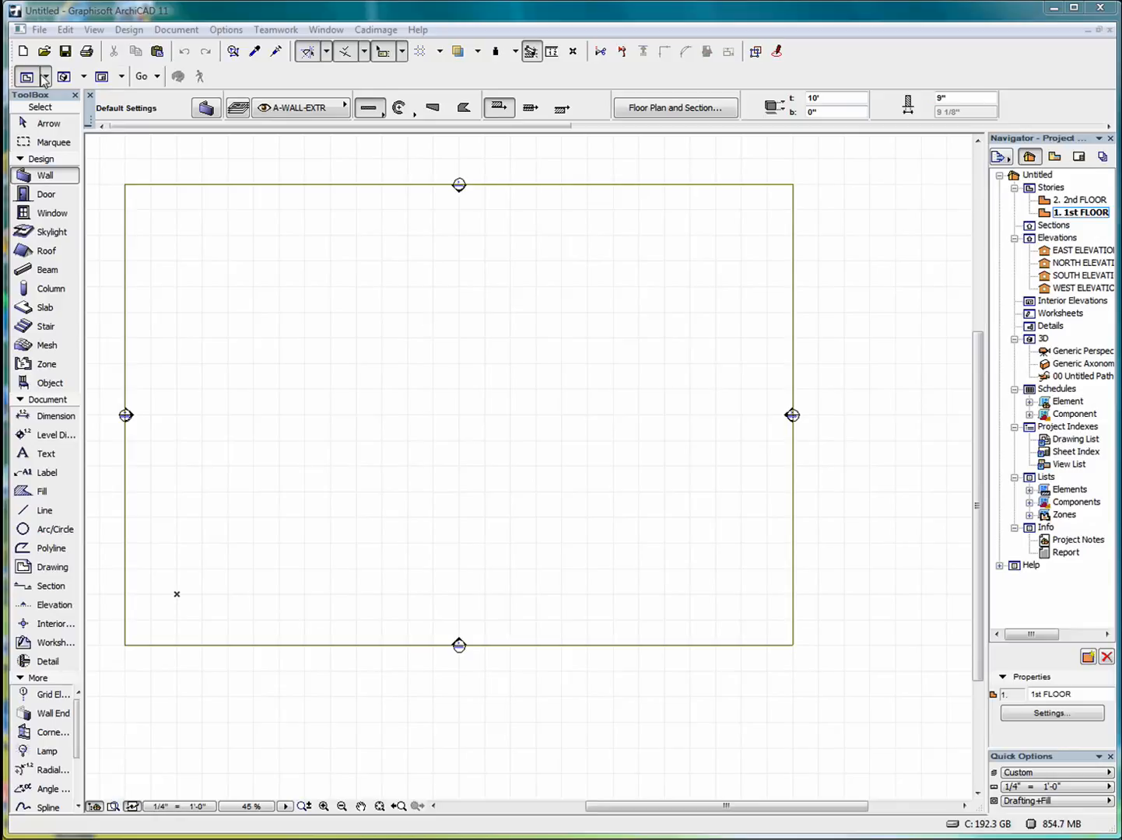
Open the default settings of the Wall tool and review the geometry, Show on Stories, Floor Plan Display and model options
double_click(43, 179)
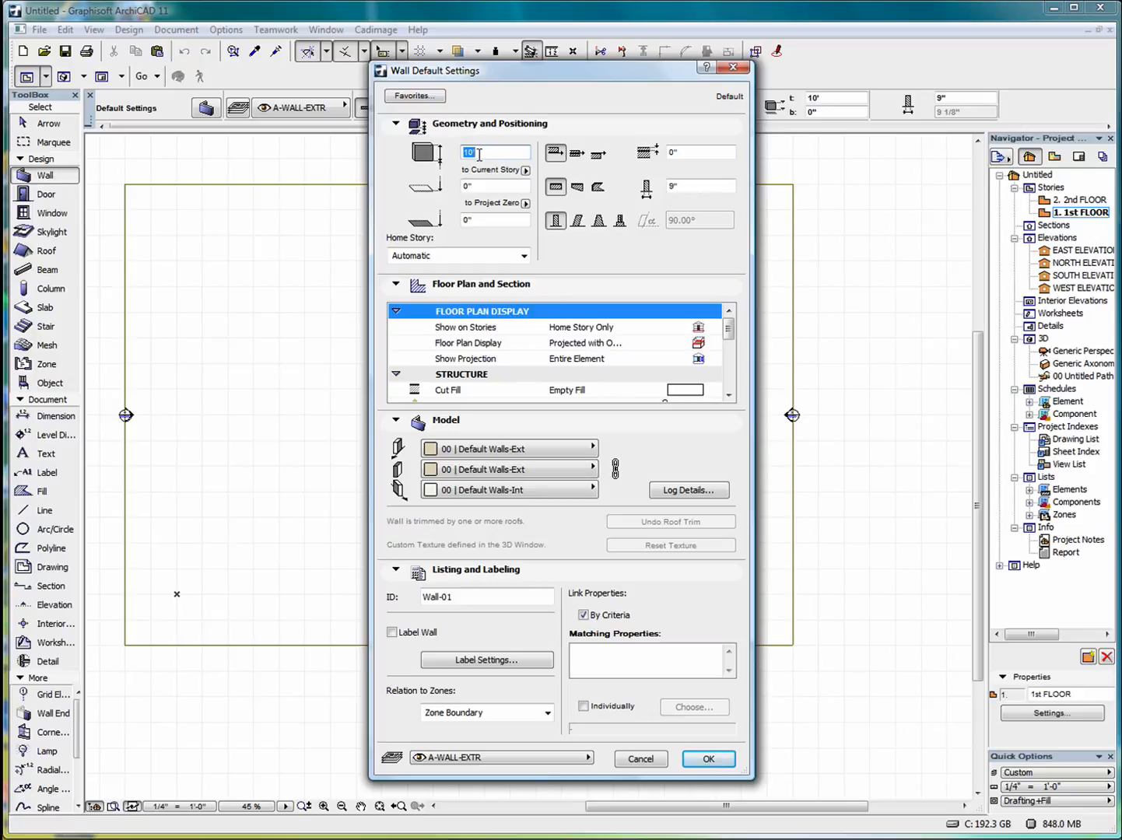
click(479, 186)
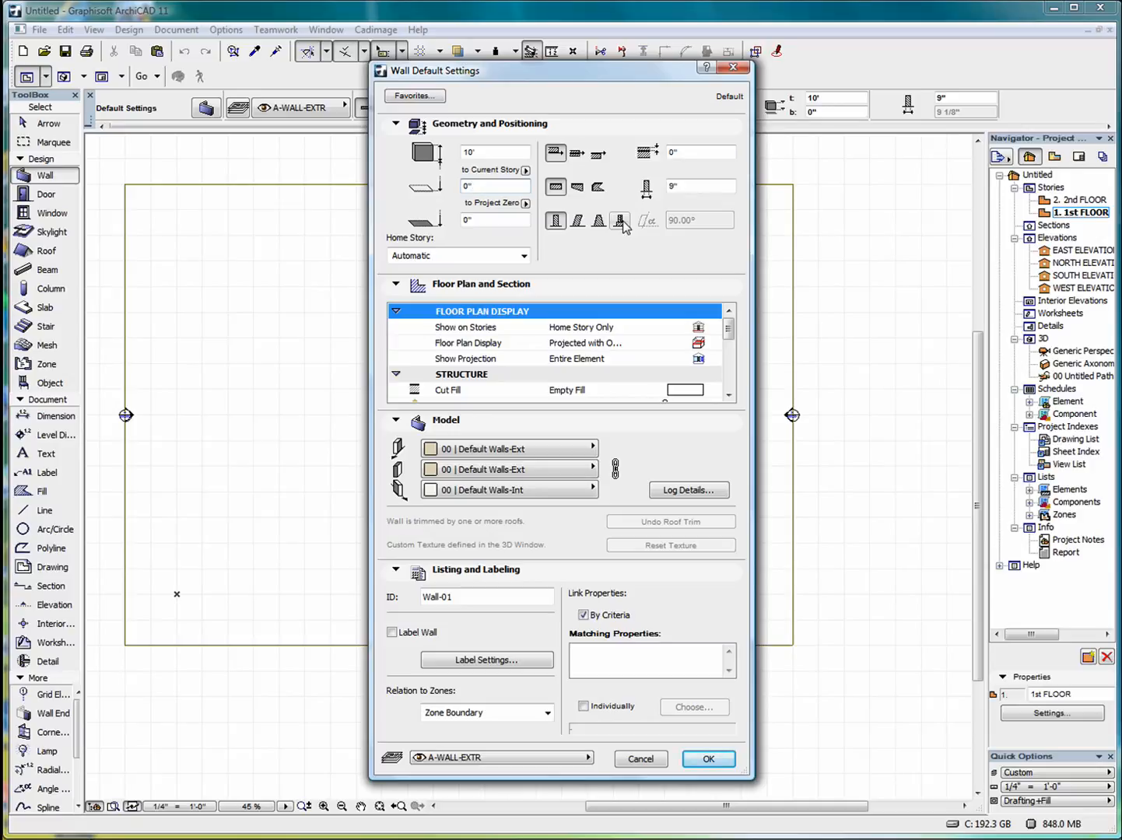
click(397, 284)
click(397, 284)
mouse_move(729, 328)
mouse_down()
mouse_move(731, 380)
mouse_move(732, 319)
mouse_up()
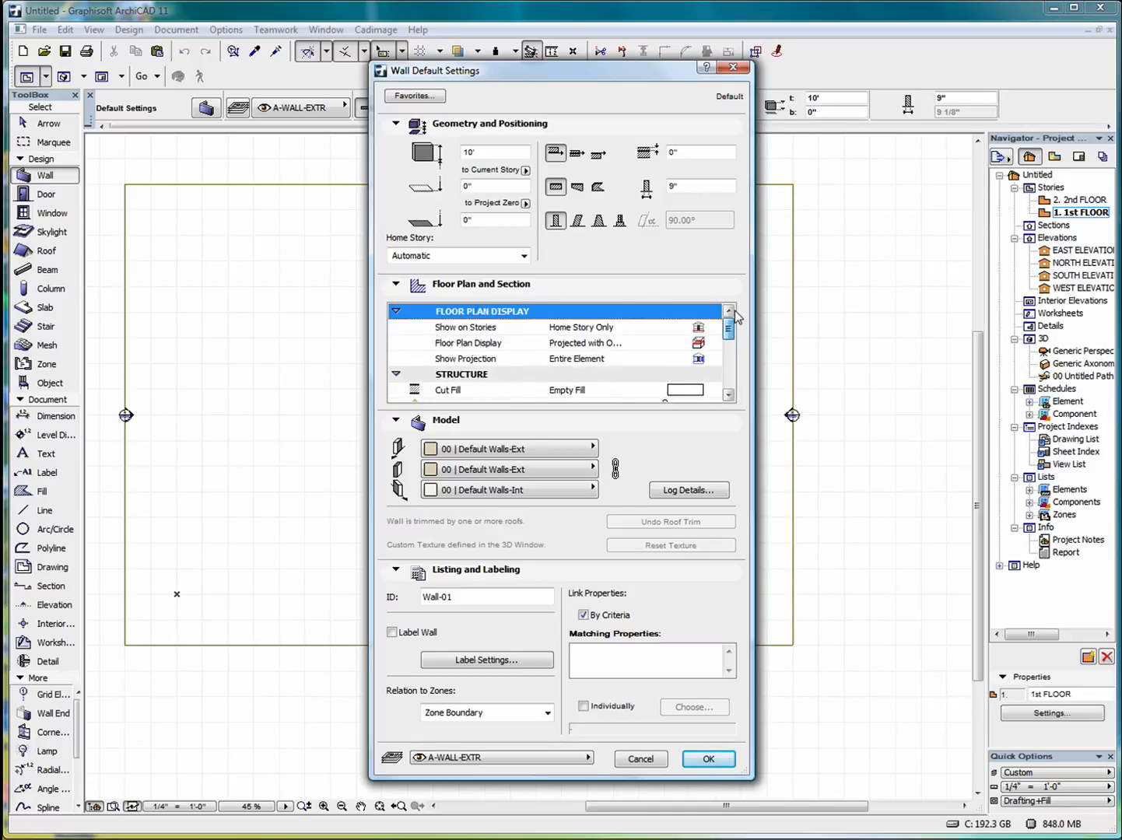
click(470, 329)
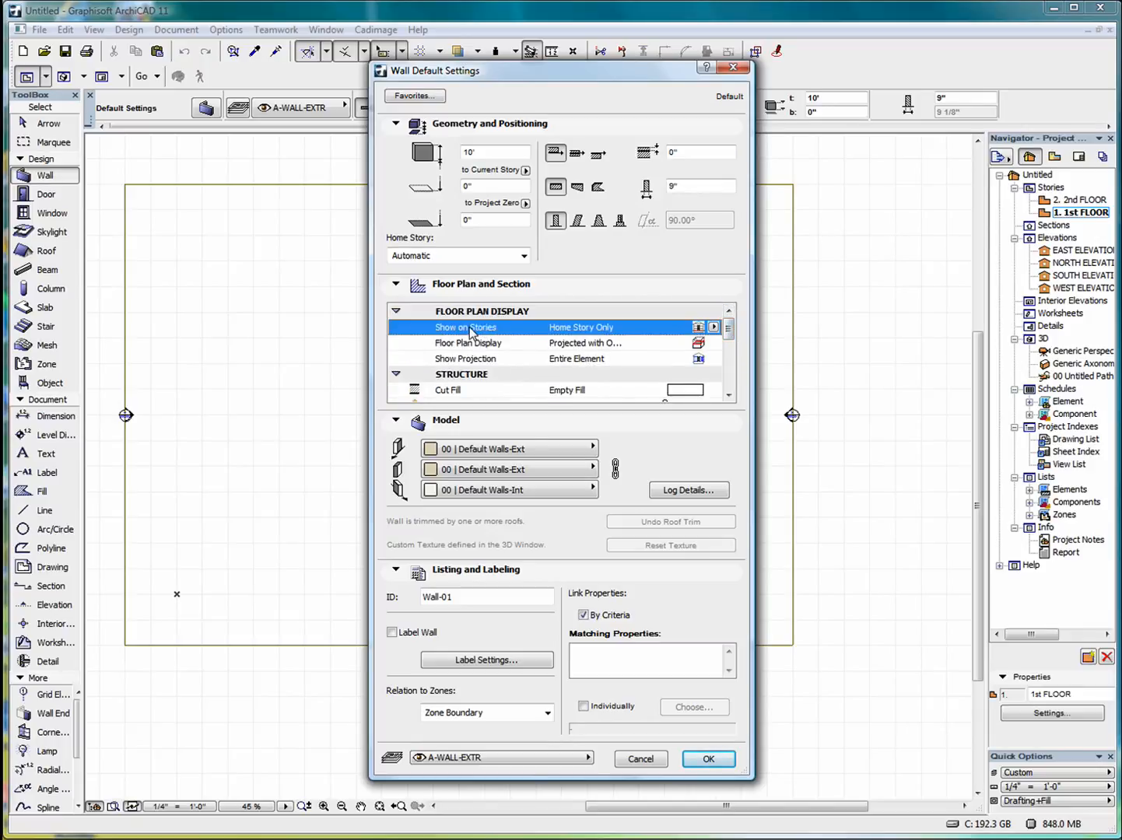
click(714, 328)
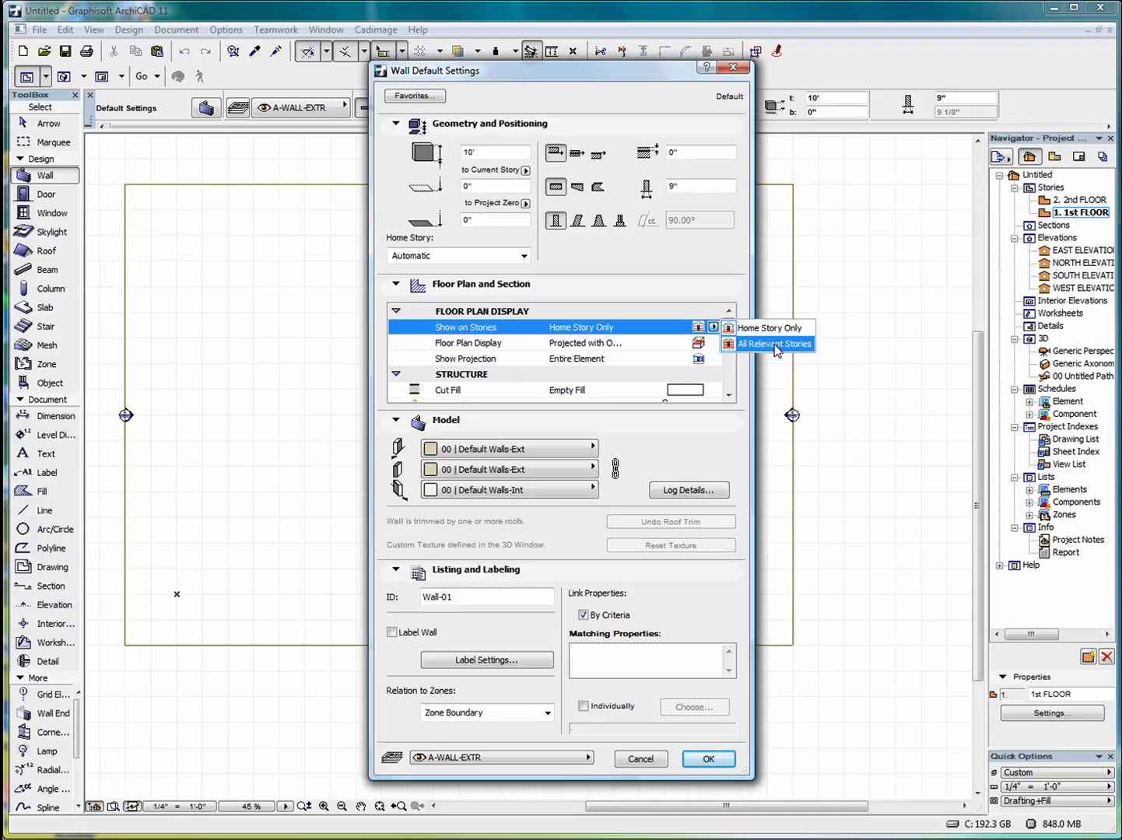
click(655, 328)
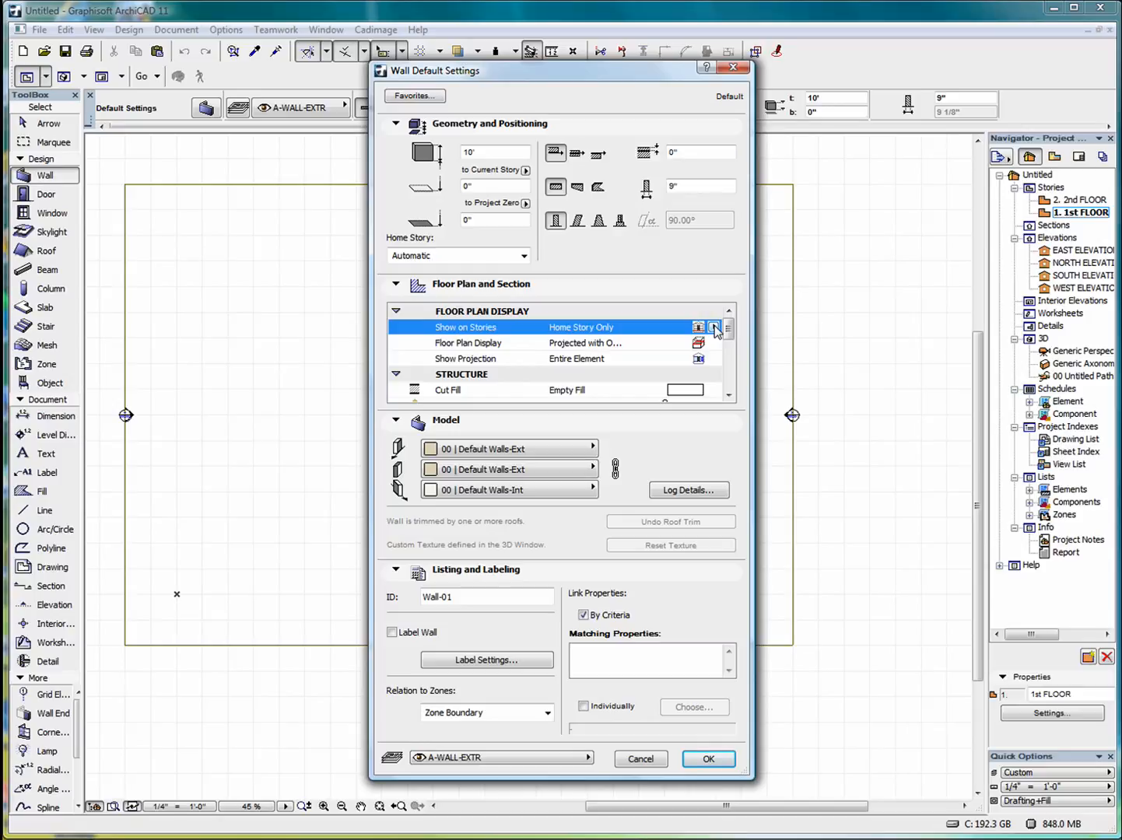
click(484, 347)
mouse_move(731, 326)
mouse_down()
mouse_move(729, 377)
mouse_move(730, 312)
mouse_move(730, 389)
mouse_move(730, 319)
mouse_up()
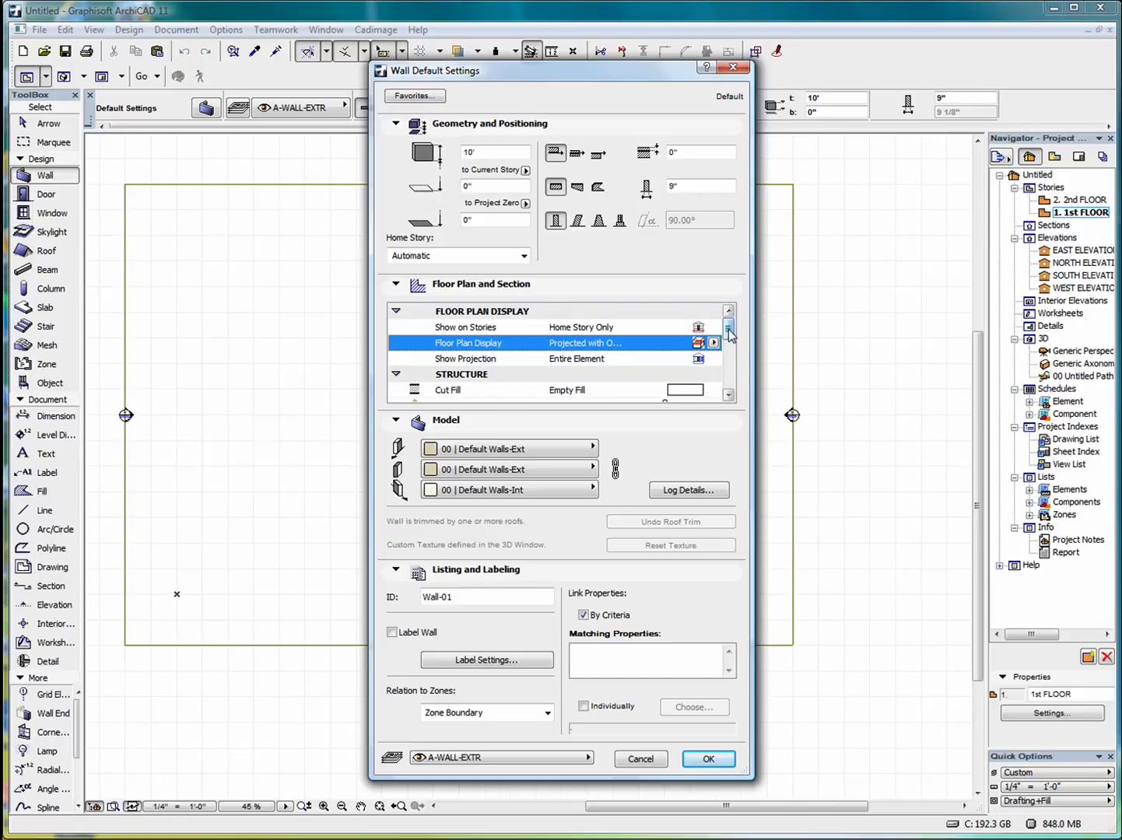
click(395, 421)
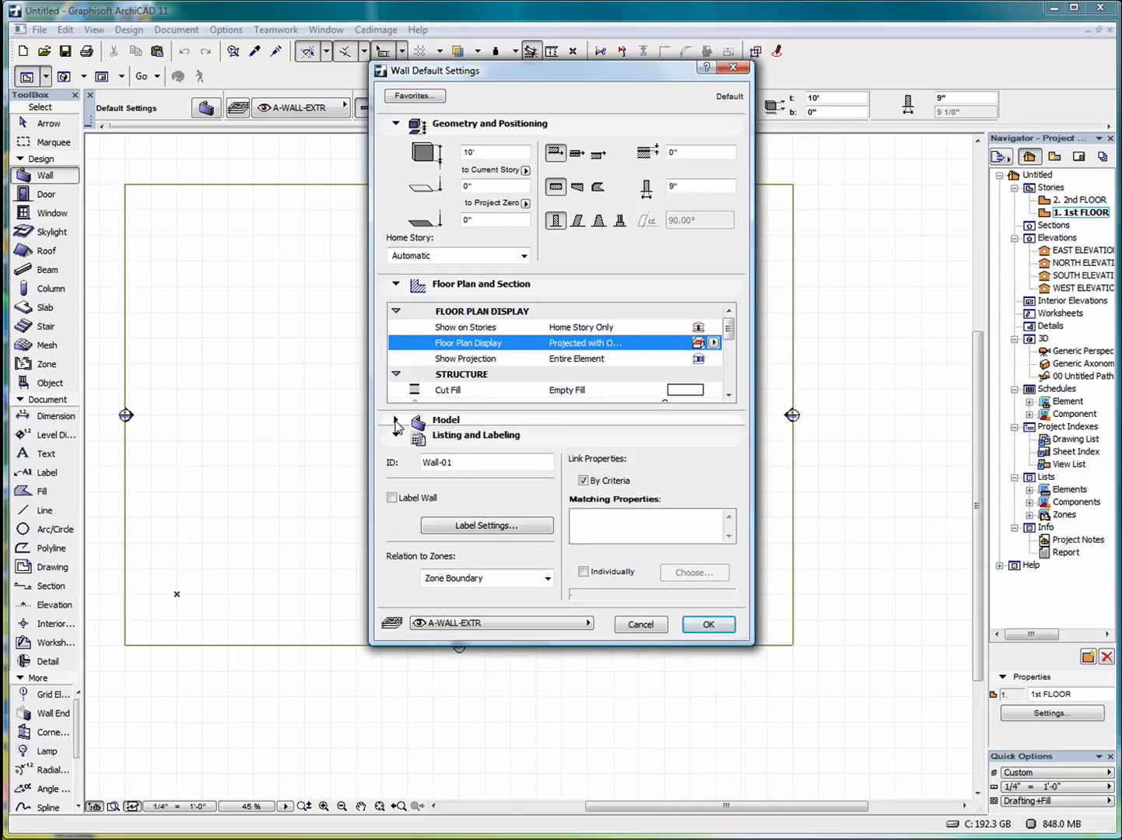
click(395, 421)
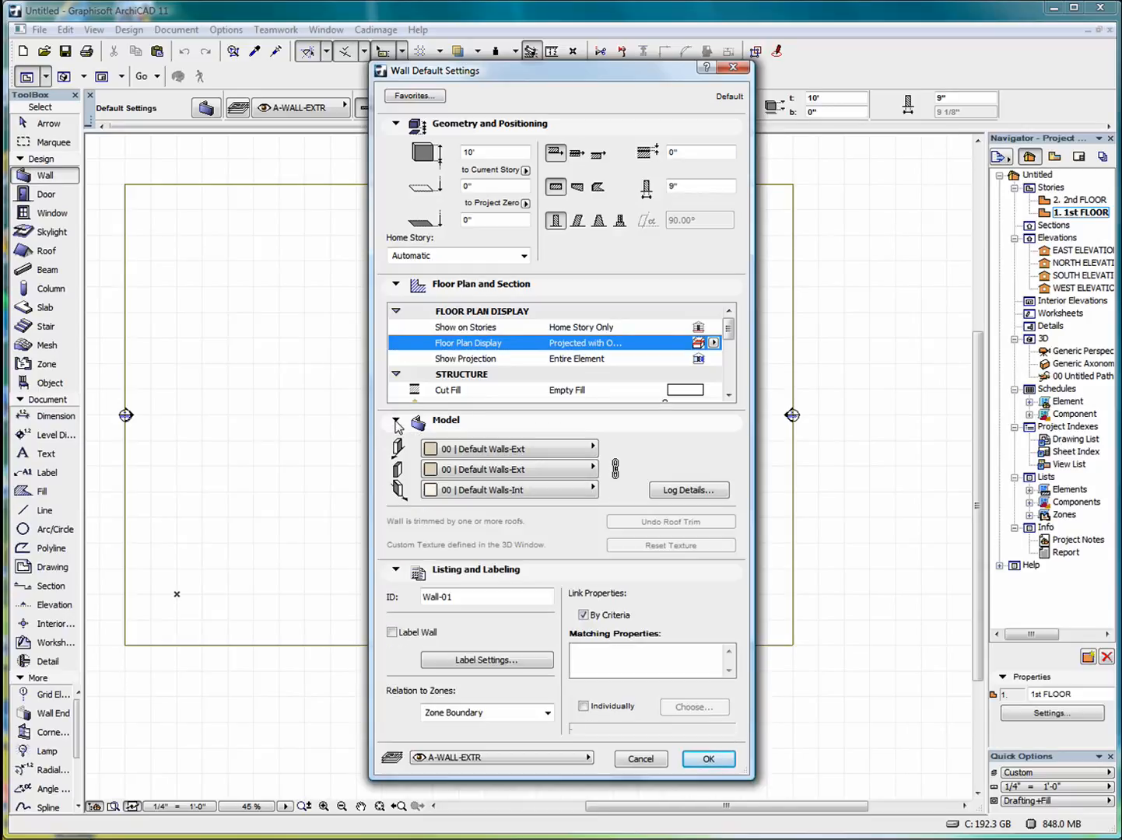
Set the default wall's left material to 09 | Paint-09 Red, link all three surface materials to it, and accept the settings
click(583, 453)
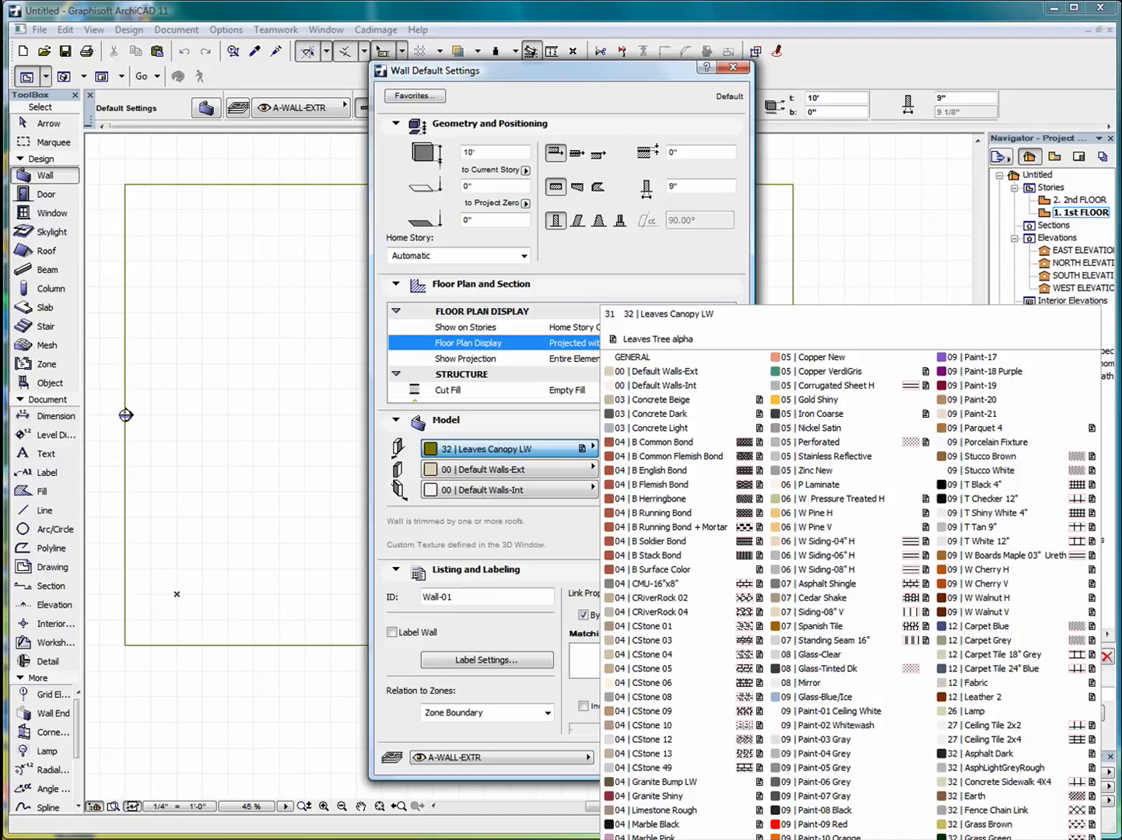
click(557, 455)
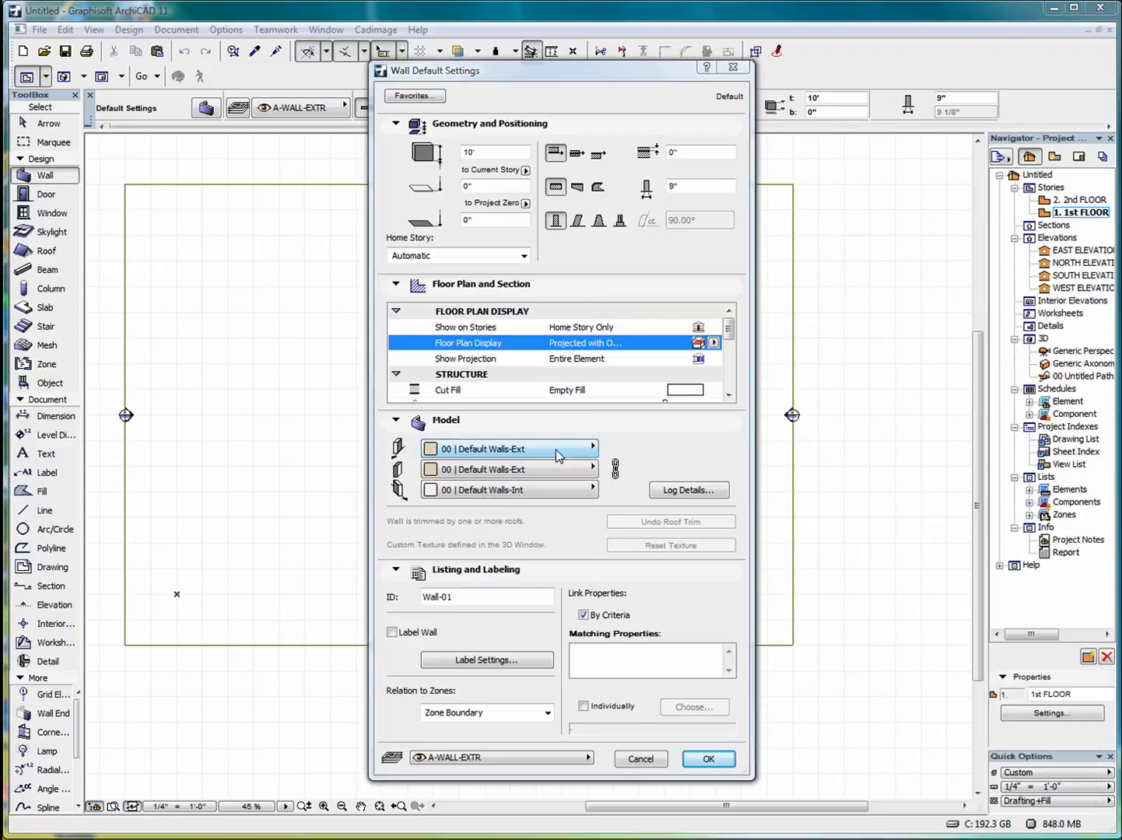
click(559, 453)
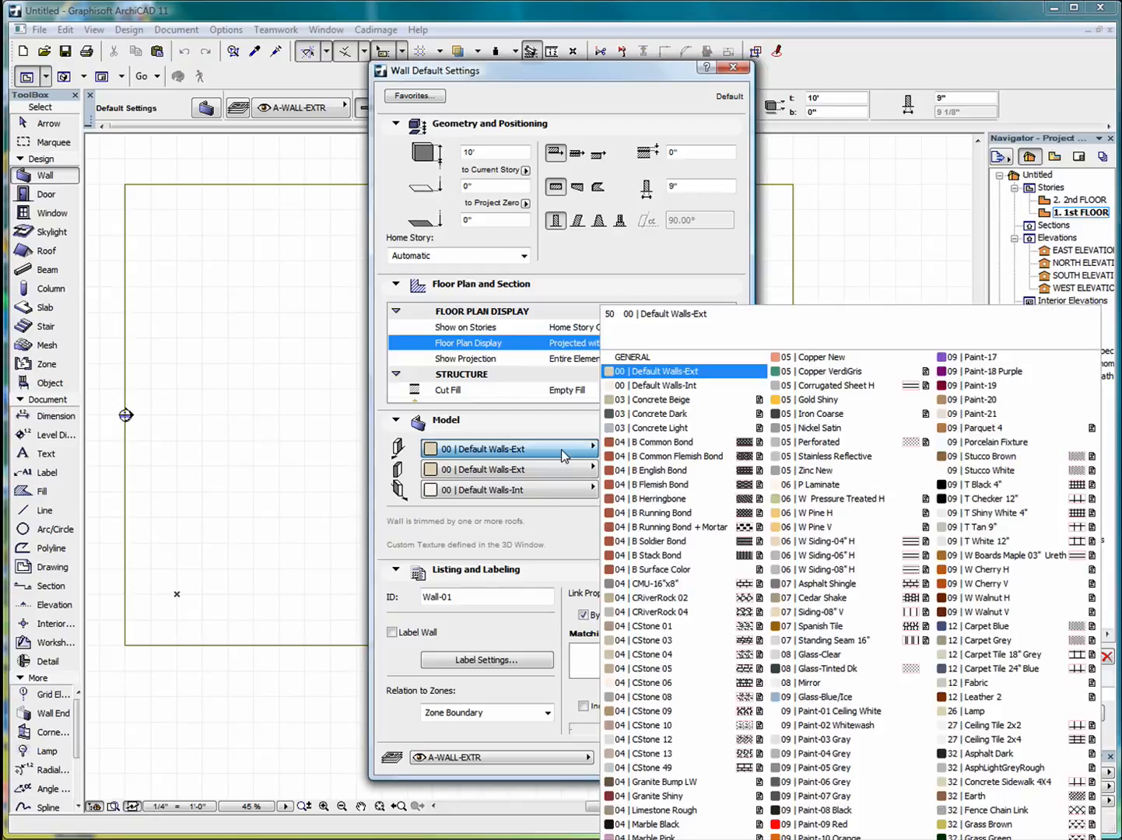
click(689, 442)
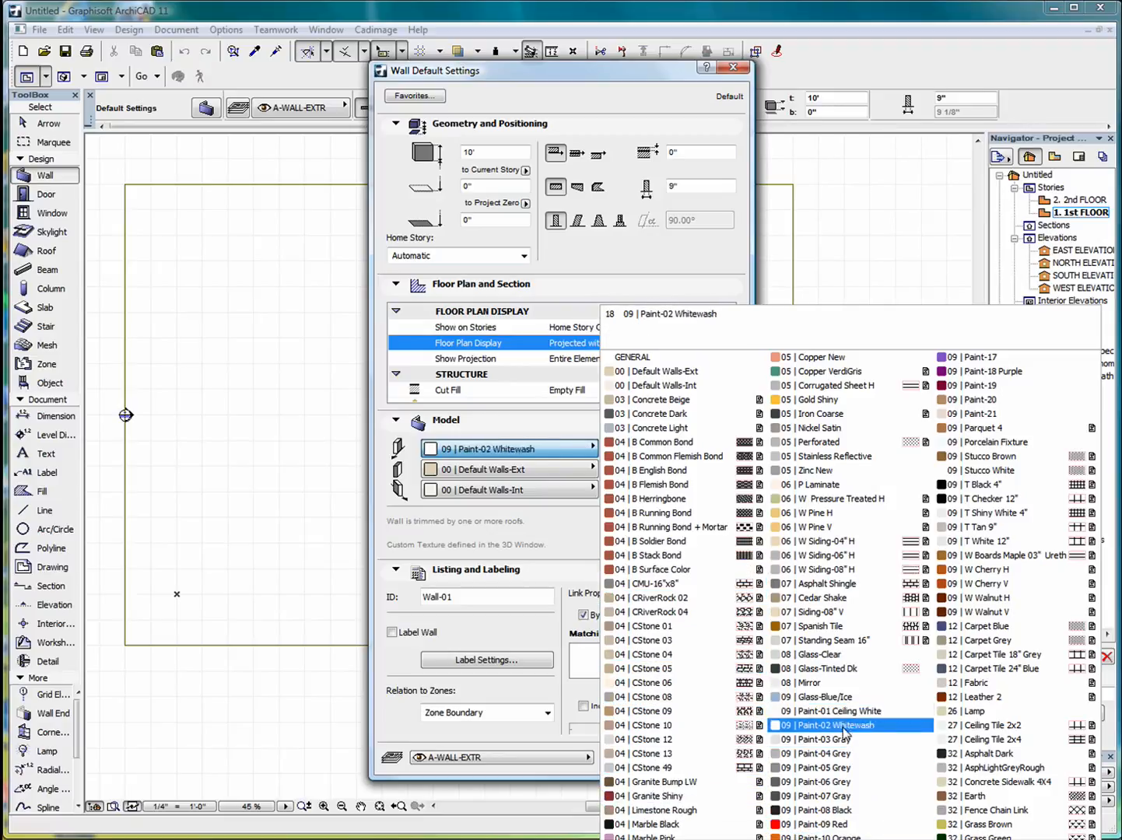
click(827, 828)
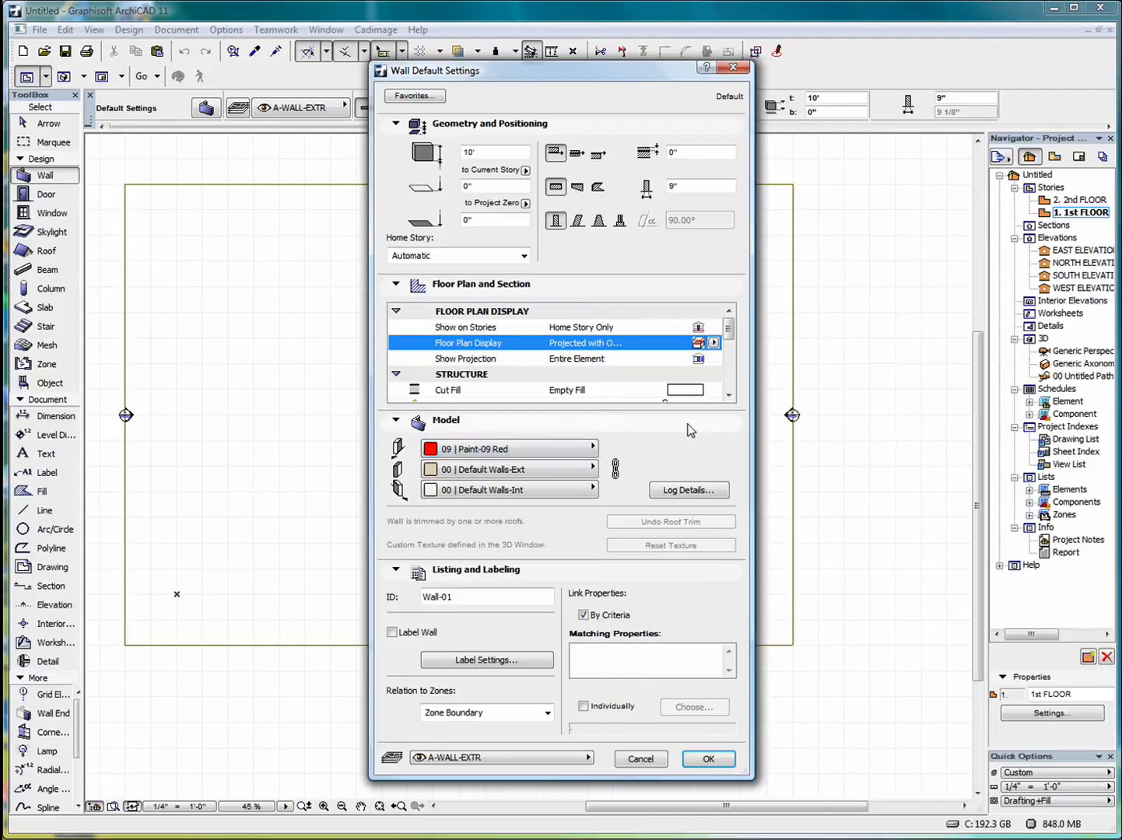
click(616, 470)
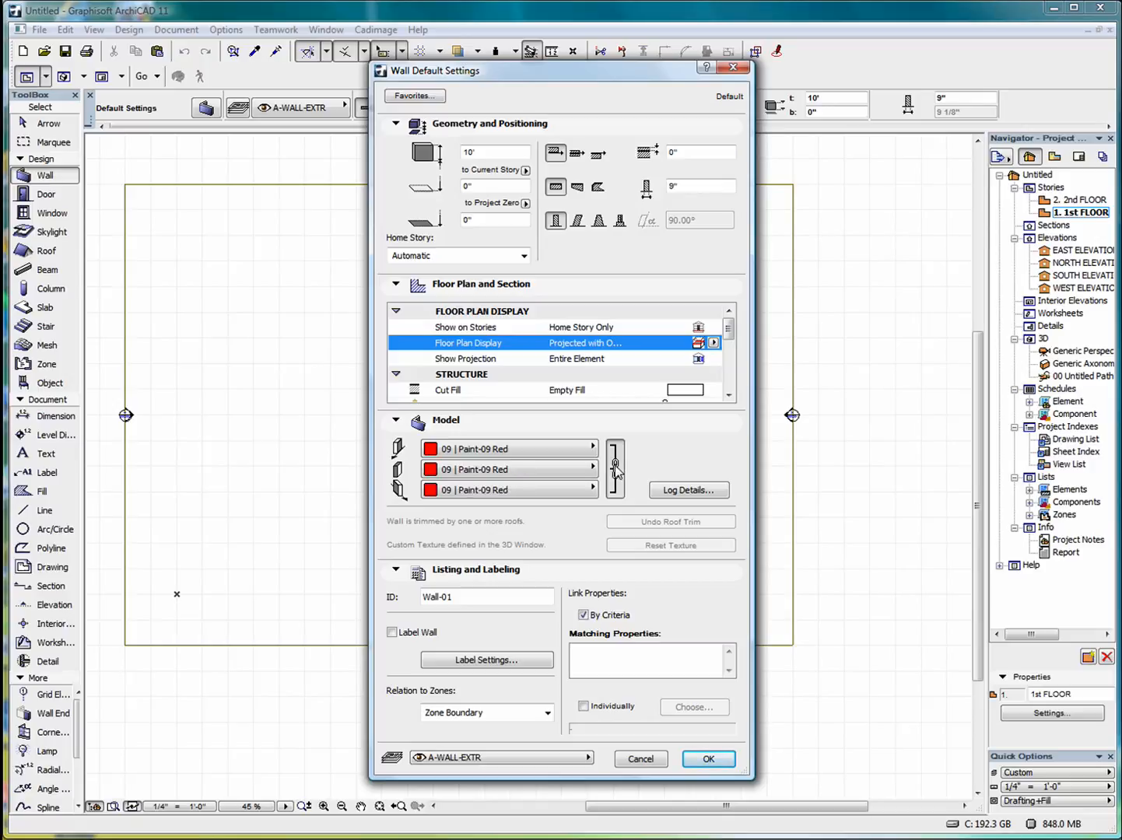
click(708, 759)
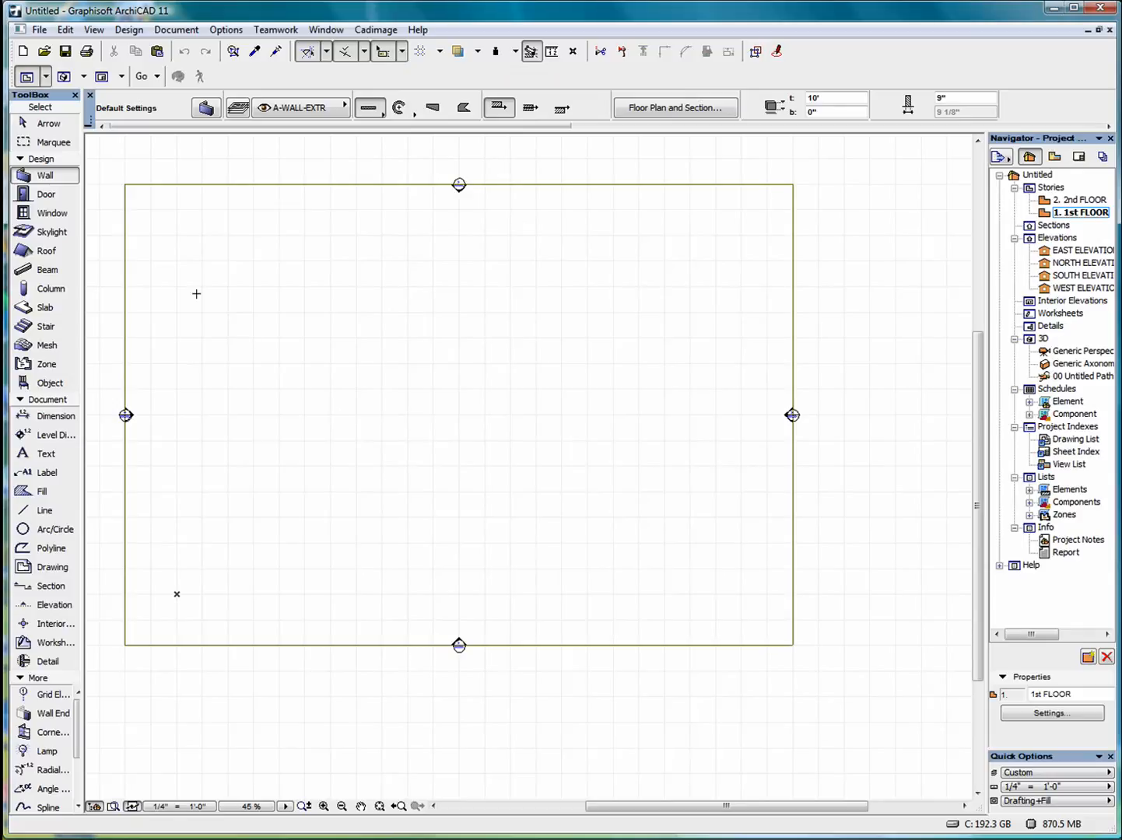
Draw one straight horizontal wall in the left half of the 1st floor plan, inside the elevation boundary
click(273, 401)
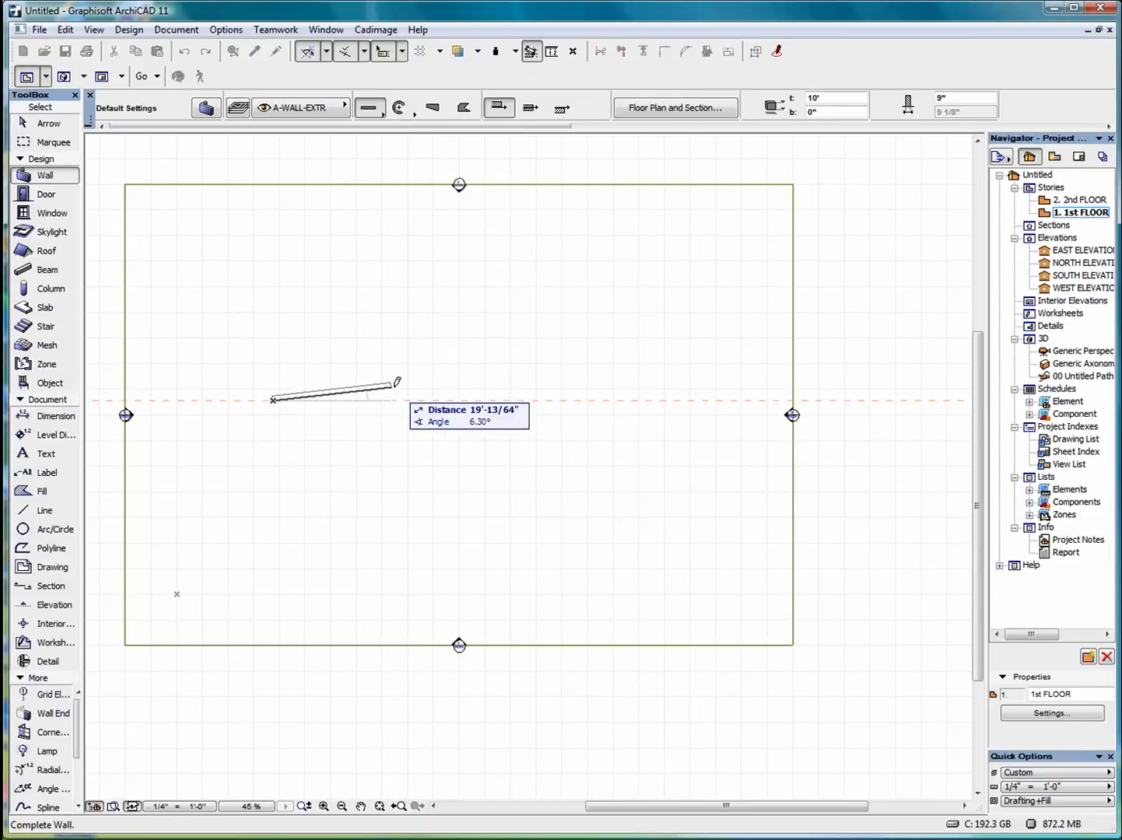
click(430, 397)
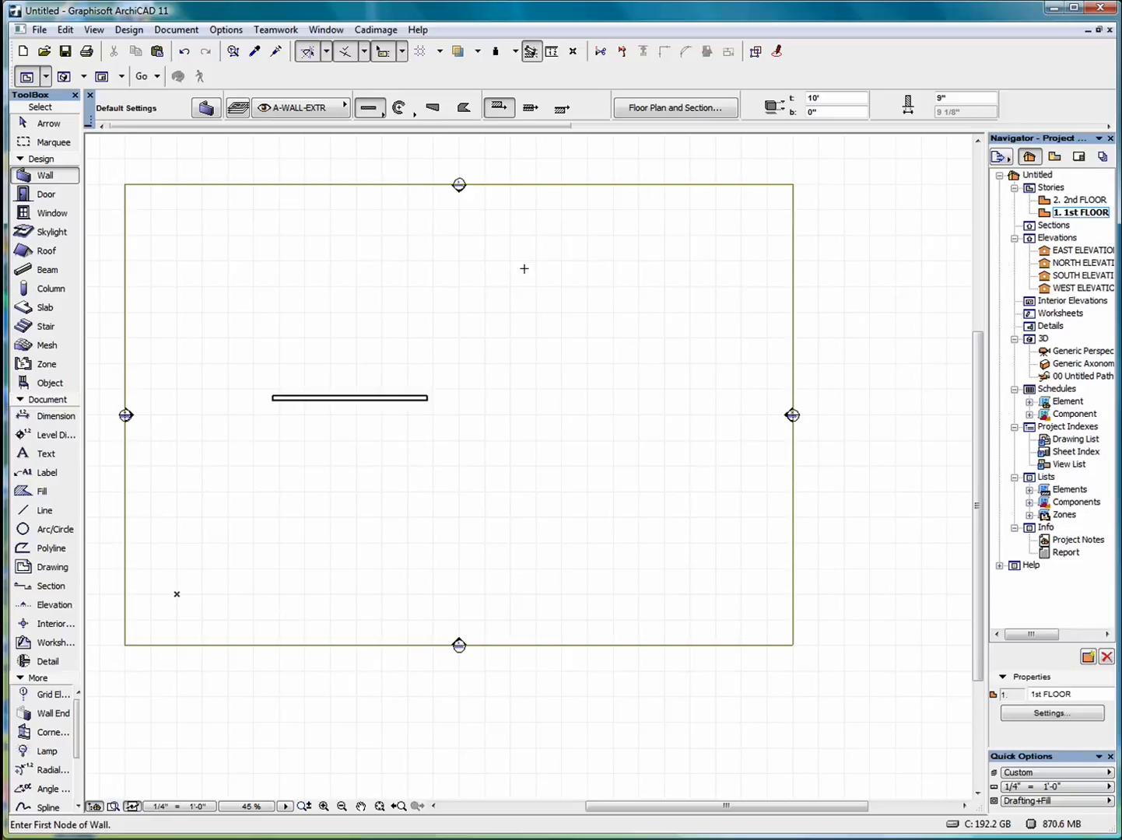
Show the whole model in 3D, fit it in the window and orbit around the wall to inspect its surfaces
right_click(523, 268)
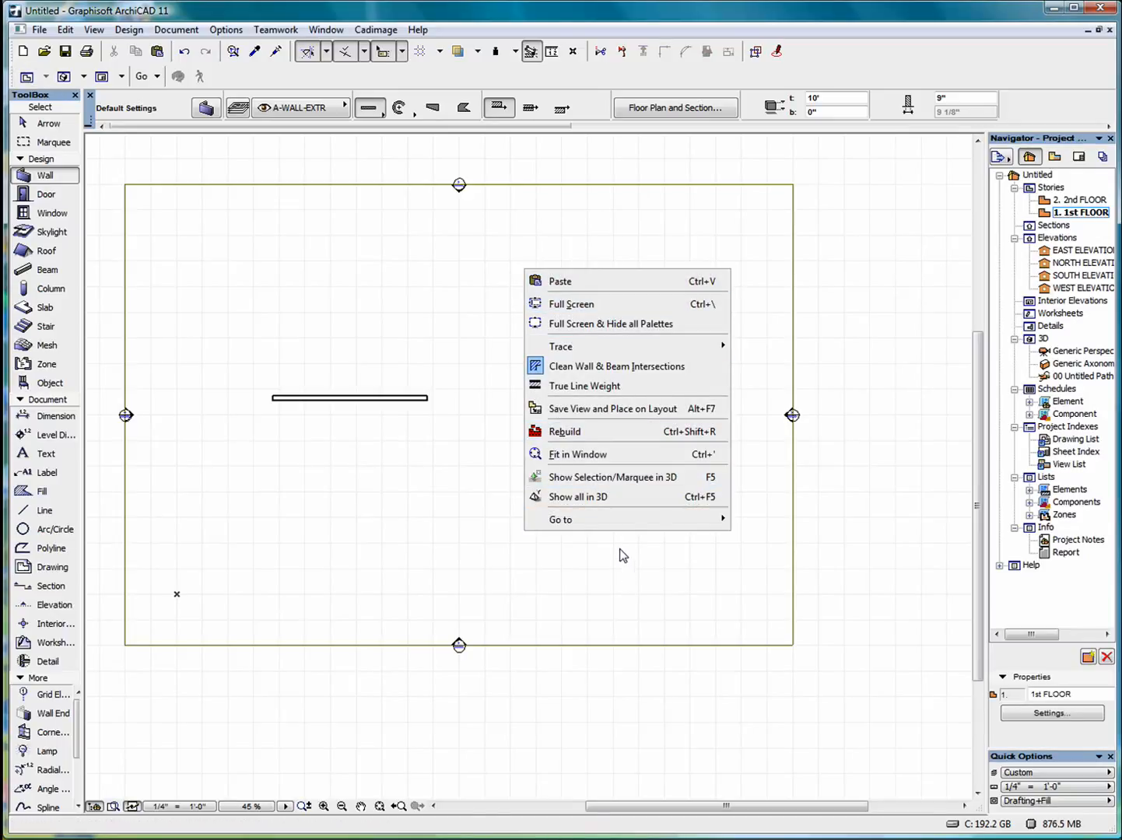
click(619, 496)
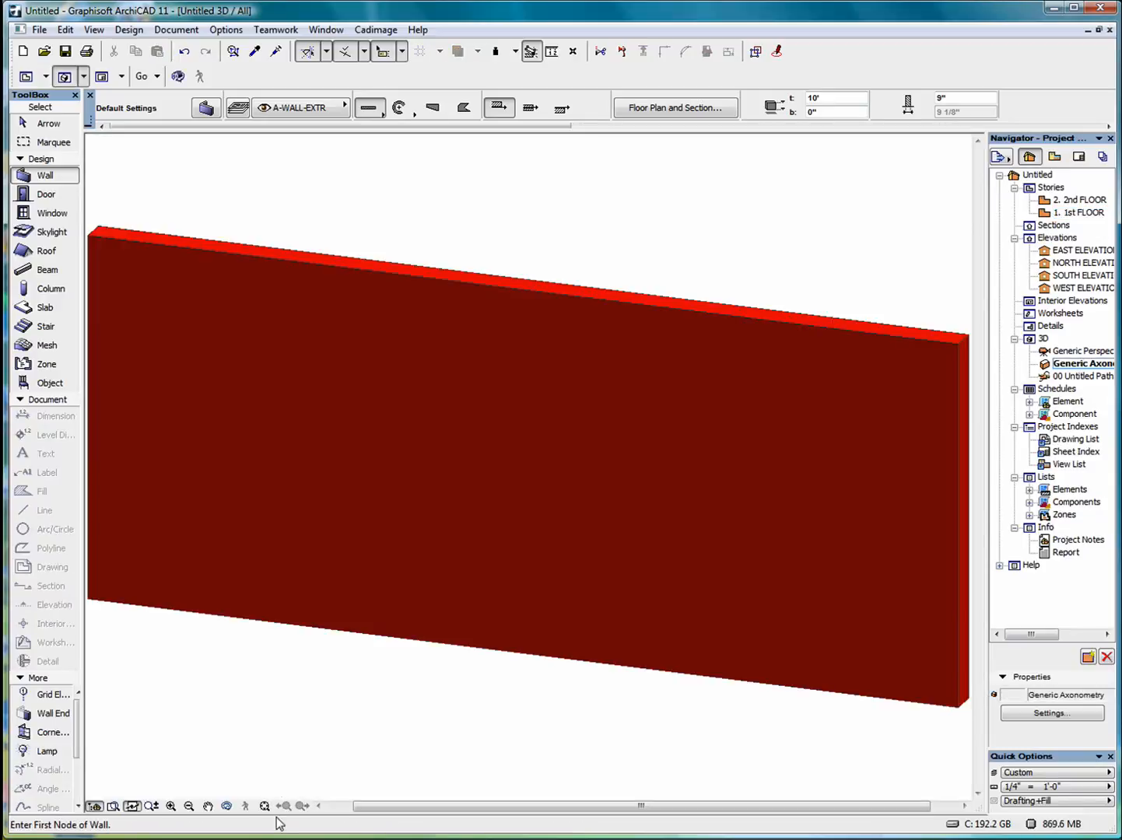
click(265, 806)
scroll(404, 537, down, 2)
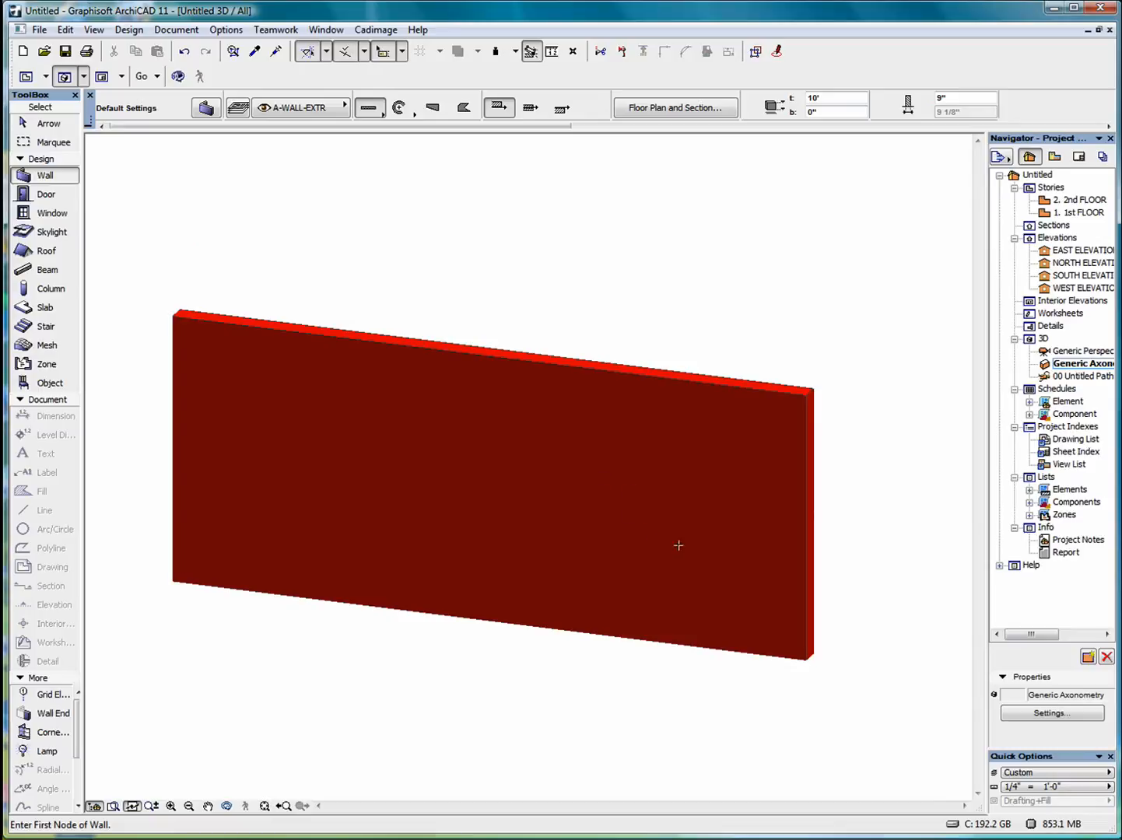
click(226, 807)
drag(782, 577, 493, 513)
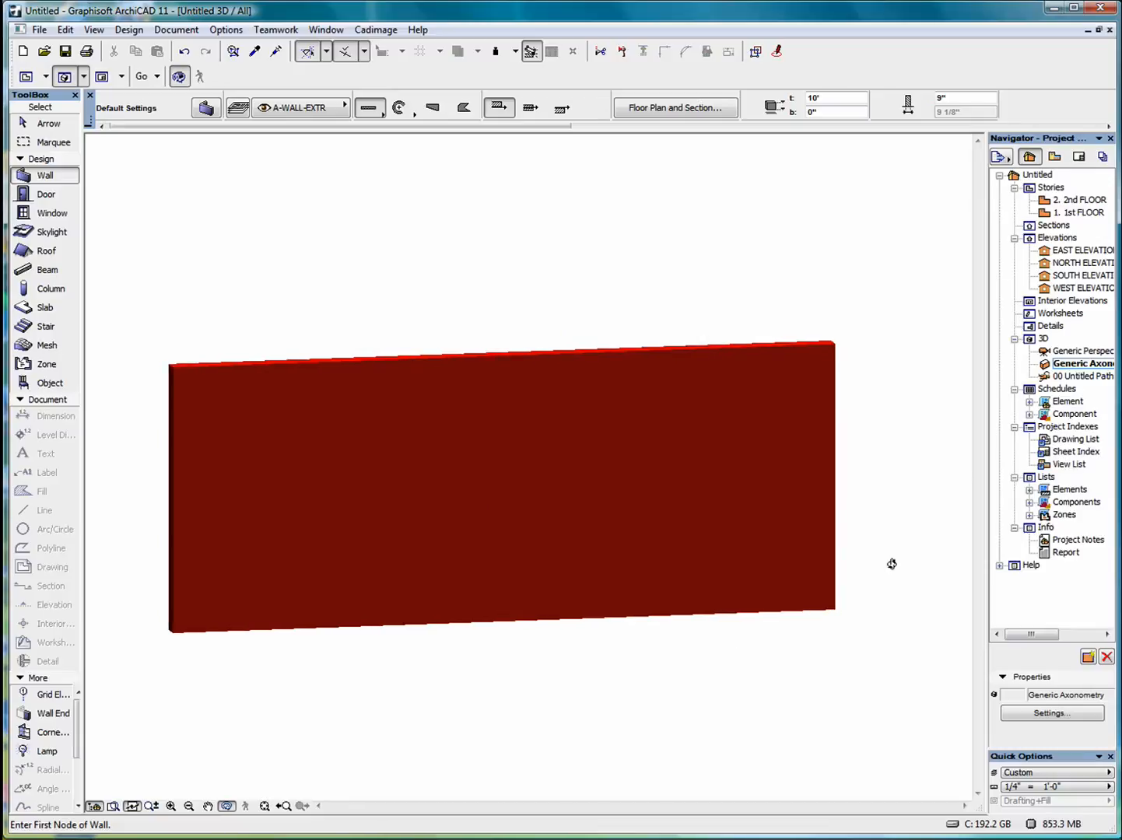
Return to the 1st floor plan and, in the drawn wall's settings, set the left material to 04 | B Flemish Bond with materials unlinked
double_click(1081, 211)
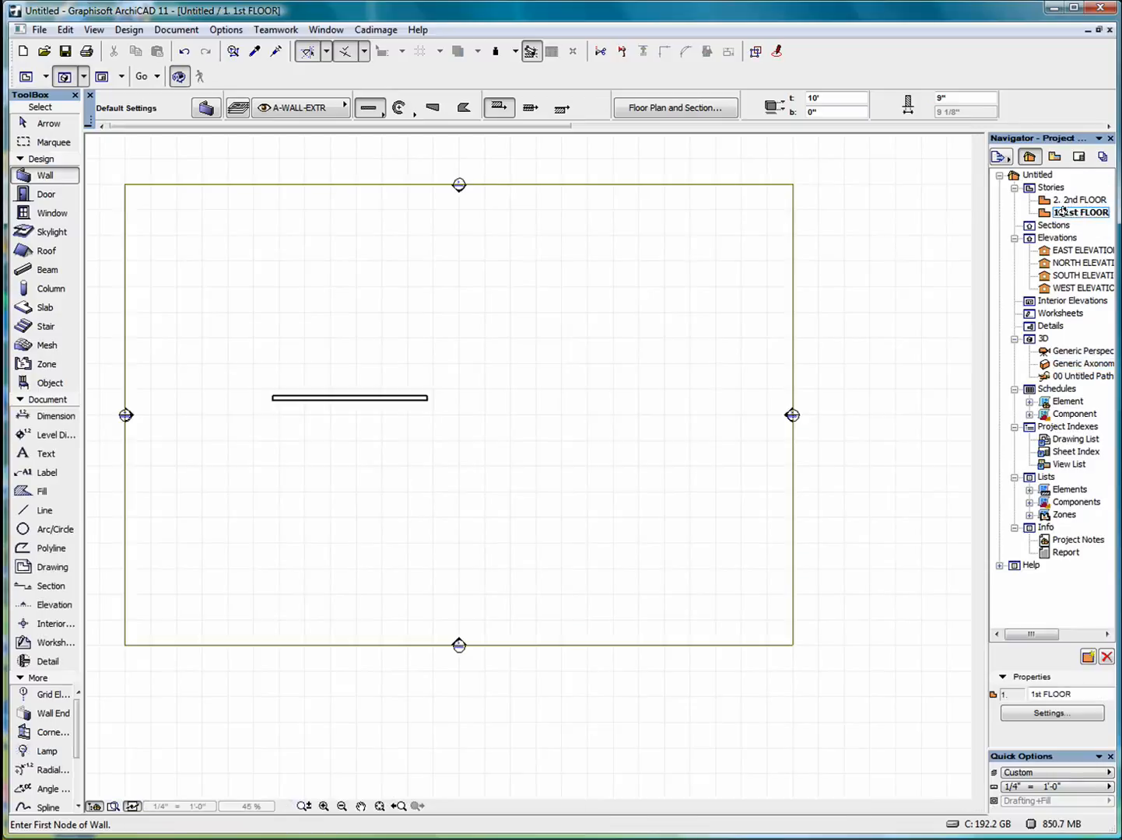
click(48, 124)
click(425, 398)
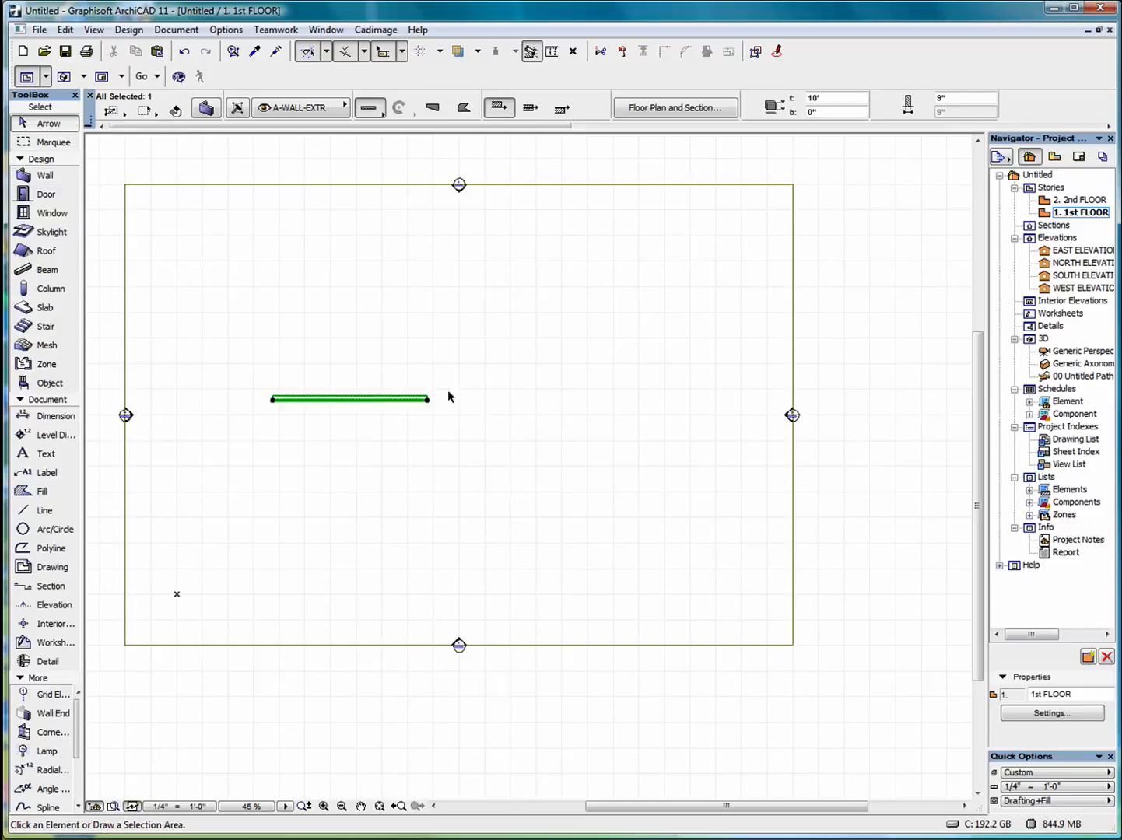
right_click(522, 325)
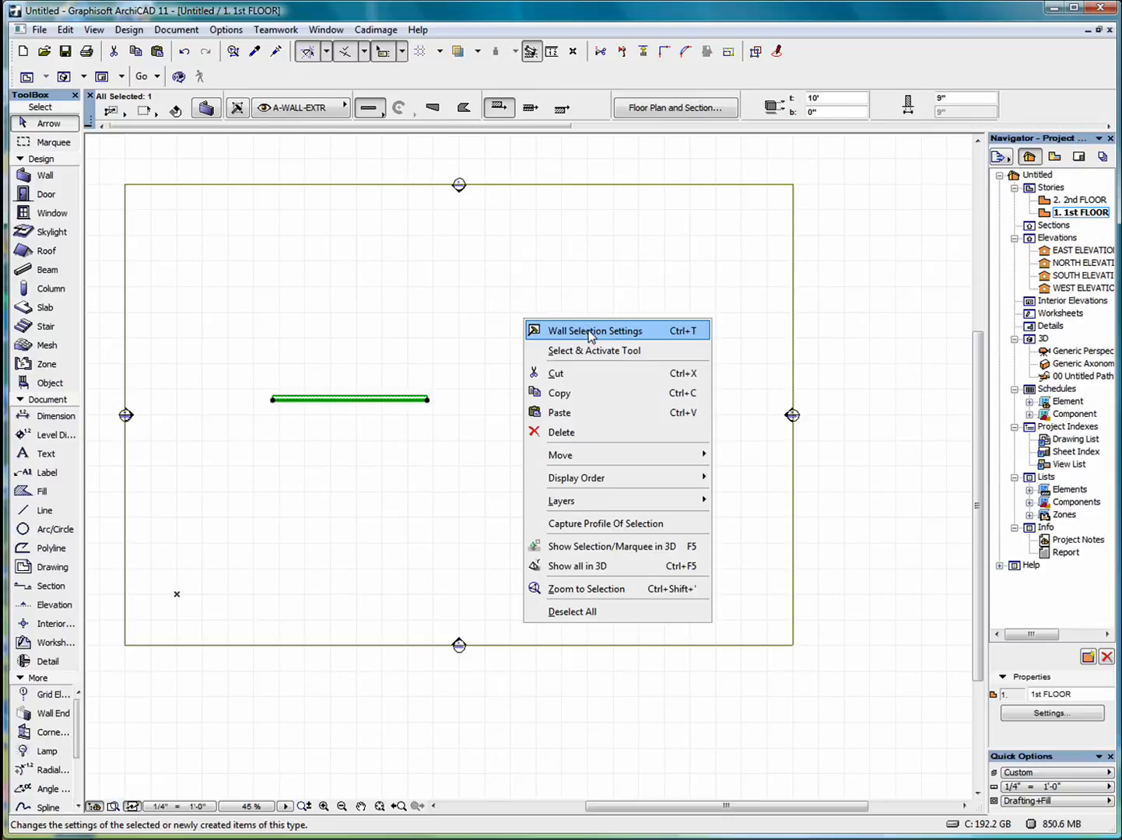
click(589, 331)
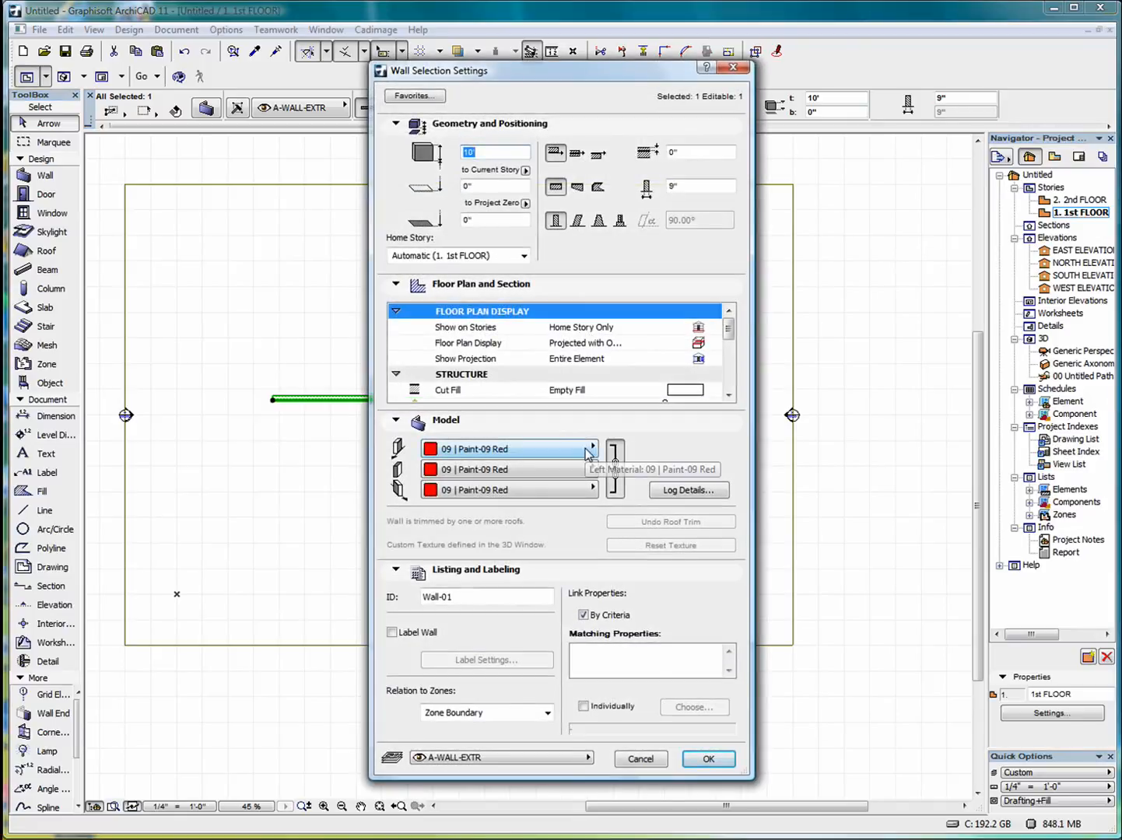
click(587, 449)
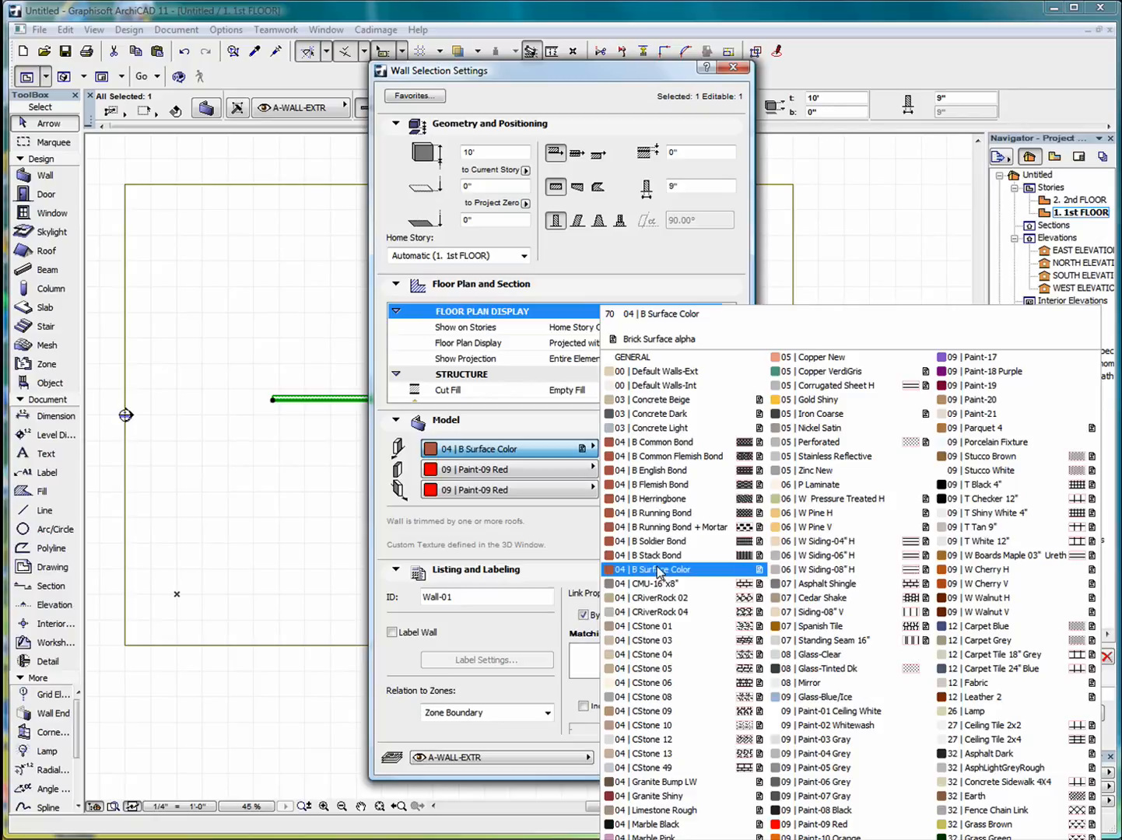
click(665, 486)
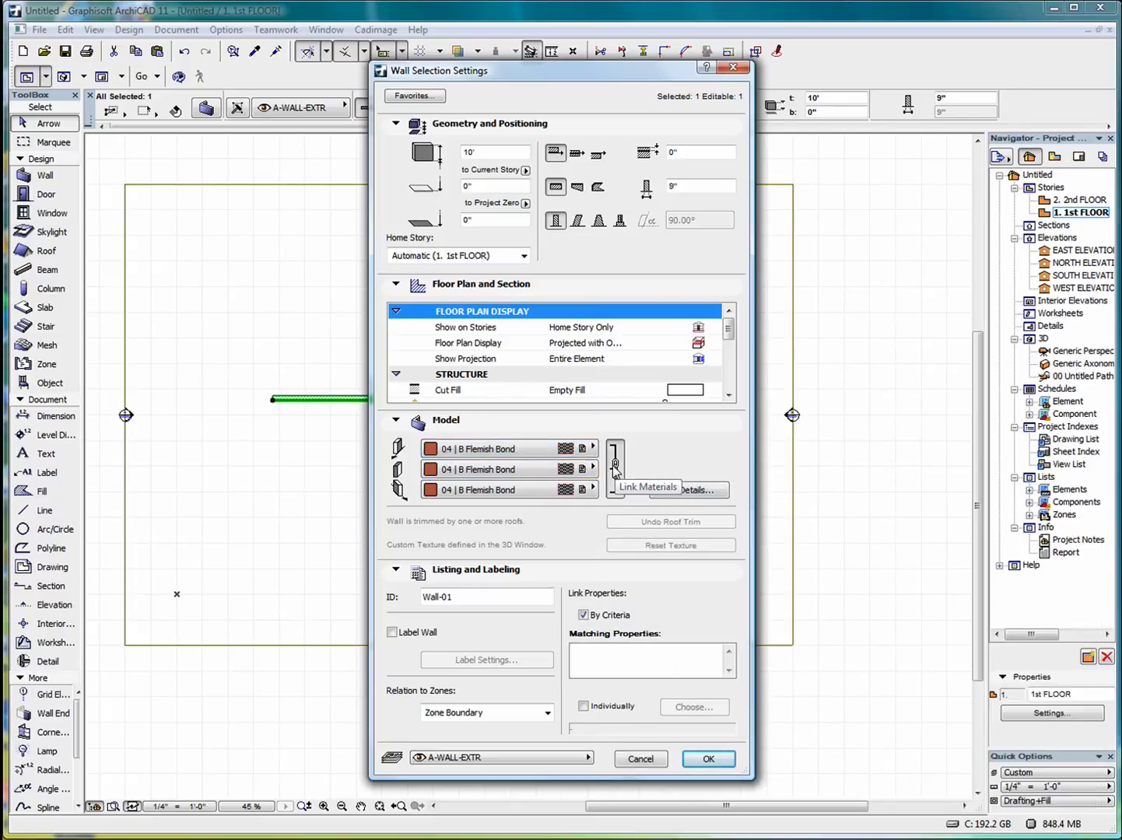
click(613, 465)
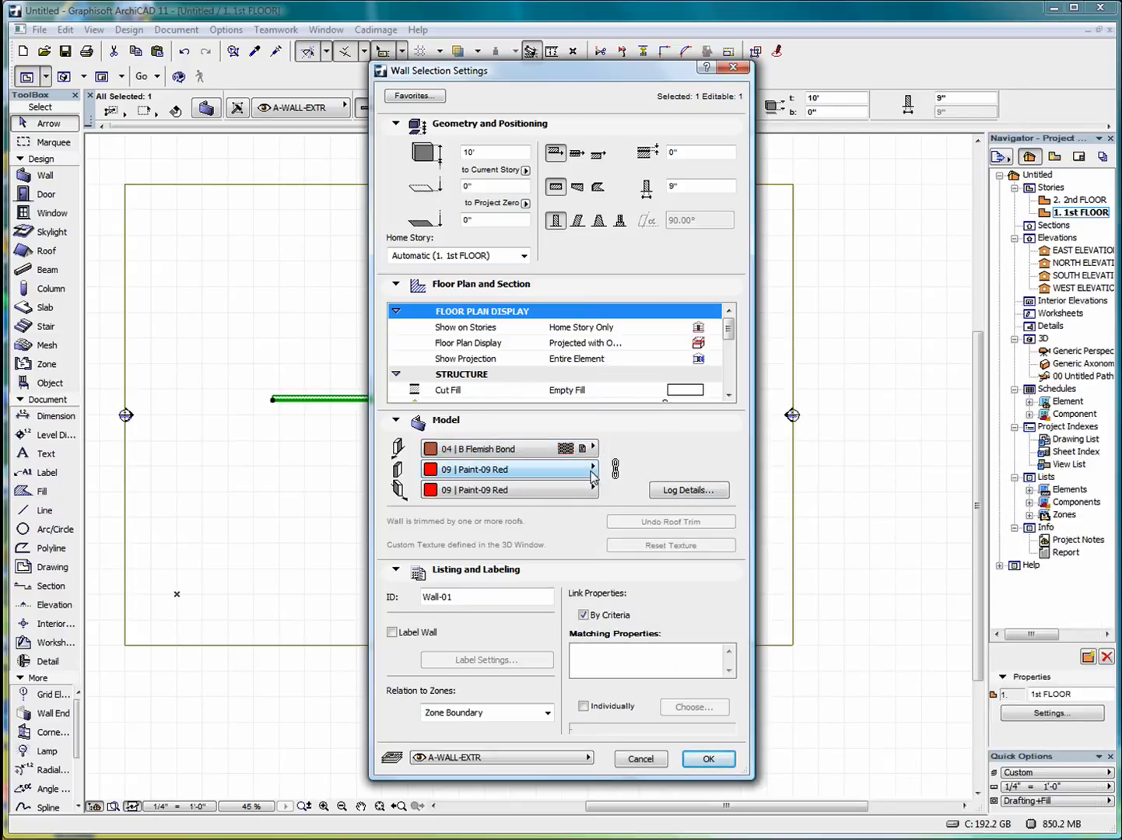
Set the wall's edge material to 00 | Default Walls-Ext and right material to 00 | Default Walls-Int, and accept the settings
click(592, 472)
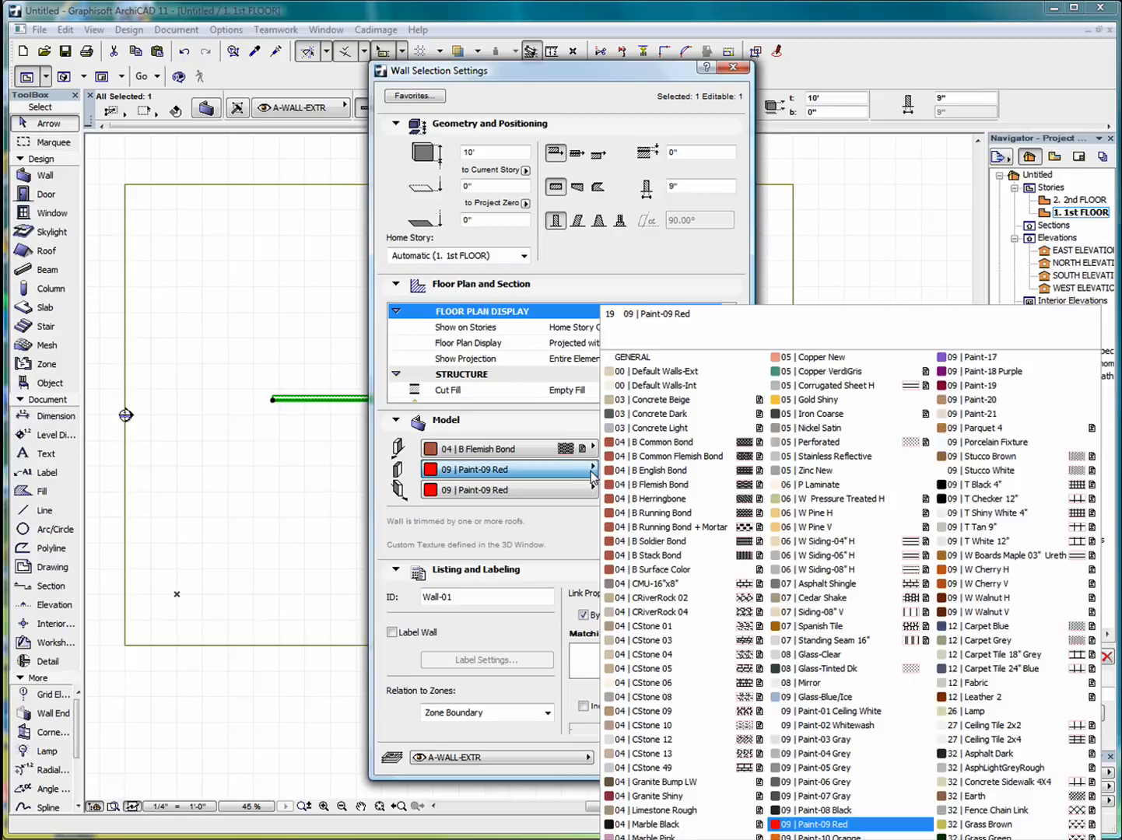
click(655, 372)
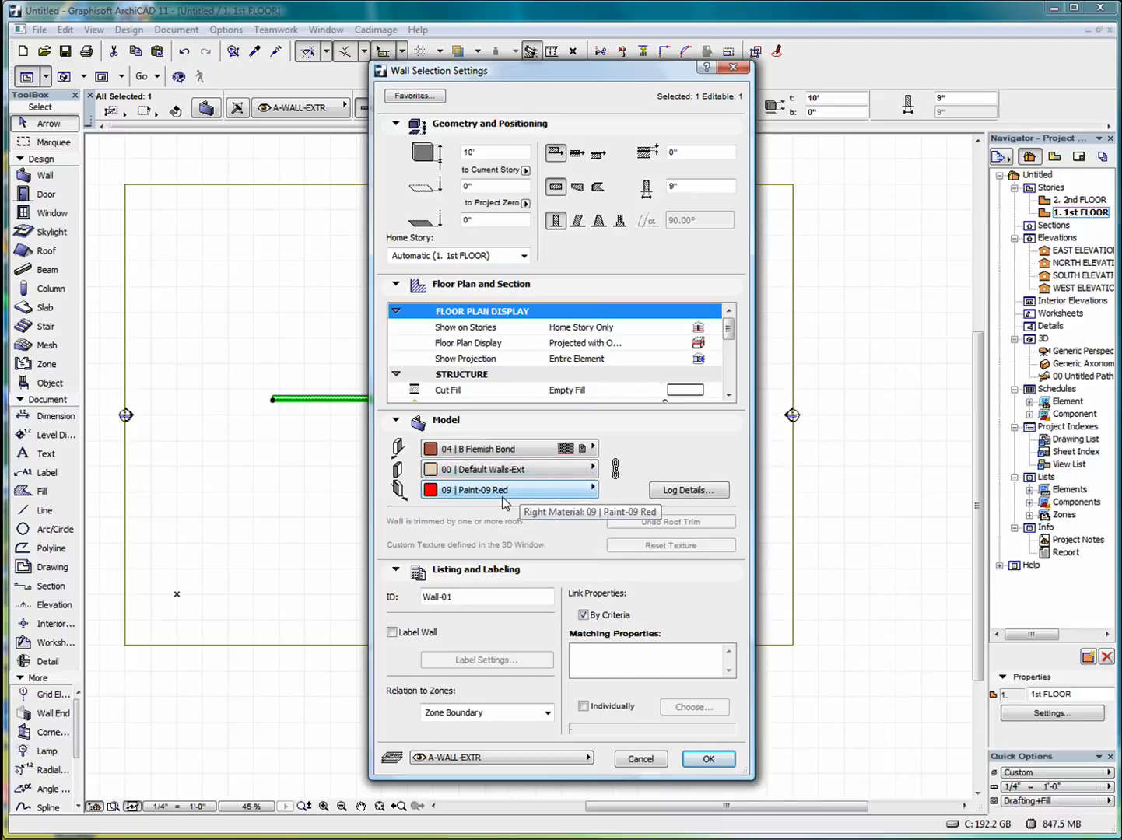
click(533, 493)
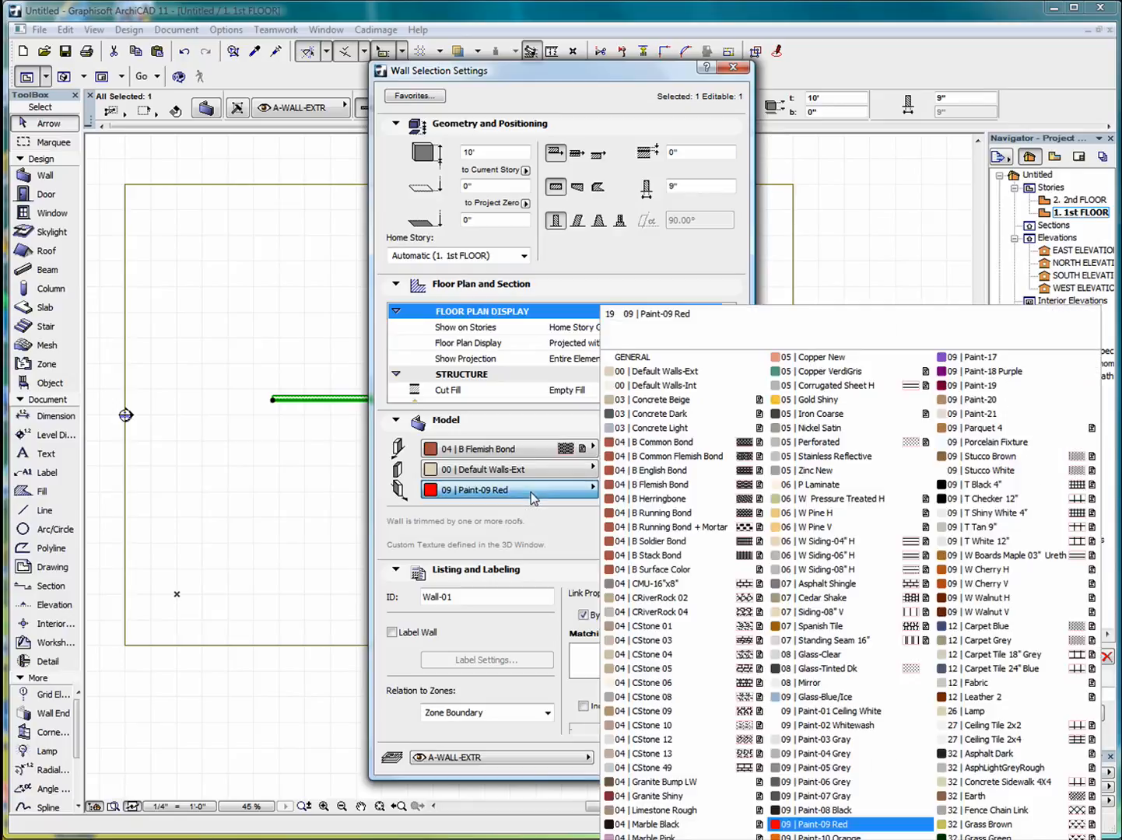
click(660, 387)
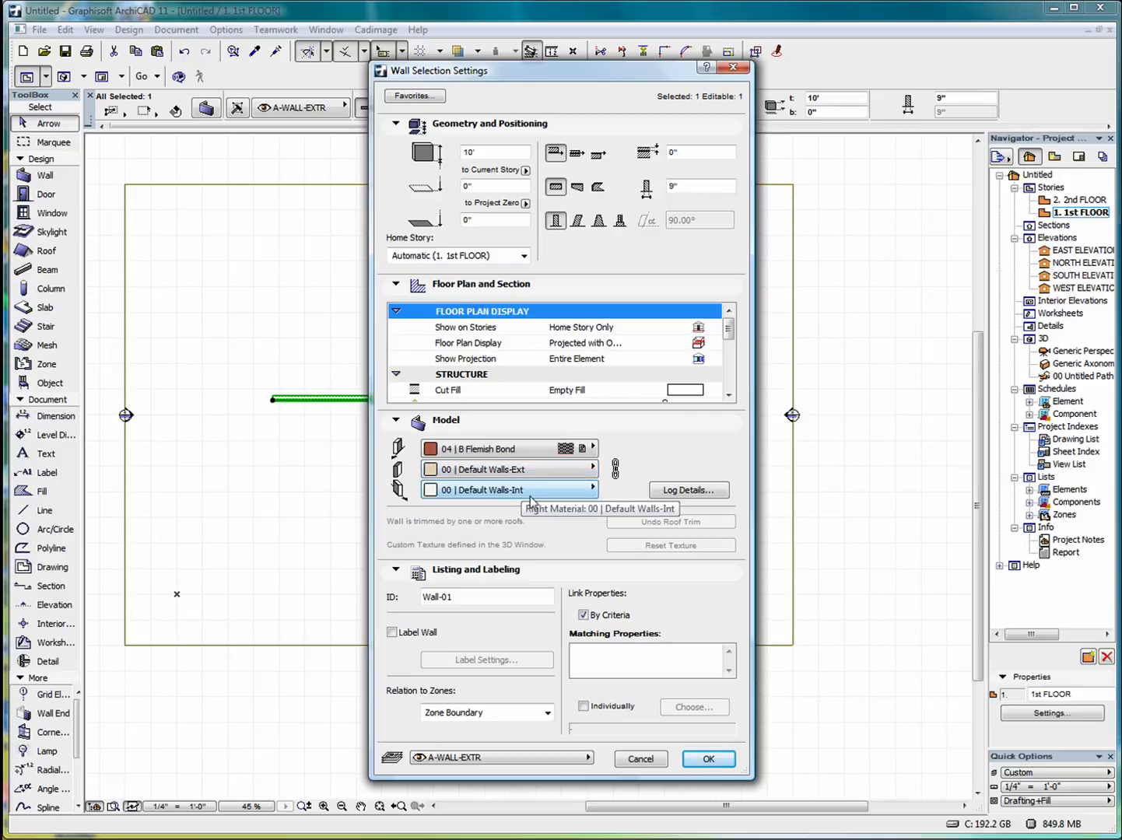
click(693, 764)
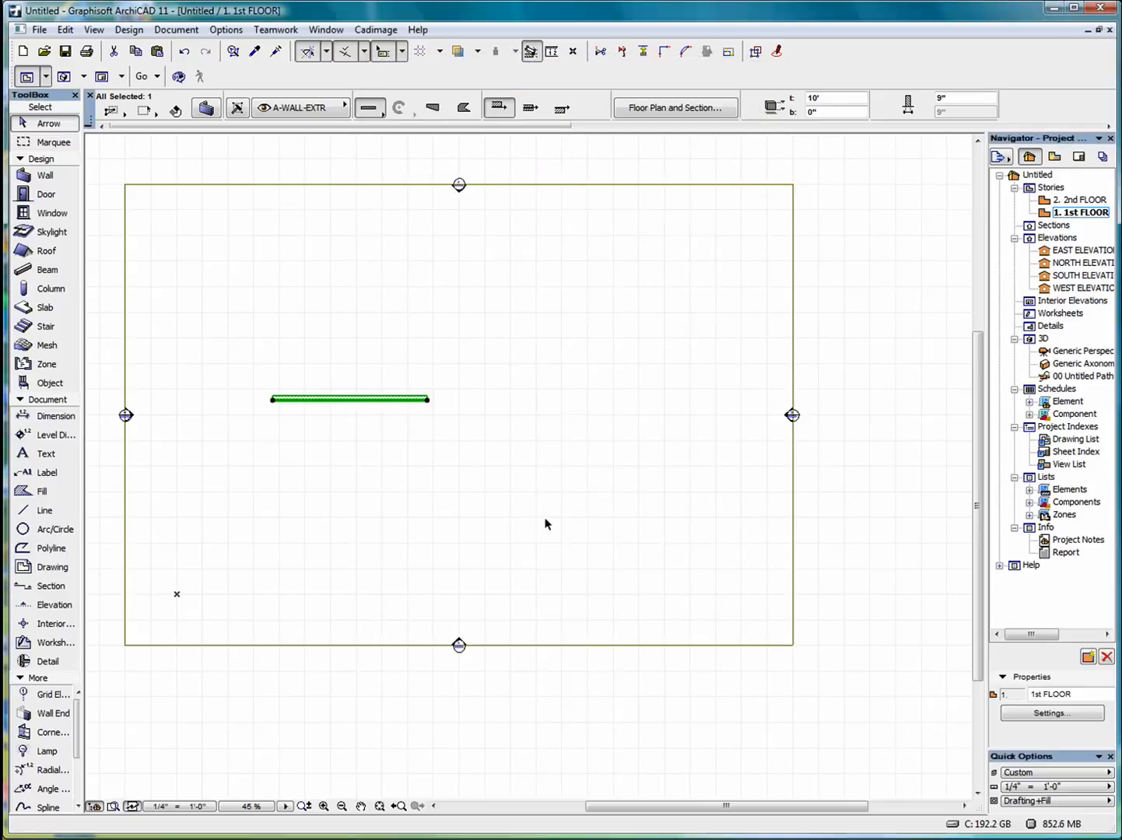
Orbit the whole model in 3D to inspect the wall's left, edge and right materials, and return to the 1st floor plan
right_click(460, 324)
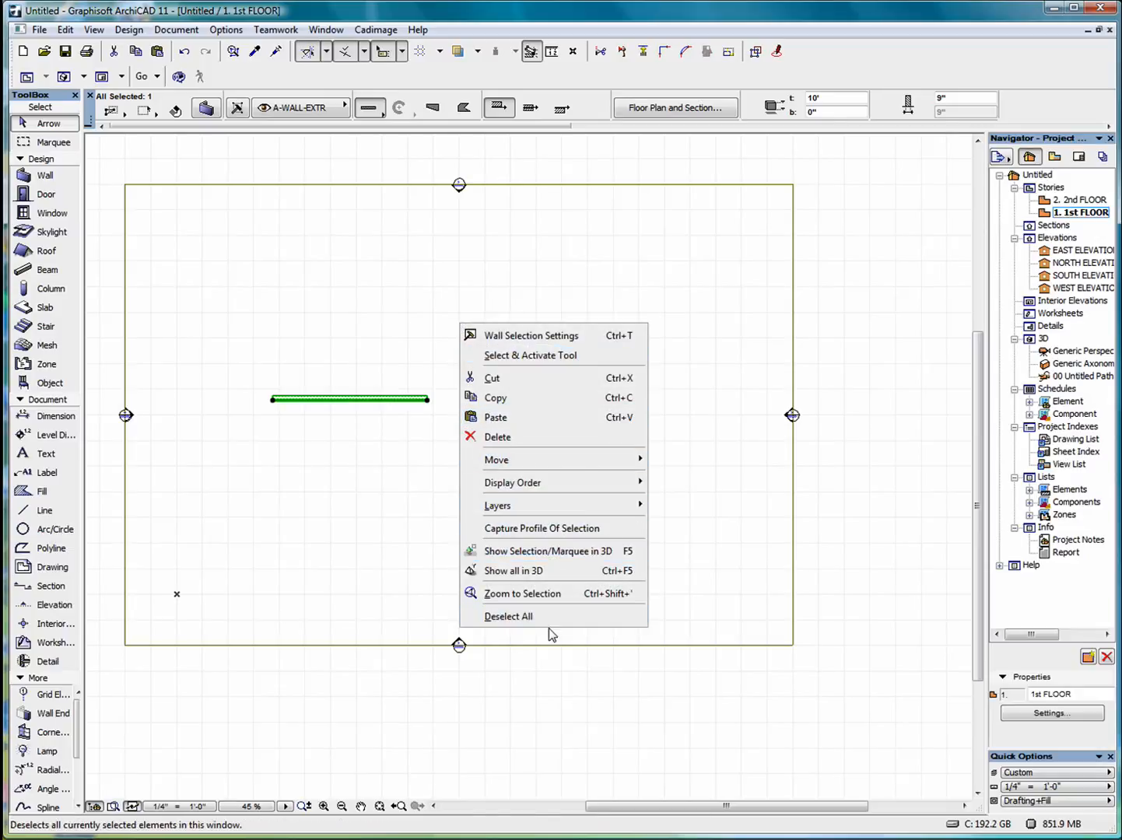
click(562, 572)
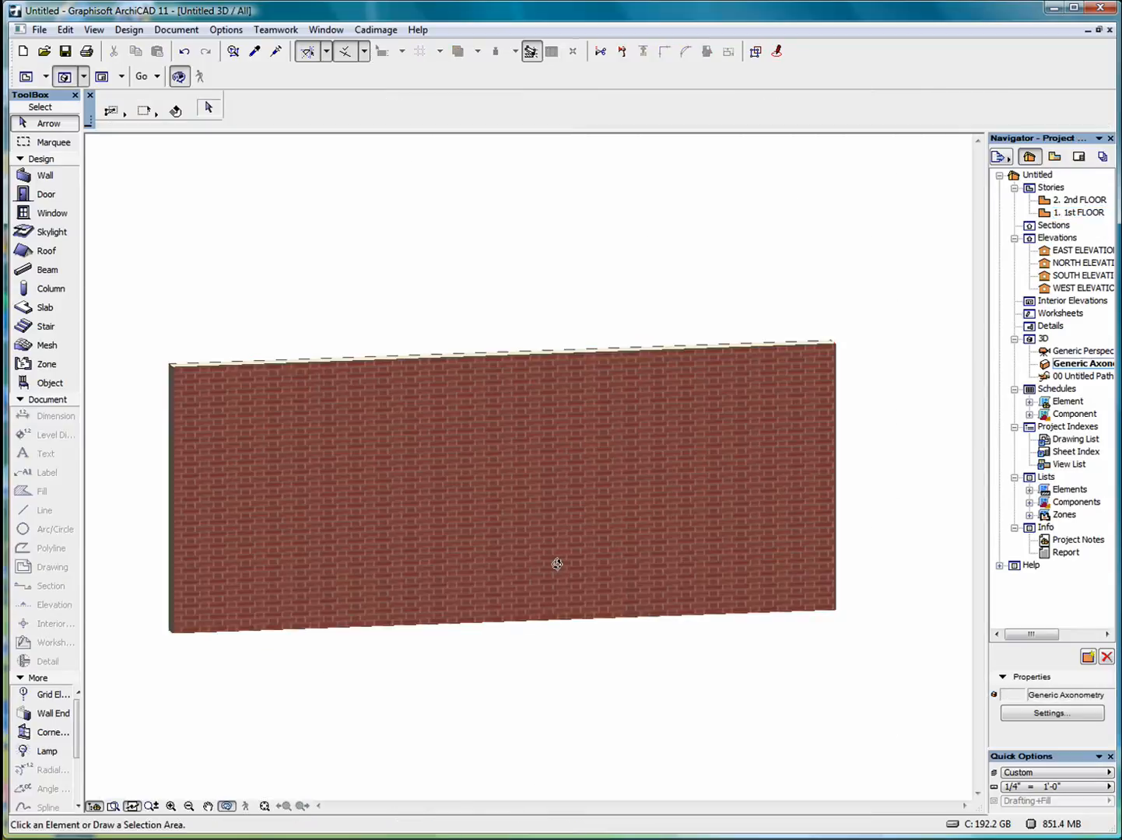
drag(175, 503, 767, 524)
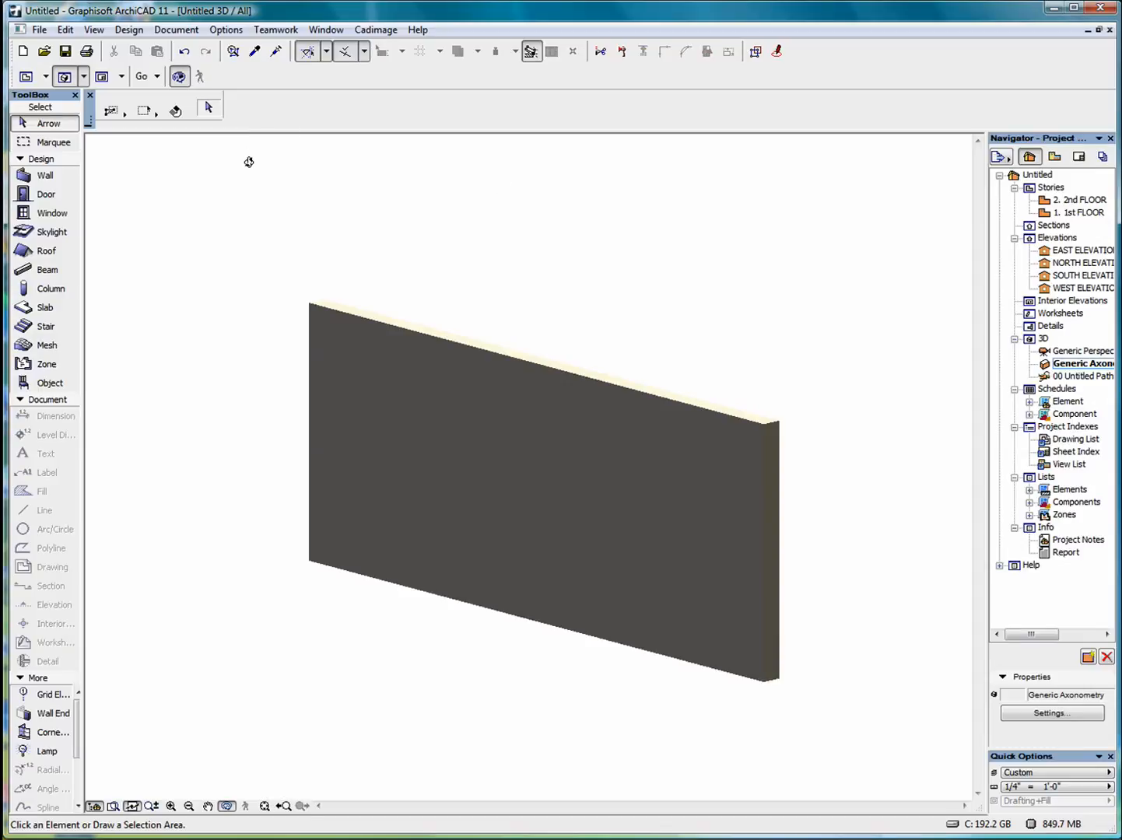
drag(333, 371, 237, 399)
key(F2)
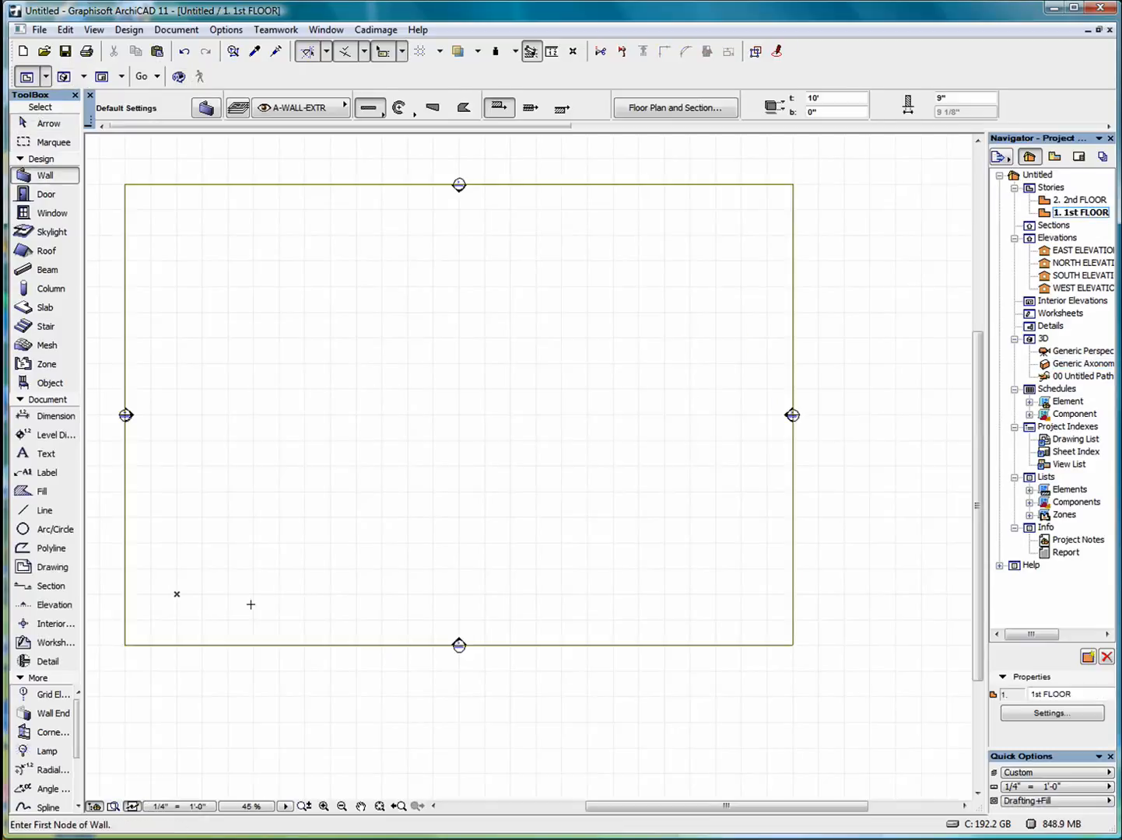
Draw a straight horizontal wall 50' long starting at the project origin, with the single-wall geometry method
click(177, 593)
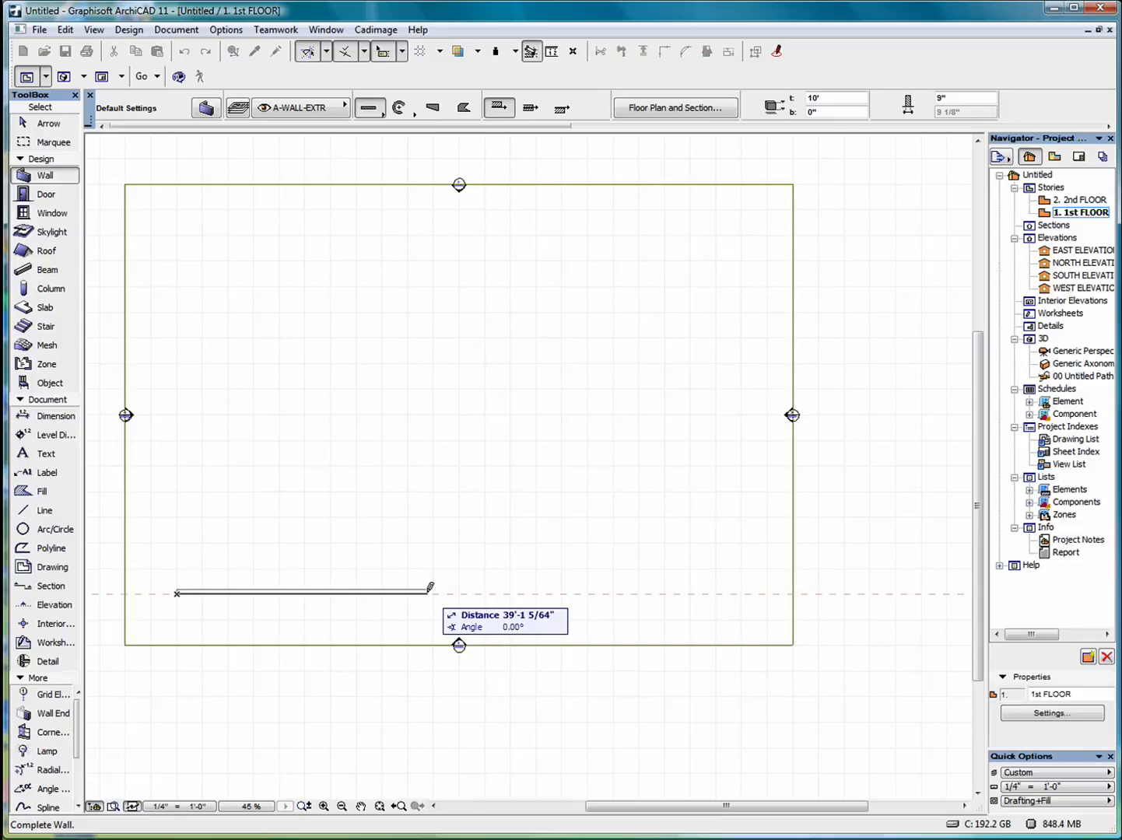
click(383, 56)
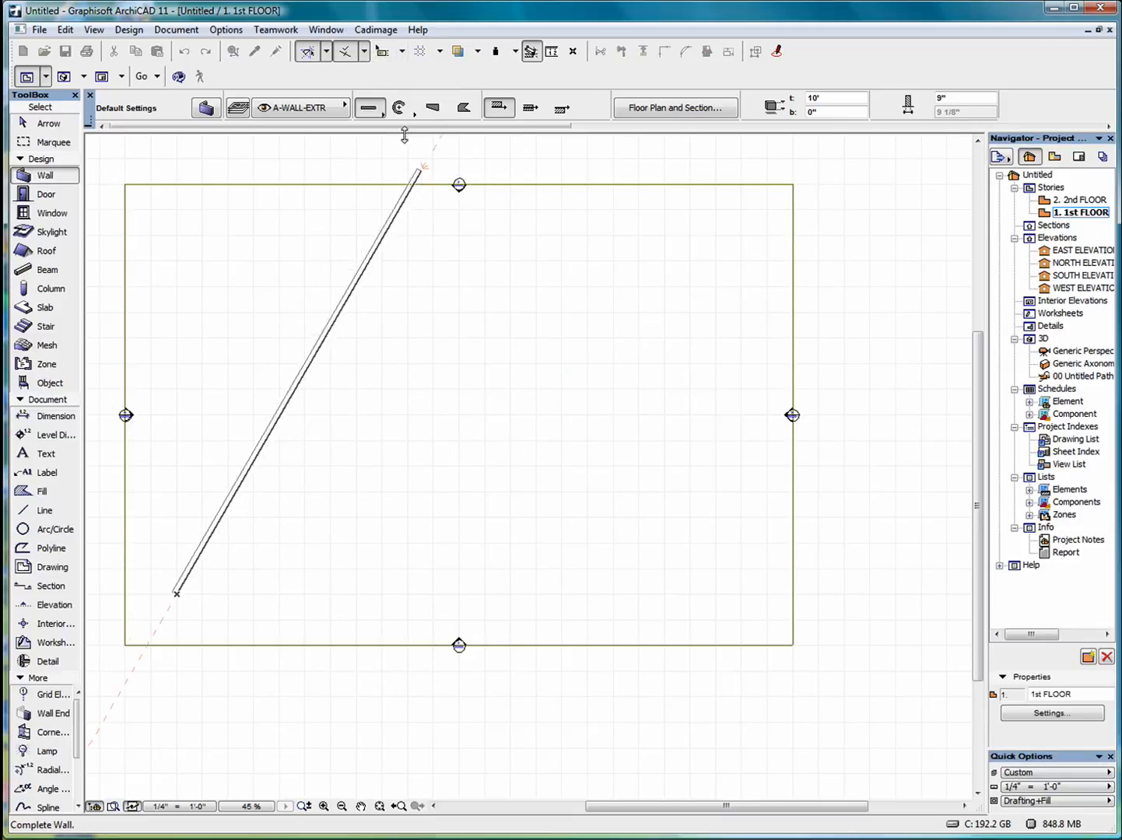
click(382, 52)
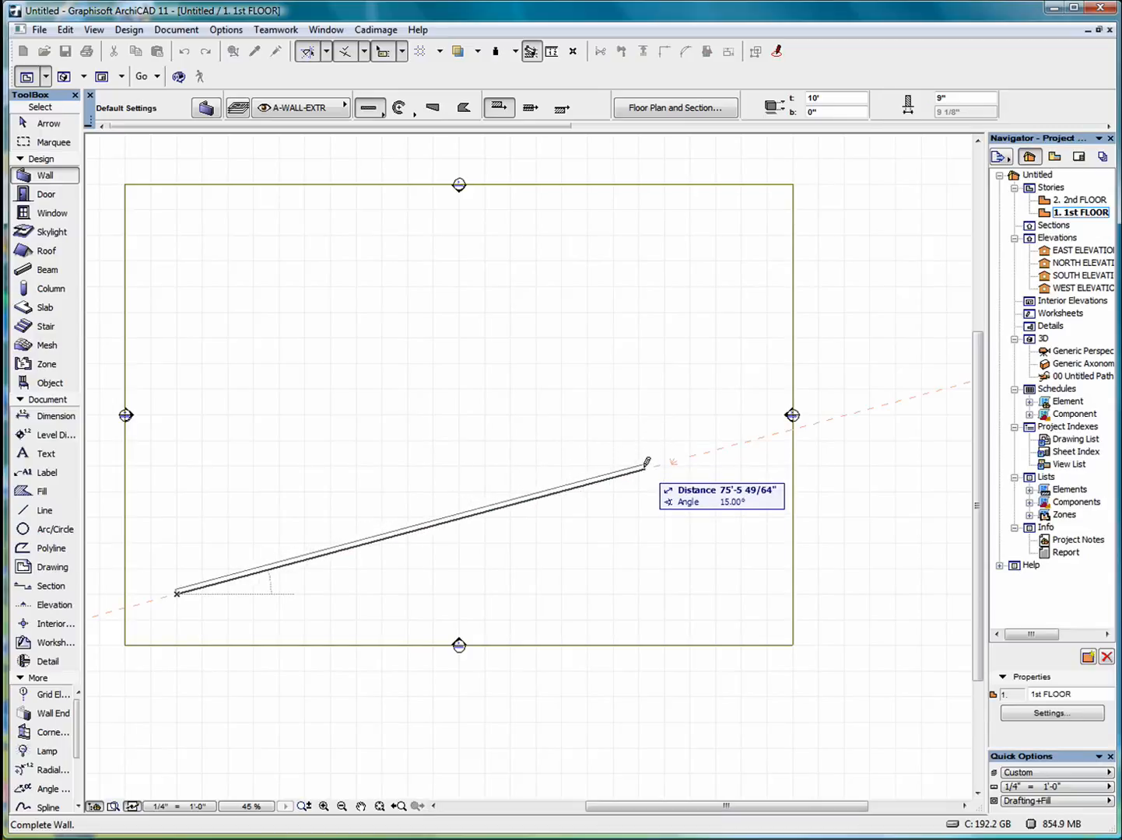
click(309, 53)
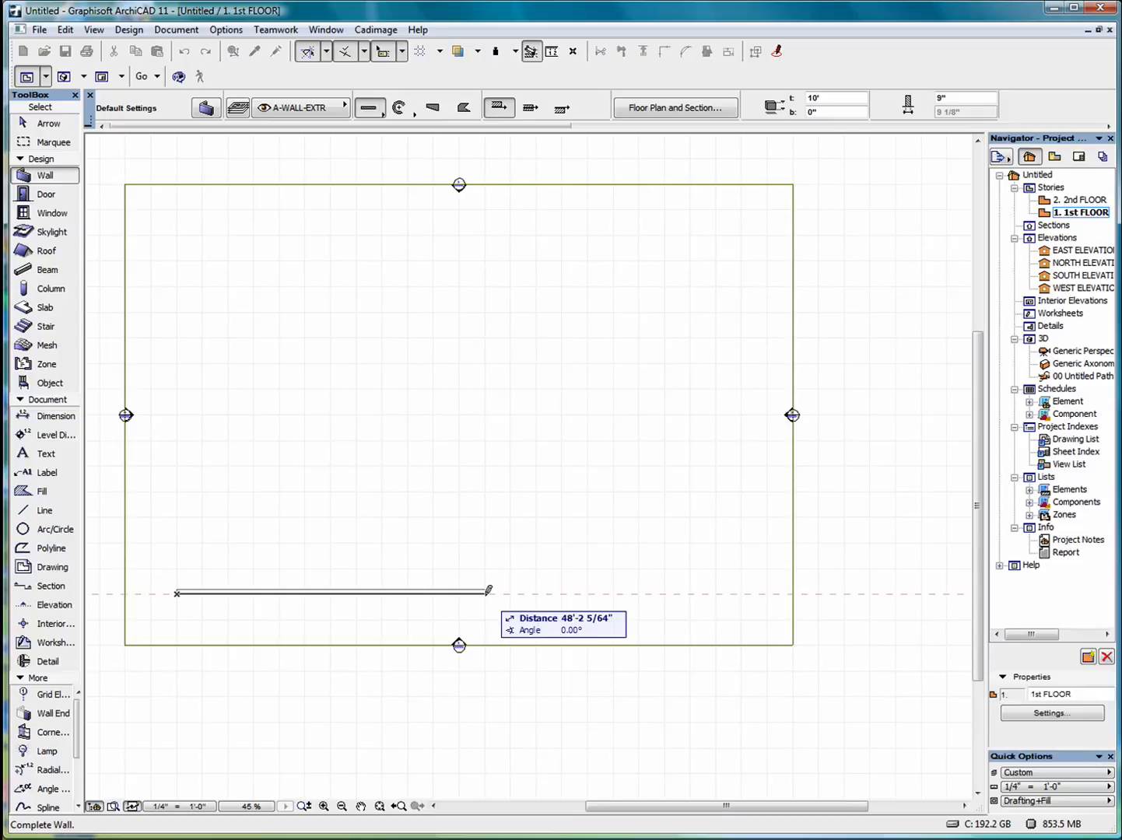
text(5)
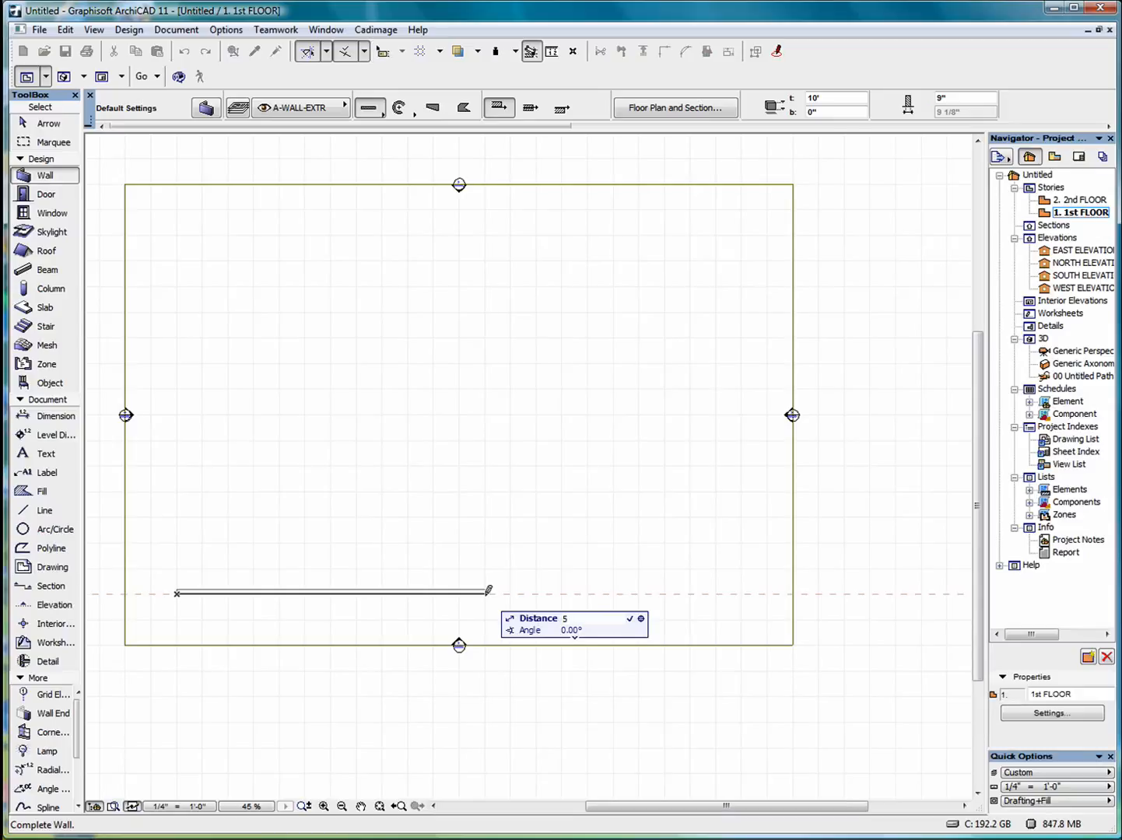
text(0)
key(Return)
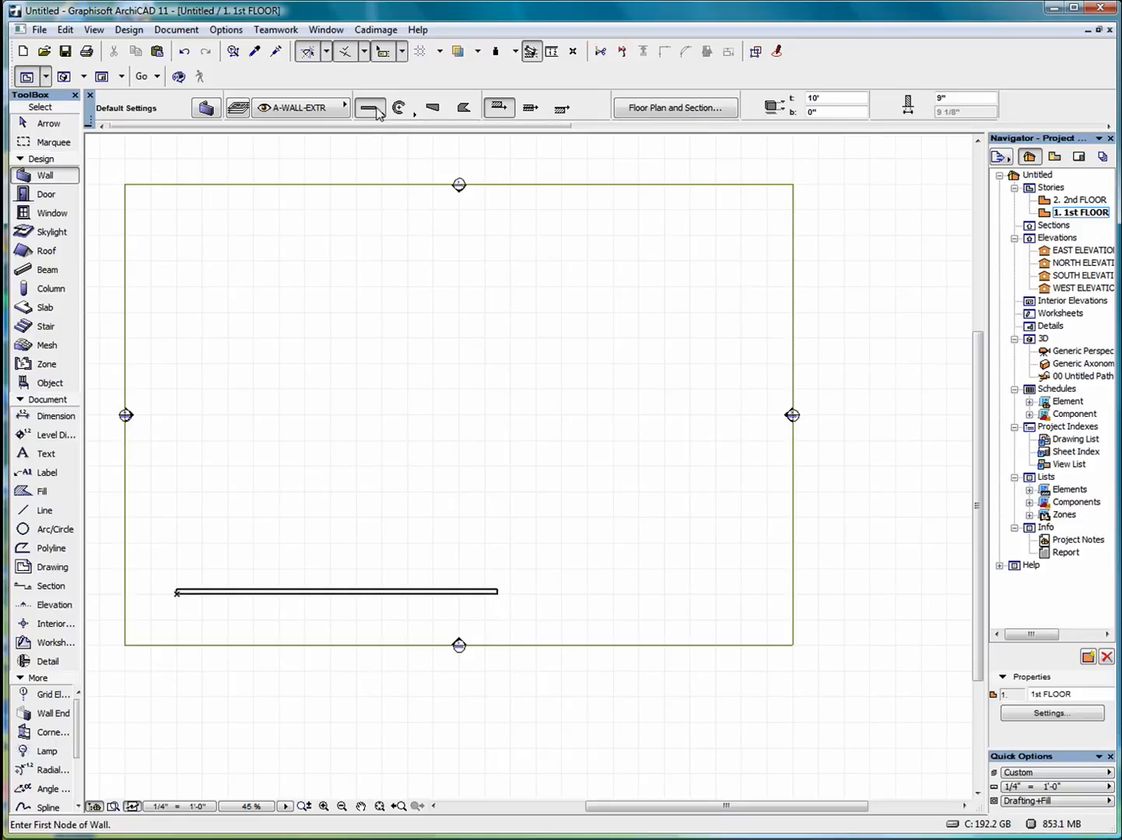
Draw a chained wall just above the straight wall with segments of 50' horizontal, 20' vertical and 30' at a 60° angle
click(375, 110)
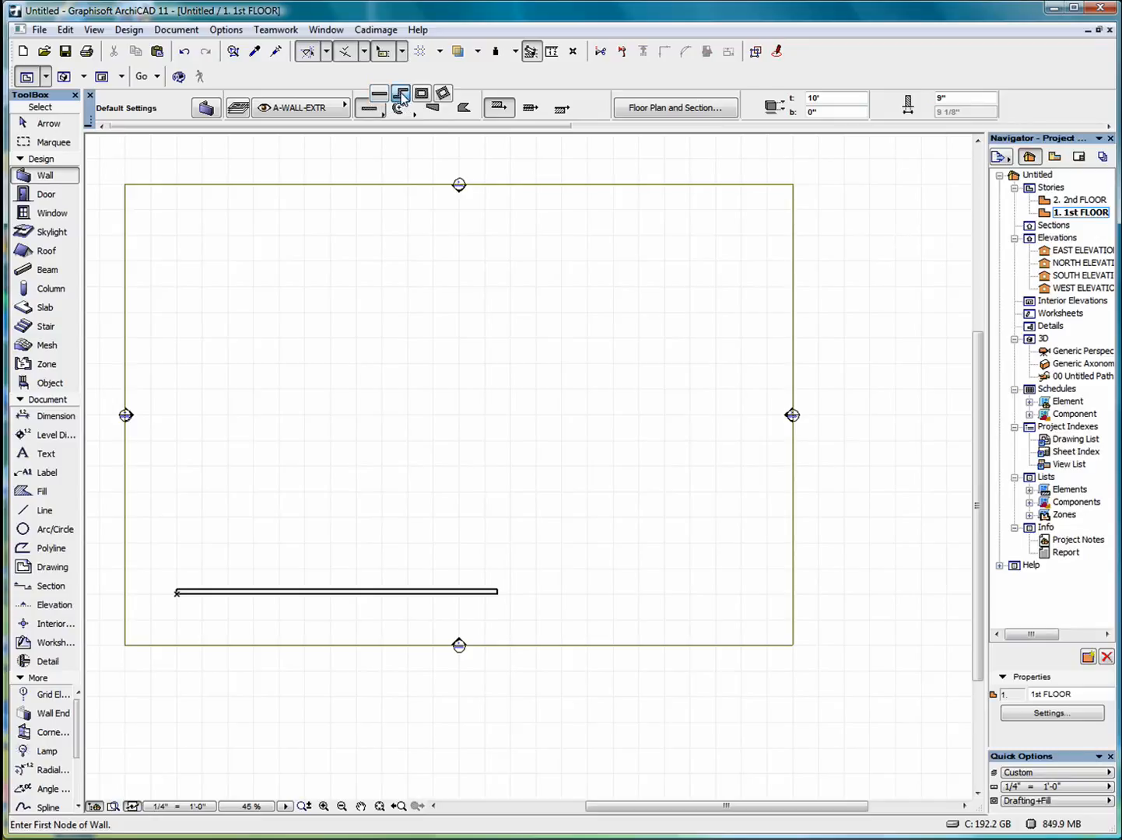
click(401, 94)
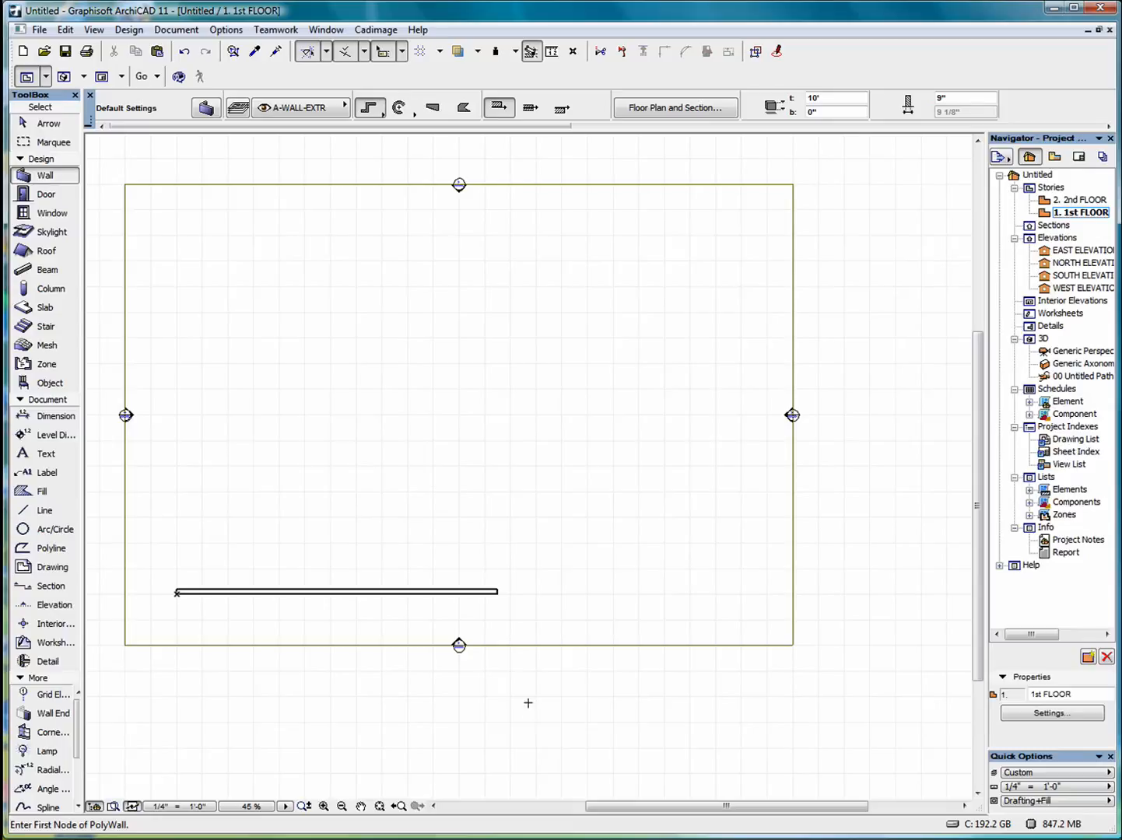
click(177, 569)
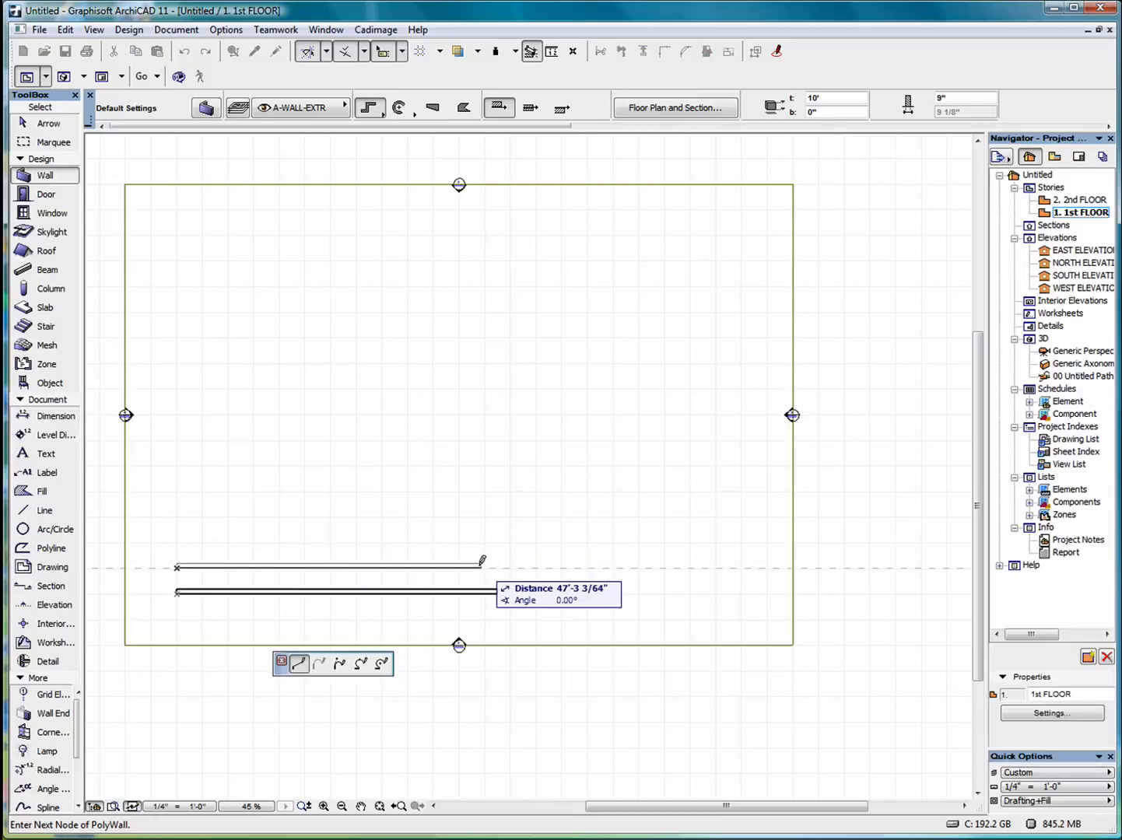
text(50)
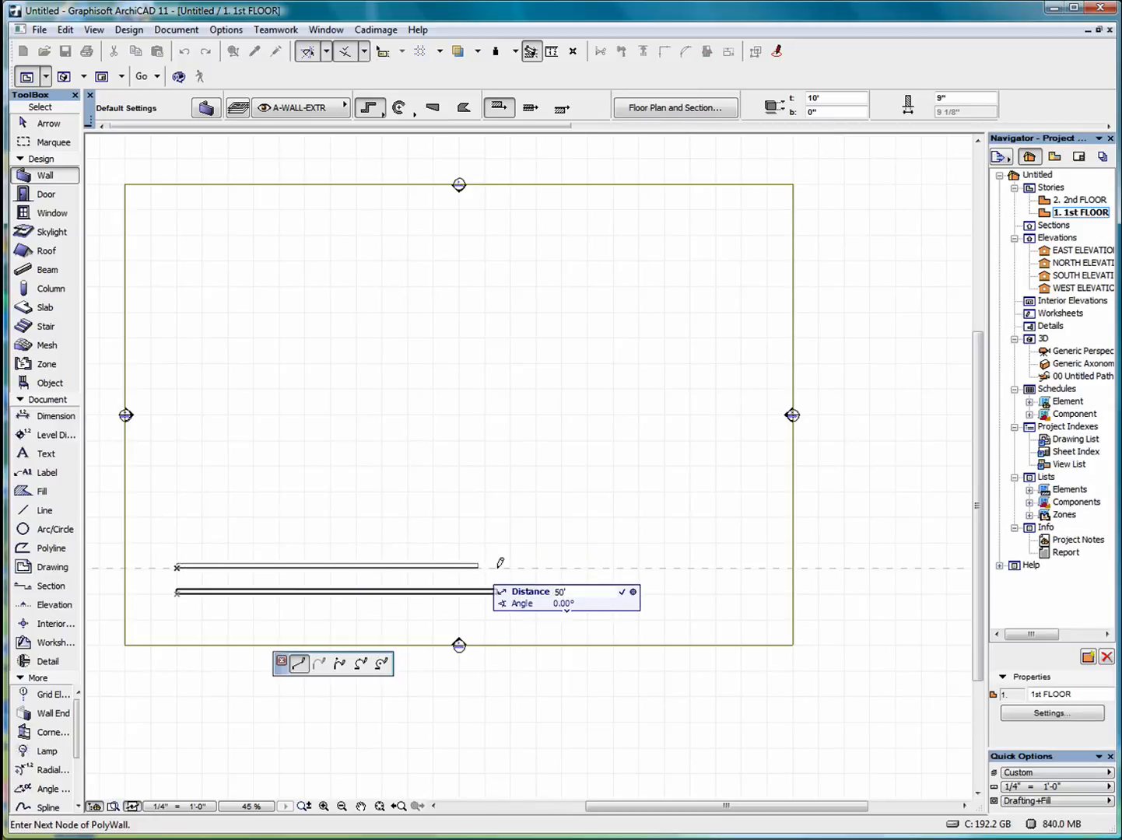
key(Return)
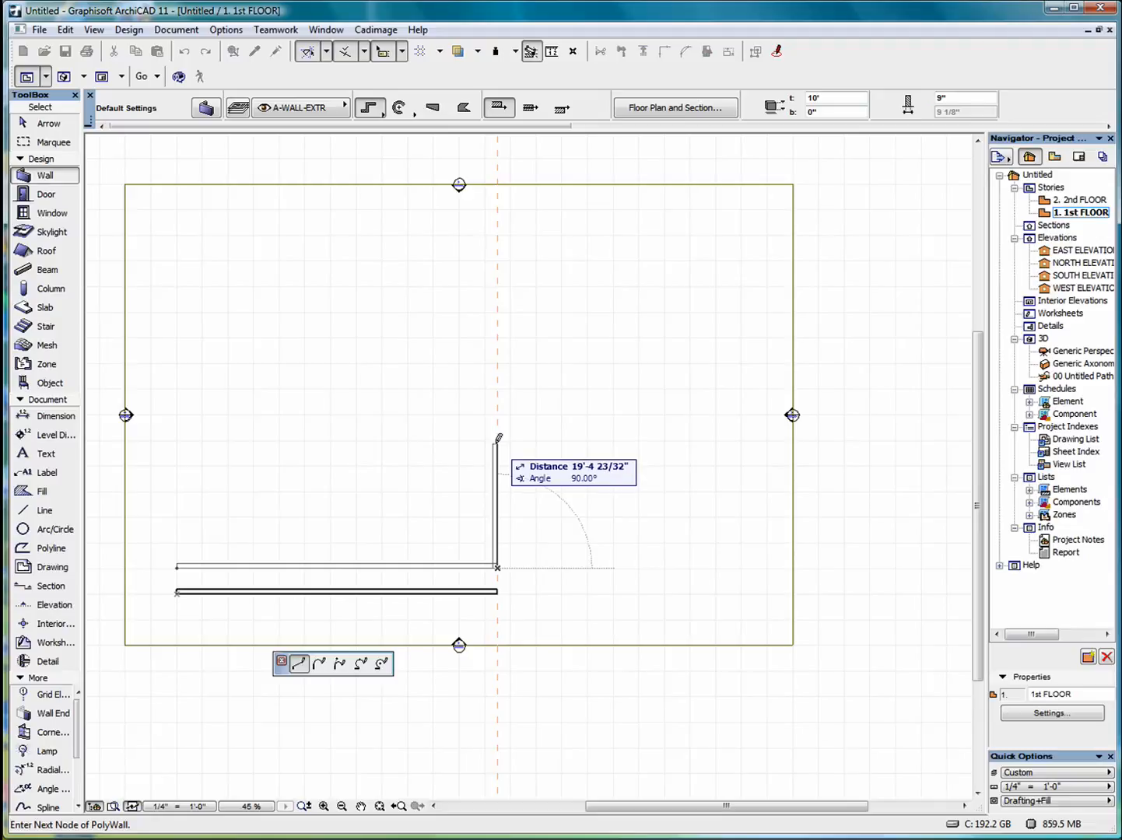
text(20)
key(Return)
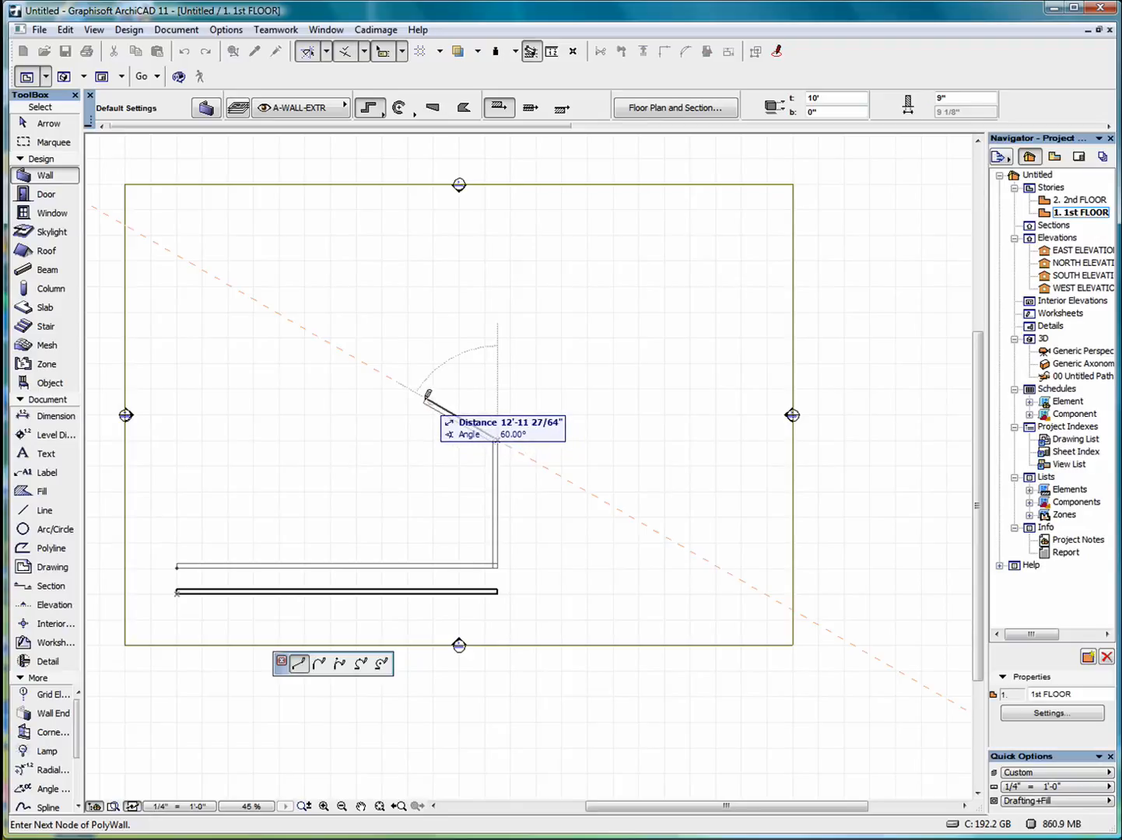
text(3)
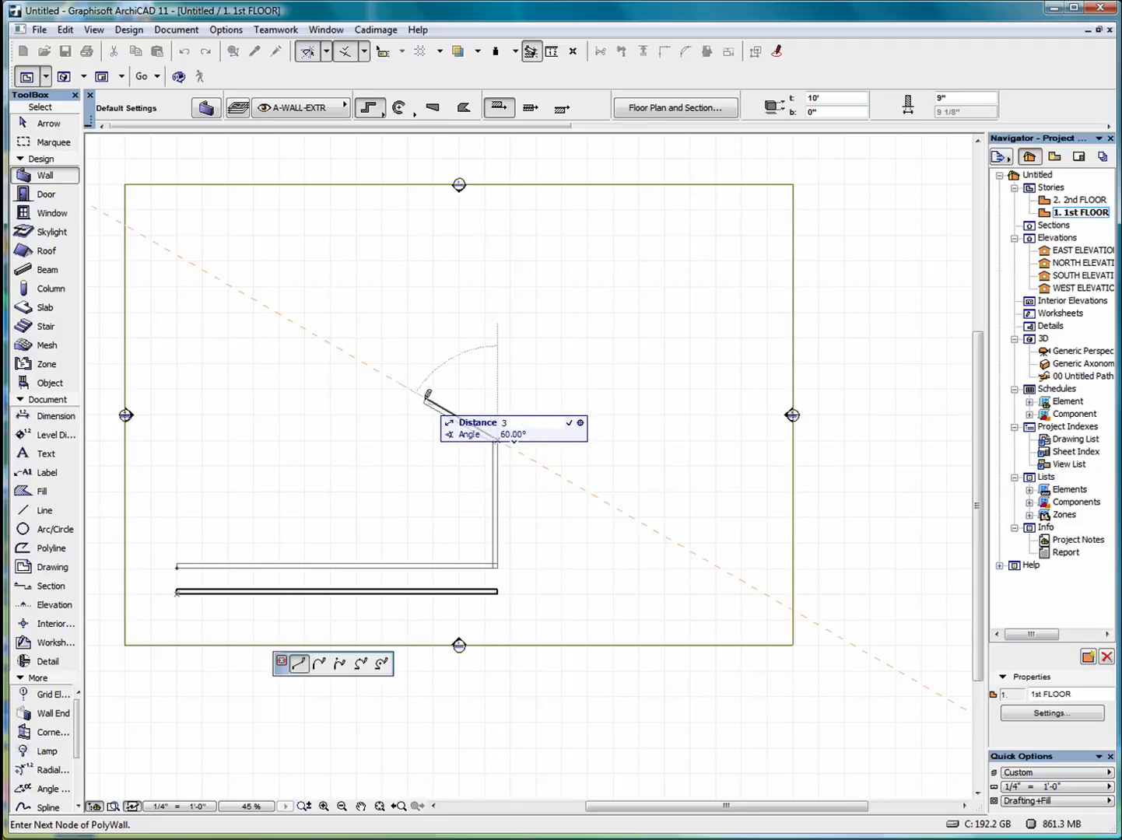
text(0)
key(Return)
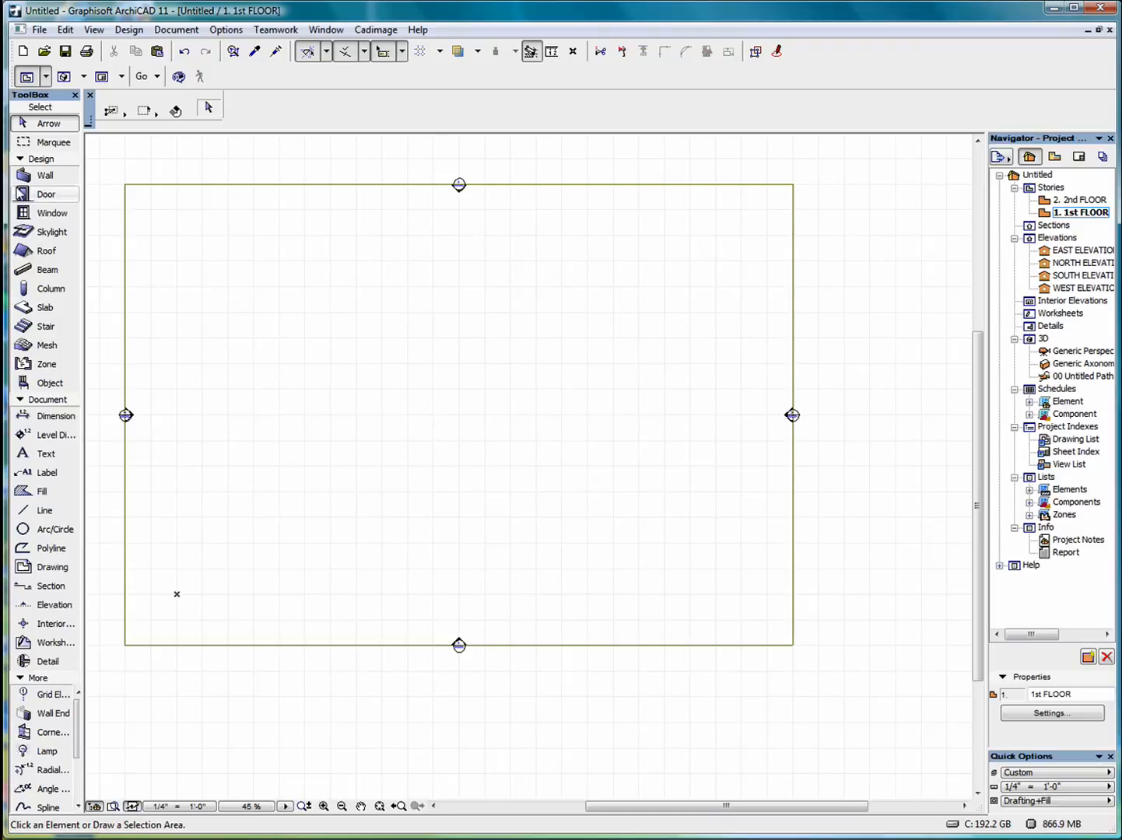
Draw a rectangular wall from the project origin, 50' wide and about 51'-5" deep, and undo it
click(46, 175)
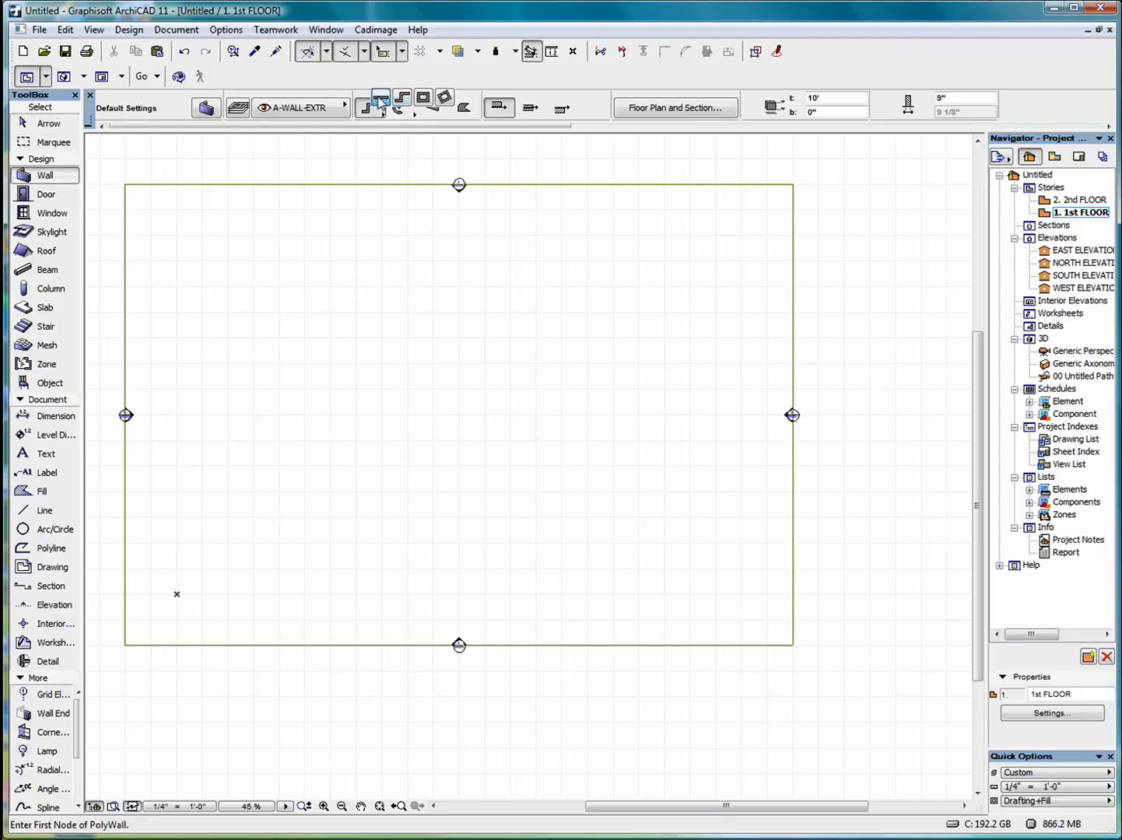
click(425, 99)
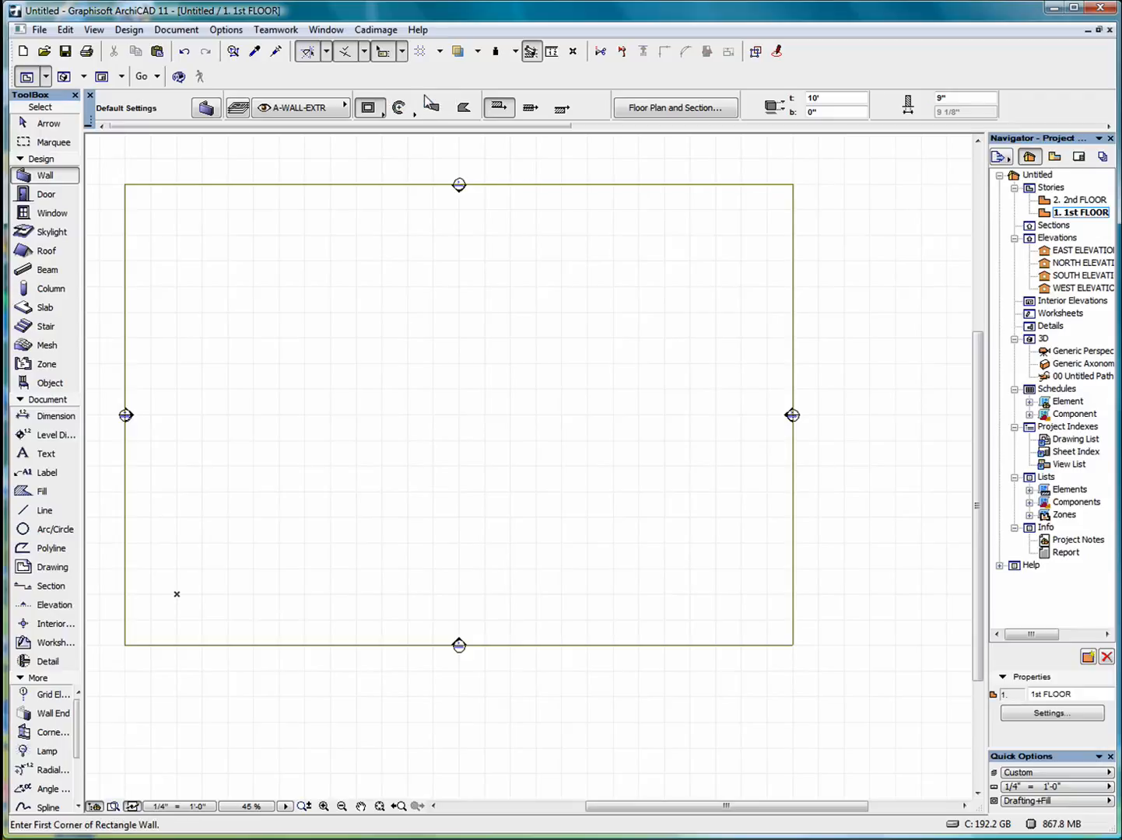
click(177, 593)
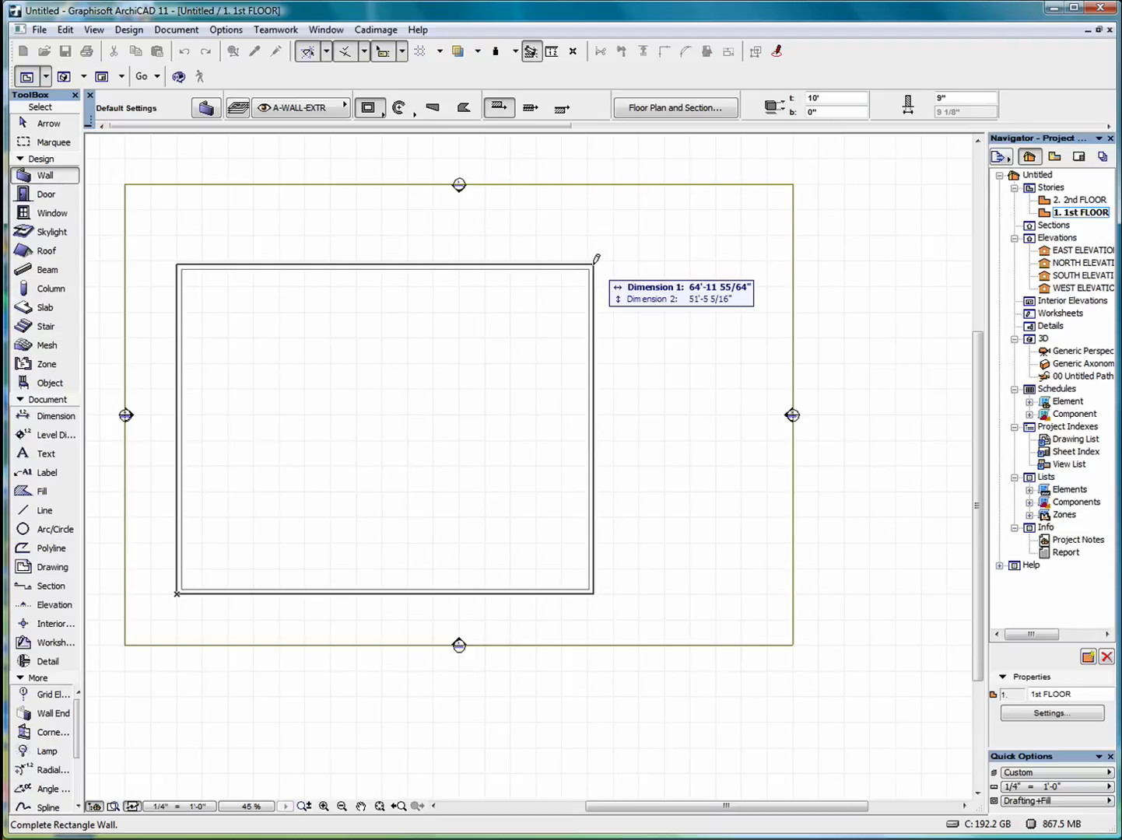
text(50)
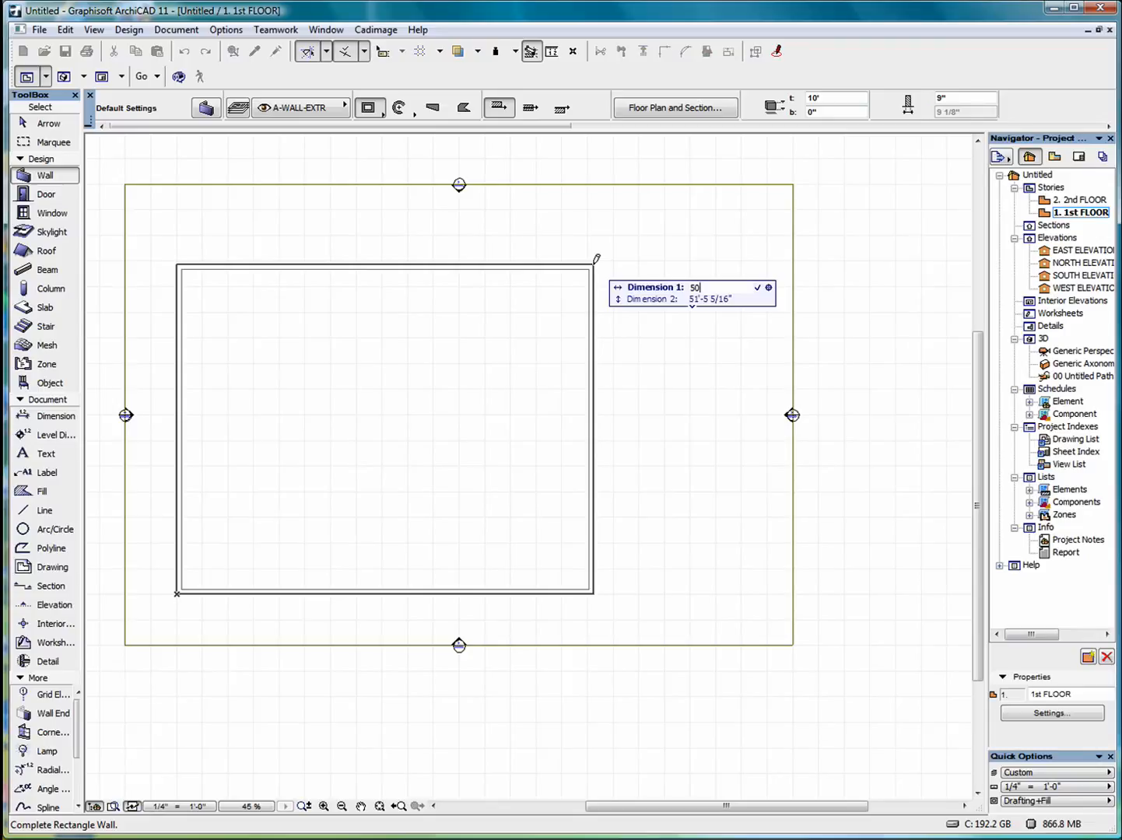
key(Return)
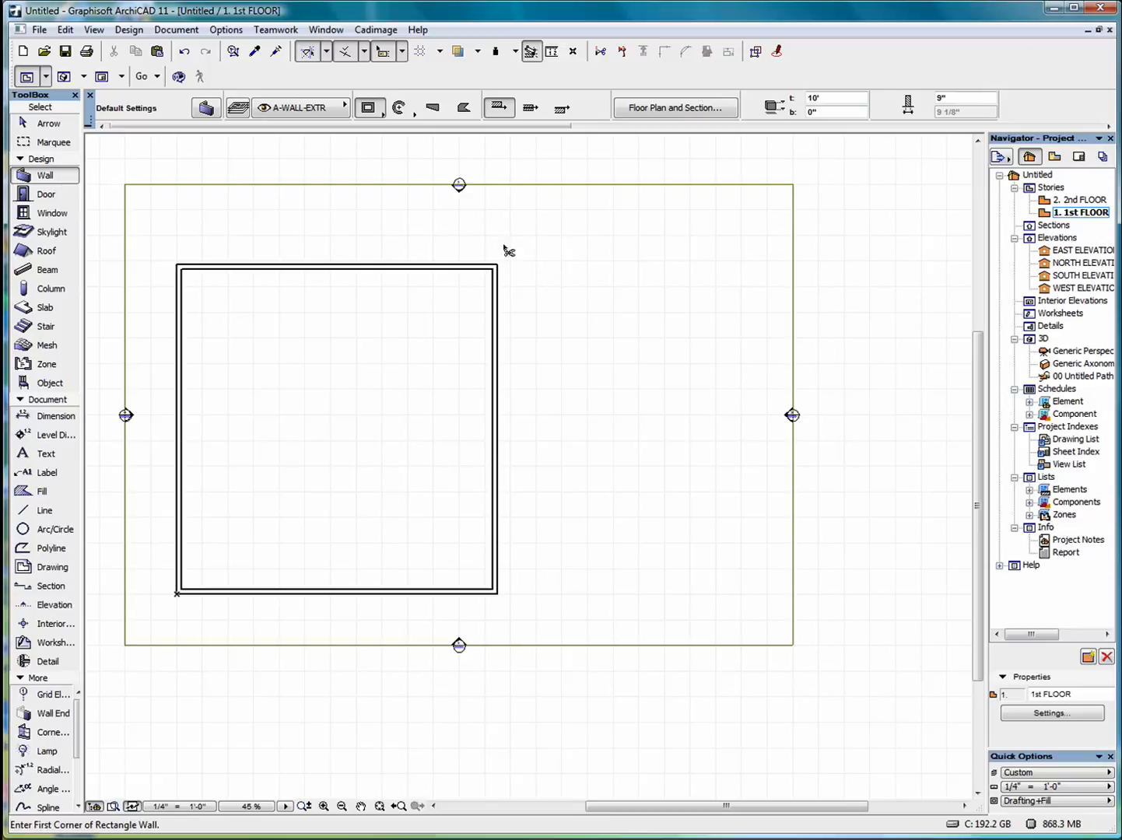
key(ctrl+z)
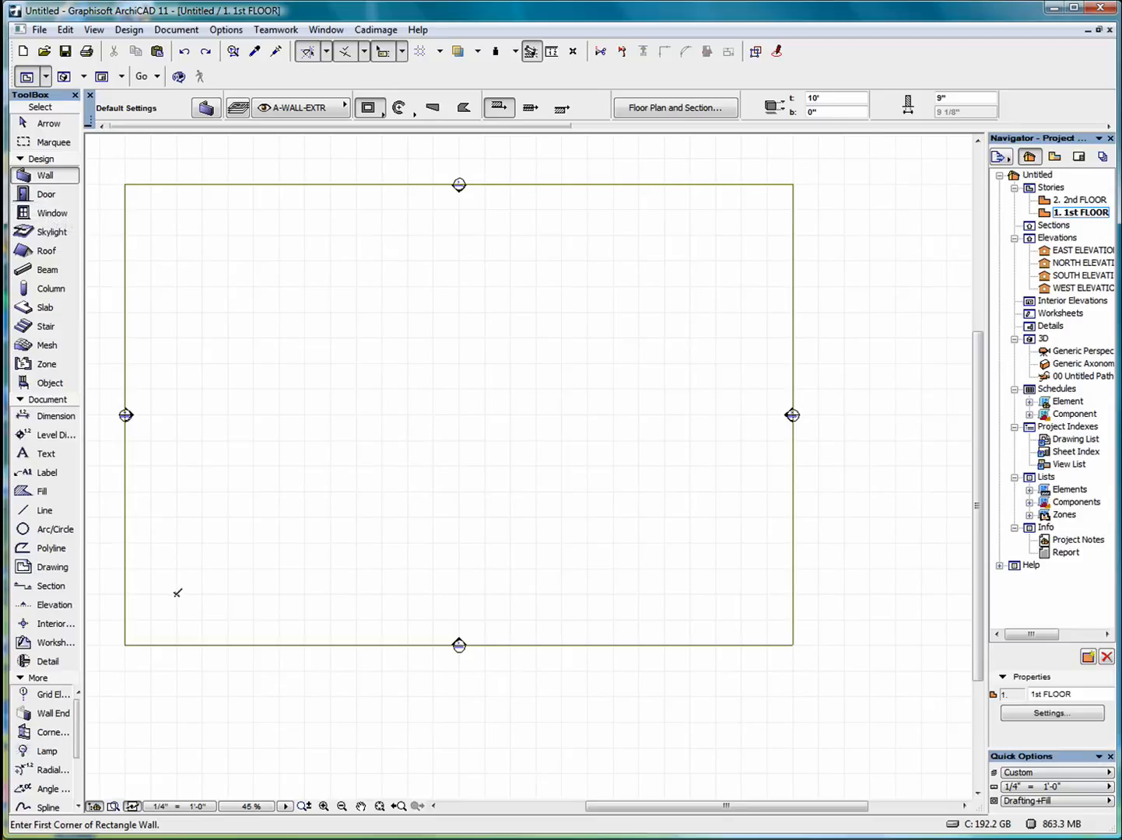
Draw a rectangular wall from the project origin with dimensions 50' by 40', and undo it
click(177, 592)
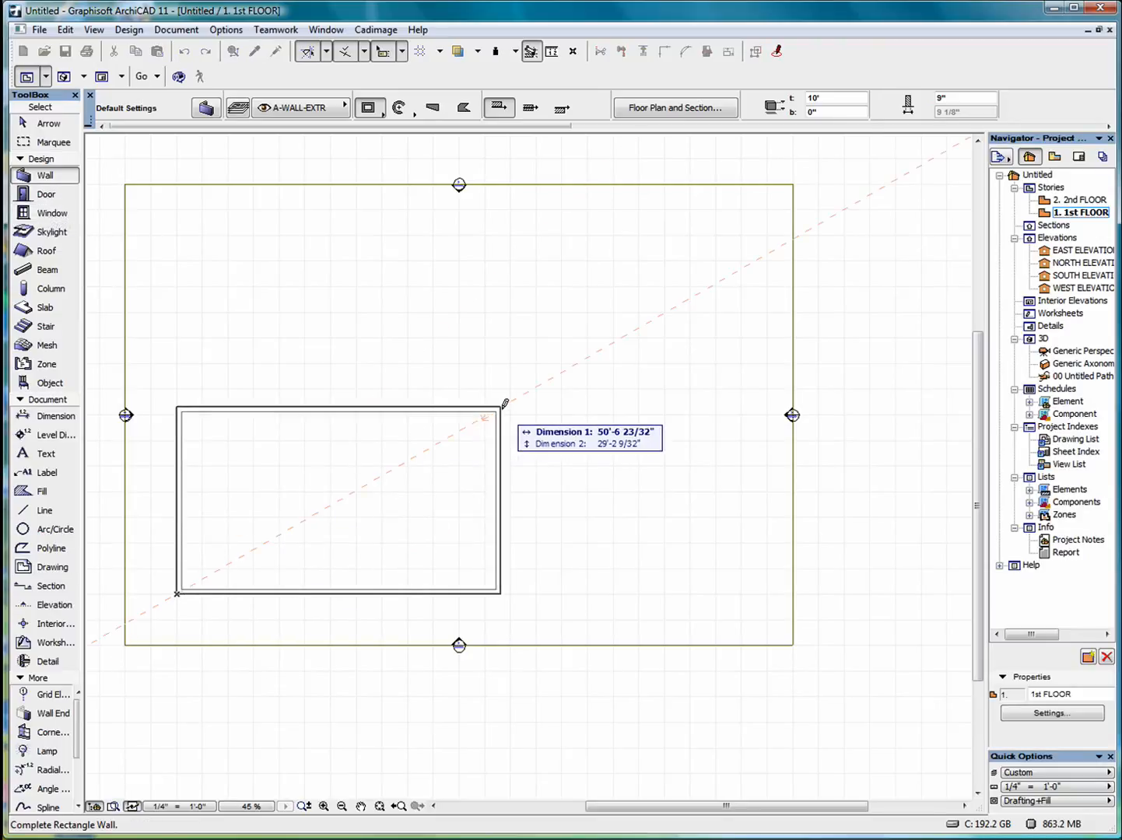
text(50)
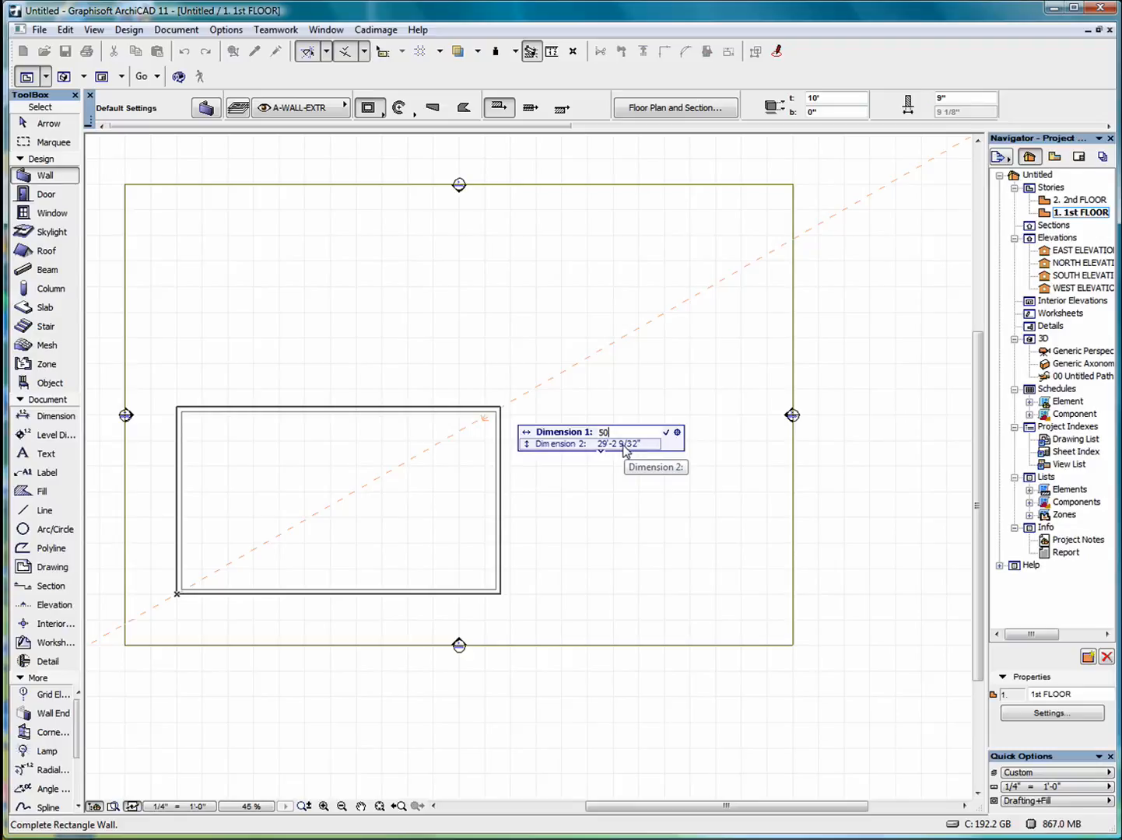
key(Tab)
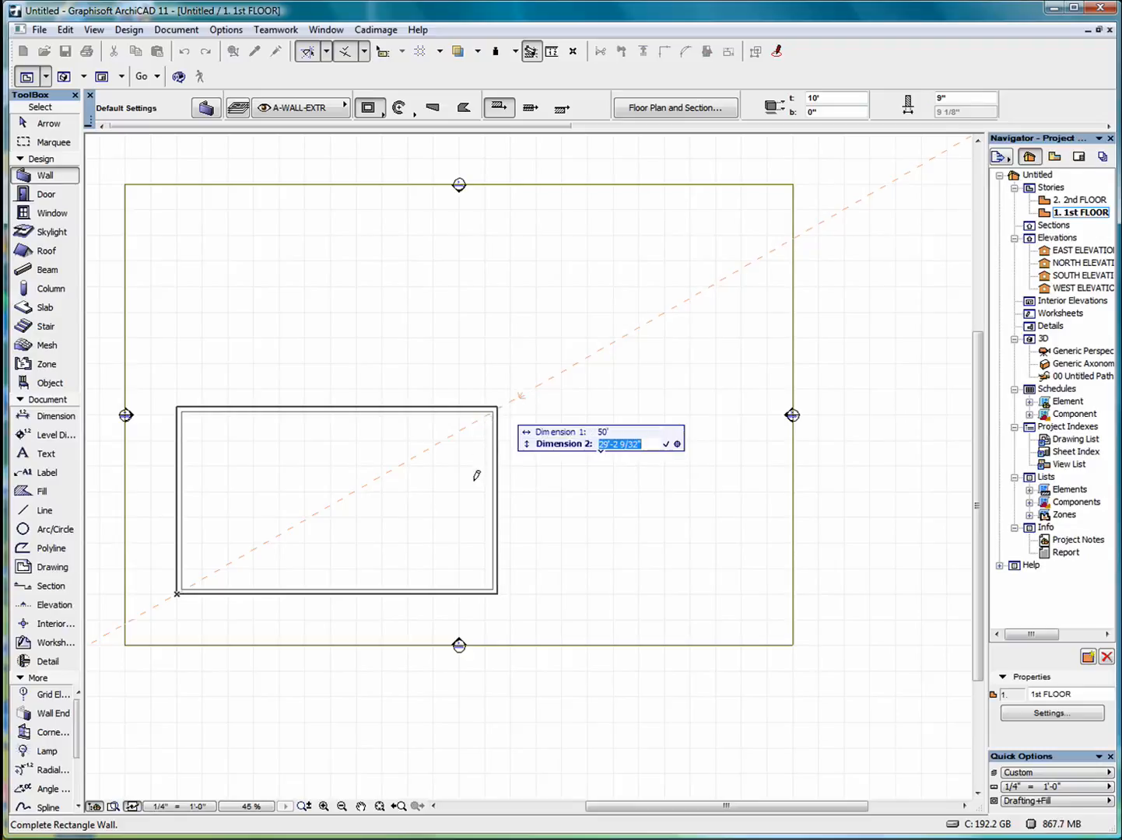
text(40)
key(Return)
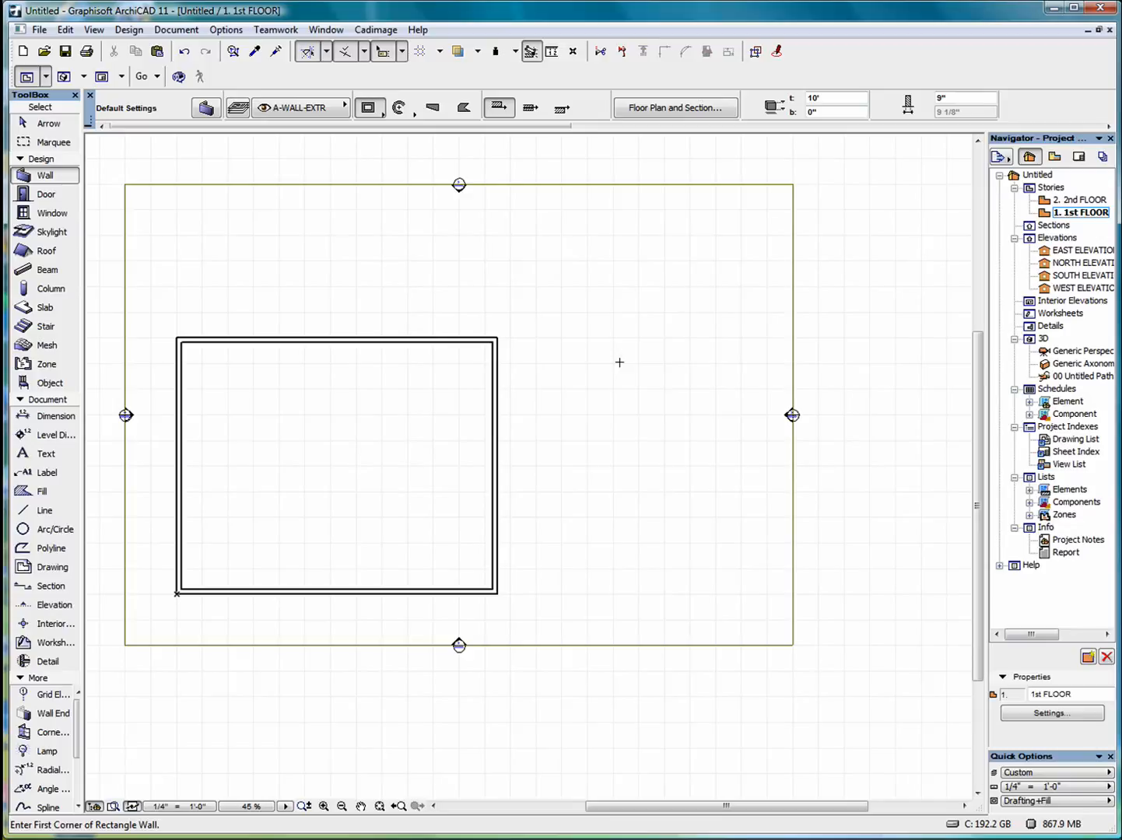
key(ctrl+z)
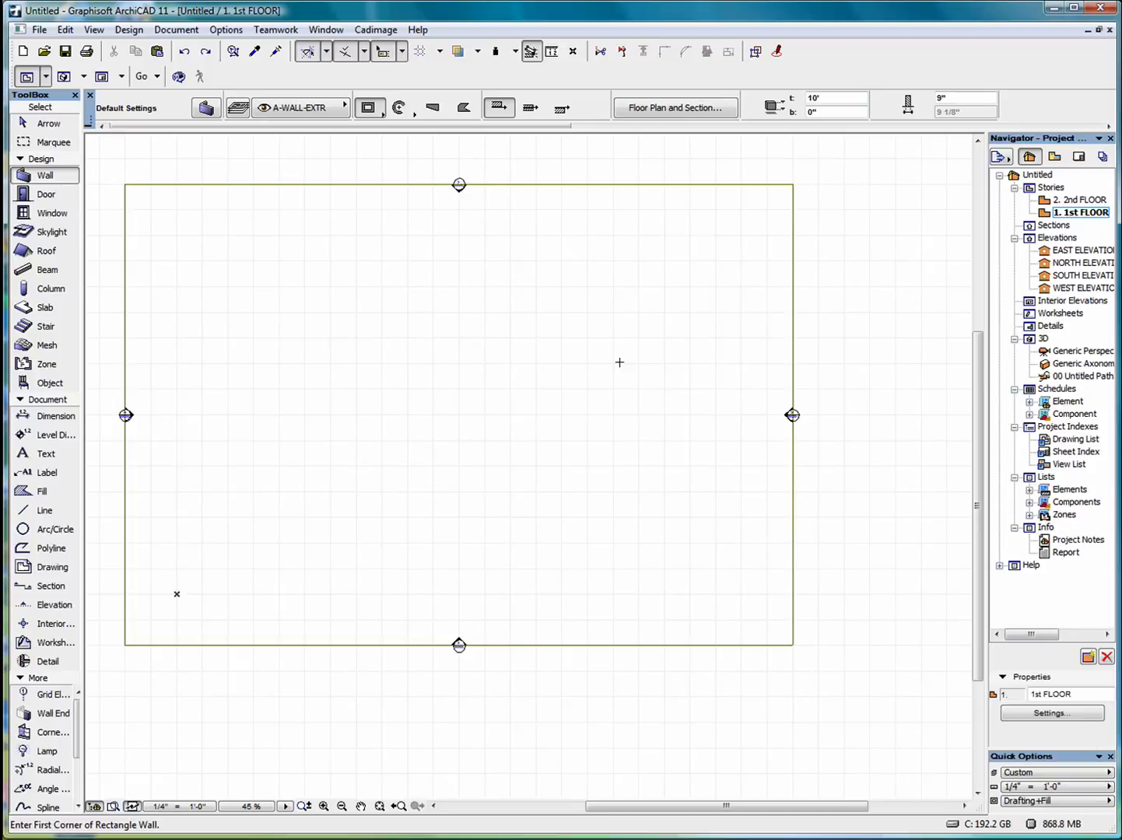
Draw a curved wall by centerpoint near the middle of the plan, with a 25' radius and a 90° arc in the upper-right quadrant
click(405, 114)
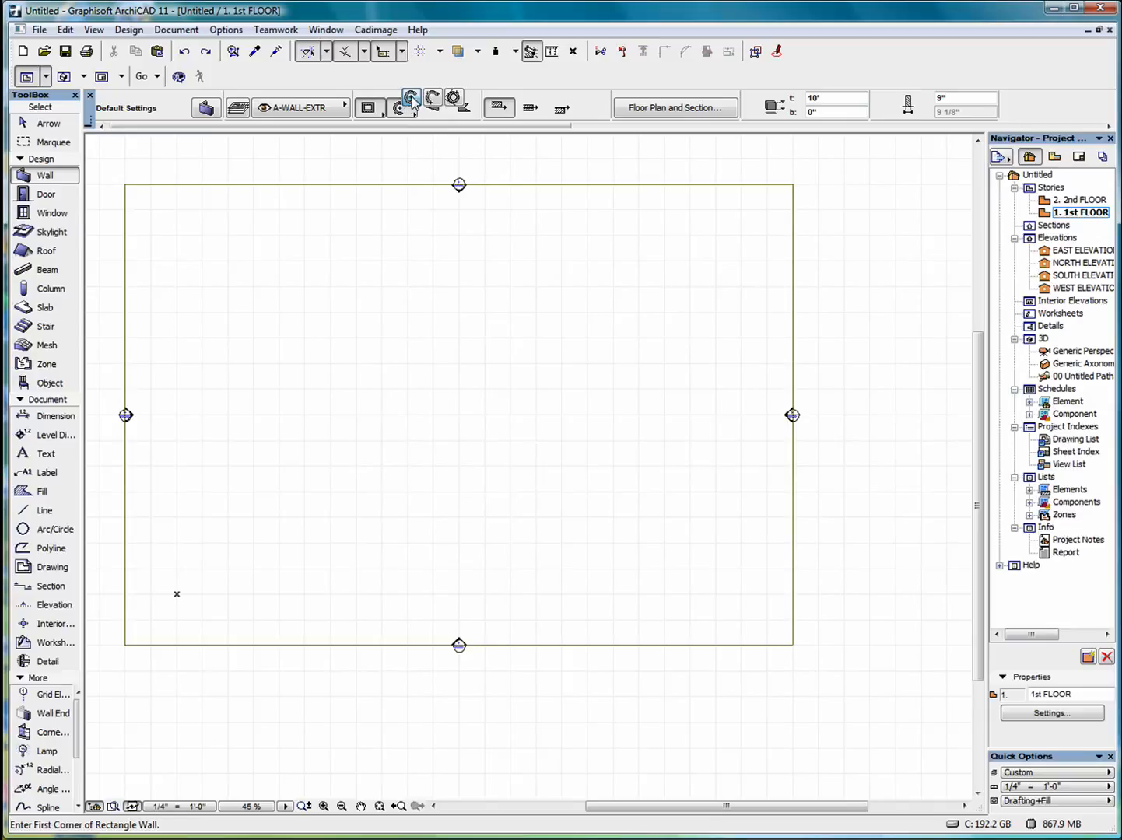
click(412, 99)
click(437, 405)
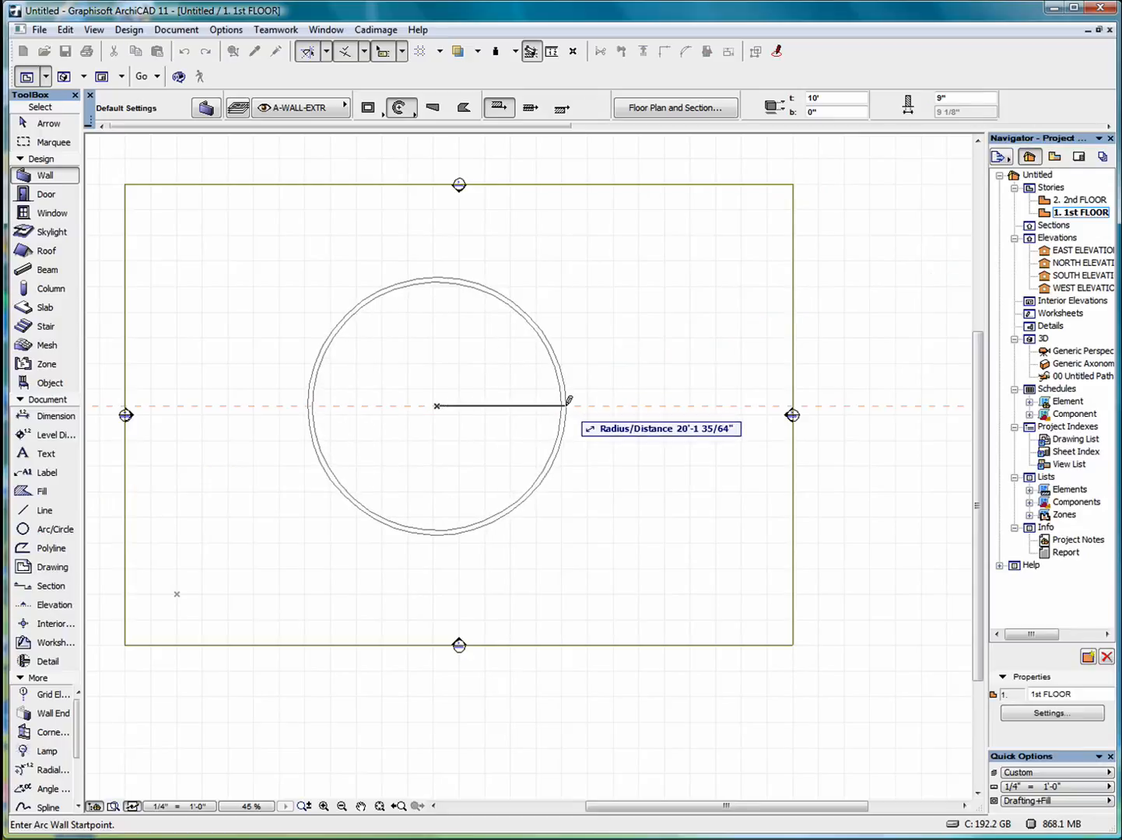
text(25)
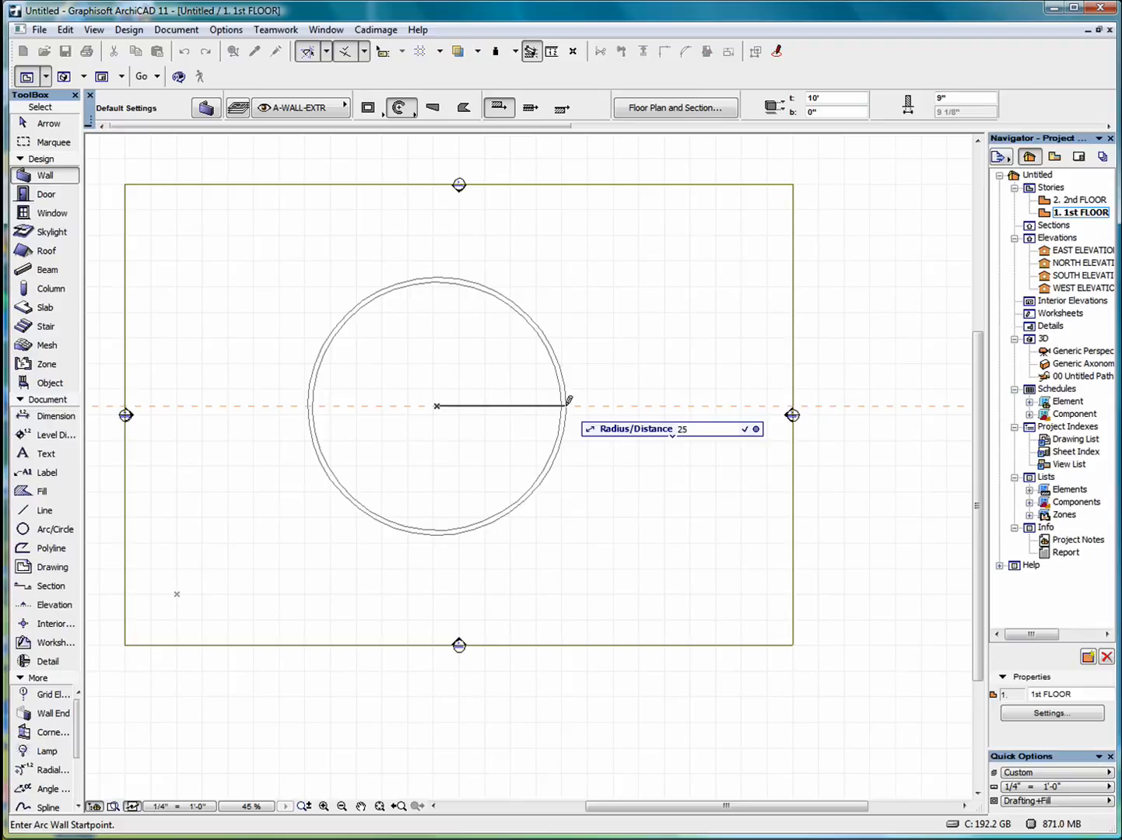
key(Return)
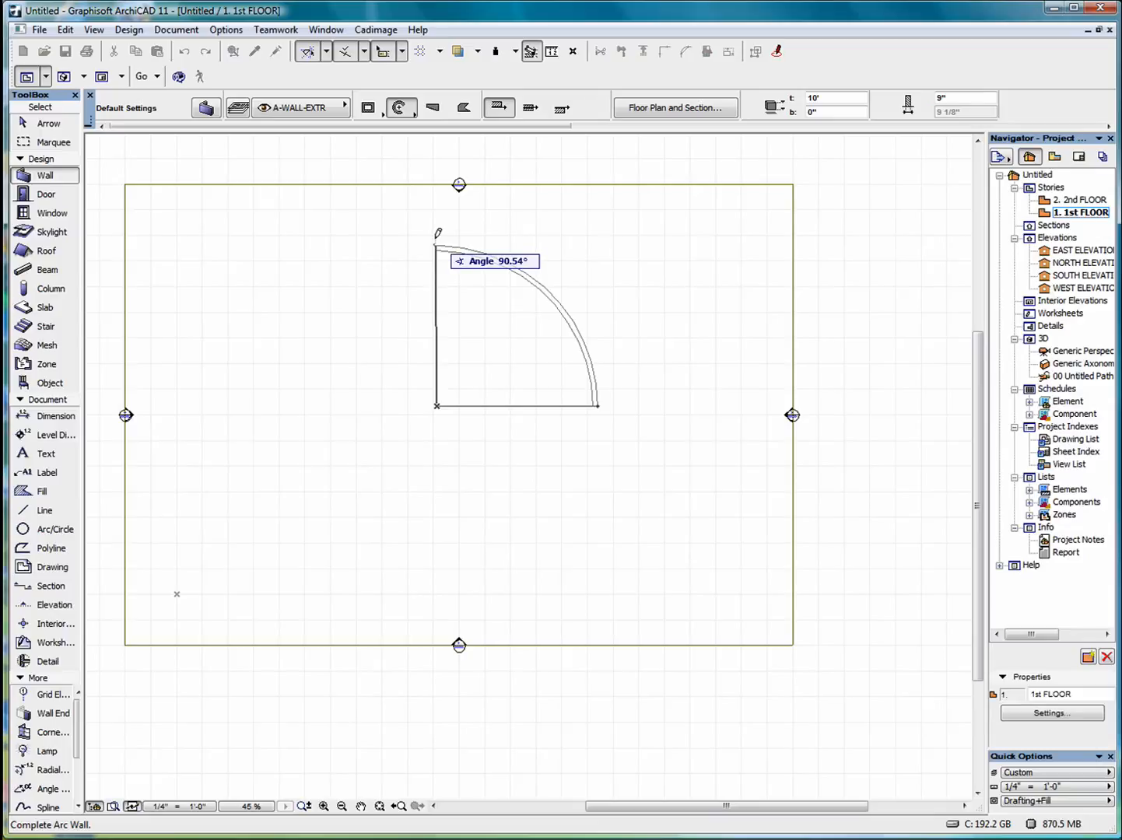
text(90)
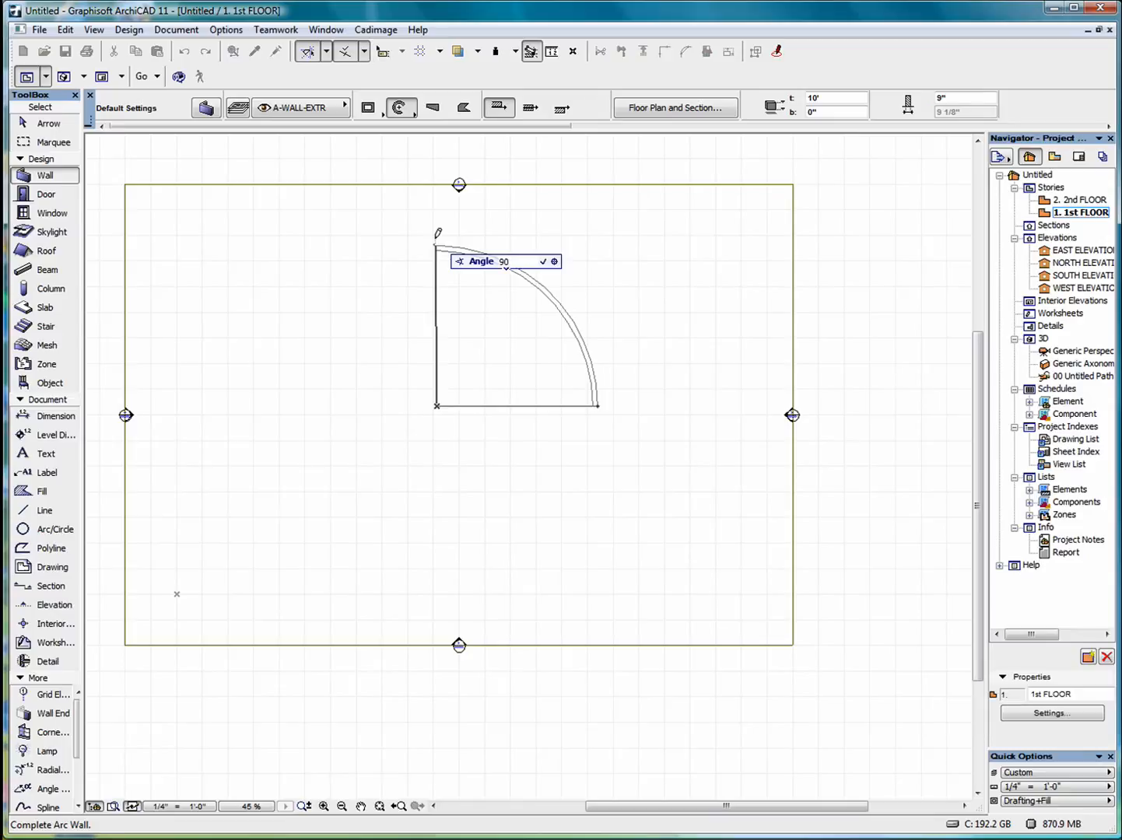
click(437, 246)
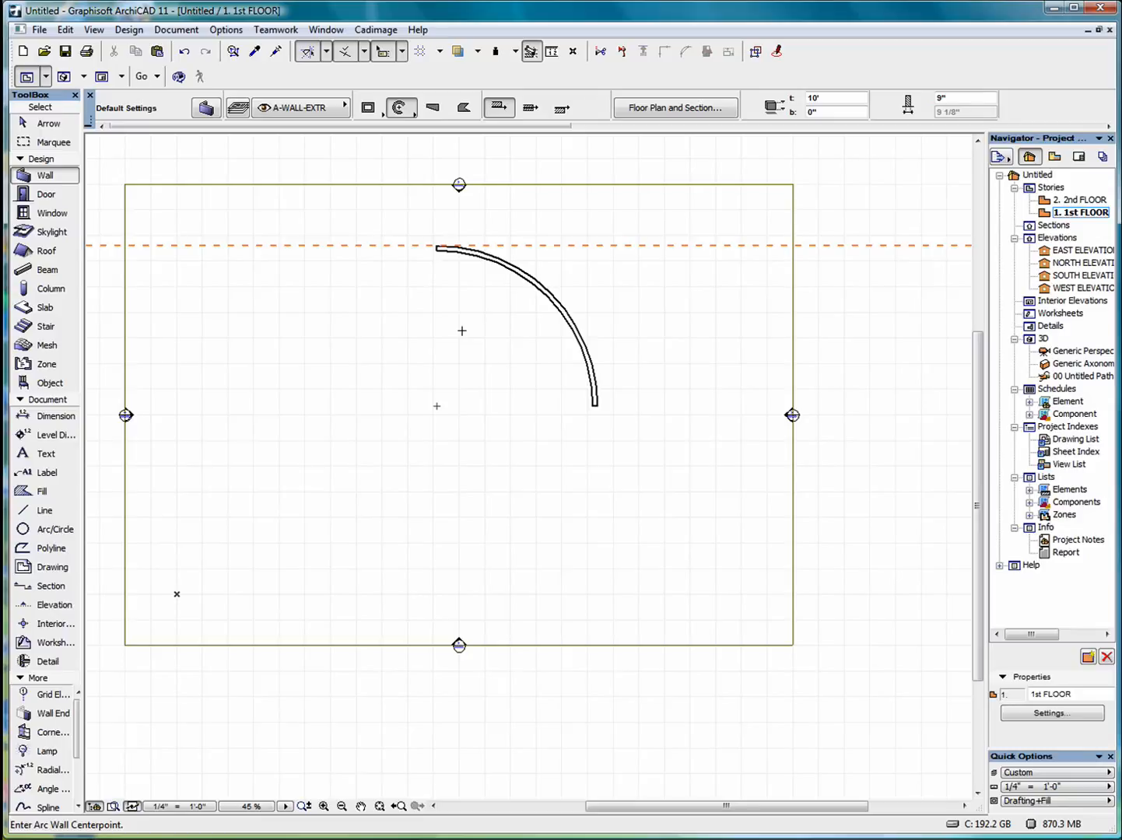
Replace the centerpoint curved wall with a three-point curved wall arching across the middle of the plan, and undo it
key(ctrl+z)
click(400, 107)
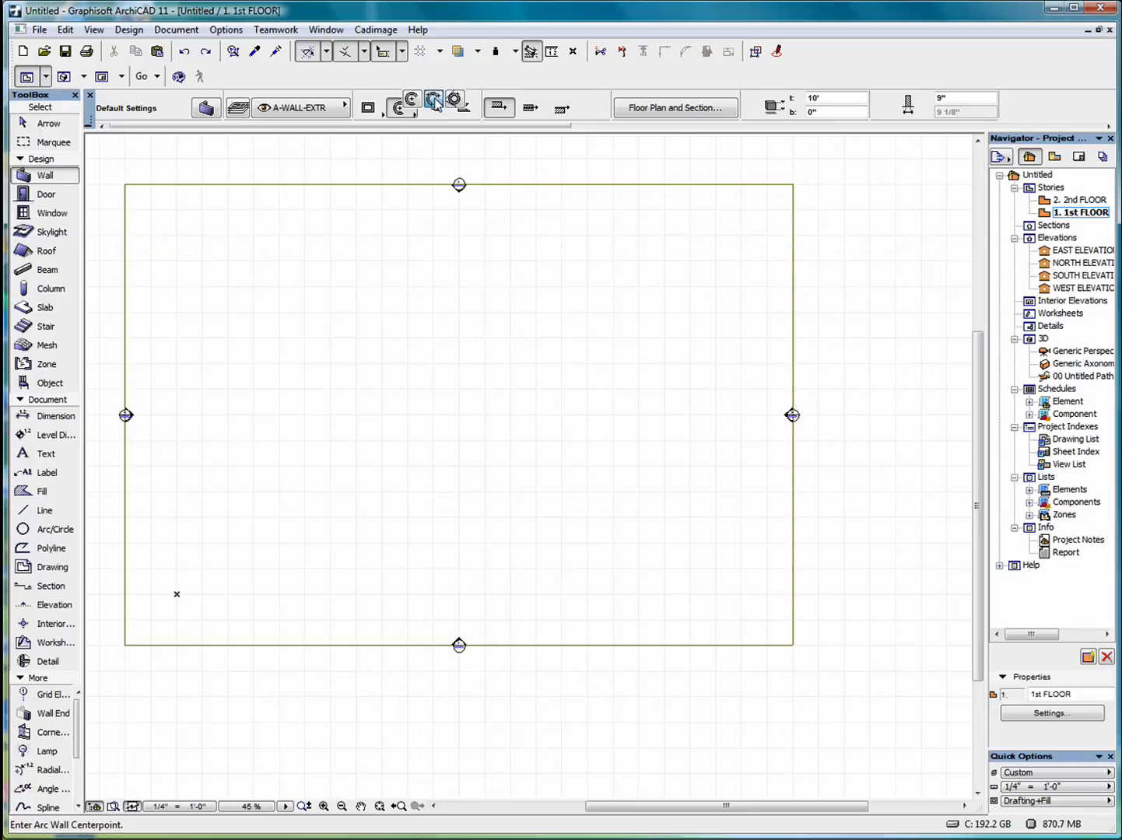
click(435, 100)
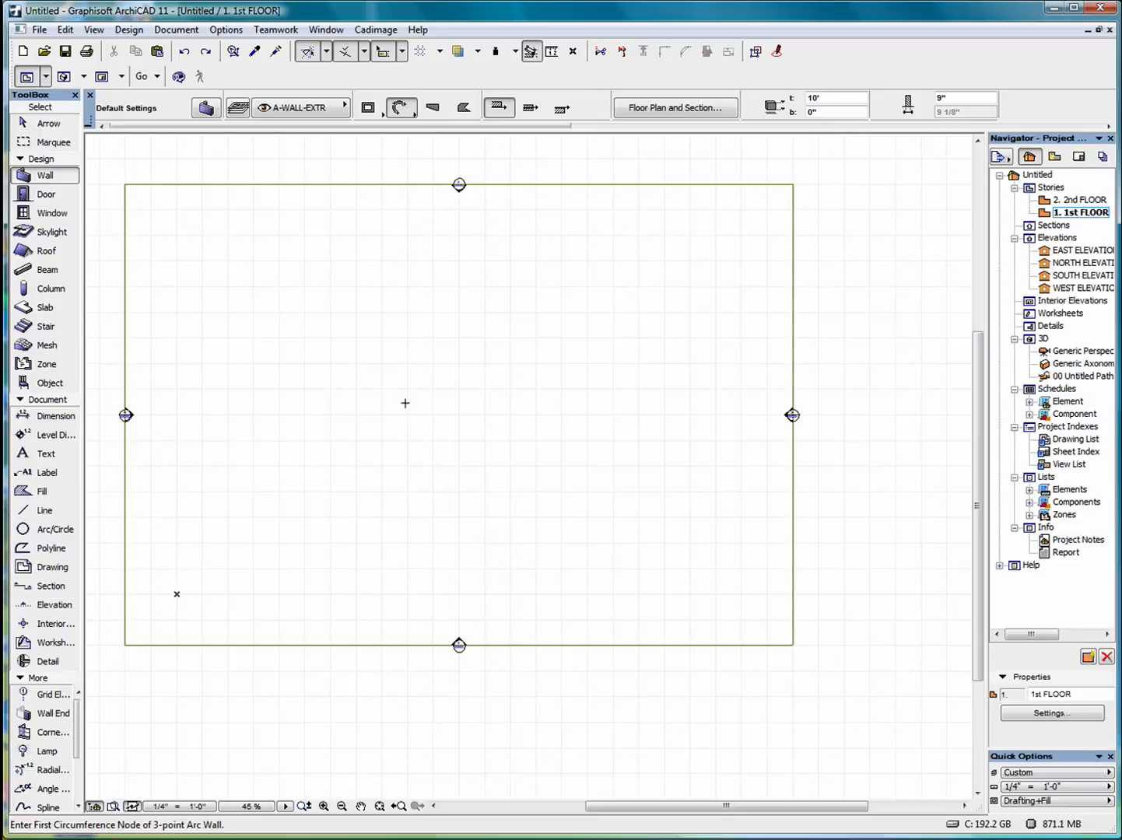
click(280, 466)
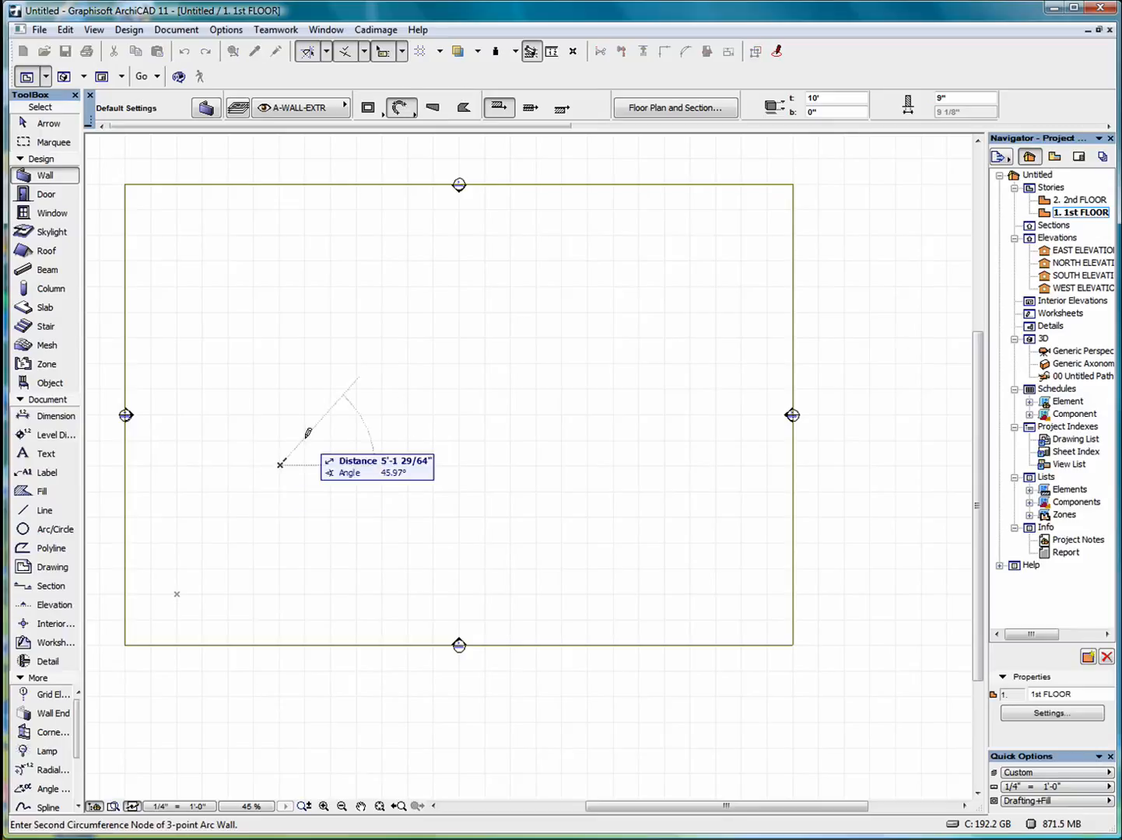
click(438, 308)
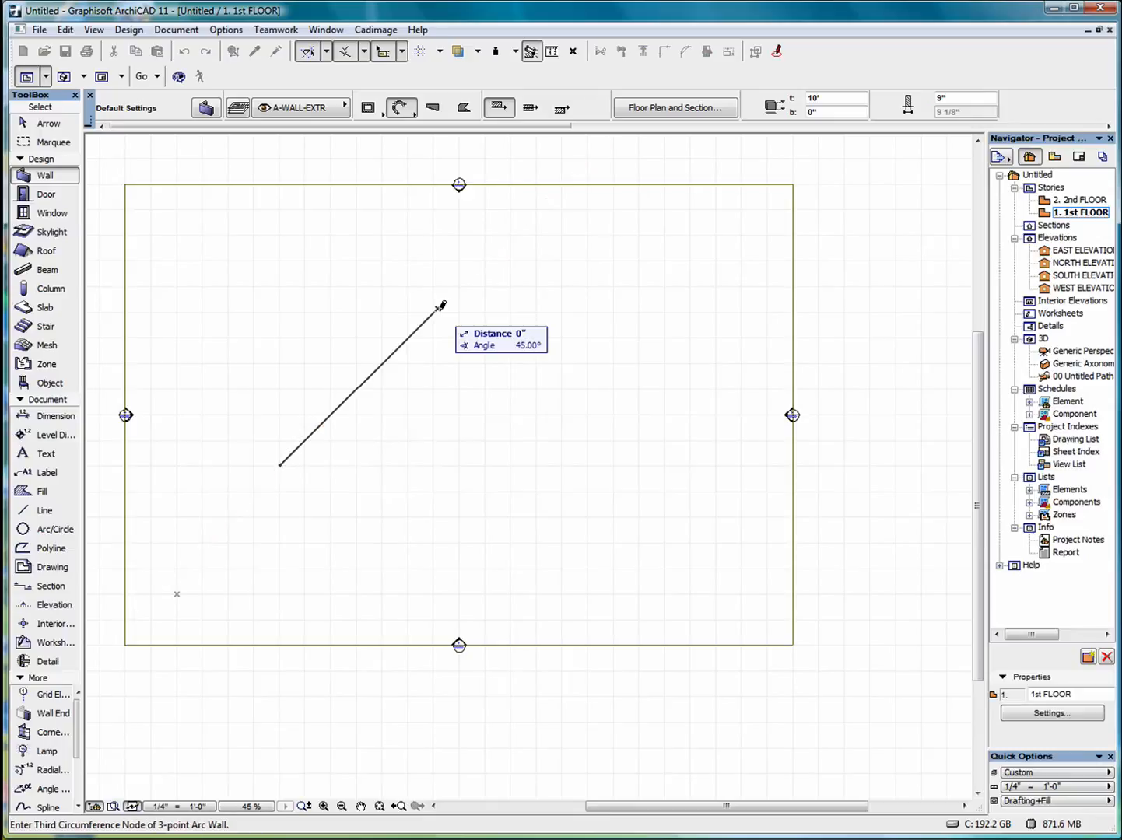
click(580, 376)
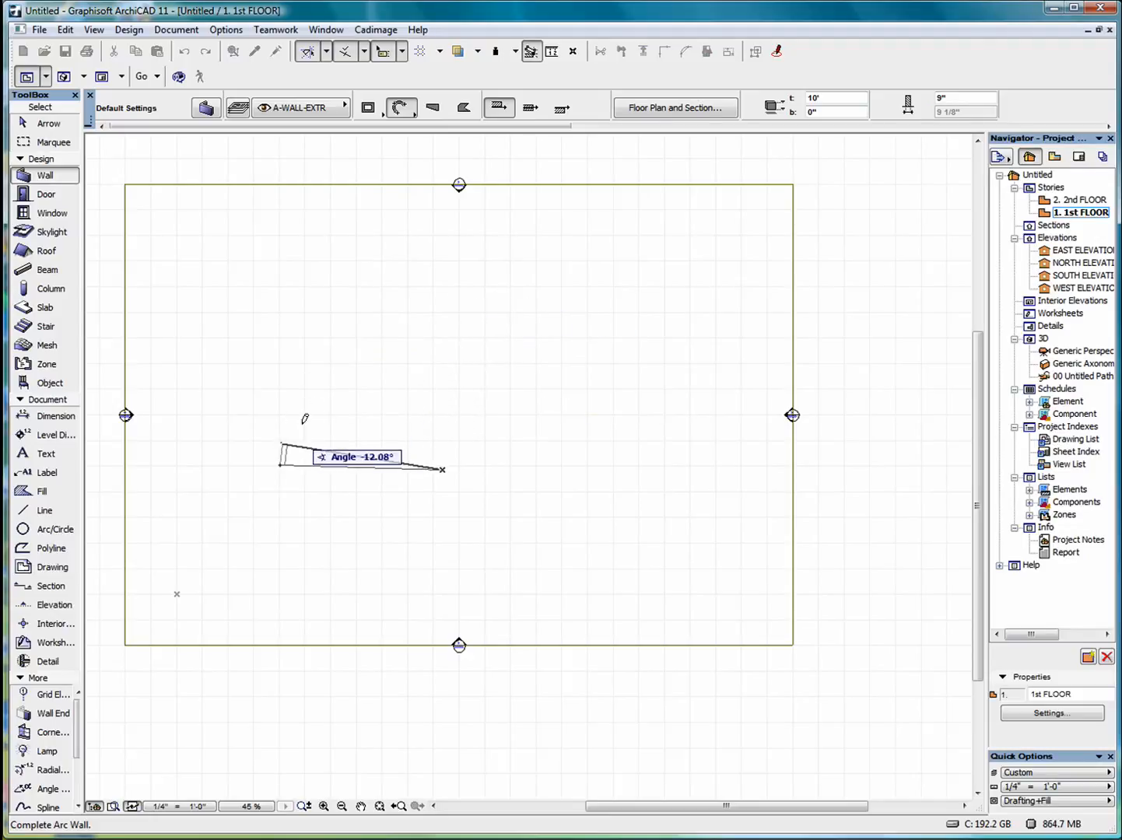
click(575, 369)
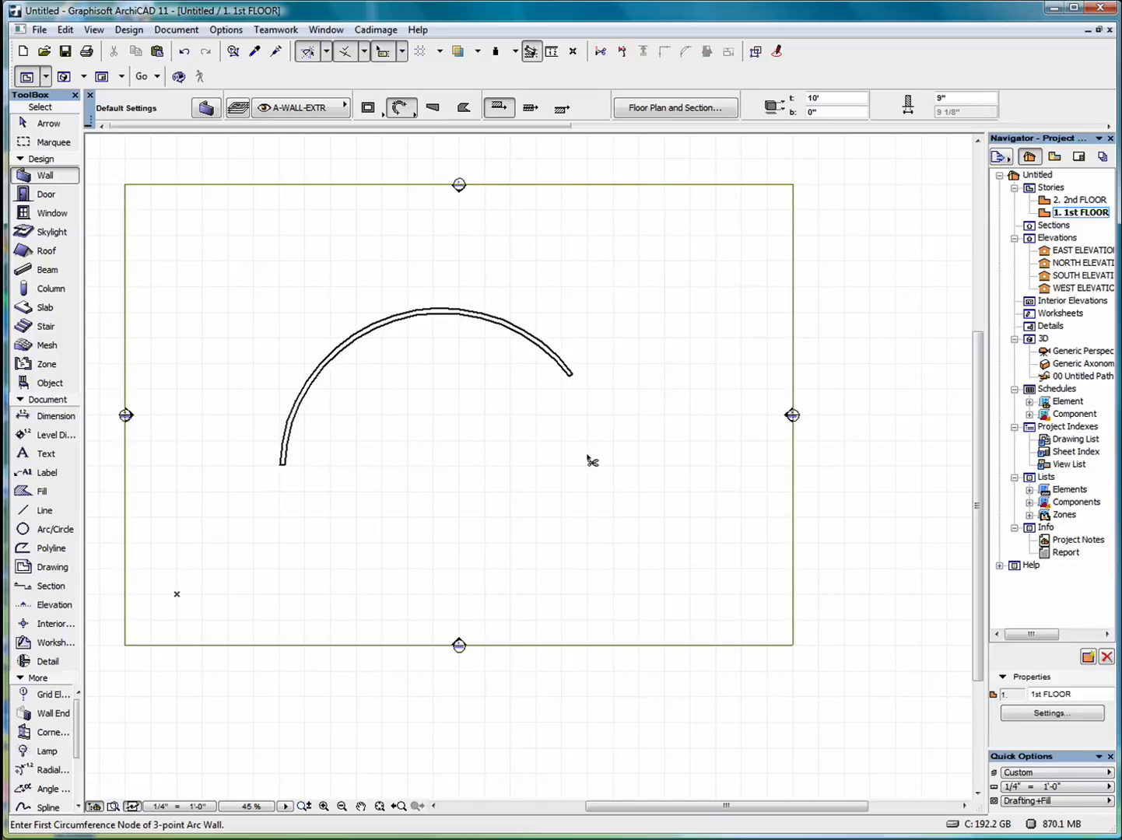
key(ctrl+z)
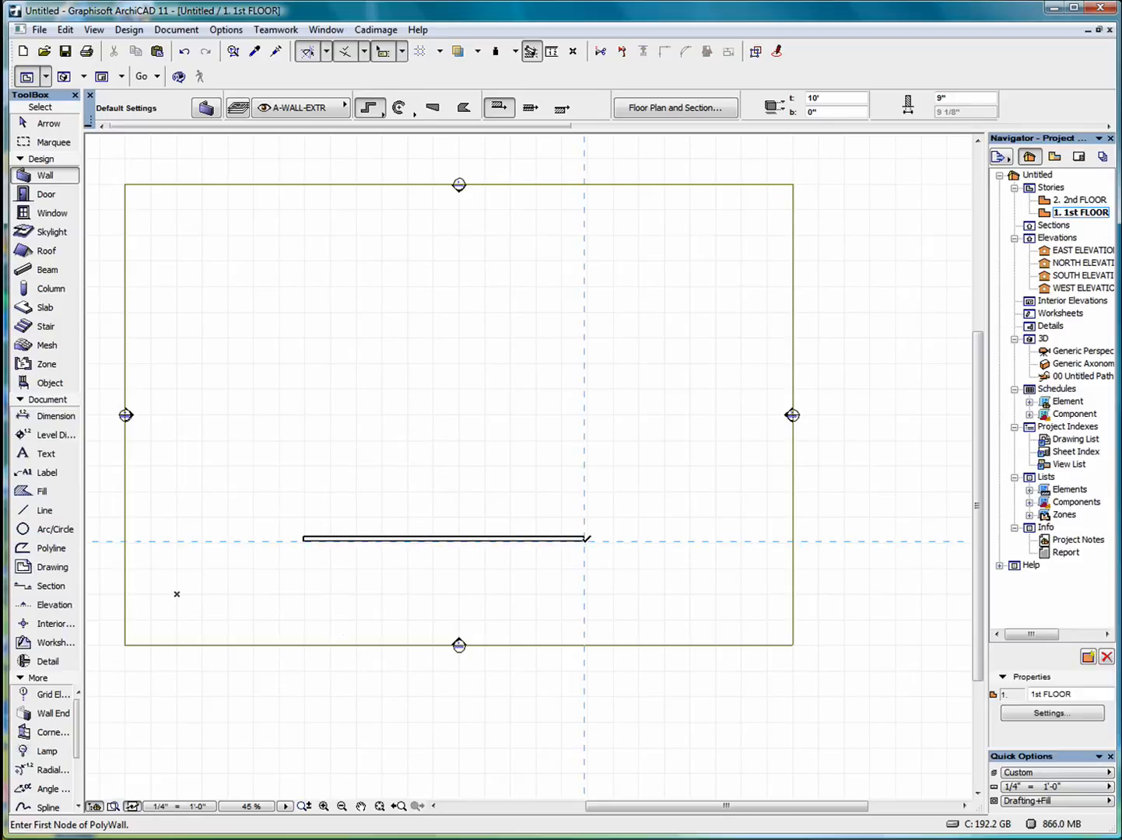
Draw a chained wall from the horizontal wall's right end: vertical, about 28'-9" at 60°, short vertical, and about 45'-5" parallel to the second segment
click(586, 539)
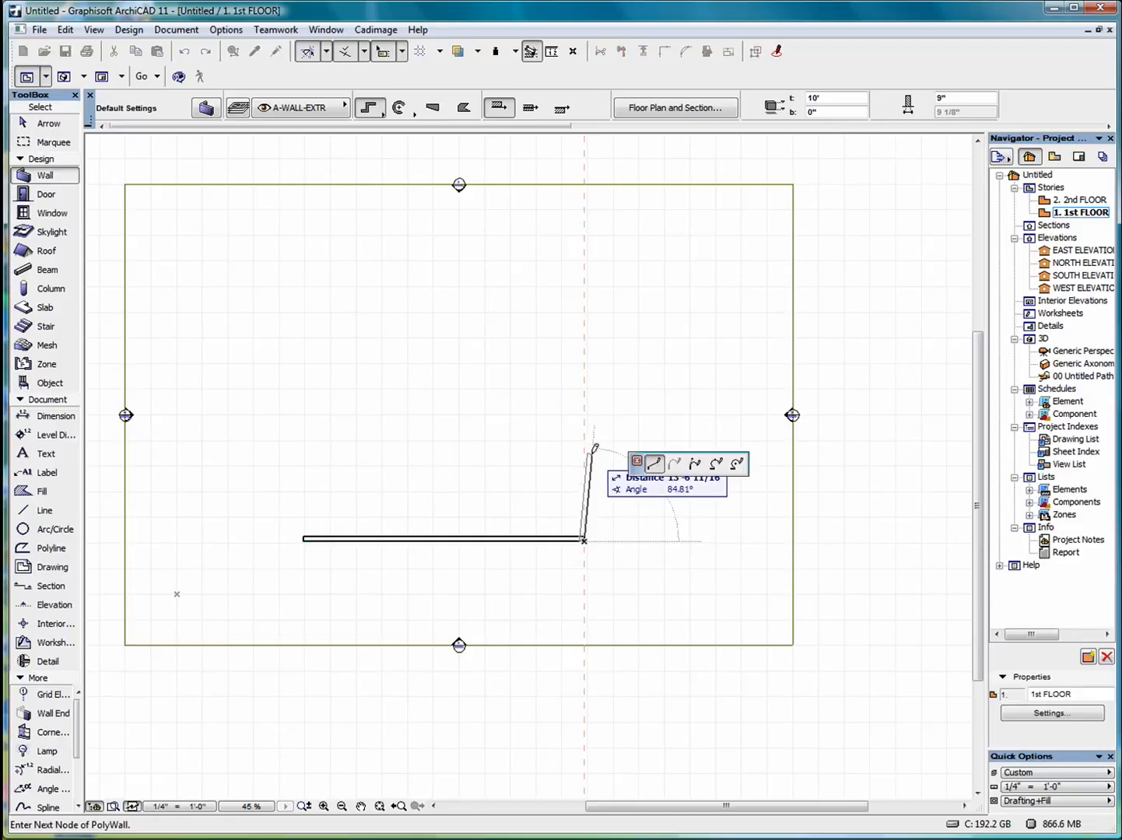
click(584, 397)
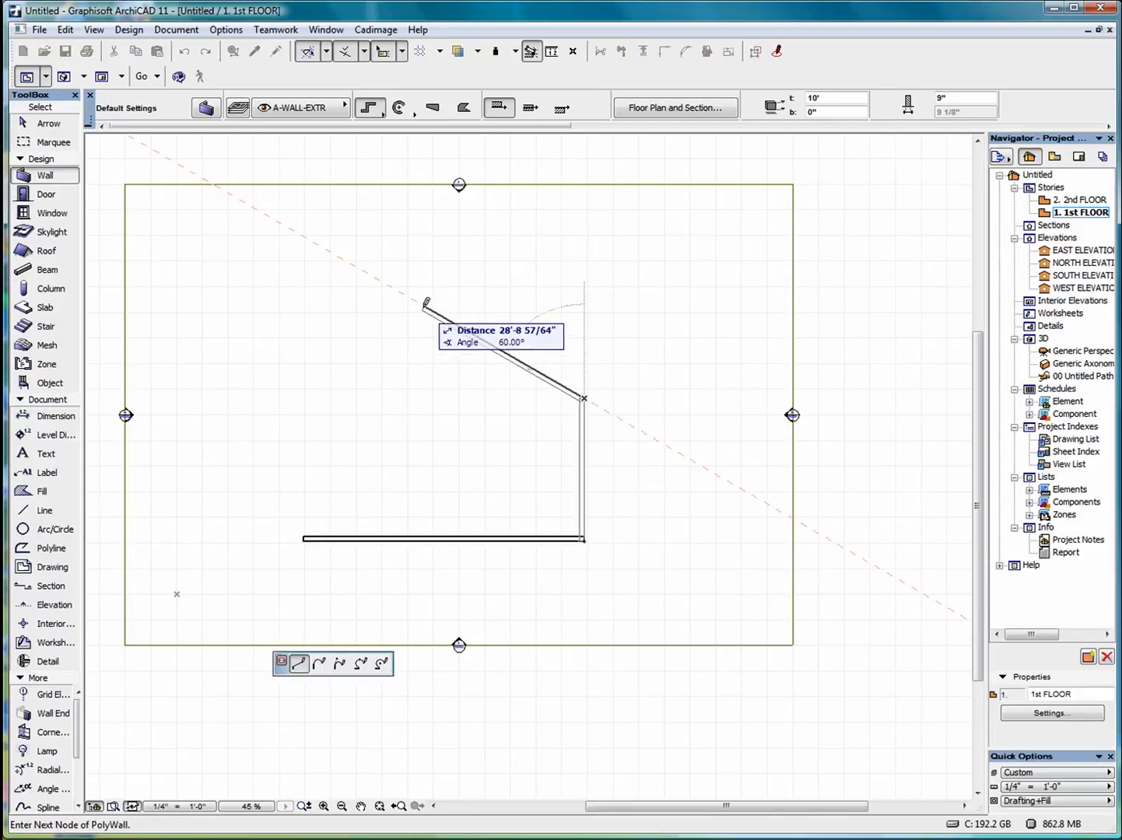
click(426, 305)
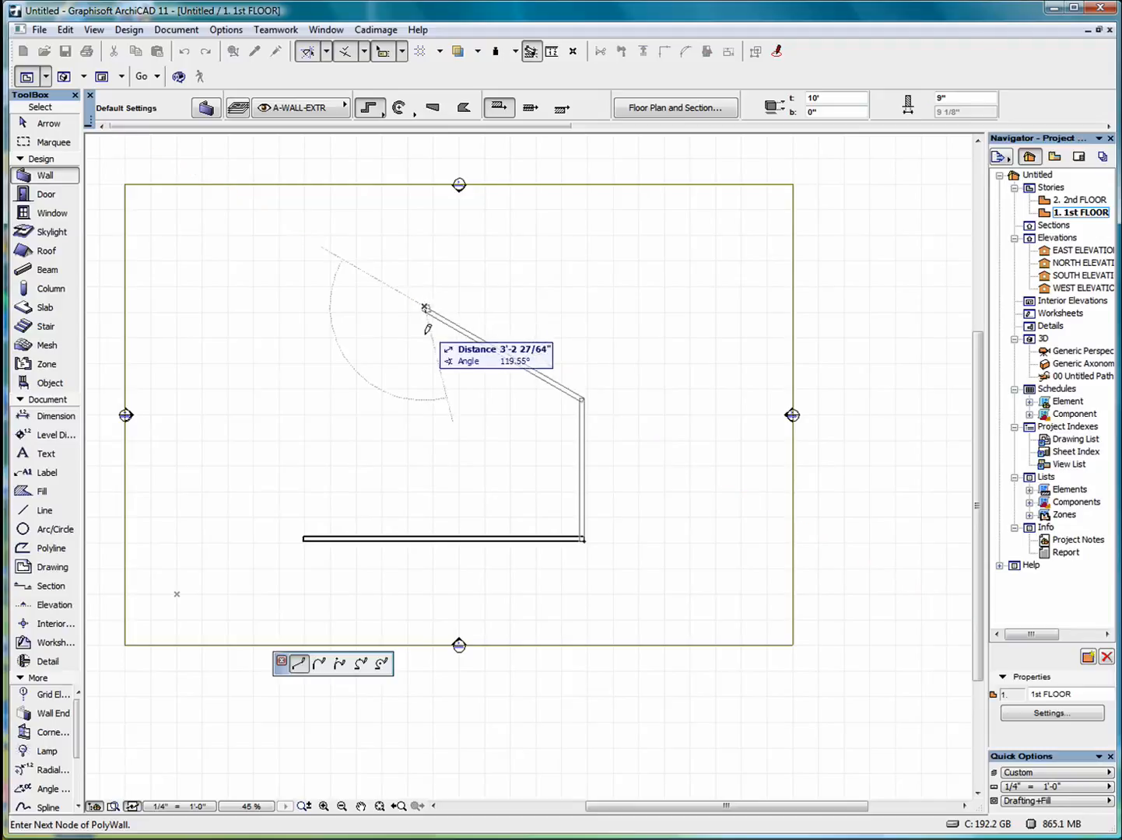
click(427, 391)
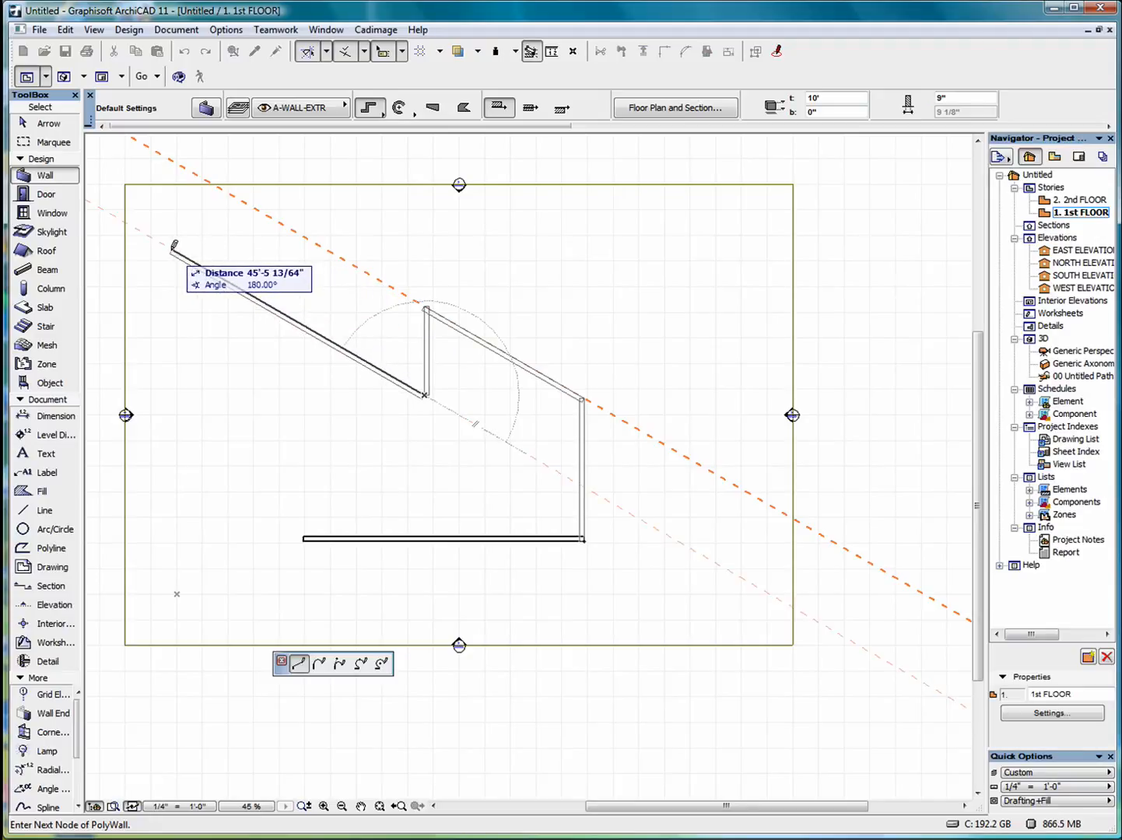
click(173, 248)
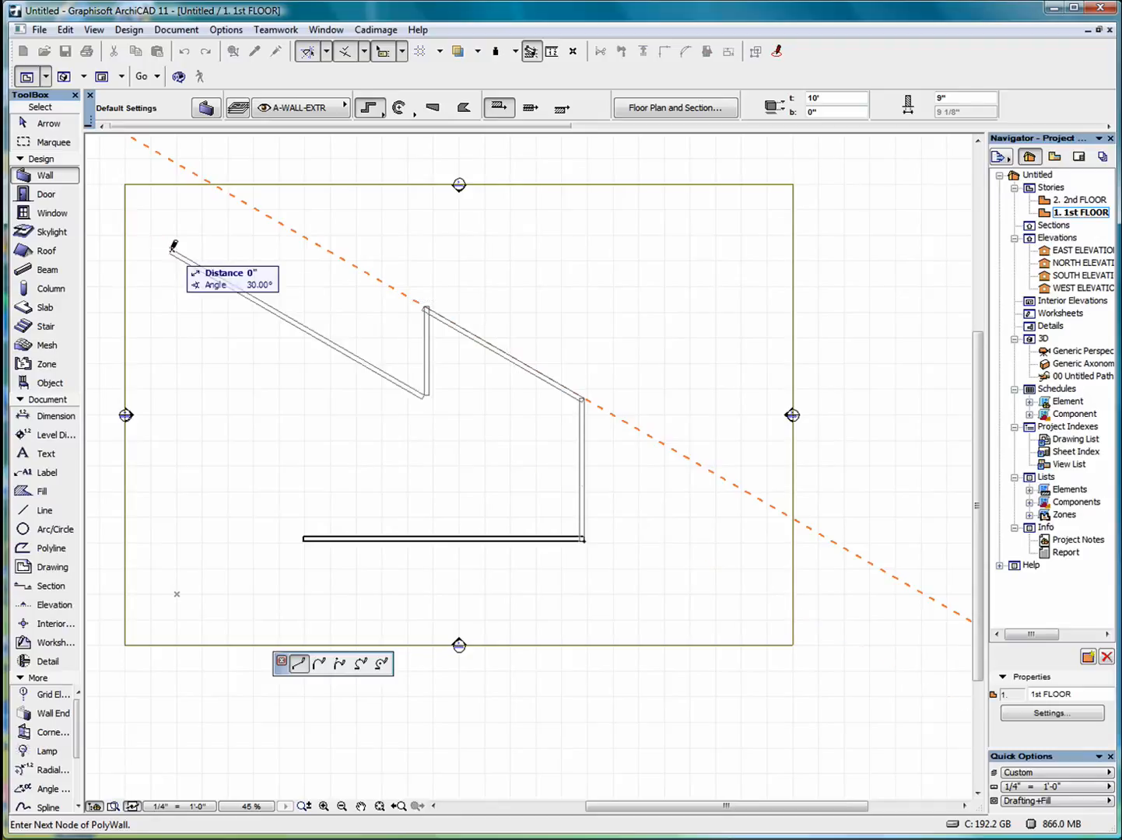
click(173, 247)
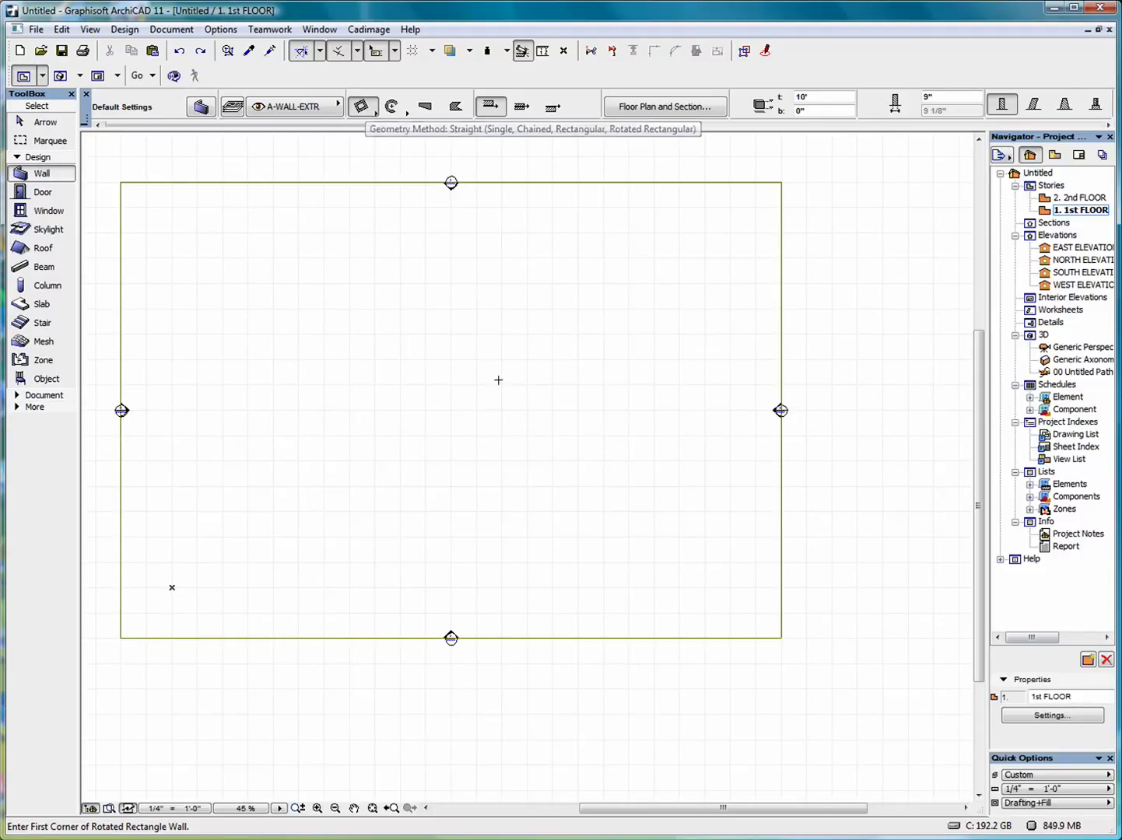
Draw a rotated rectangular wall at 45° from the lower middle of the plan, 40' by 30', and undo it
click(477, 536)
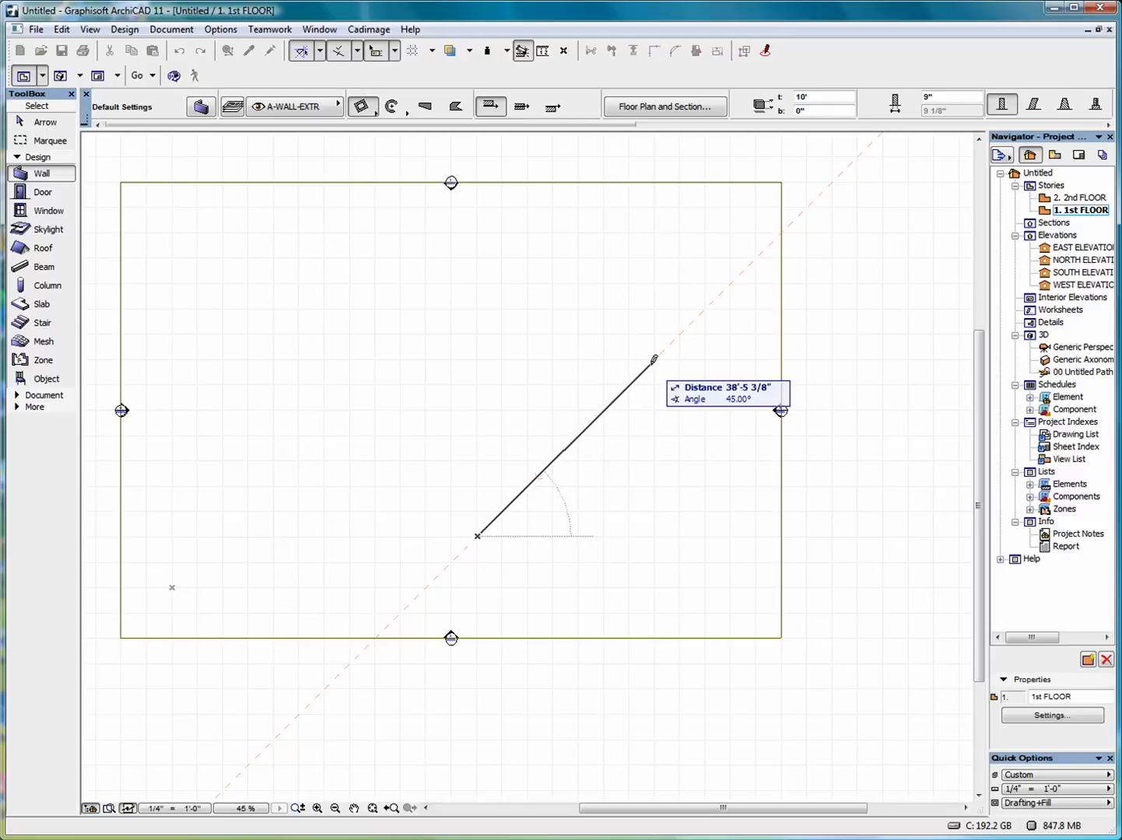
text(40)
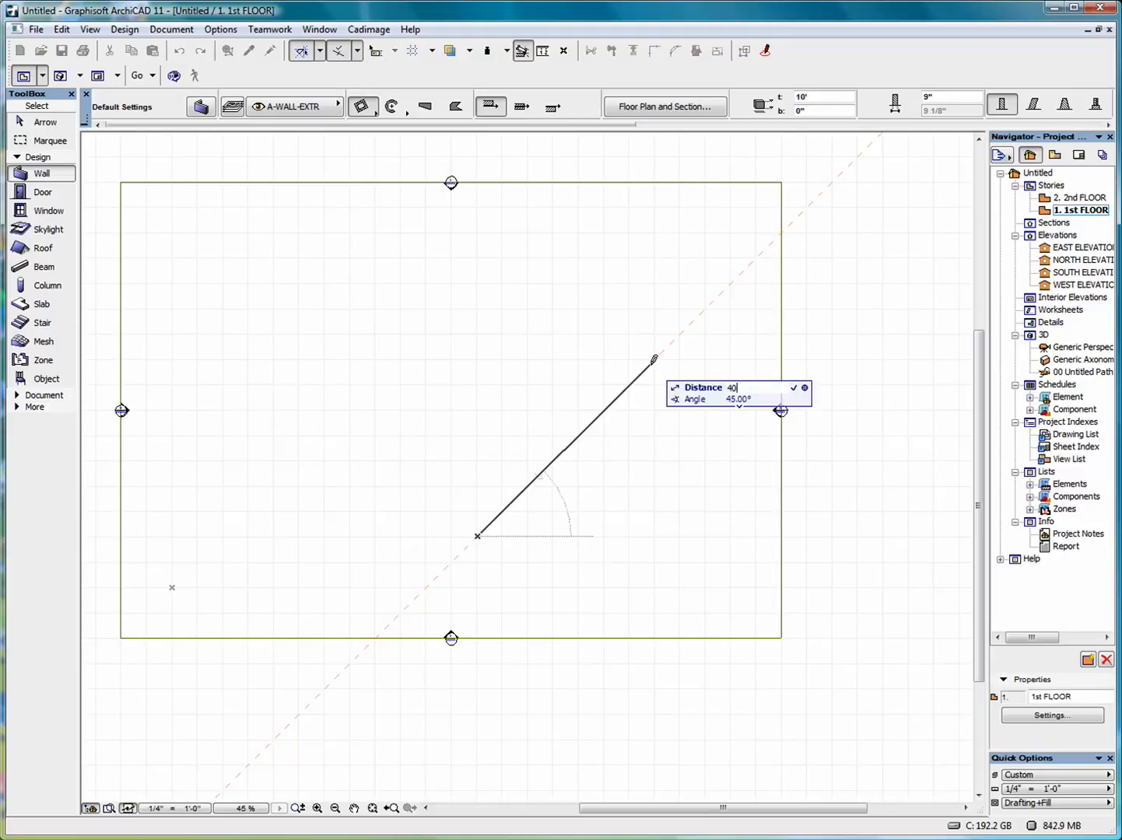
key(Escape)
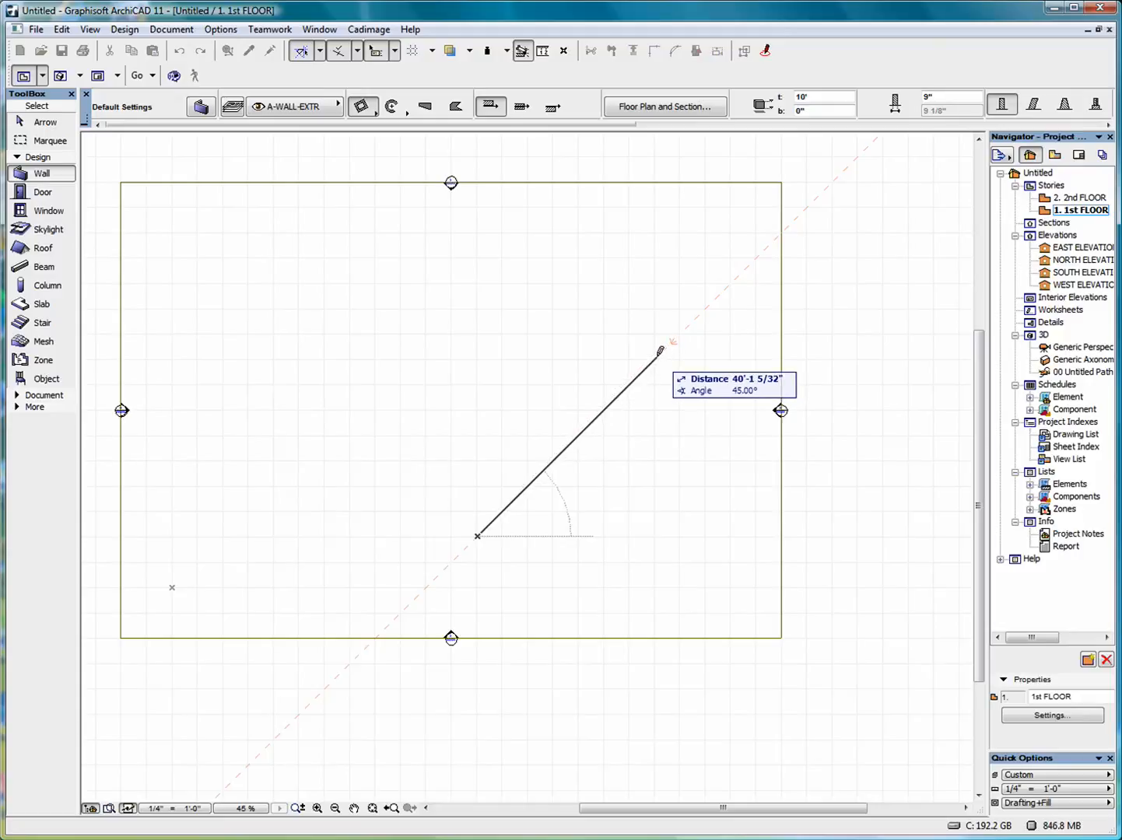
text(40)
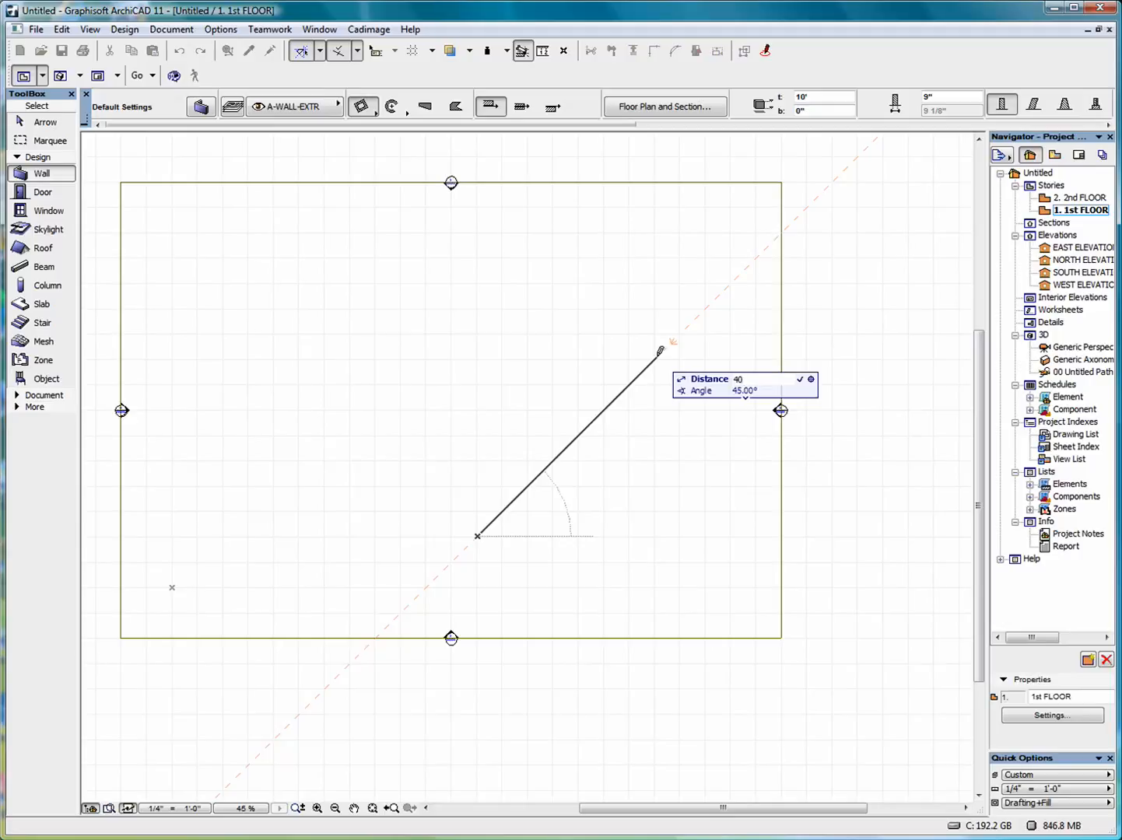
key(Return)
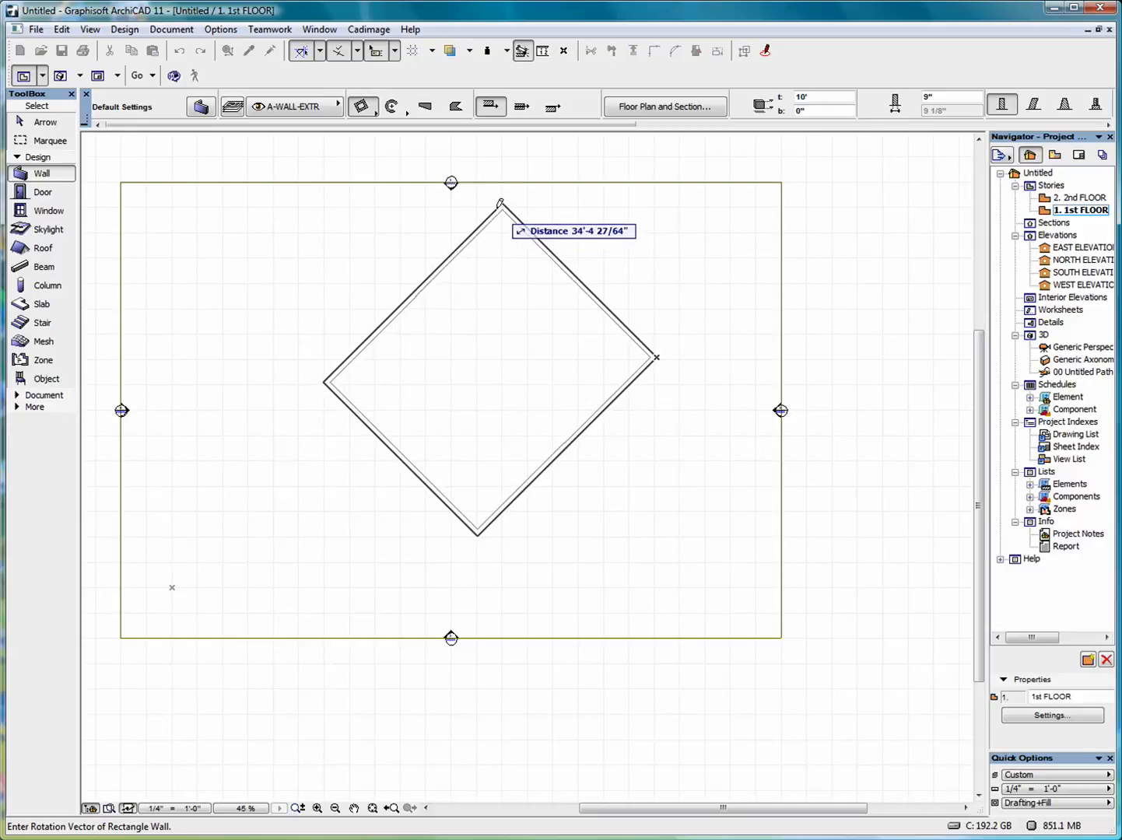
text(30)
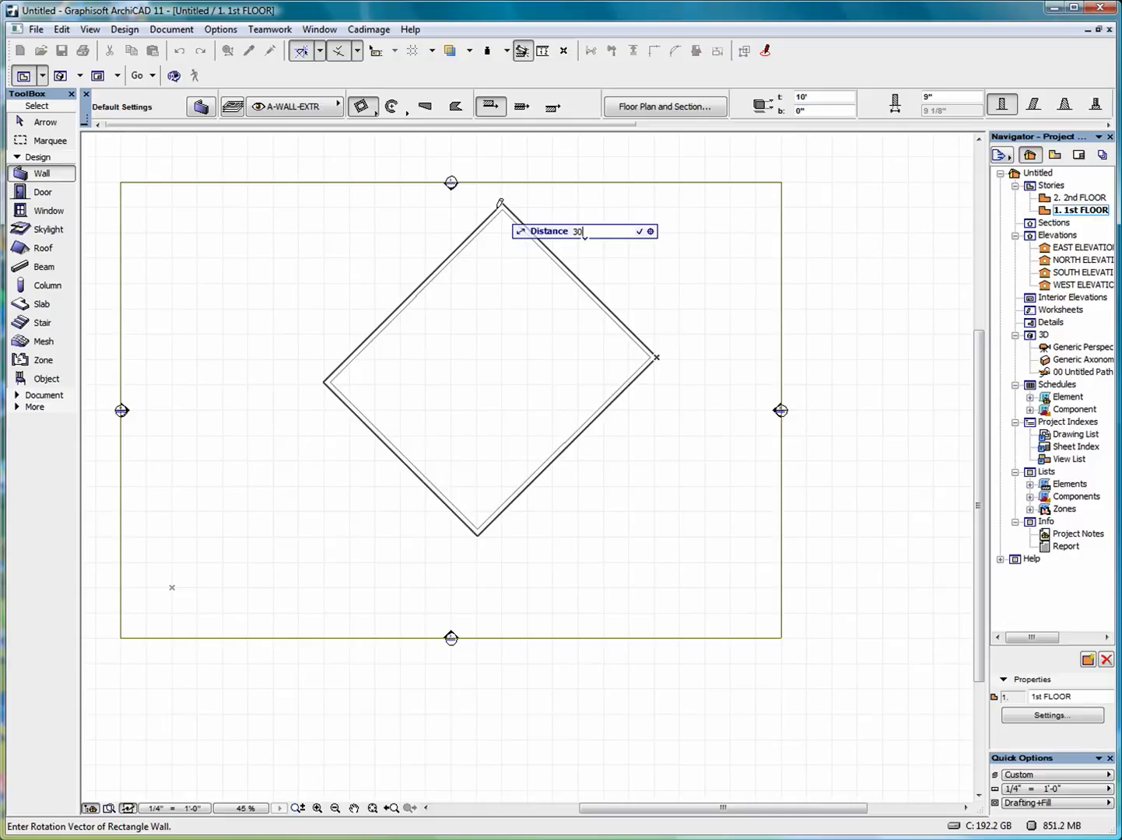
key(Return)
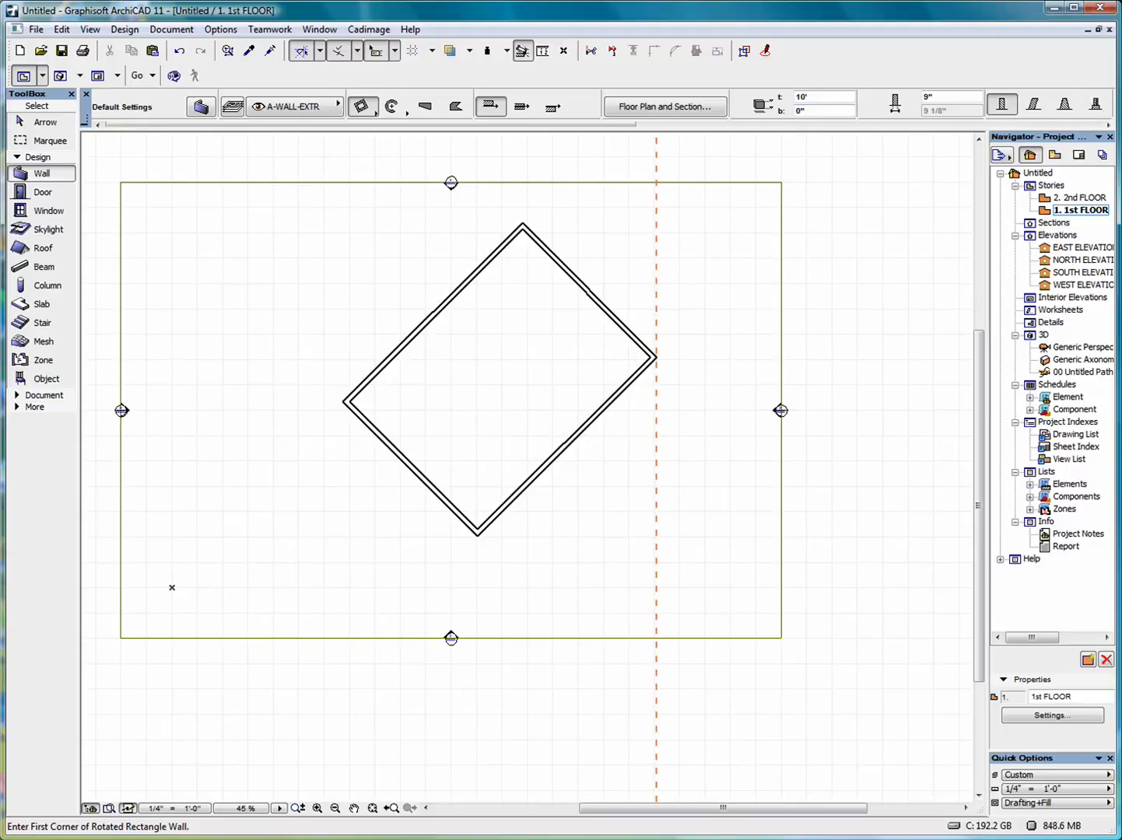
key(ctrl+z)
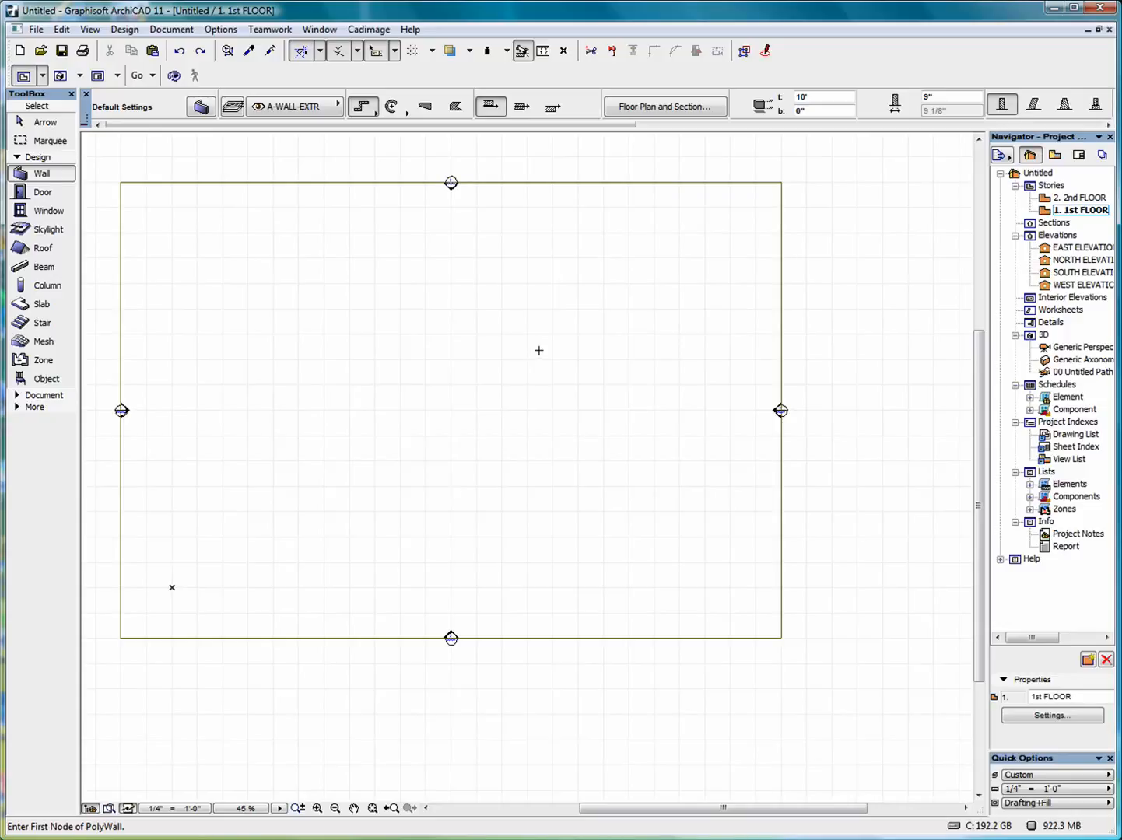
Draw three overlapping rectangular walls stepping diagonally from upper left to lower right of the plan, the first about 32' by 22'
click(370, 106)
click(416, 94)
click(218, 255)
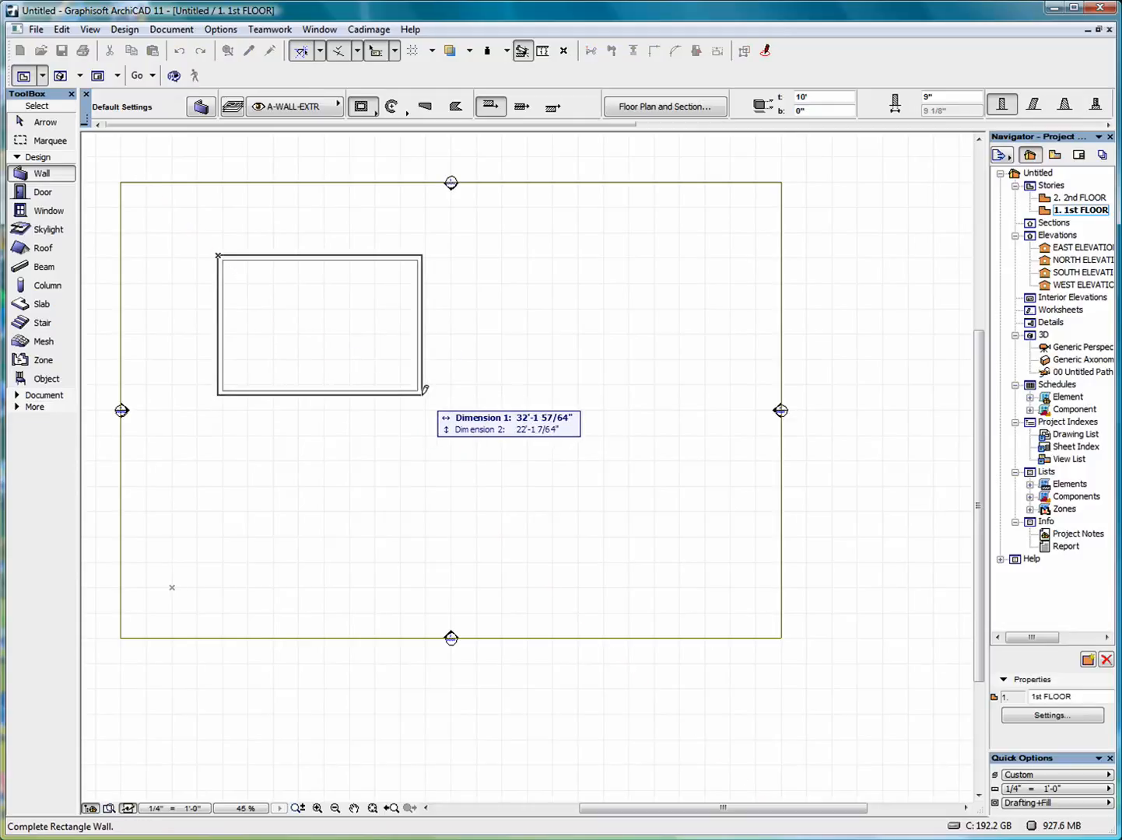
click(423, 397)
click(340, 322)
click(579, 485)
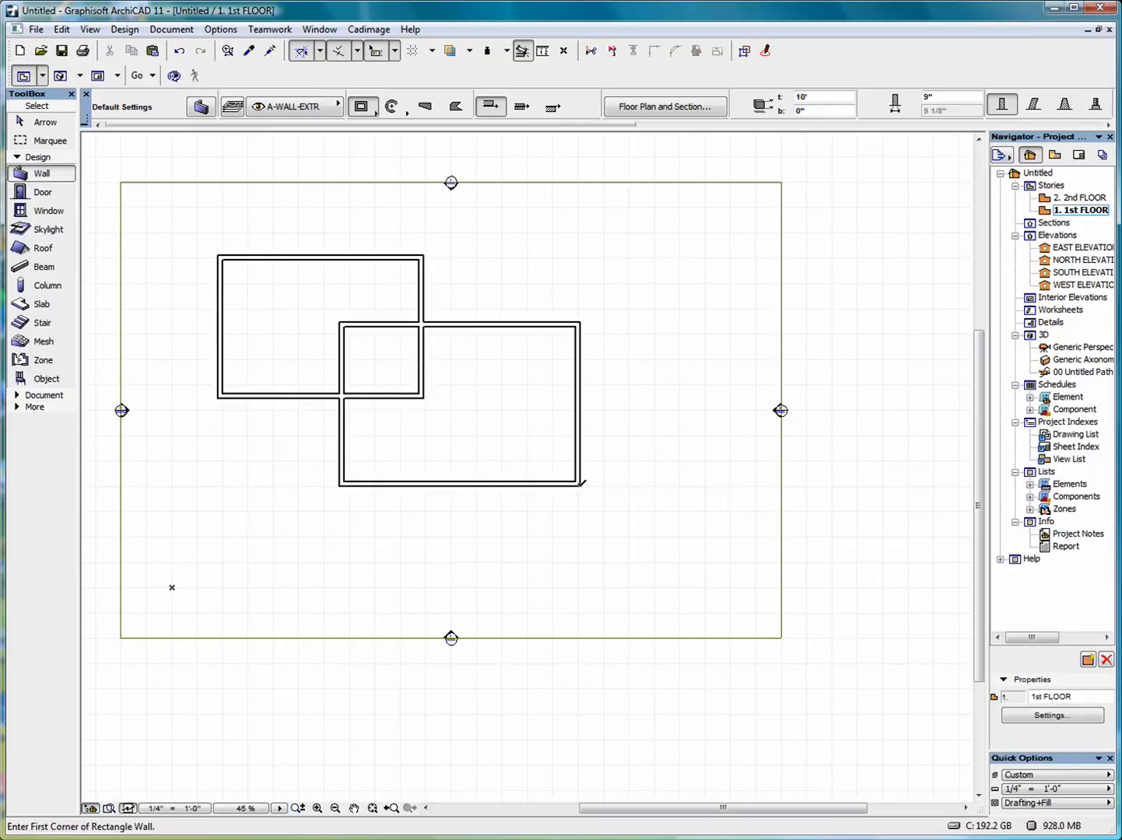
click(494, 421)
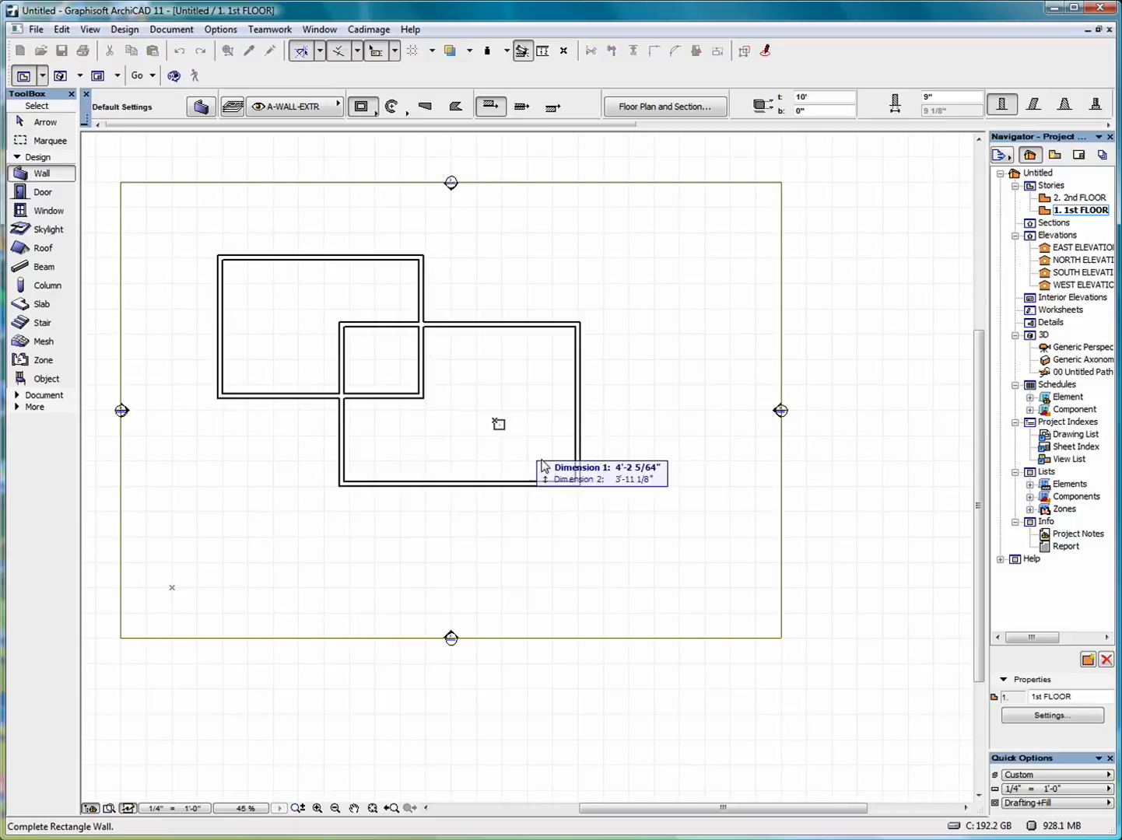
click(723, 559)
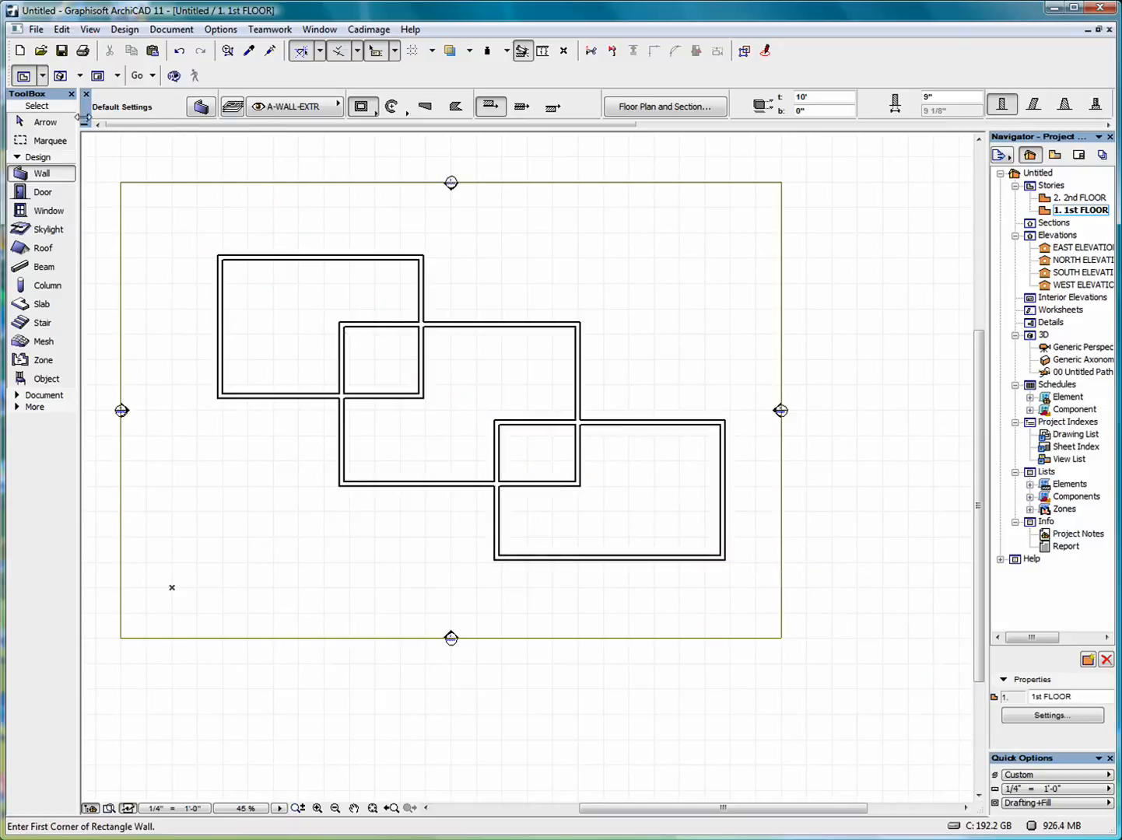
Trim away the wall segments inside both overlaps of the three rectangles, leaving a single stepped outer perimeter
click(40, 124)
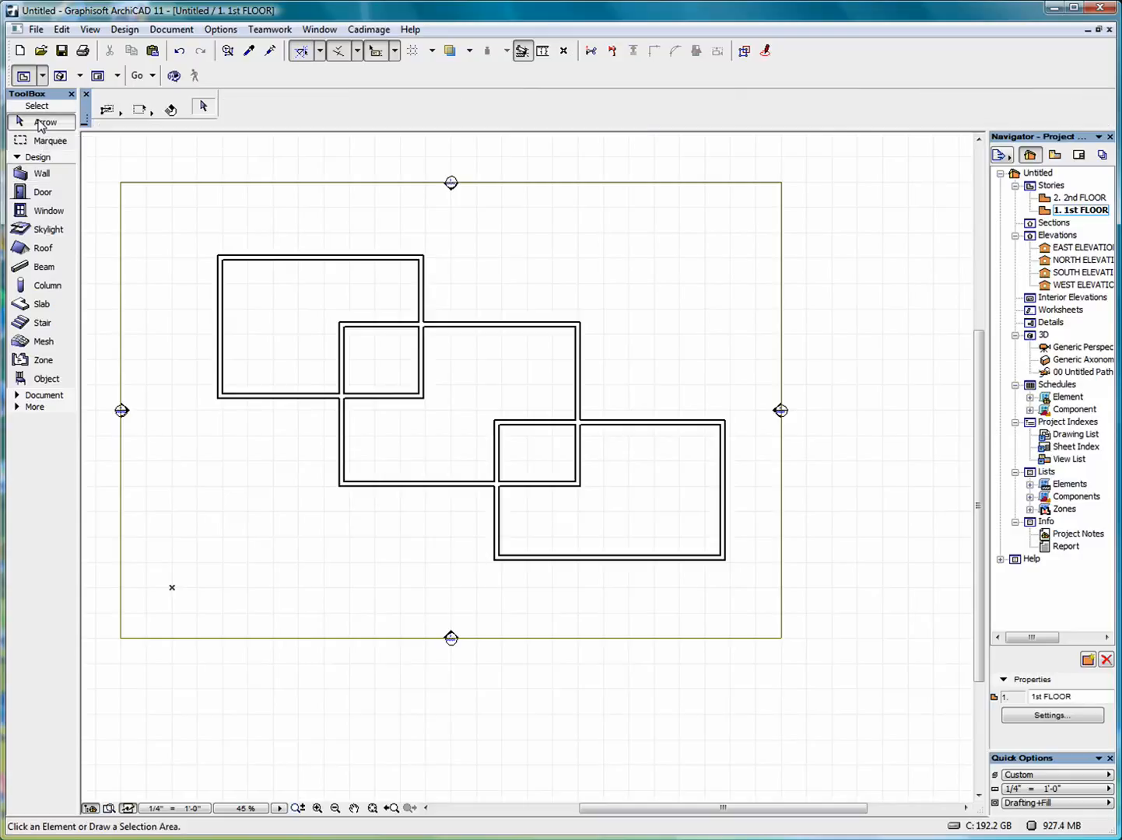
ctrl+click(388, 330)
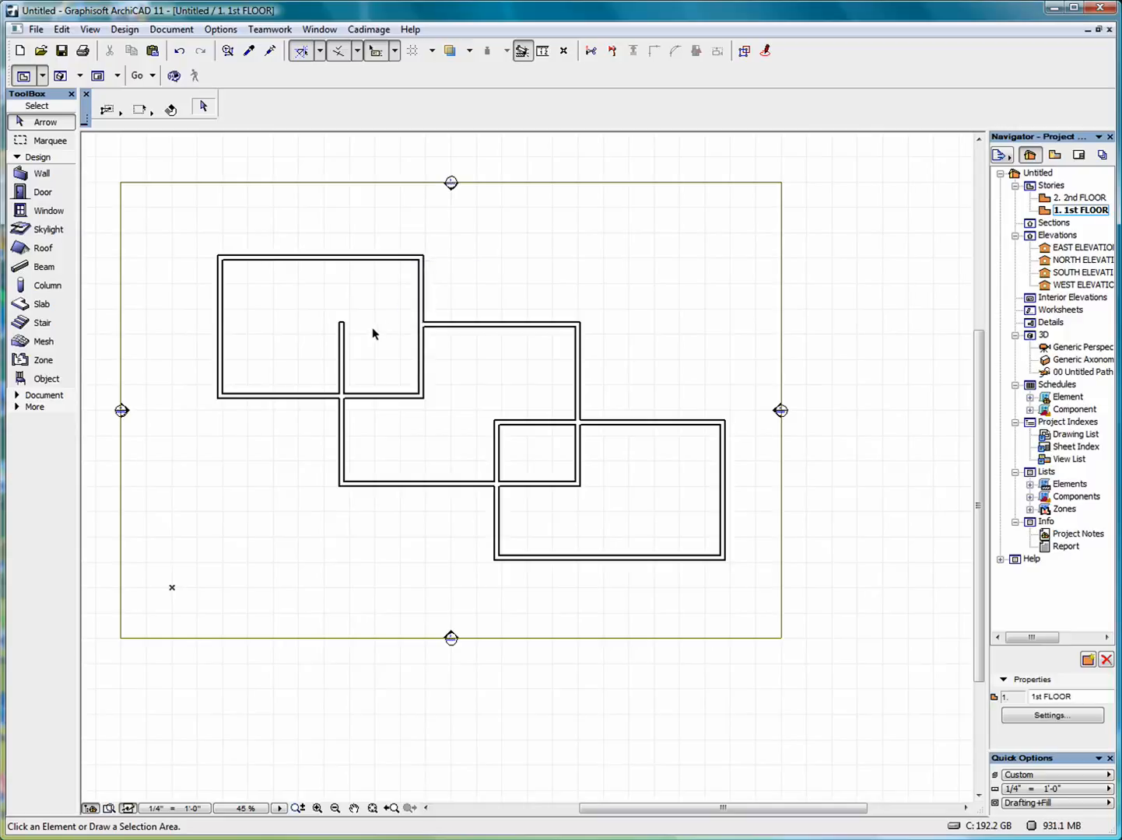
ctrl+click(342, 351)
ctrl+click(514, 423)
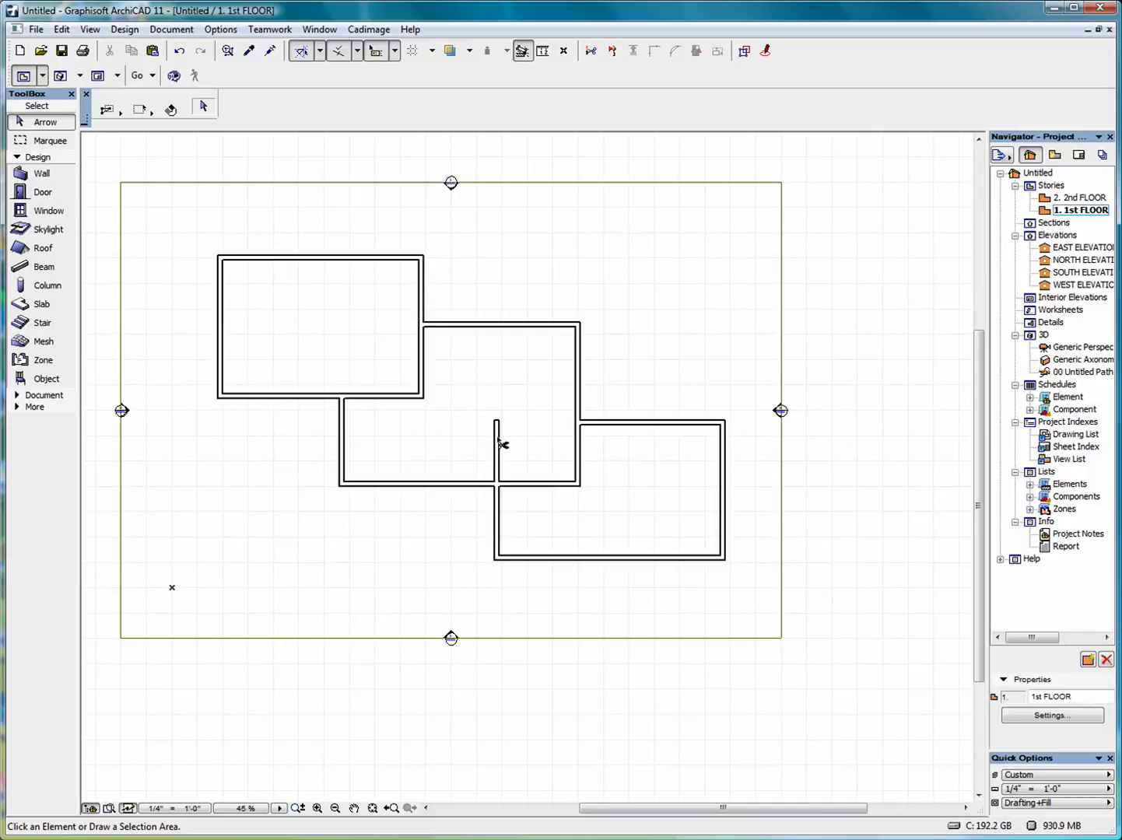
ctrl+click(498, 443)
ctrl+click(578, 459)
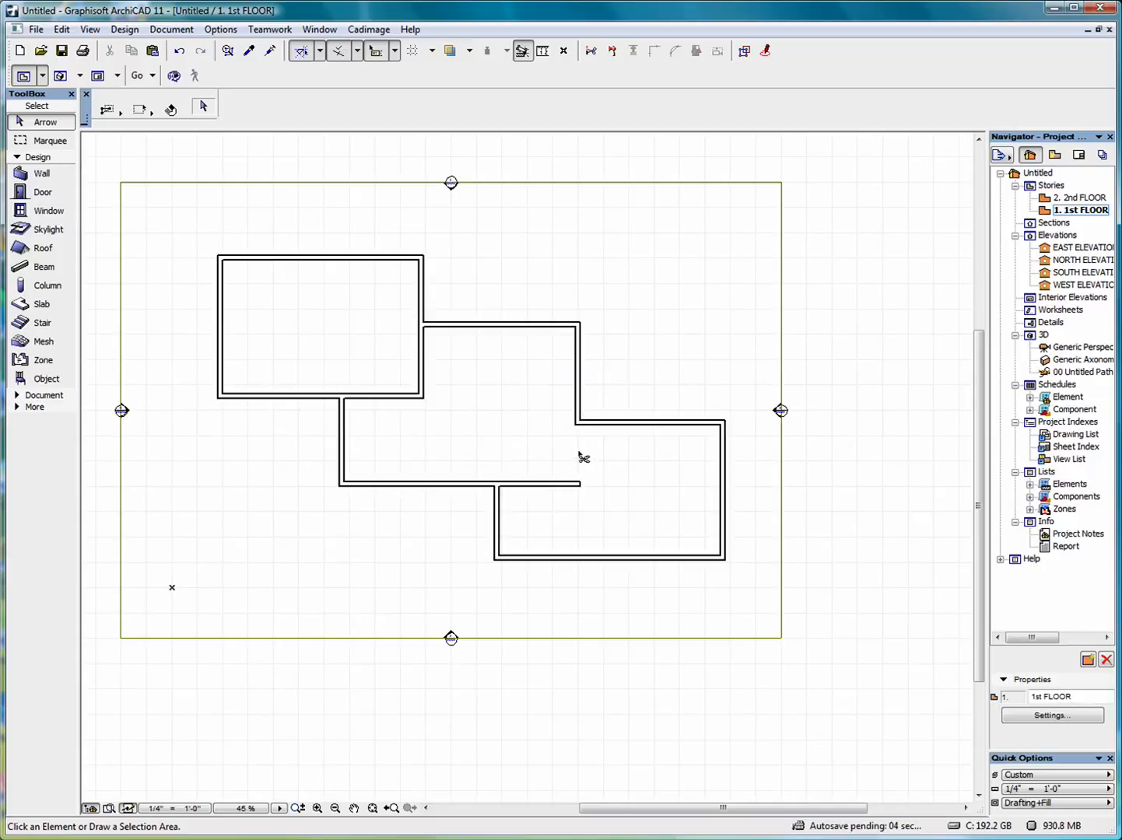
ctrl+click(553, 484)
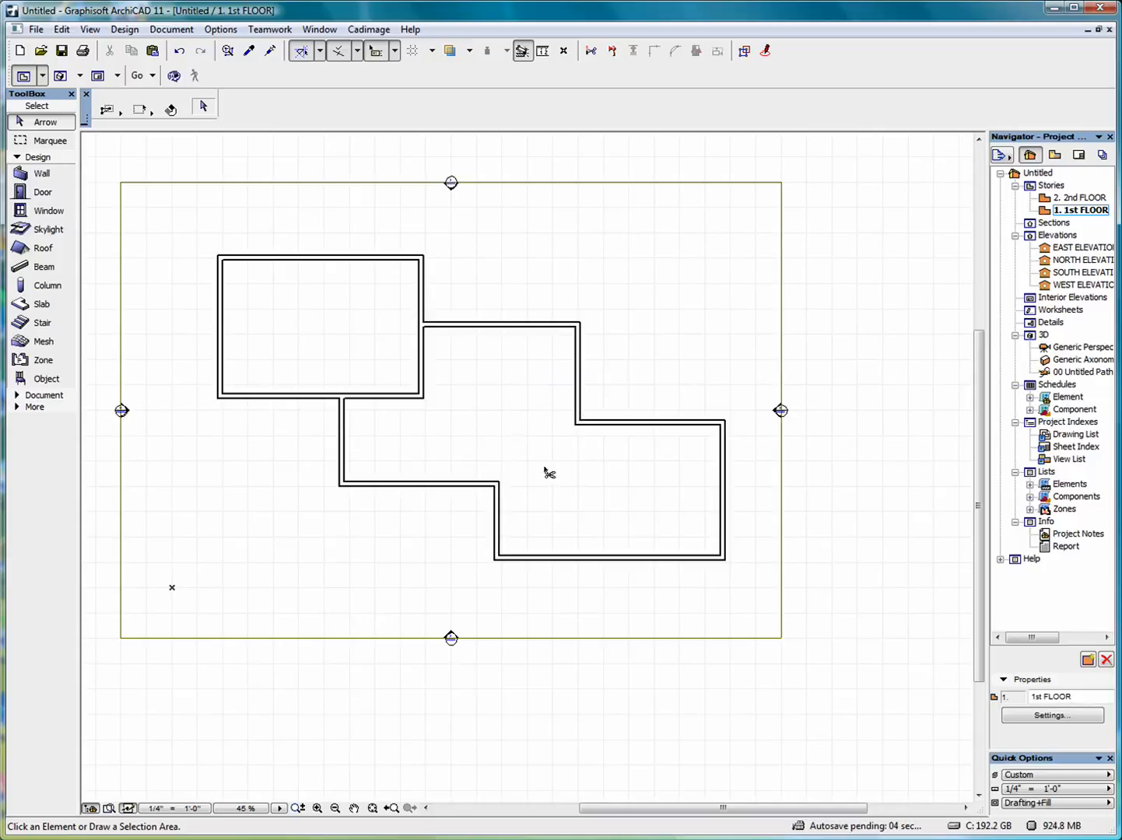
ctrl+click(423, 368)
ctrl+click(395, 399)
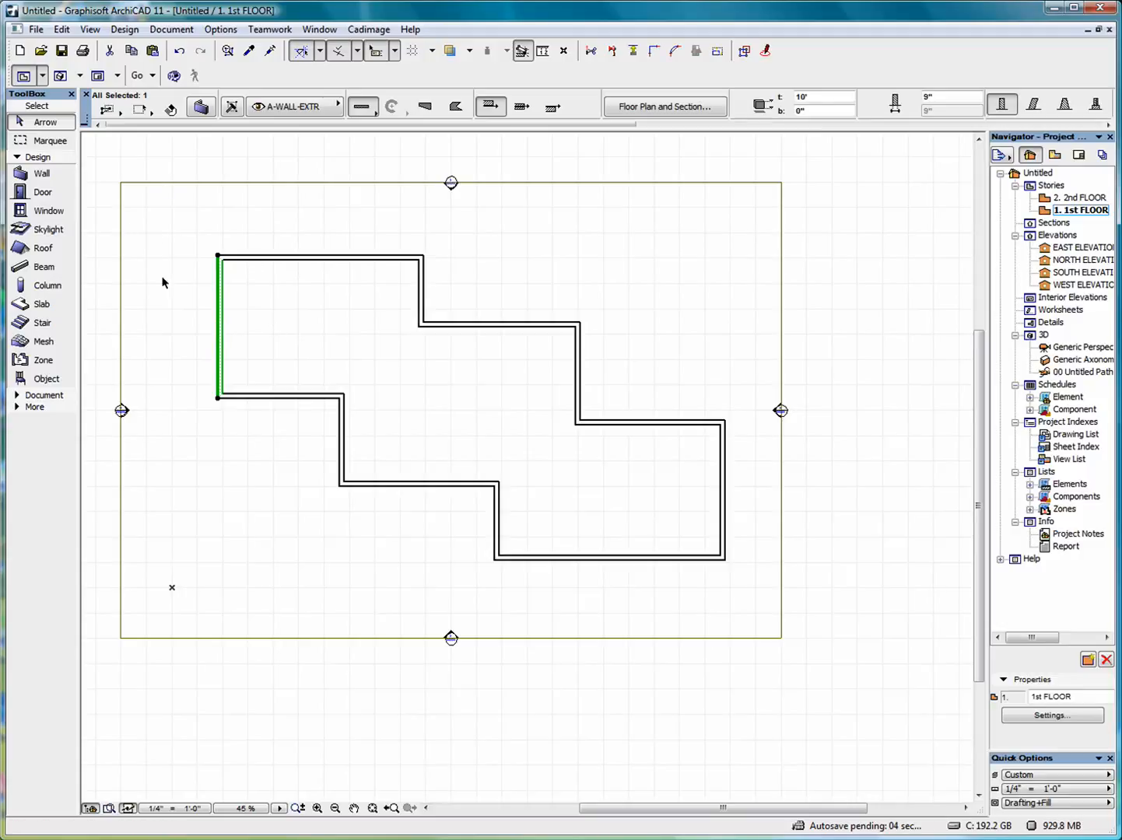
Insert a new node near the middle of the leftmost vertical wall of the stepped perimeter
click(221, 325)
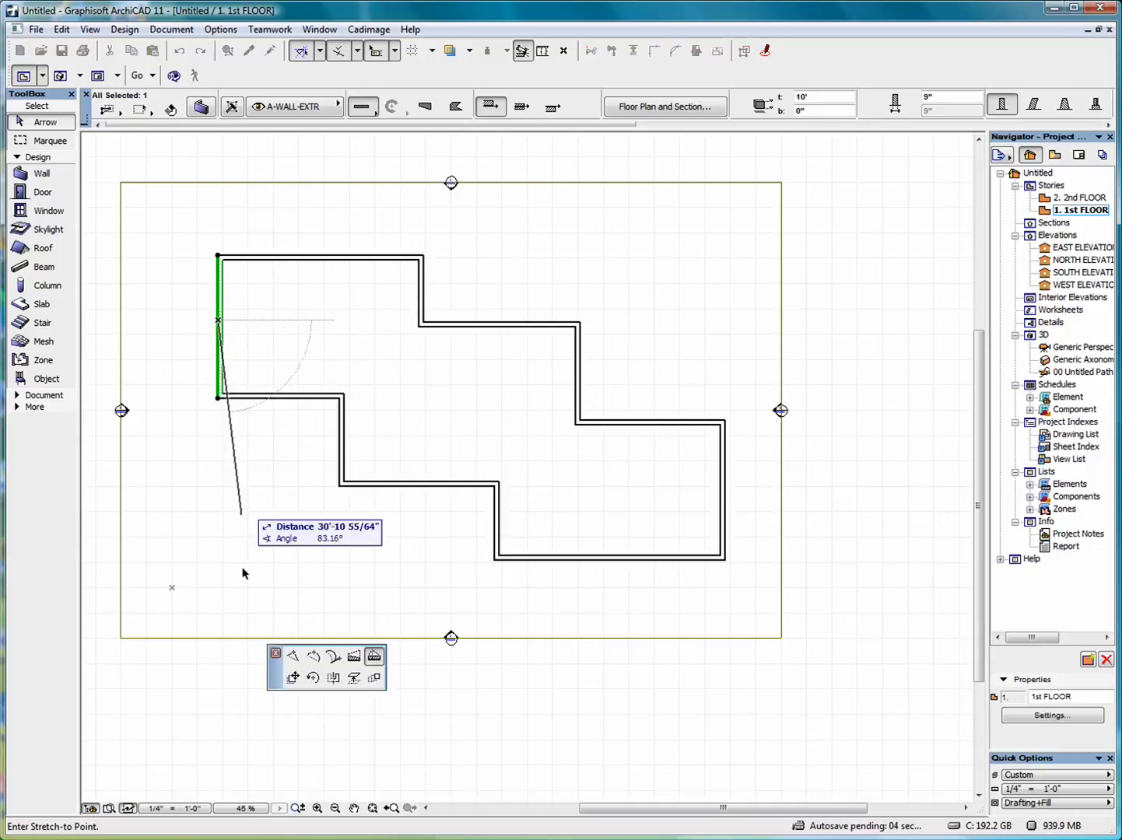
drag(278, 684, 403, 414)
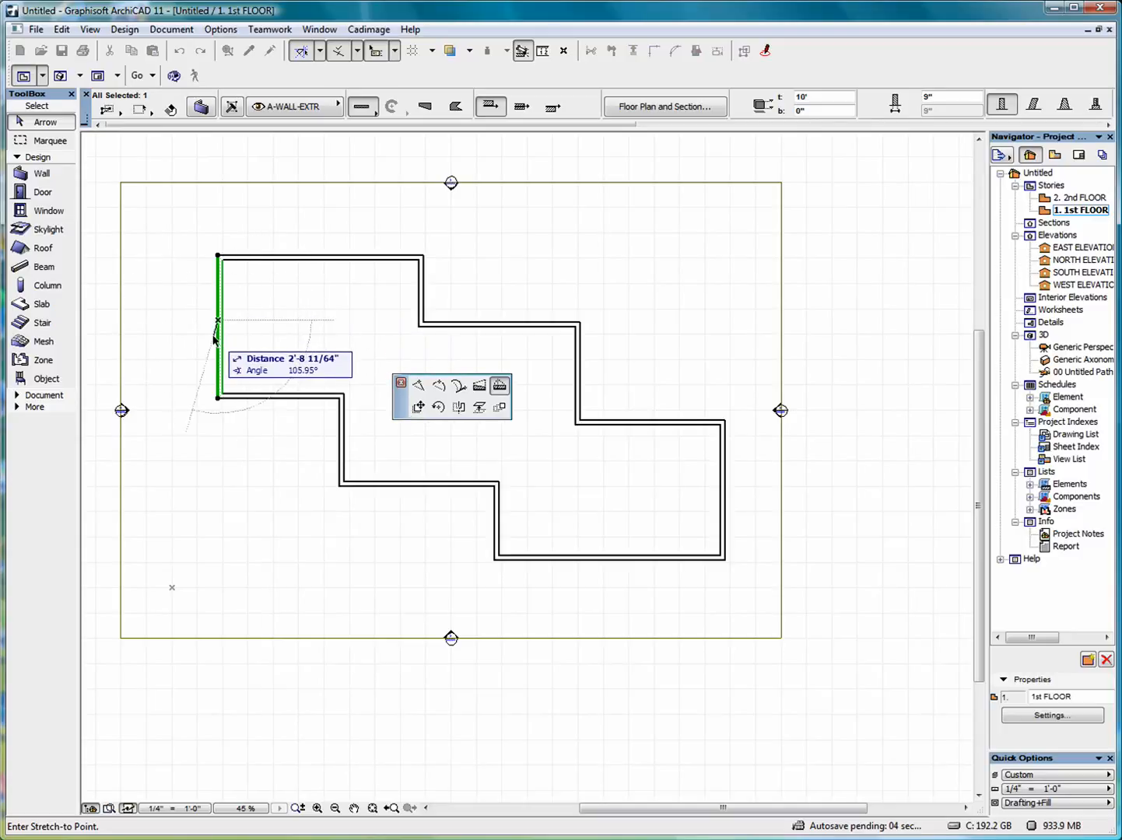
click(420, 386)
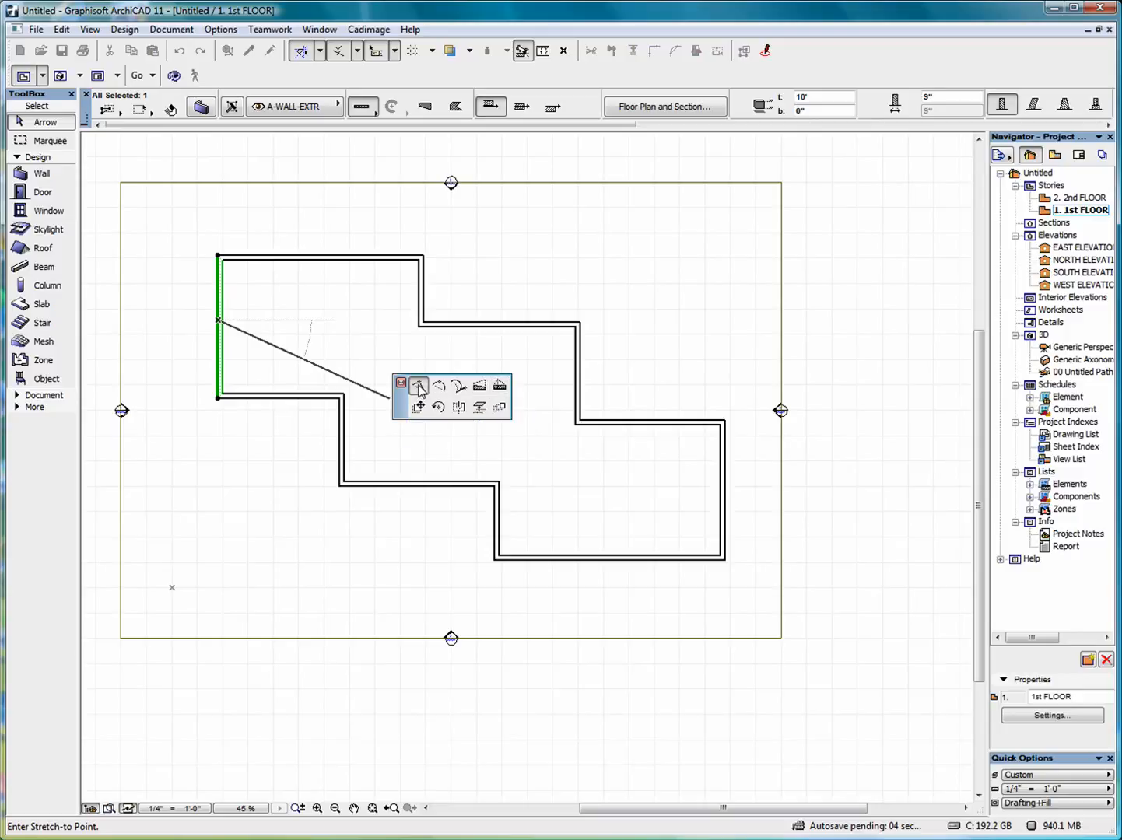
click(219, 322)
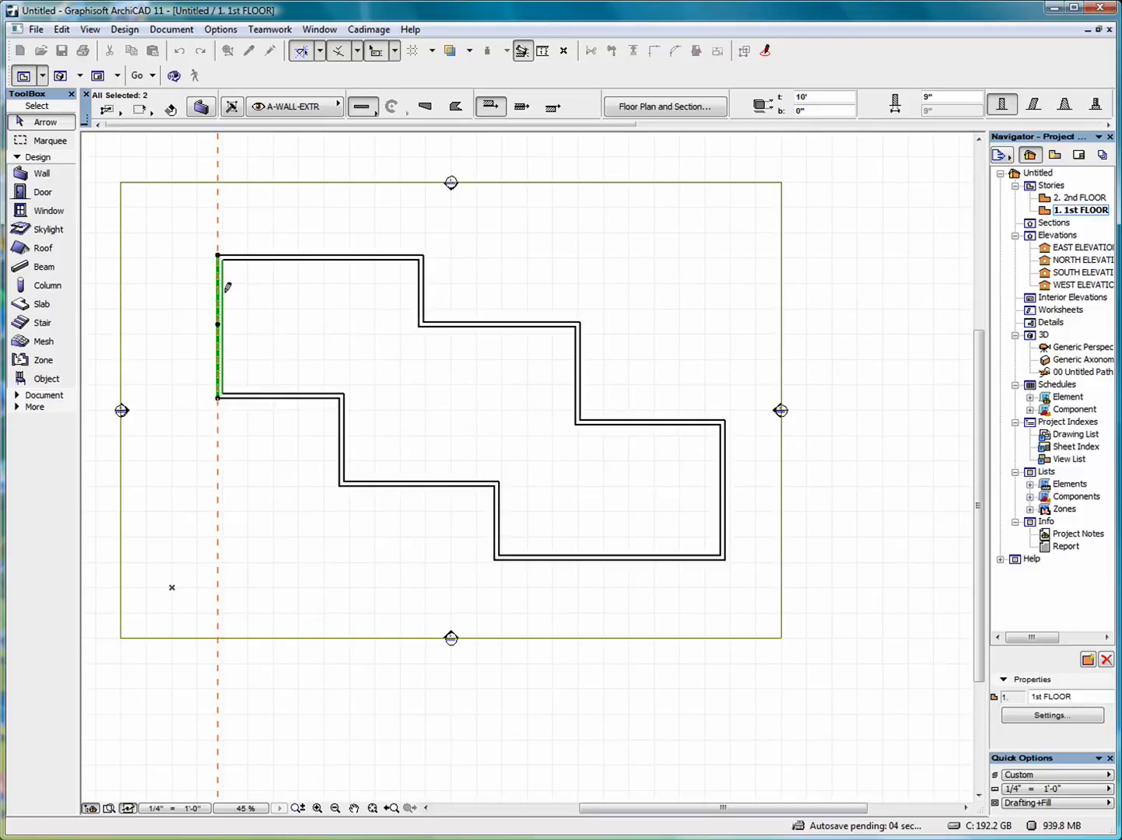
Bend the uppermost horizontal wall of the stepped perimeter outward into a shallow arc by curving its edge
click(340, 258)
click(340, 258)
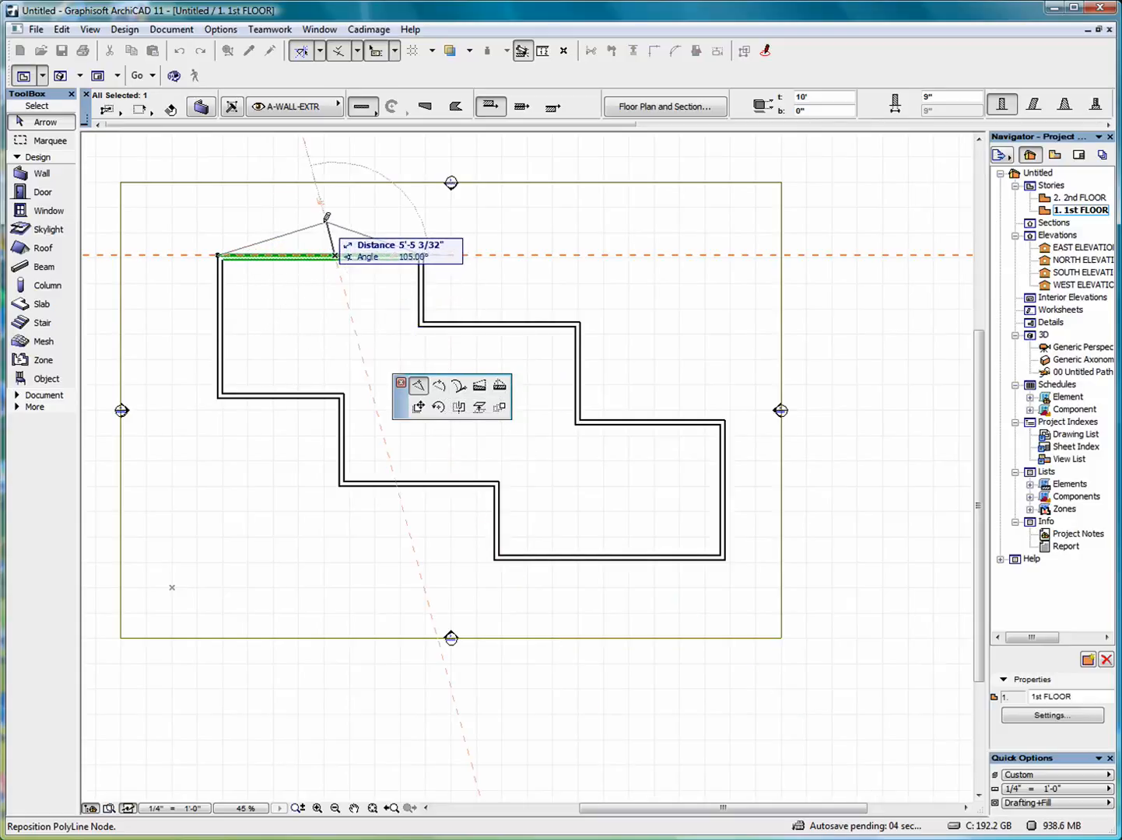
click(440, 386)
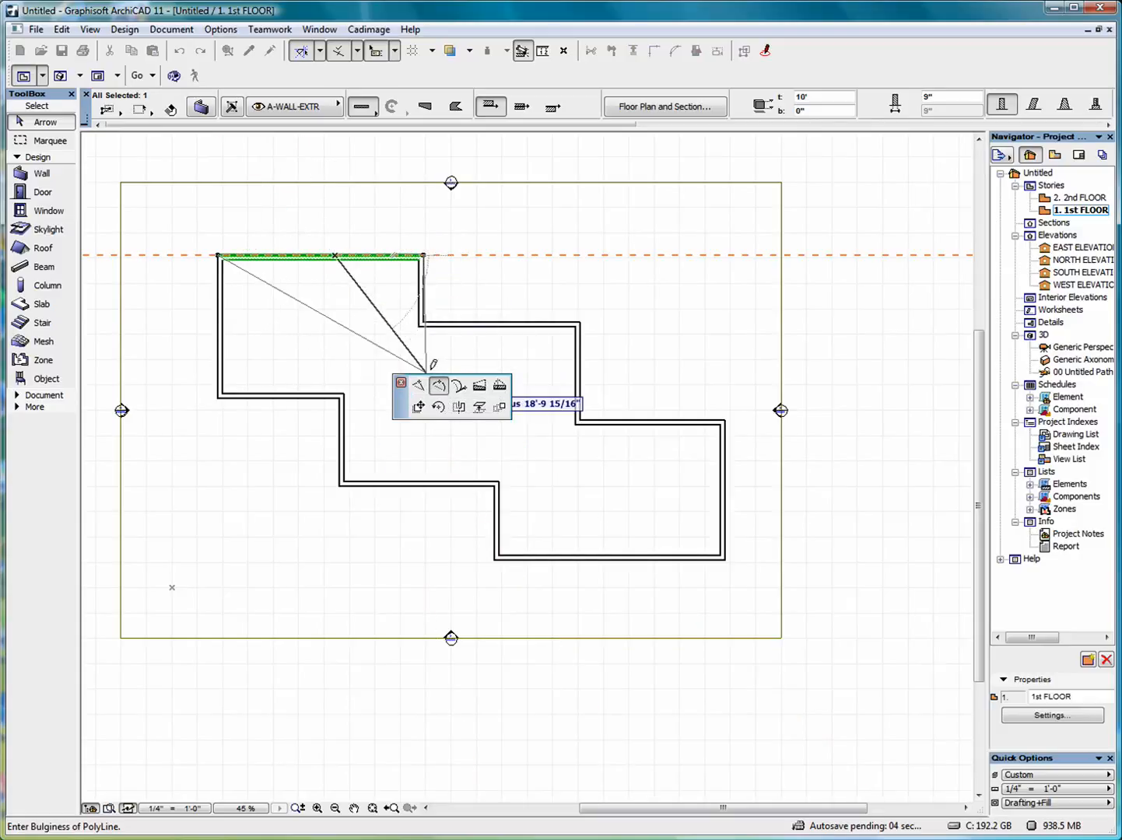
click(321, 216)
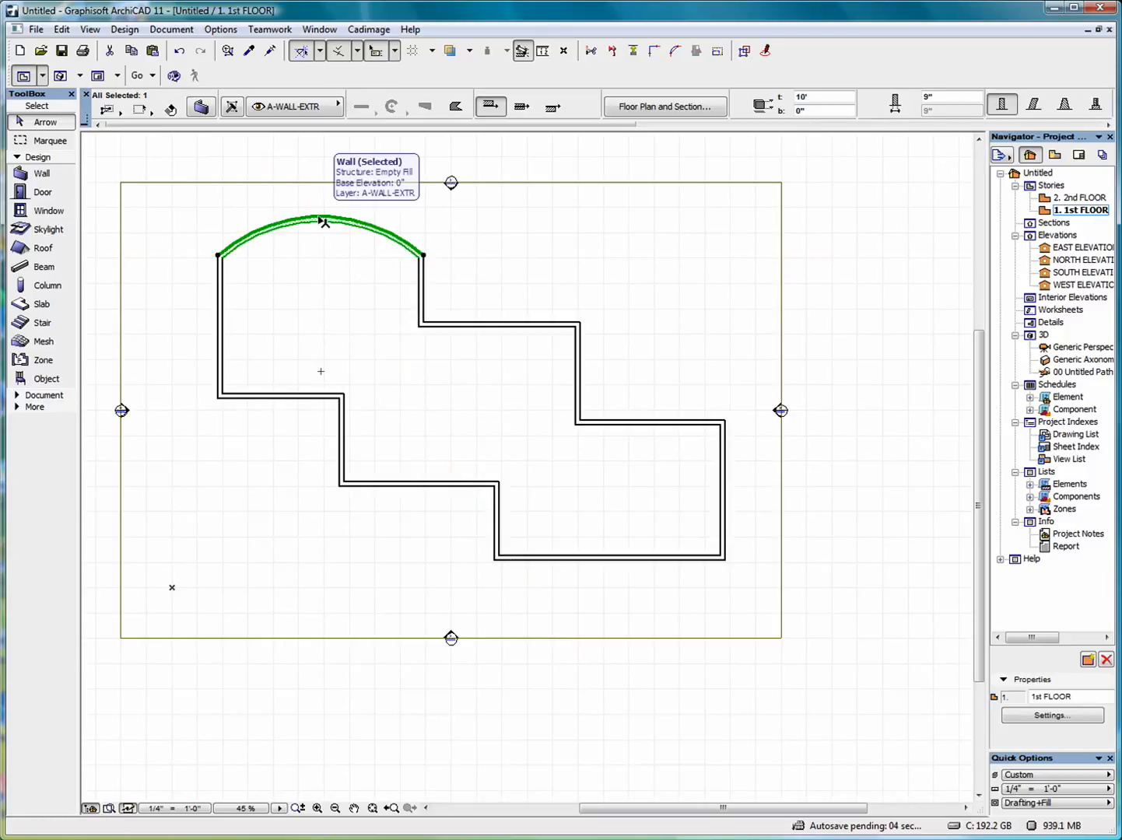
Curve the short vertical wall beside the arched wall outward by setting its edge tangent to the right
click(424, 300)
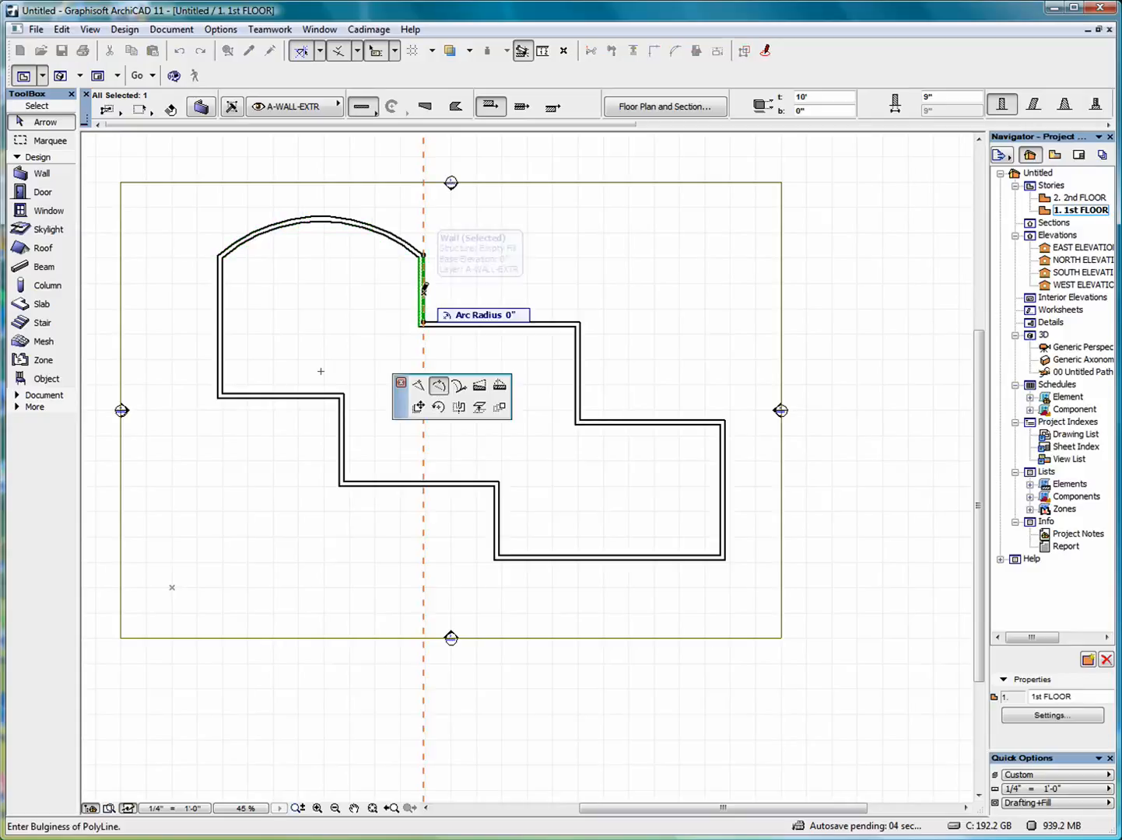
click(461, 387)
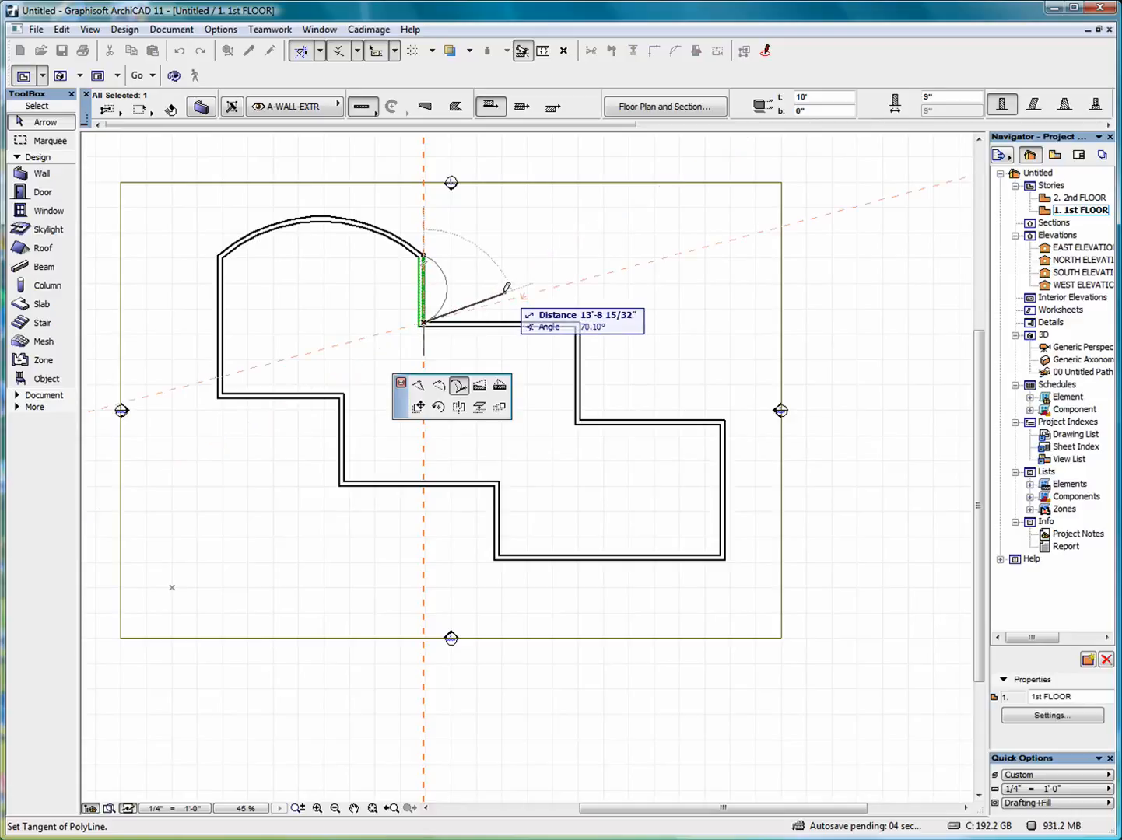
click(505, 288)
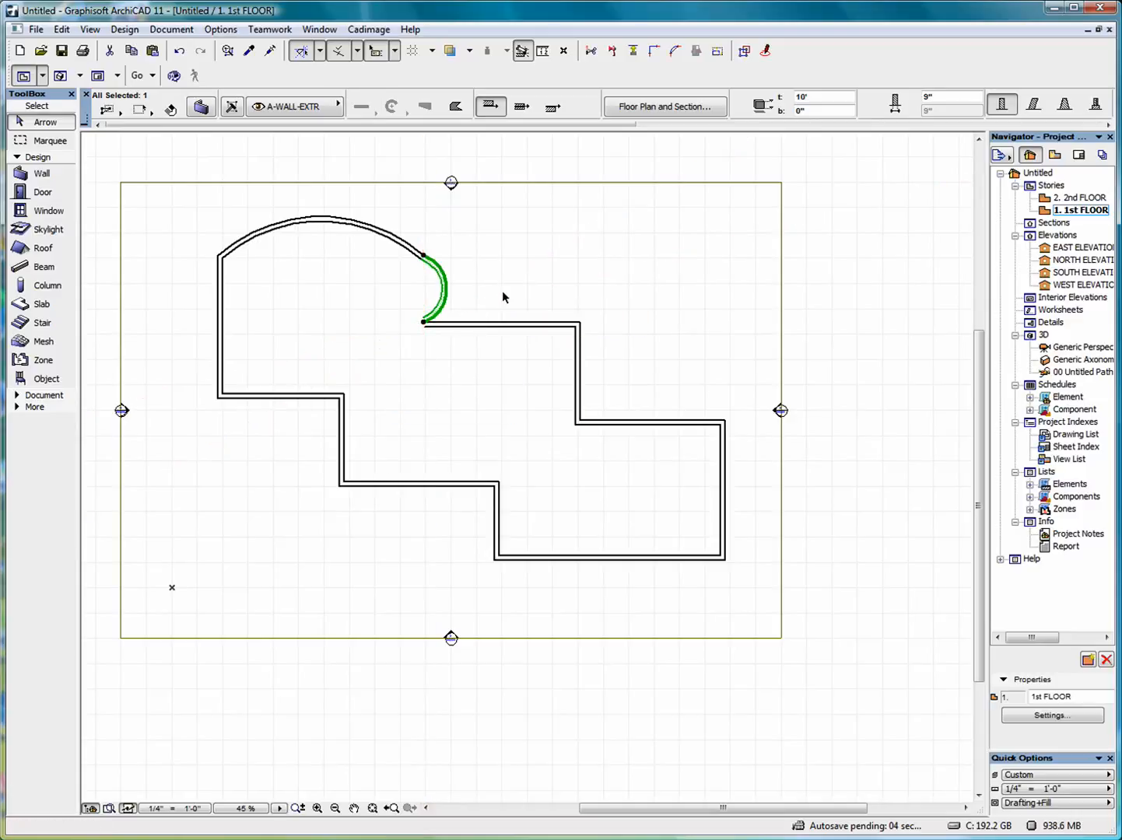
Drag the vertical wall at the second step to the plan's upper right and return it to its original place
click(580, 366)
click(419, 406)
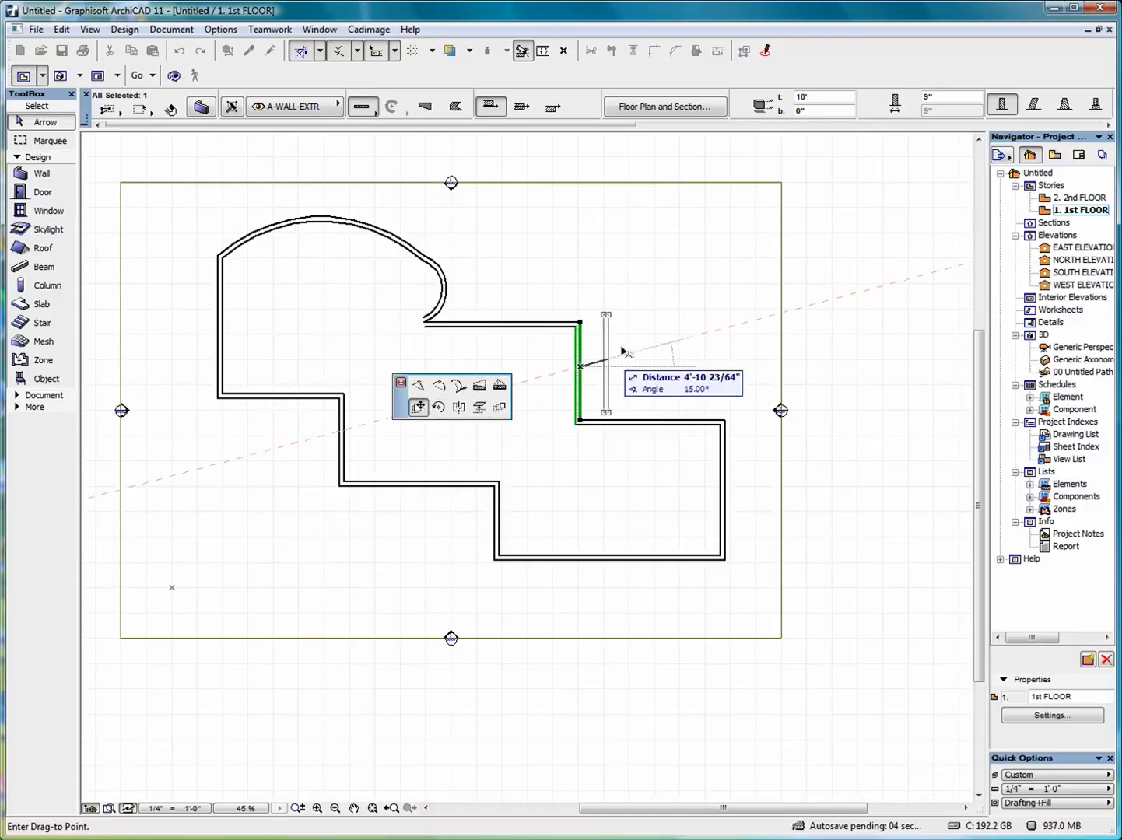
click(723, 260)
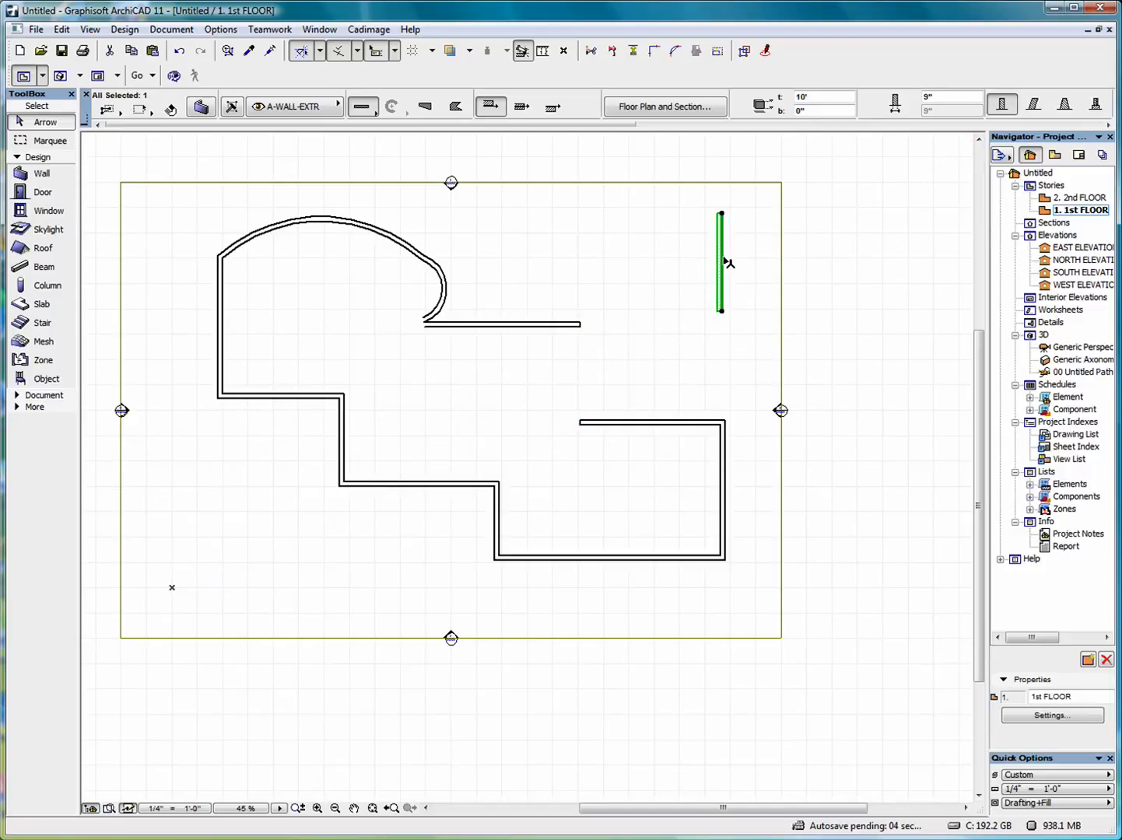
click(722, 213)
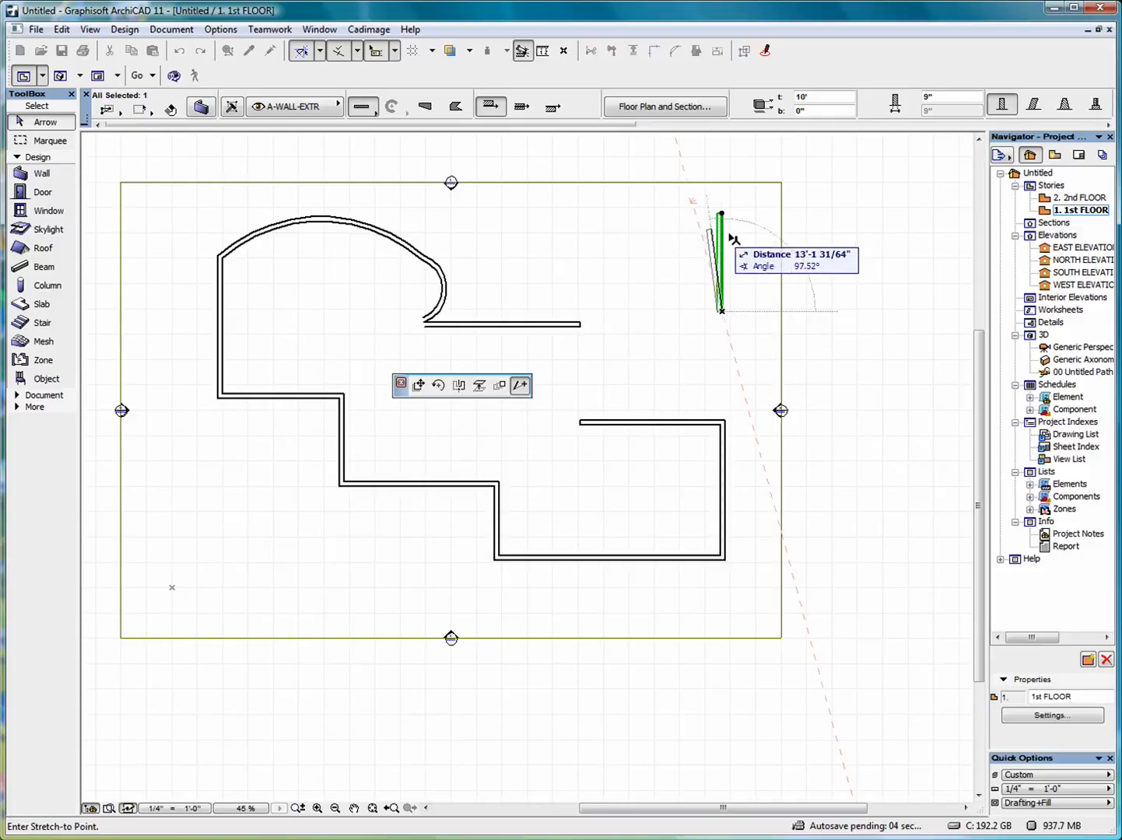
click(419, 385)
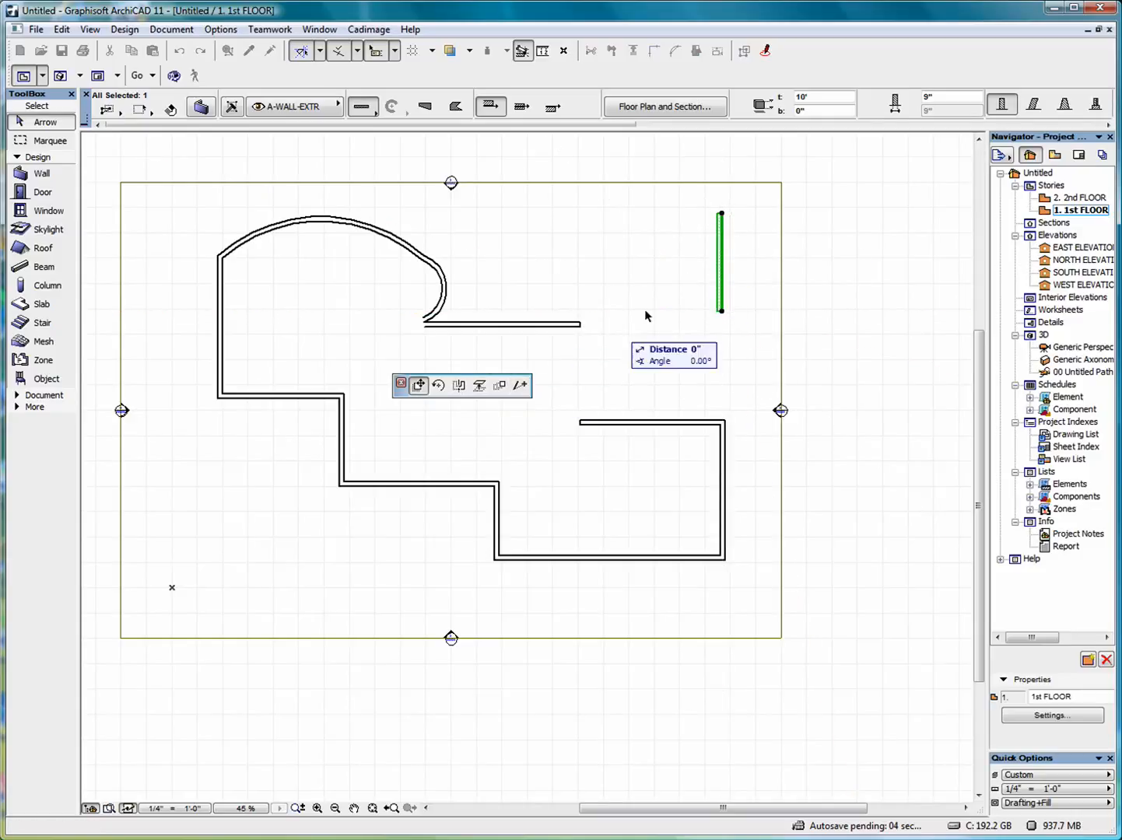
click(584, 322)
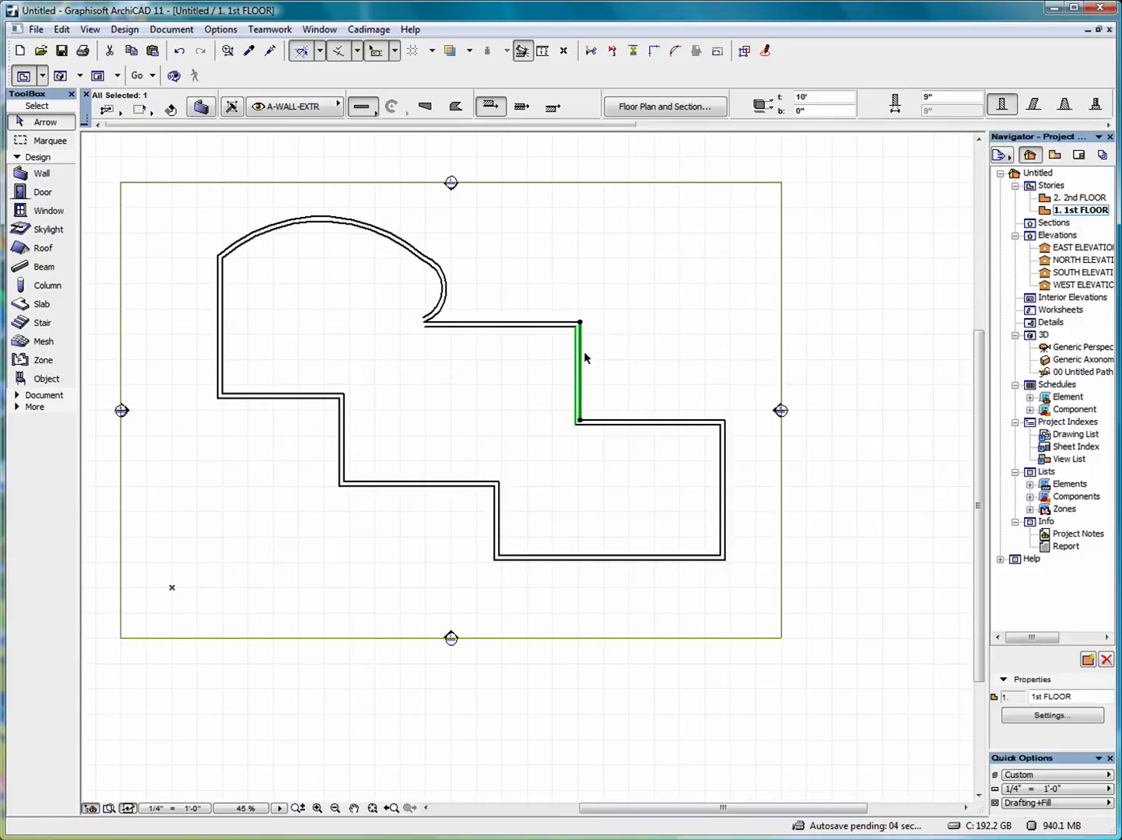
Stretch the upper end of the second step's vertical wall straight up by about 14'
click(579, 360)
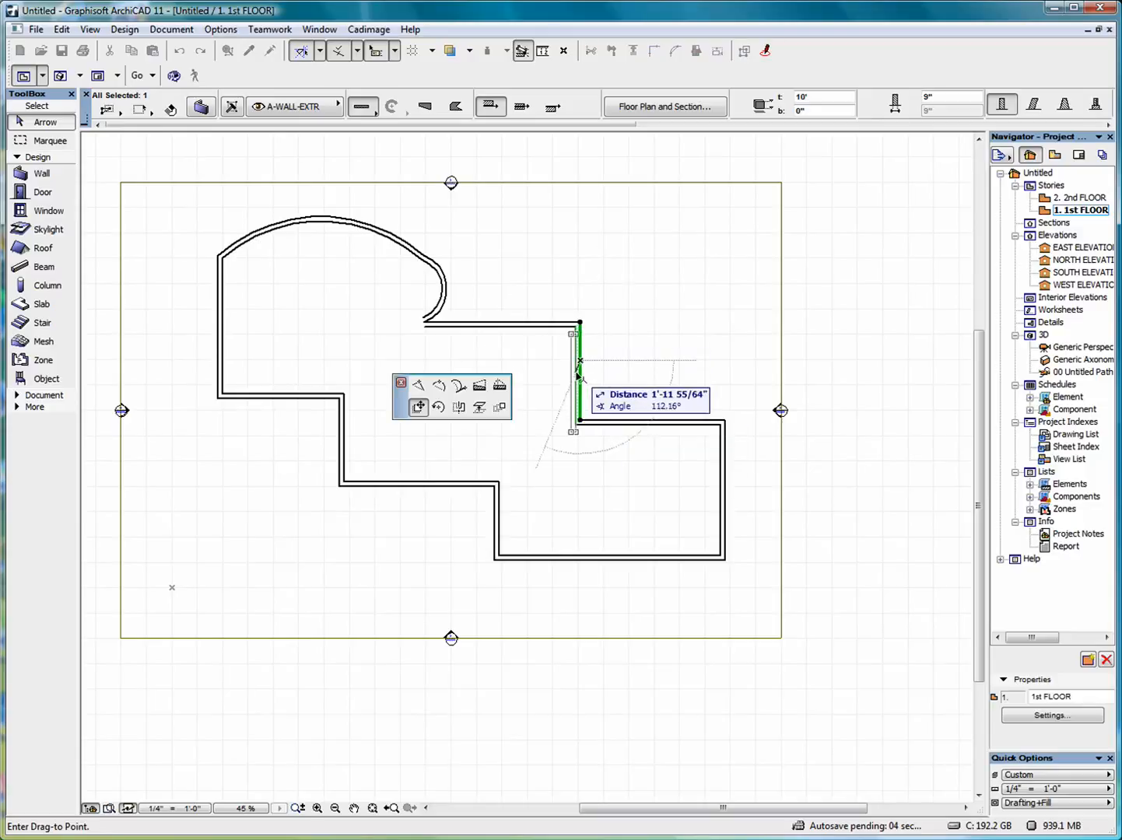
click(580, 362)
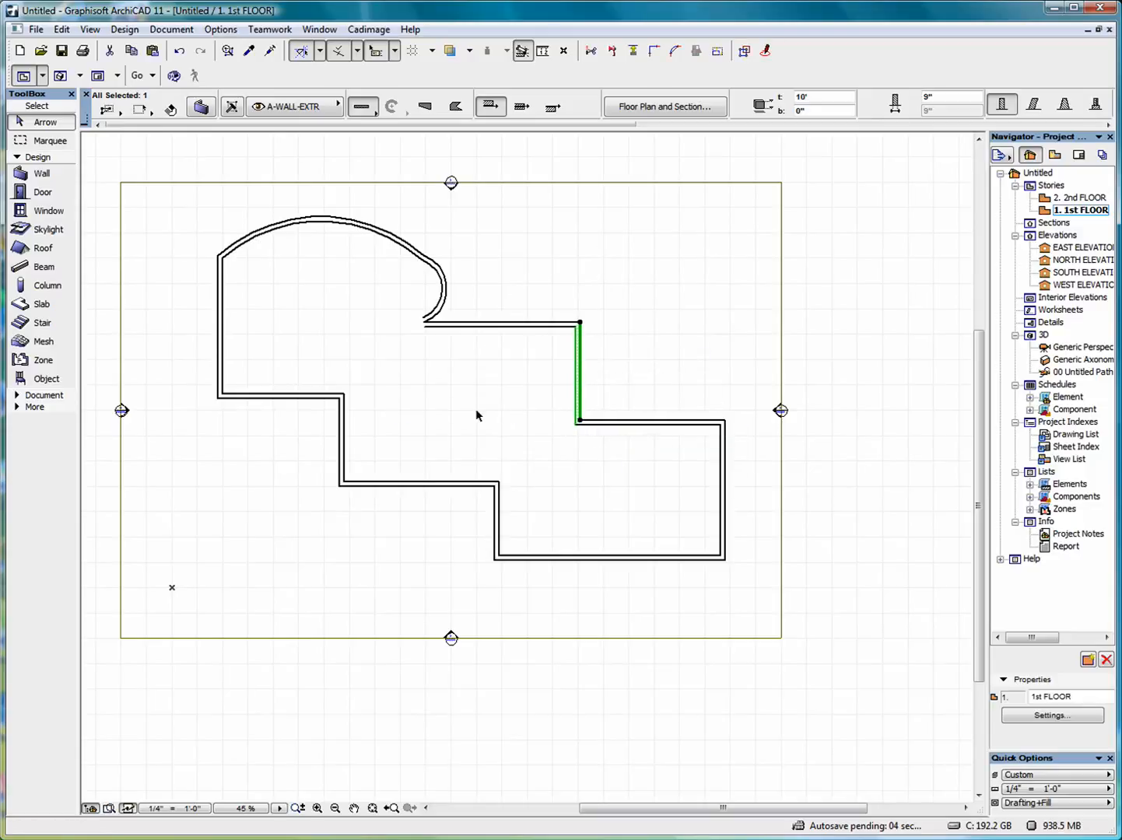
click(579, 322)
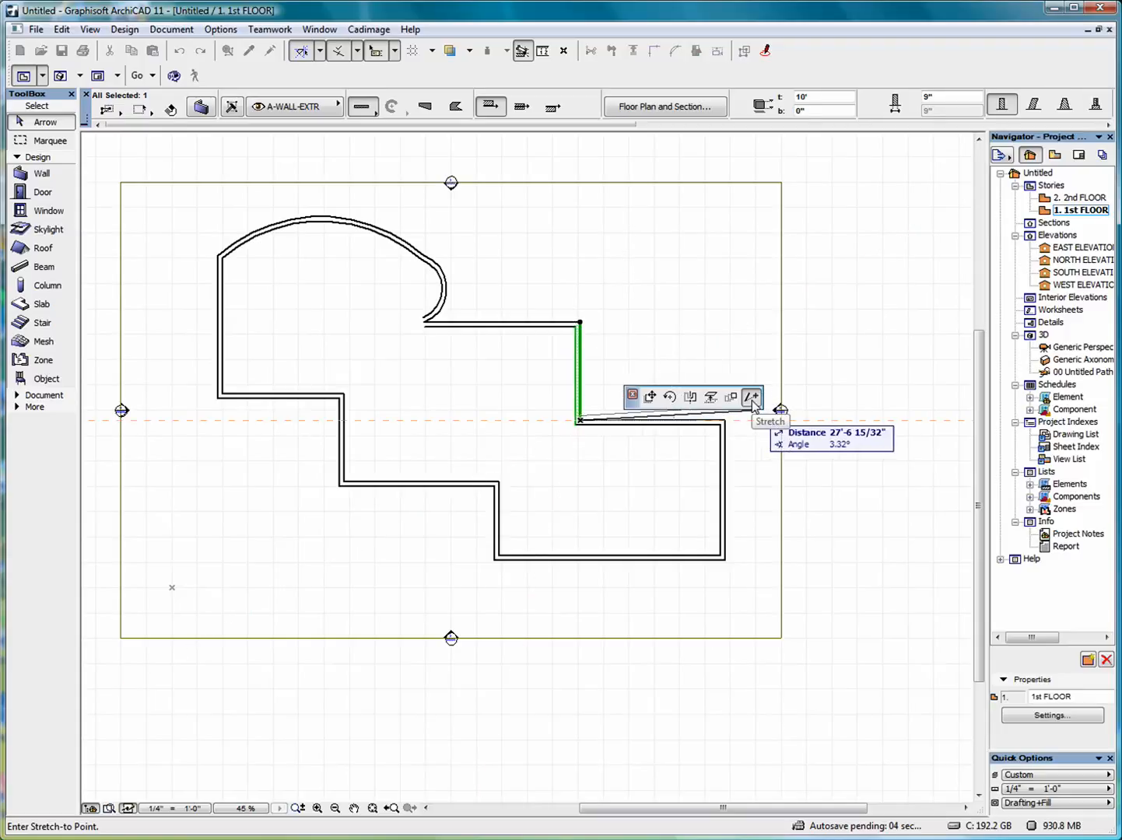
click(579, 322)
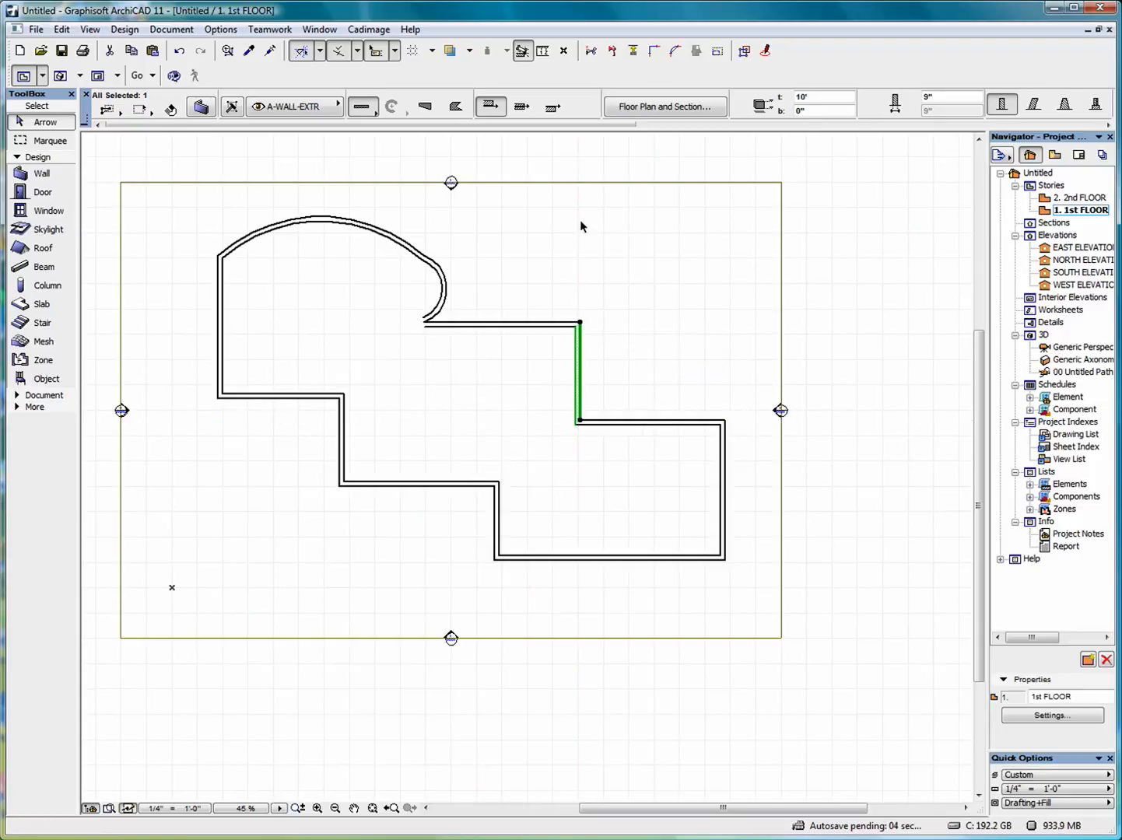
click(580, 322)
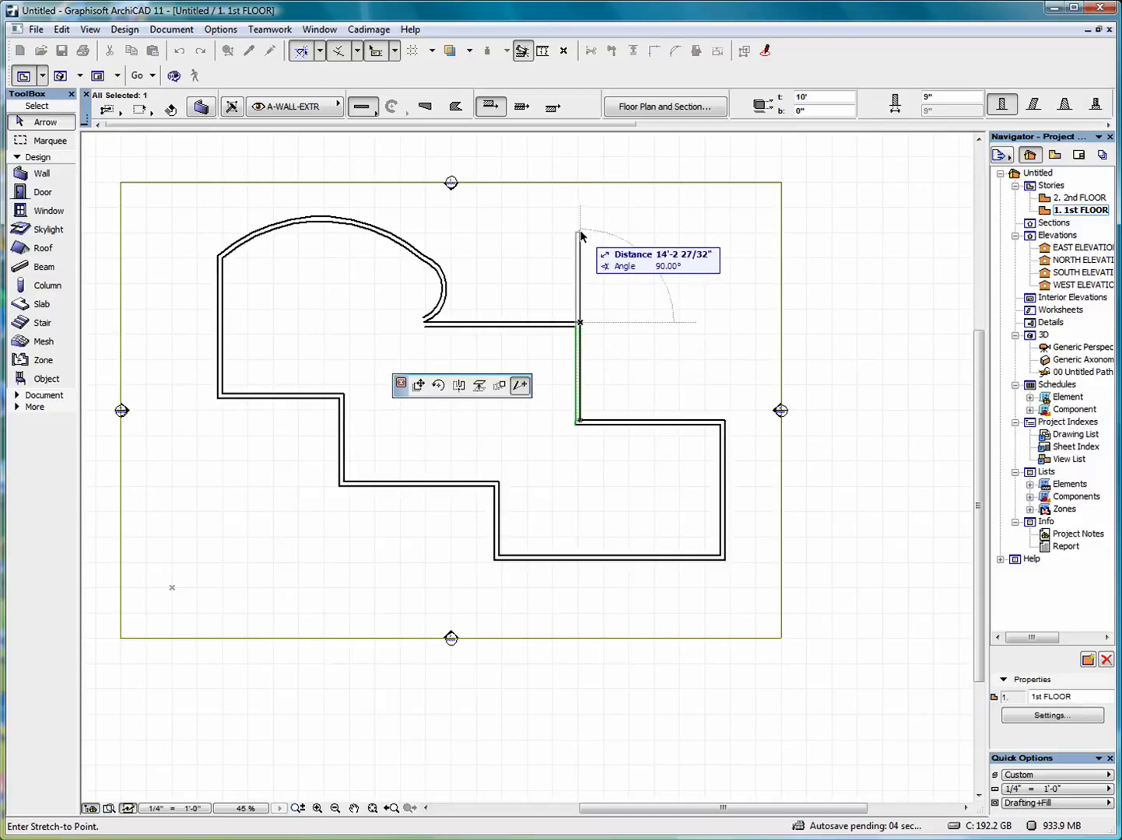
click(579, 234)
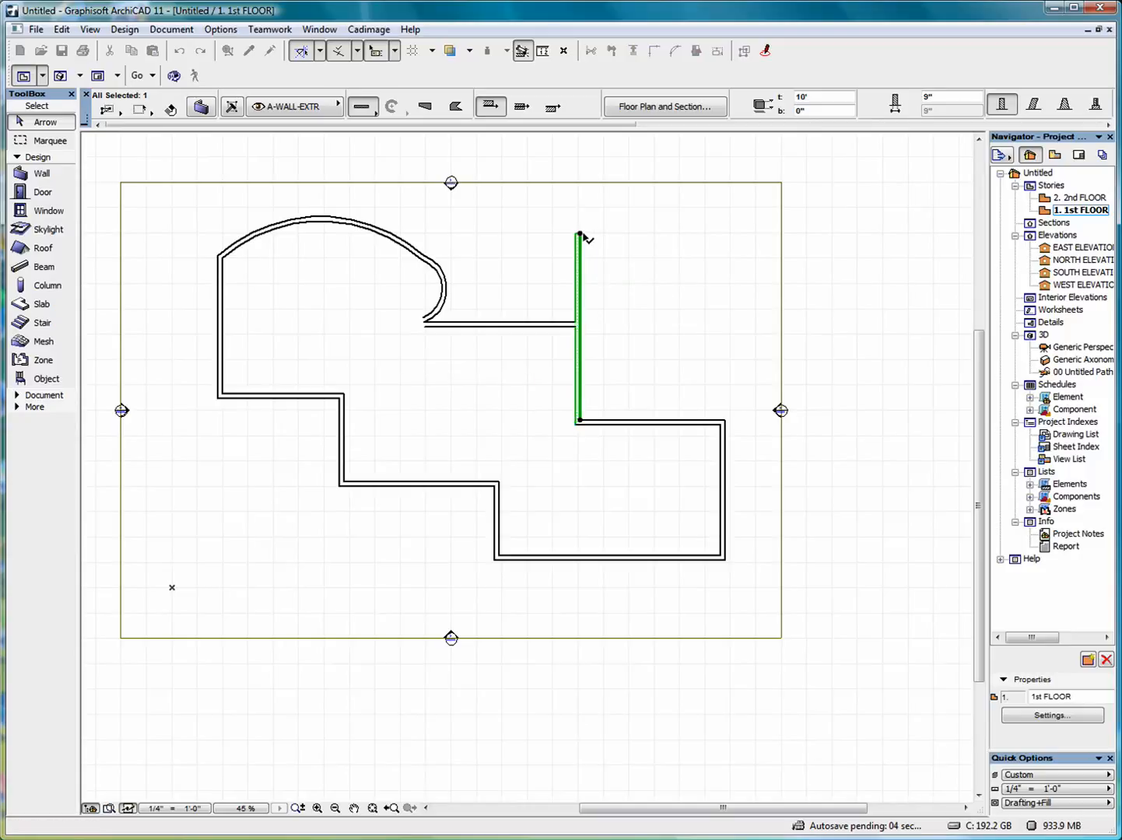
click(606, 280)
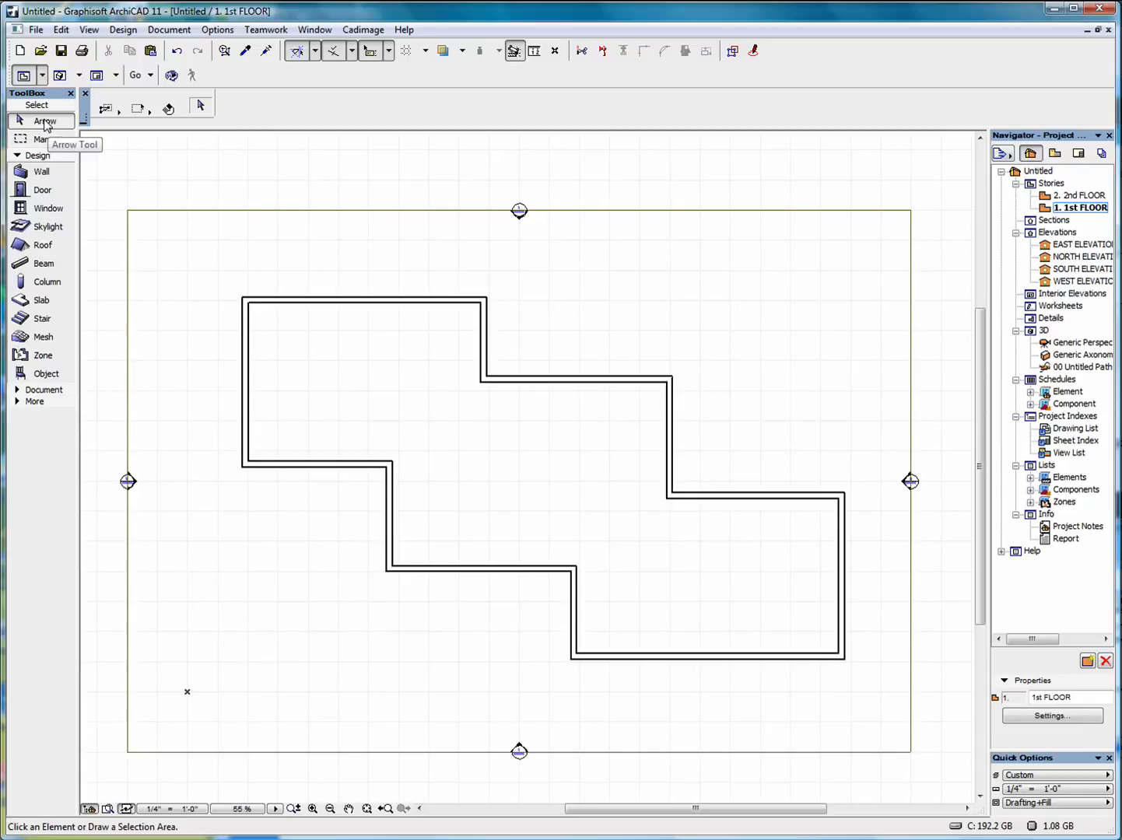
Review the selection settings of the uppermost horizontal wall and close them without changes
click(363, 300)
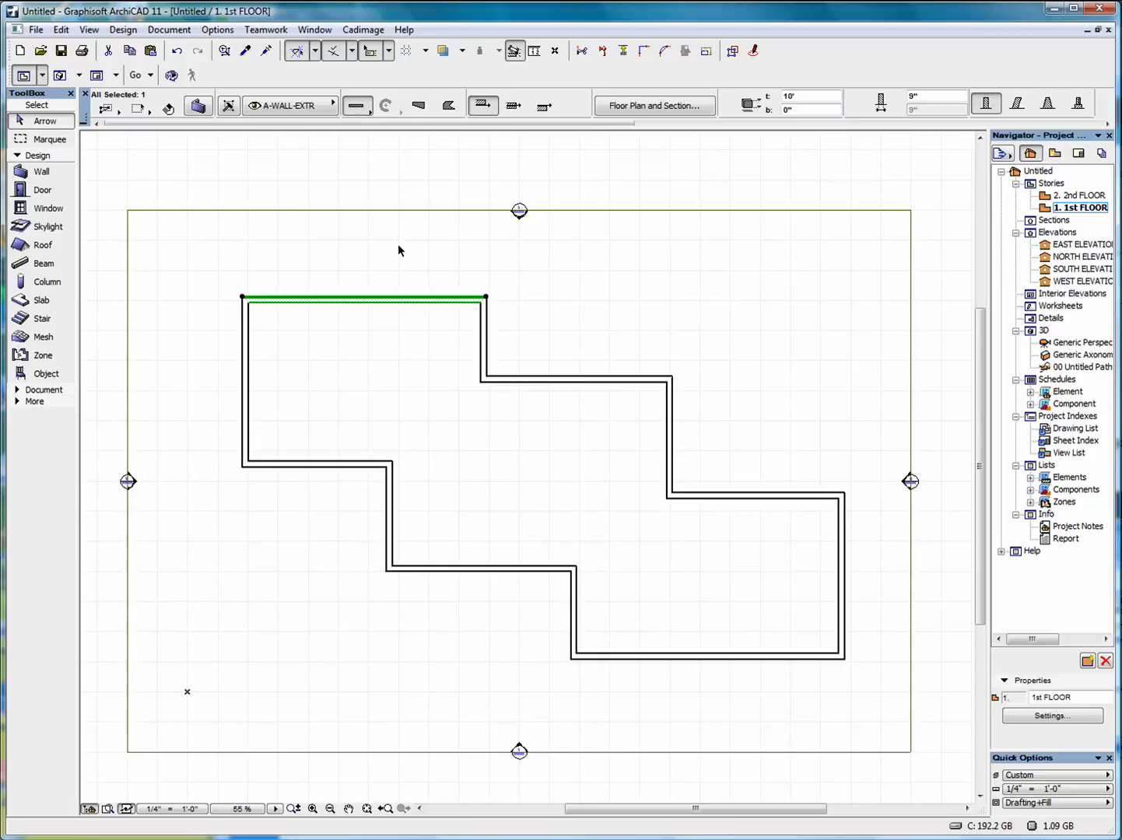
right_click(398, 244)
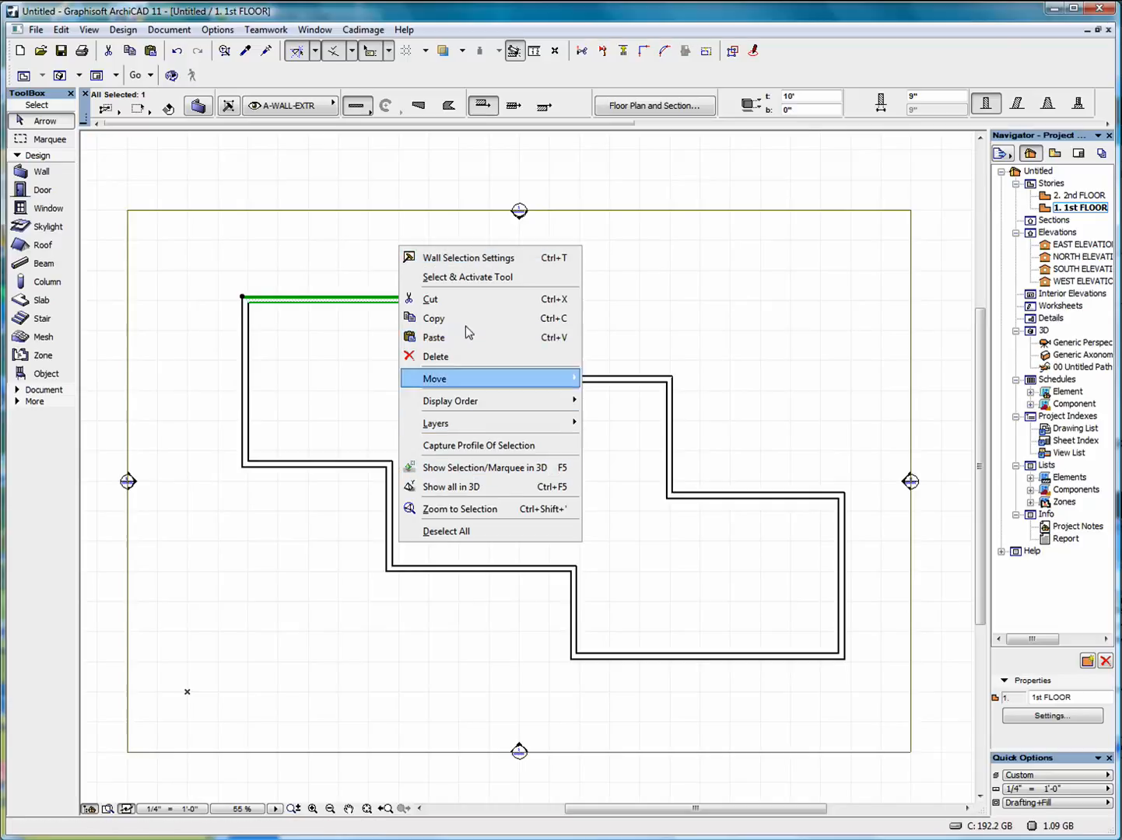
click(471, 260)
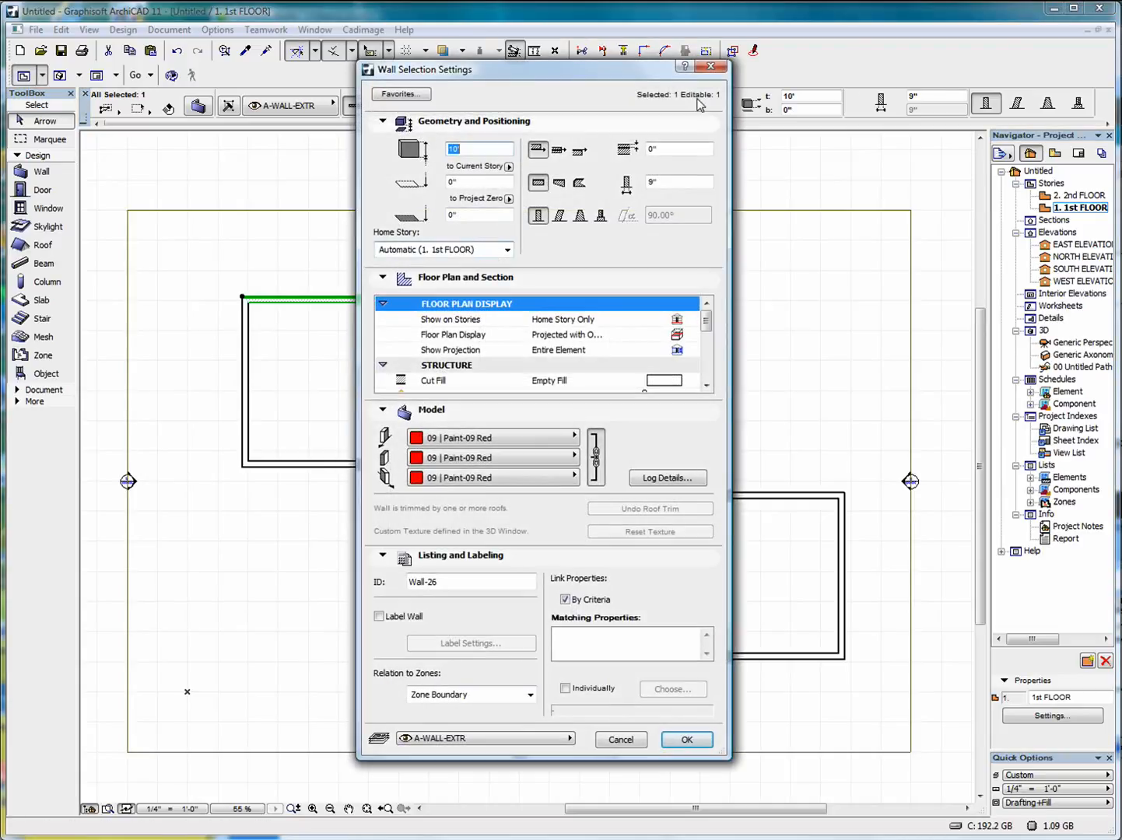
click(710, 65)
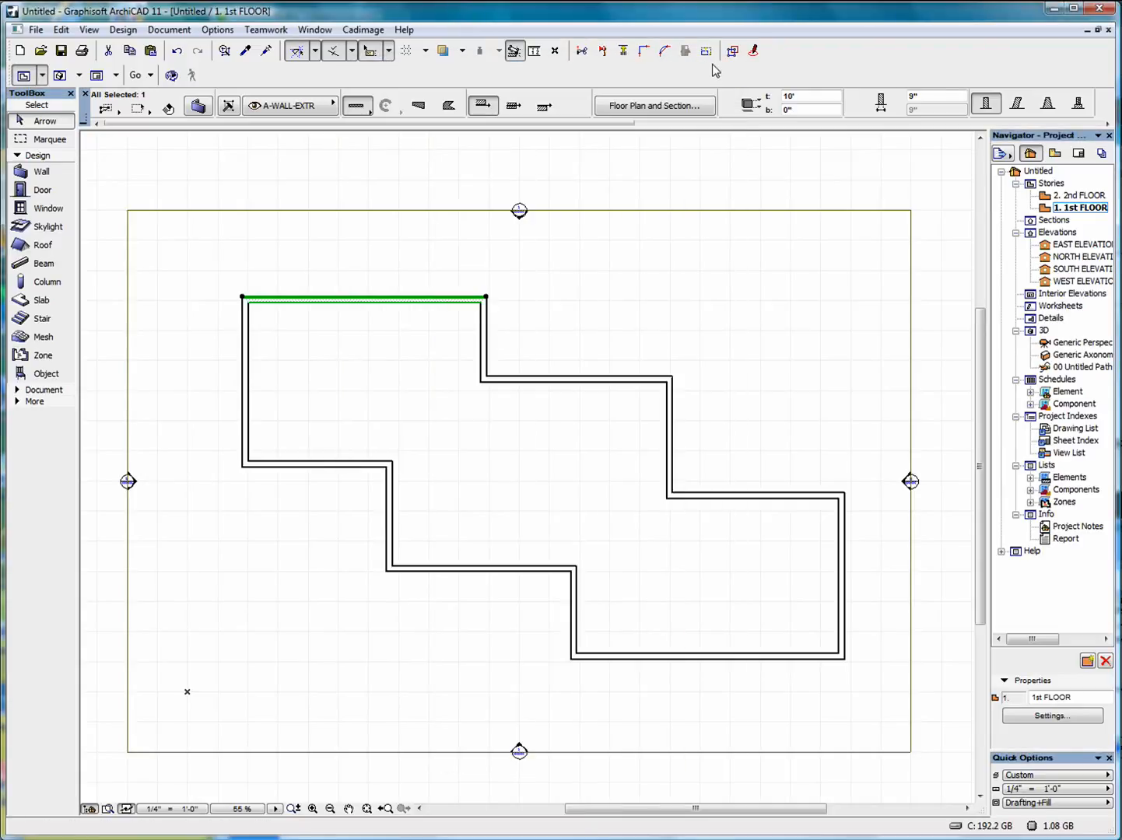
Review the editing and display commands available for the selected uppermost wall, and deselect it
right_click(405, 295)
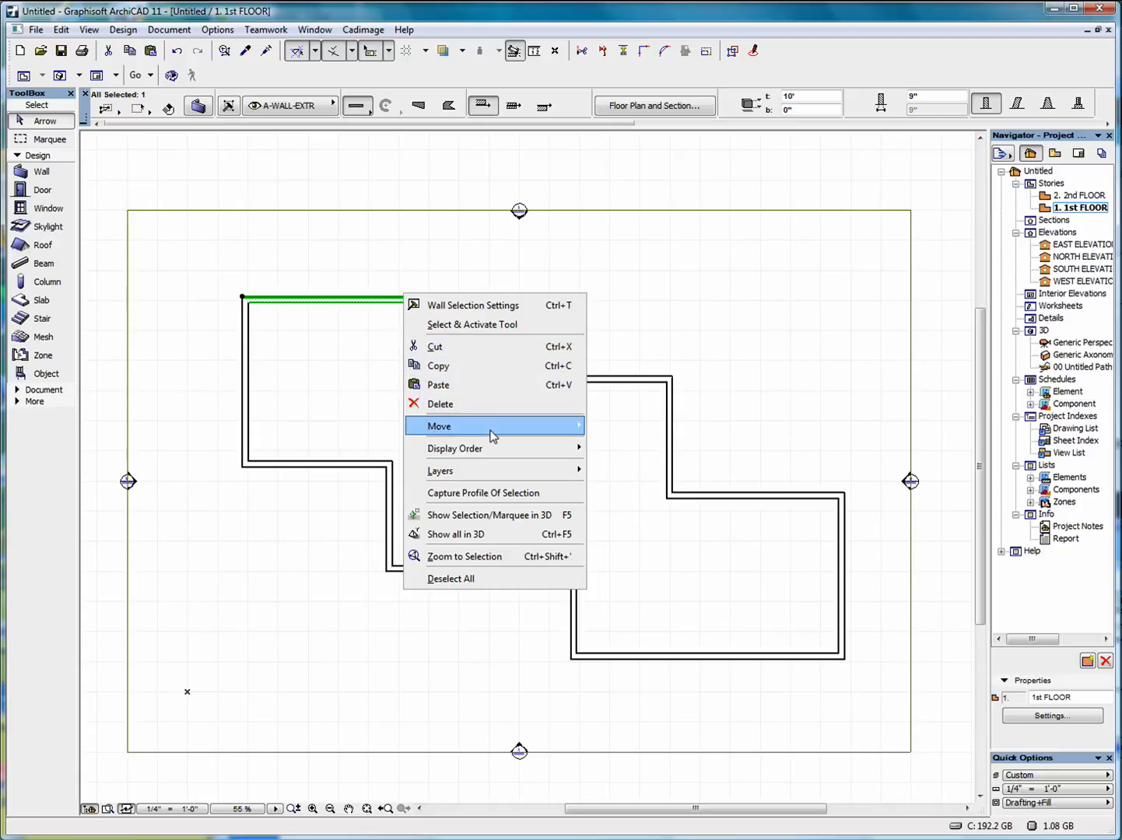
mouse_move(495, 433)
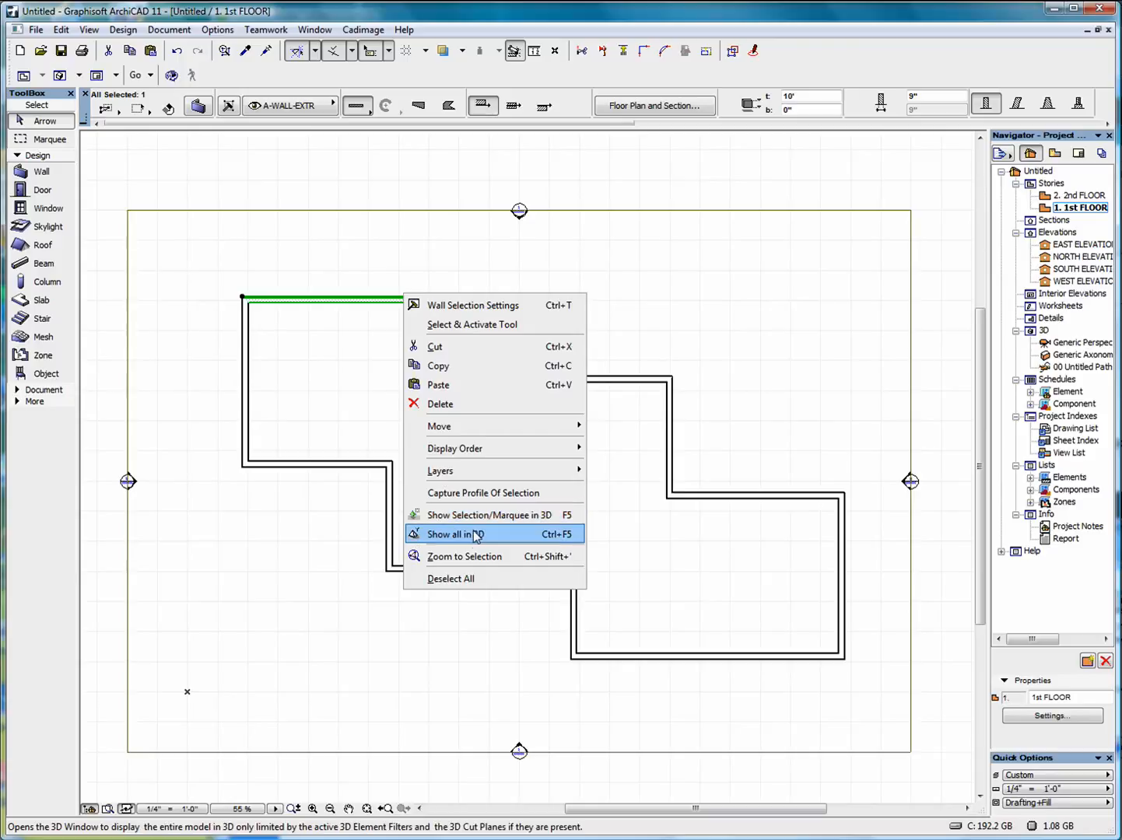
click(477, 581)
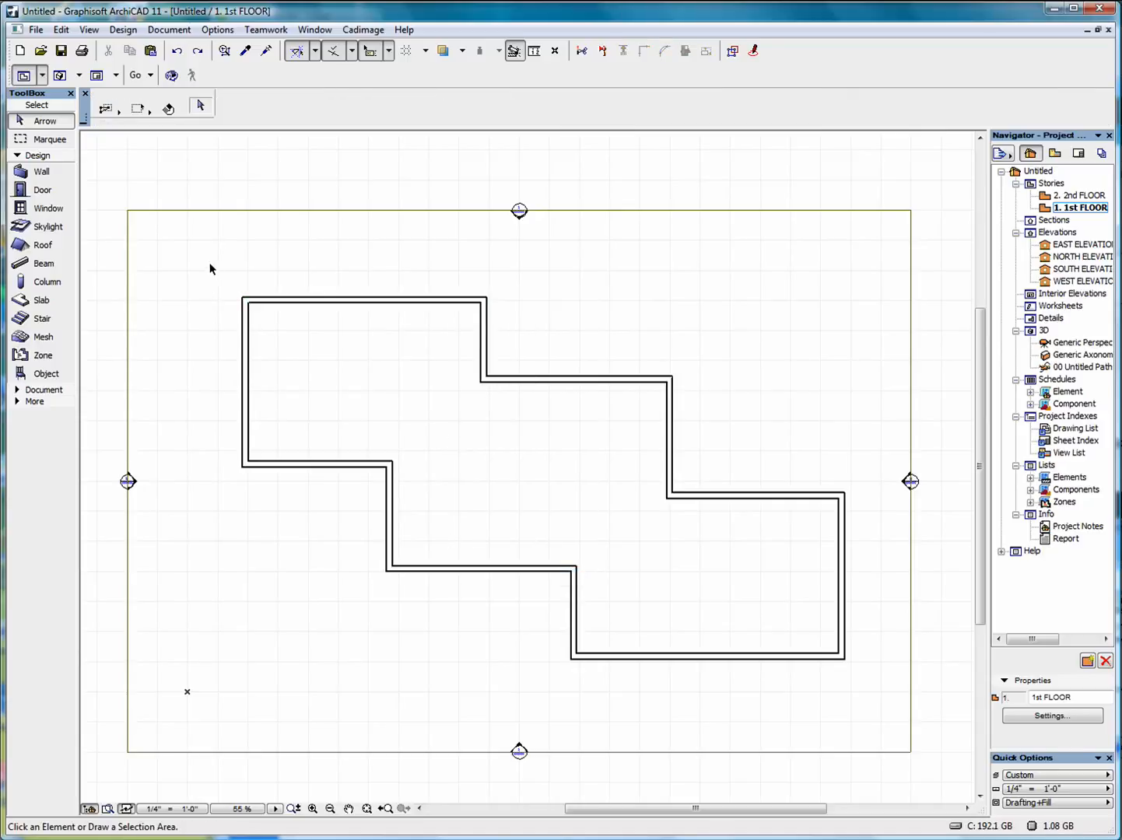
Select all walls of the stepped perimeter with a selection rectangle around the whole outline
click(204, 258)
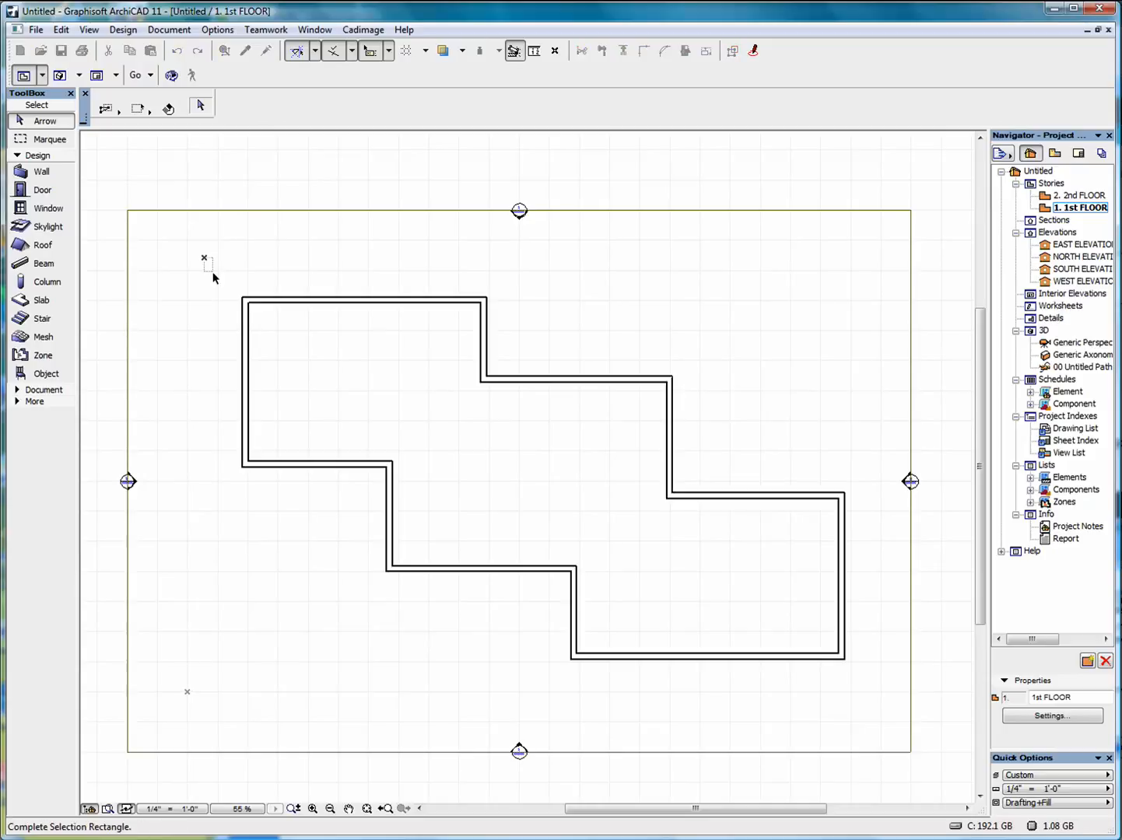
click(880, 703)
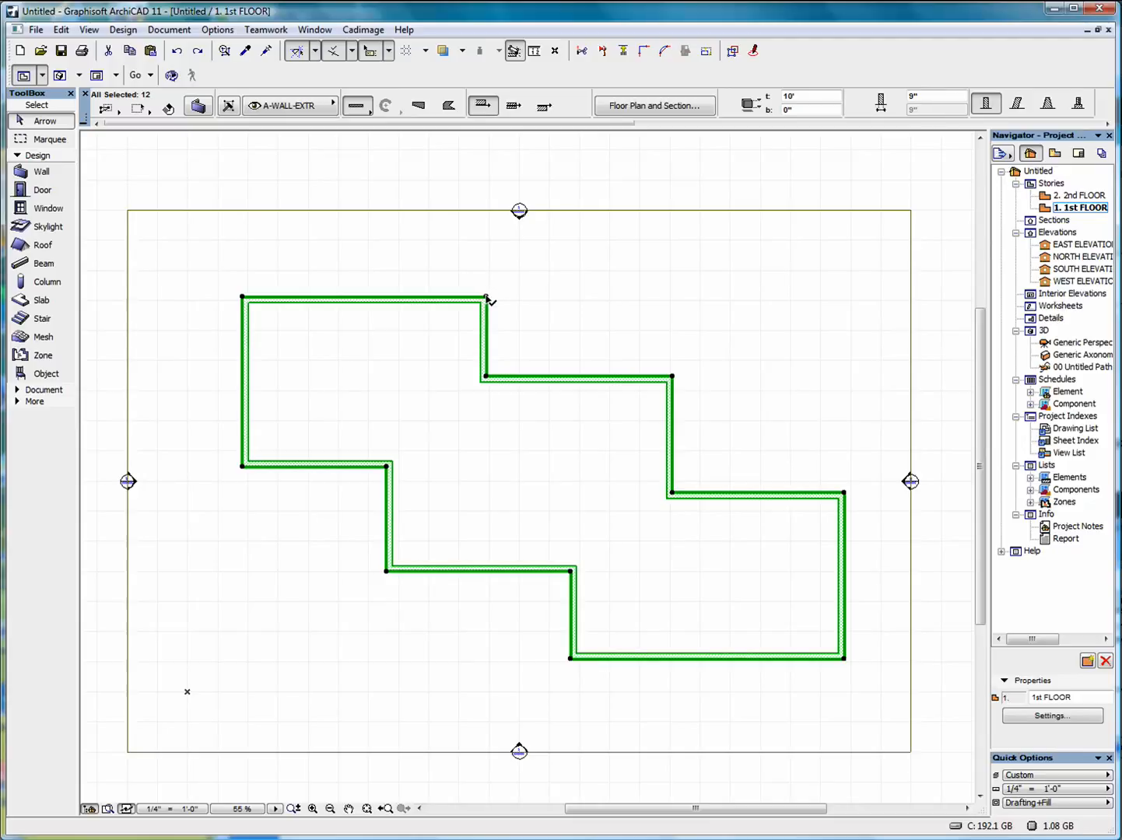
key(Tab)
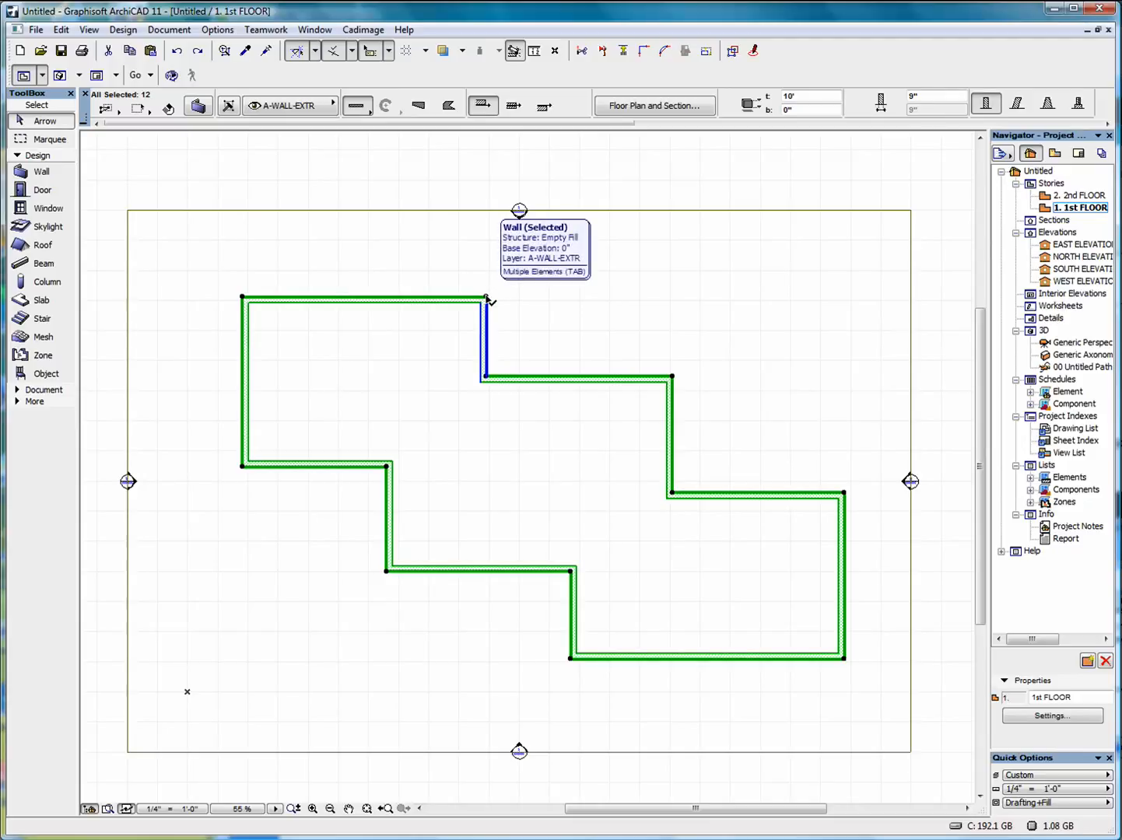
Offset all selected perimeter walls outward by 4' and undo the offset
click(486, 298)
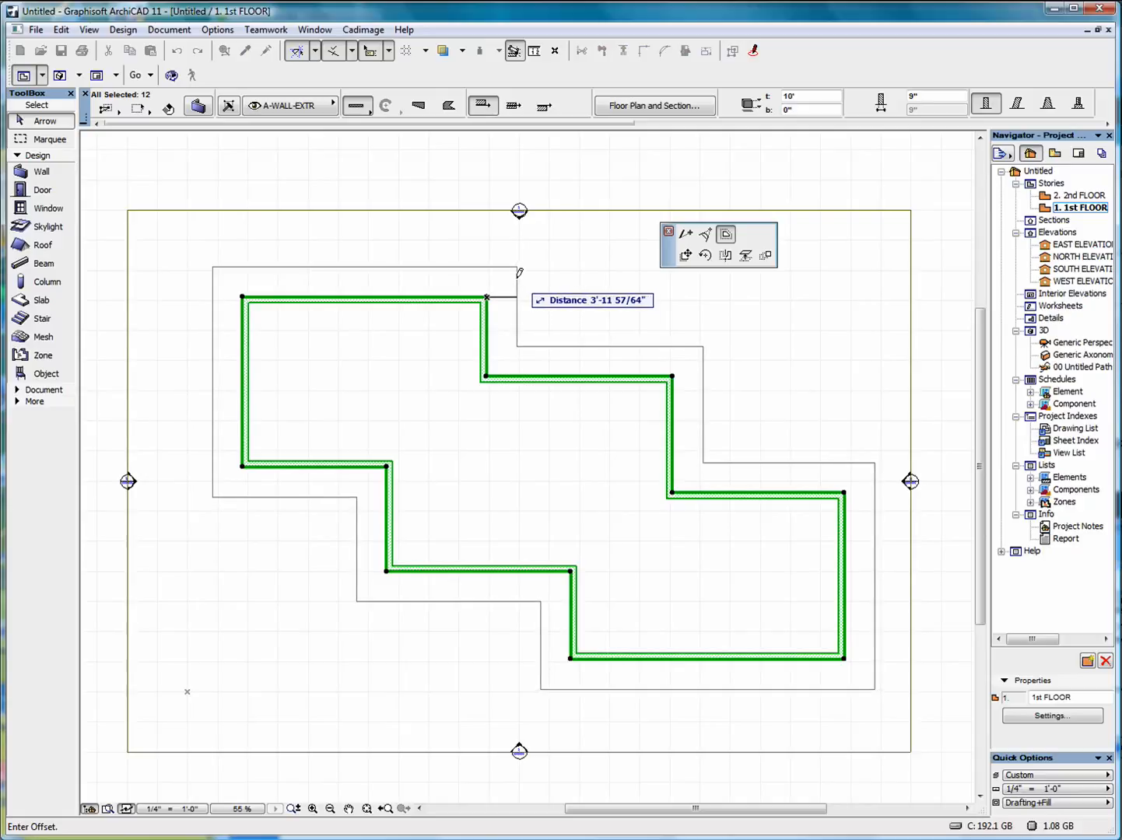
text(4)
key(Return)
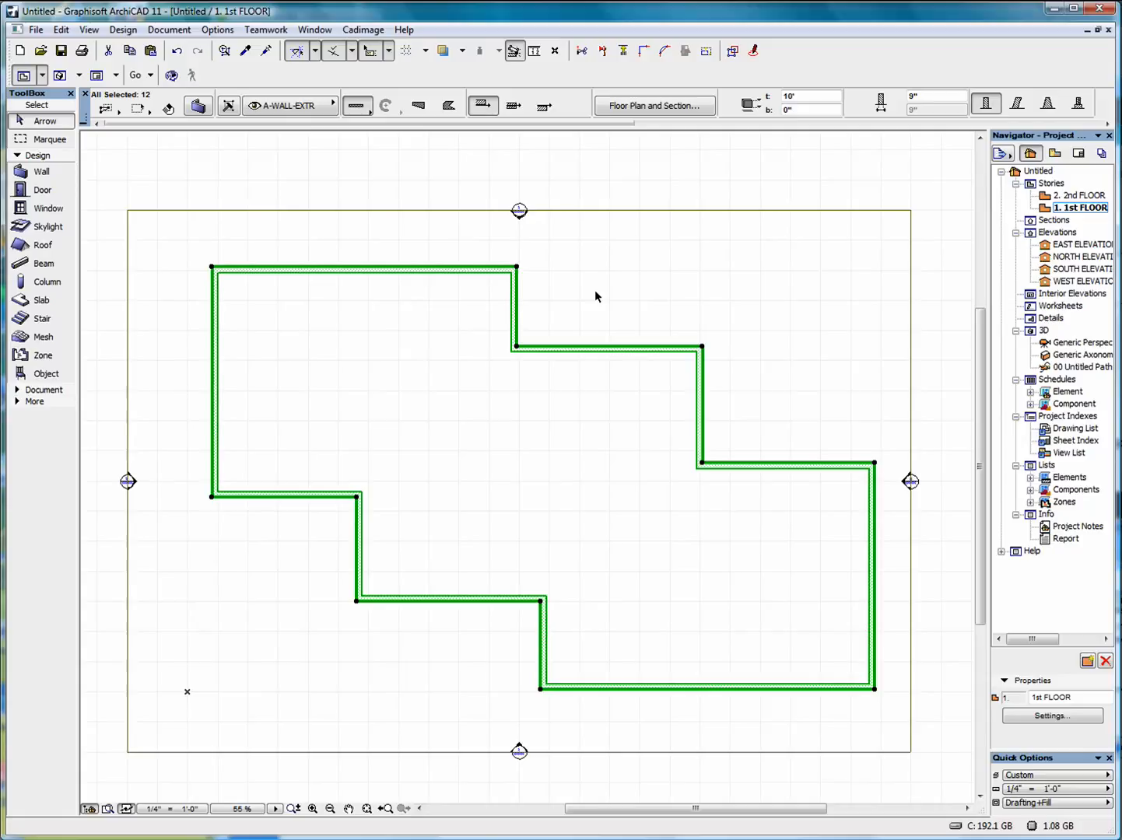
key(ctrl+z)
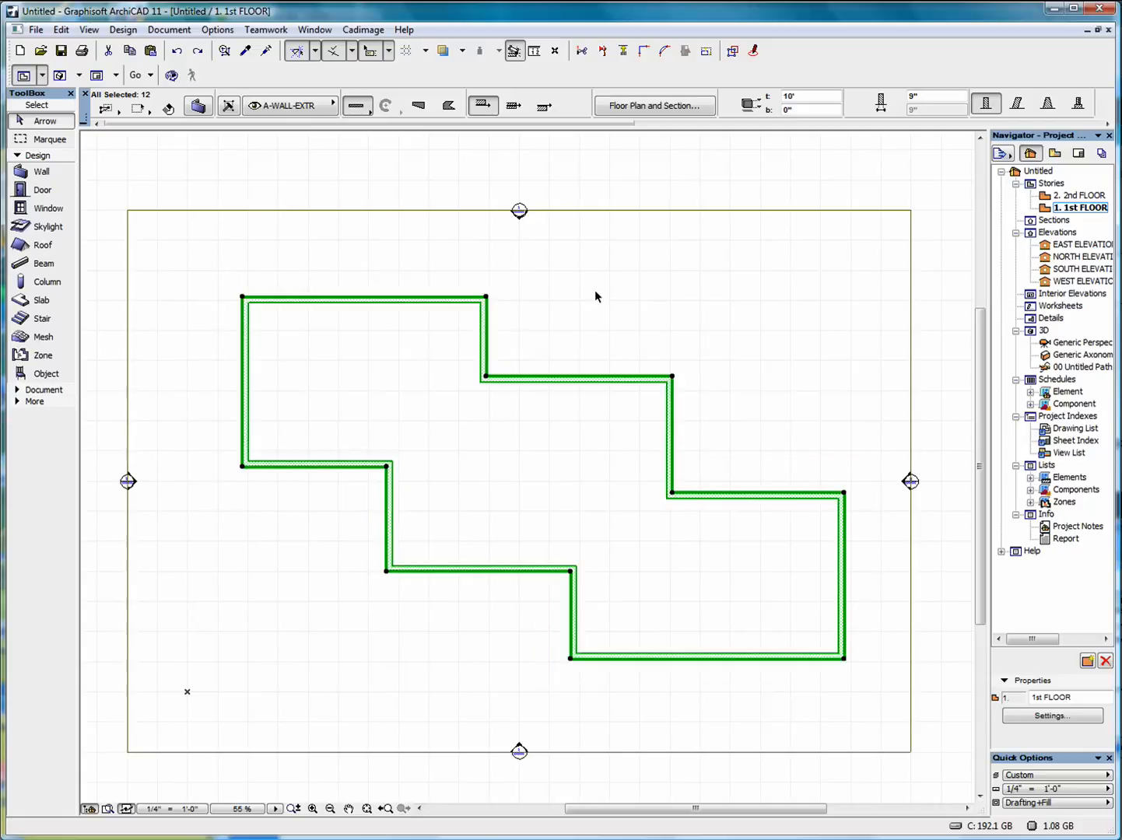
Fillet all corners of the selected stepped perimeter with a 3' radius
click(487, 298)
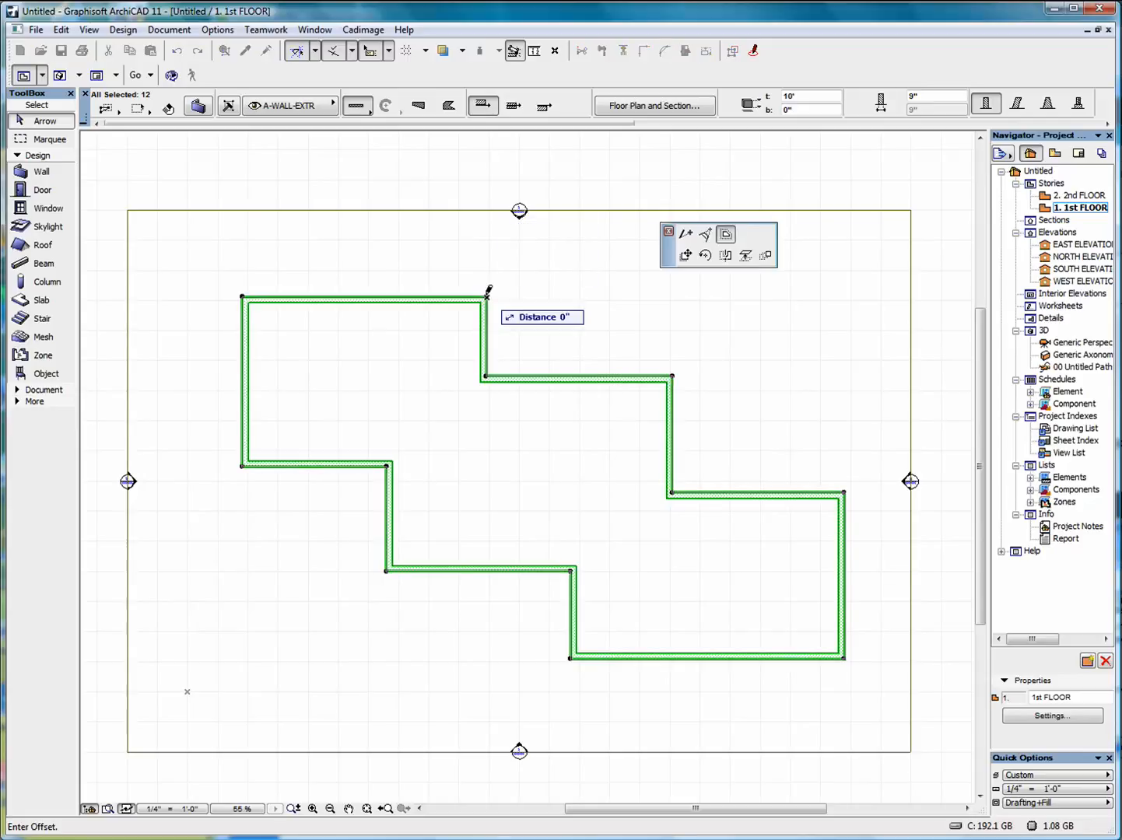
click(705, 234)
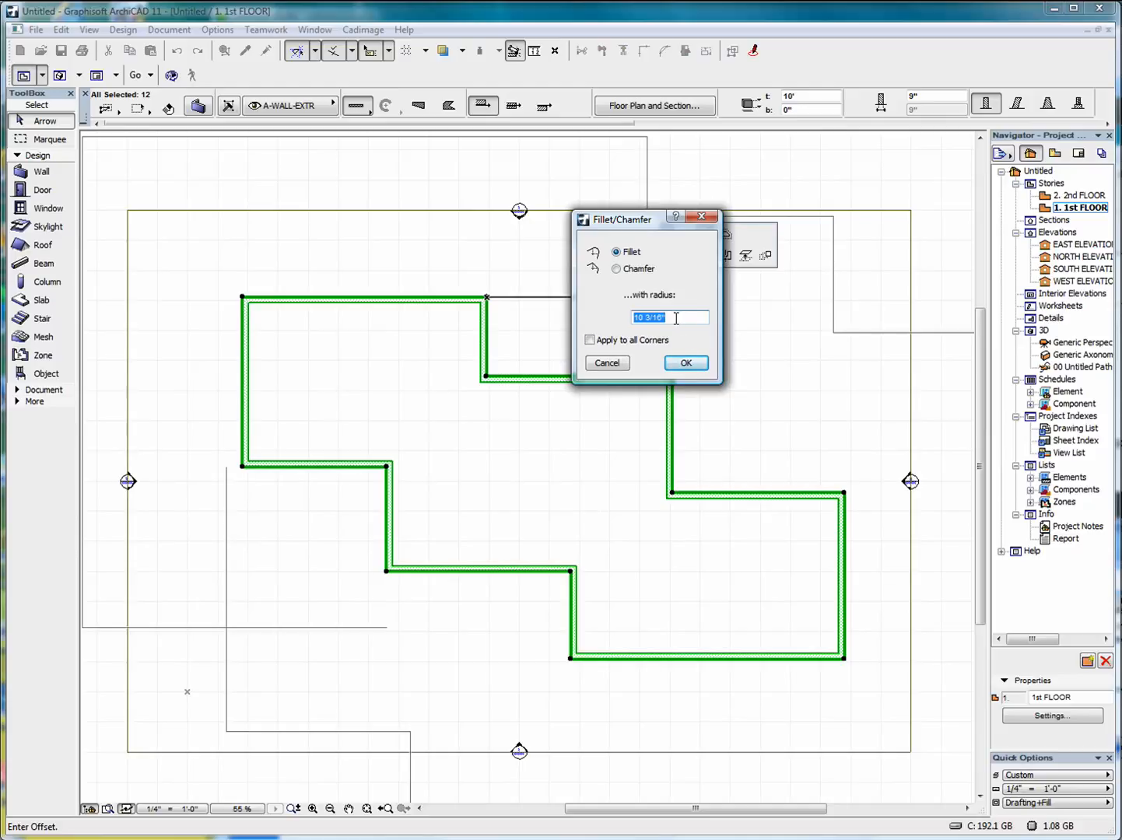
drag(678, 318, 618, 319)
text(3')
click(591, 340)
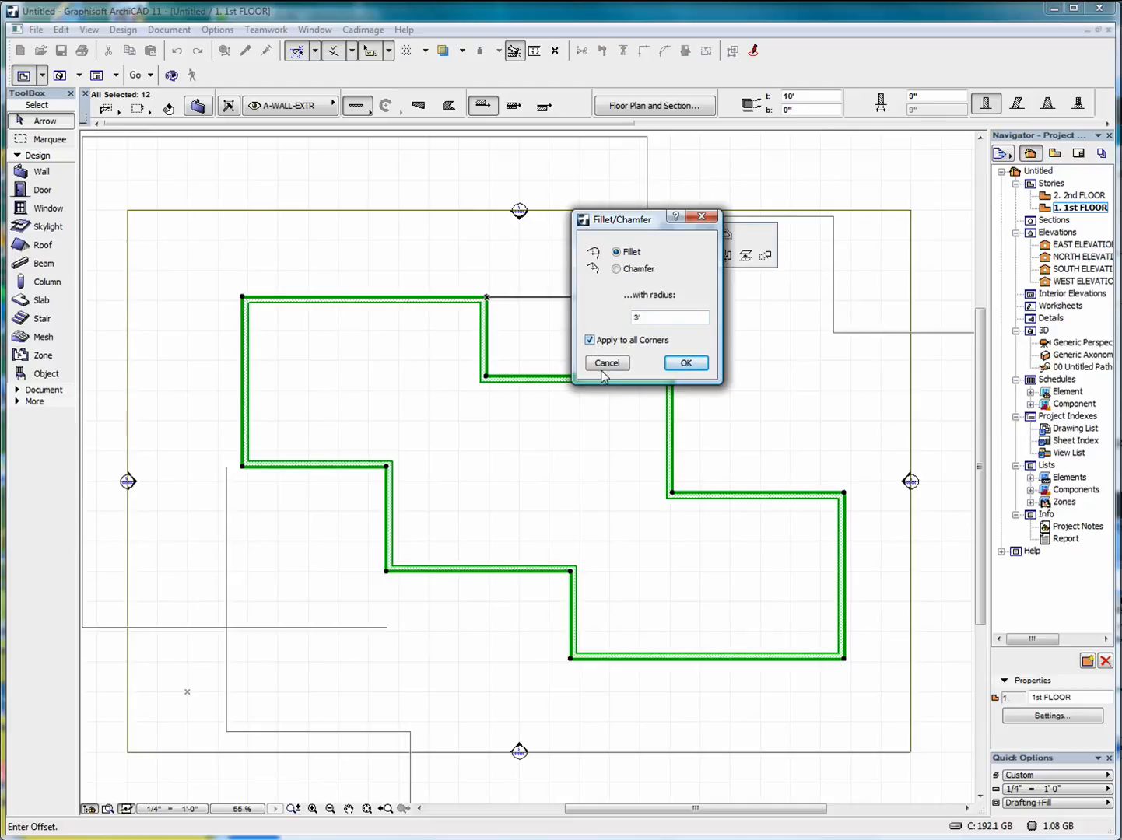
click(686, 364)
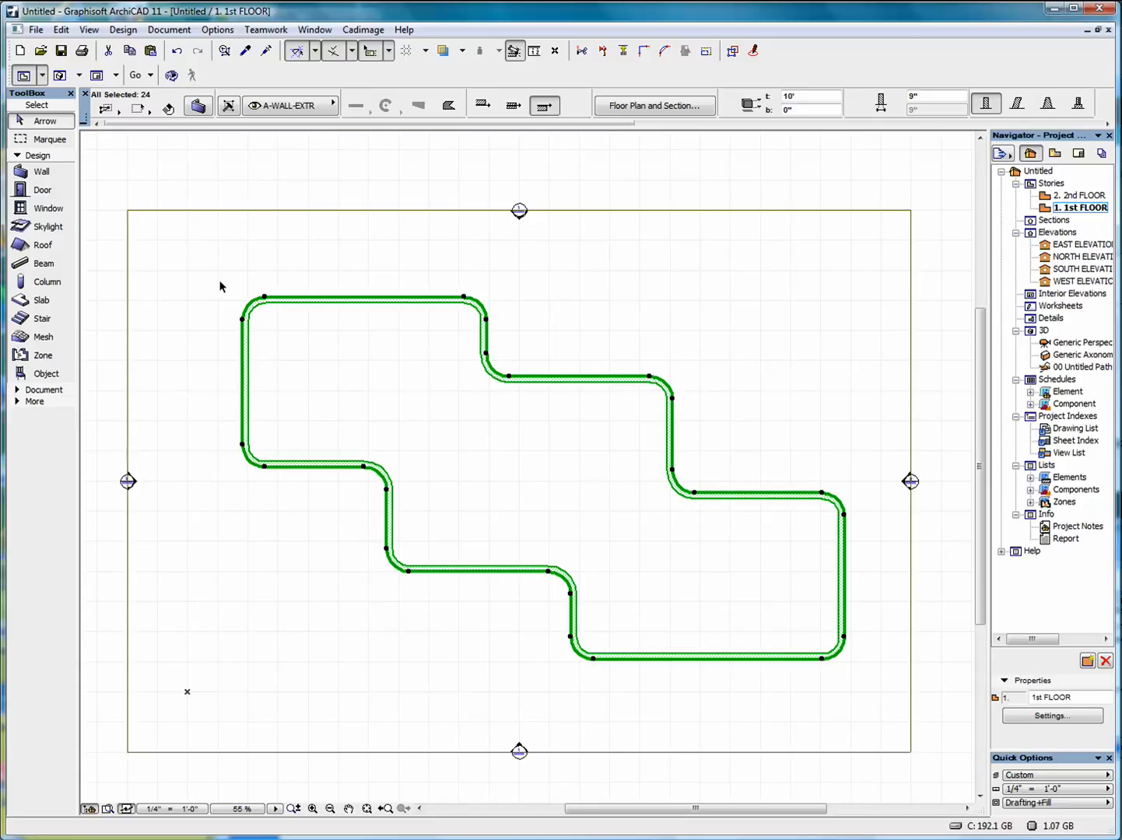
Undo the corner fillets and chamfer the selected stepped perimeter with a value of 5, starting from the uppermost wall's right corner
key(ctrl+z)
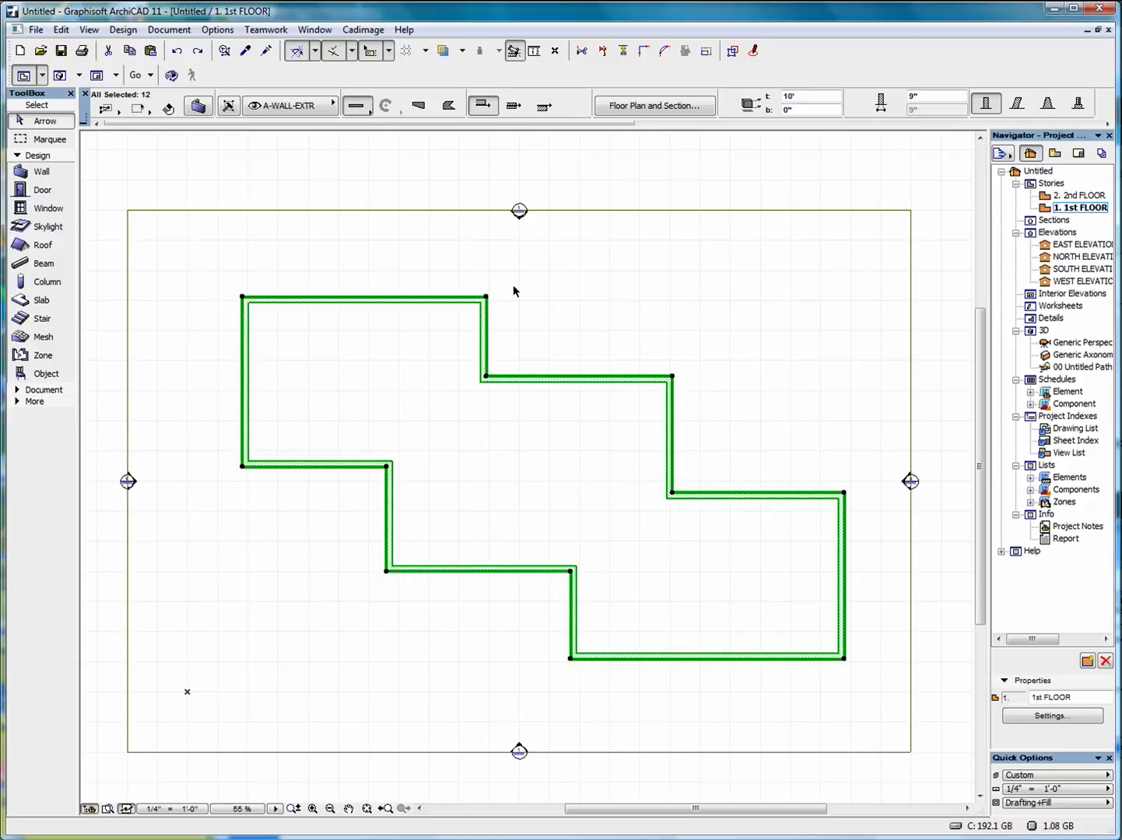
click(486, 298)
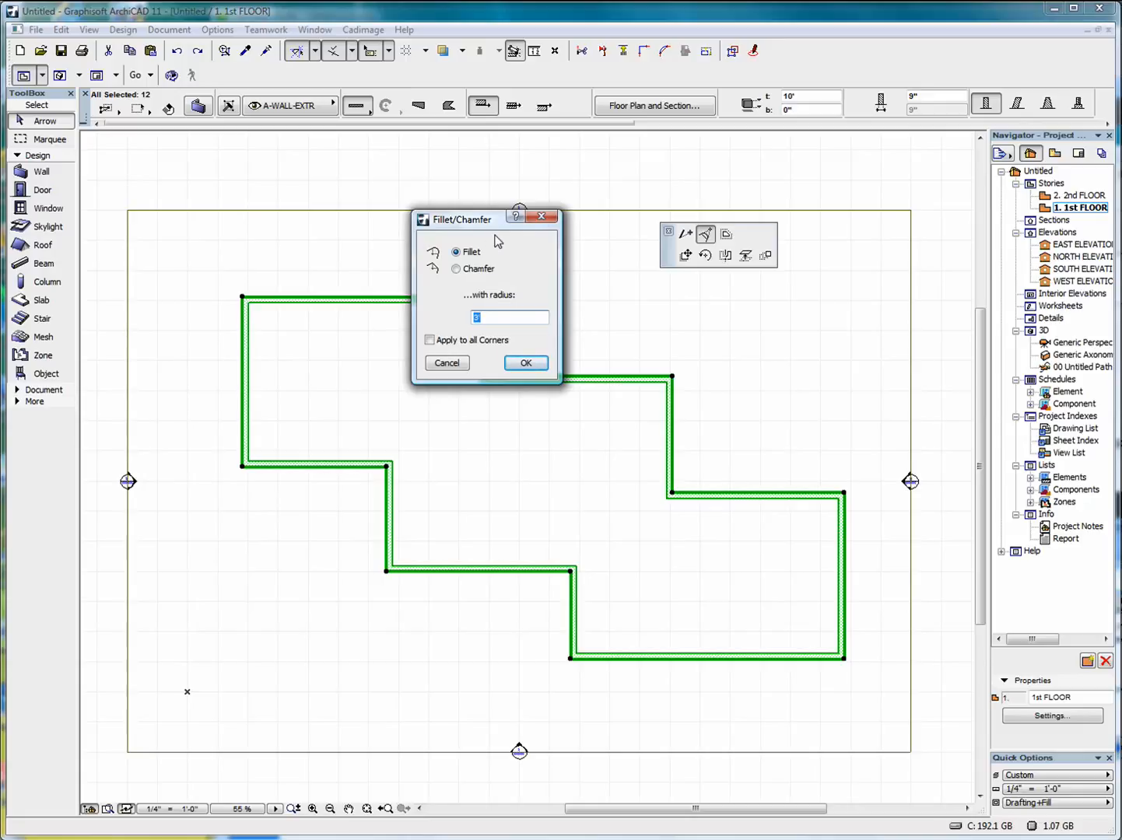
click(456, 270)
text(5)
click(526, 363)
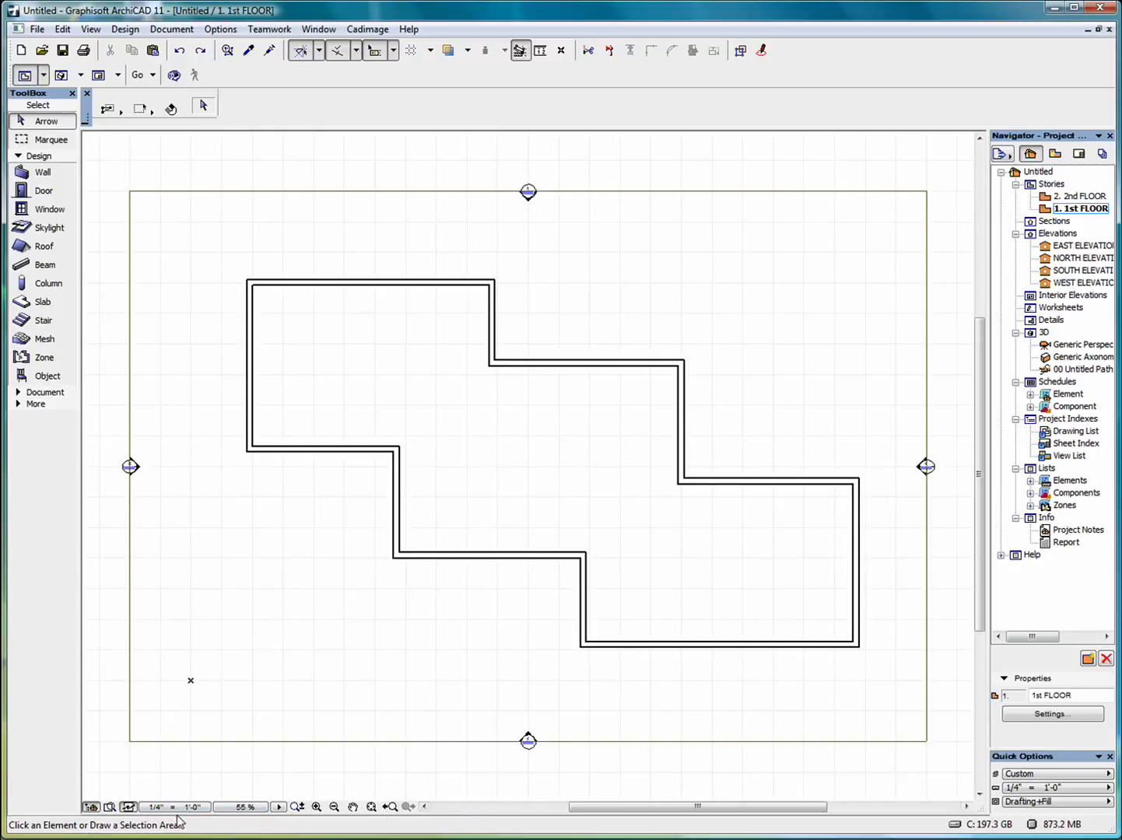
Toggle the Navigator off and on, and shift the plan slightly with the Navigator Preview shown temporarily
click(91, 807)
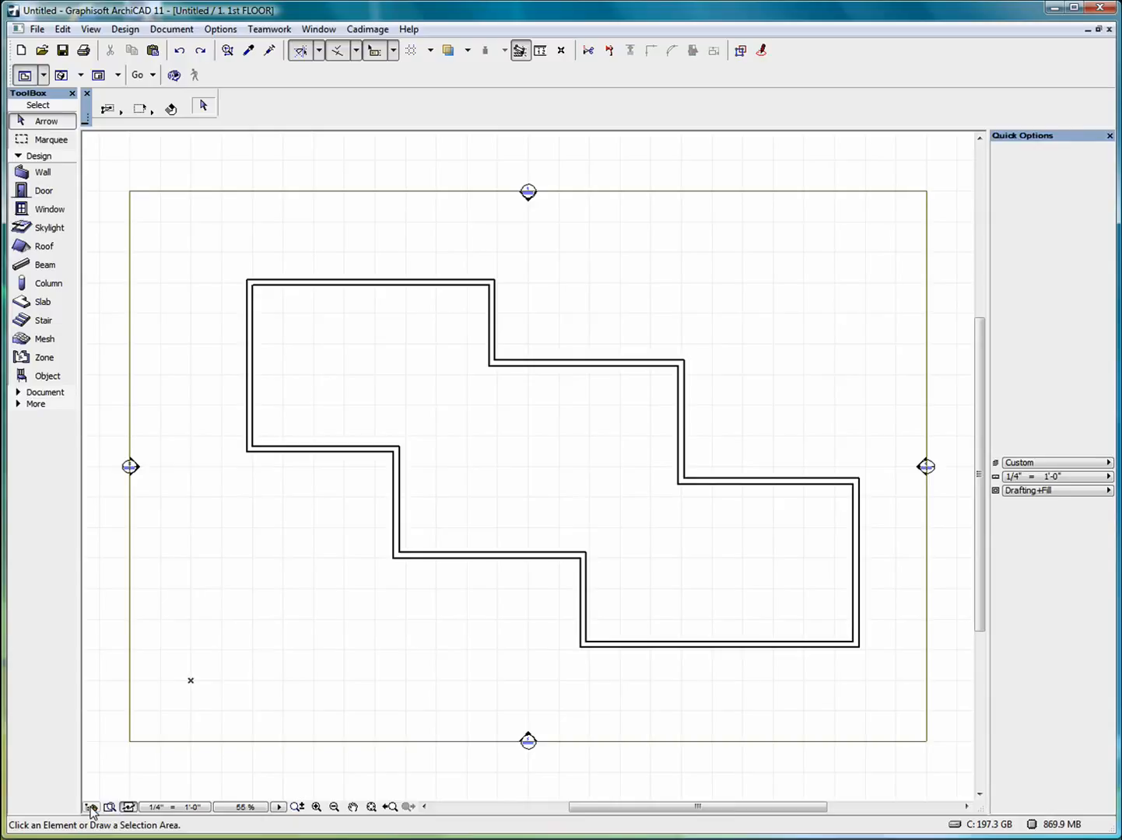
click(90, 808)
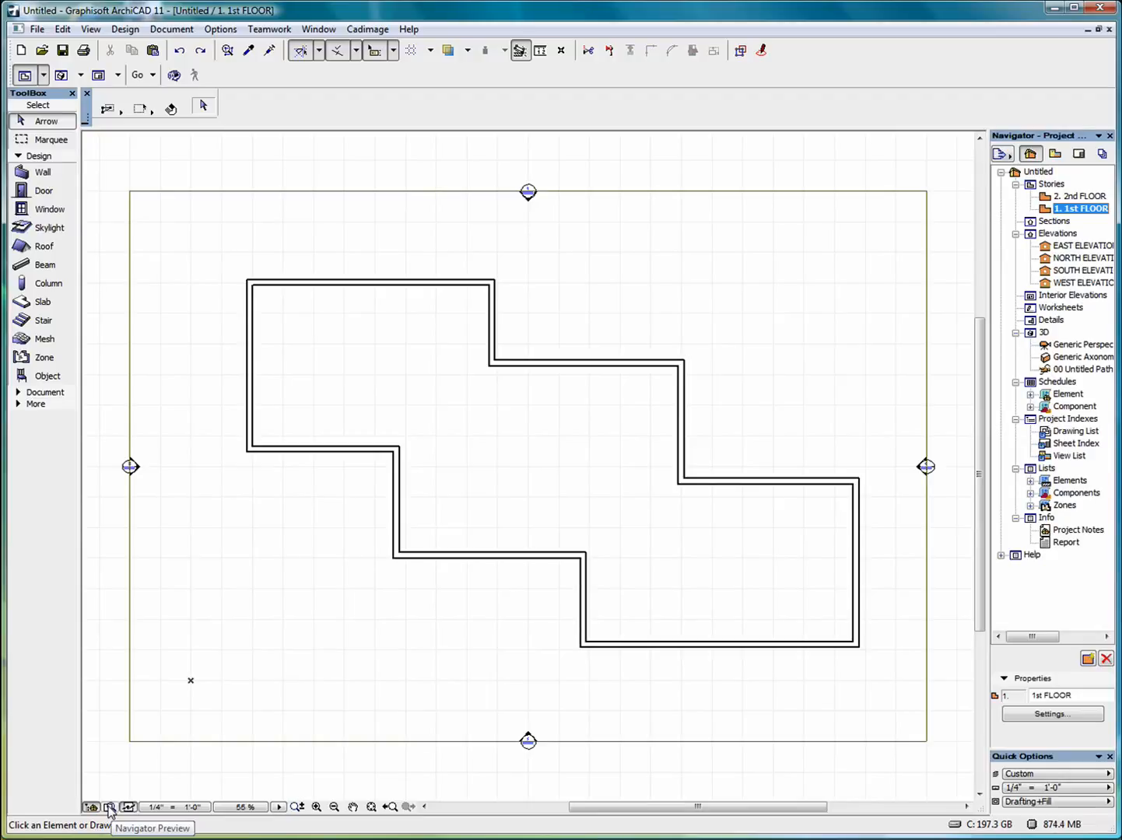
click(110, 808)
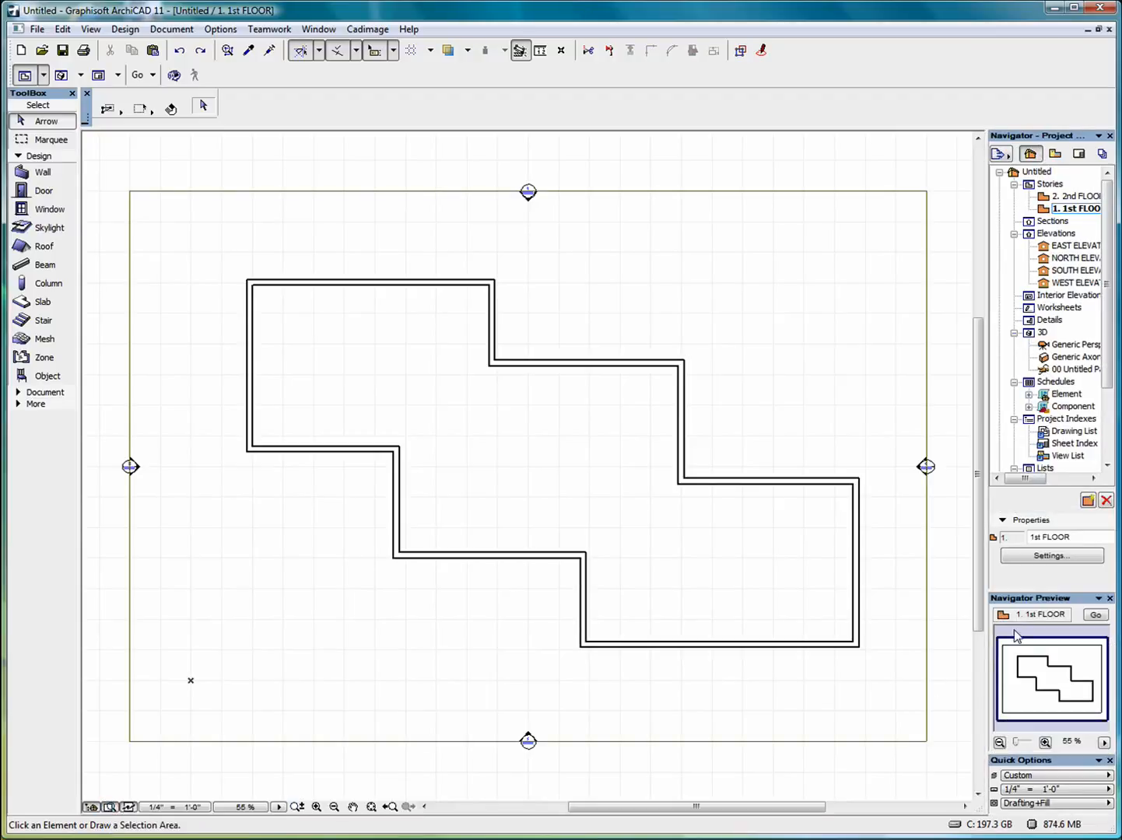
mouse_move(1052, 681)
mouse_down()
mouse_move(1061, 669)
mouse_move(1042, 690)
mouse_move(1070, 704)
mouse_move(1055, 672)
mouse_move(1057, 689)
mouse_move(1063, 671)
mouse_move(1045, 693)
mouse_move(1051, 682)
mouse_up()
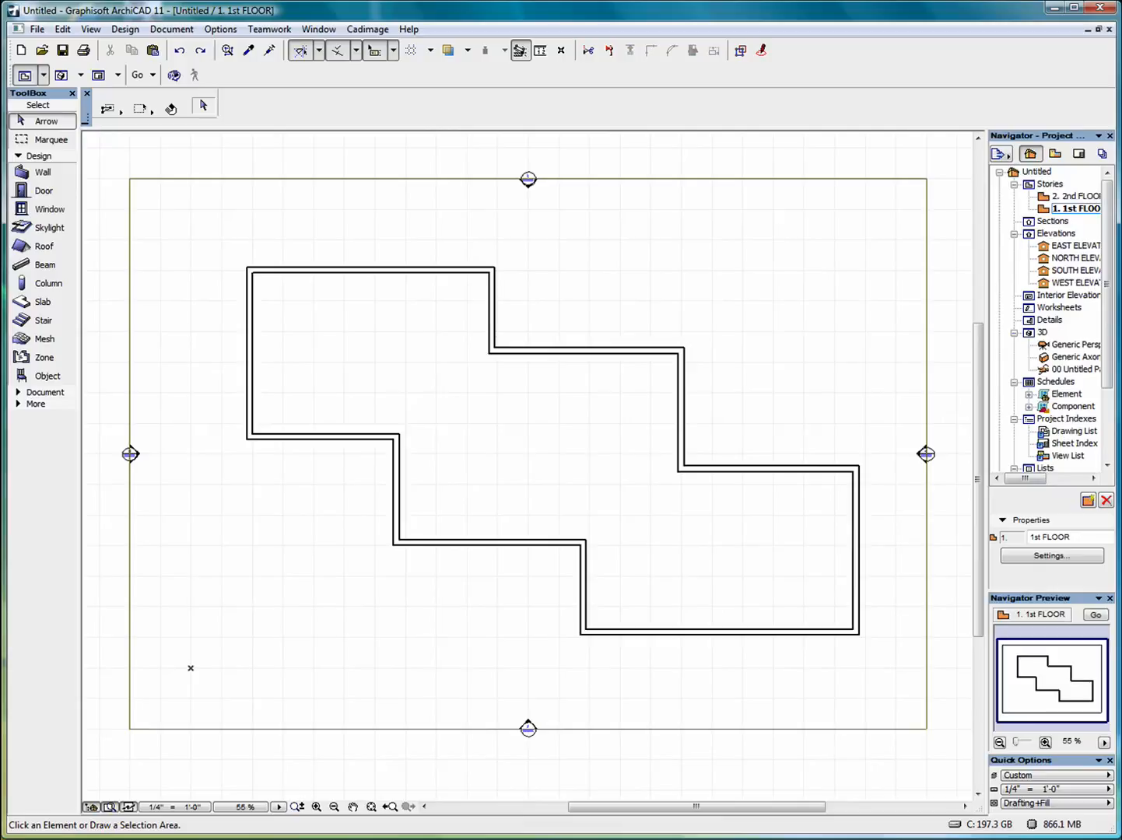
click(111, 806)
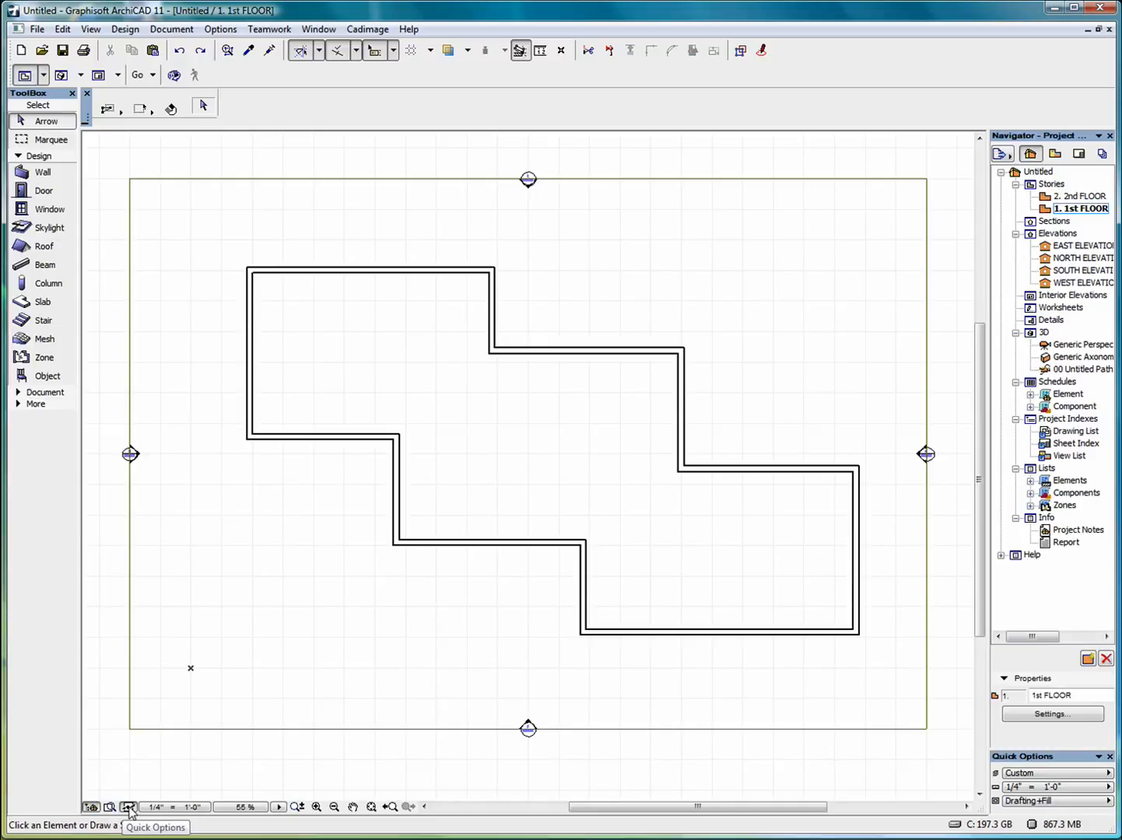
Toggle the Quick Options palette and review the floor plan scale settings, keeping 1/4" = 1'-0"
click(128, 807)
click(129, 807)
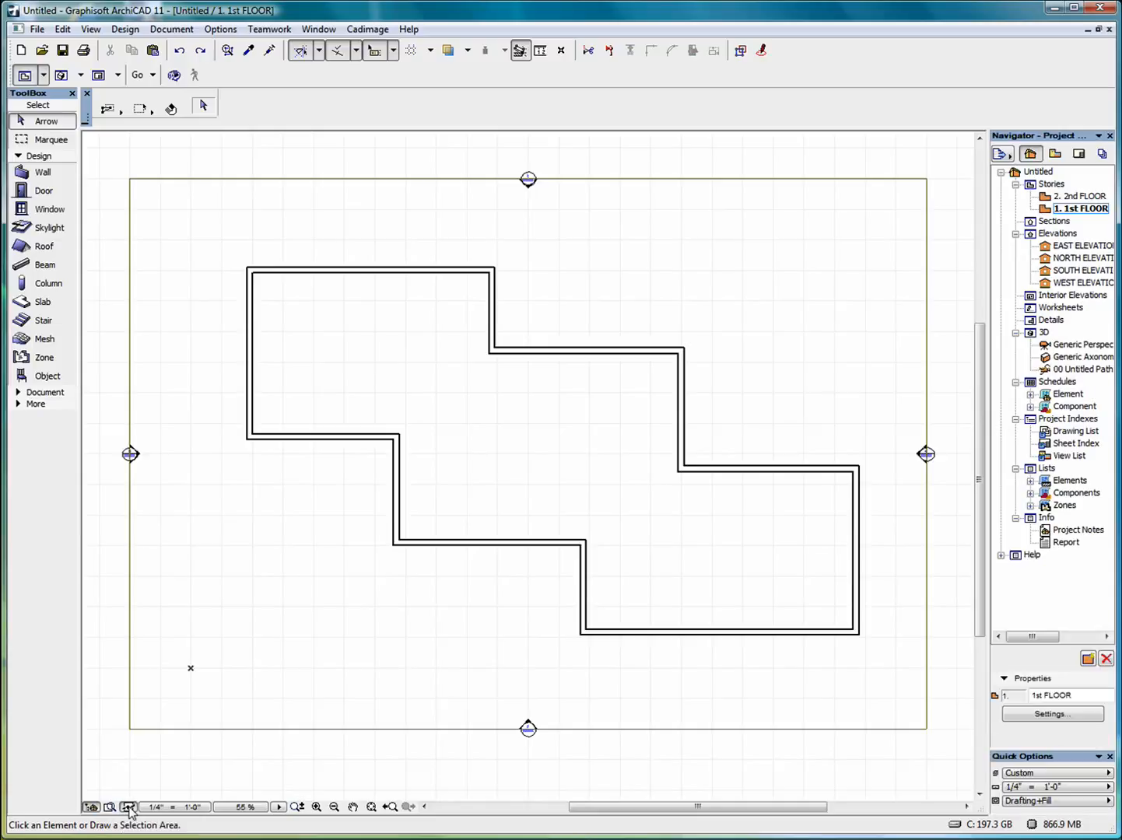
click(178, 808)
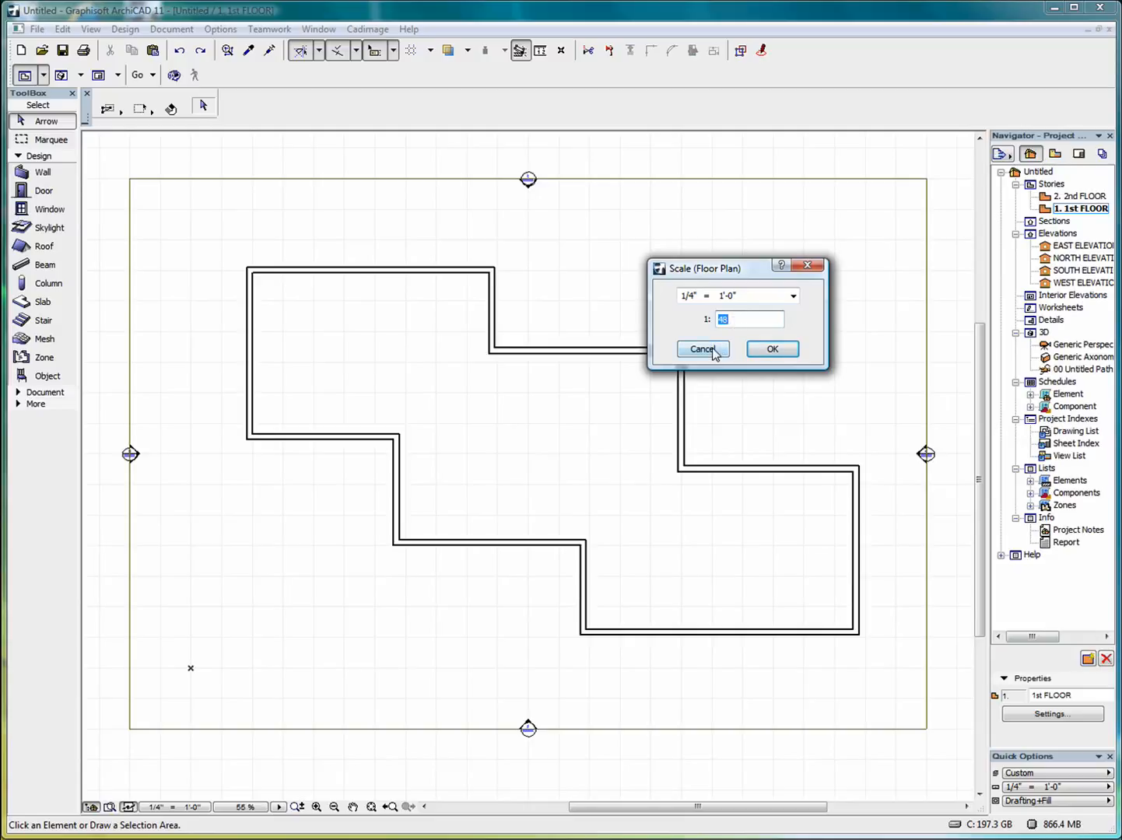
click(773, 350)
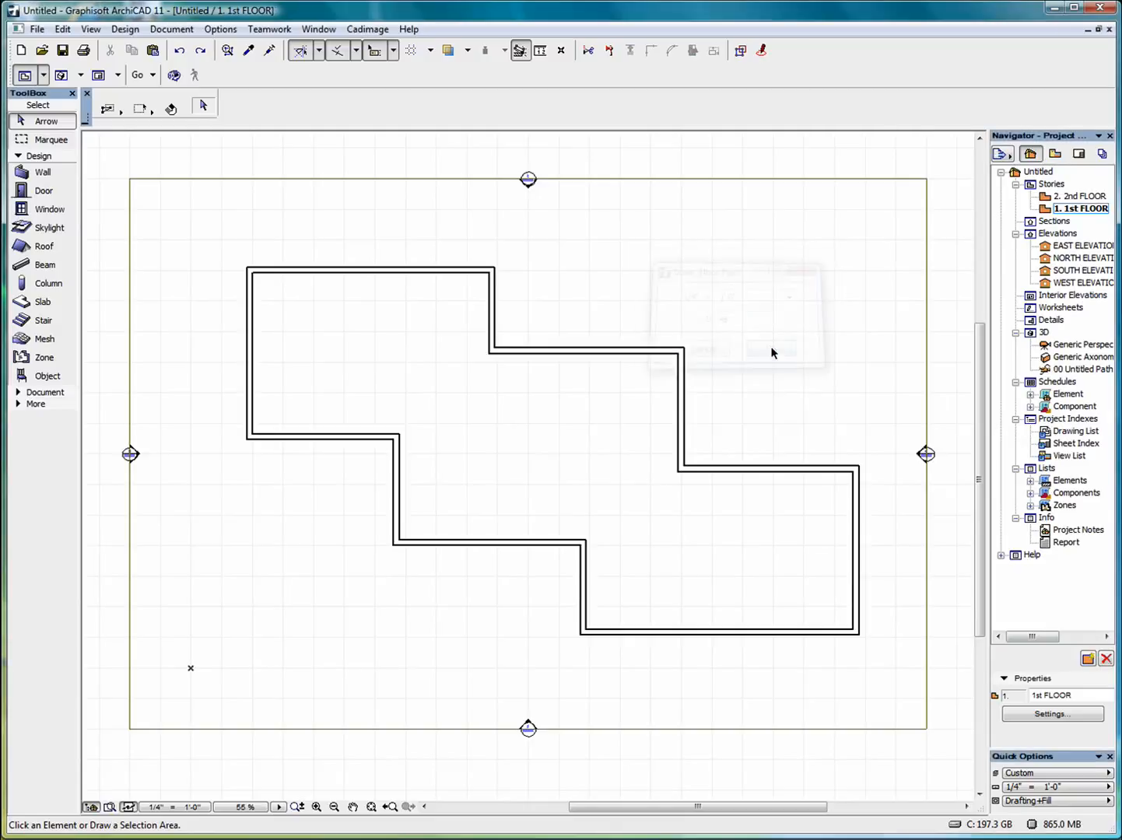
Zoom the floor plan to 100 % and review the available zoom options
click(243, 809)
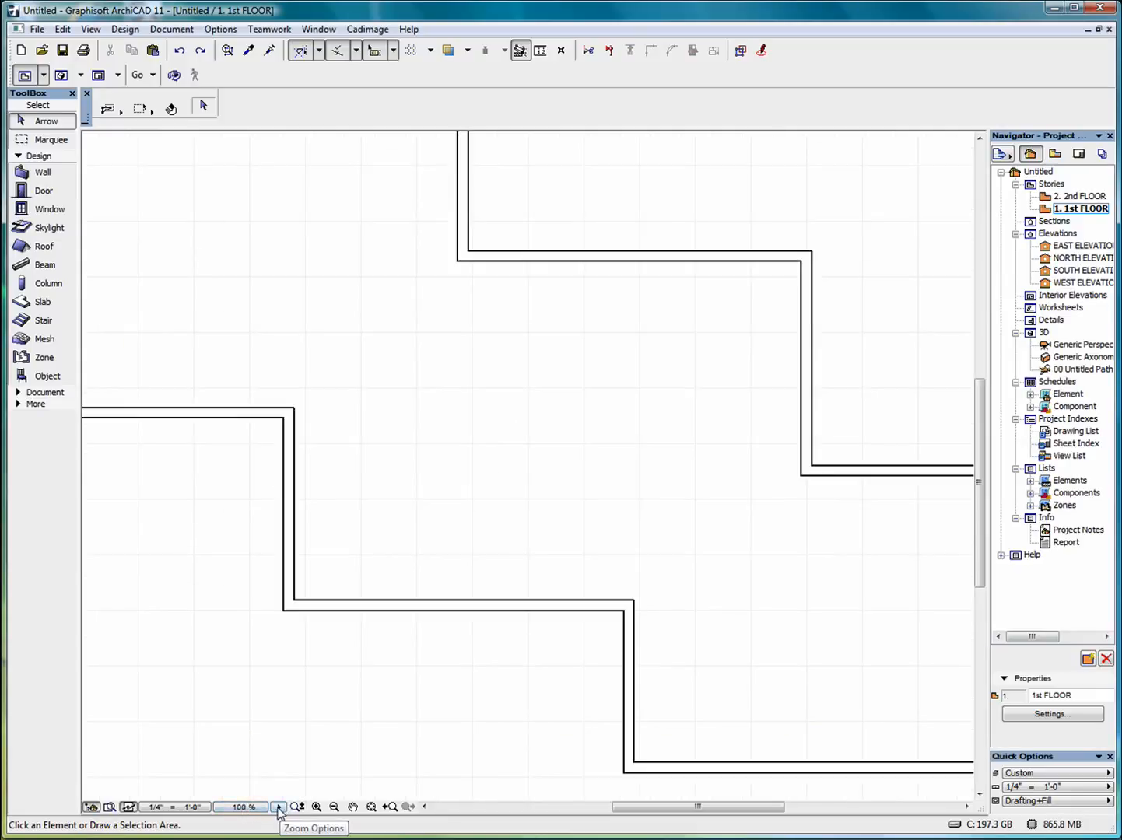
click(278, 809)
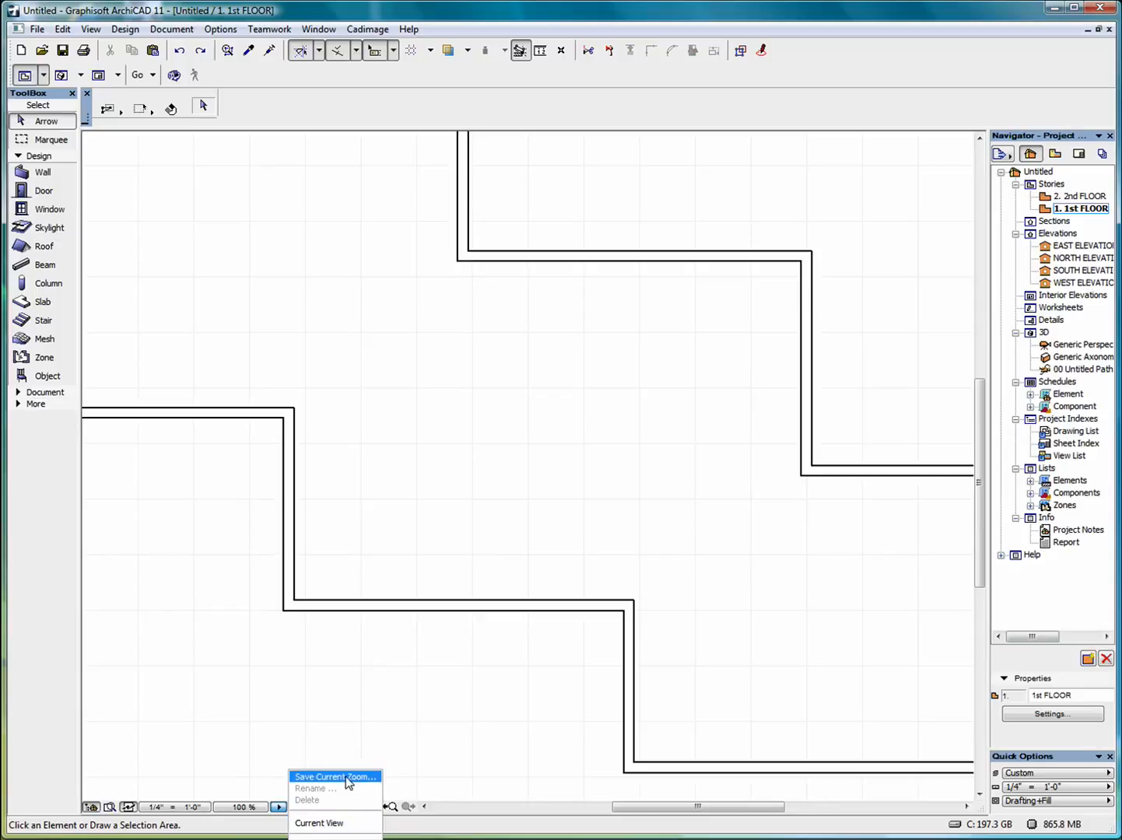
click(253, 810)
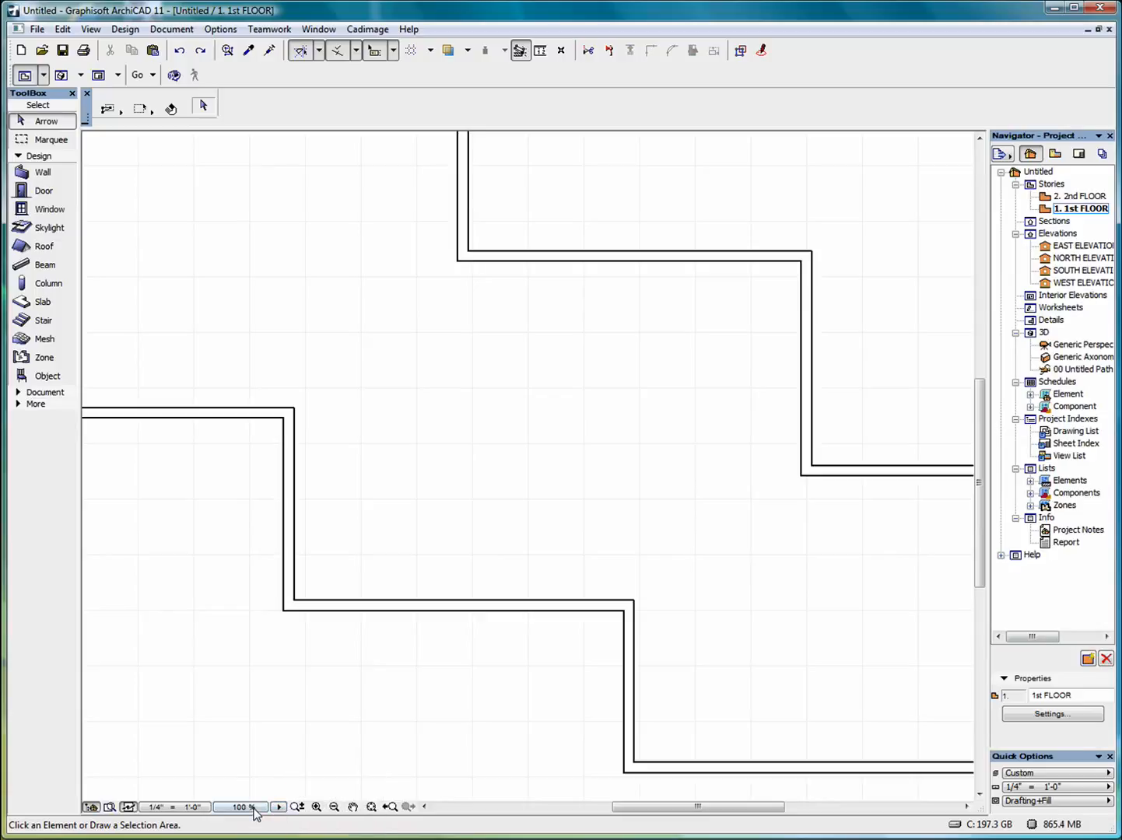
Zoom in and out of the floor plan continuously with the dynamic zoom
click(297, 808)
drag(181, 306, 333, 516)
scroll(188, 286, up, 4)
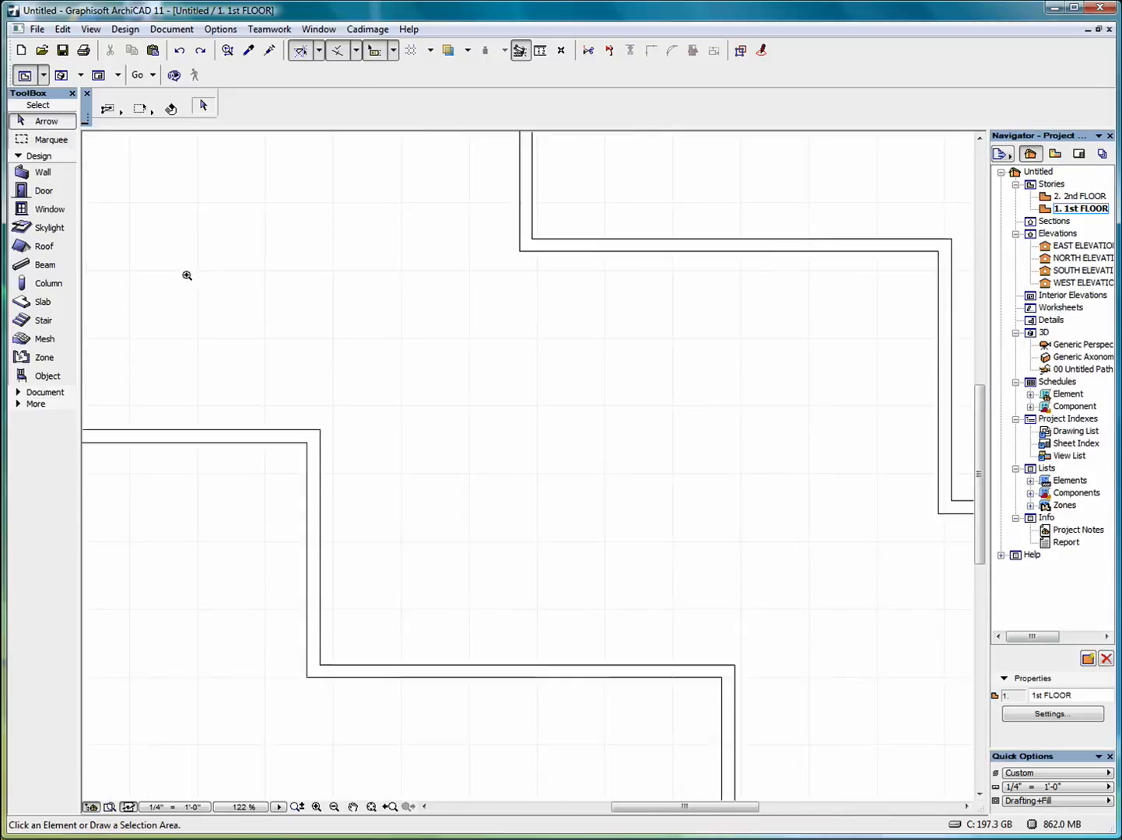
scroll(218, 321, down, 3)
scroll(194, 301, up, 5)
scroll(233, 326, down, 7)
scroll(233, 319, up, 5)
scroll(297, 320, down, 2)
scroll(266, 260, down, 5)
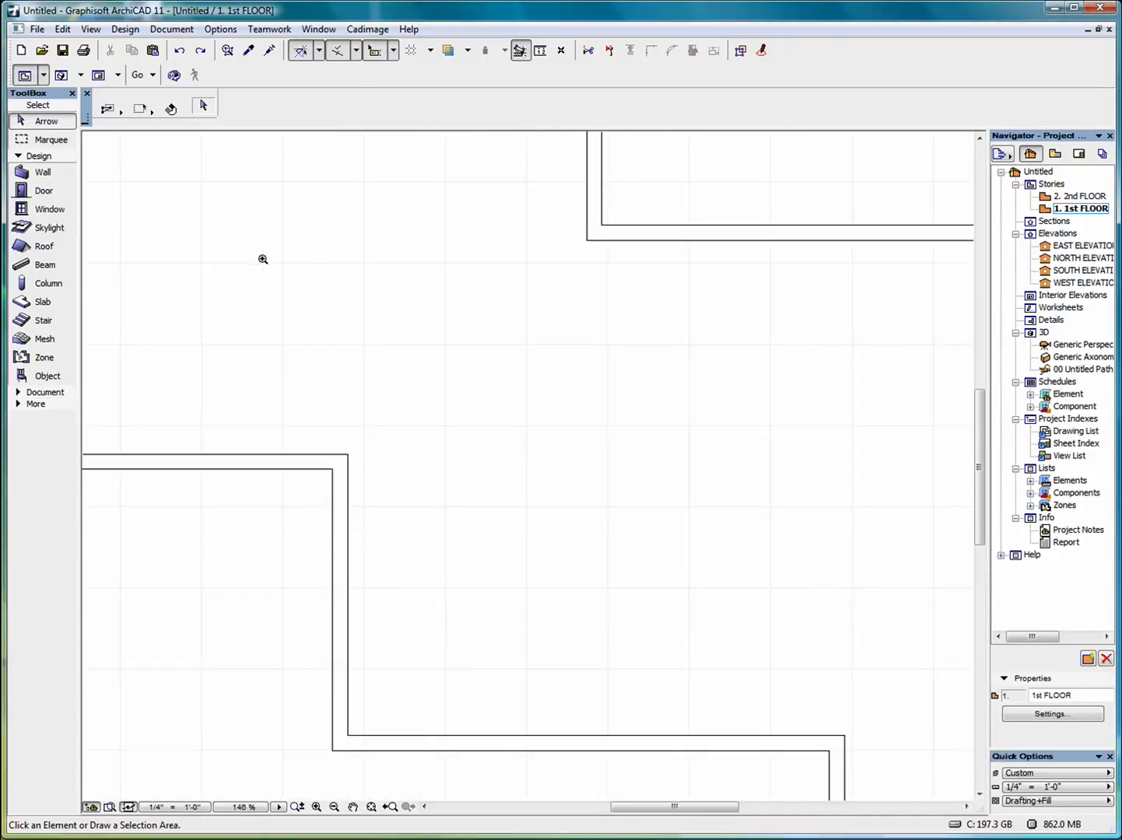
scroll(295, 316, up, 5)
scroll(287, 303, up, 5)
scroll(491, 506, down, 10)
scroll(378, 391, up, 8)
scroll(526, 269, up, 4)
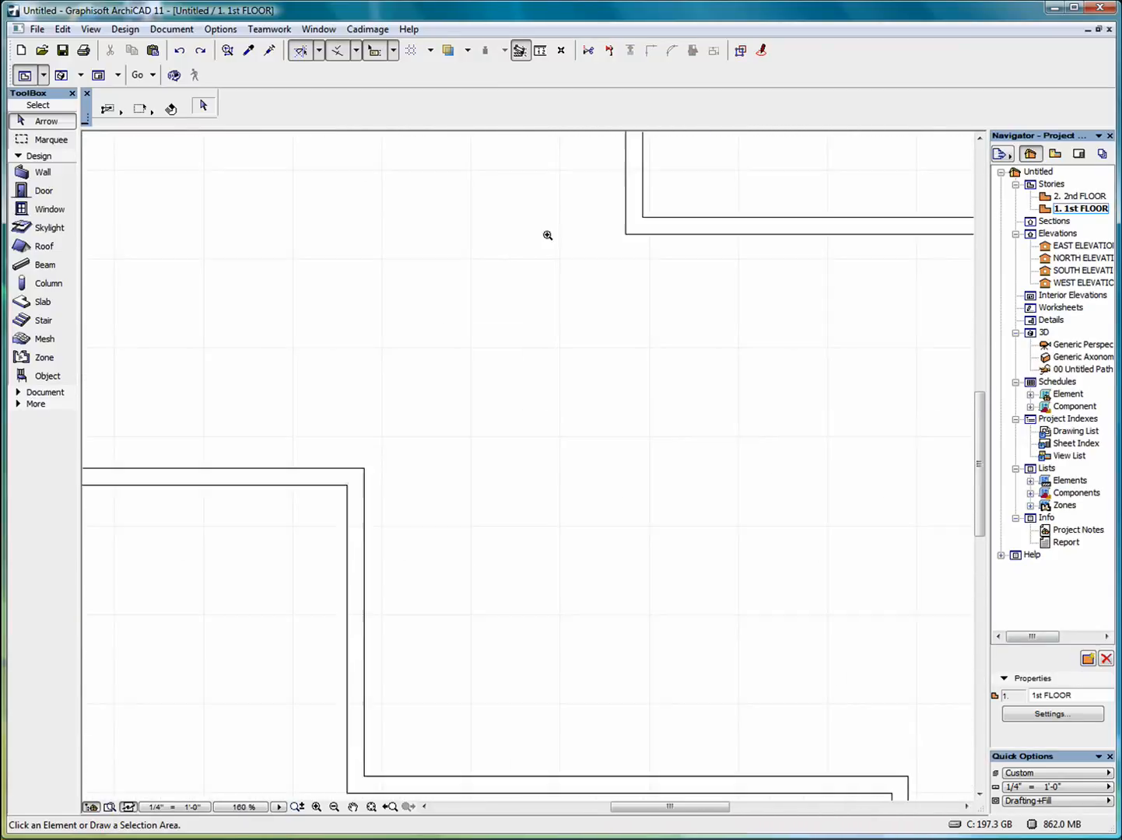
scroll(505, 294, down, 3)
scroll(606, 259, up, 2)
scroll(666, 257, down, 8)
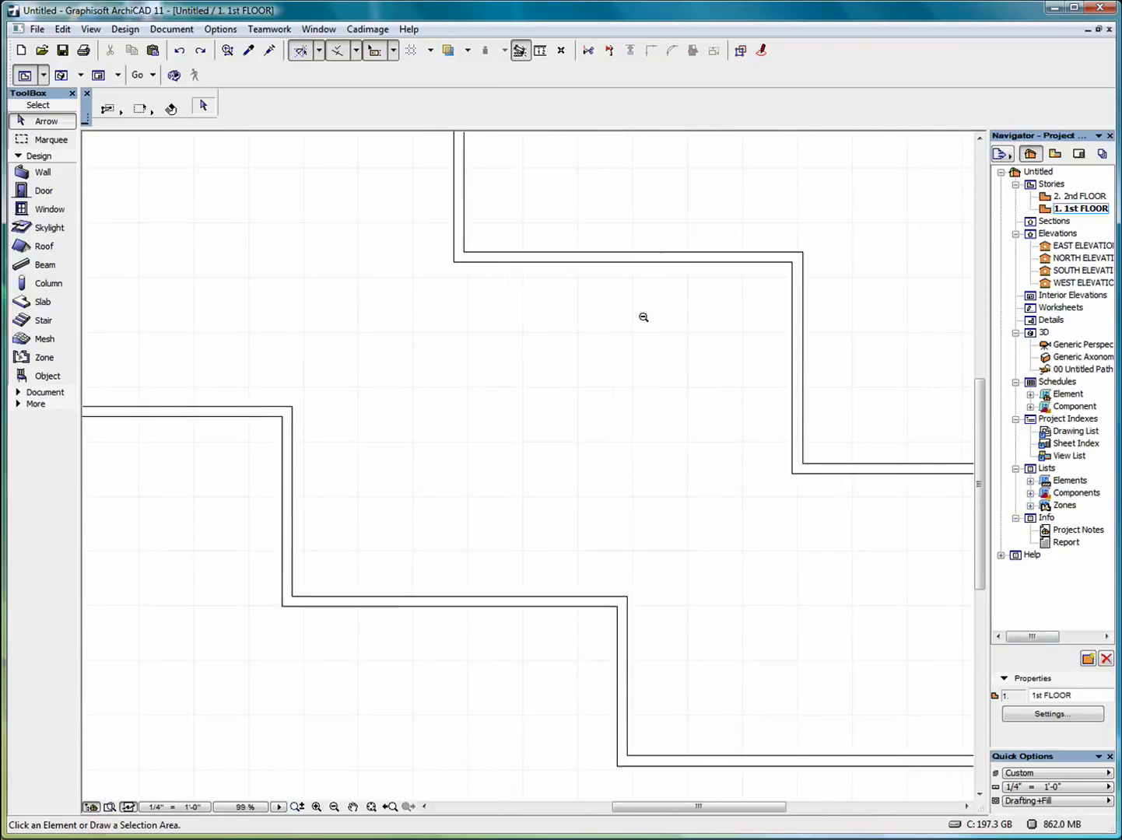
scroll(390, 655, up, 1)
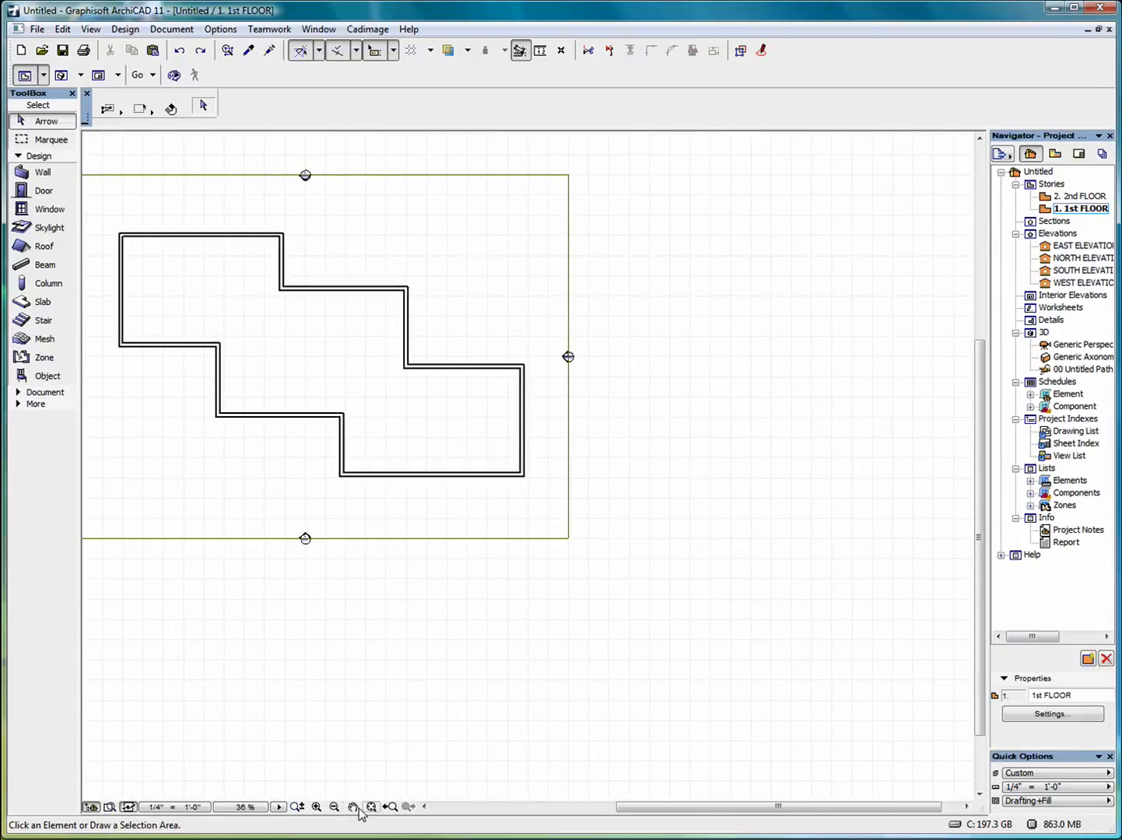
Zoom in on a rectangle around the perimeter's upper-right steps, and zoom back out with a second rectangle
click(316, 808)
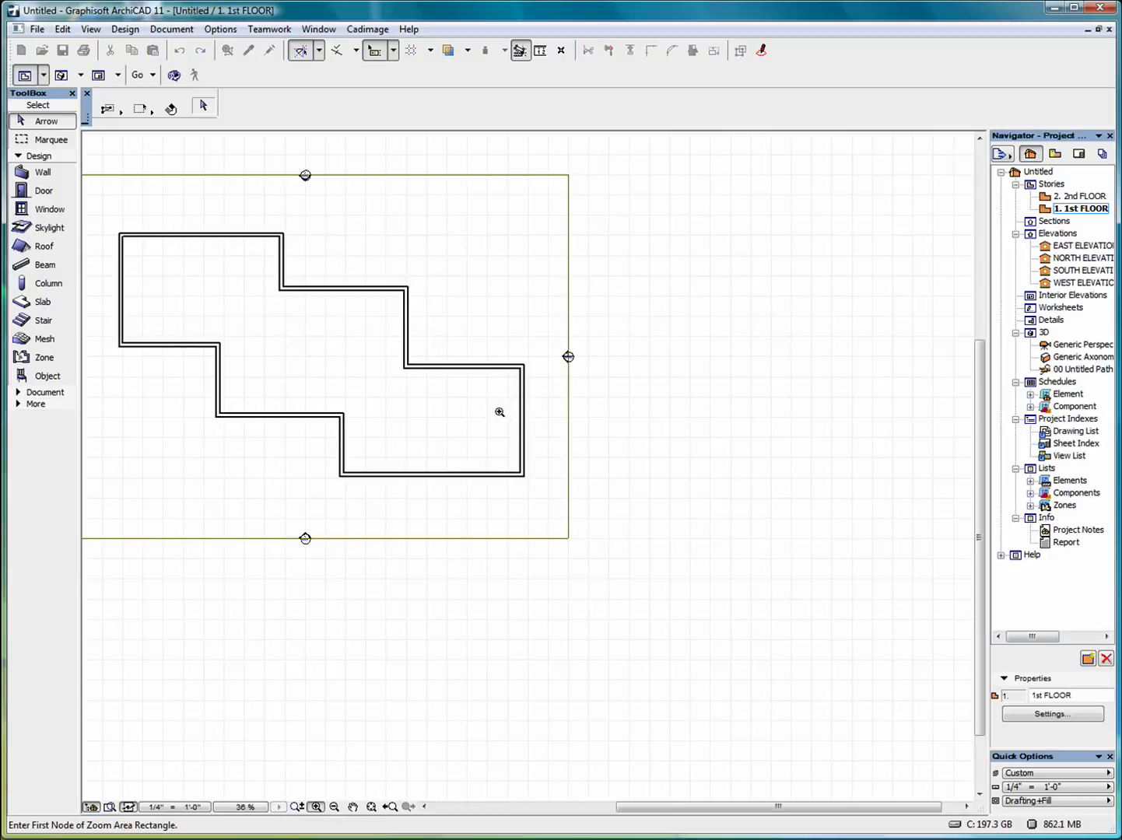
click(336, 248)
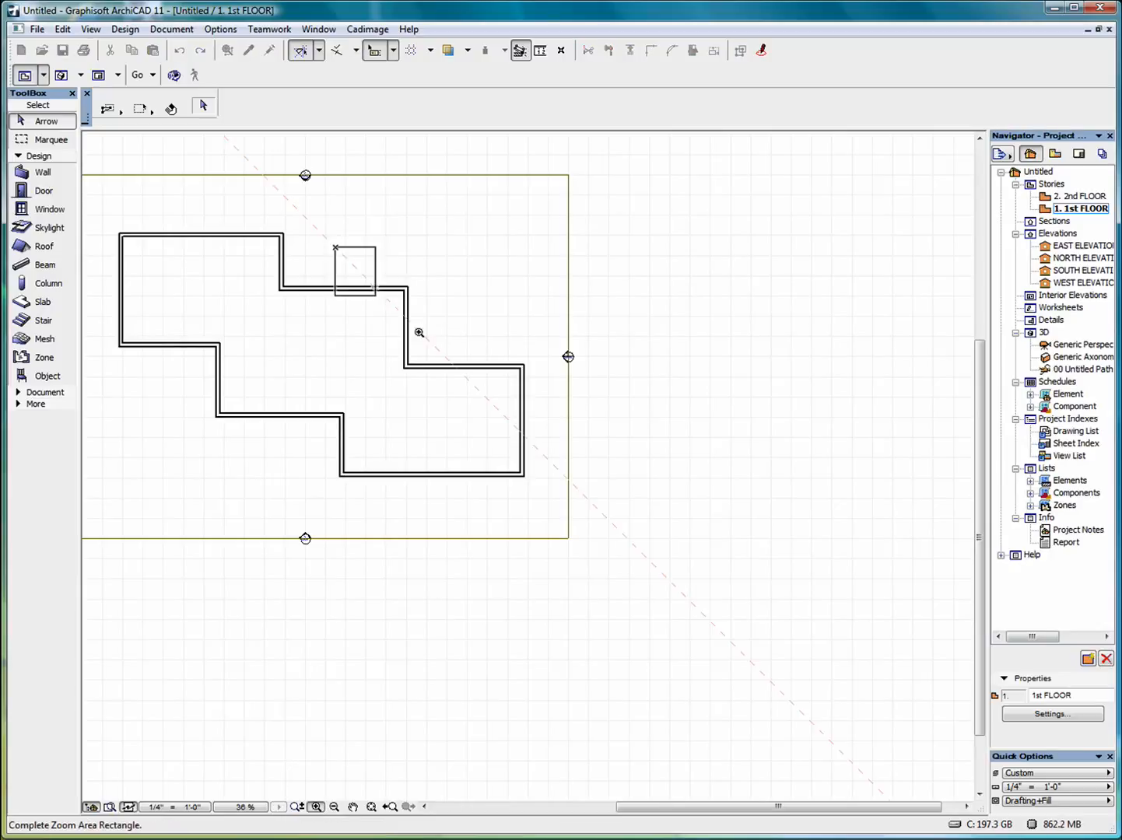
click(554, 417)
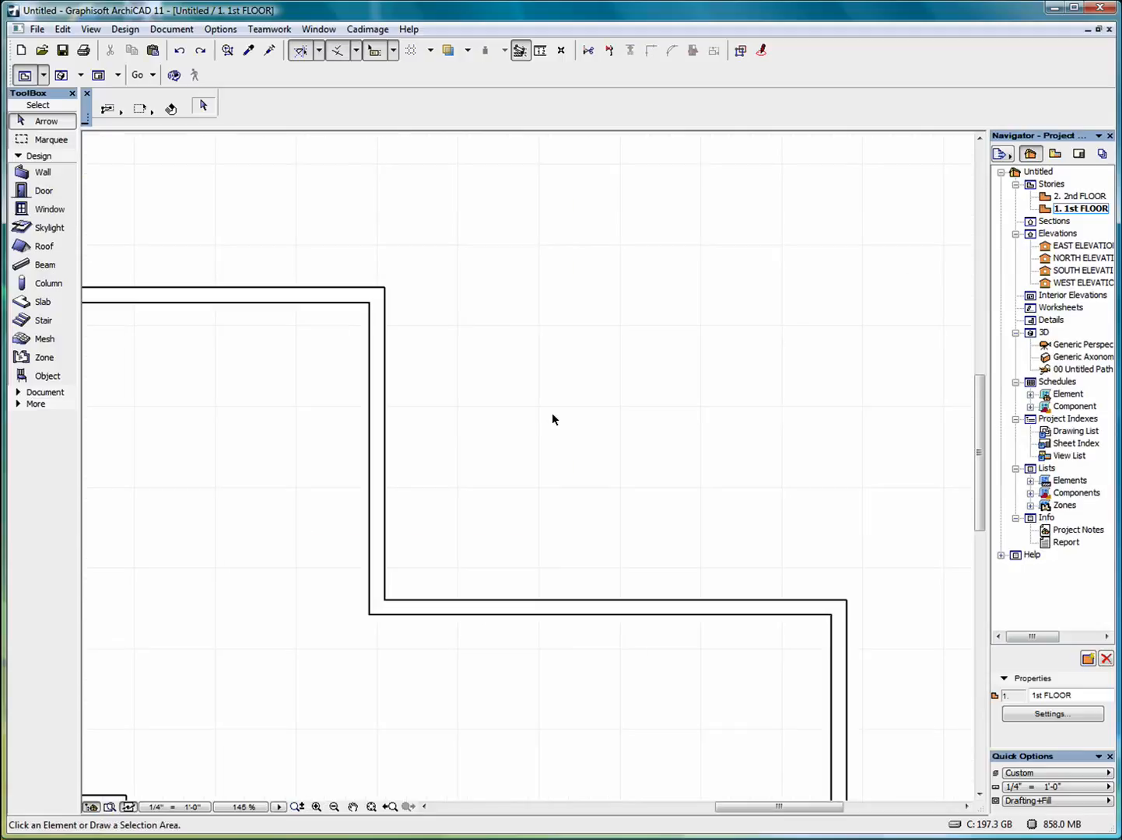
click(334, 807)
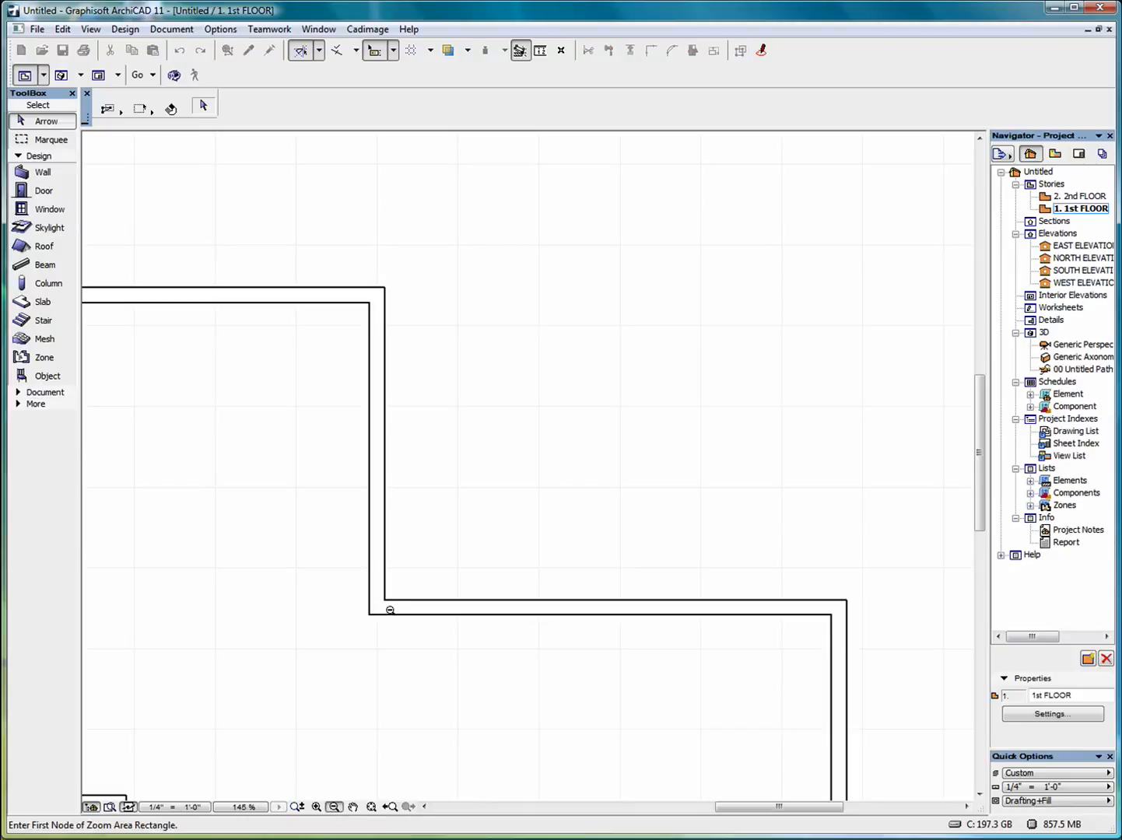
click(292, 418)
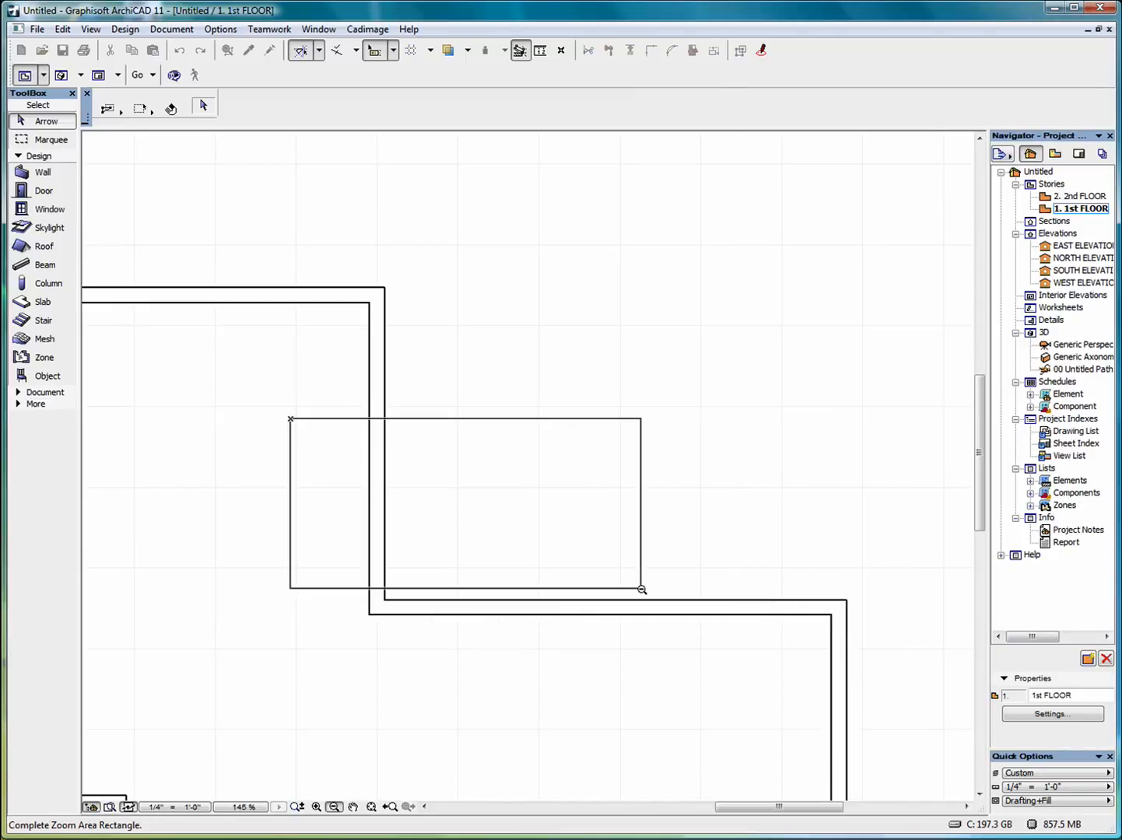
click(642, 590)
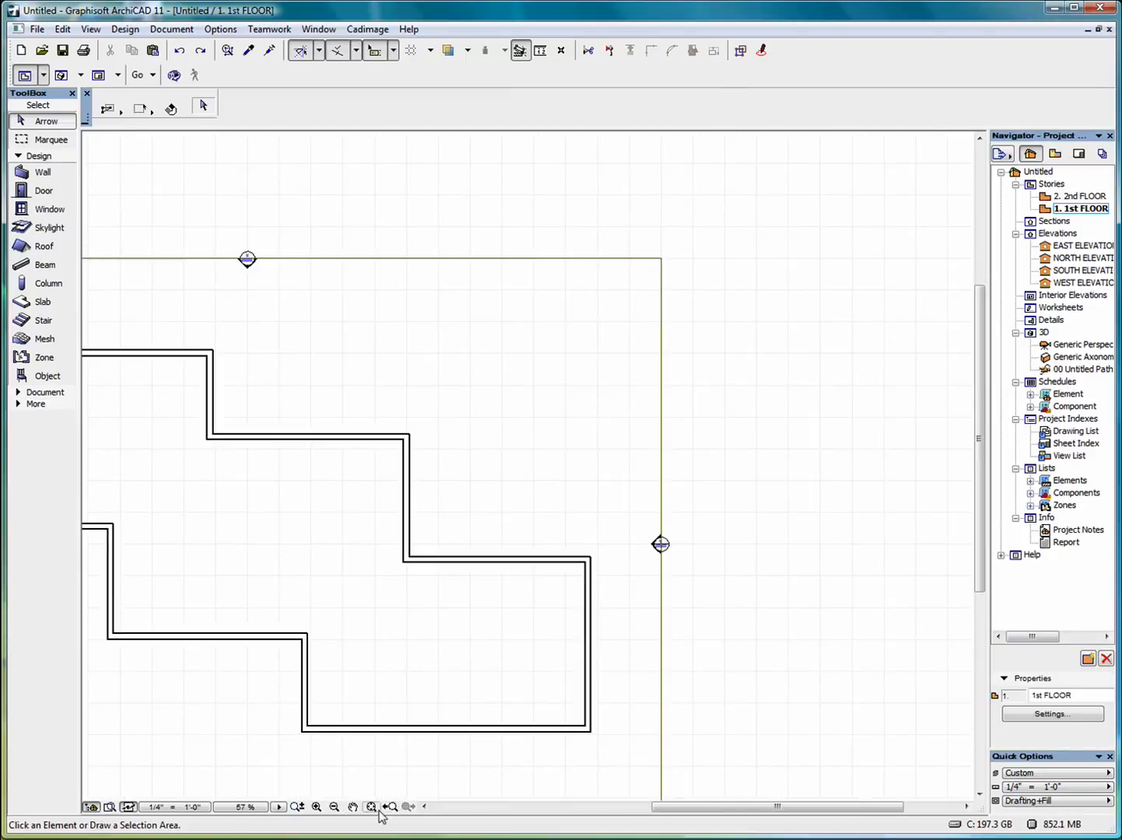
Pan the floor plan until the whole stepped perimeter is in view, and fit the drawing in the window
click(352, 806)
mouse_move(347, 491)
mouse_down()
mouse_move(606, 491)
mouse_move(668, 296)
mouse_move(573, 502)
mouse_move(657, 347)
mouse_move(652, 493)
mouse_move(608, 393)
mouse_move(684, 423)
mouse_move(772, 379)
mouse_move(549, 444)
mouse_move(687, 410)
mouse_move(697, 302)
mouse_move(778, 249)
mouse_move(591, 356)
mouse_move(569, 514)
mouse_move(711, 318)
mouse_move(541, 517)
mouse_move(684, 393)
mouse_move(654, 384)
mouse_move(612, 420)
mouse_move(593, 518)
mouse_move(619, 436)
mouse_move(682, 386)
mouse_up()
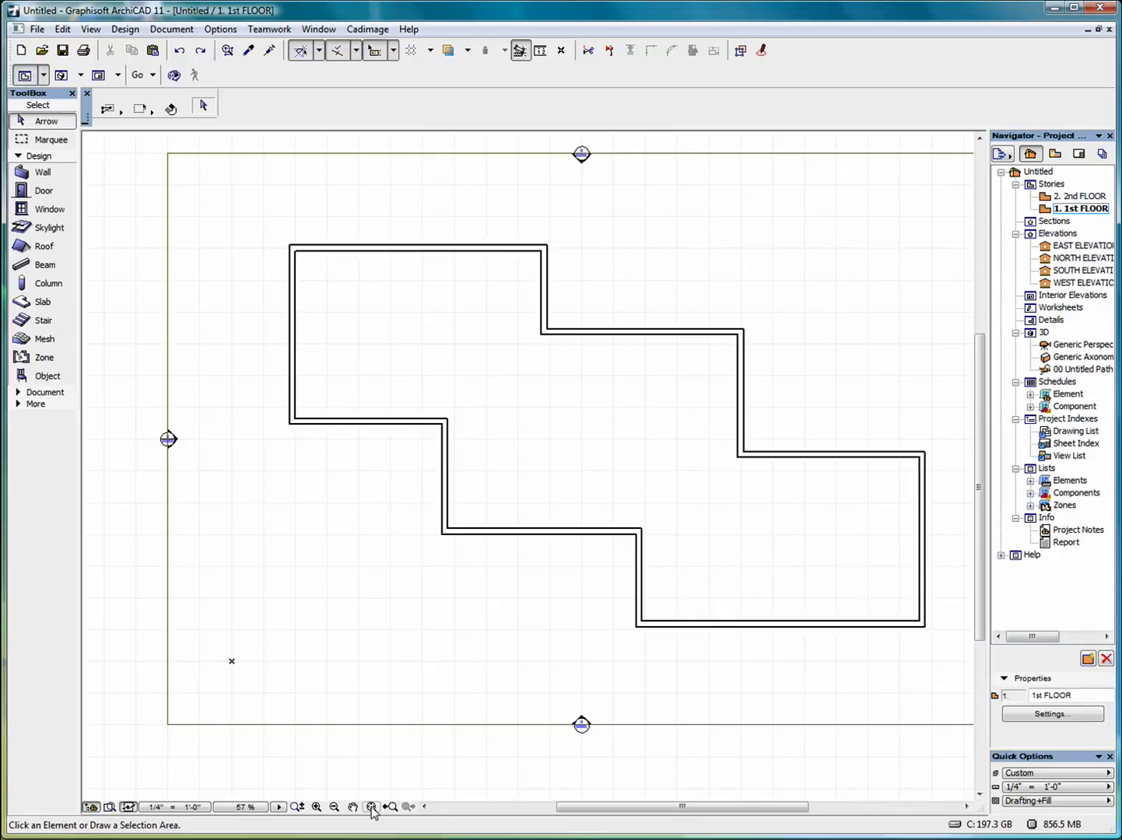
click(372, 807)
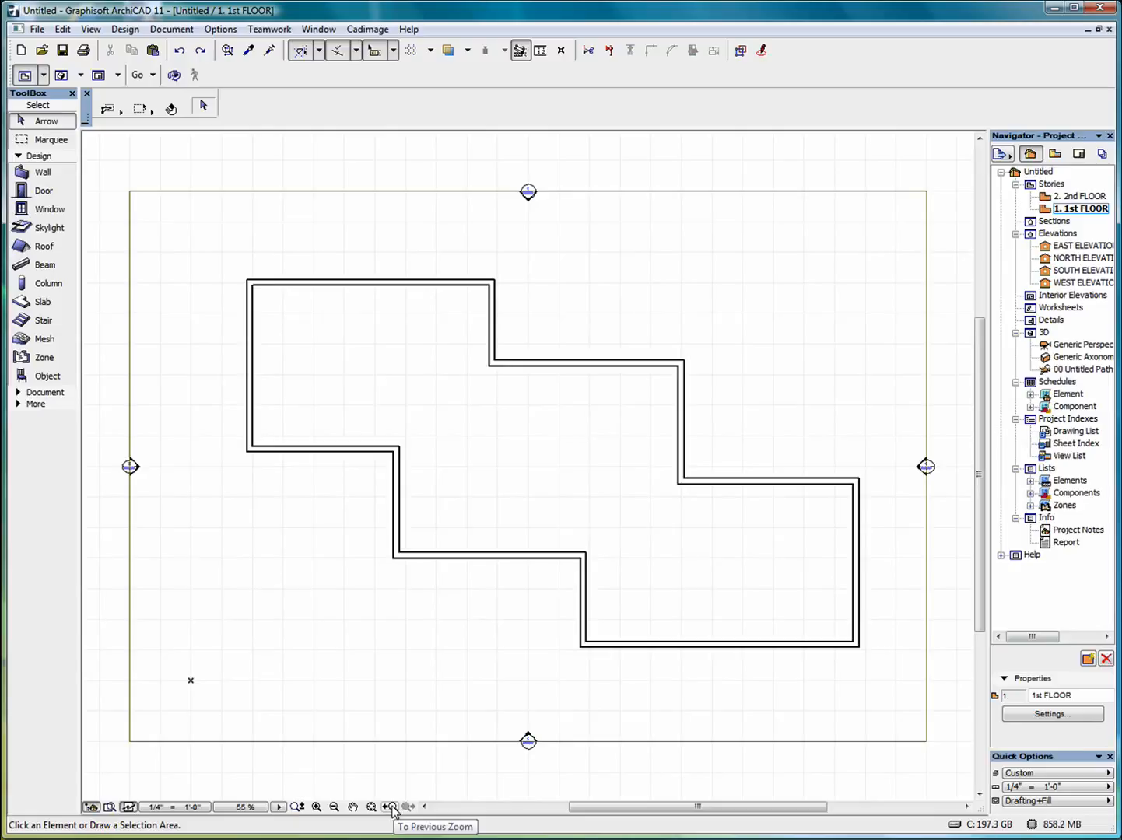
Step back through the previous zooms of the floor plan and forward again to the fitted view
click(391, 807)
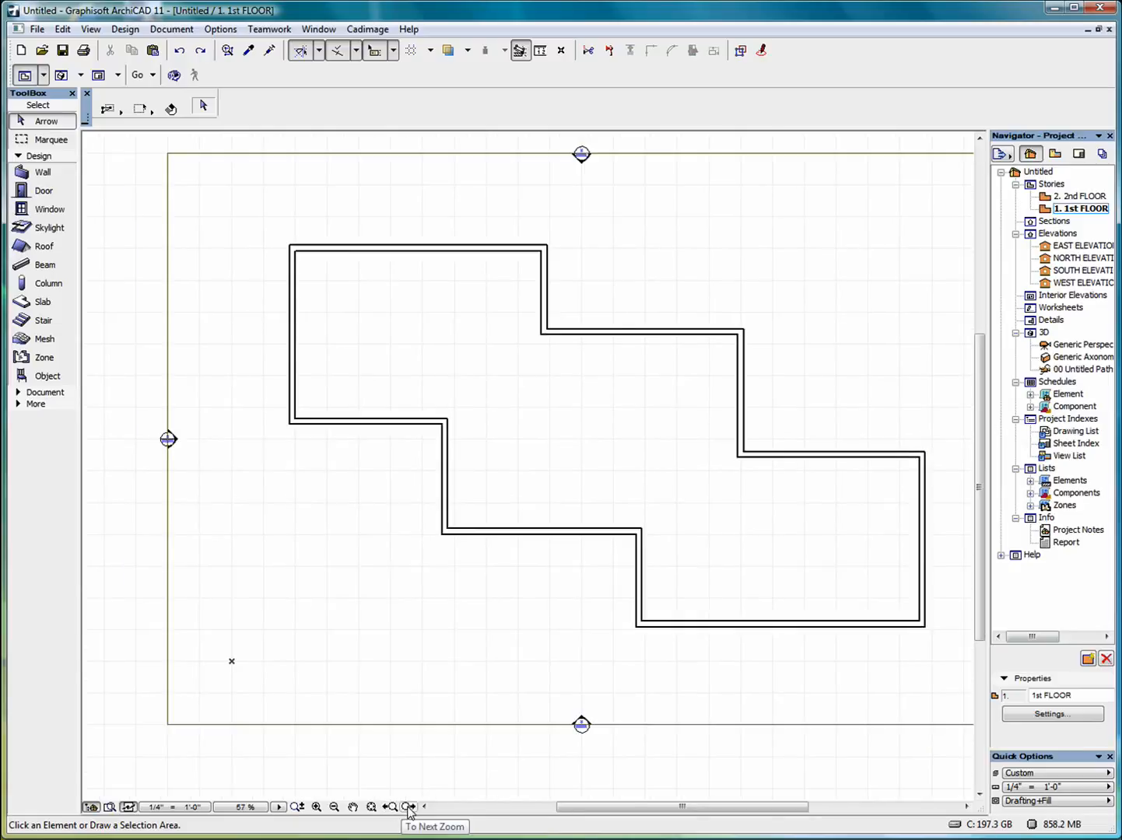
click(391, 808)
click(390, 808)
click(391, 808)
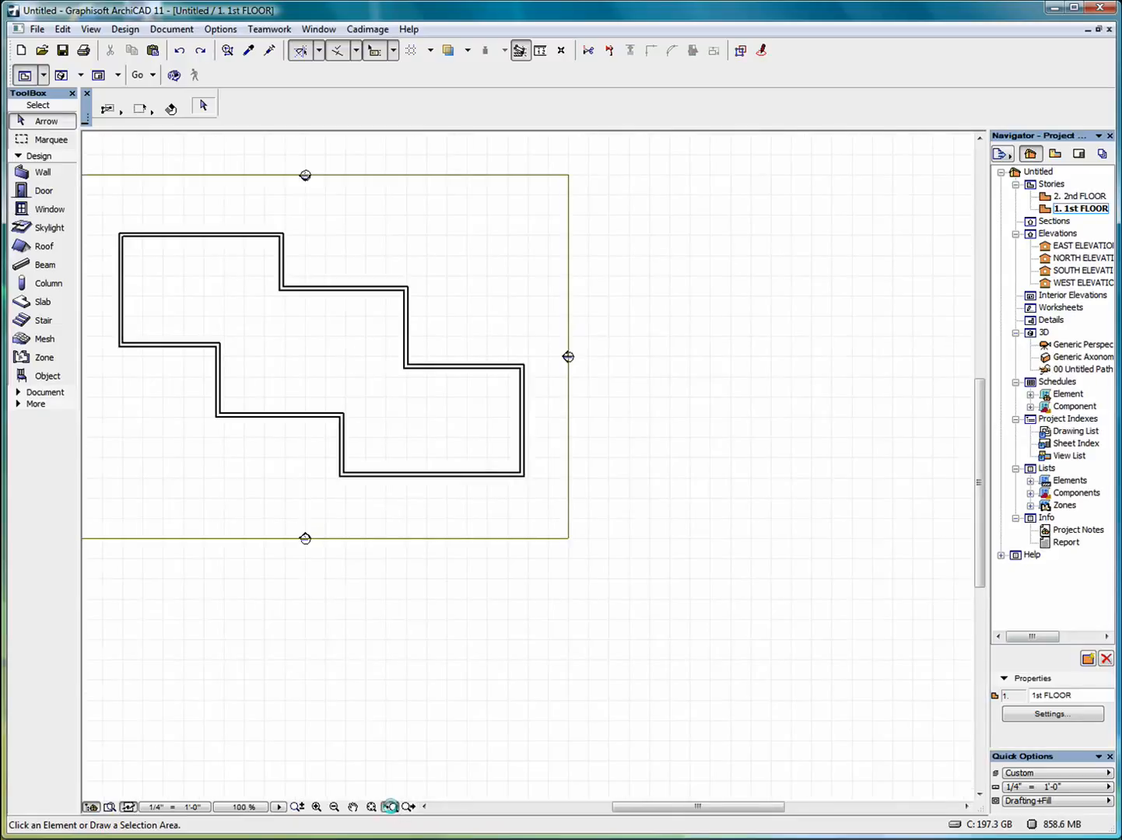
click(392, 808)
click(391, 809)
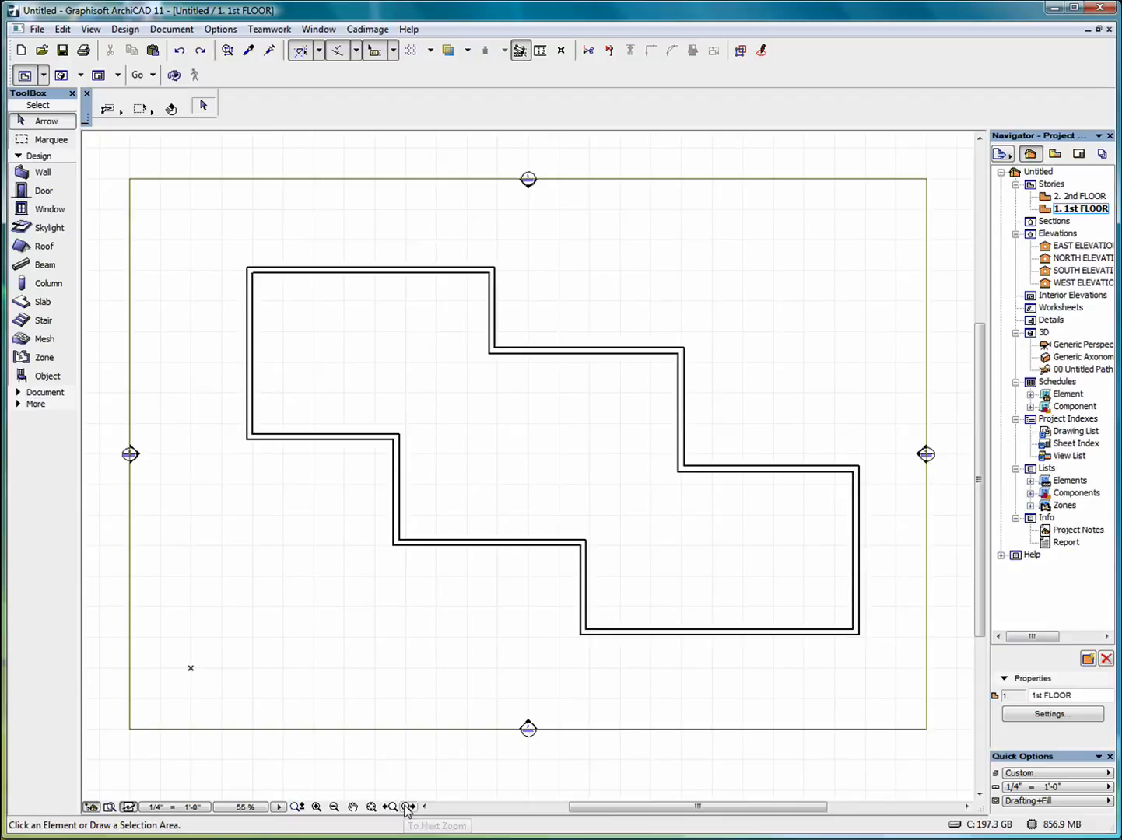
click(409, 809)
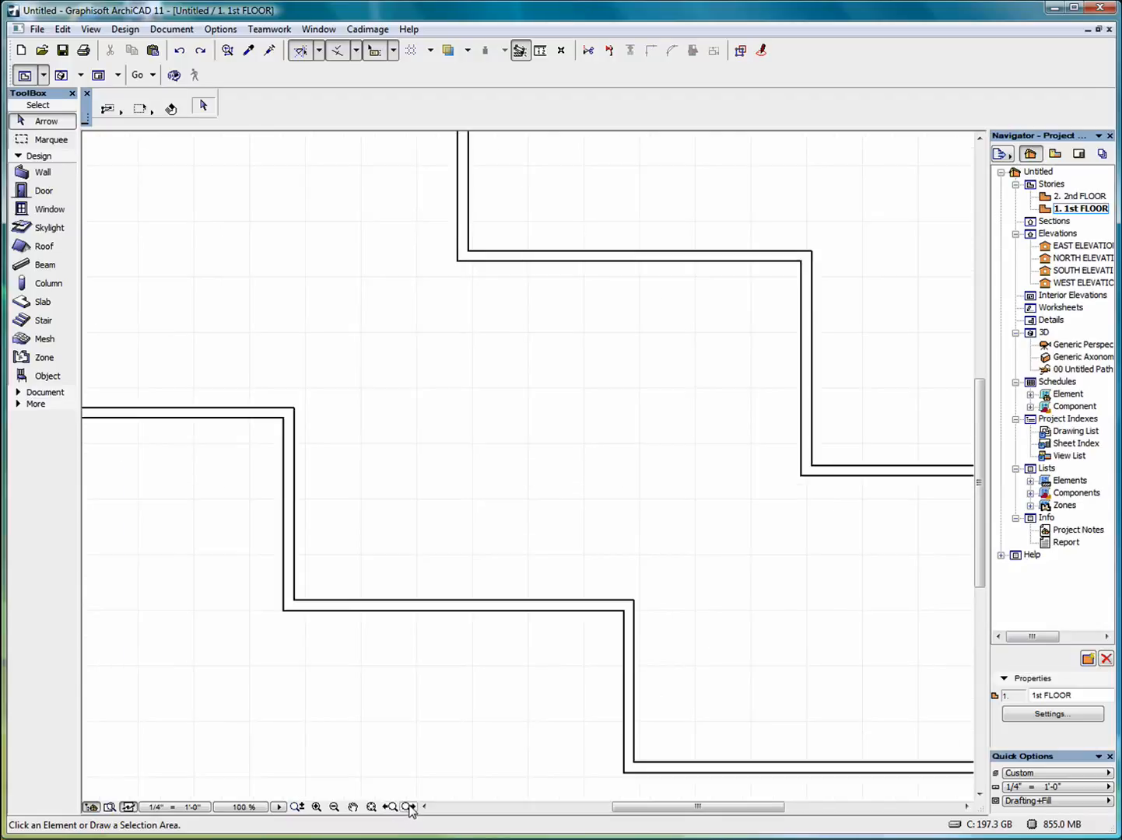
click(410, 808)
click(409, 809)
click(410, 809)
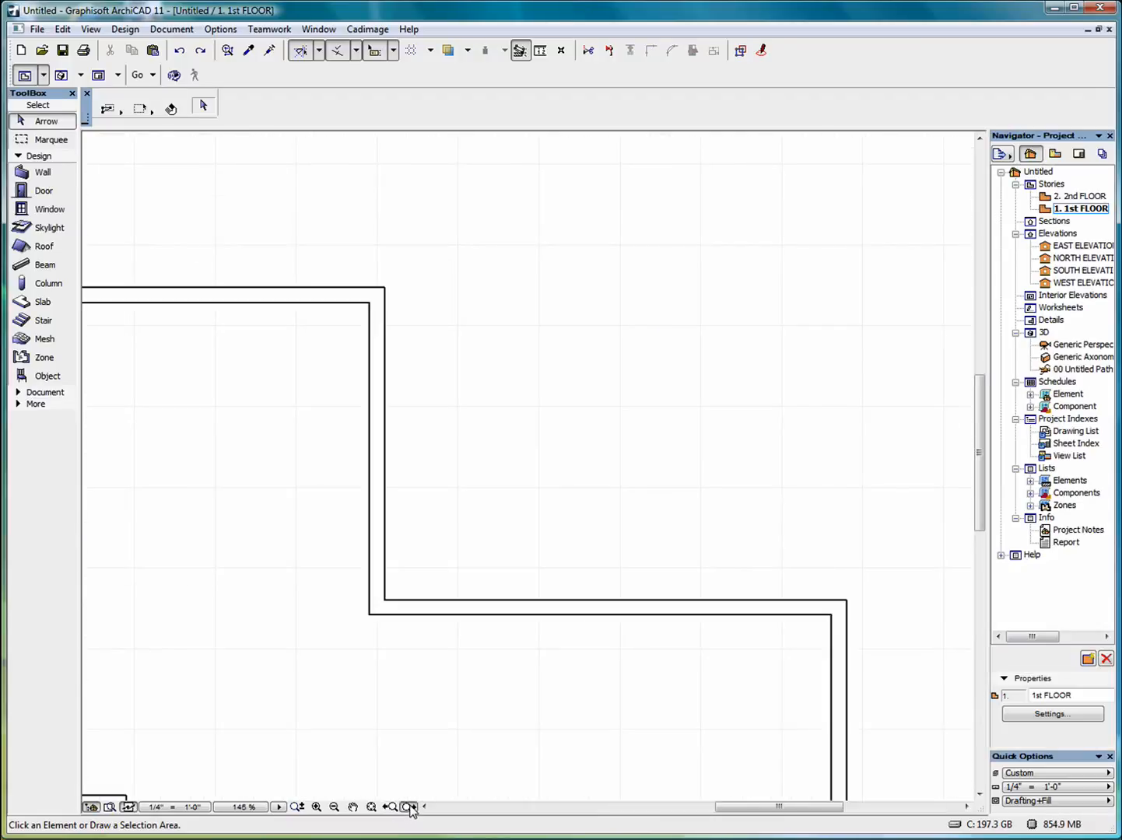
click(409, 808)
click(409, 808)
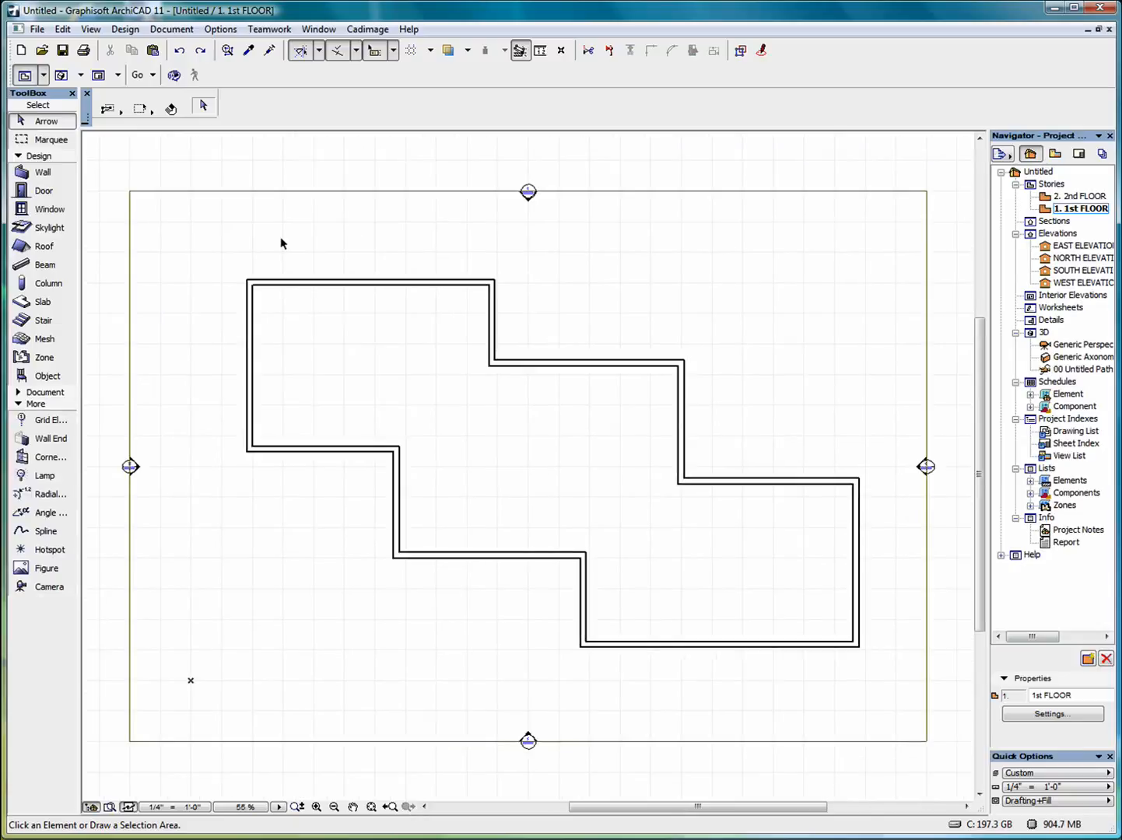
Open the door default settings, enlarge the dialog, and browse the Curtain Walls, Commercial Doors, Metal Doors and Openings library folders
click(41, 195)
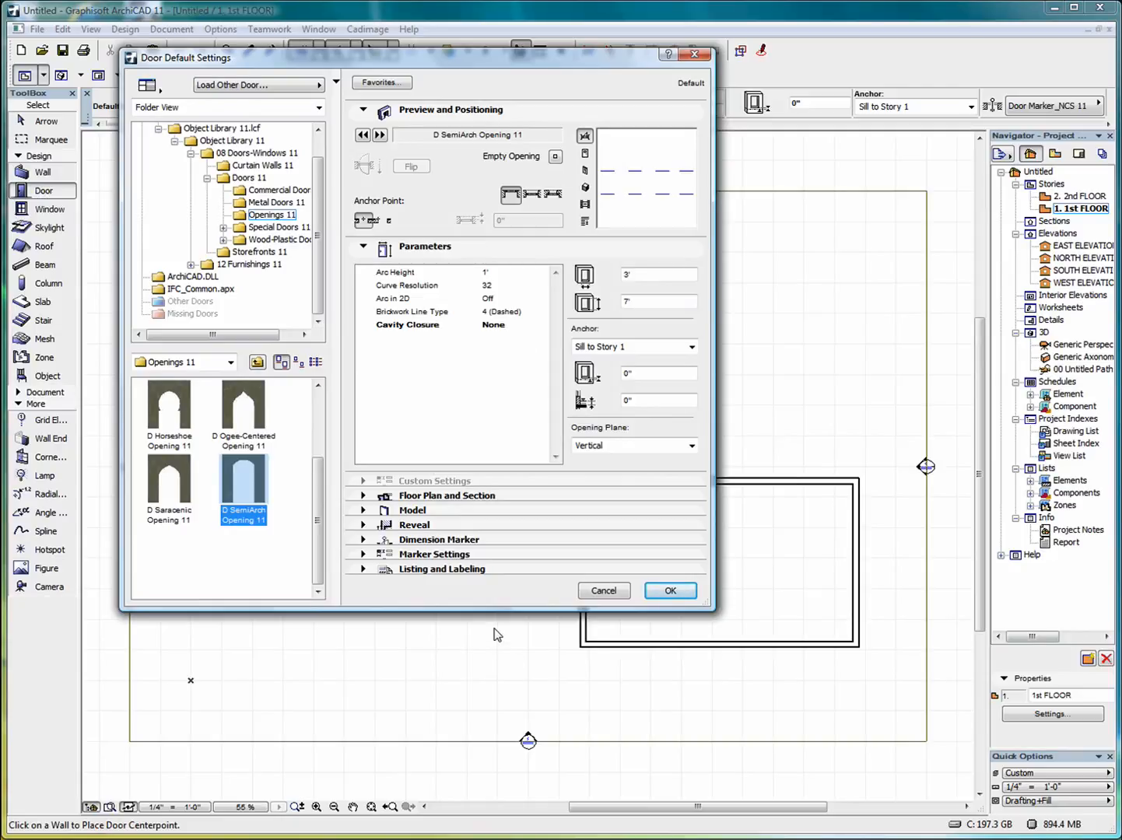
drag(498, 607, 509, 749)
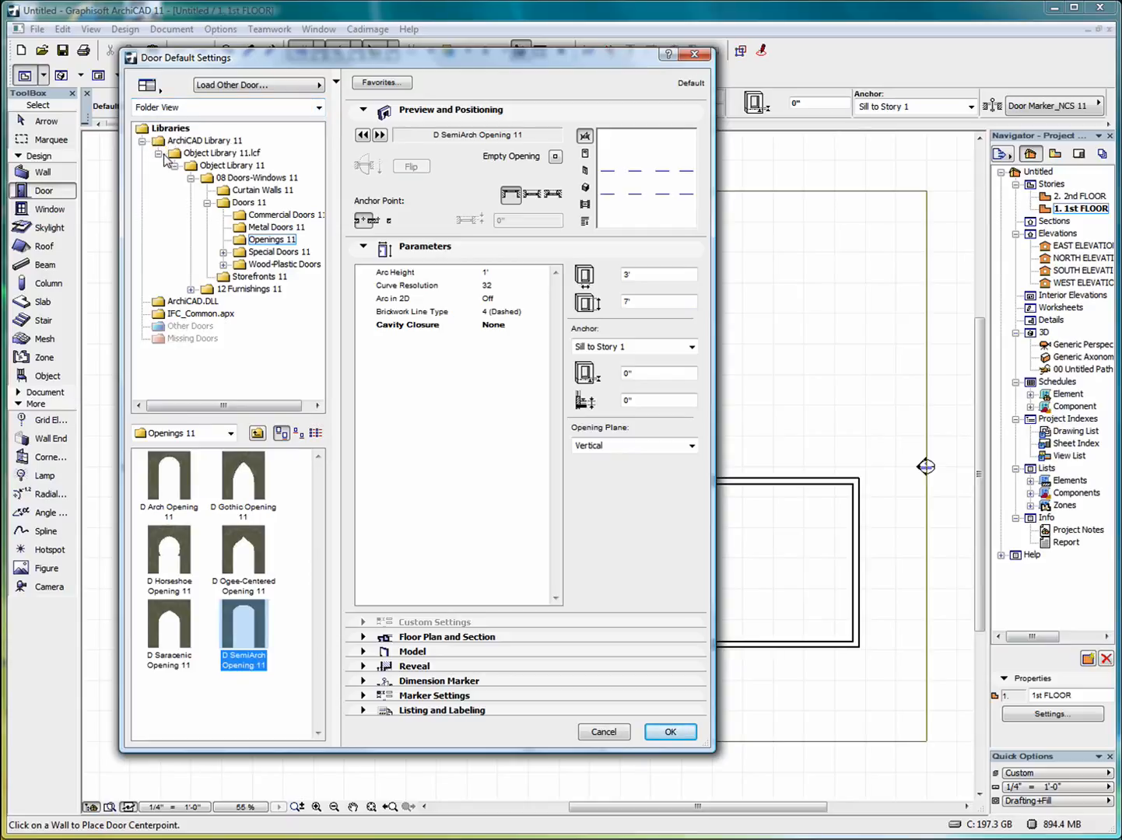
click(226, 191)
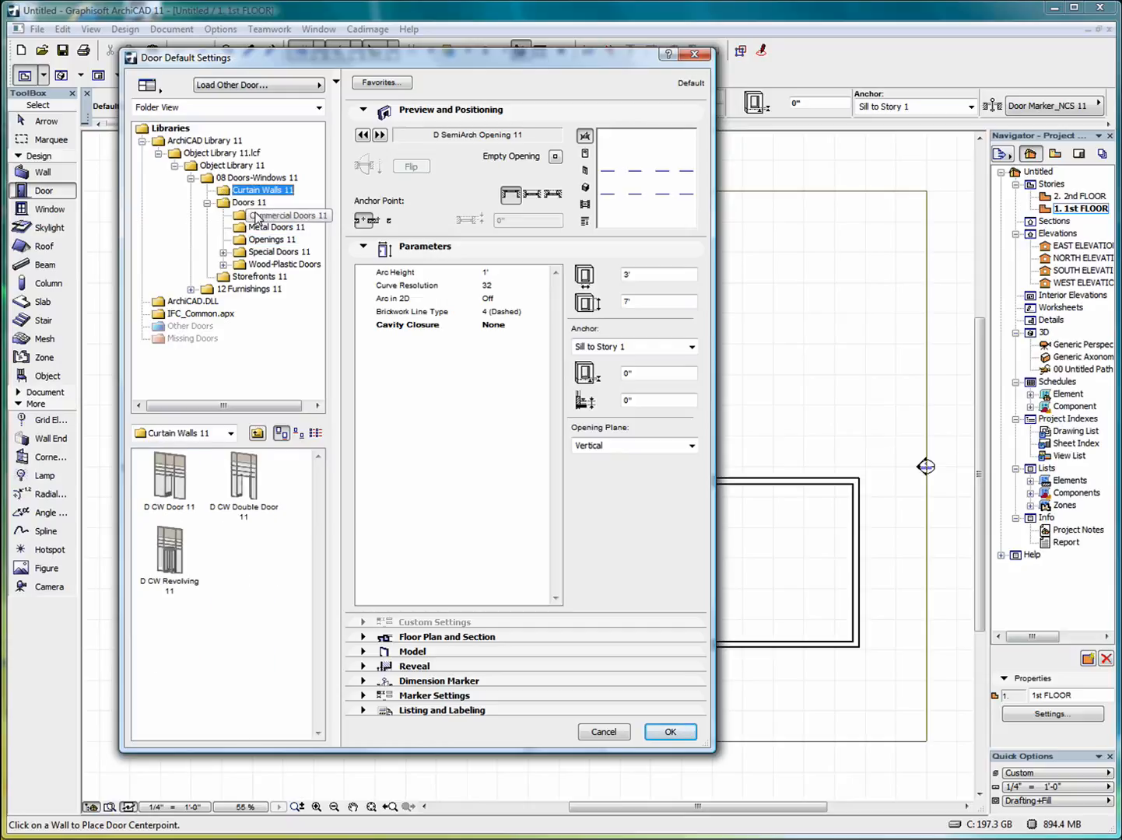
click(257, 216)
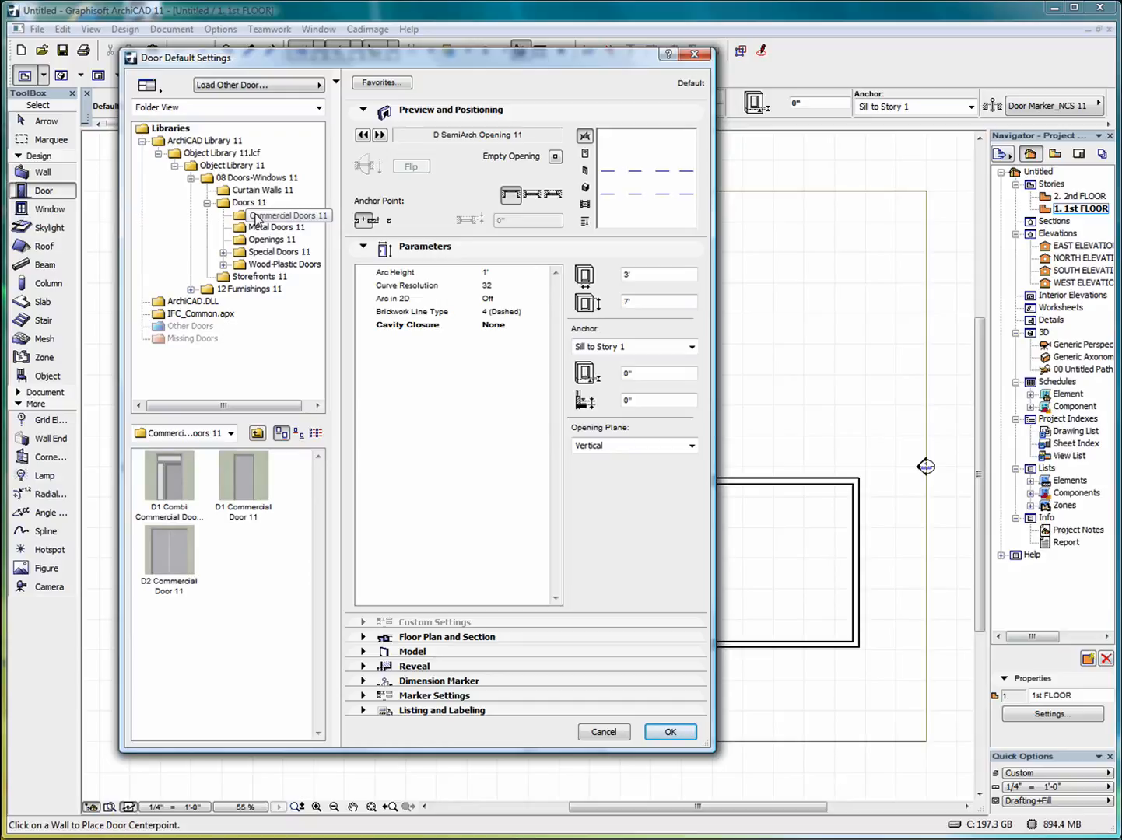
click(264, 228)
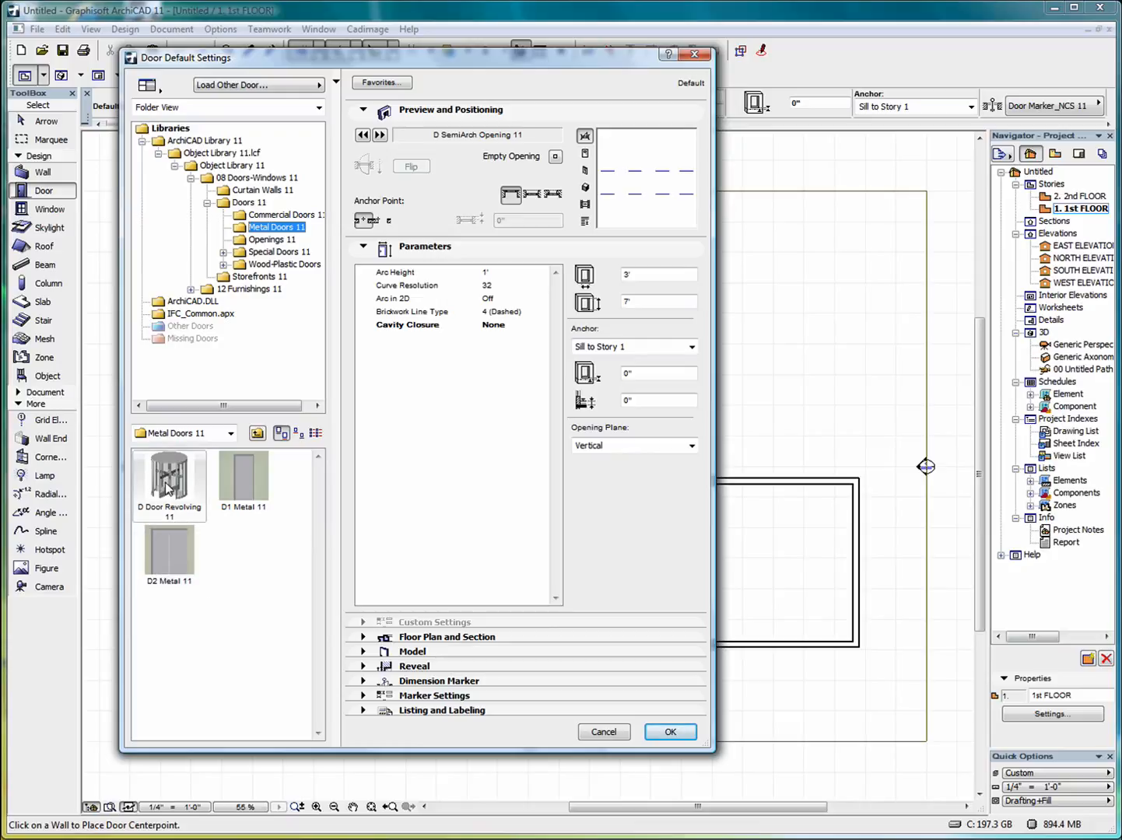
click(267, 243)
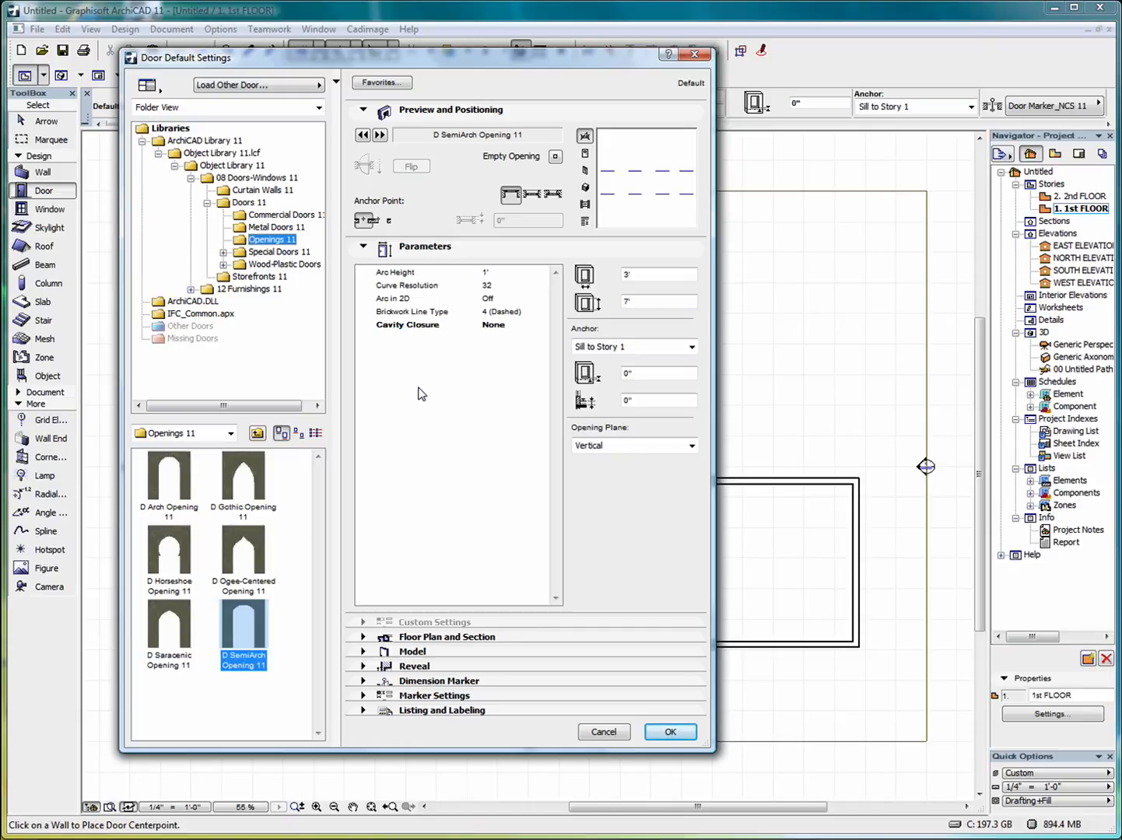
Browse the Special Doors 11 subfolders for arch top, bifold, garage, hinged gate and sliding doors
click(224, 253)
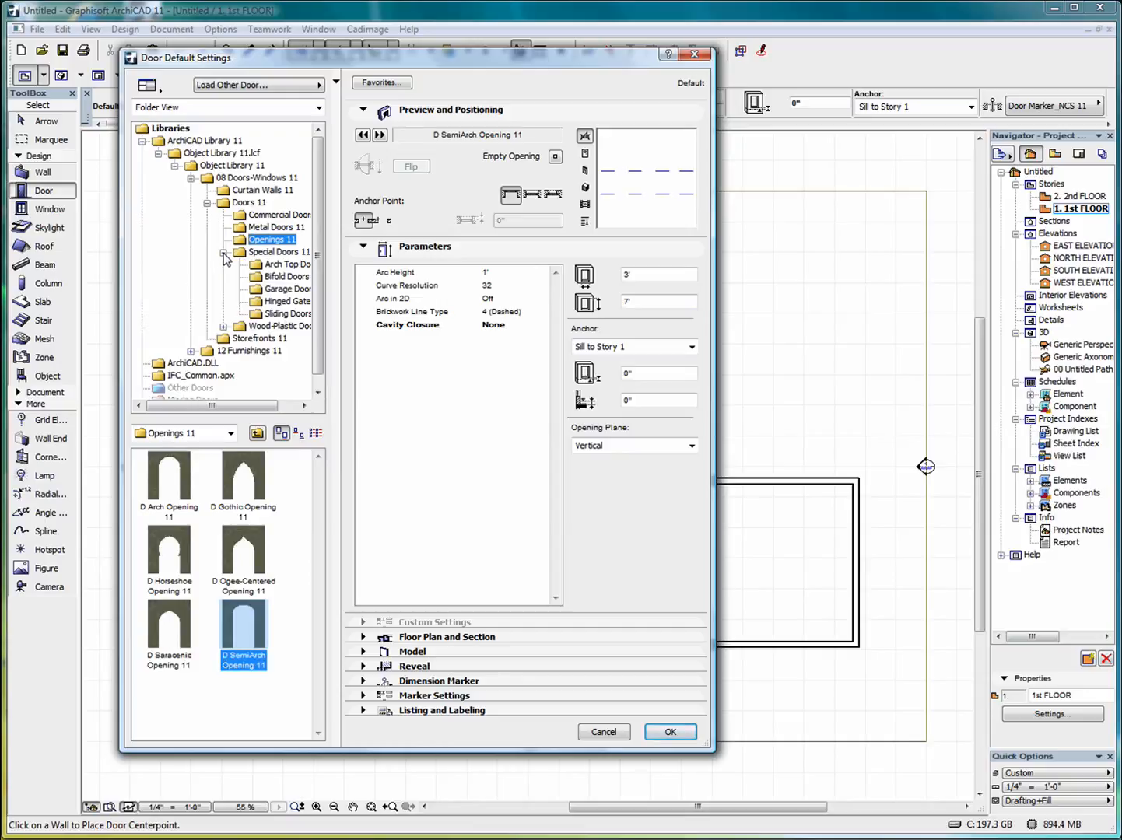
click(283, 267)
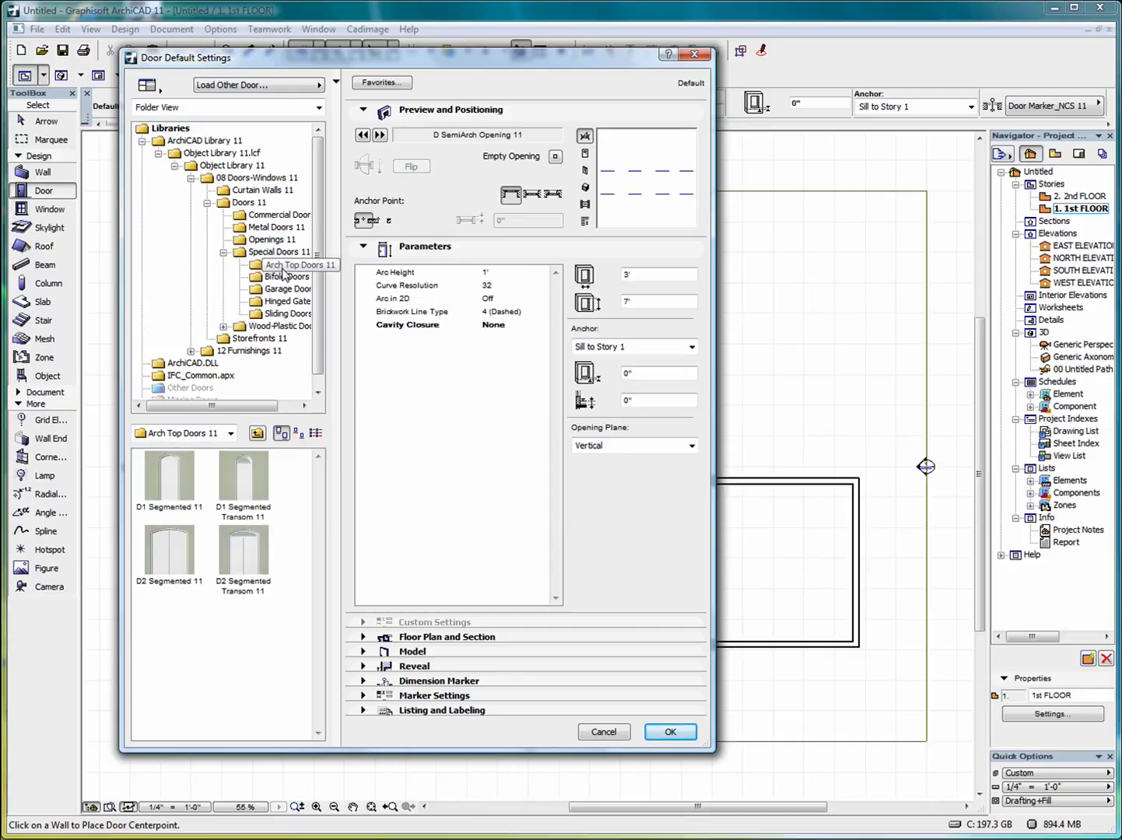
click(284, 285)
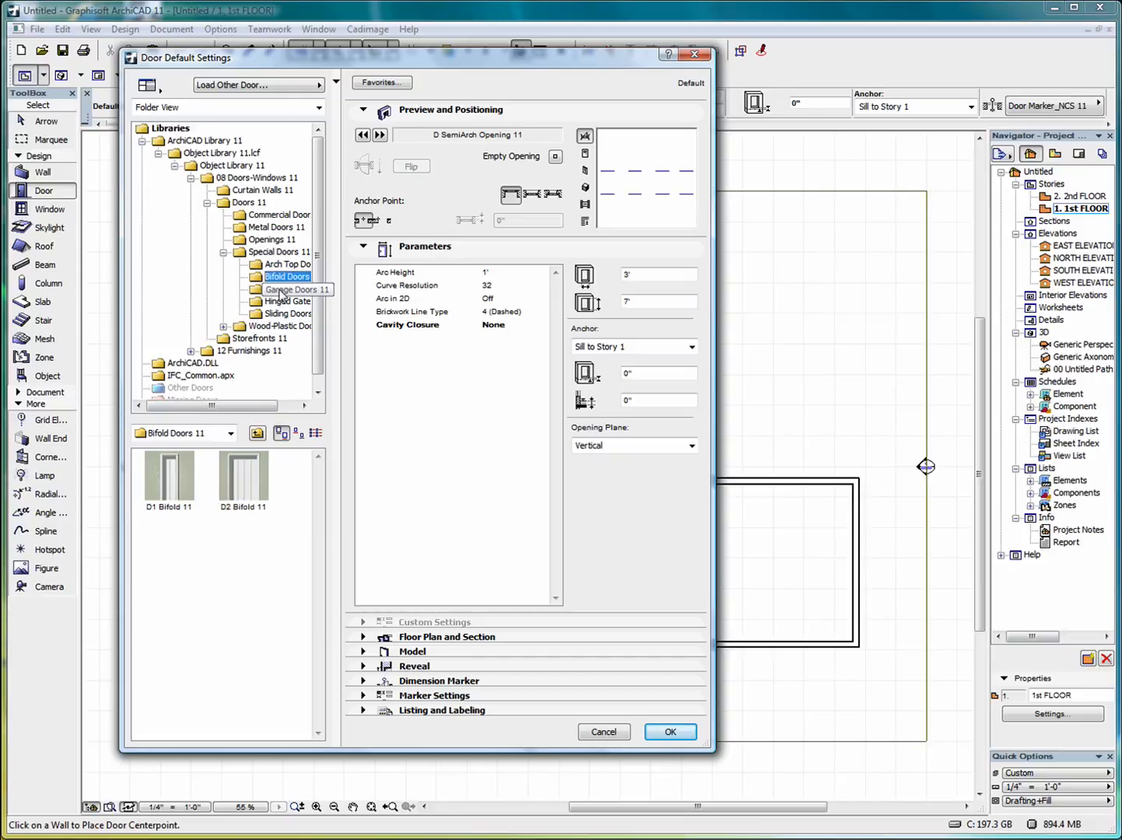
click(281, 291)
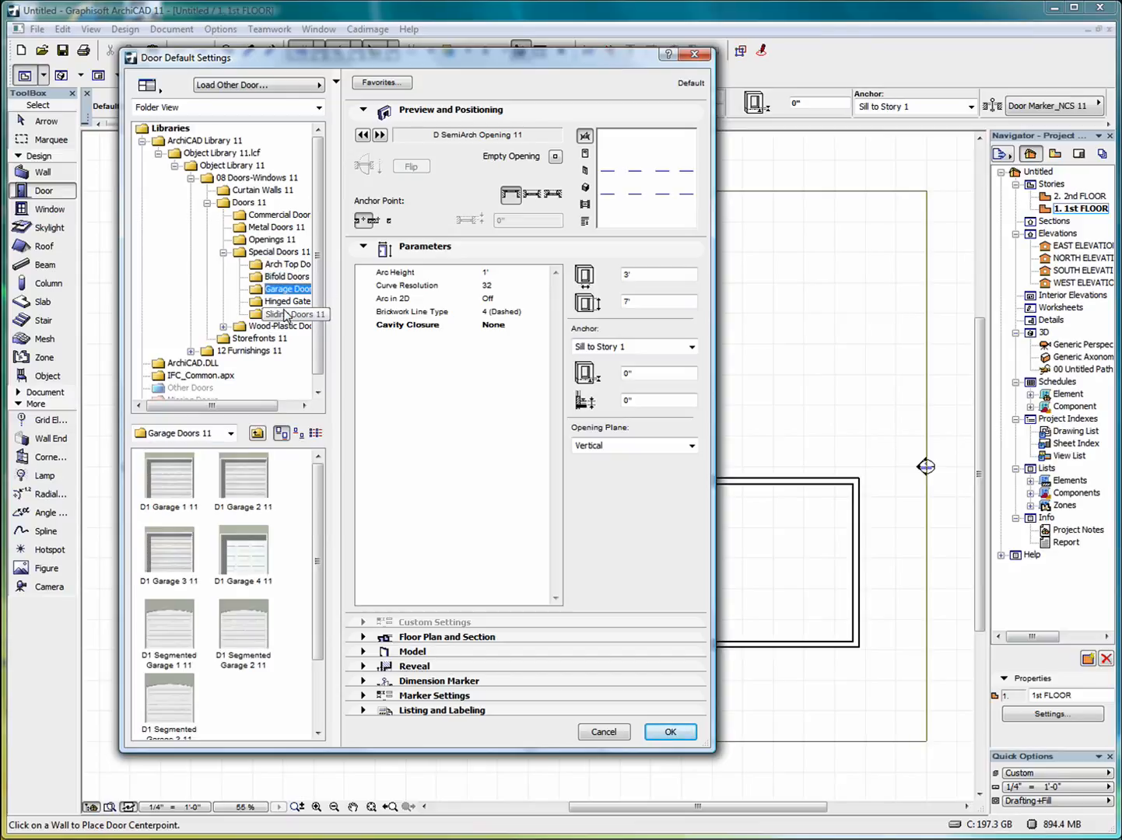
click(282, 306)
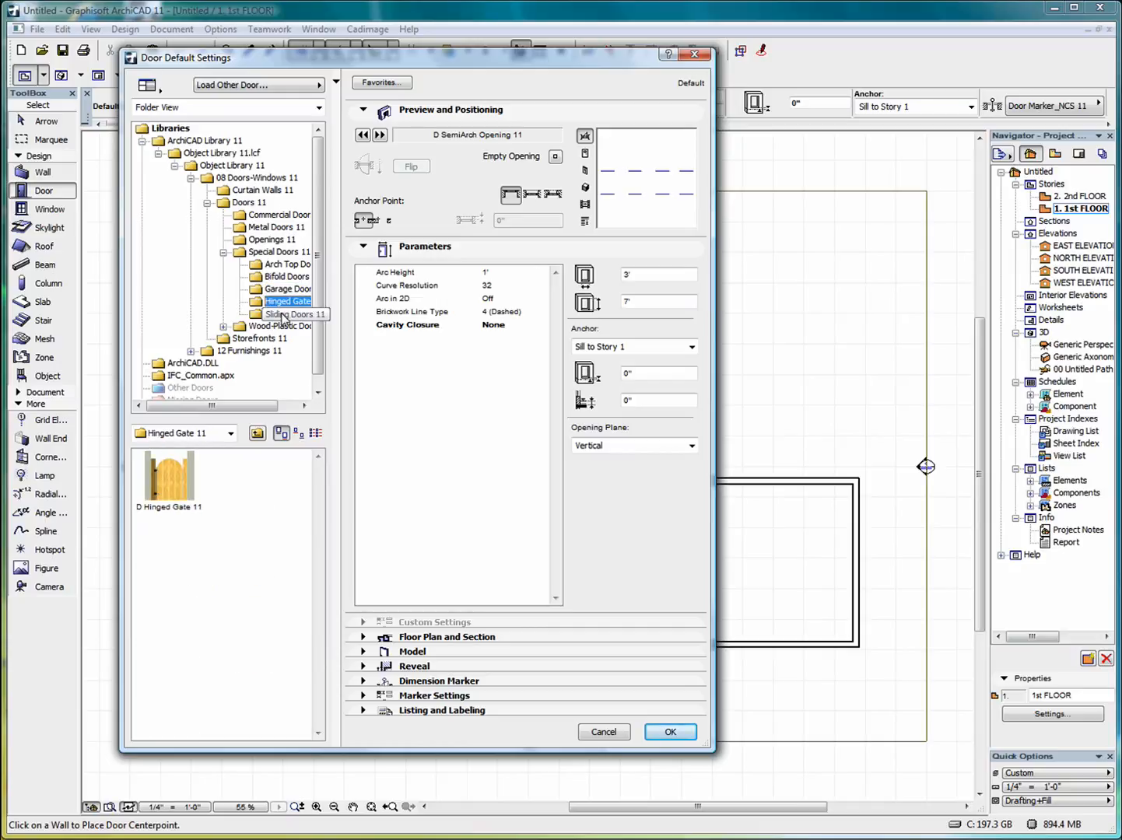
click(284, 315)
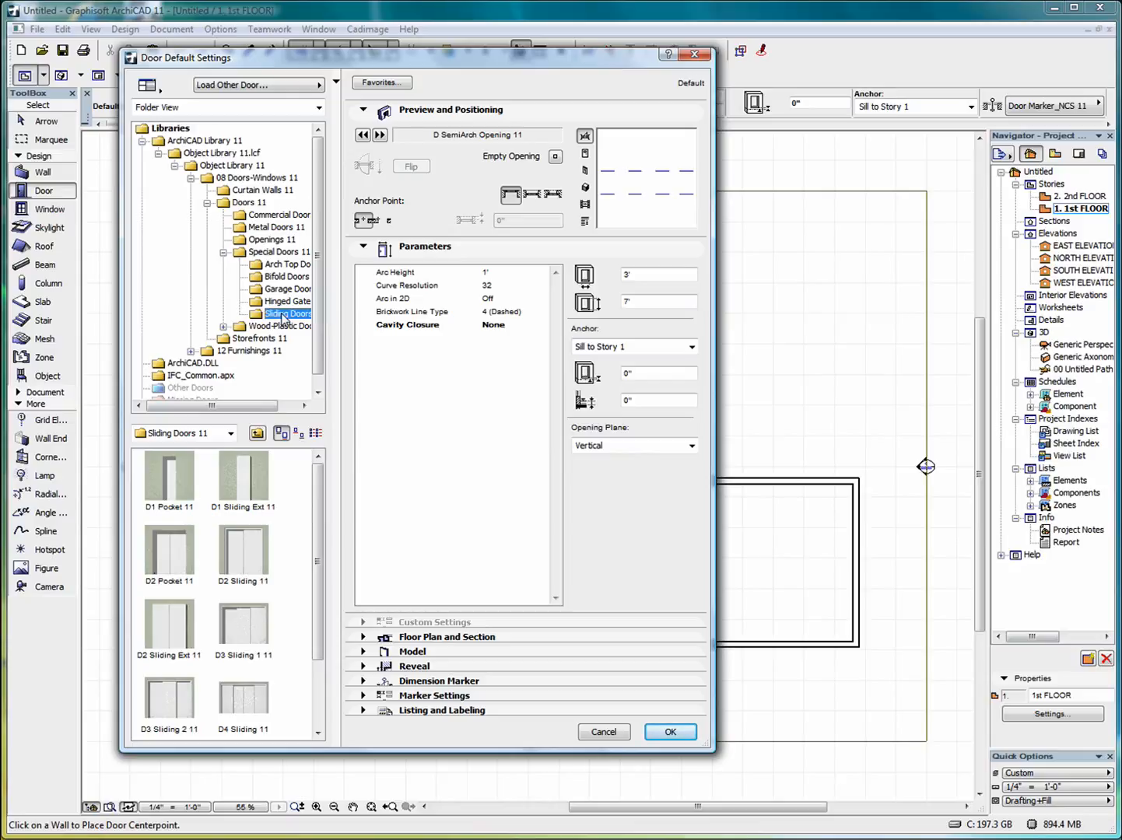
Browse the wood entrance and wood internal doors inside Wood-Plastic Doors 11, and the Storefronts 11 folder
click(224, 326)
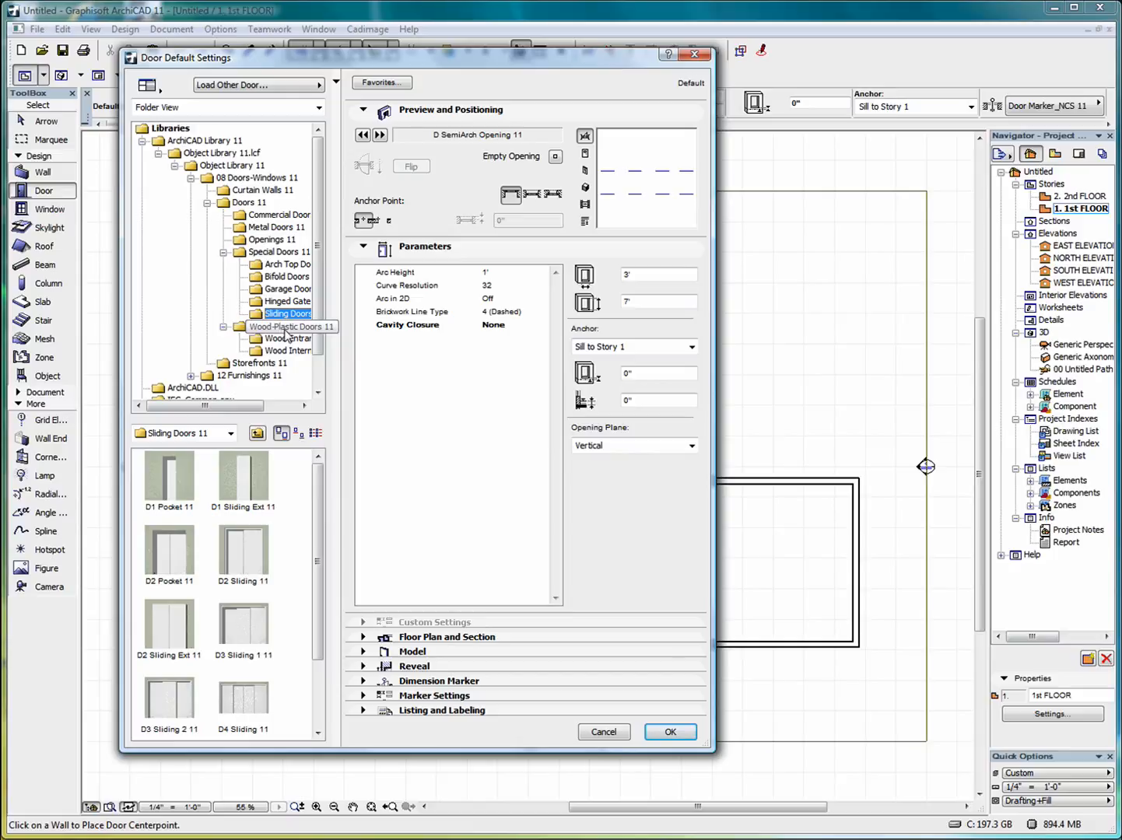
click(291, 342)
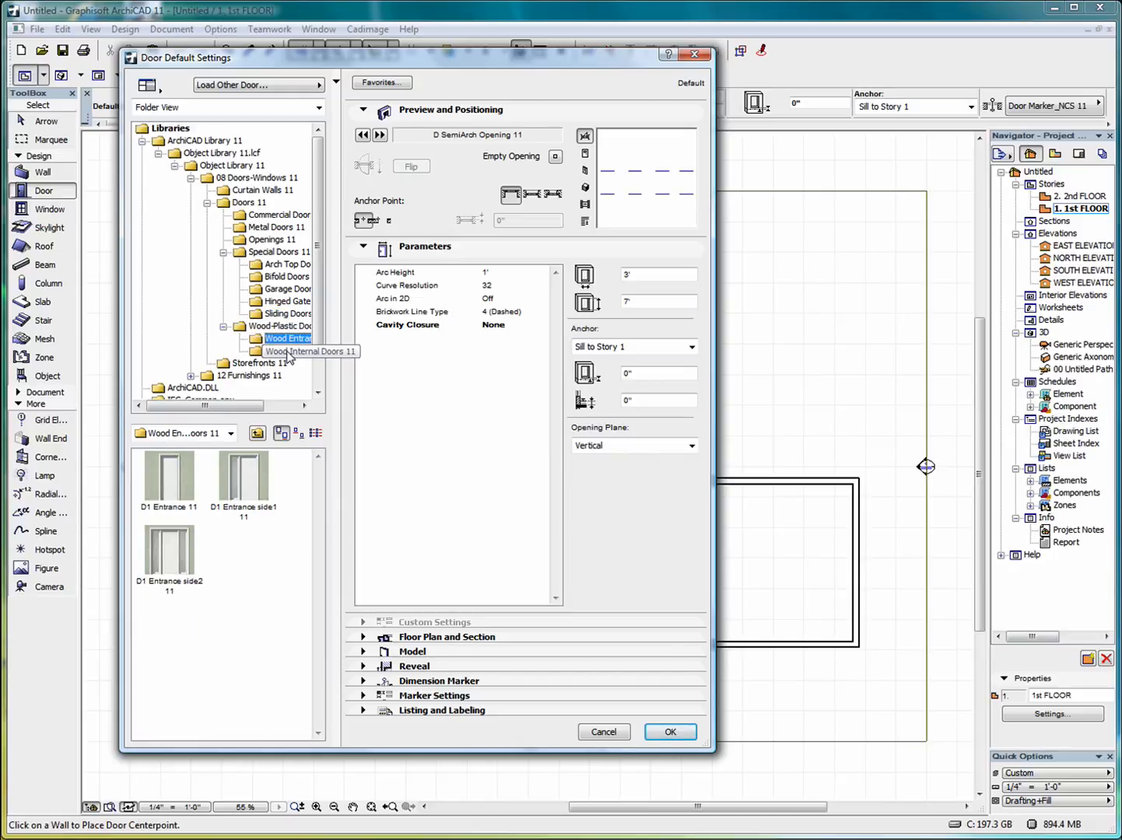
click(290, 353)
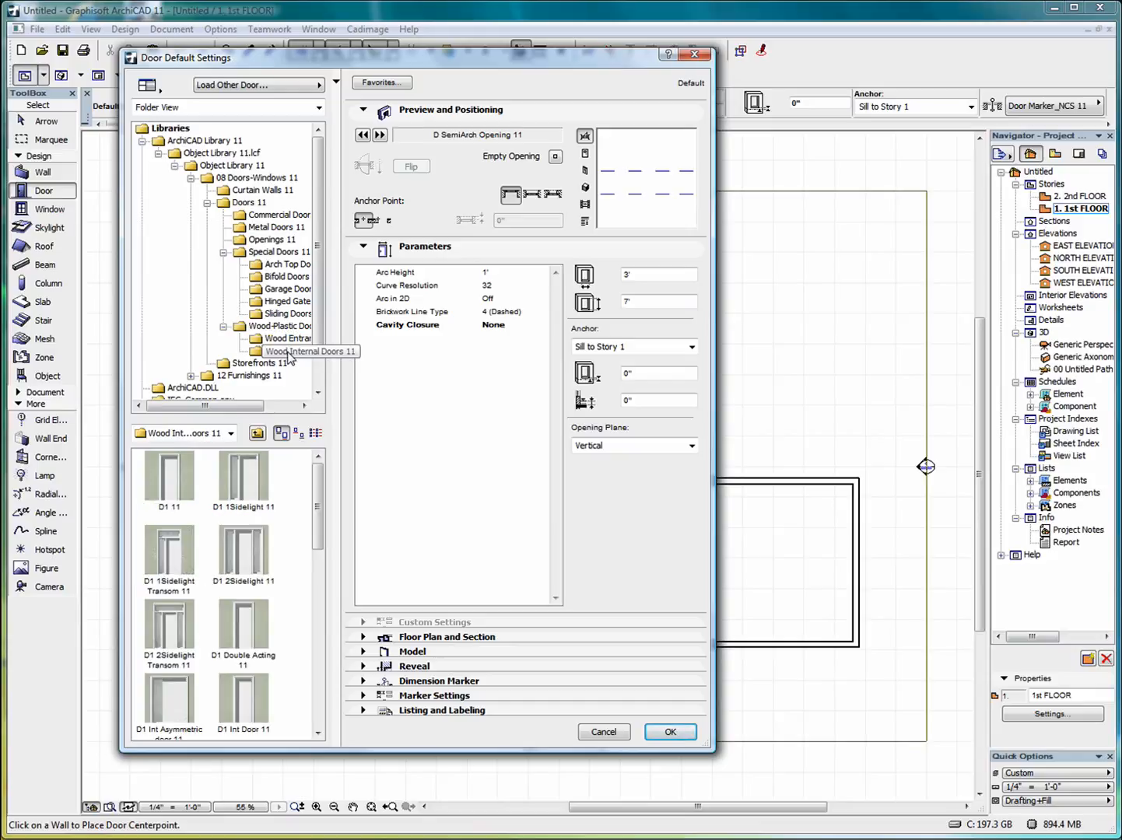
mouse_move(320, 492)
mouse_down()
mouse_move(325, 676)
mouse_move(329, 475)
mouse_up()
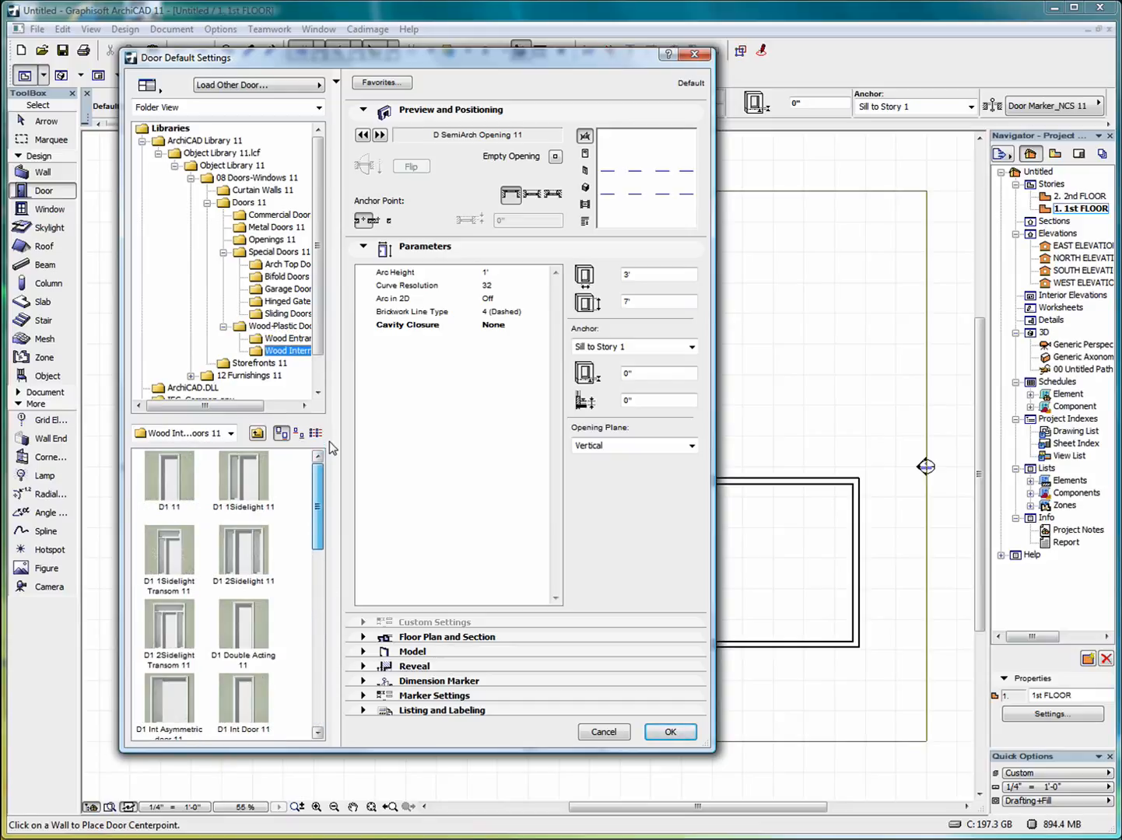
key(Down)
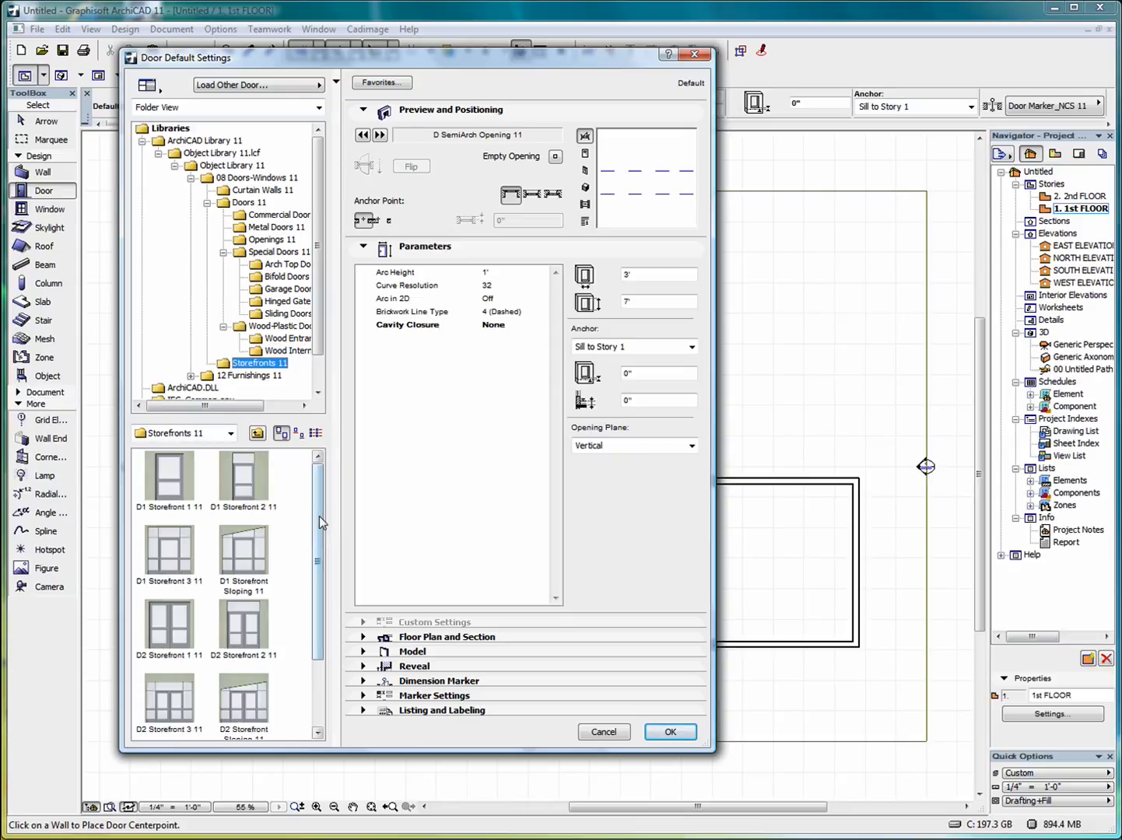
mouse_move(321, 489)
mouse_down()
mouse_move(322, 565)
mouse_move(315, 489)
mouse_up()
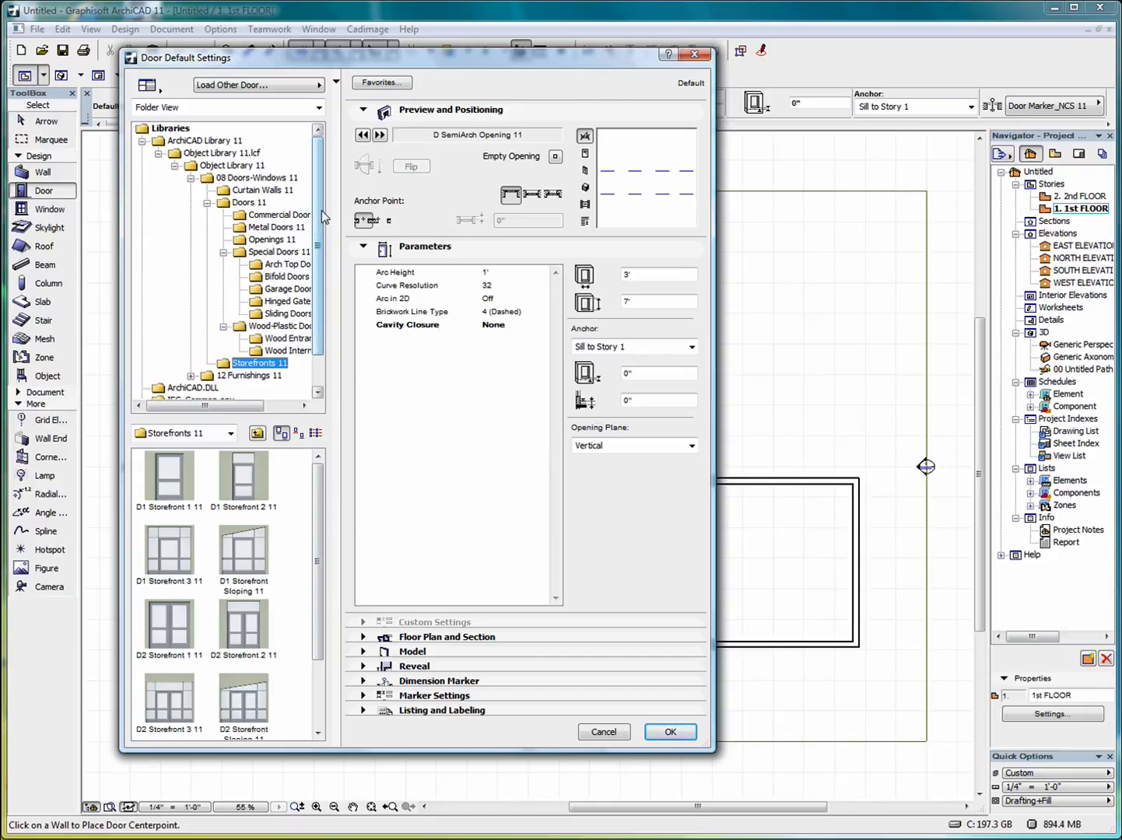
Choose the D2 Metal 11 double door from the Metal Doors 11 folder and look through its parameter list
click(271, 342)
click(268, 227)
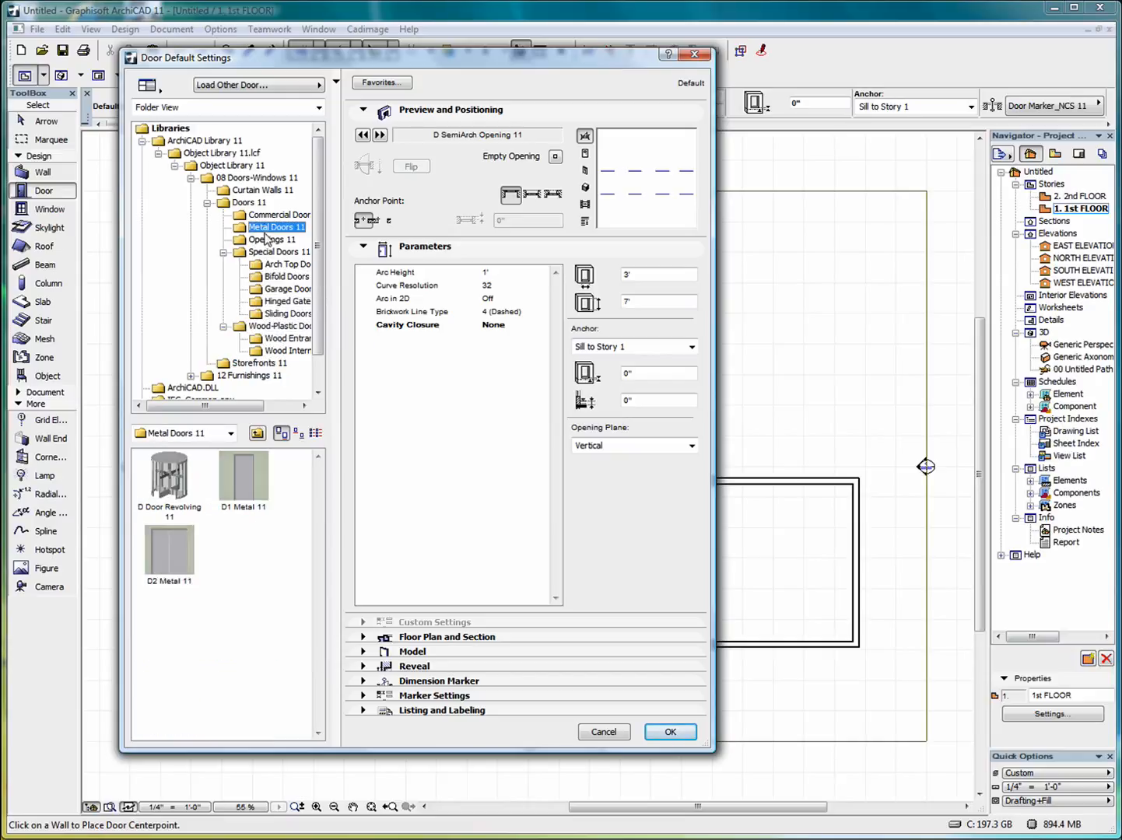
click(170, 562)
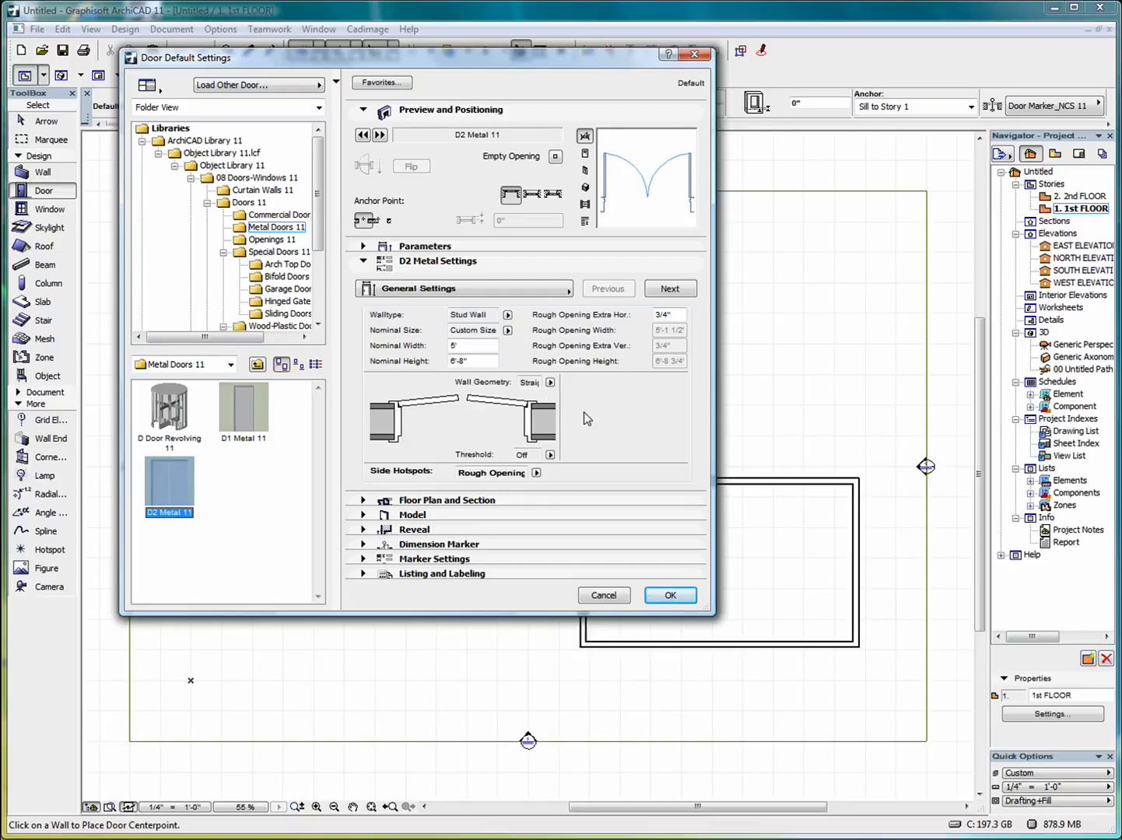
click(419, 247)
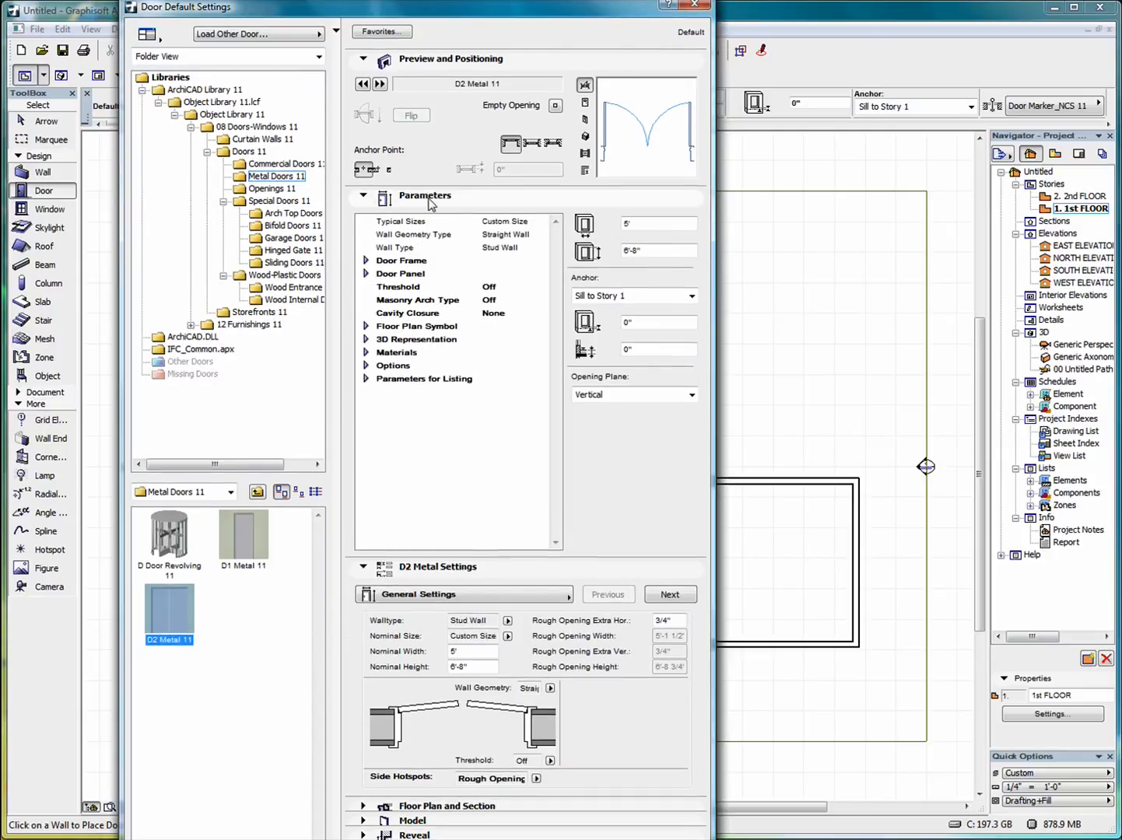
click(430, 200)
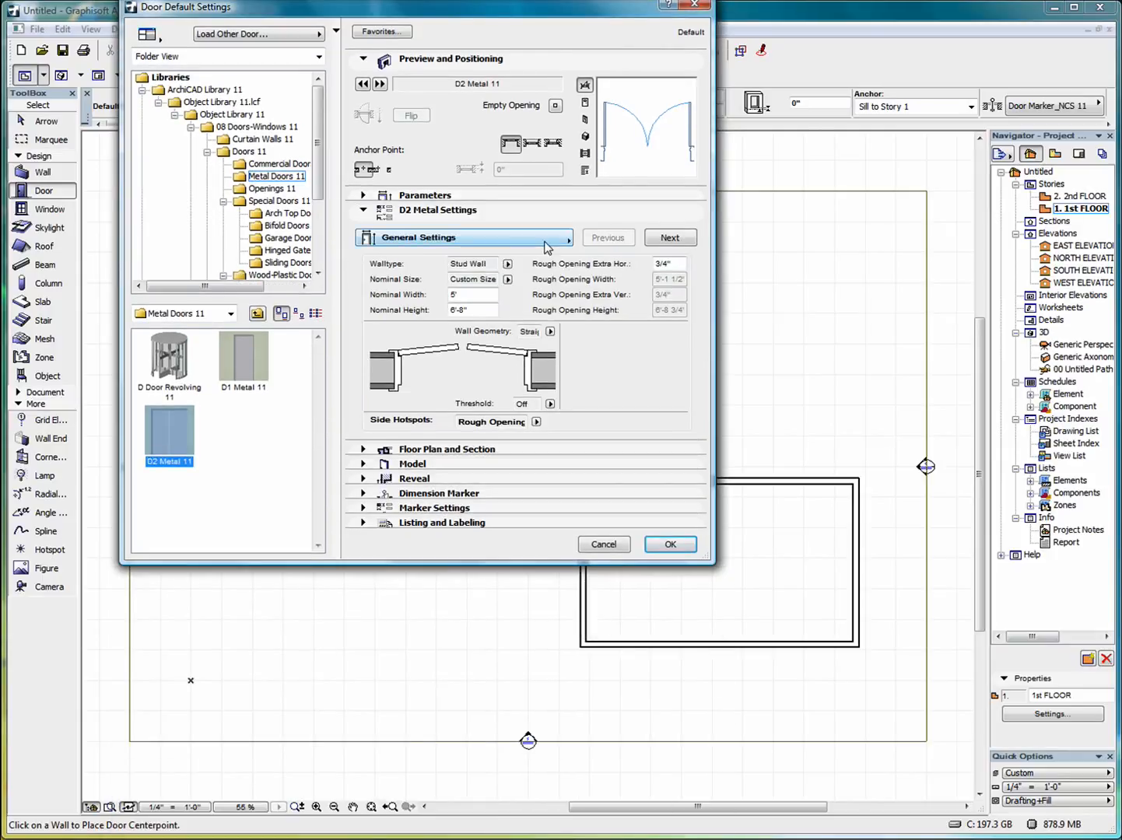
Go past the metal door's frame settings to its leaf settings and set the leaf style to H-V Grid
click(677, 246)
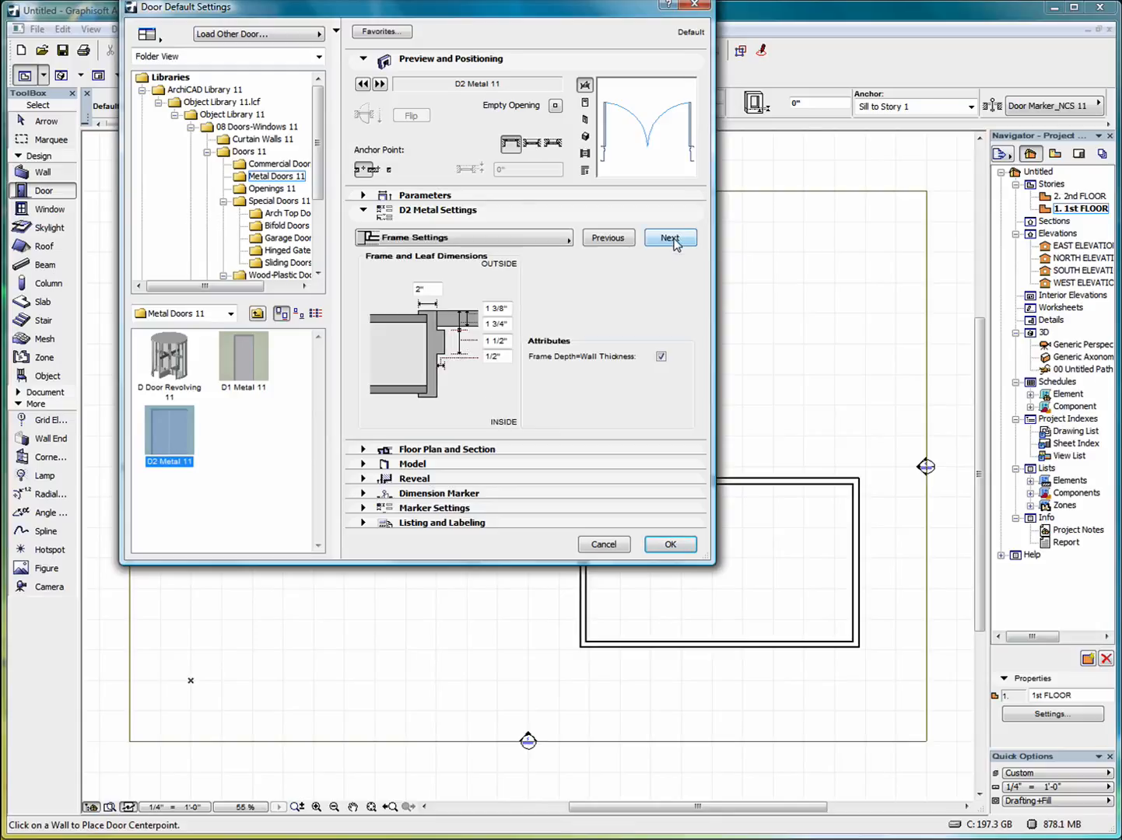
click(670, 238)
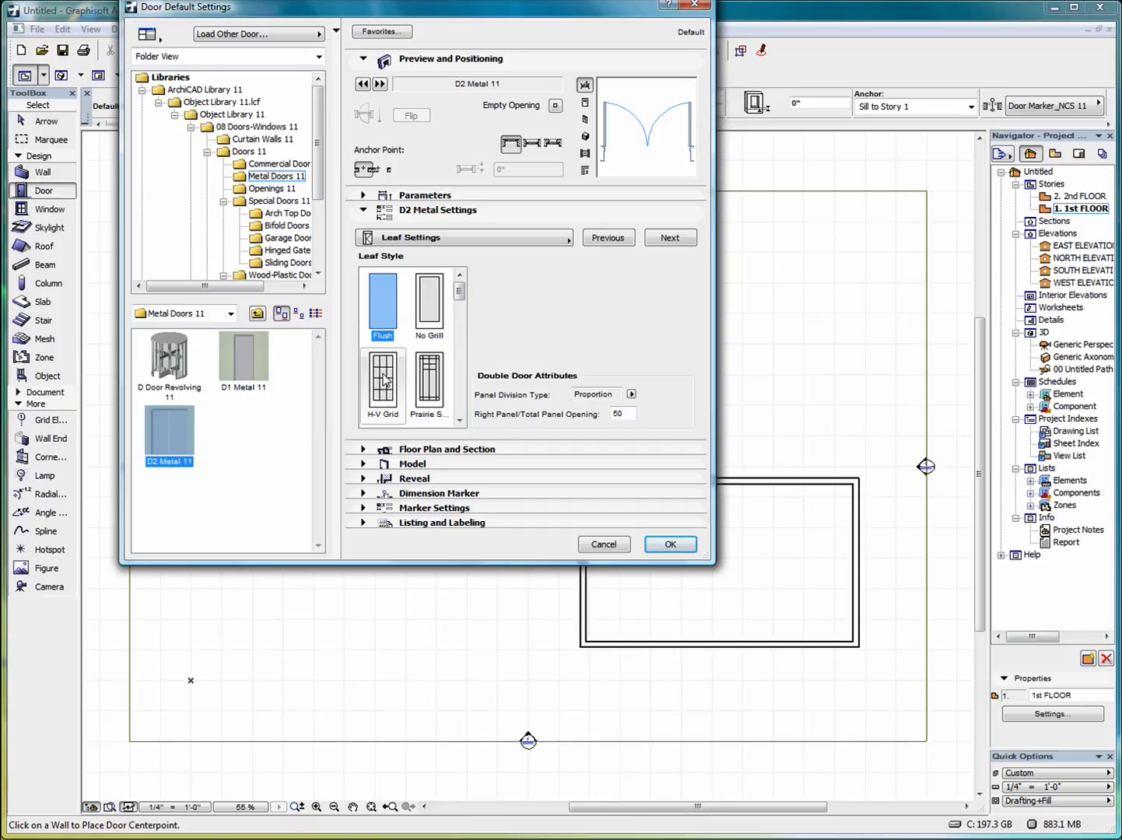
click(384, 396)
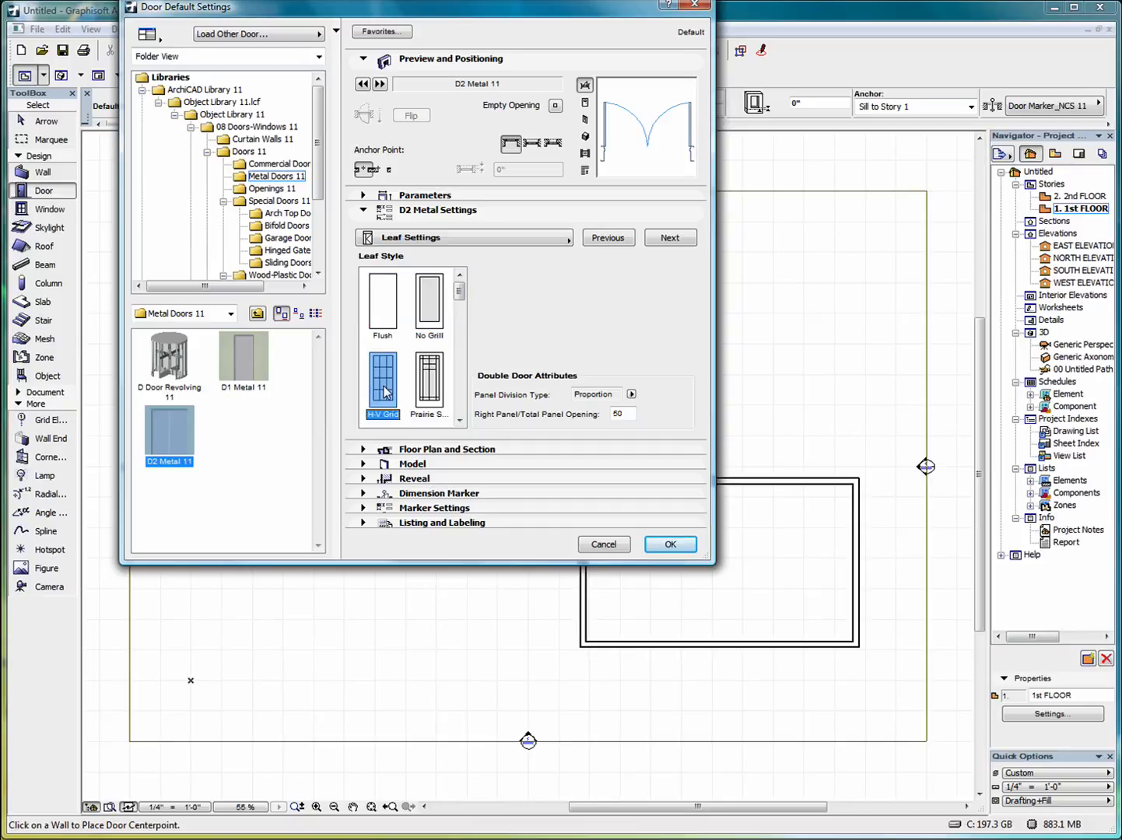
Review the door's masonry arch, handle, floor plan symbol, 3D representation and material settings, and accept the door defaults
click(670, 239)
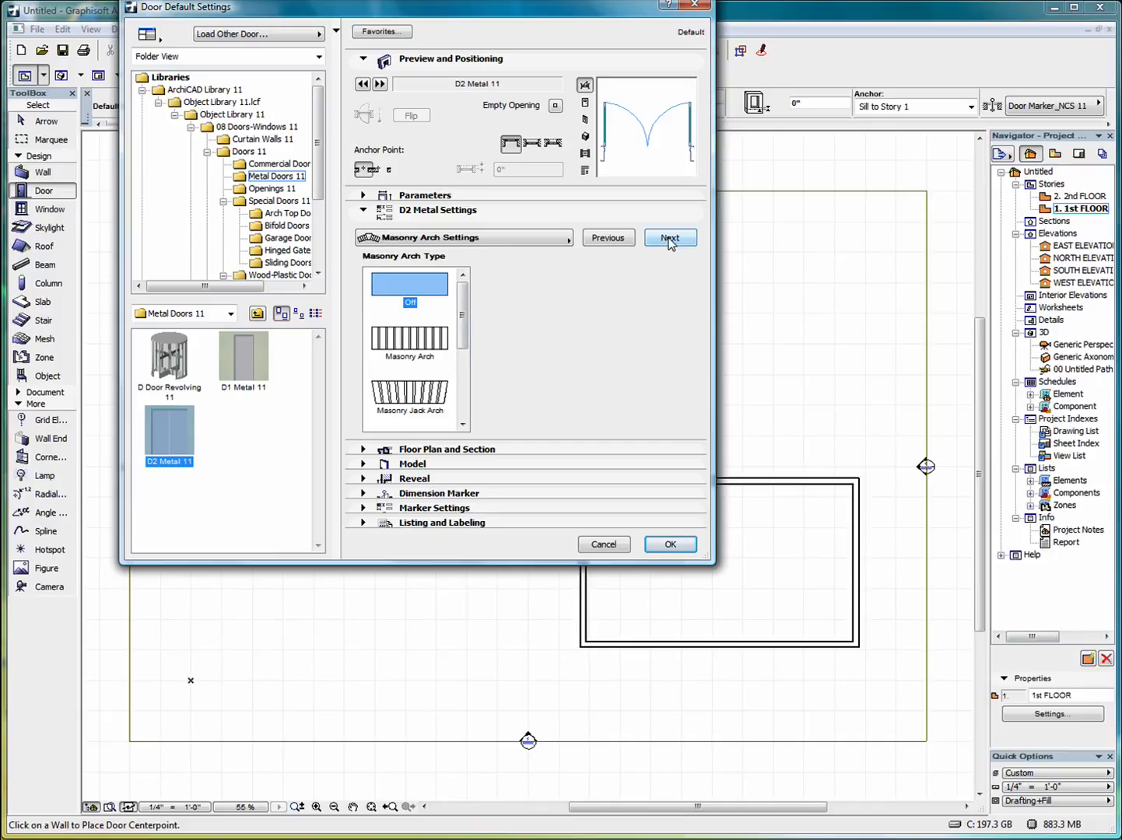
click(669, 238)
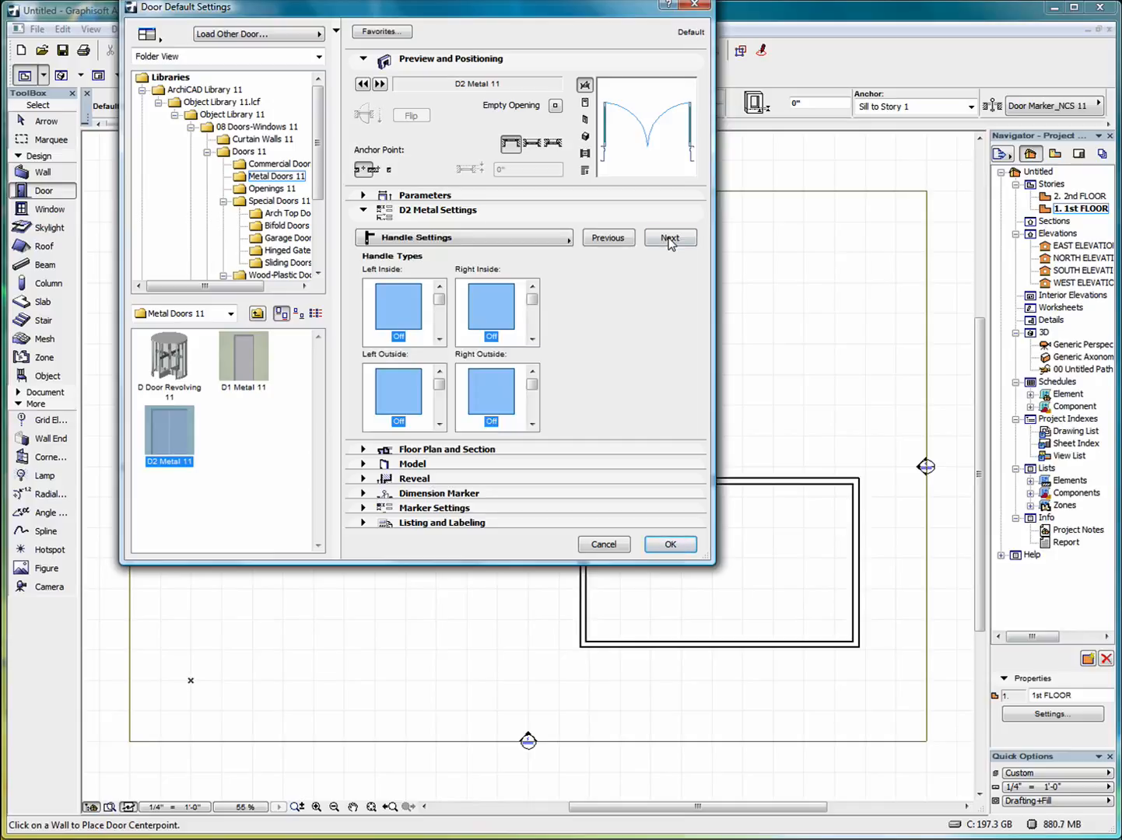
click(669, 239)
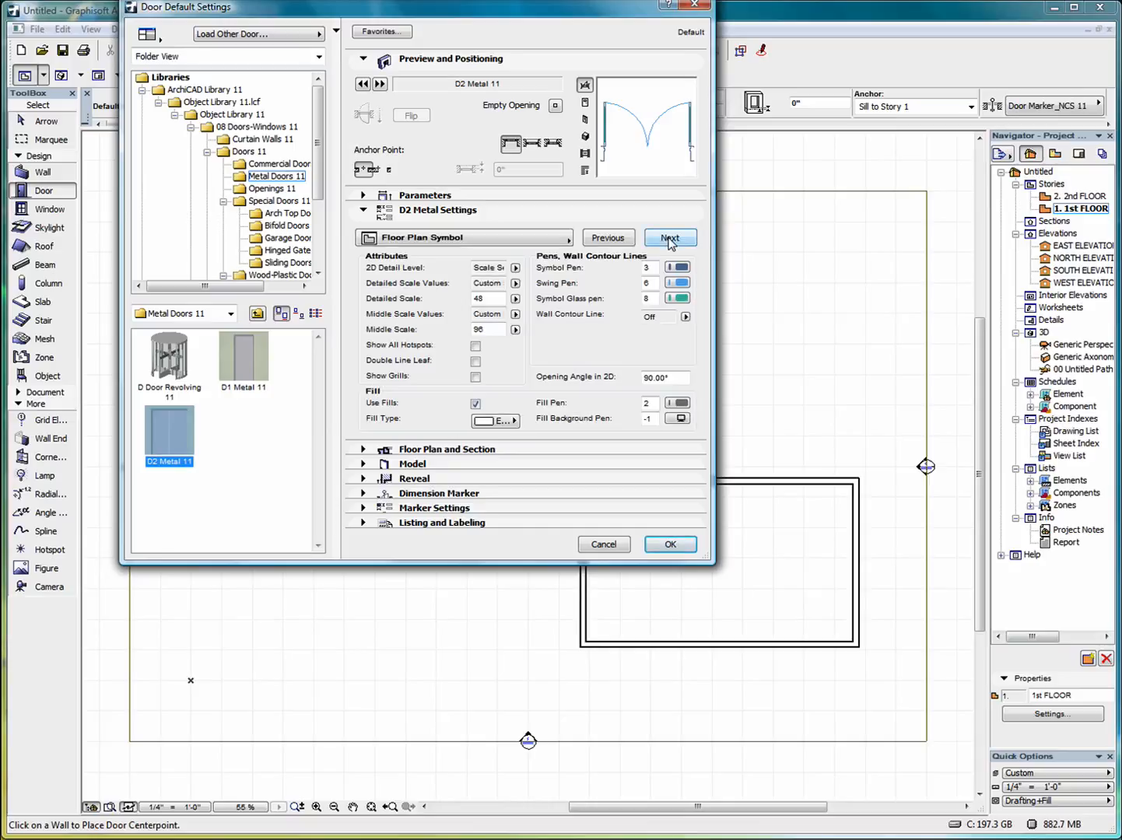
click(669, 239)
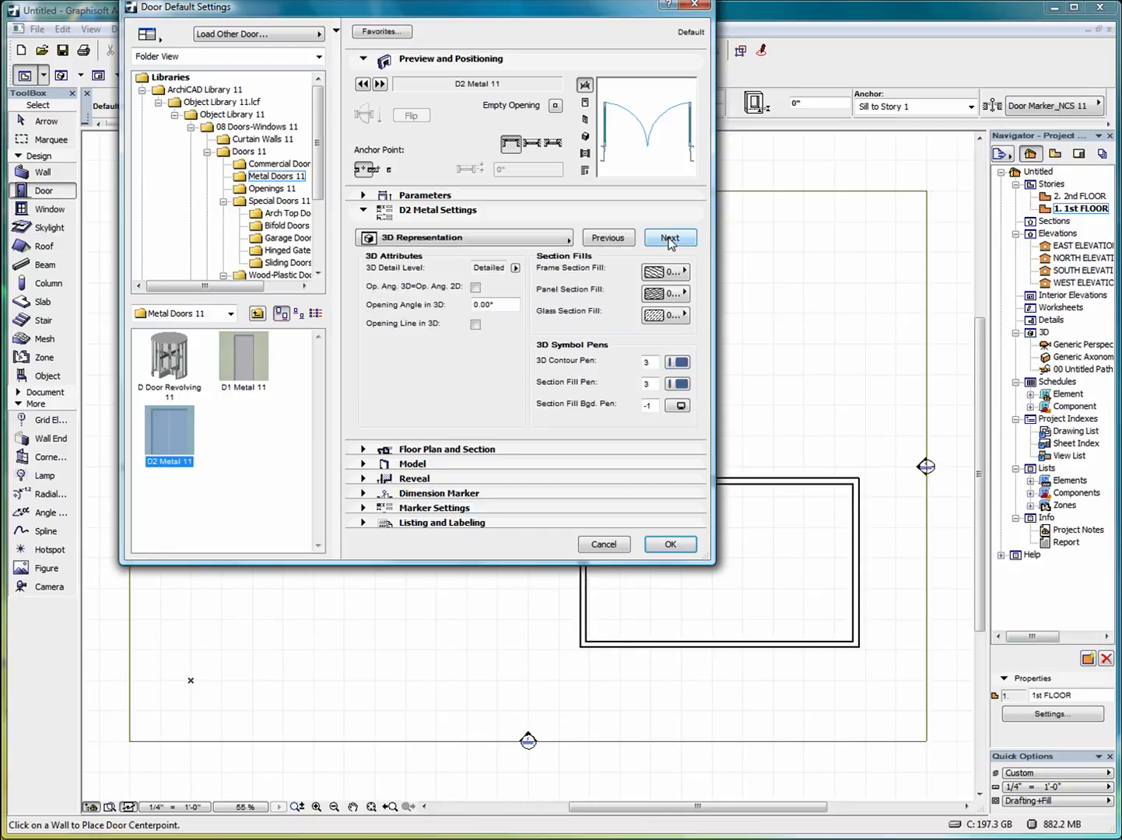
click(668, 239)
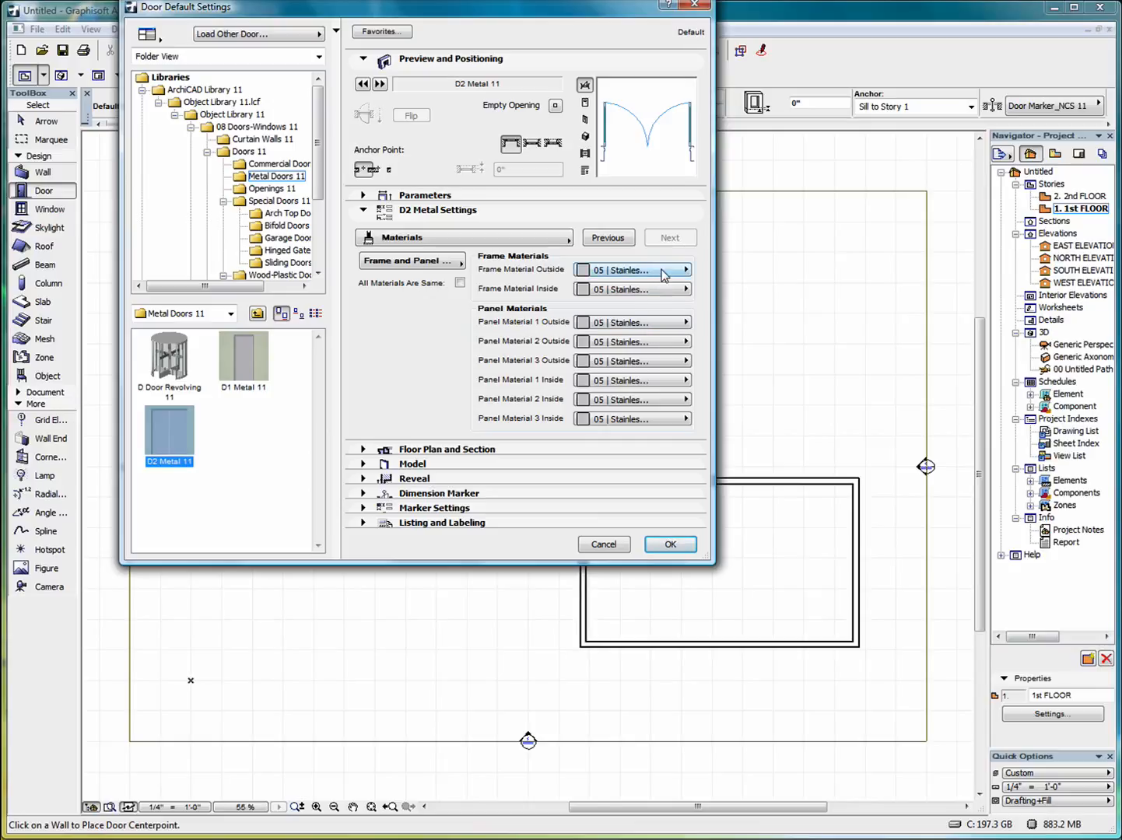
click(664, 272)
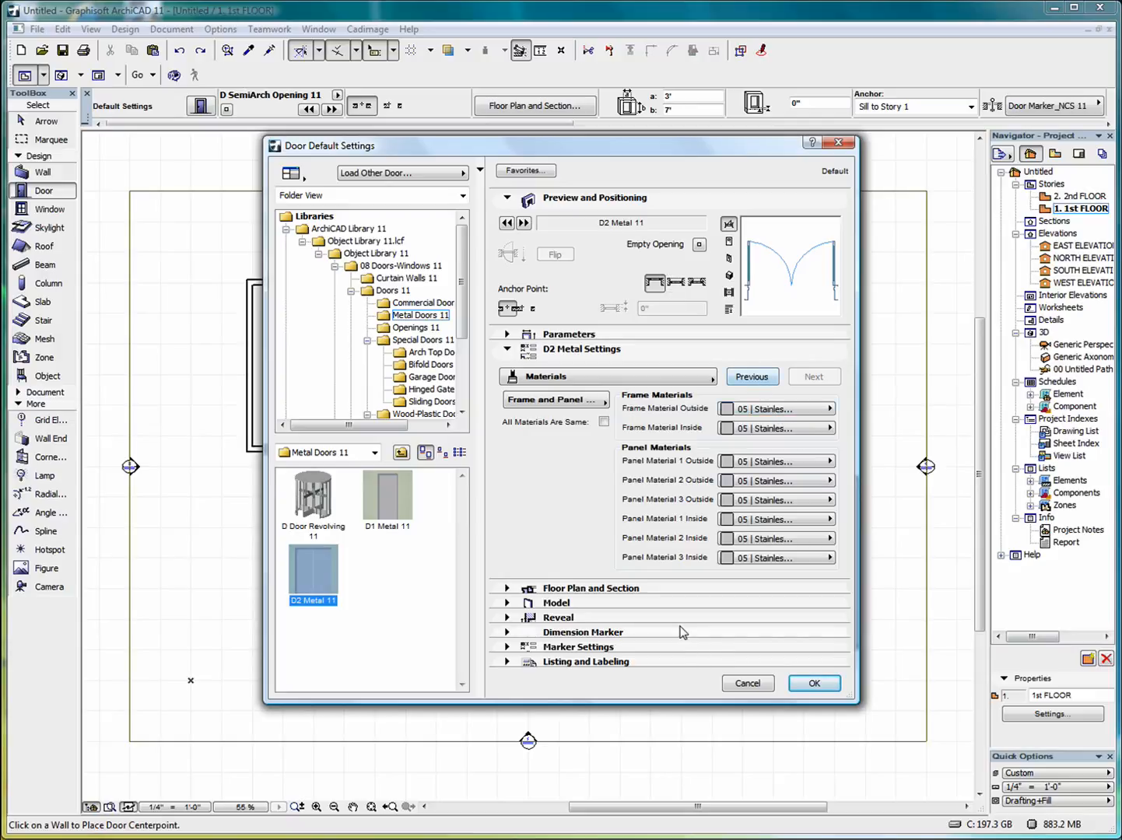
click(813, 684)
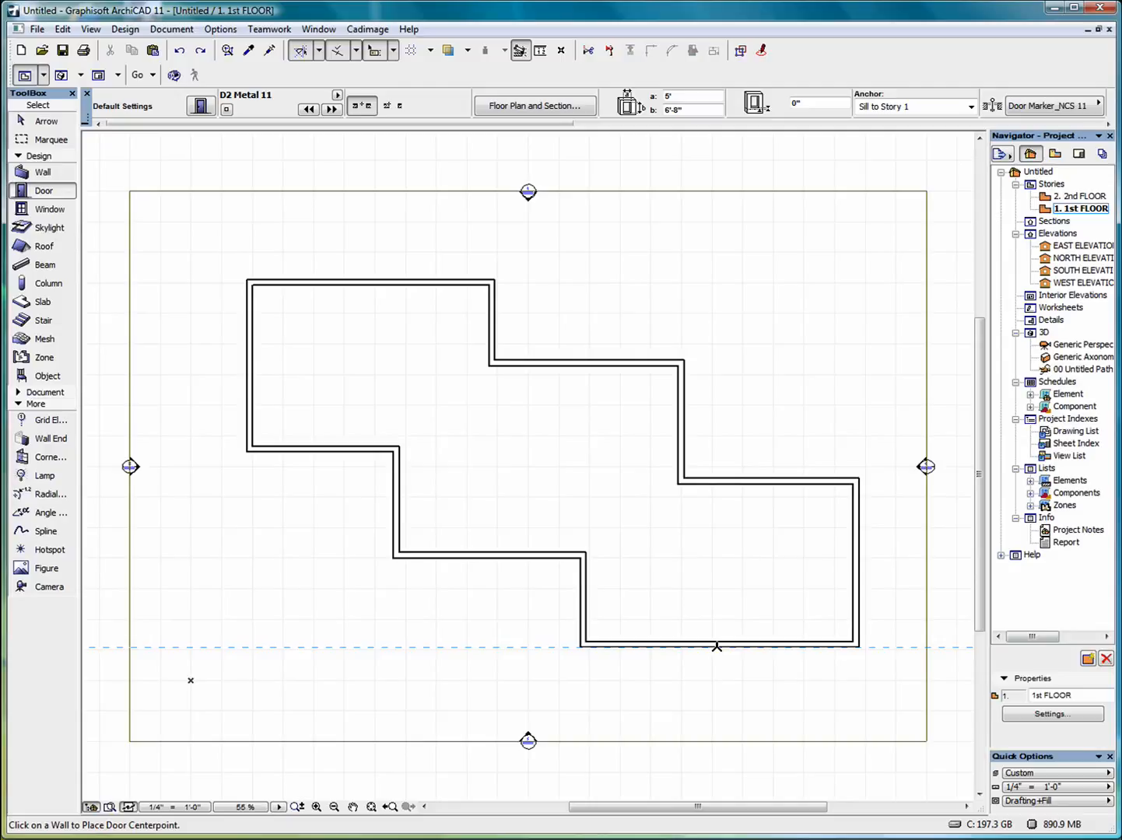
Place the metal double door near the middle of the perimeter's lowest horizontal wall, swinging to the outside
click(716, 647)
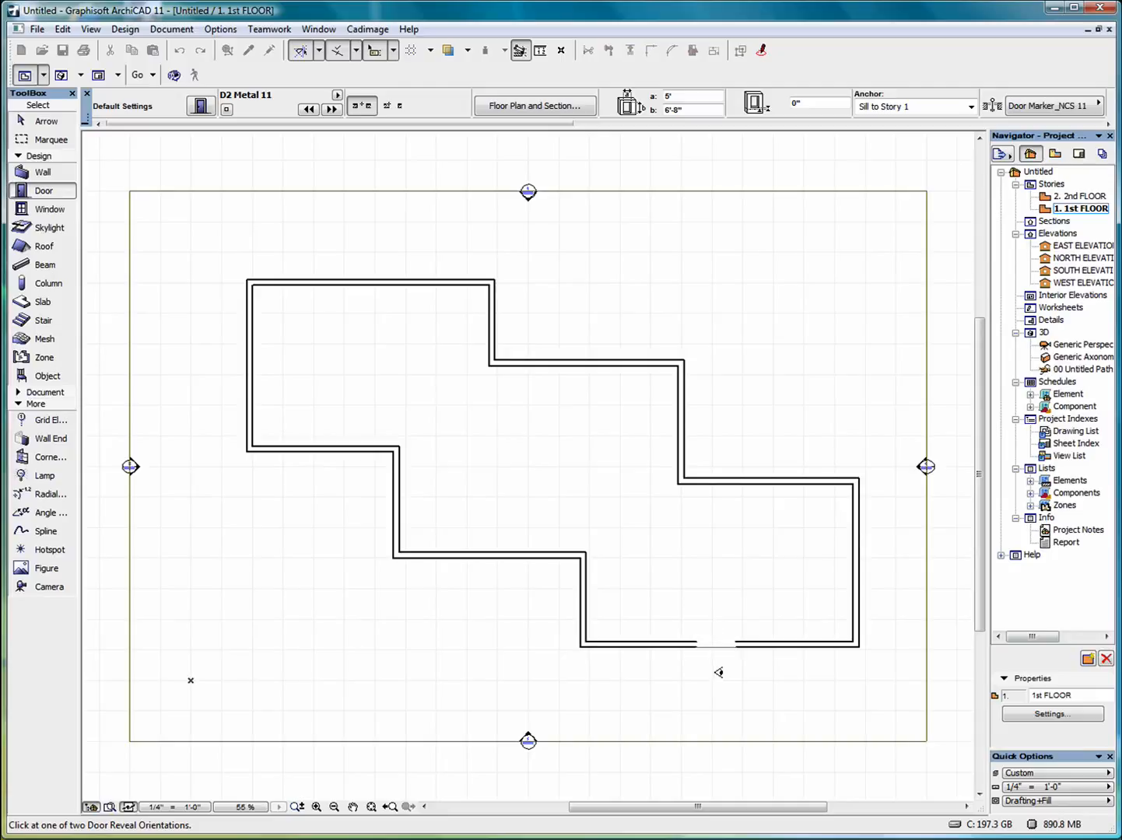
click(717, 672)
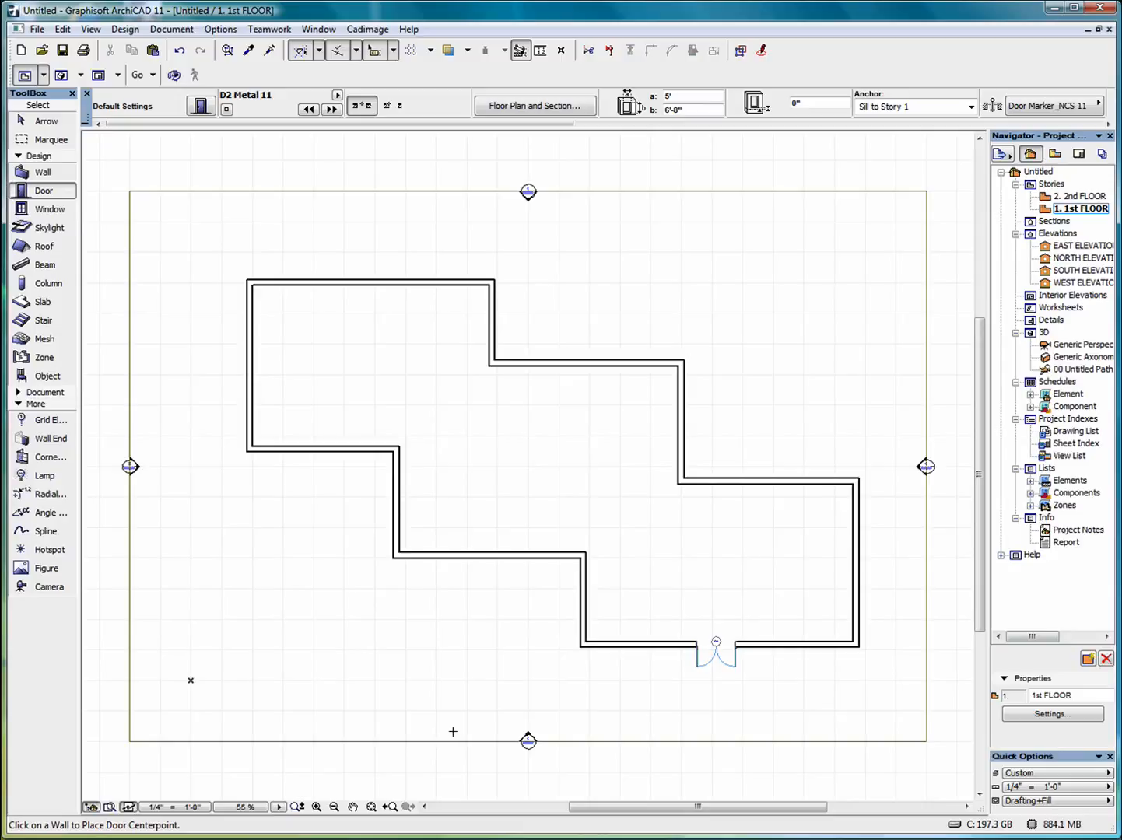
Show the whole model in 3D, frame the metal double door up close from outside and select it
right_click(422, 619)
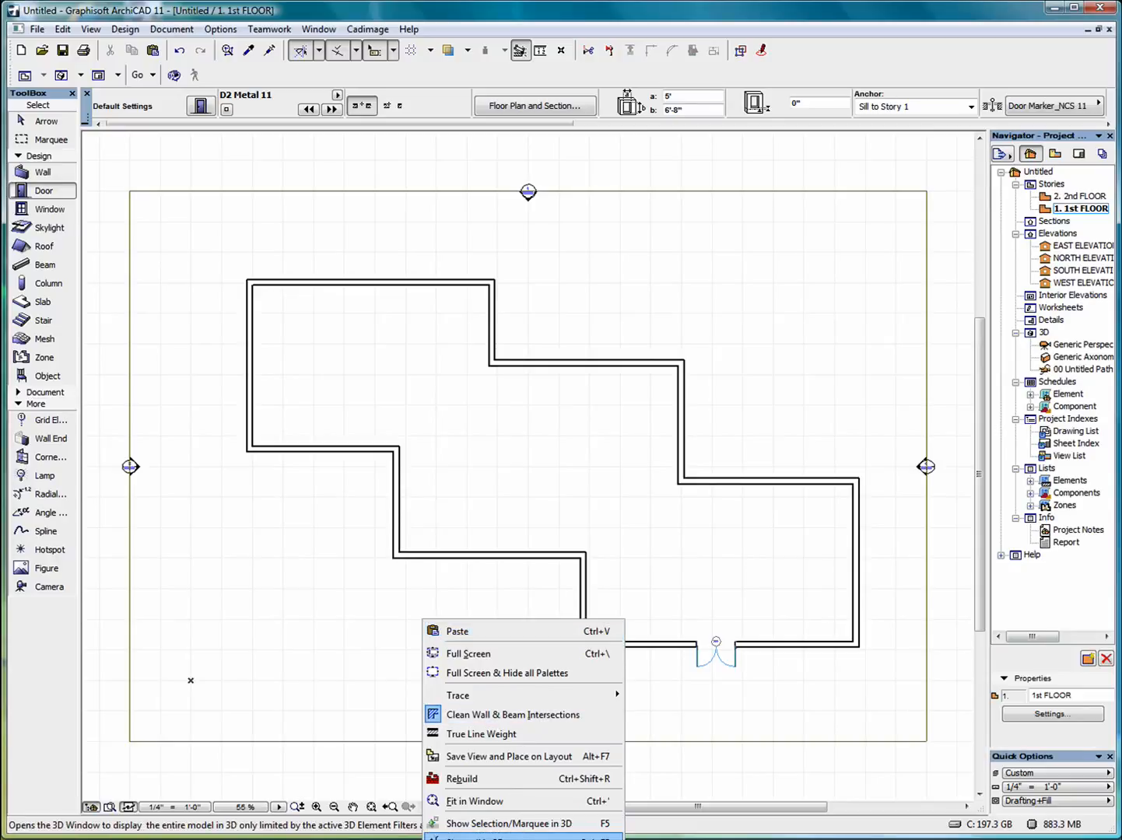
click(506, 836)
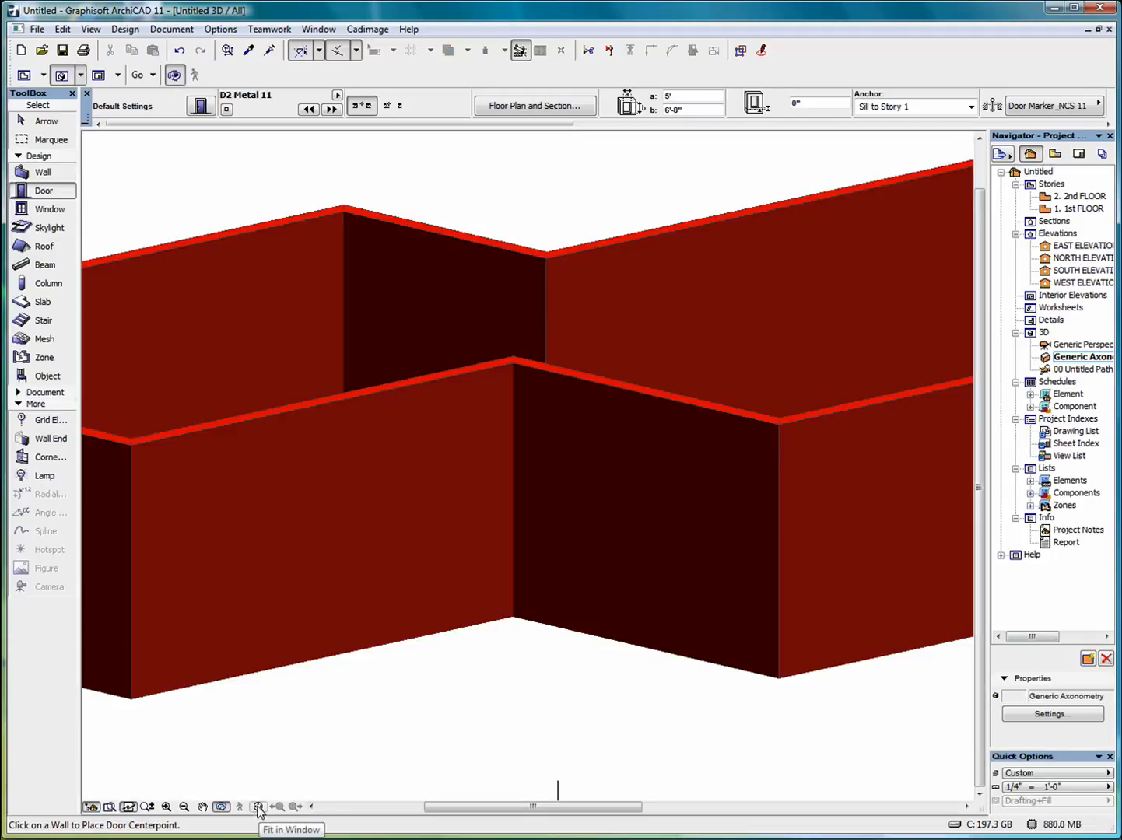
click(259, 808)
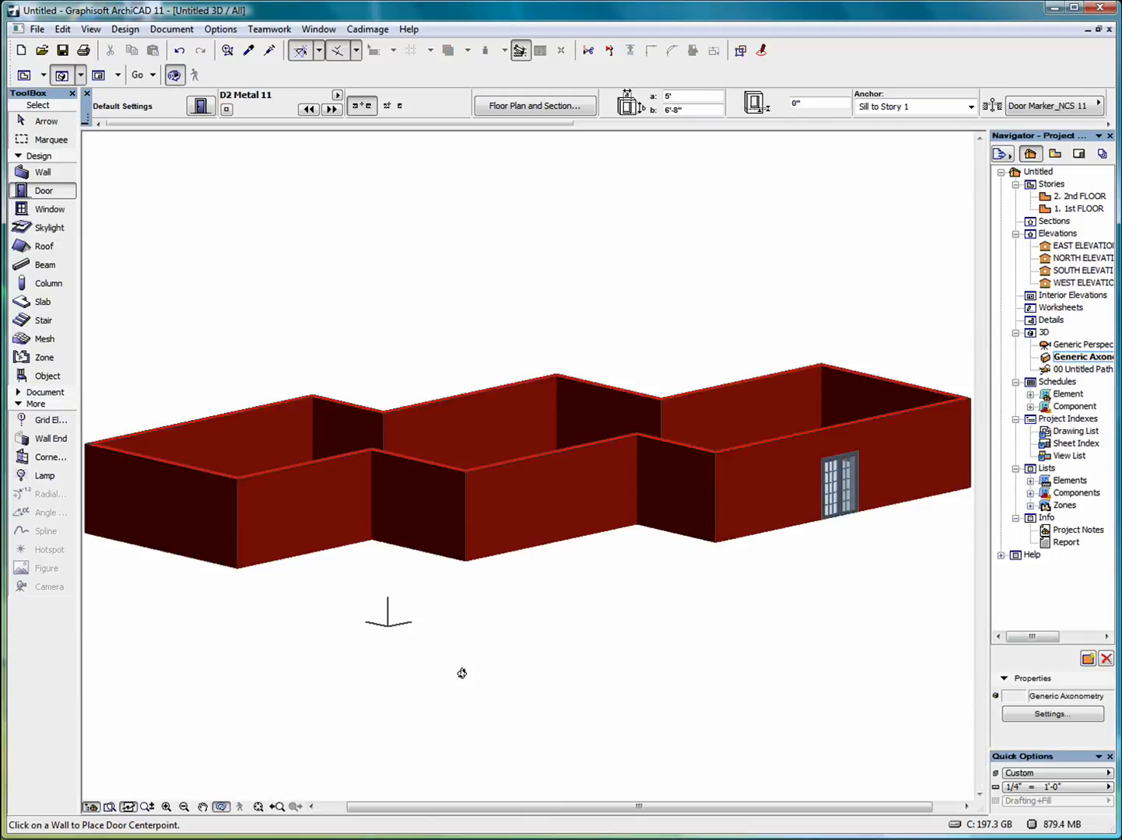
drag(788, 487, 482, 550)
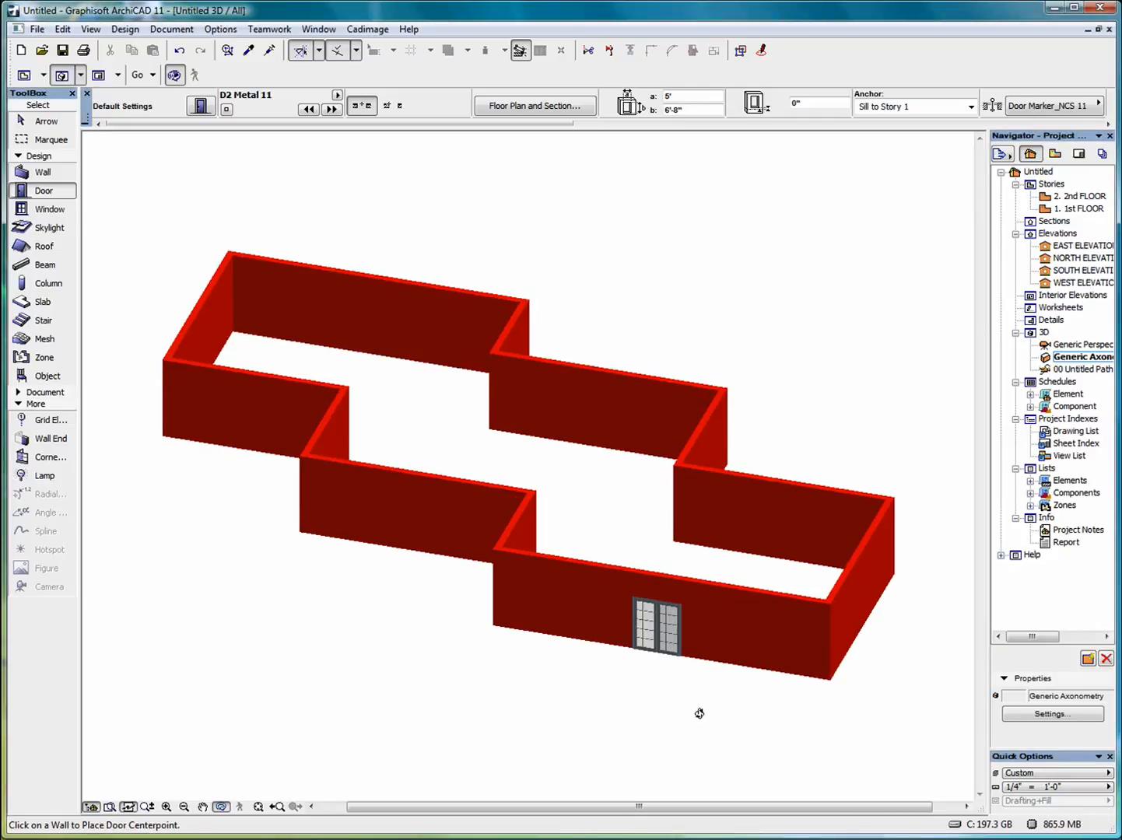
scroll(679, 673, up, 5)
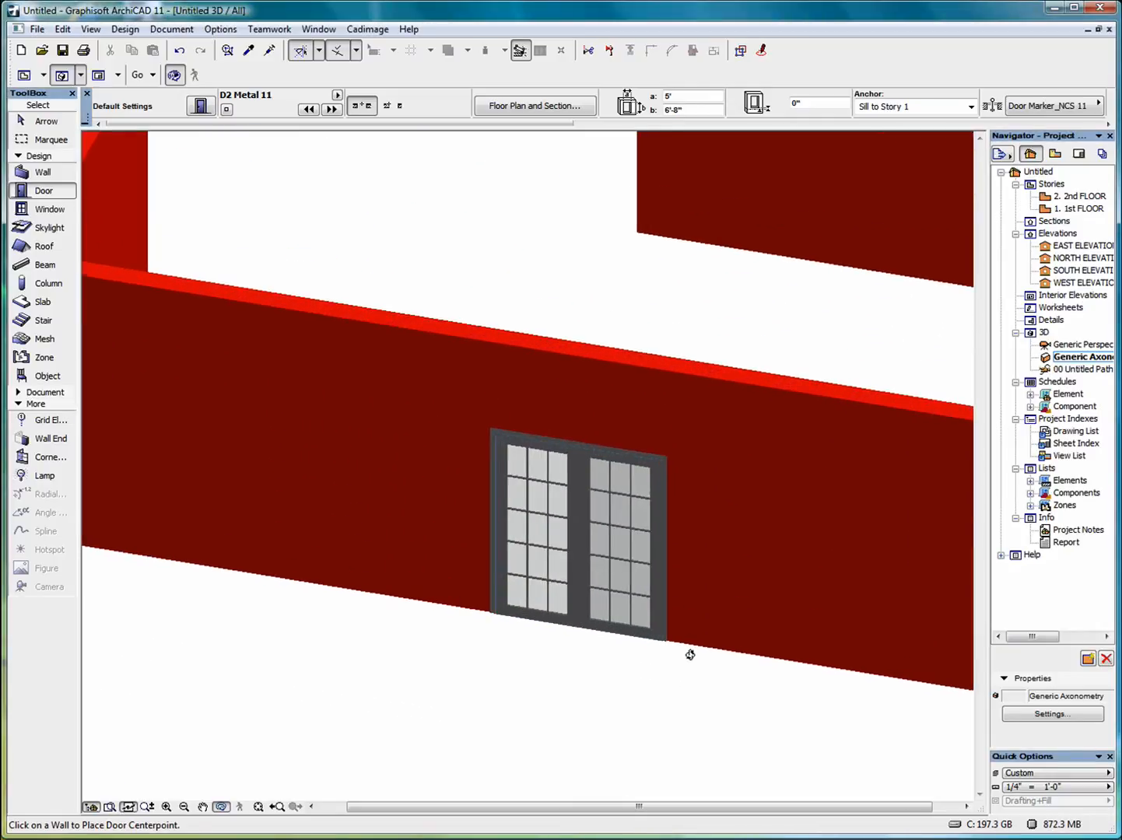
scroll(690, 654, up, 3)
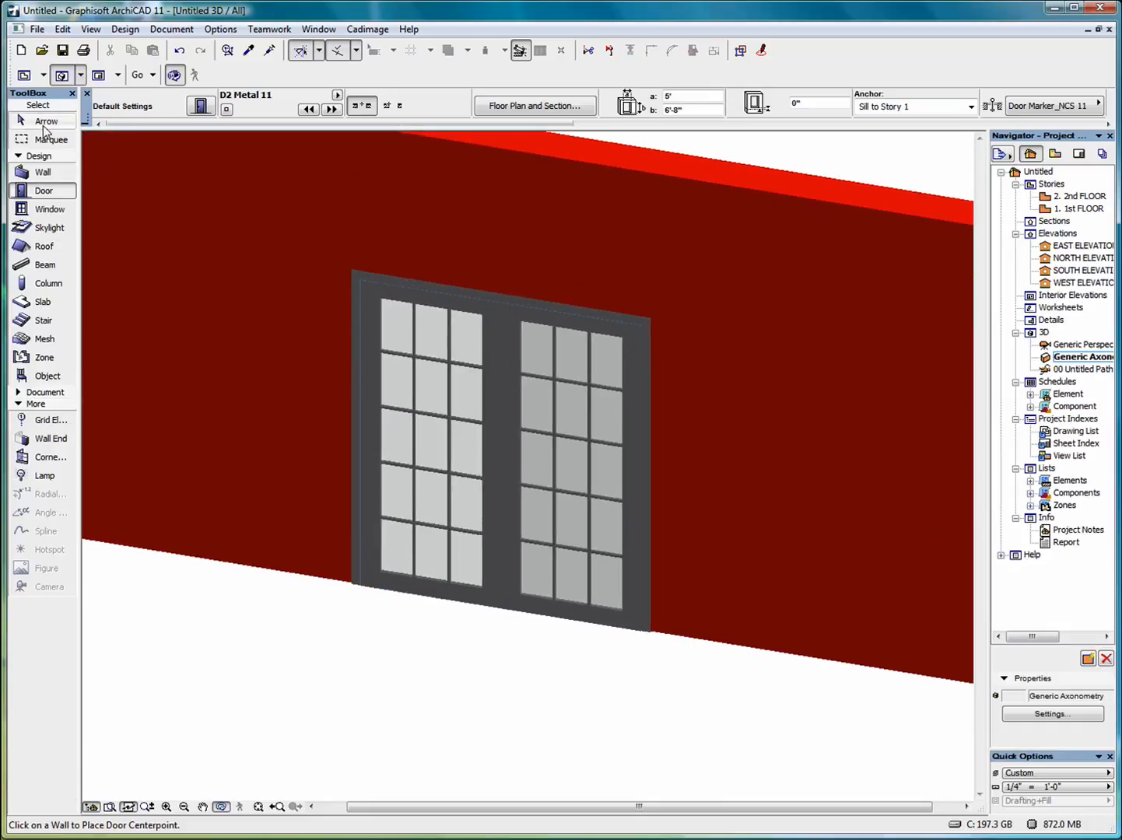
click(44, 123)
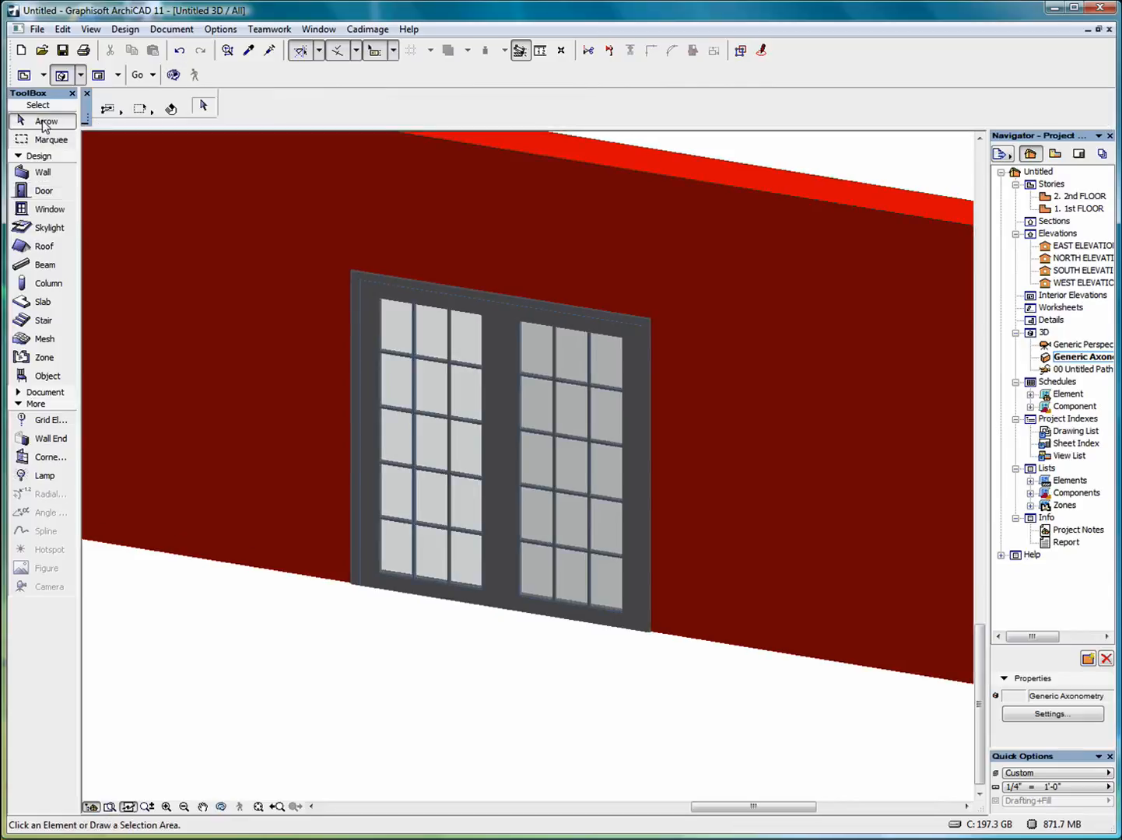
click(360, 279)
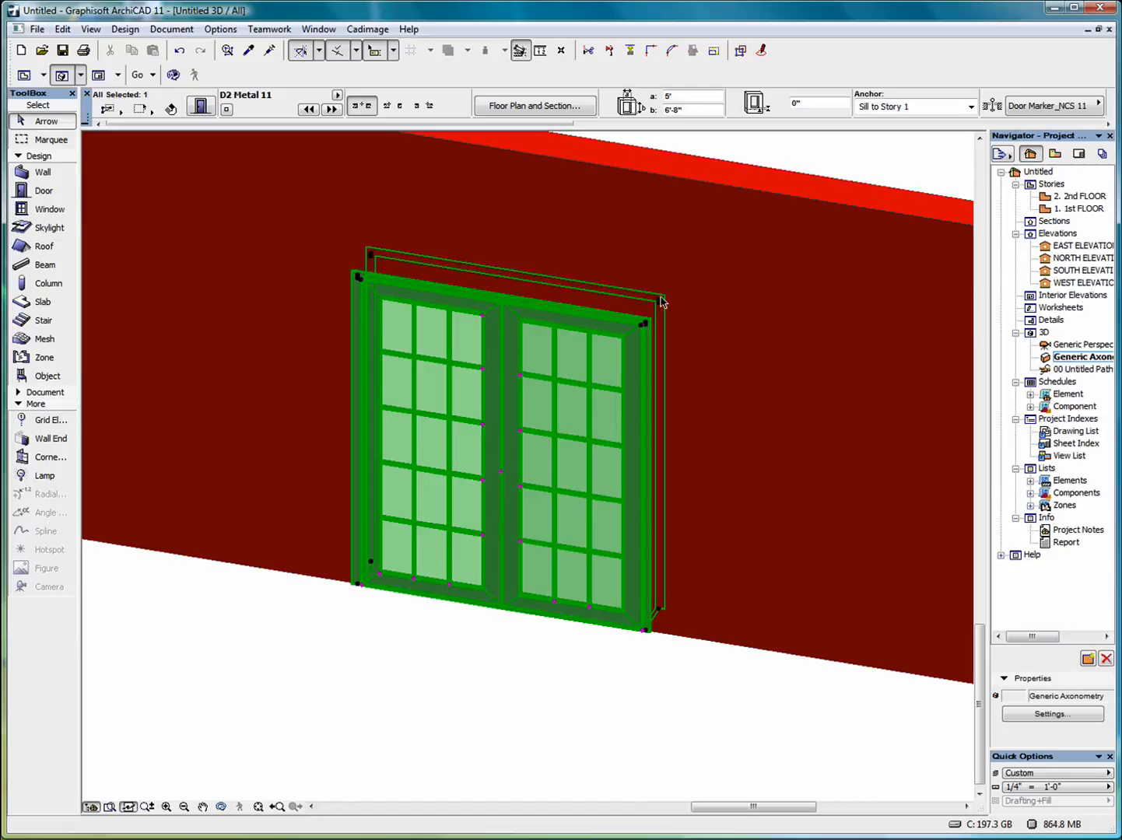
Try stretching the selected door's width to about 6'-7 1/2" from its upper corner, and undo the change
mouse_move(662, 302)
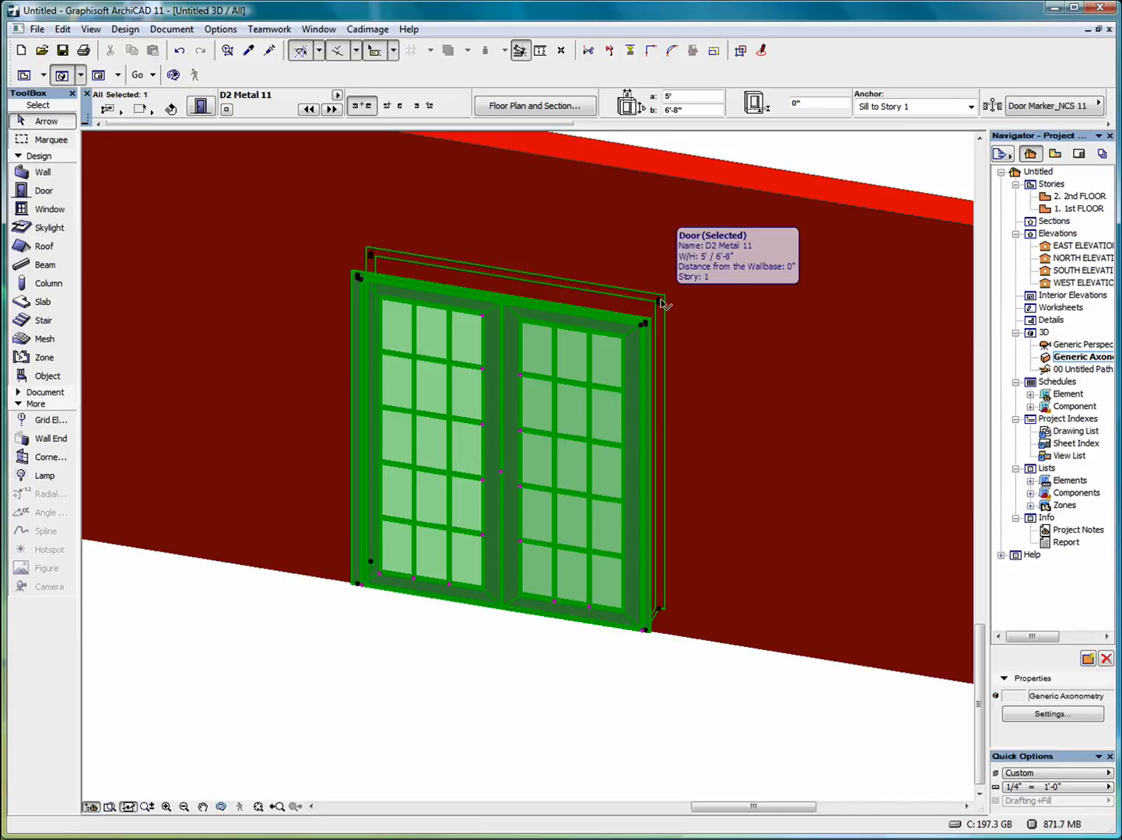
key(Tab)
click(663, 303)
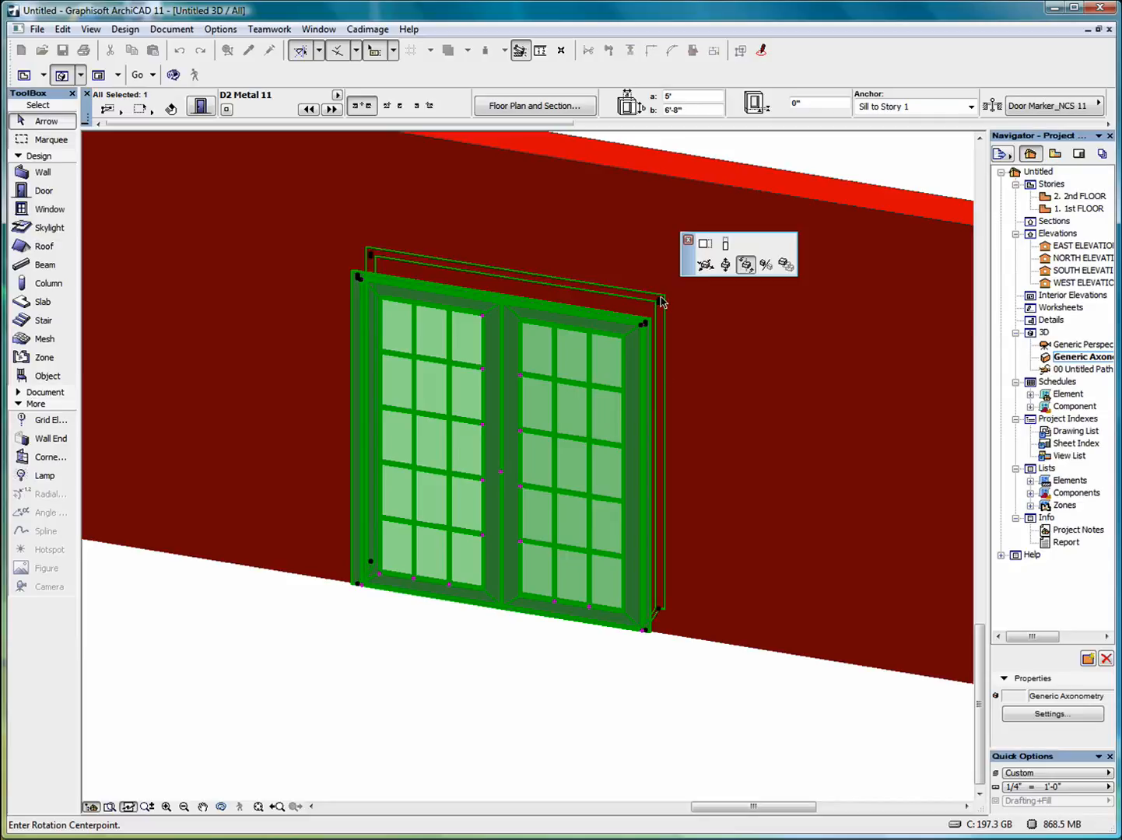
click(705, 243)
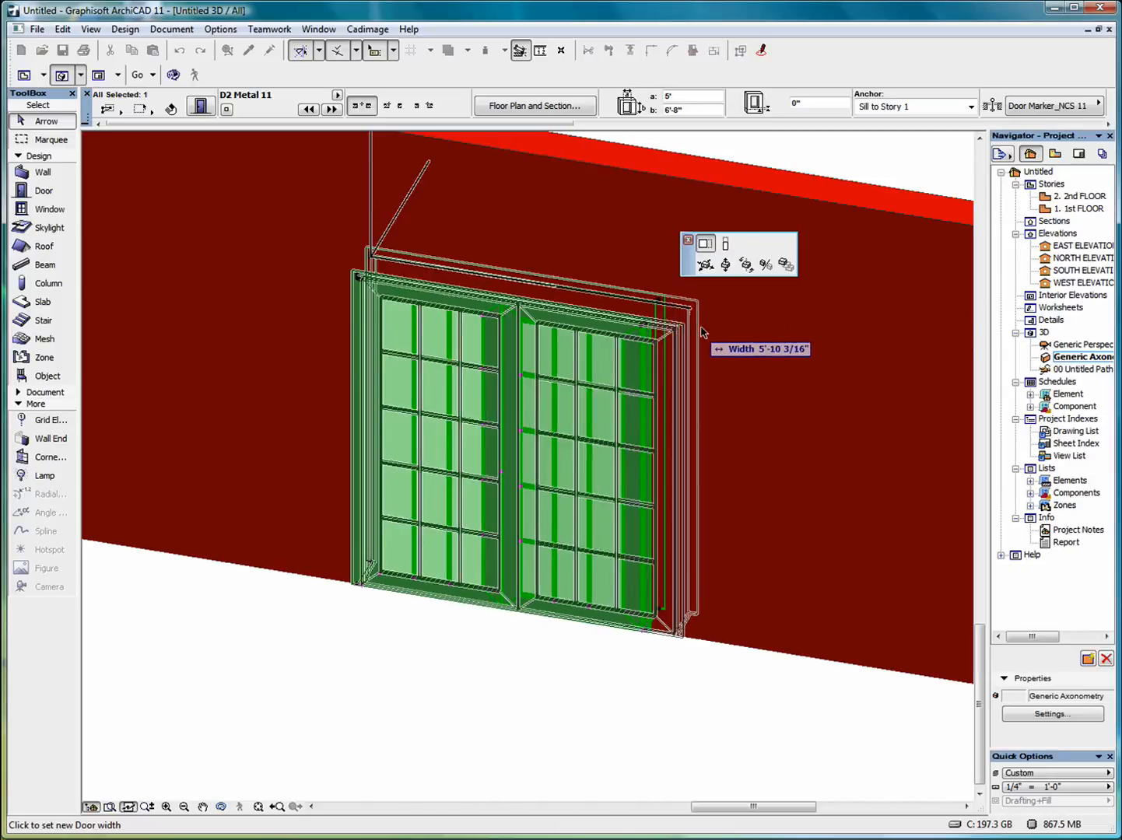
click(748, 338)
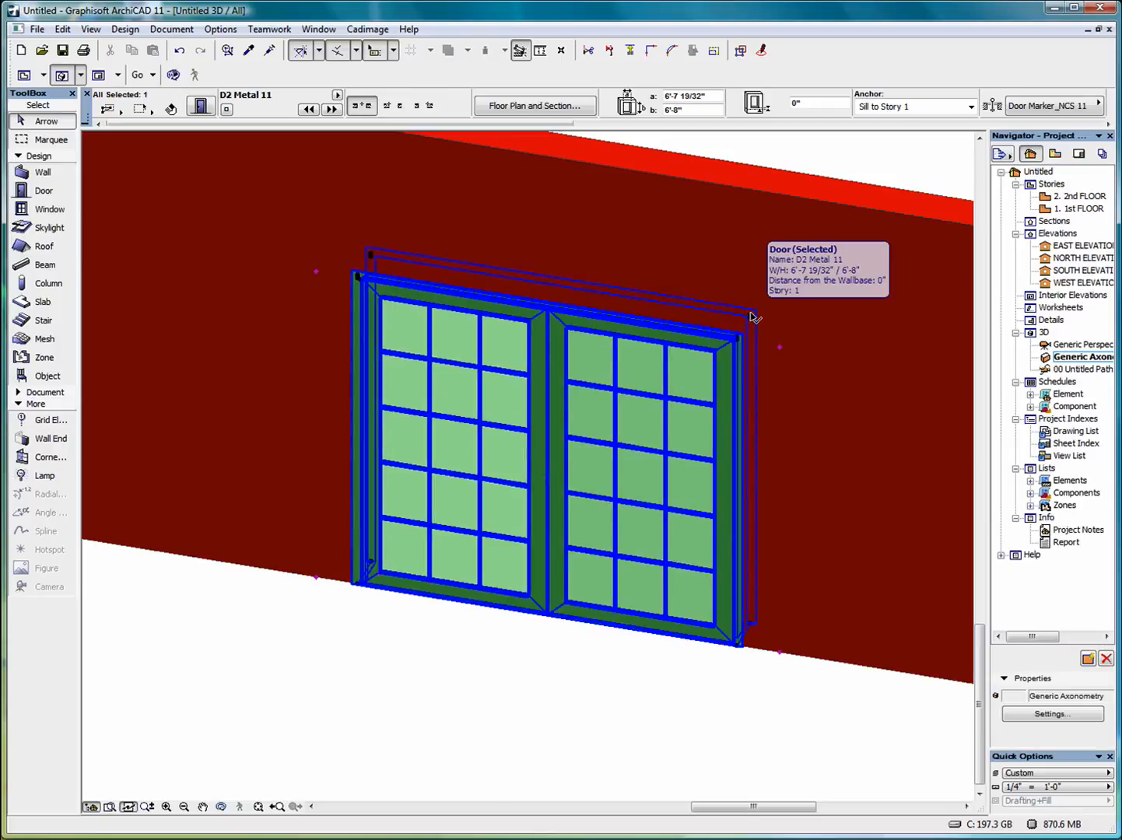
key(ctrl+z)
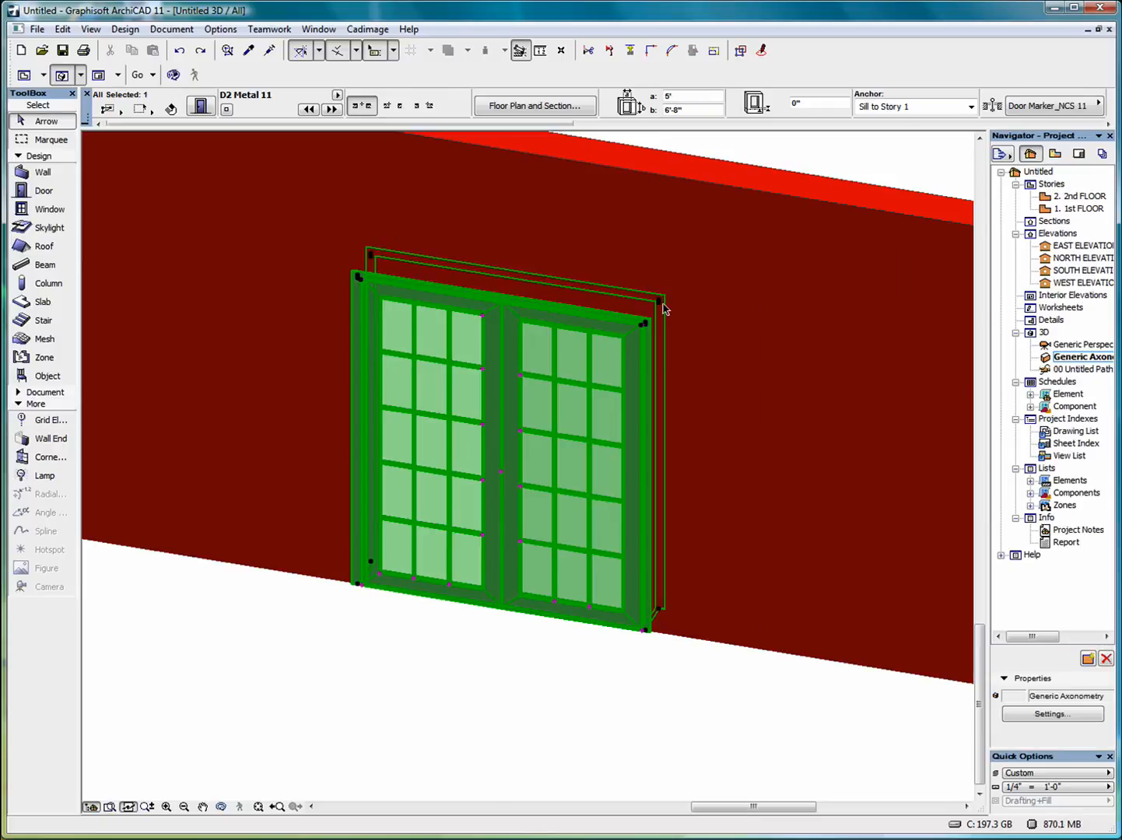
Try stretching the selected door's height to about 8'-8" from its upper corner, and undo the change
click(668, 309)
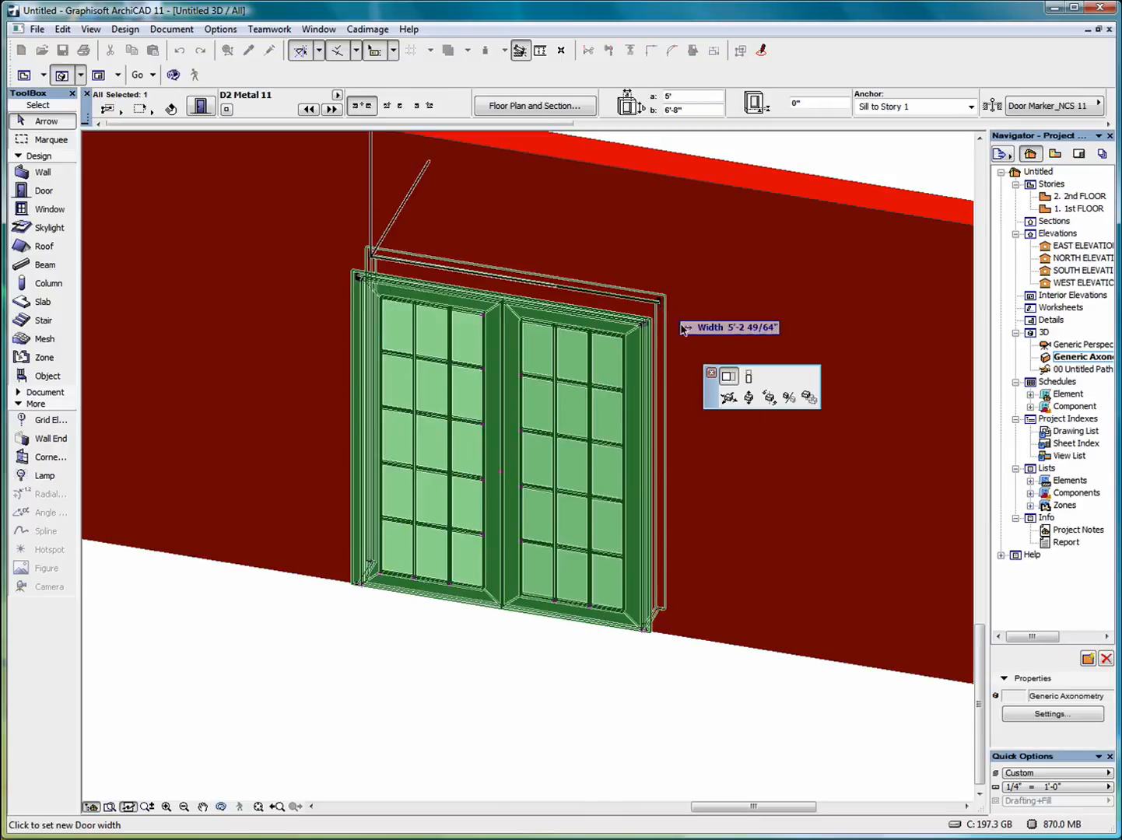
click(751, 379)
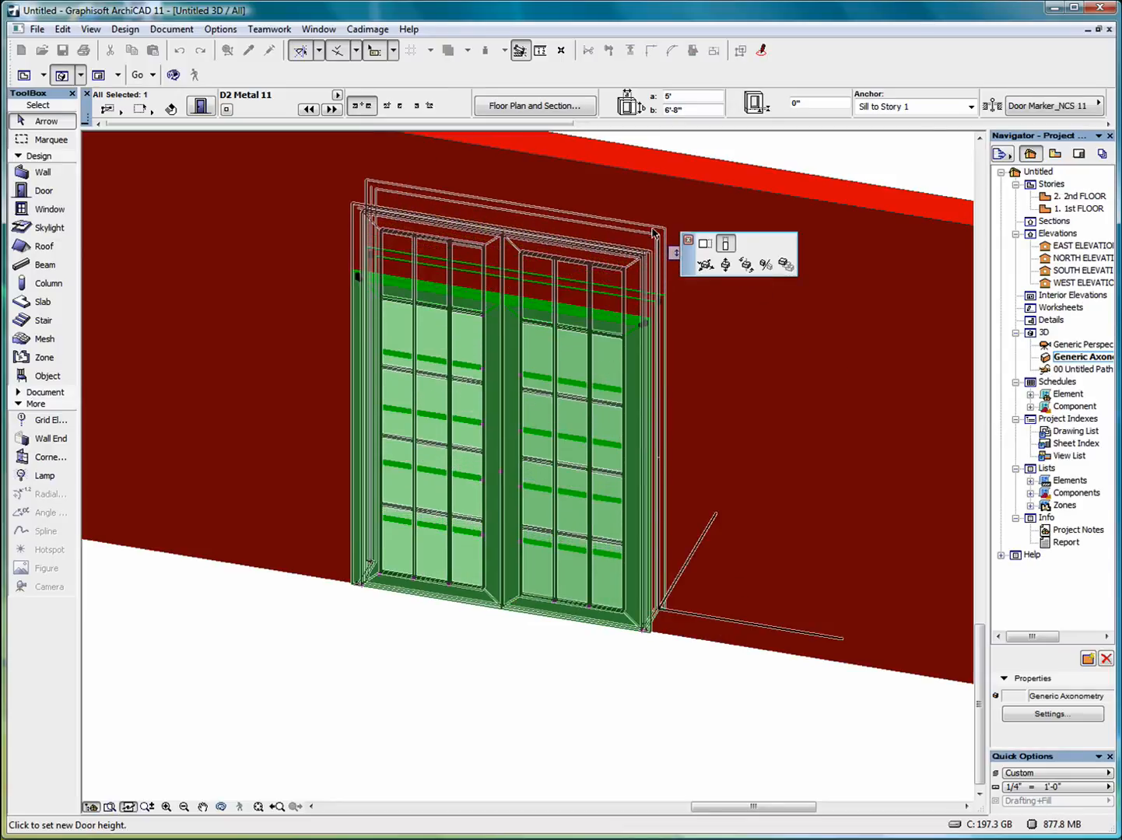
click(653, 211)
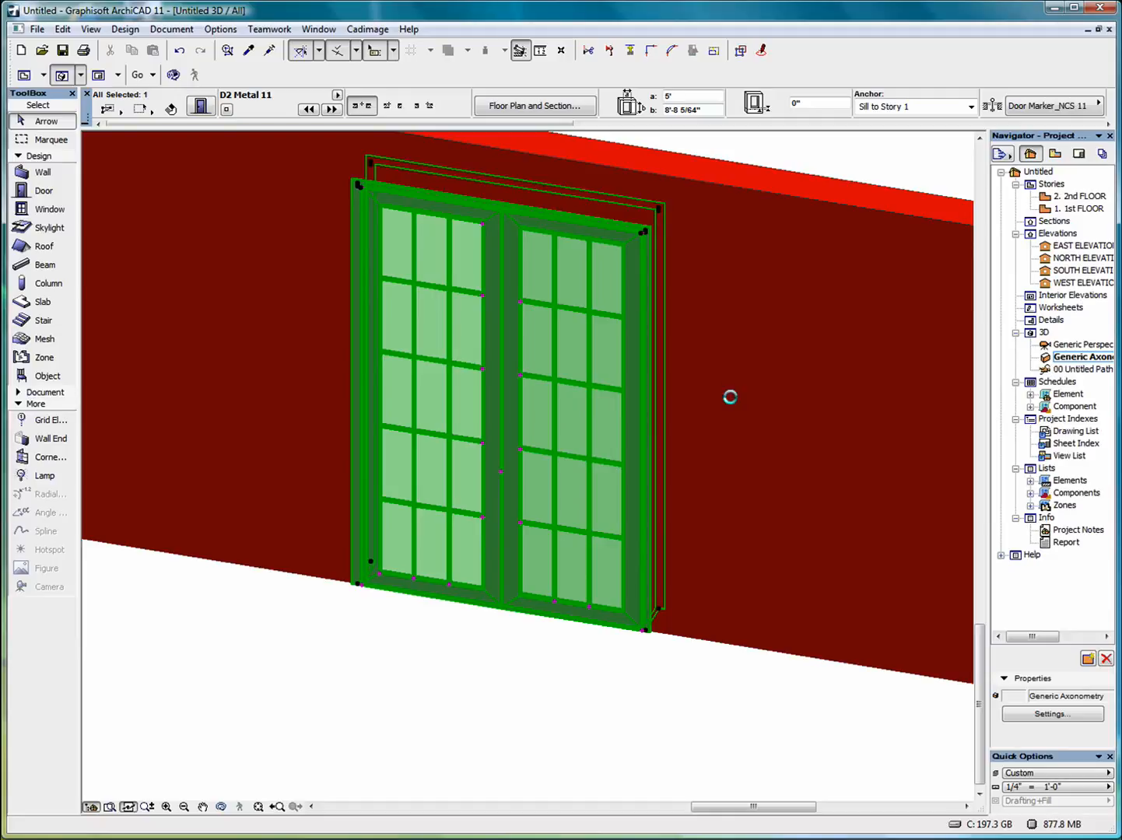
key(ctrl+z)
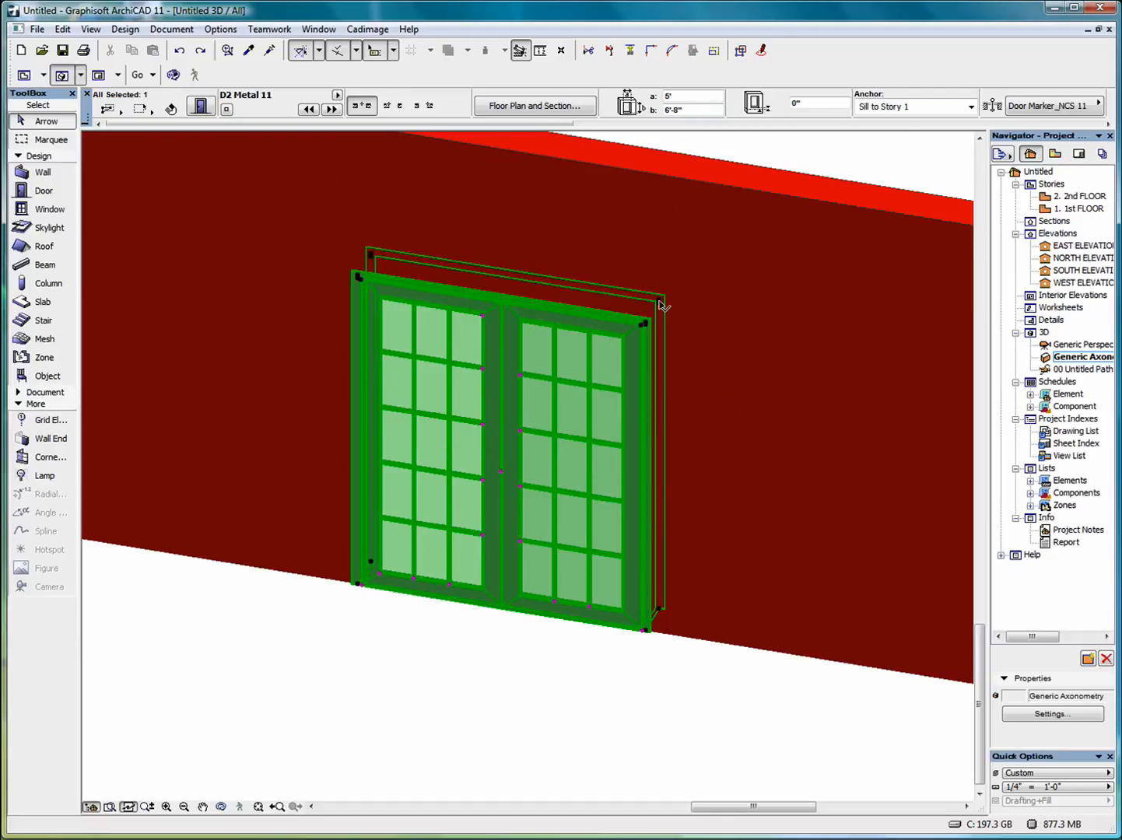
Move the selected double door along its wall toward the building's outer right-hand corner
click(662, 306)
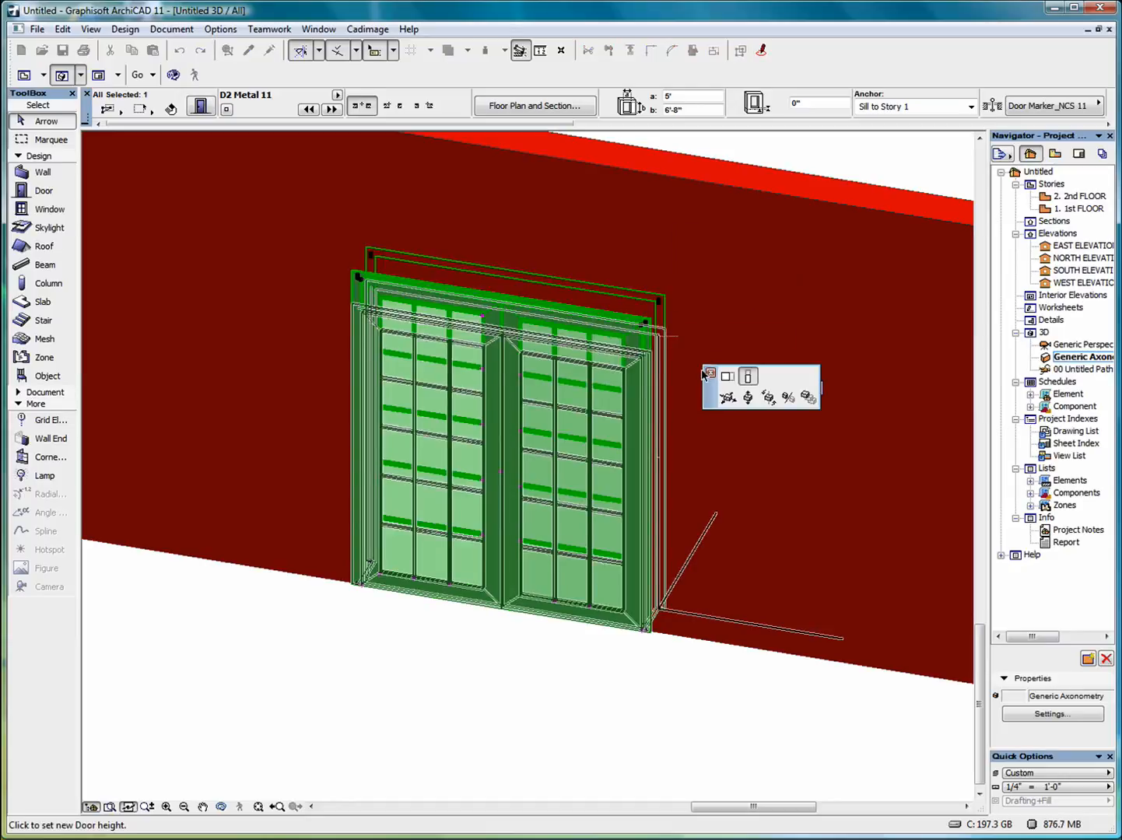
click(728, 399)
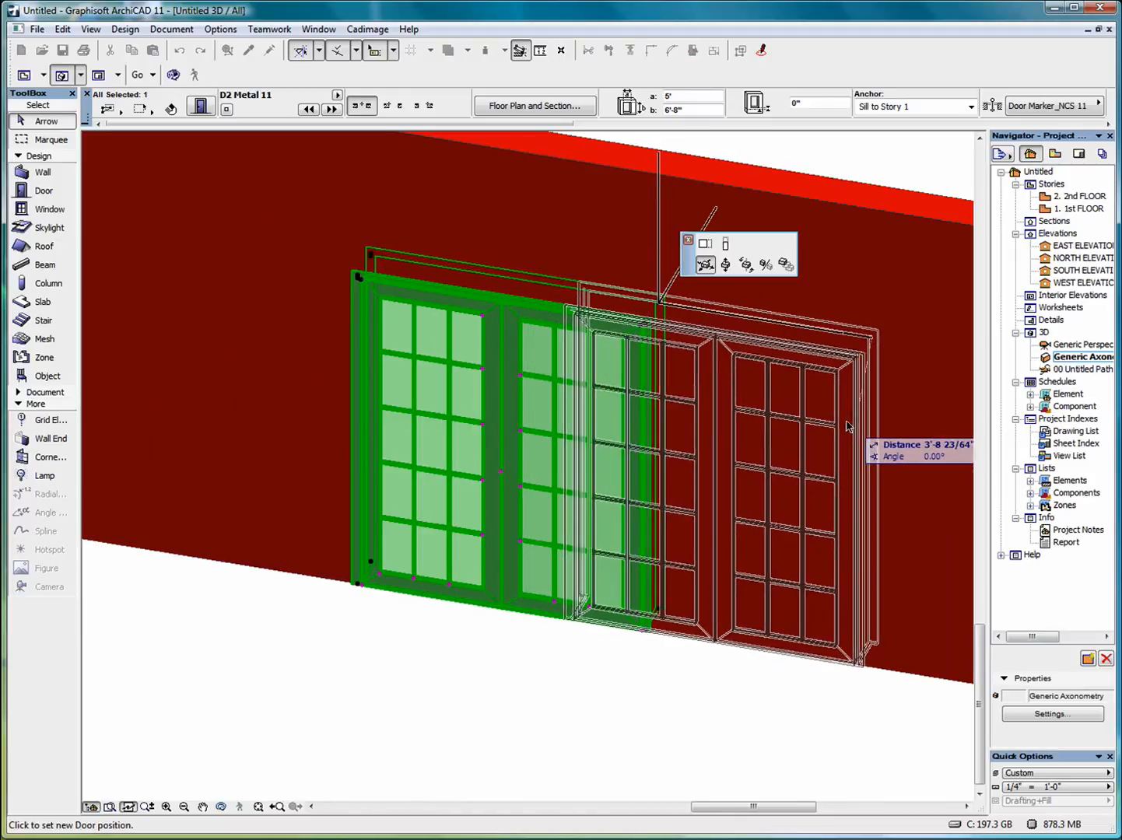
click(806, 418)
Elevate the selected double door within the wall to a sill height of about 1'-9"
click(588, 399)
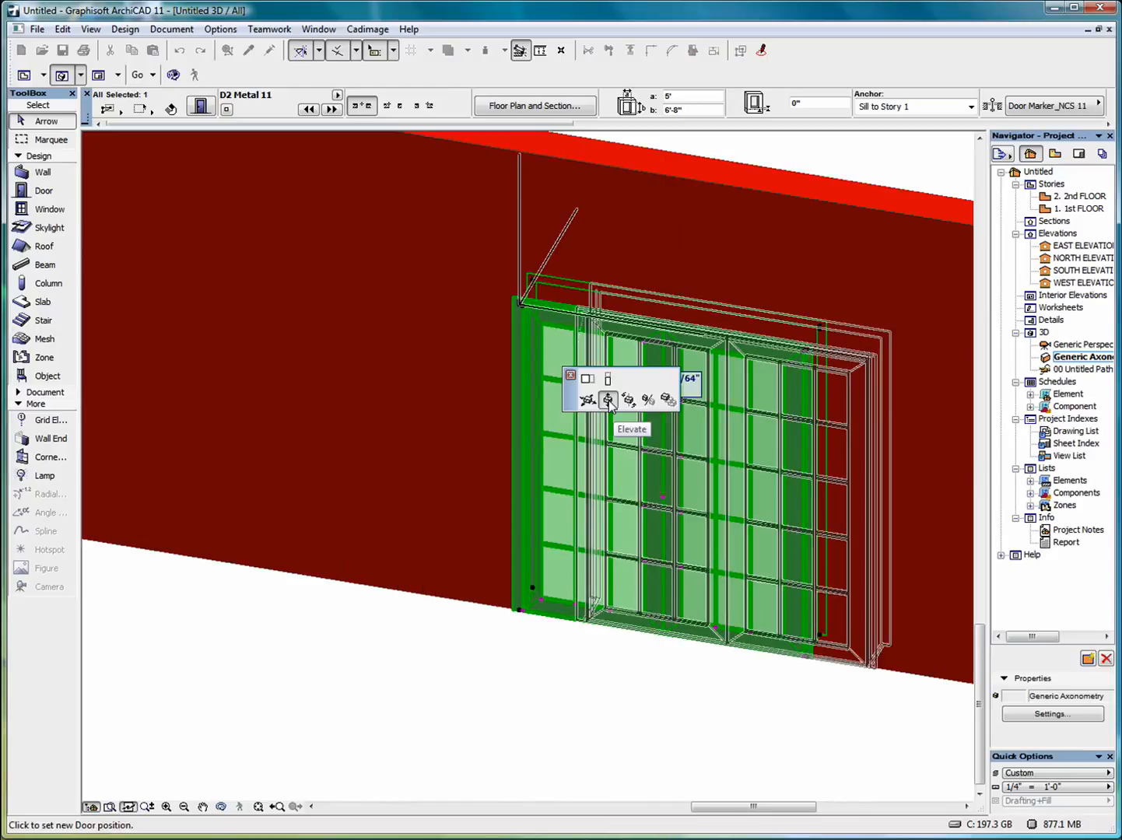
click(609, 400)
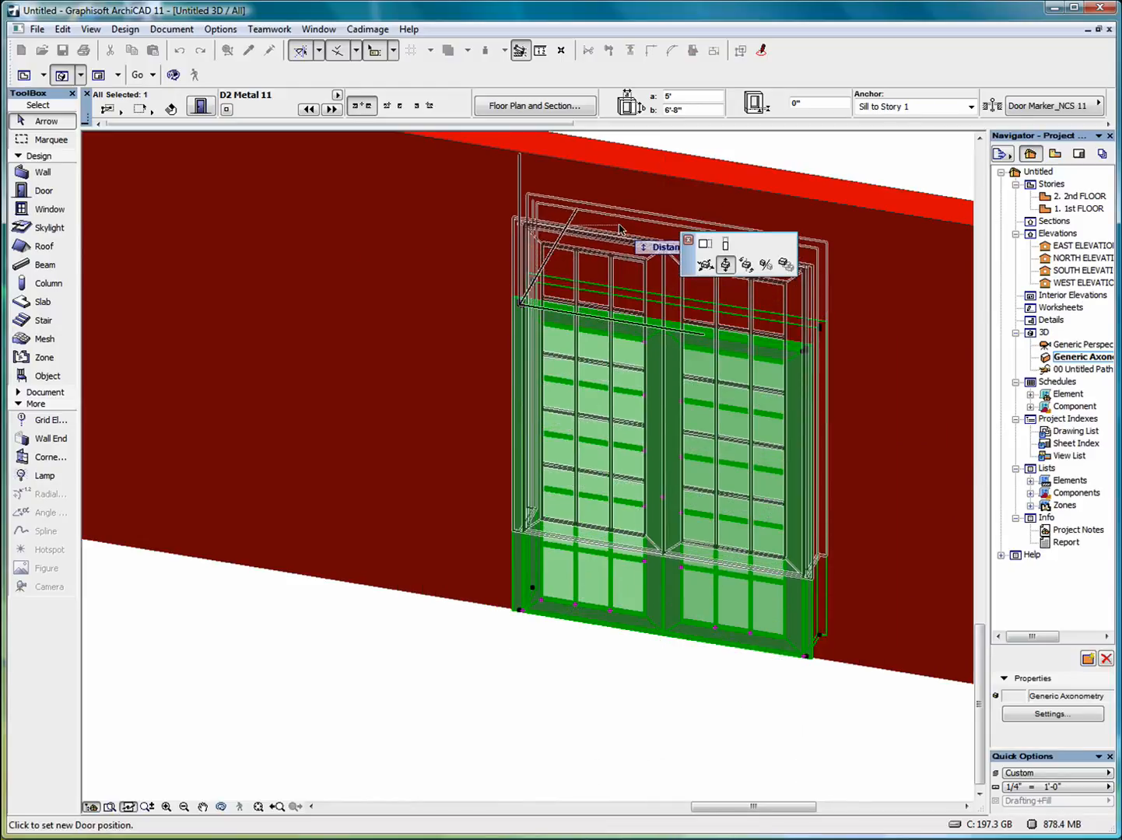
click(620, 229)
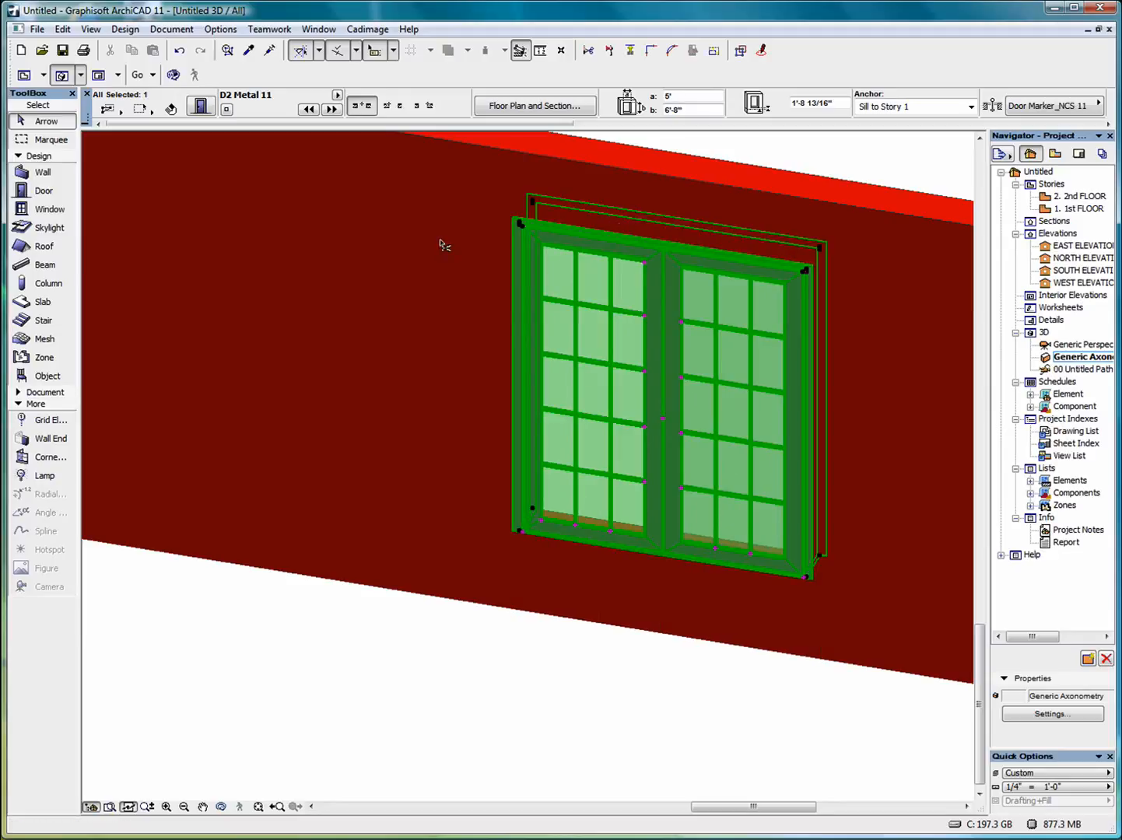
Undo the last elevation change of the door and set up Multiply with Drag, Distribute and 1 copy
key(ctrl+z)
click(520, 303)
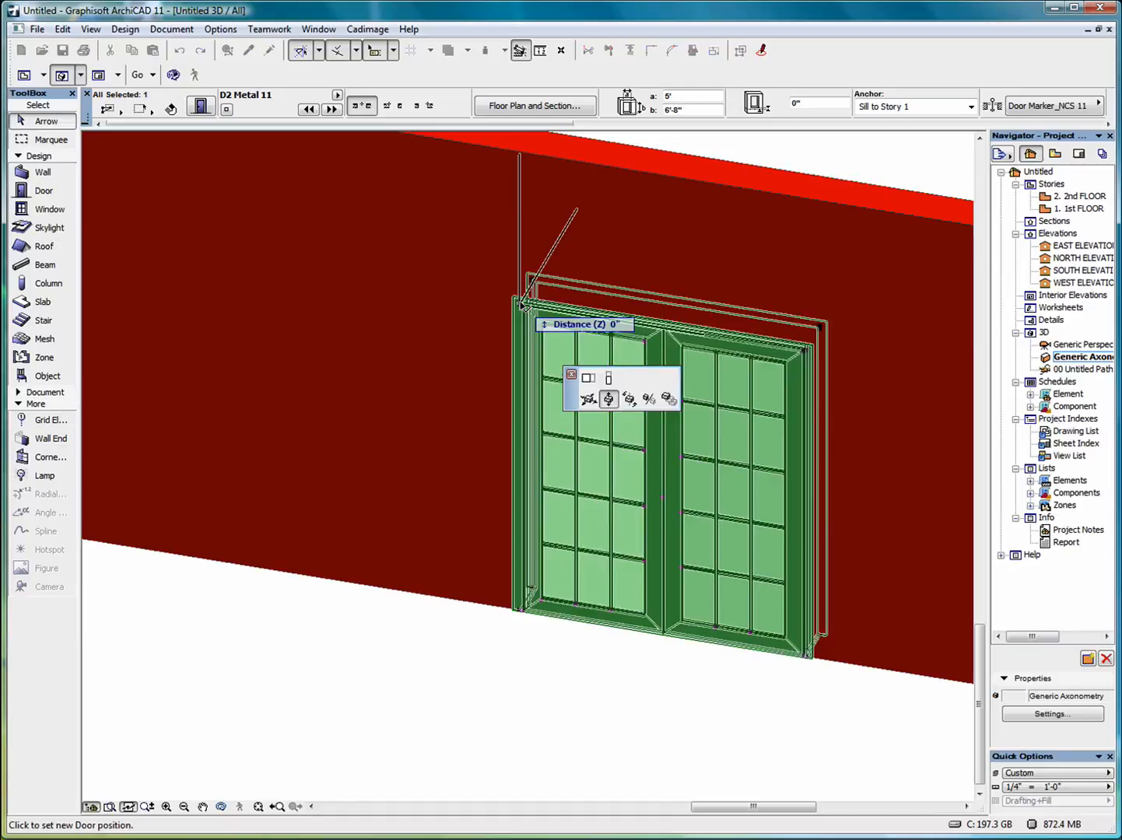
click(667, 400)
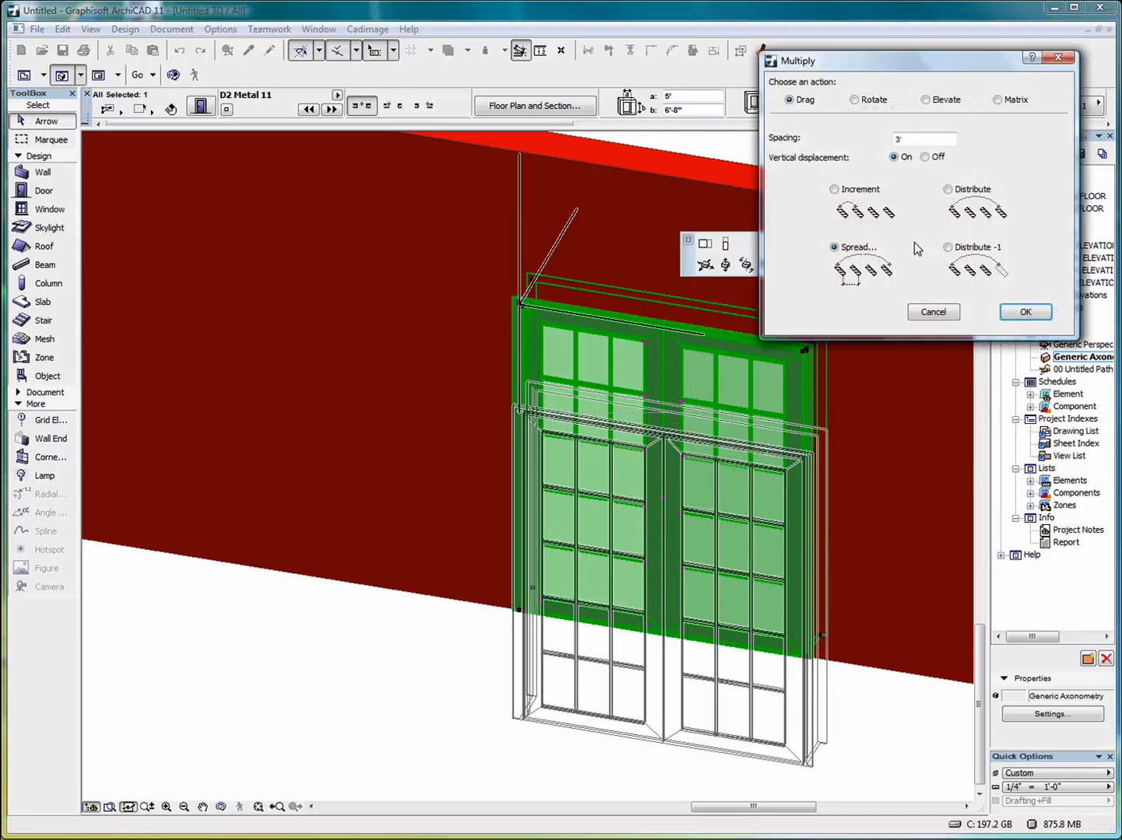
click(907, 138)
click(948, 189)
drag(908, 138, 868, 134)
text(1)
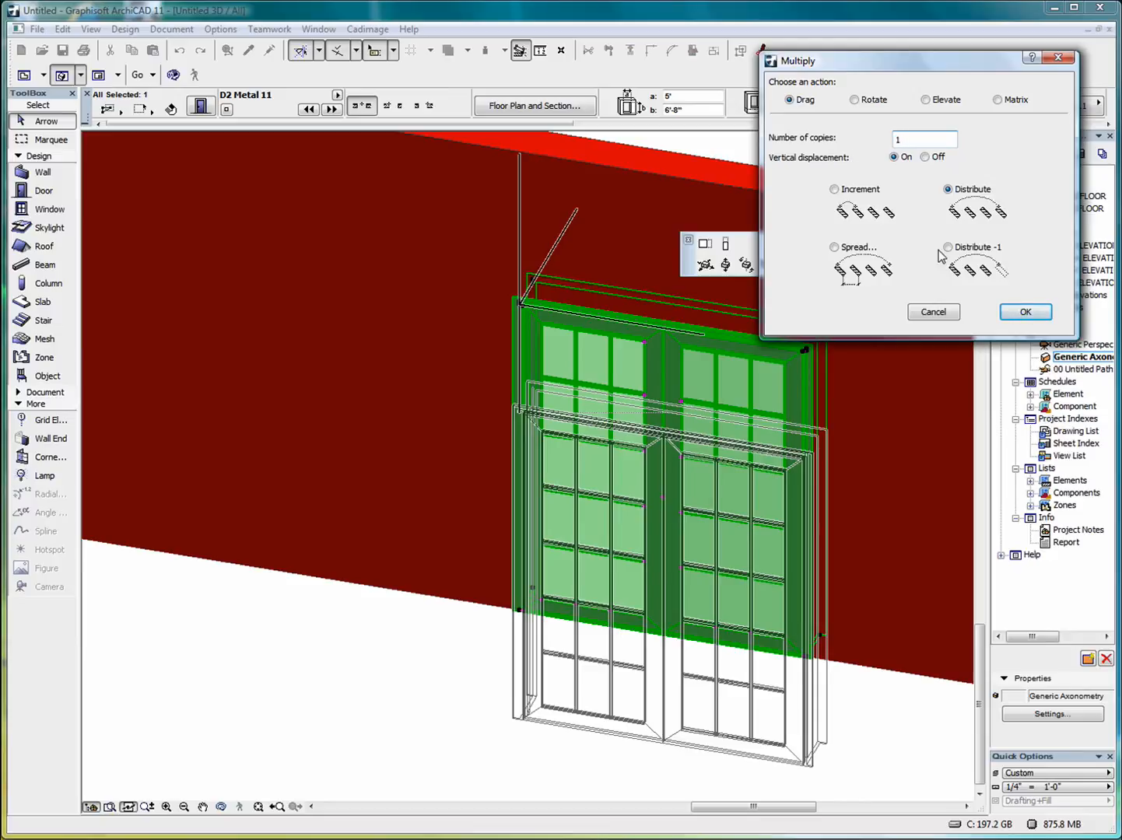
click(1026, 312)
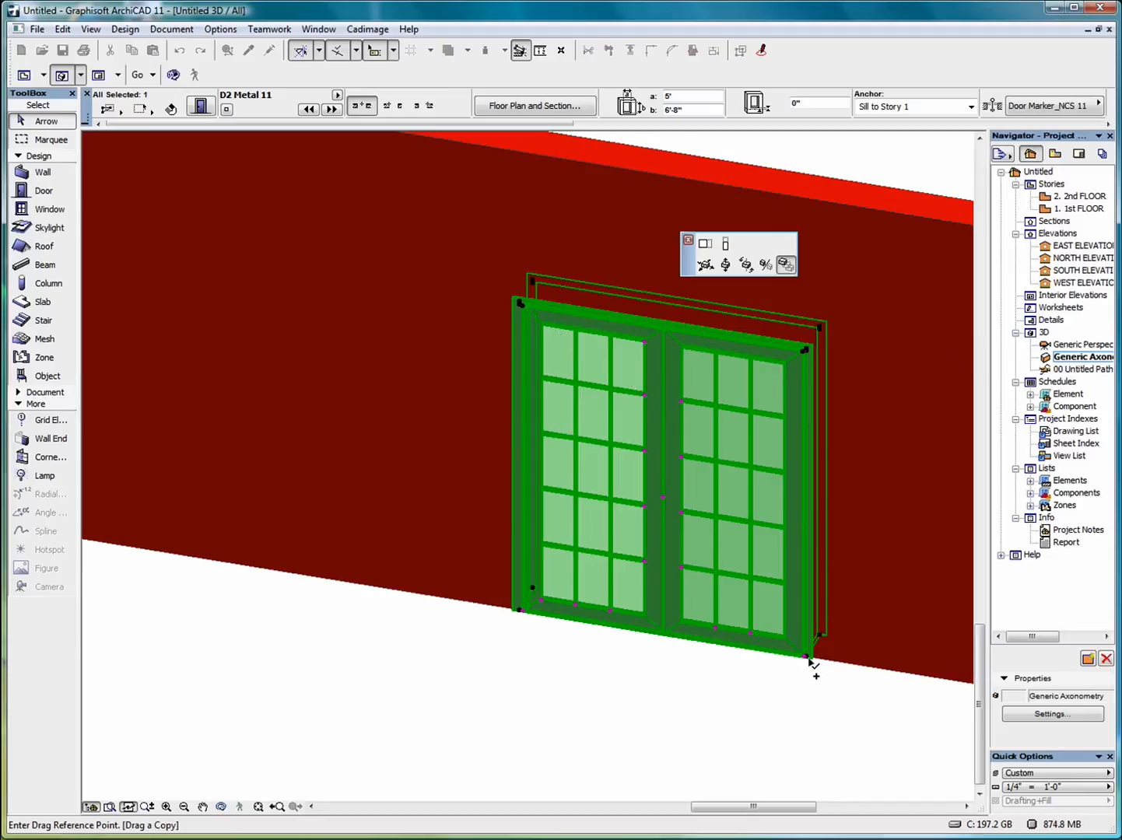
Place the door copy on the same wall, to the left of the original and level with the wall's base
click(806, 658)
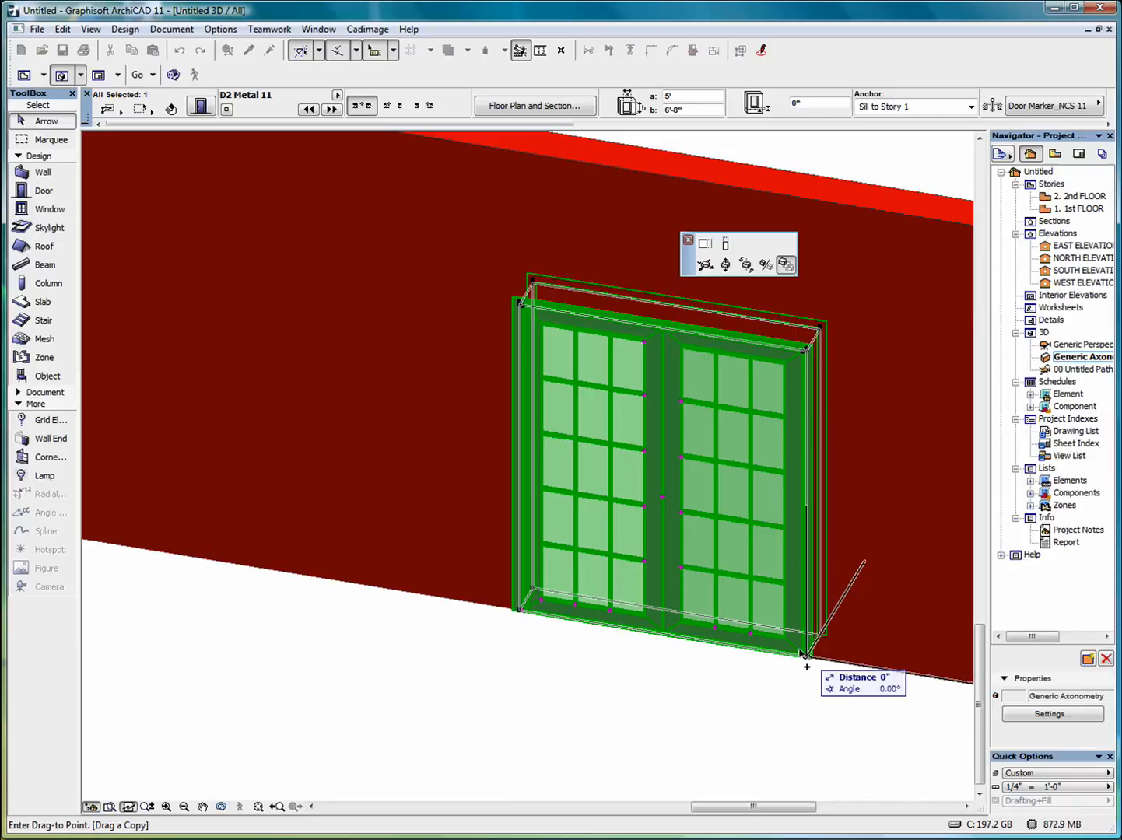
click(408, 593)
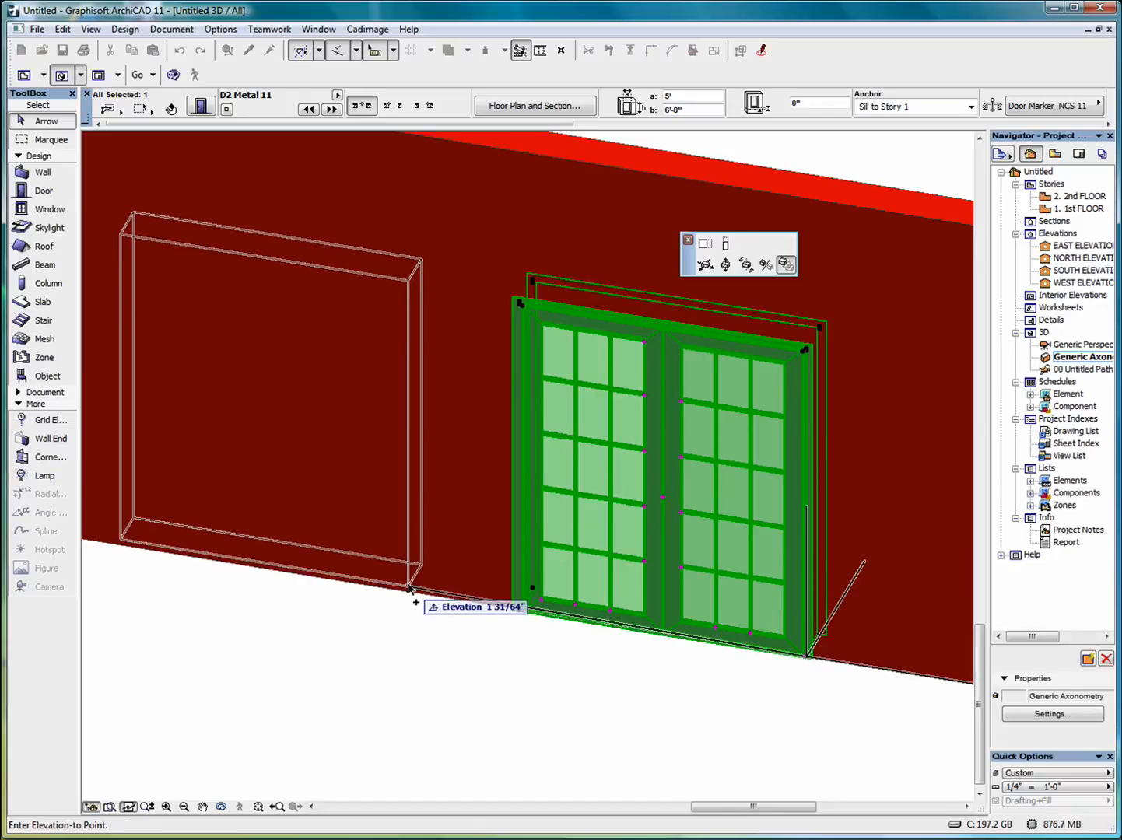
click(411, 597)
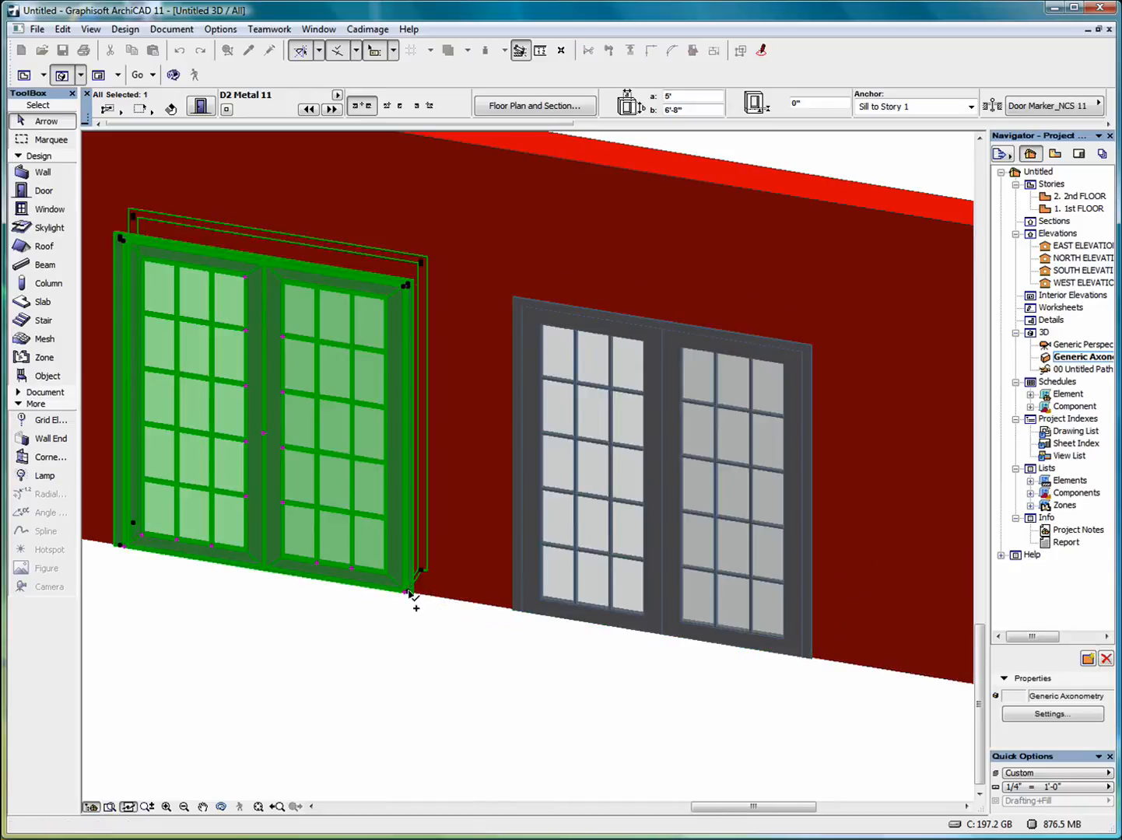
click(423, 656)
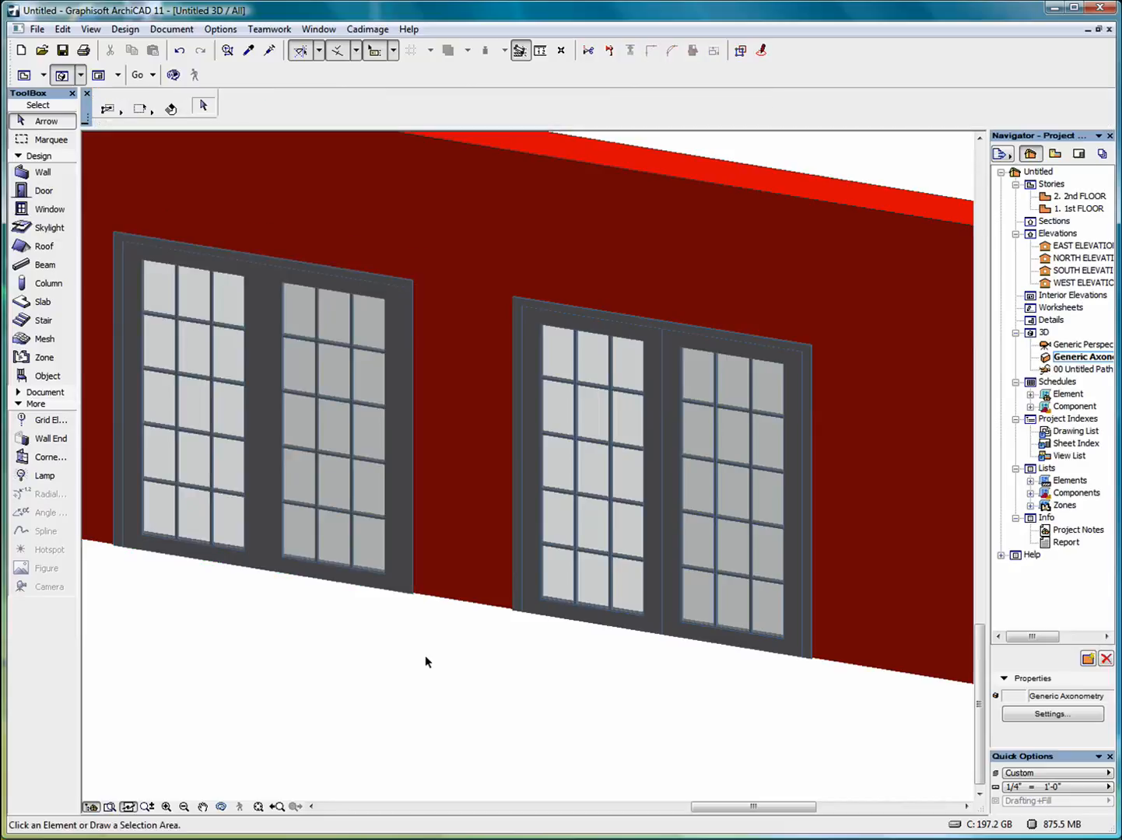
Fit the 3D model in the window, then open the 1st FLOOR plan and inspect the two double doors
click(259, 808)
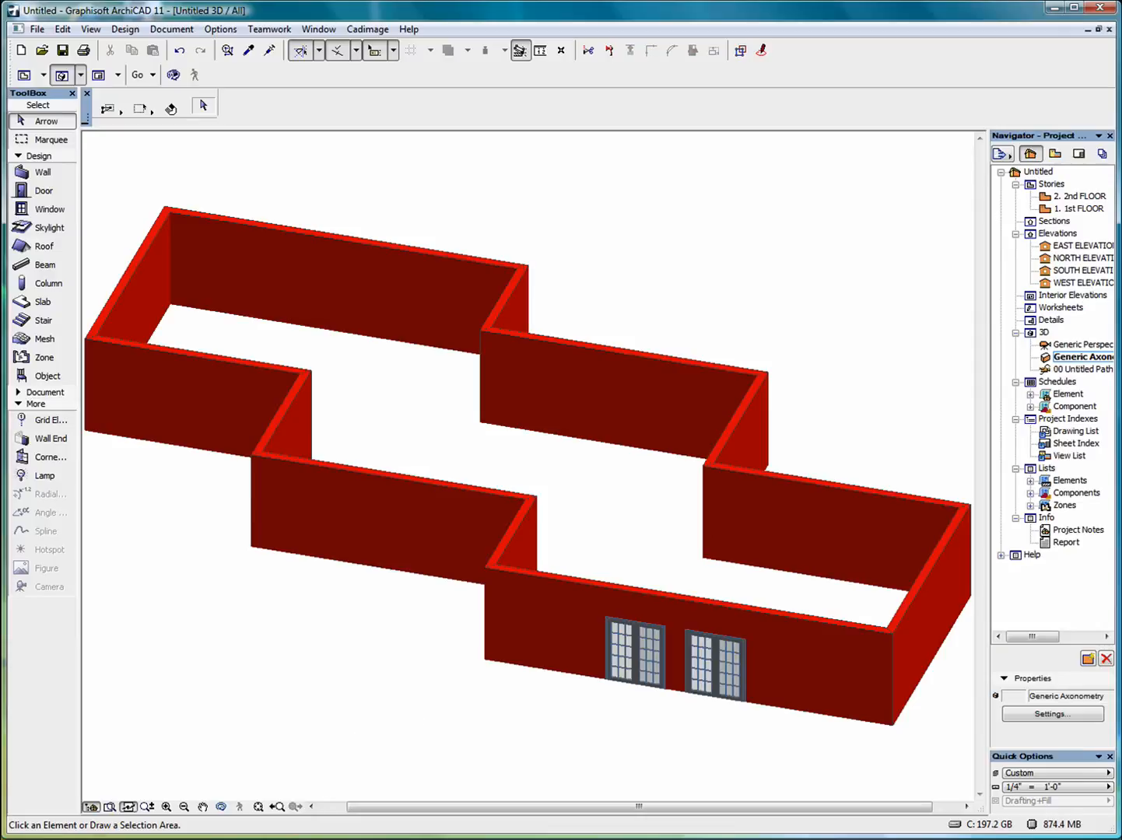
click(1069, 211)
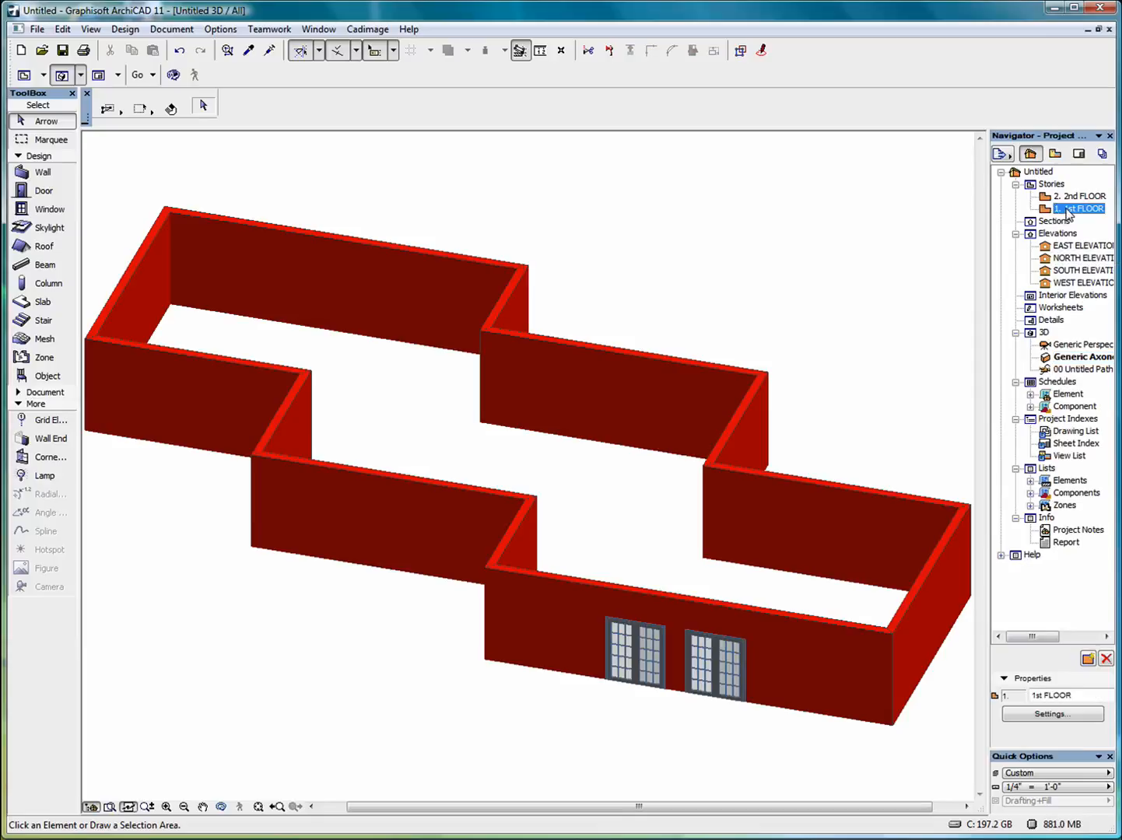
double_click(1068, 210)
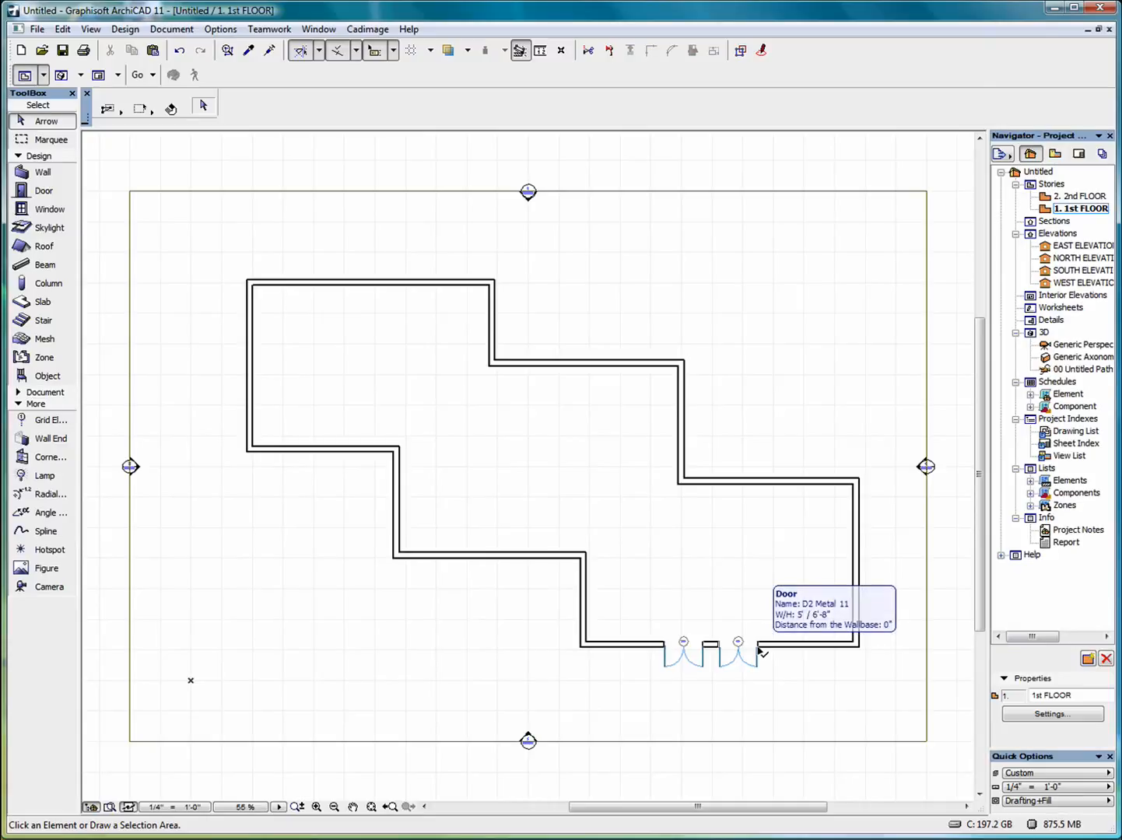
click(760, 652)
click(705, 648)
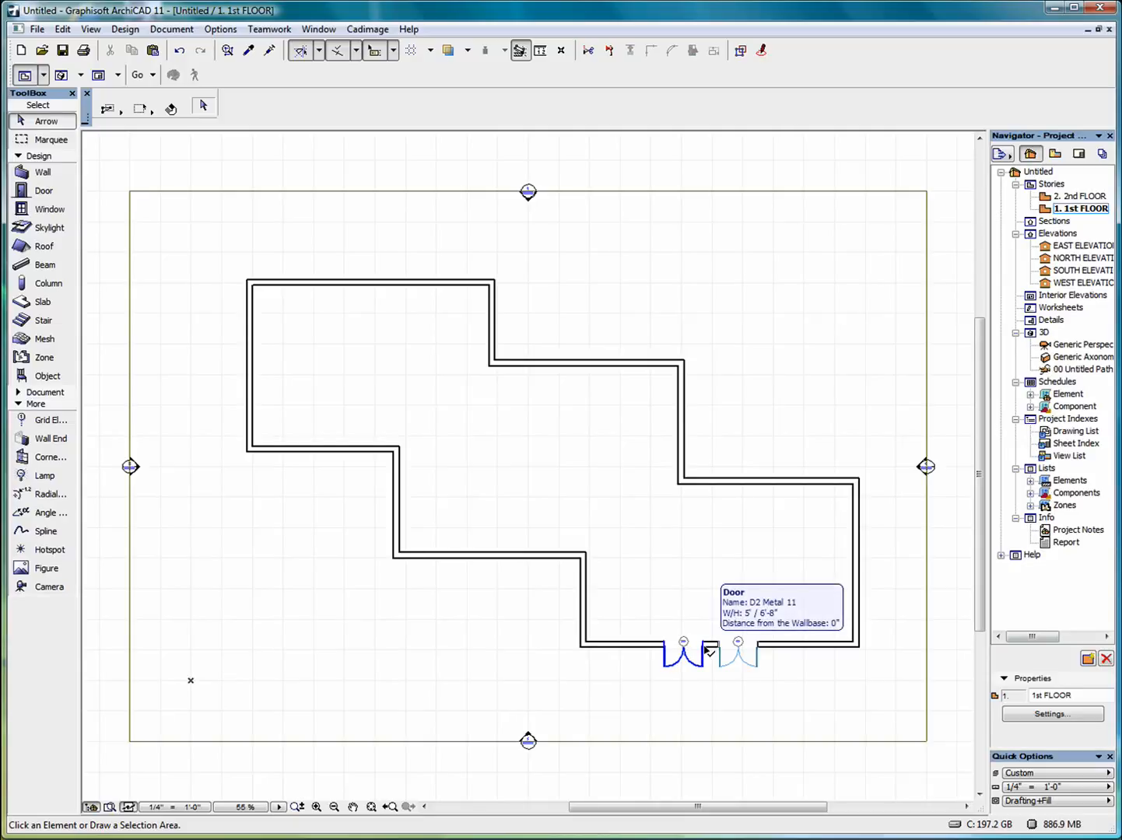
click(628, 674)
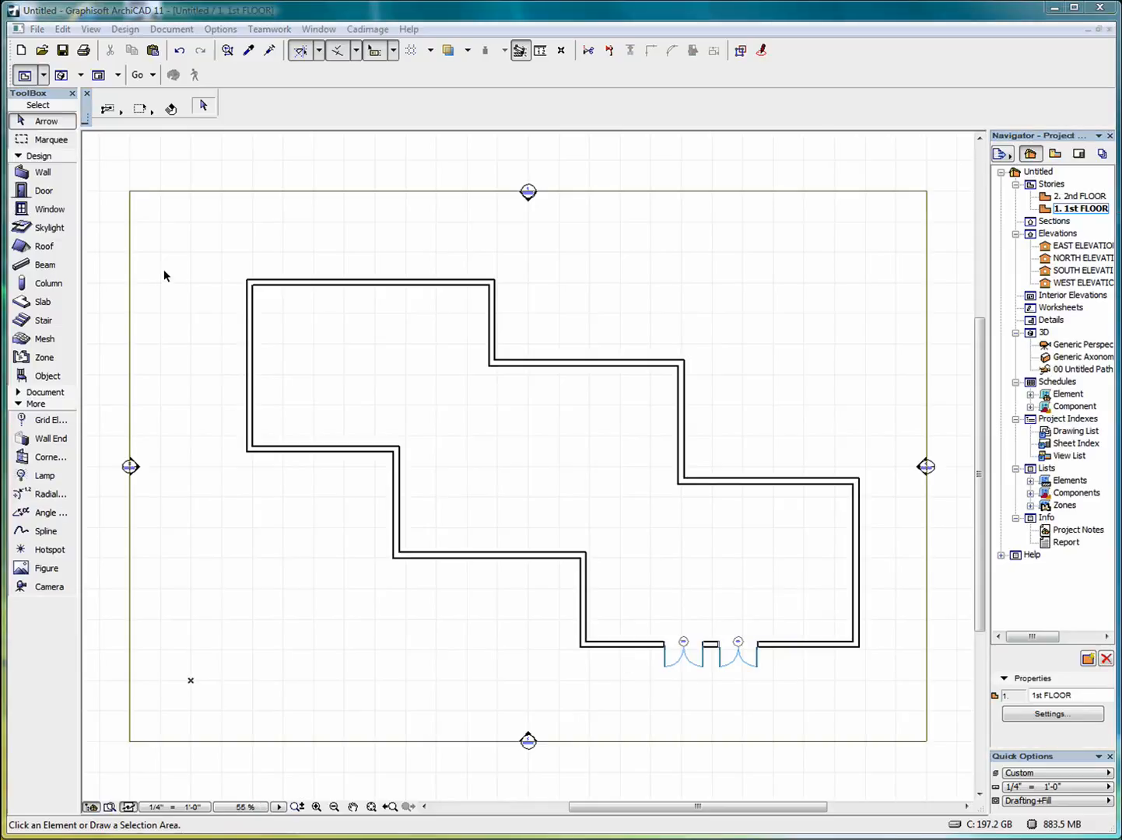
Select all walls on the floor plan and set their surface materials to 00 | Default Walls-Ext
click(43, 172)
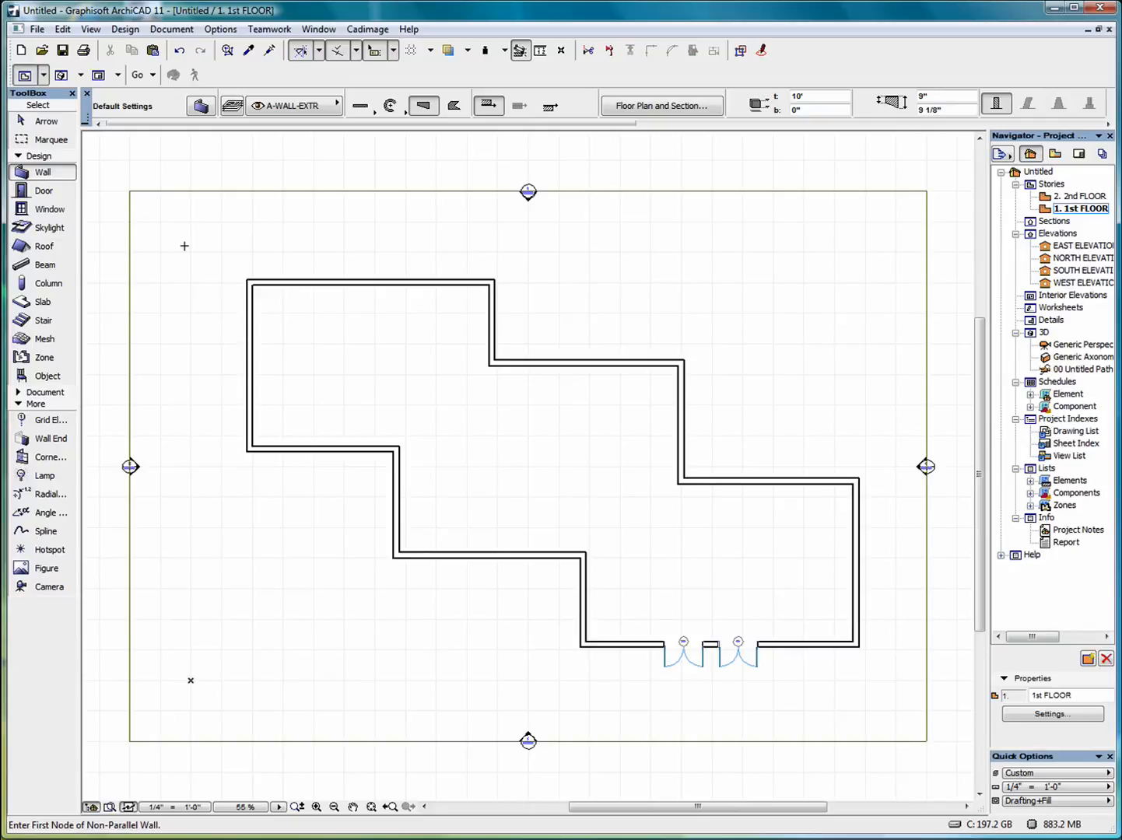
key(ctrl+a)
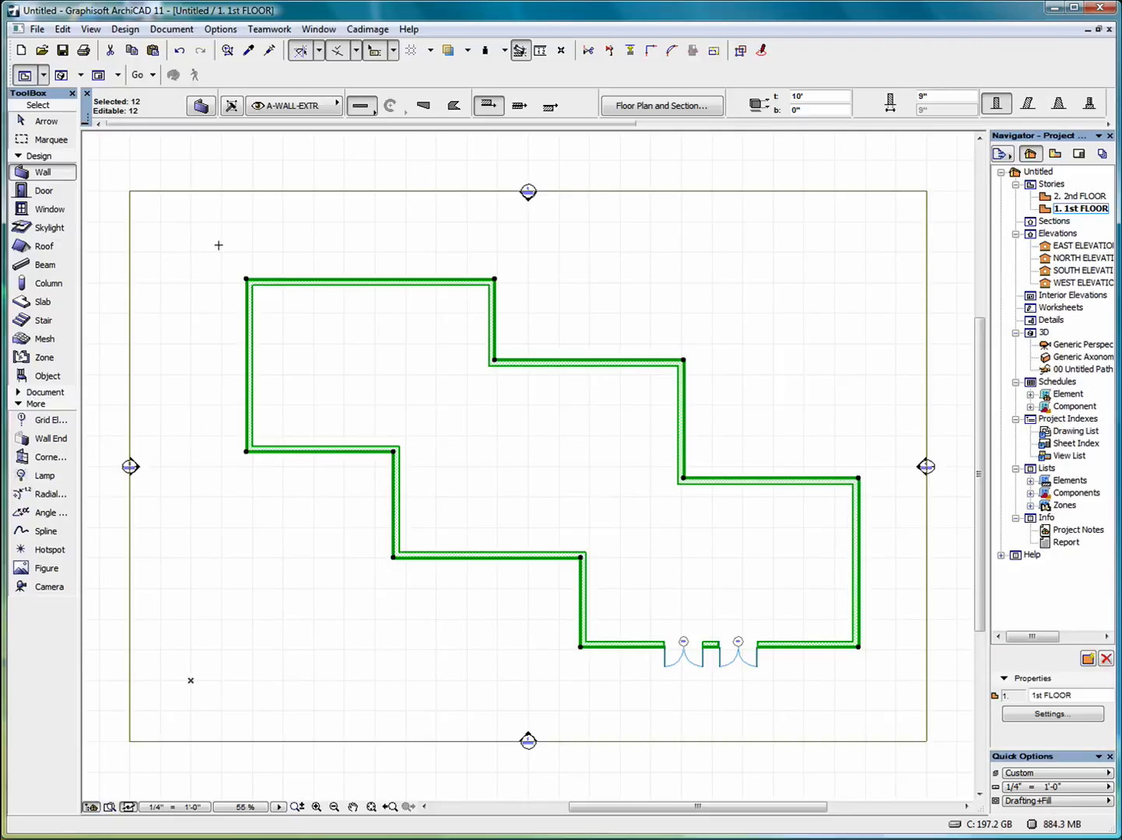
right_click(207, 232)
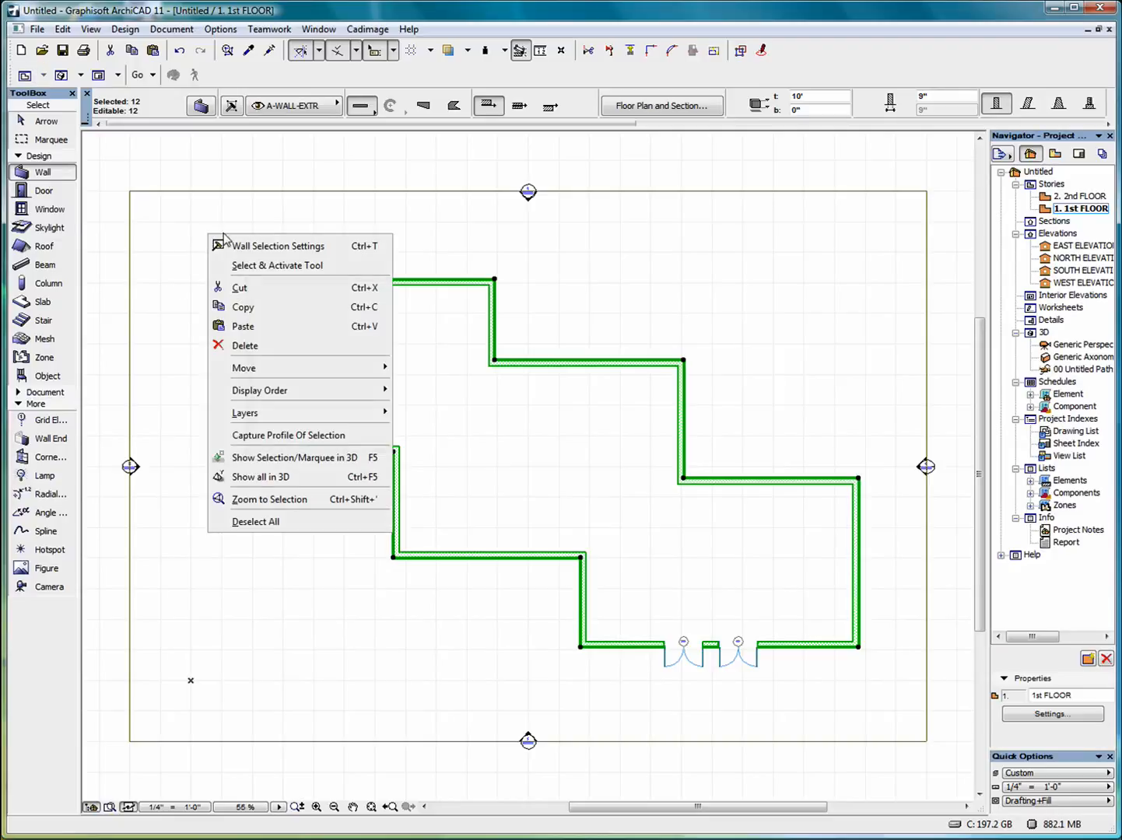
click(281, 246)
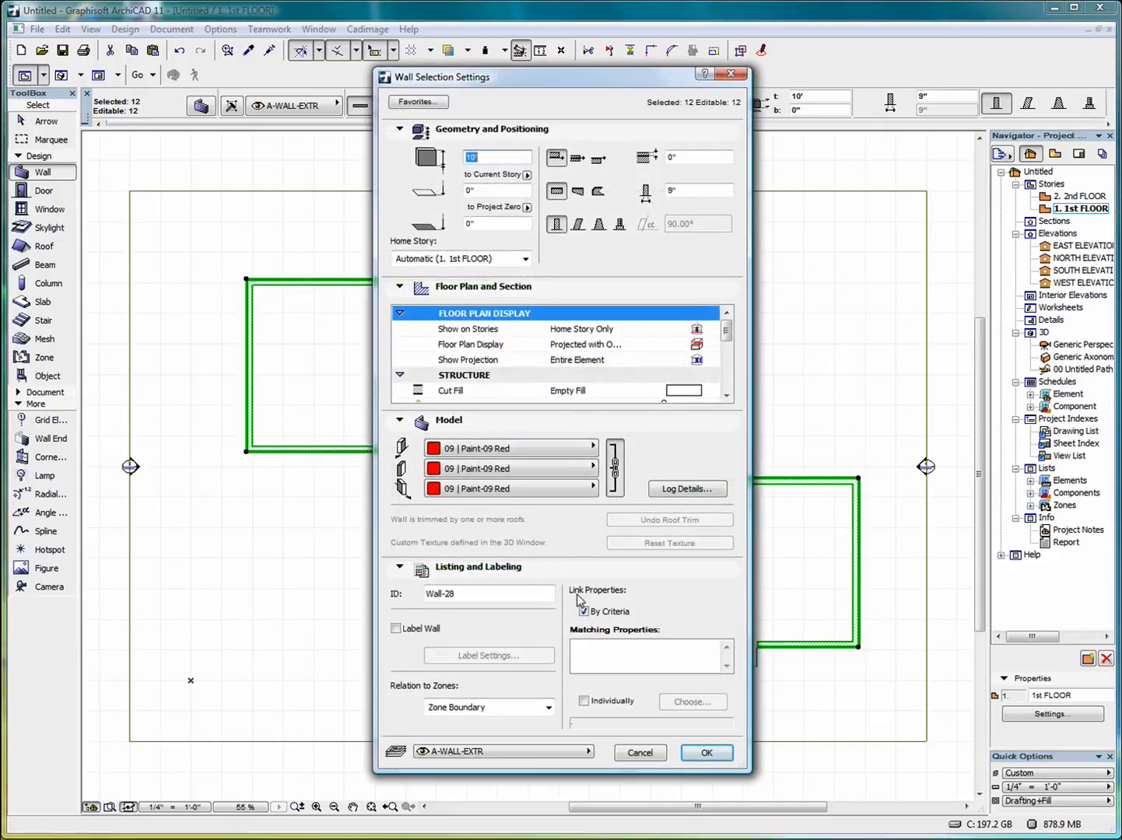
click(593, 449)
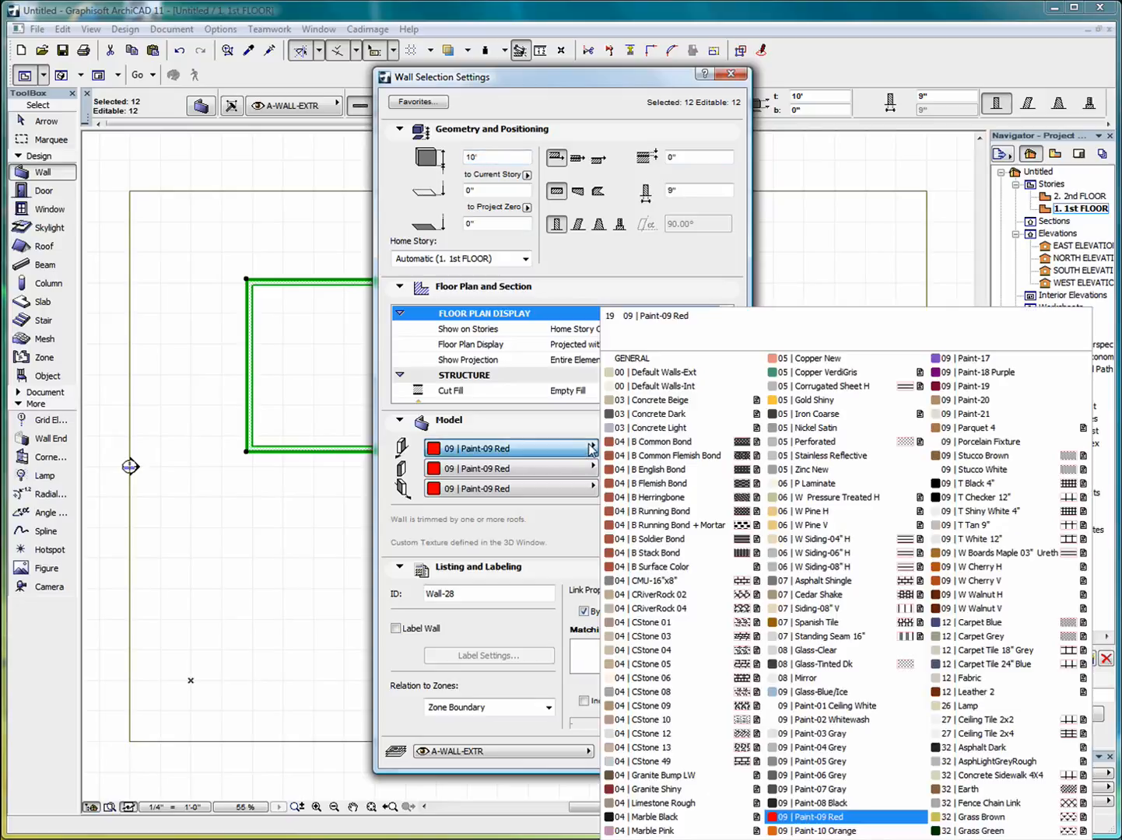
click(658, 373)
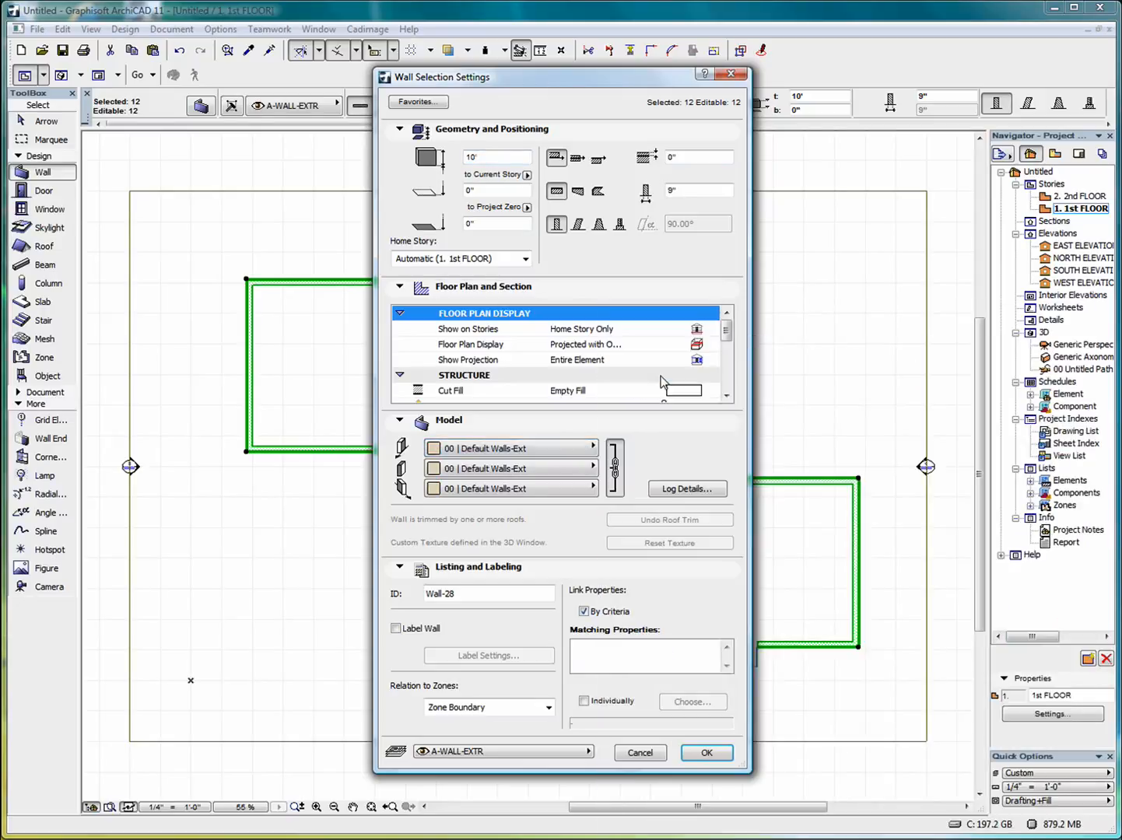
click(706, 753)
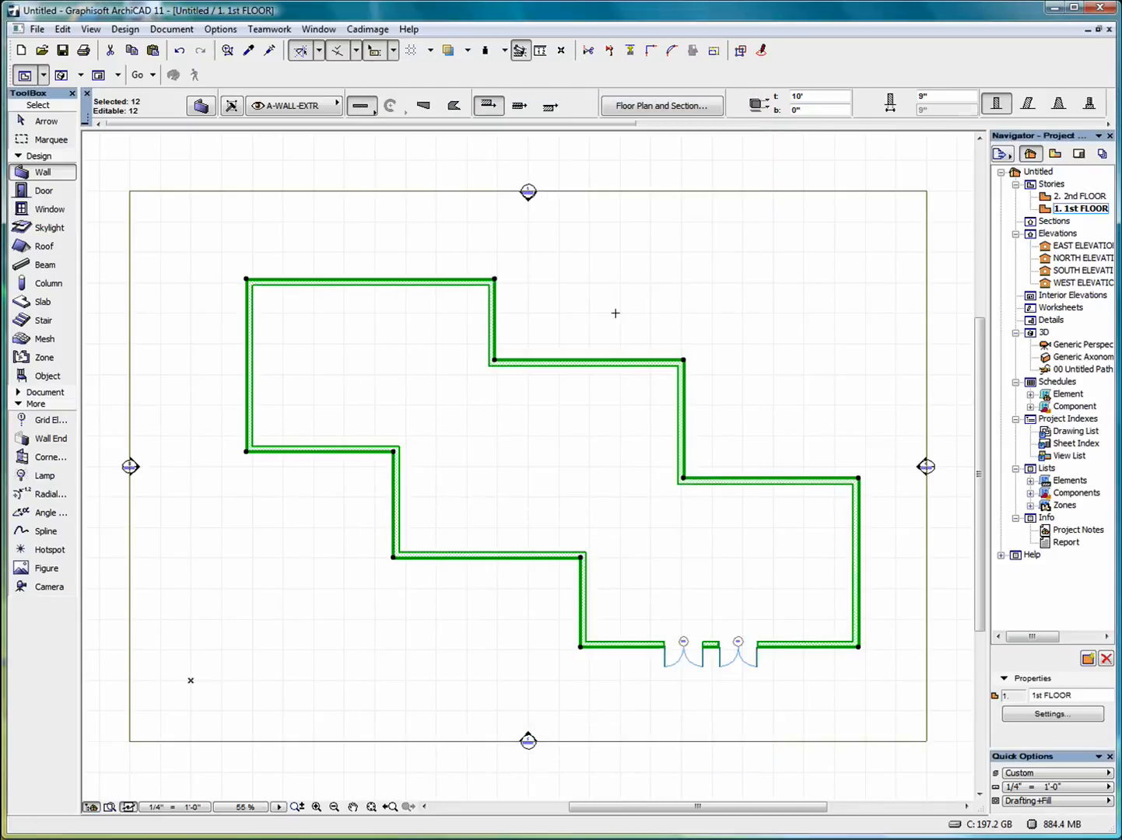
key(Escape)
Show the whole model in 3D to check the walls and return to the 1st FLOOR plan
right_click(644, 296)
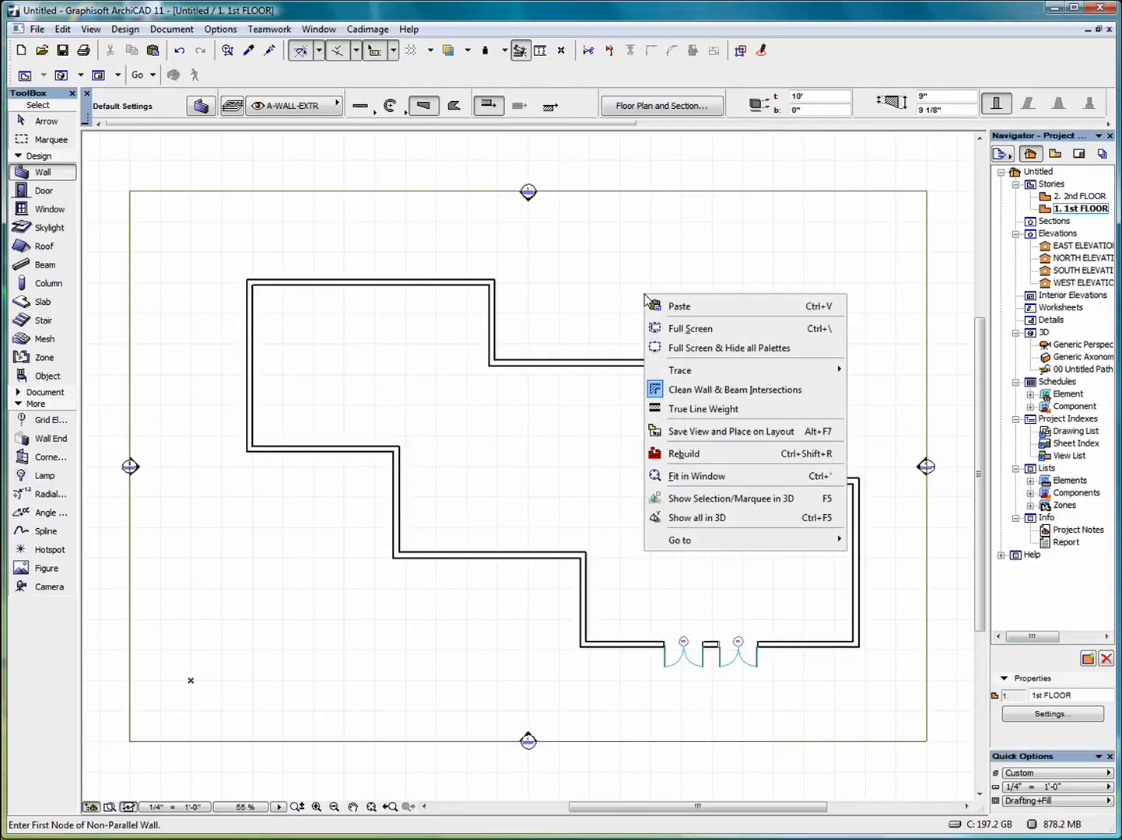
click(733, 516)
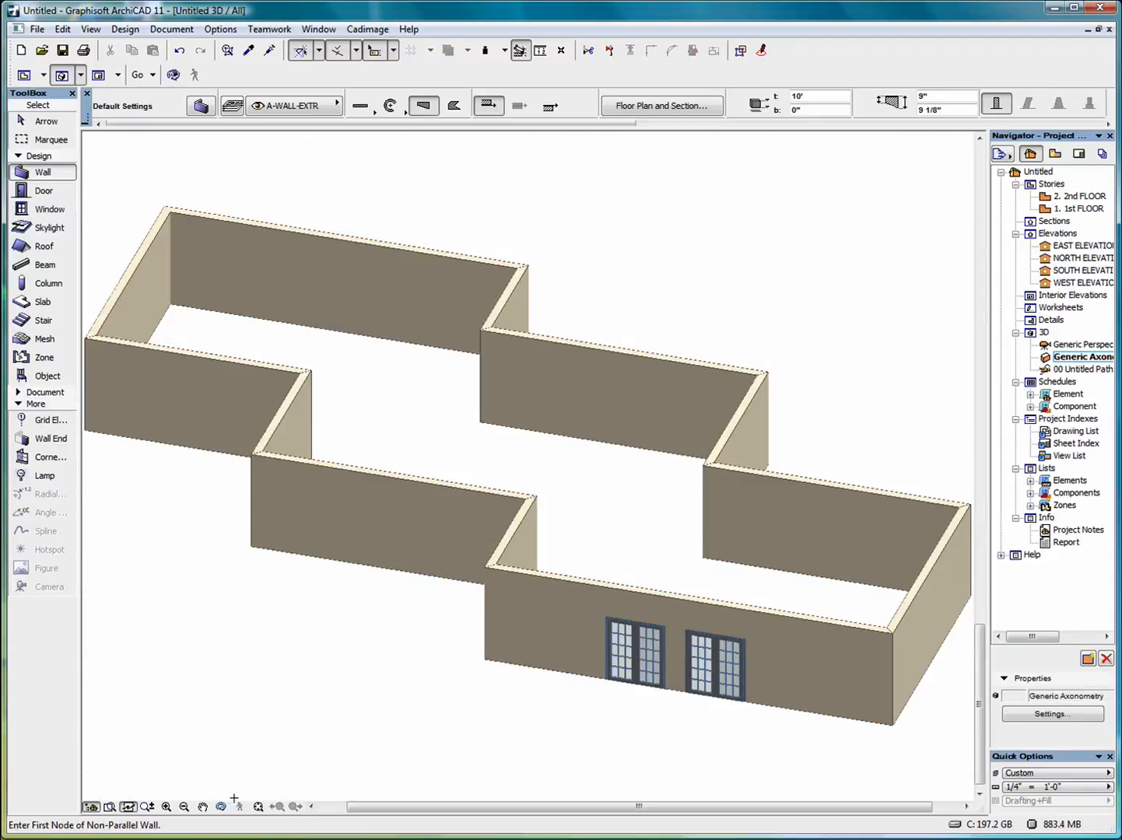
double_click(1063, 211)
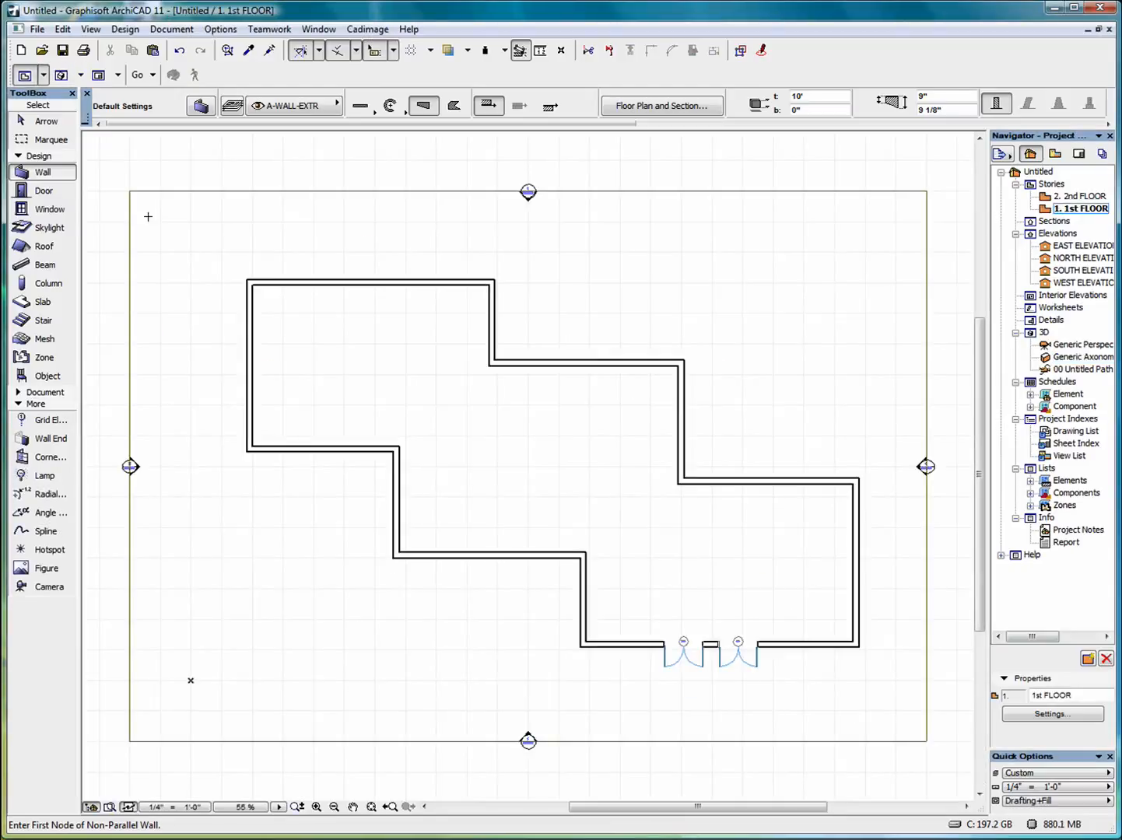
Open the default window settings and browse the Metal Windows, Openings, Curtain Walls and Storefronts library folders
click(43, 212)
double_click(43, 211)
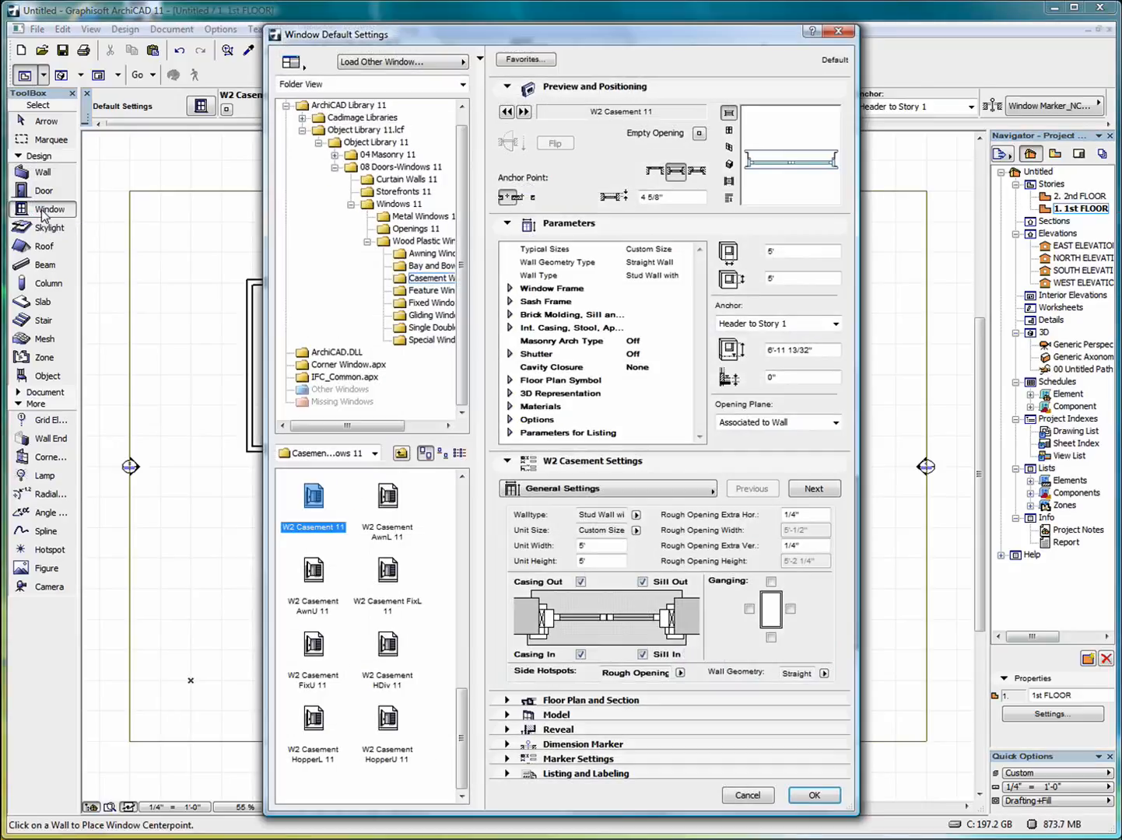
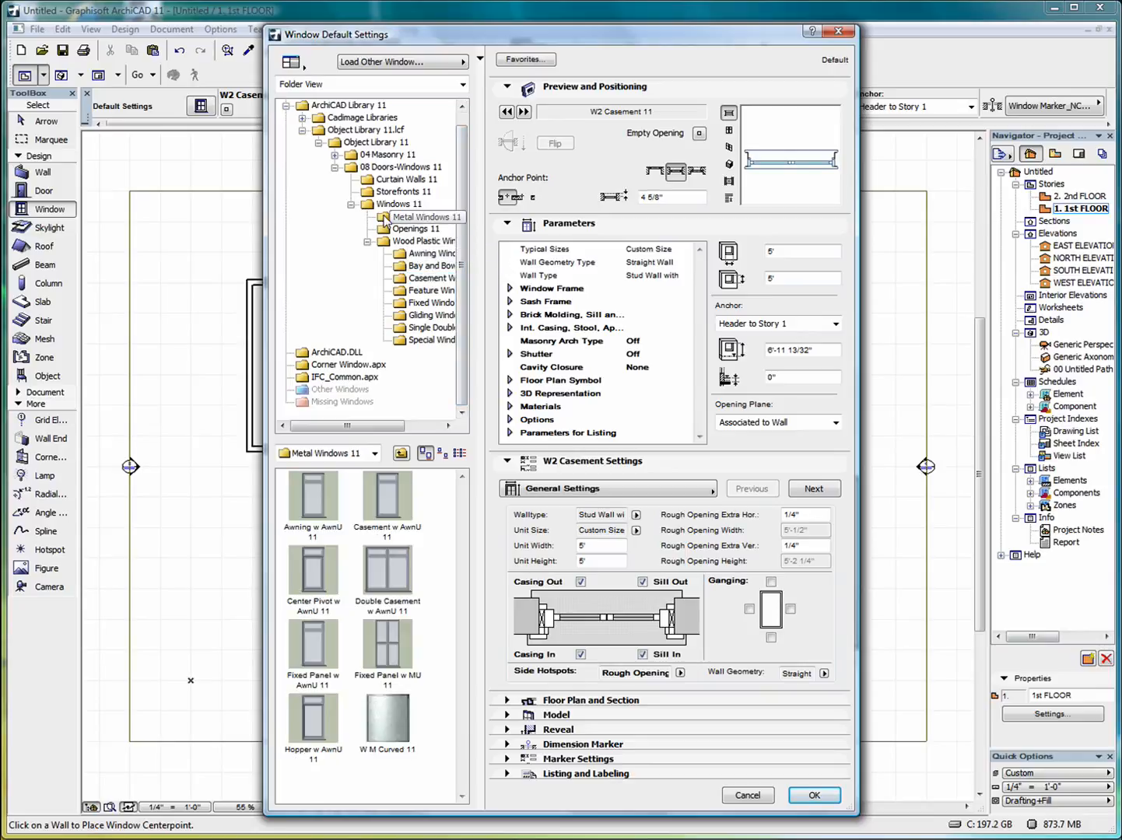
click(405, 229)
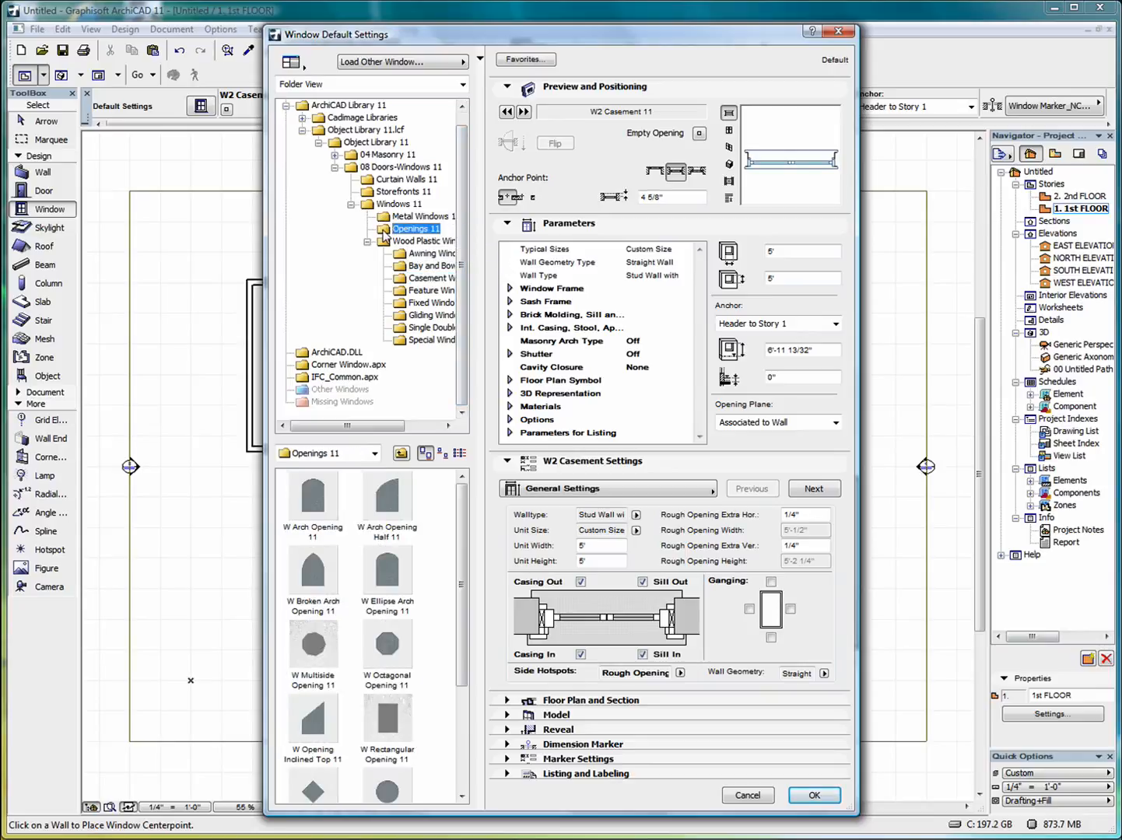
mouse_move(463, 511)
mouse_down()
mouse_move(463, 642)
mouse_move(457, 507)
mouse_up()
click(395, 180)
click(395, 193)
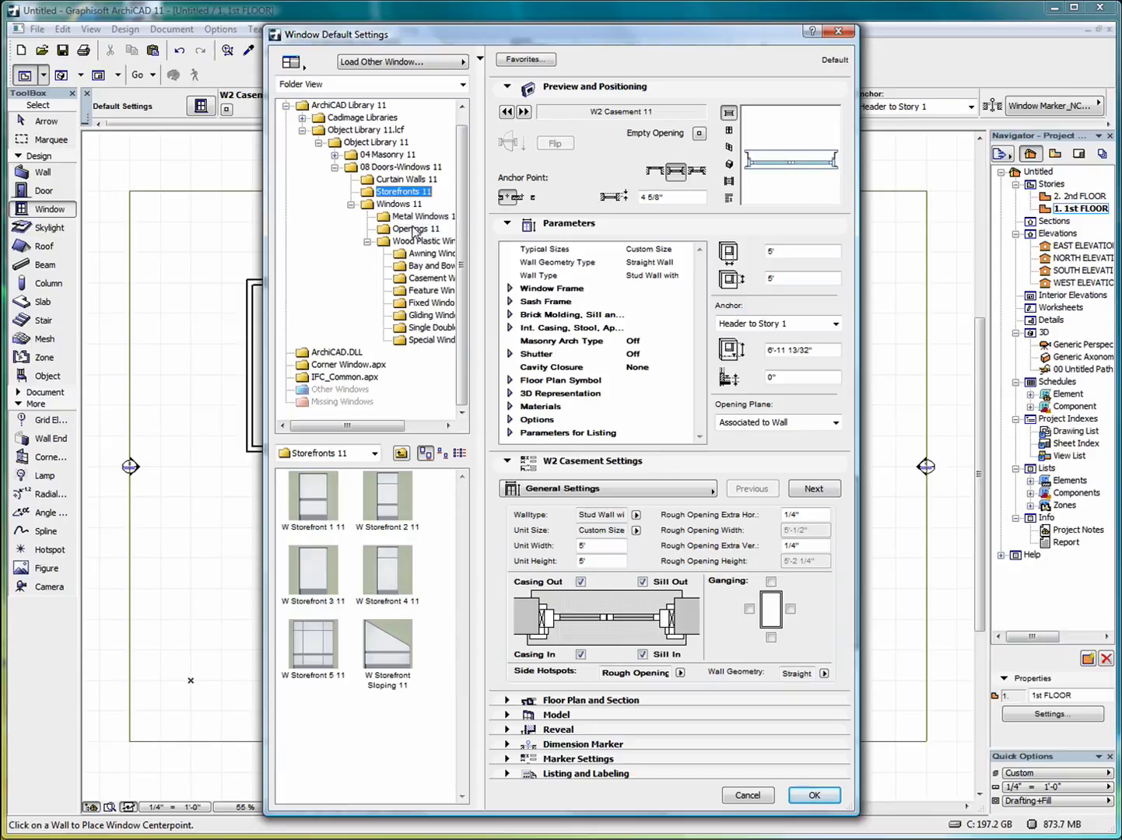
Browse the Wood Plastic Windows subfolders, from Awning, Bay and Bow and Casement through Single Double Hung and Special Windows
click(421, 260)
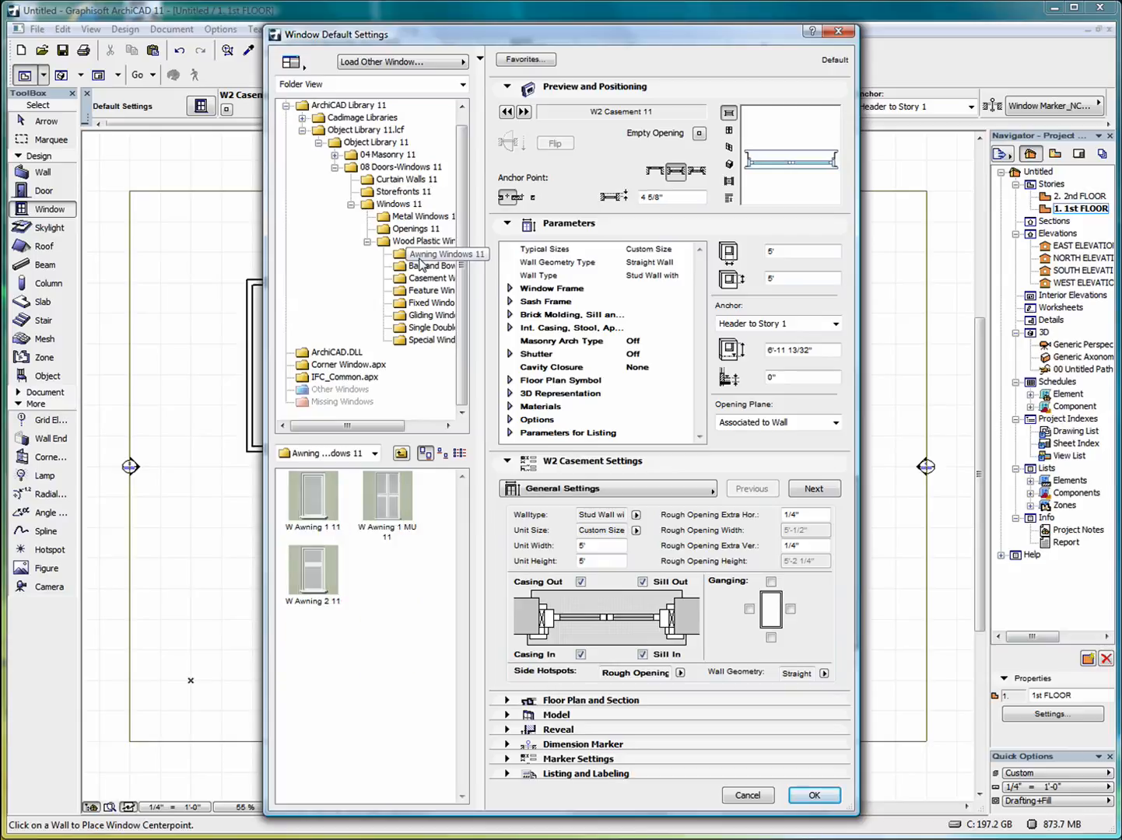
click(437, 270)
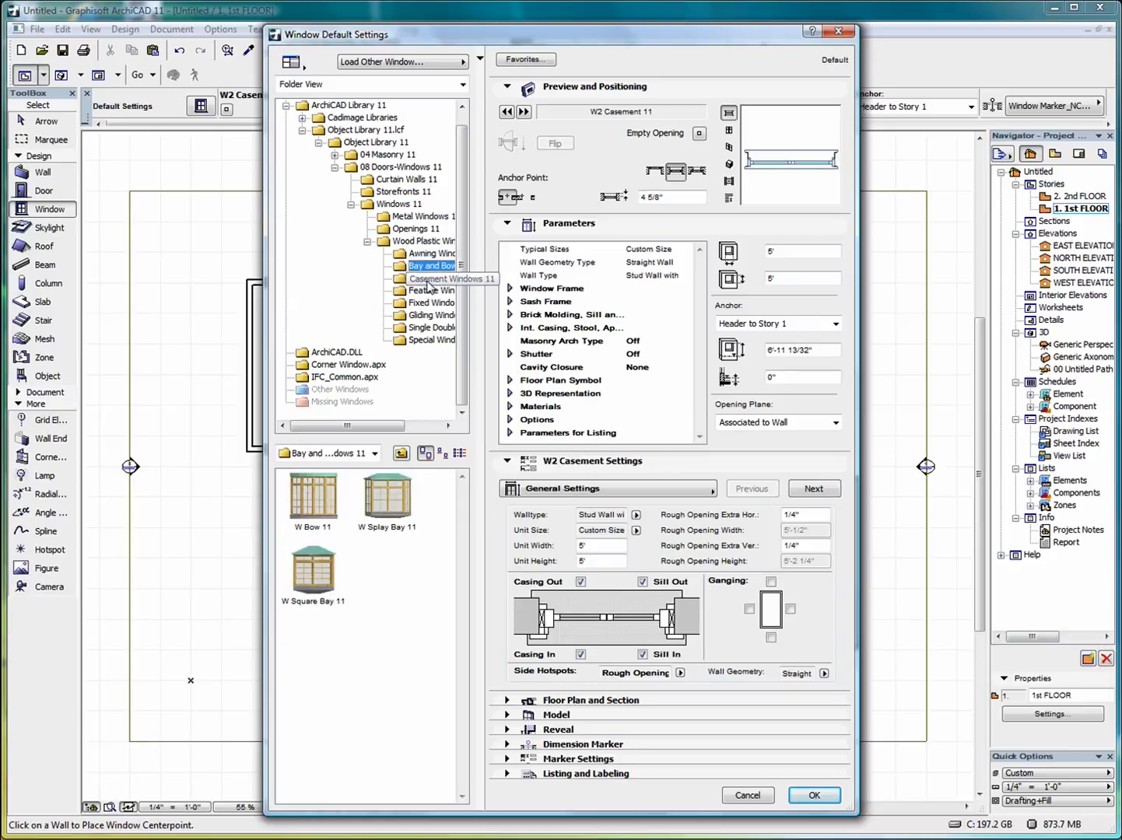
click(434, 280)
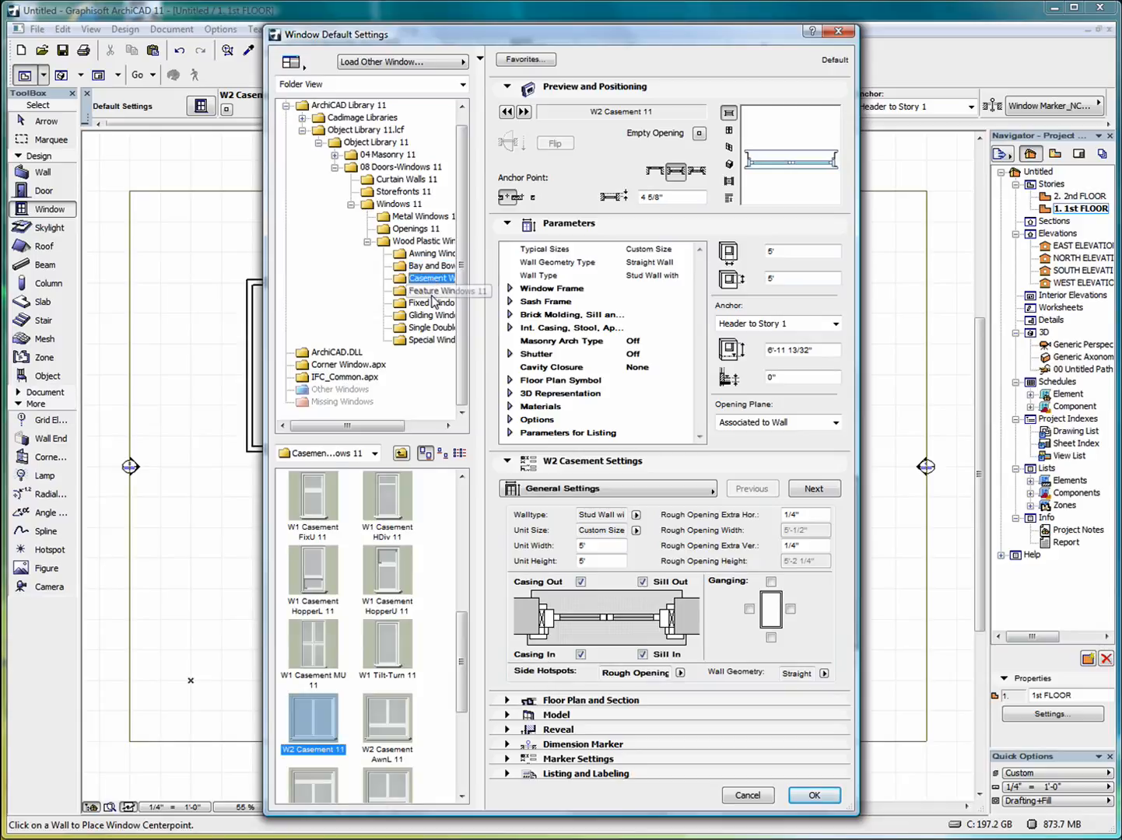
click(433, 294)
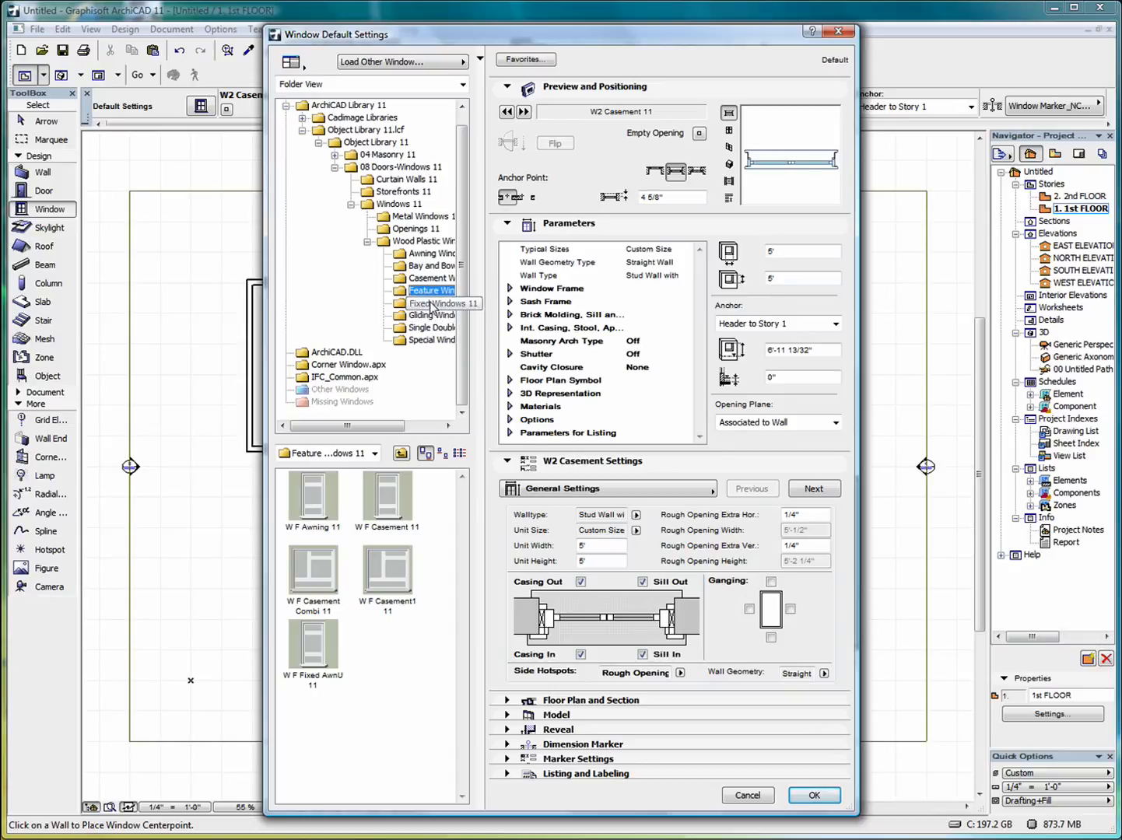
click(432, 304)
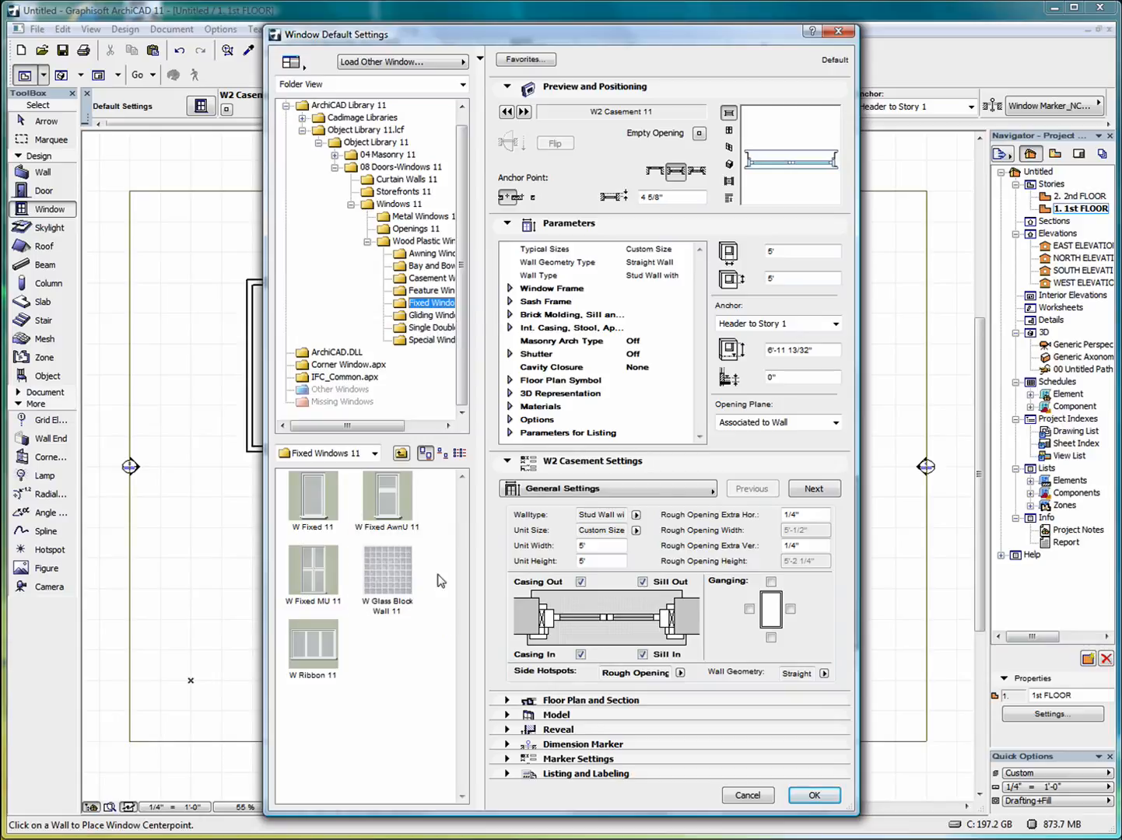
click(428, 316)
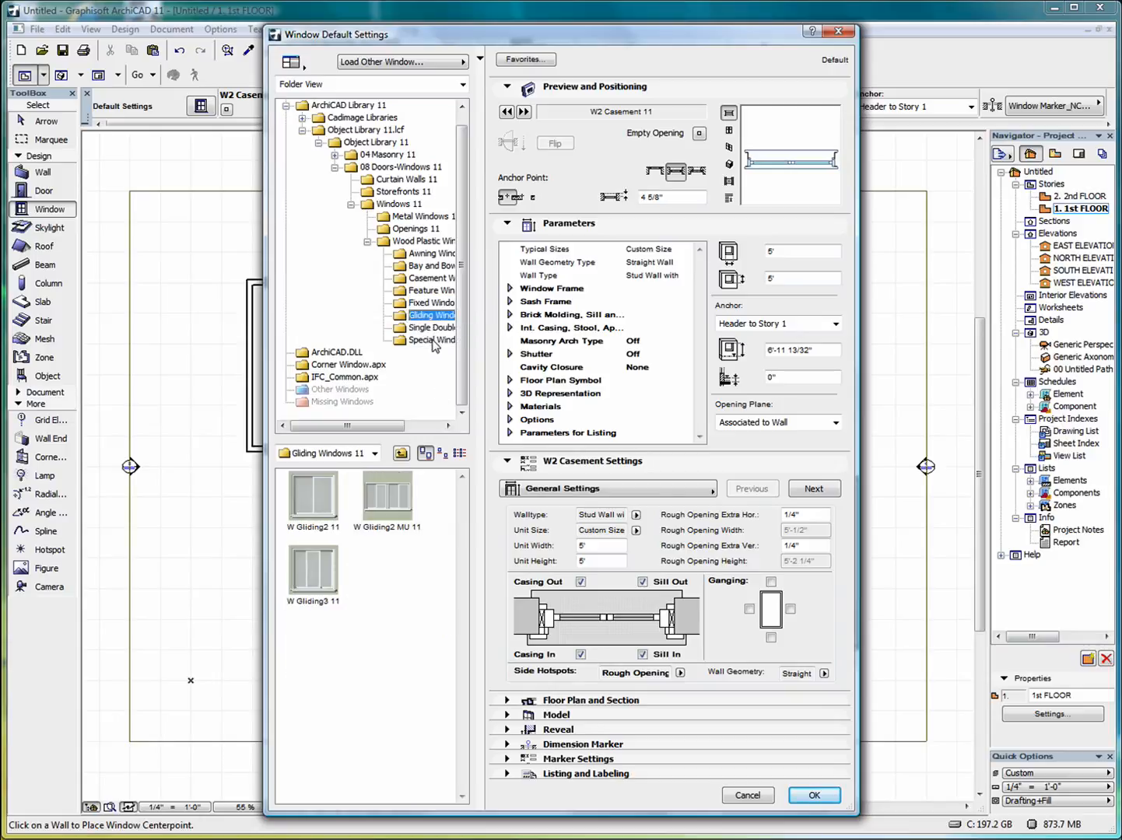
click(434, 334)
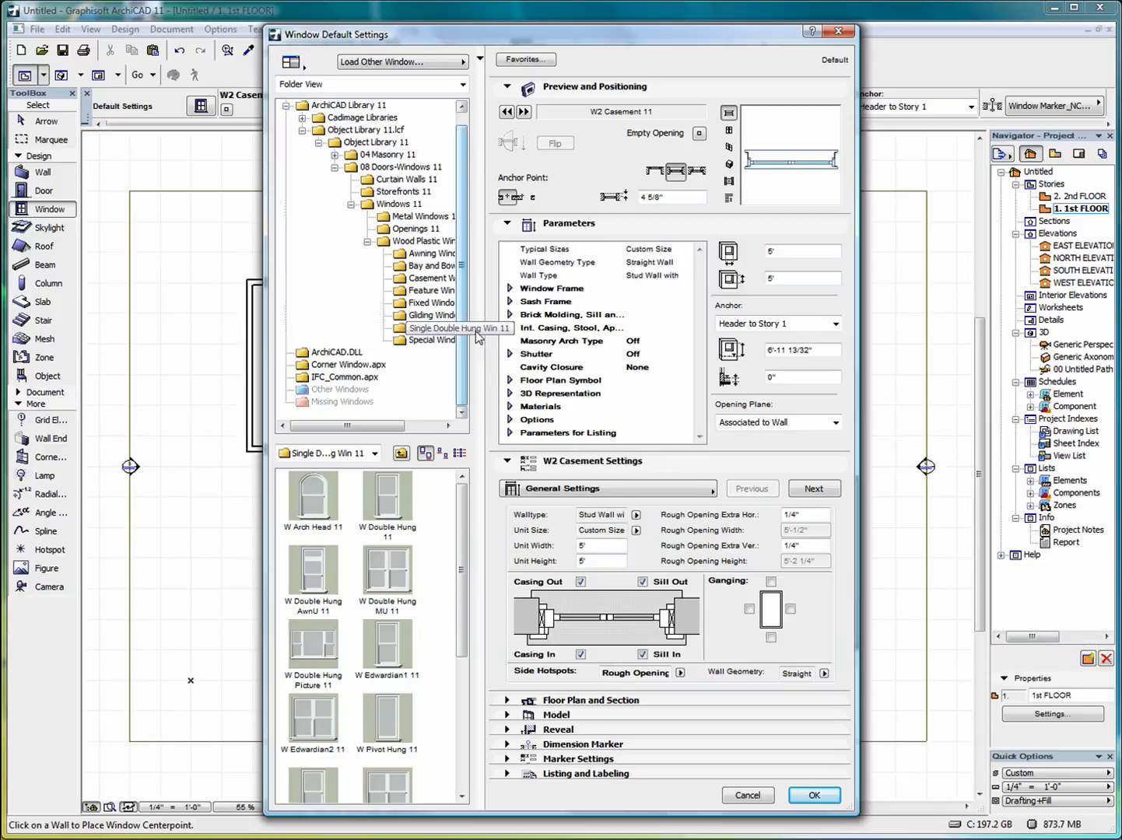
click(434, 341)
drag(459, 533, 474, 486)
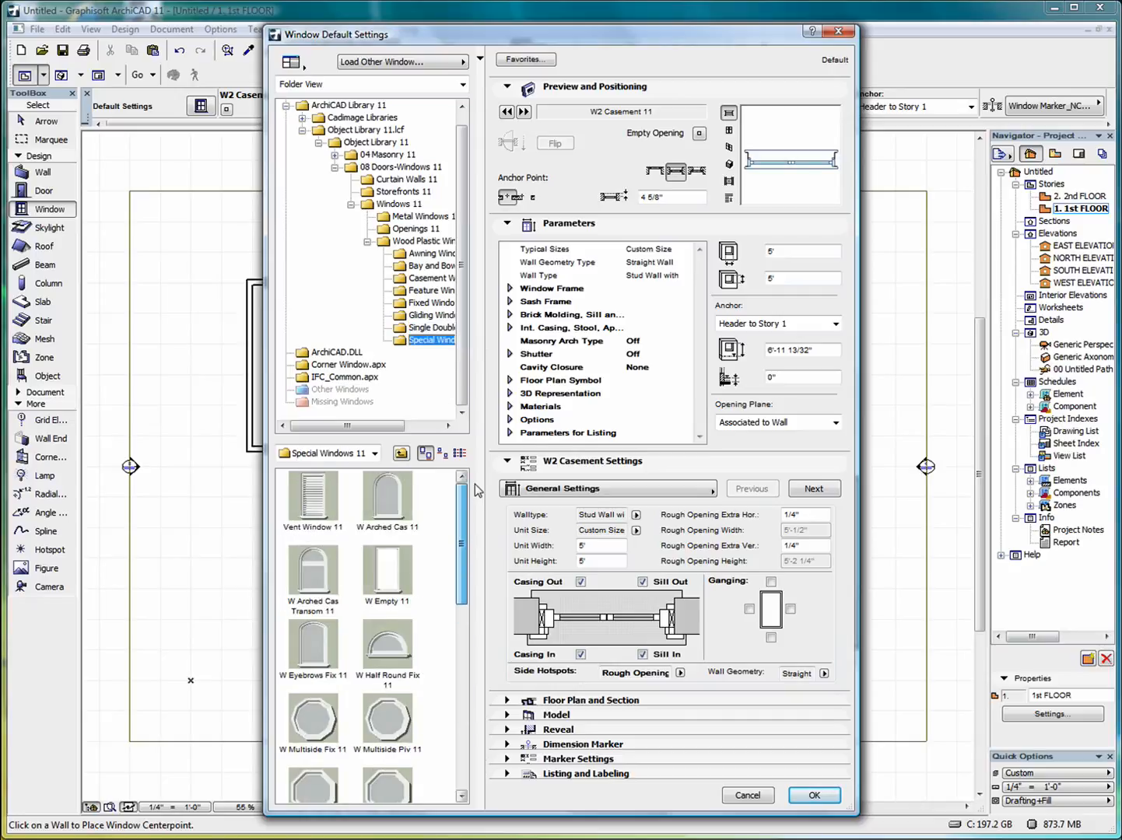
Pick the W2 Casement 11 window from the Casement Windows library folder, after checking the Special and Single Double Hung folders
click(425, 343)
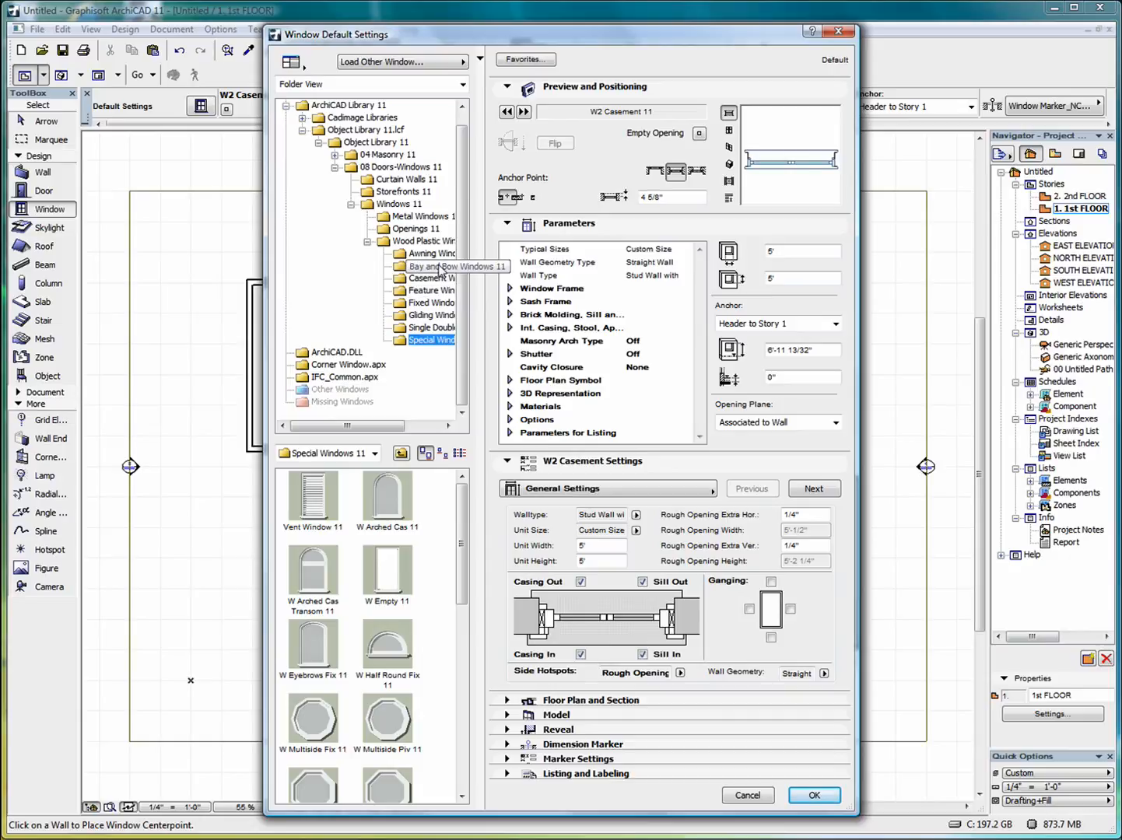
click(430, 329)
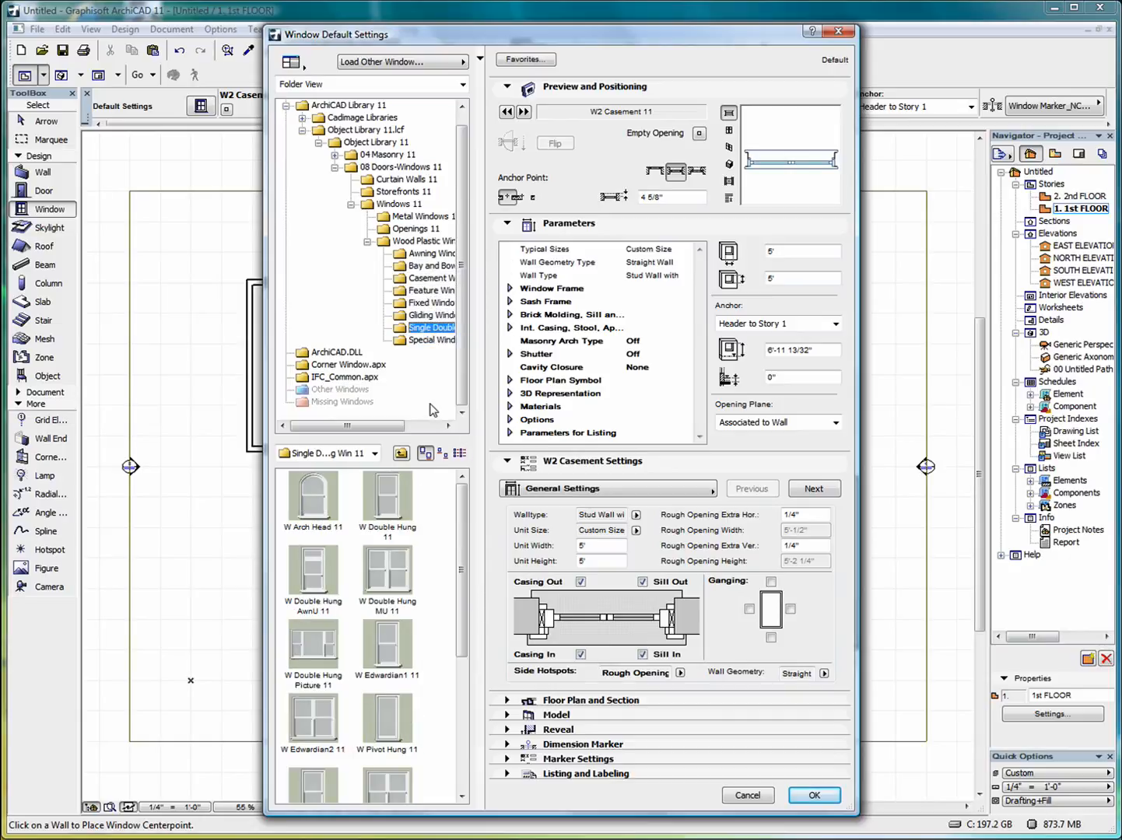
click(426, 282)
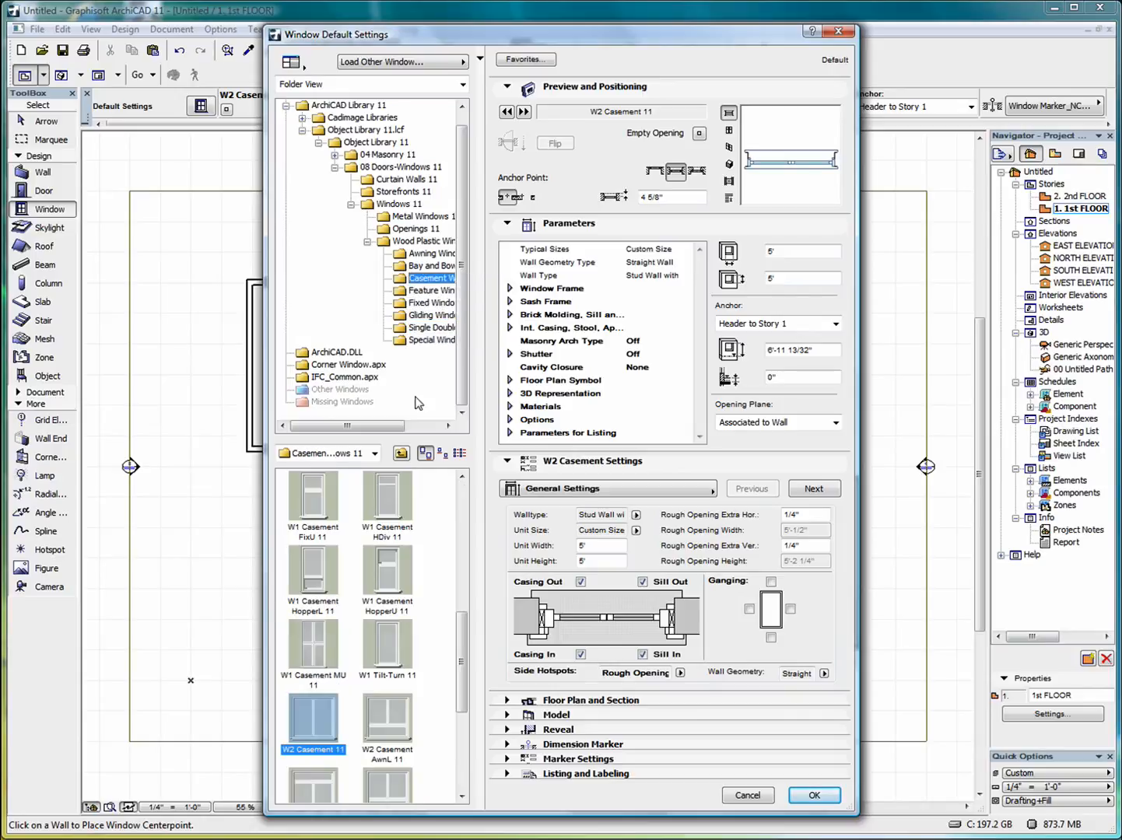
click(316, 716)
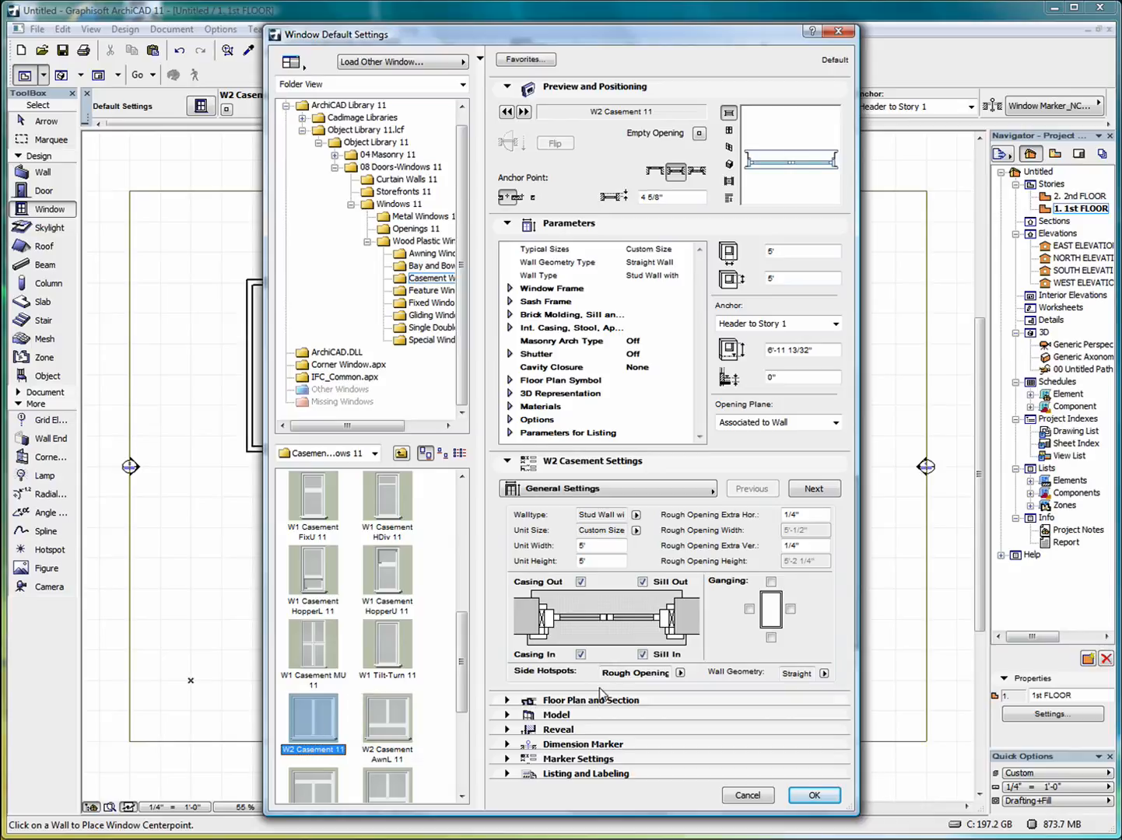
Review the W2 Casement settings pages from Frame, Sash and Grill, Casing and Sill through Shutter, Floor Plan Symbol, 3D Representation and Materials
click(814, 490)
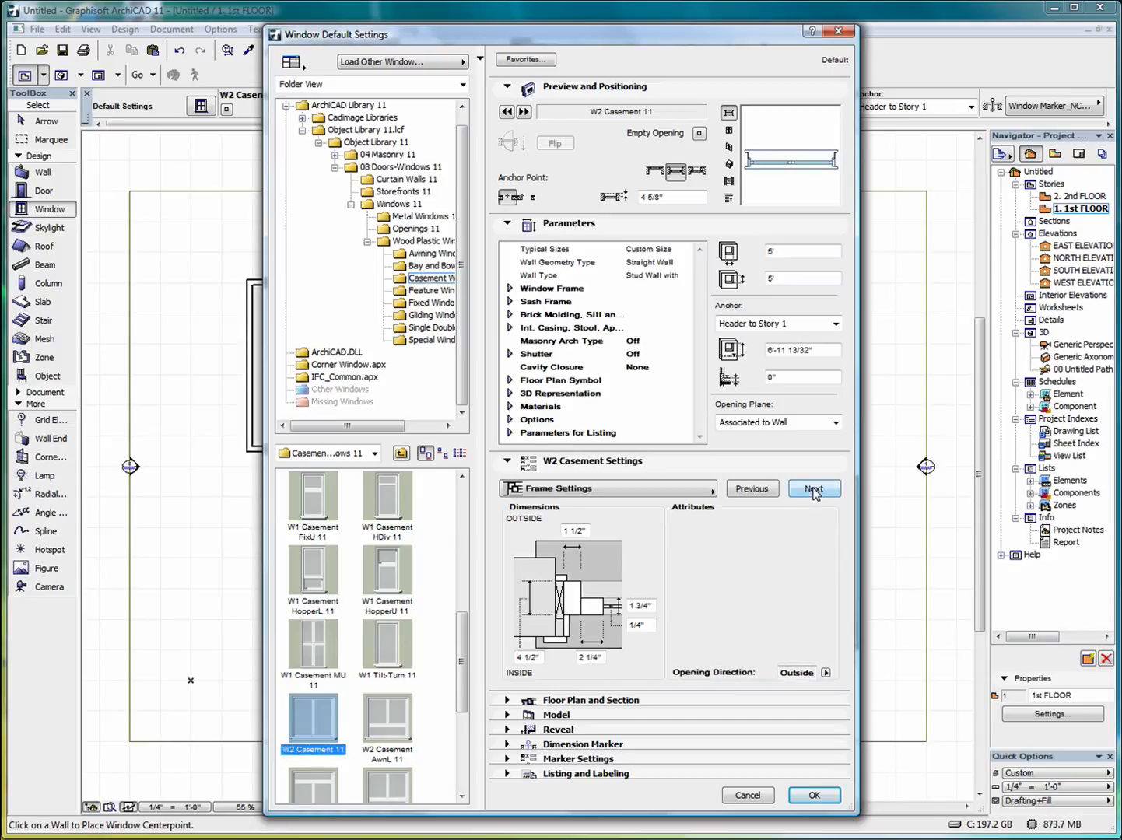
click(814, 491)
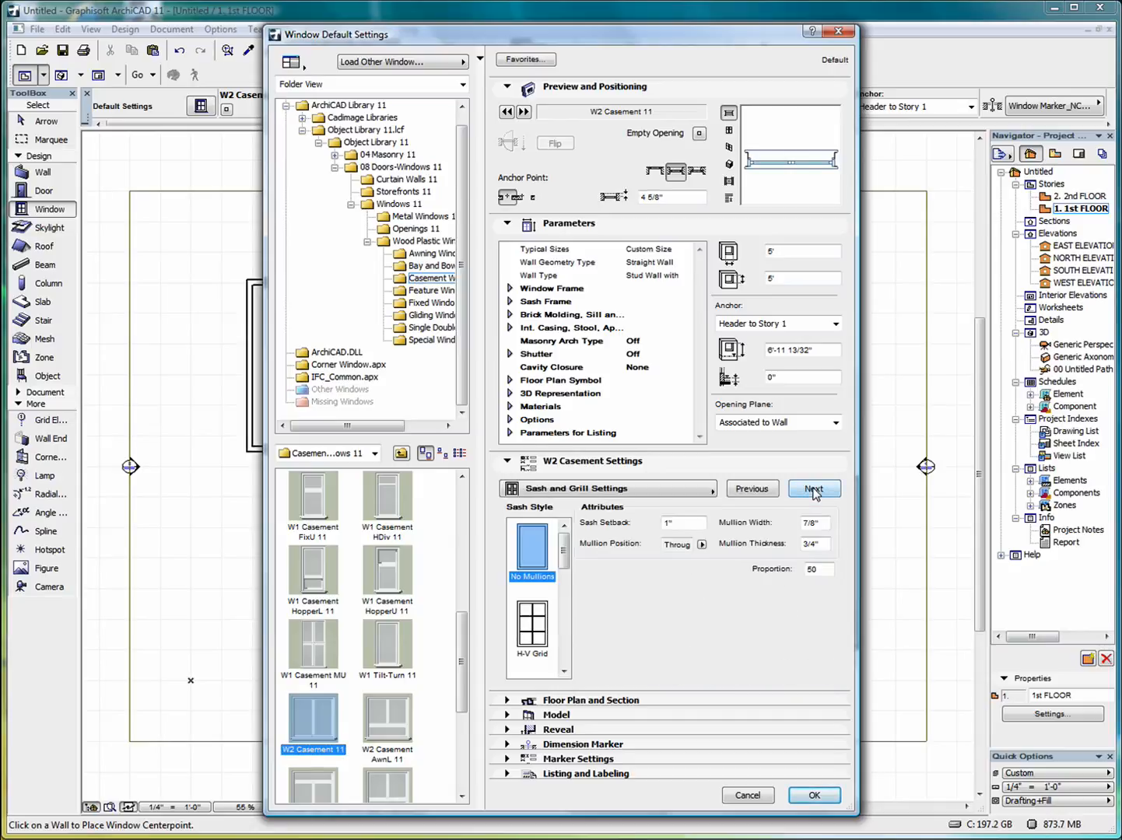
click(814, 490)
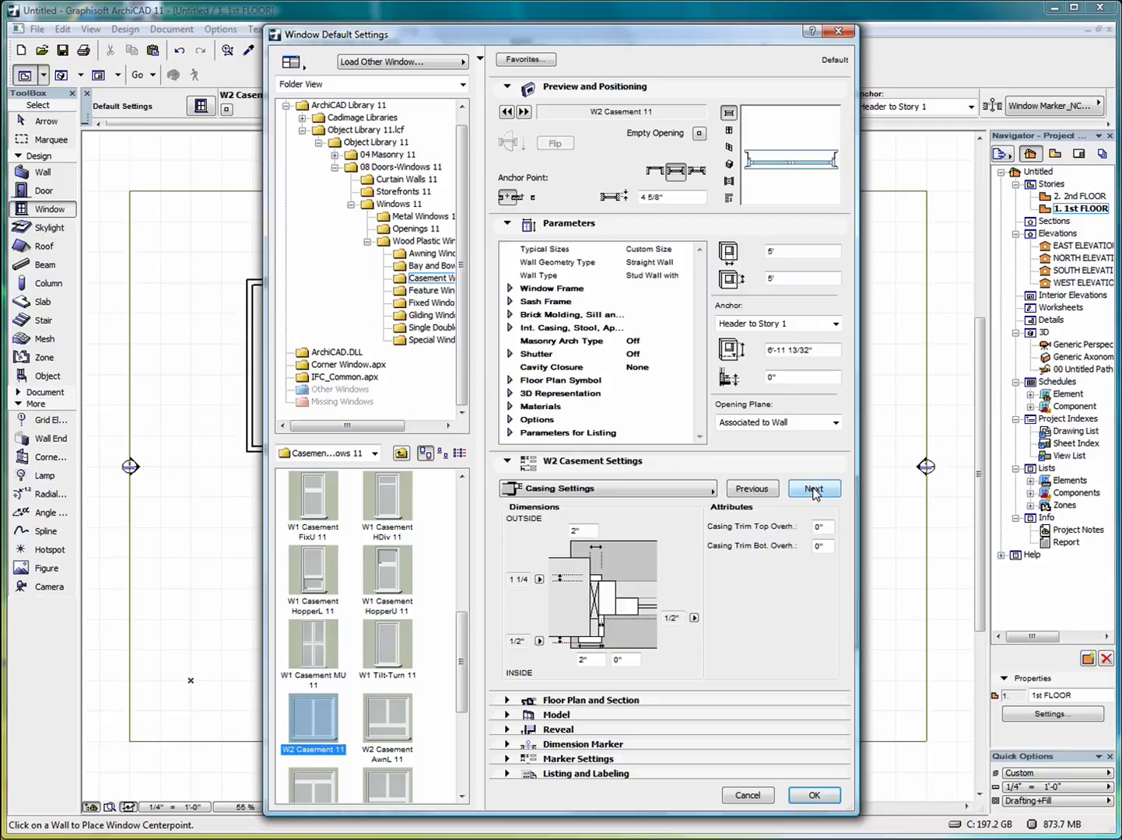
click(814, 490)
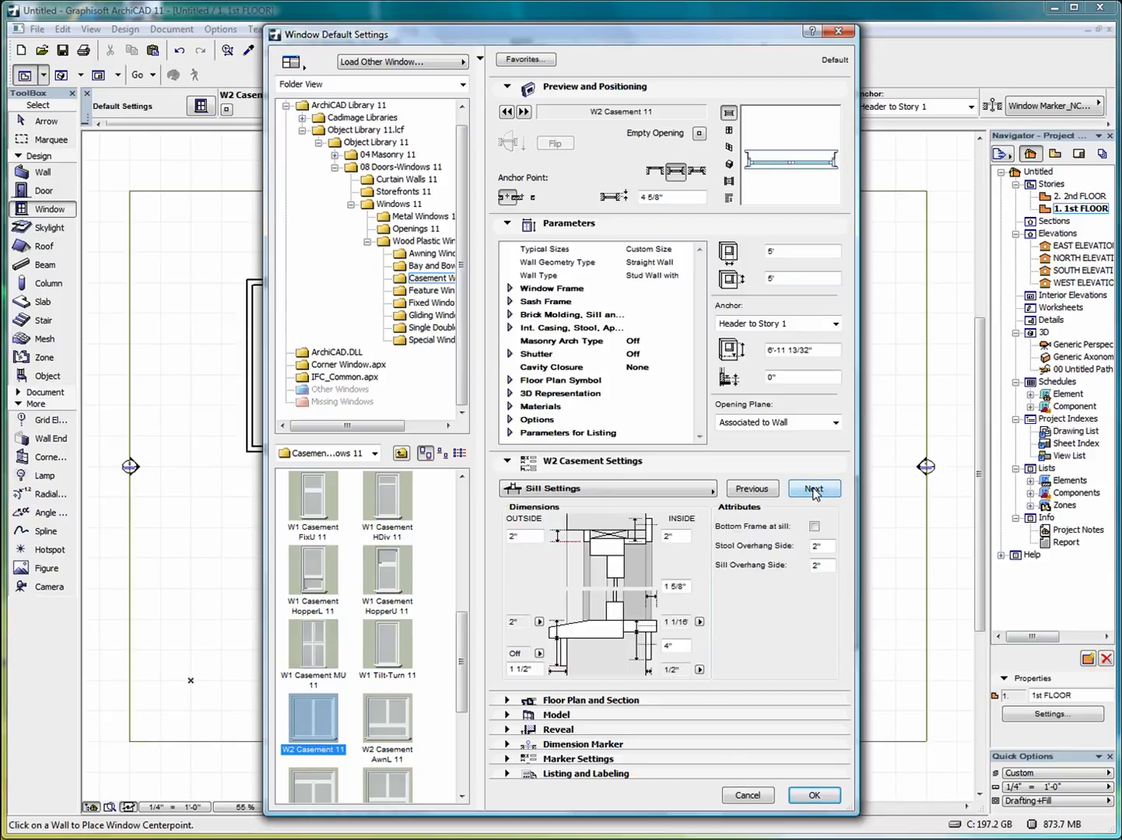
click(814, 490)
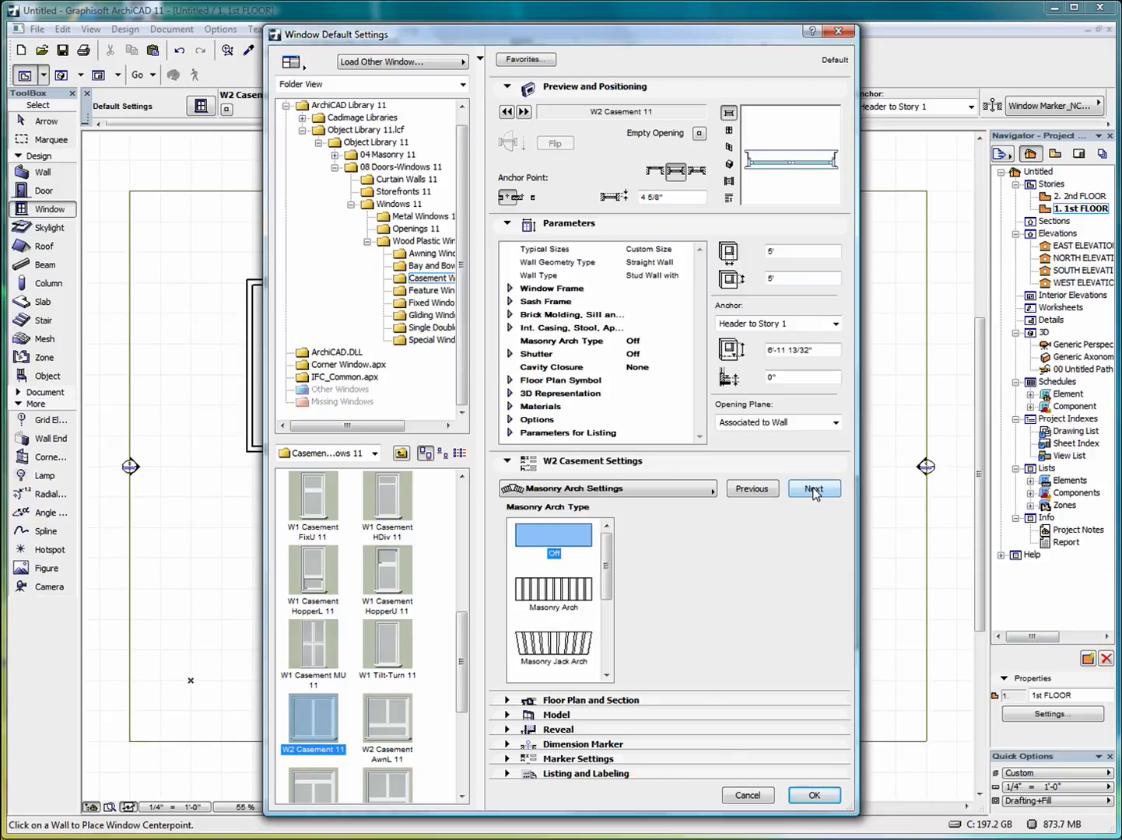
click(814, 490)
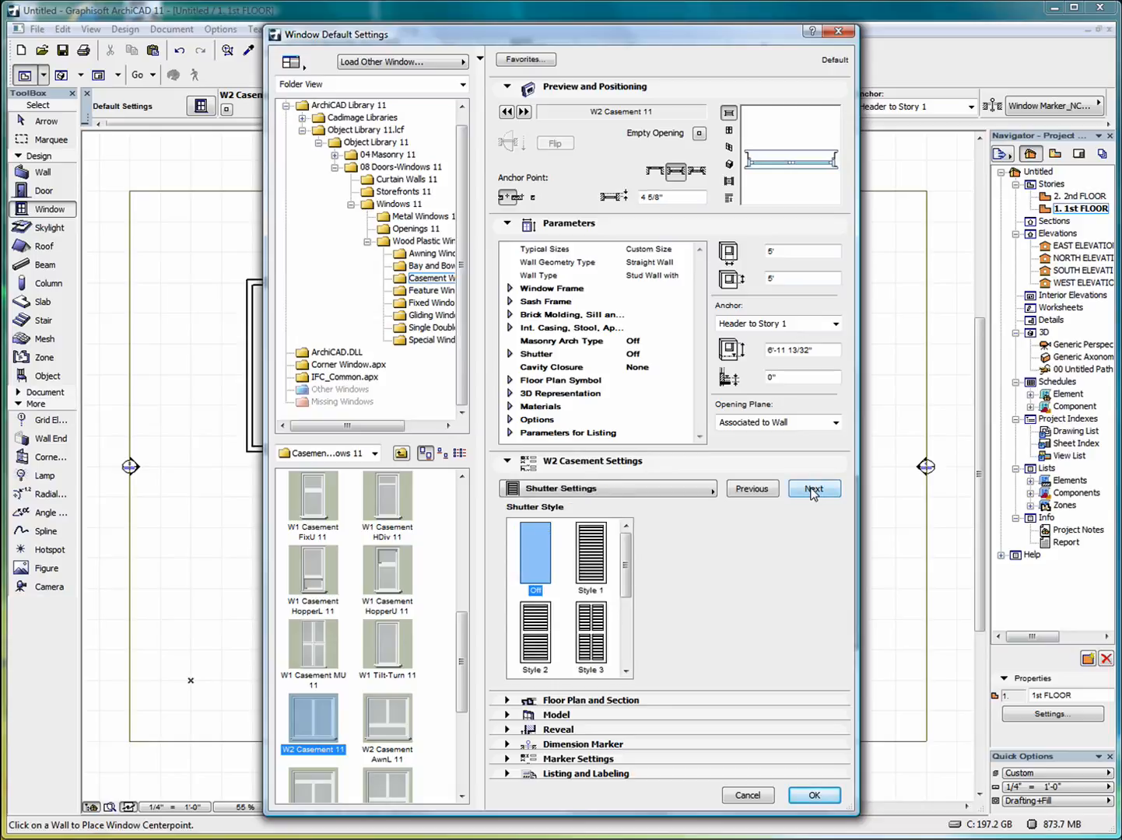
click(814, 490)
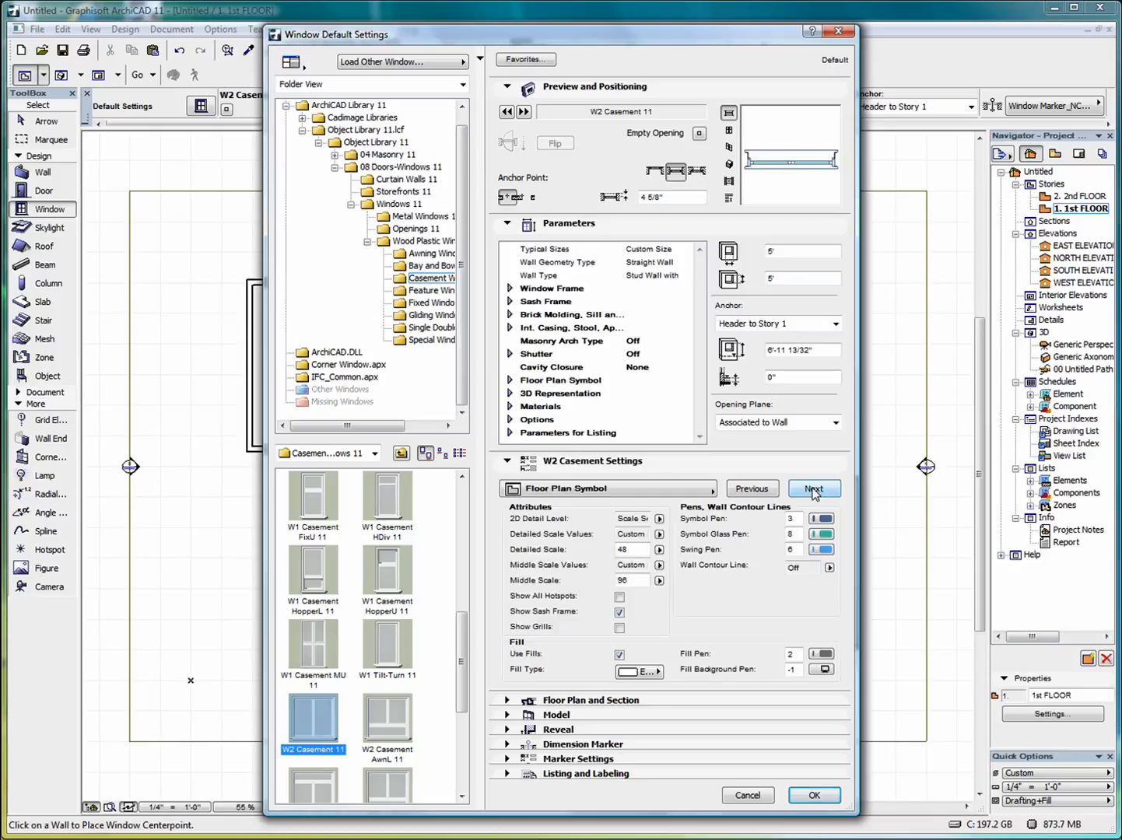
click(814, 489)
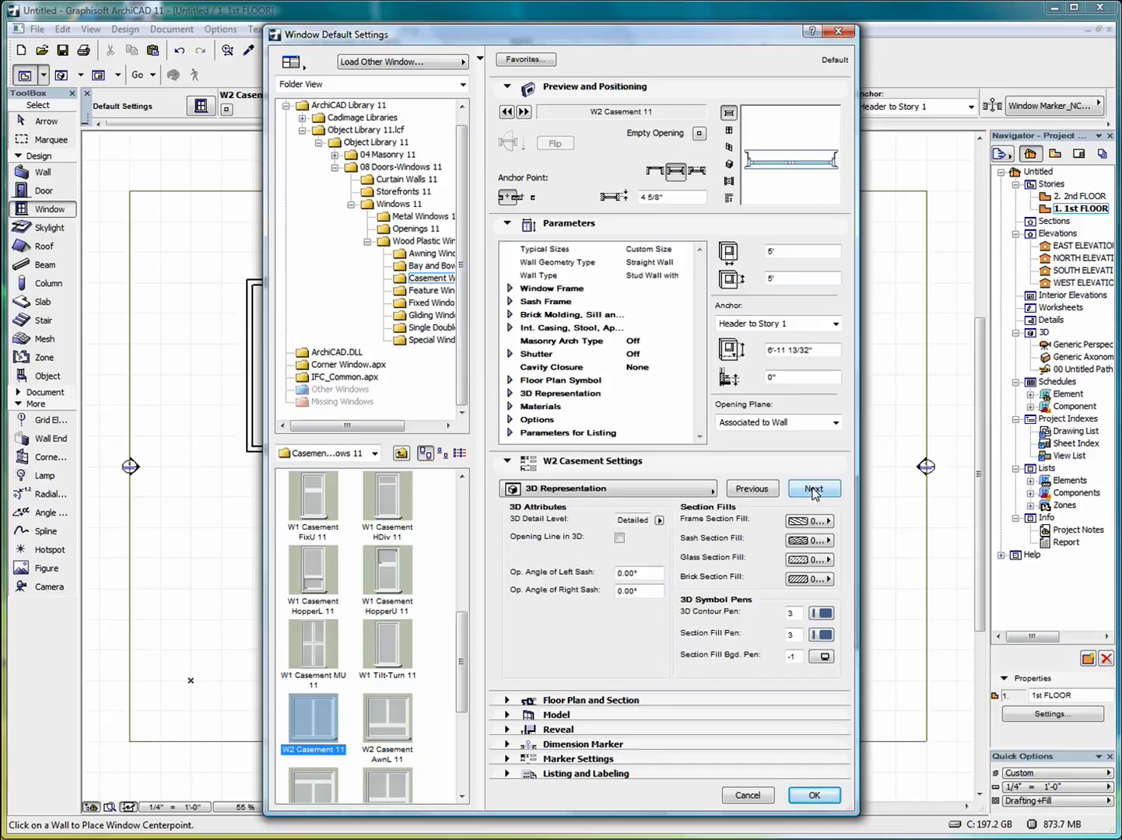
click(814, 490)
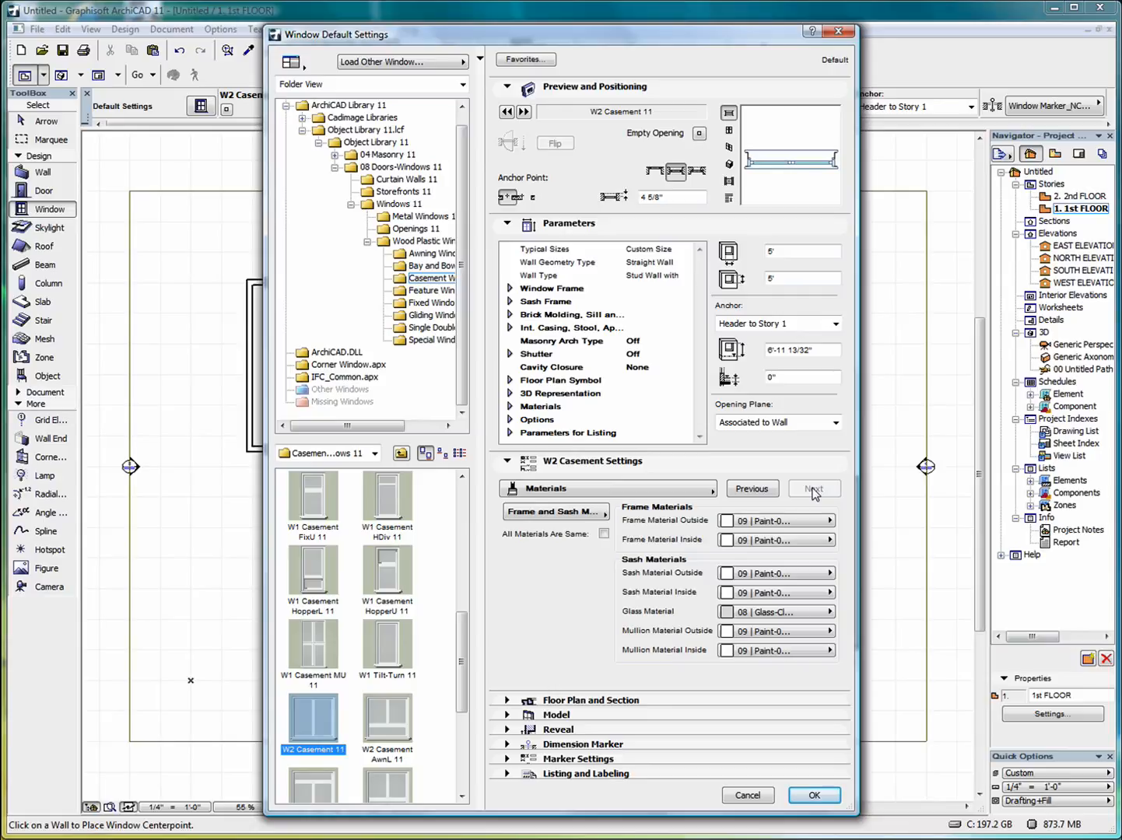
Accept the window settings and place the 5' by 5' casement in the wall opposite the double doors, with its reveal facing outside
click(815, 796)
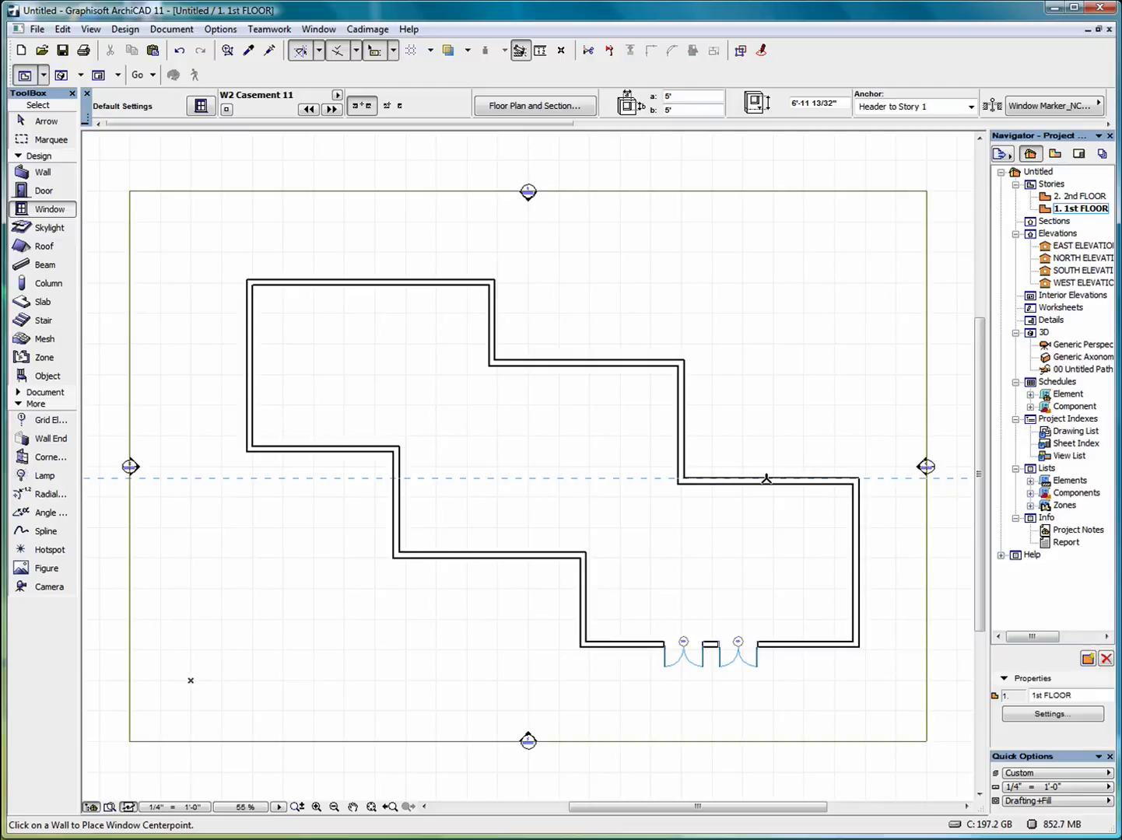
click(766, 478)
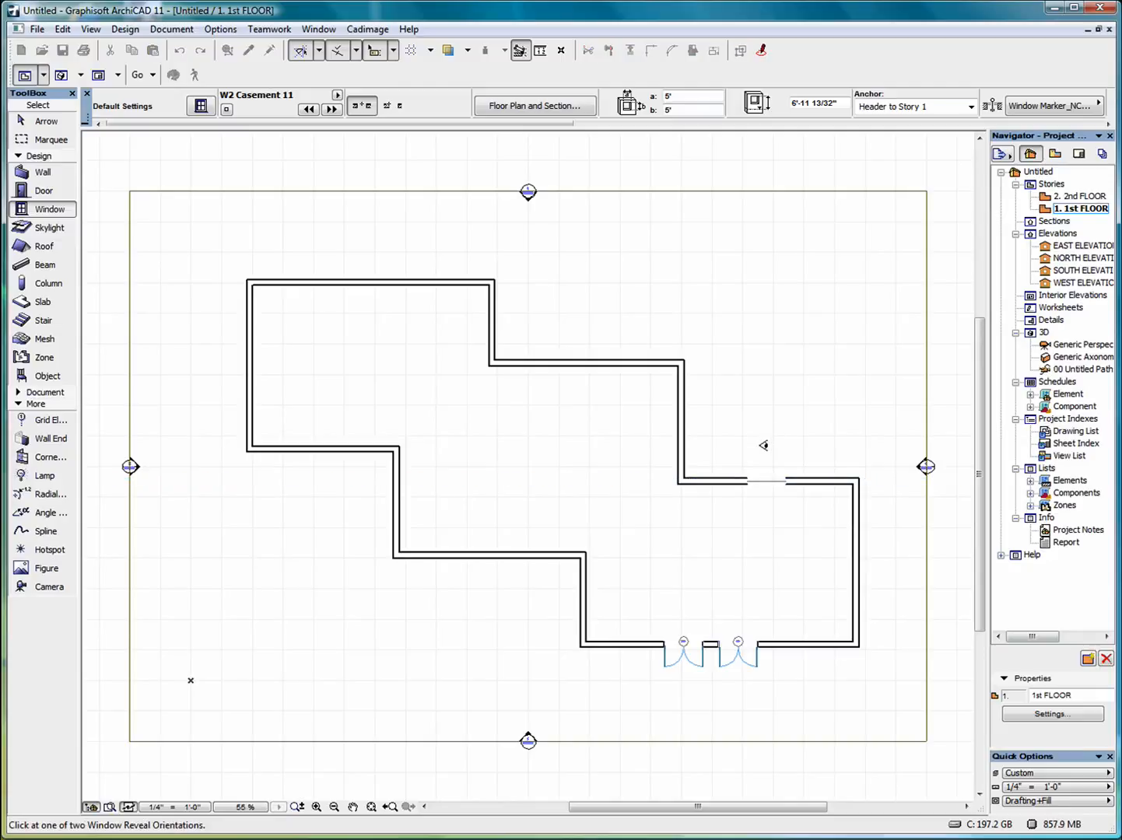
click(763, 446)
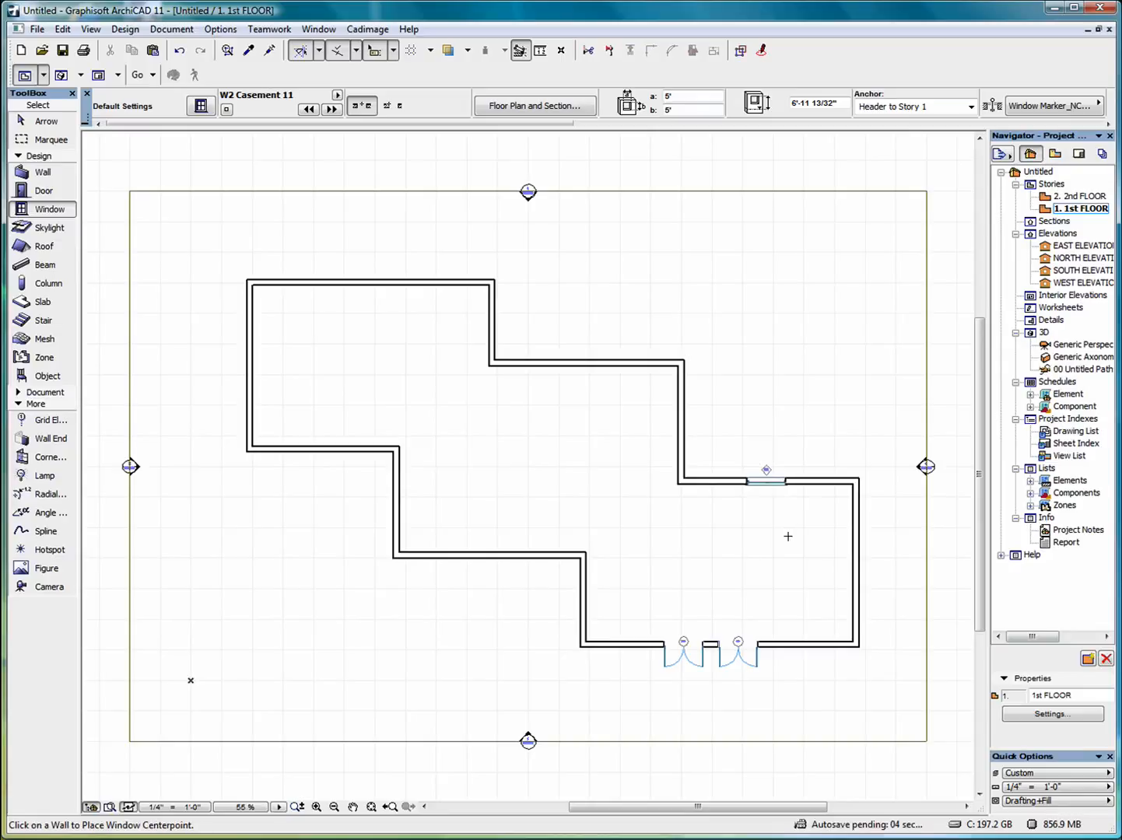
Select the wall at the corner where it meets the new window's jamb
scroll(812, 510, up, 6)
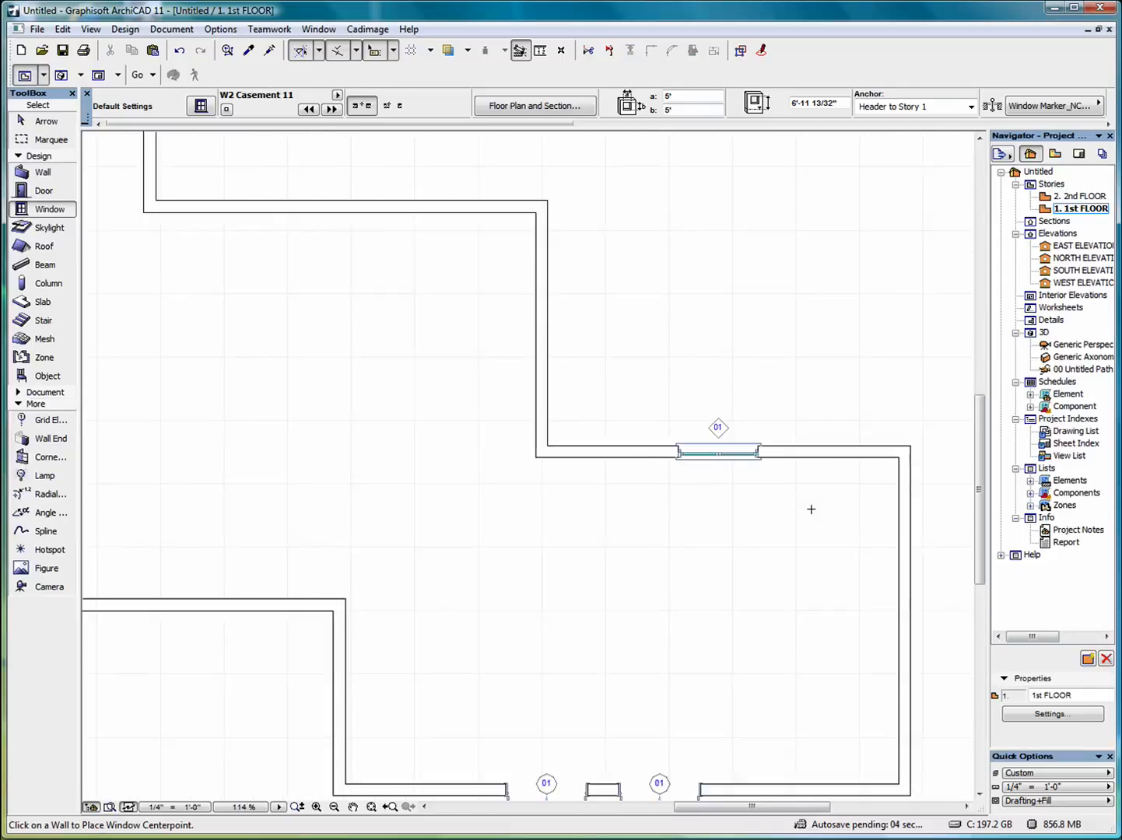
scroll(767, 421, up, 1)
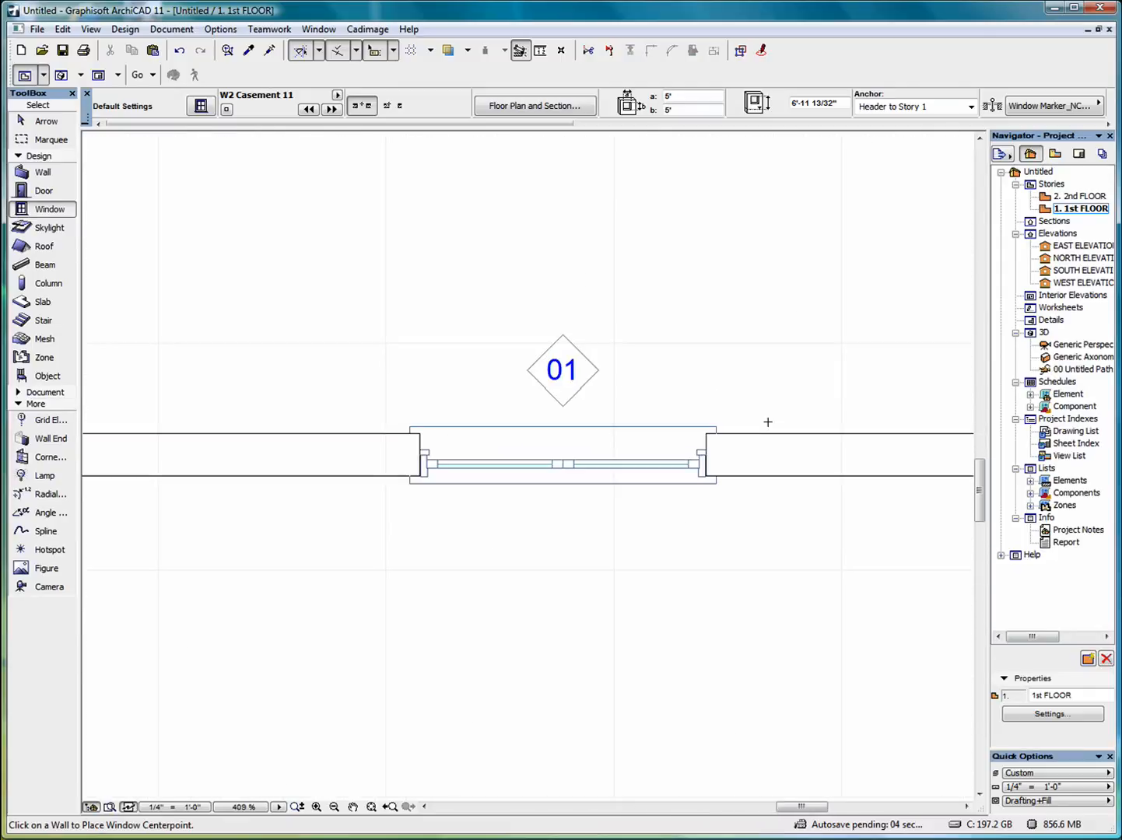
click(39, 124)
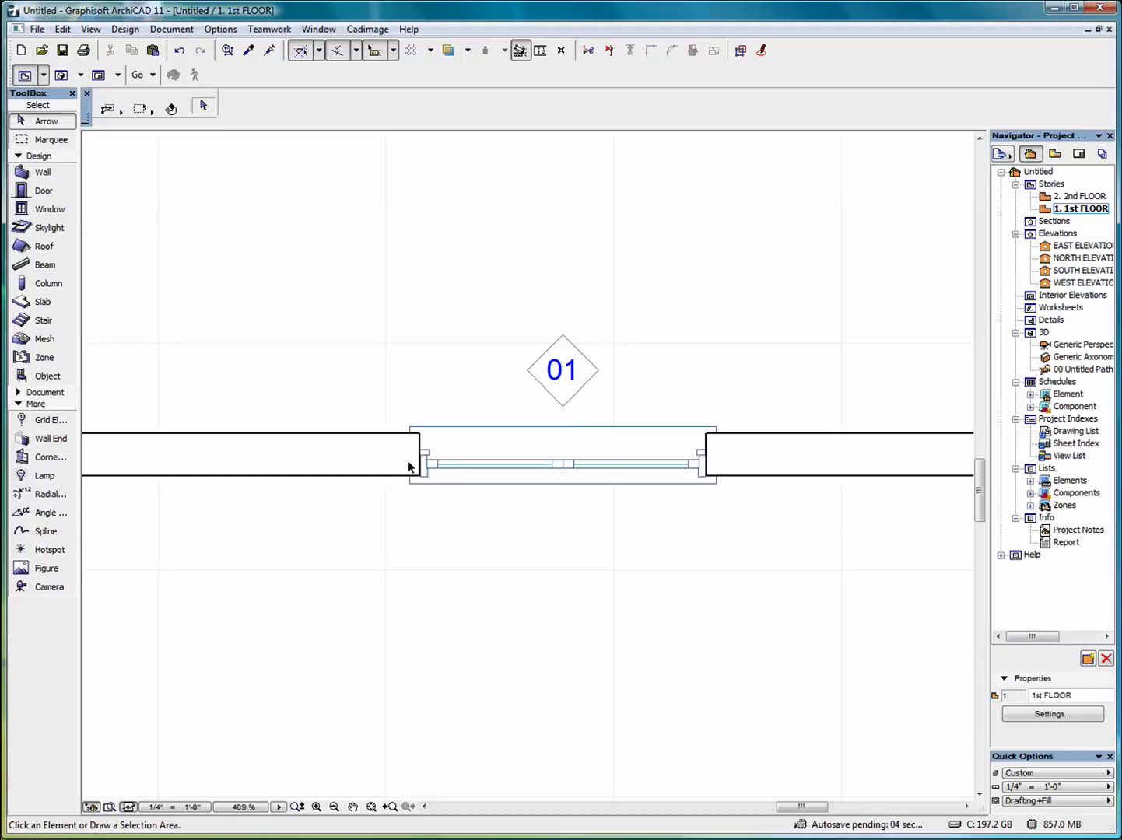
click(418, 480)
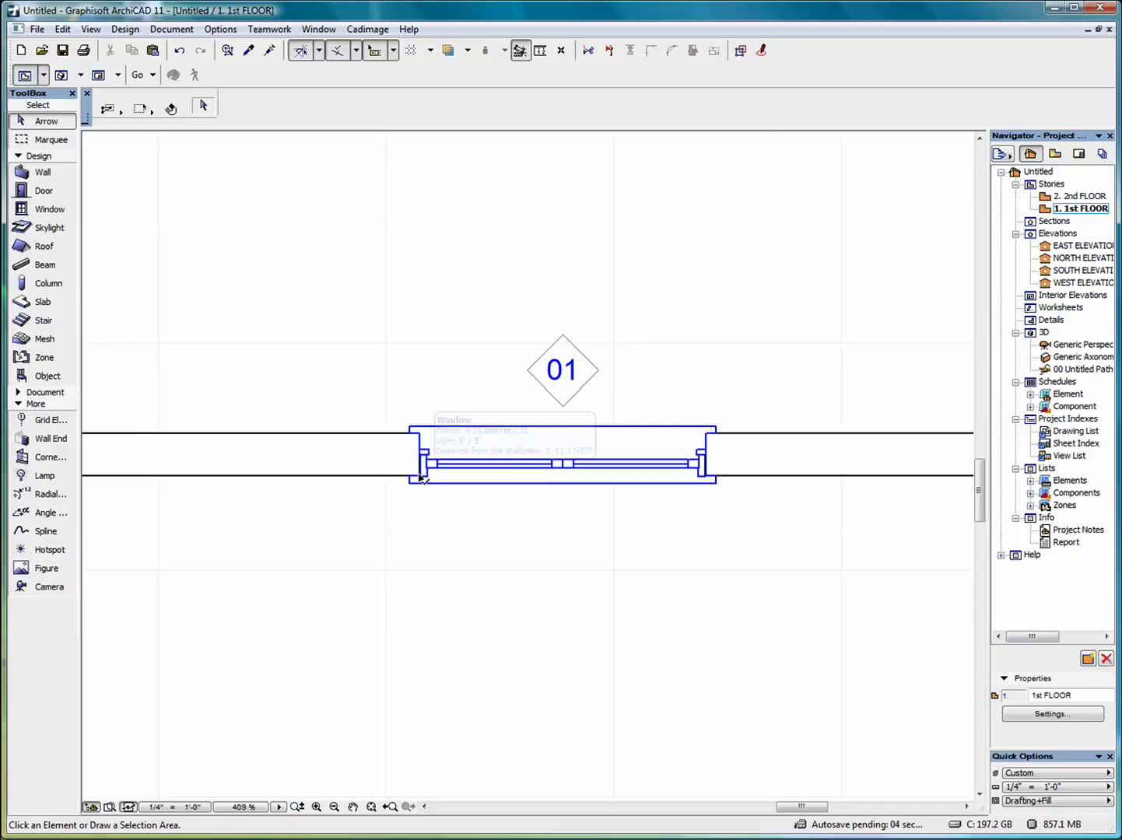
key(Escape)
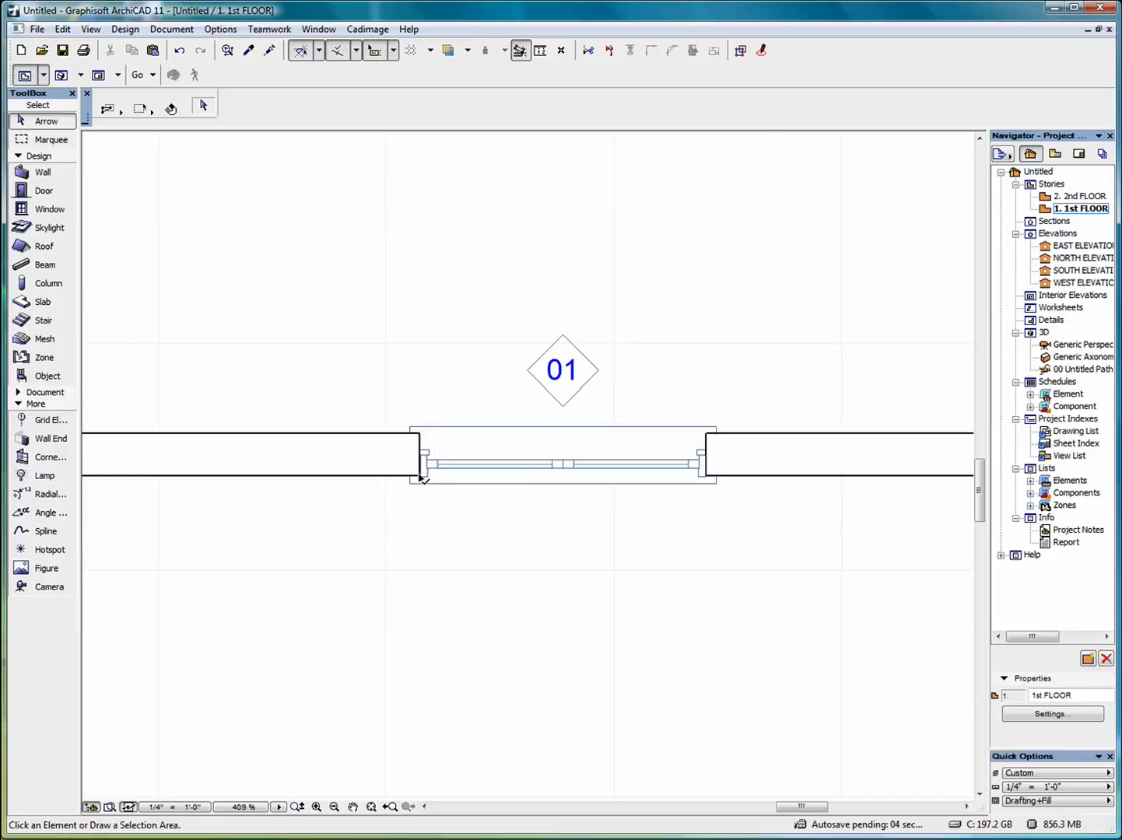
click(419, 433)
click(421, 478)
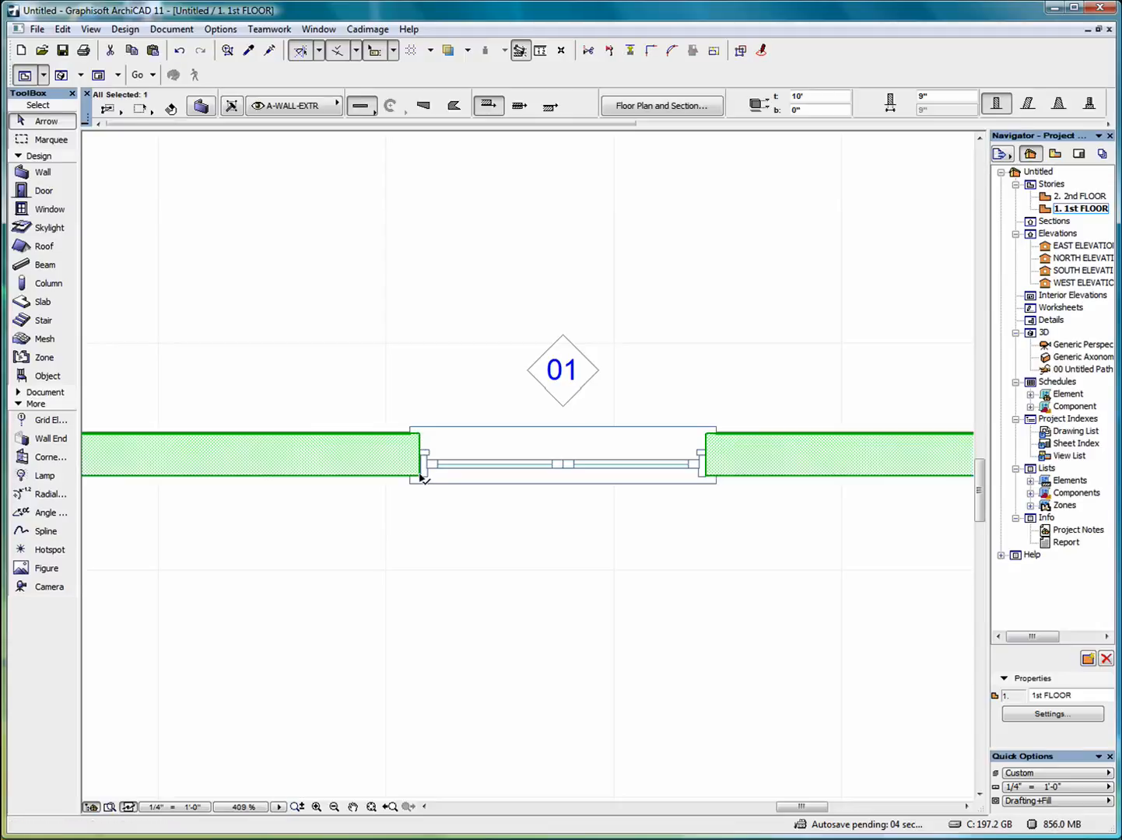
Select the casement window on the plan and stretch its eastern jamb to make it 5'-11 1/2" wide
click(561, 465)
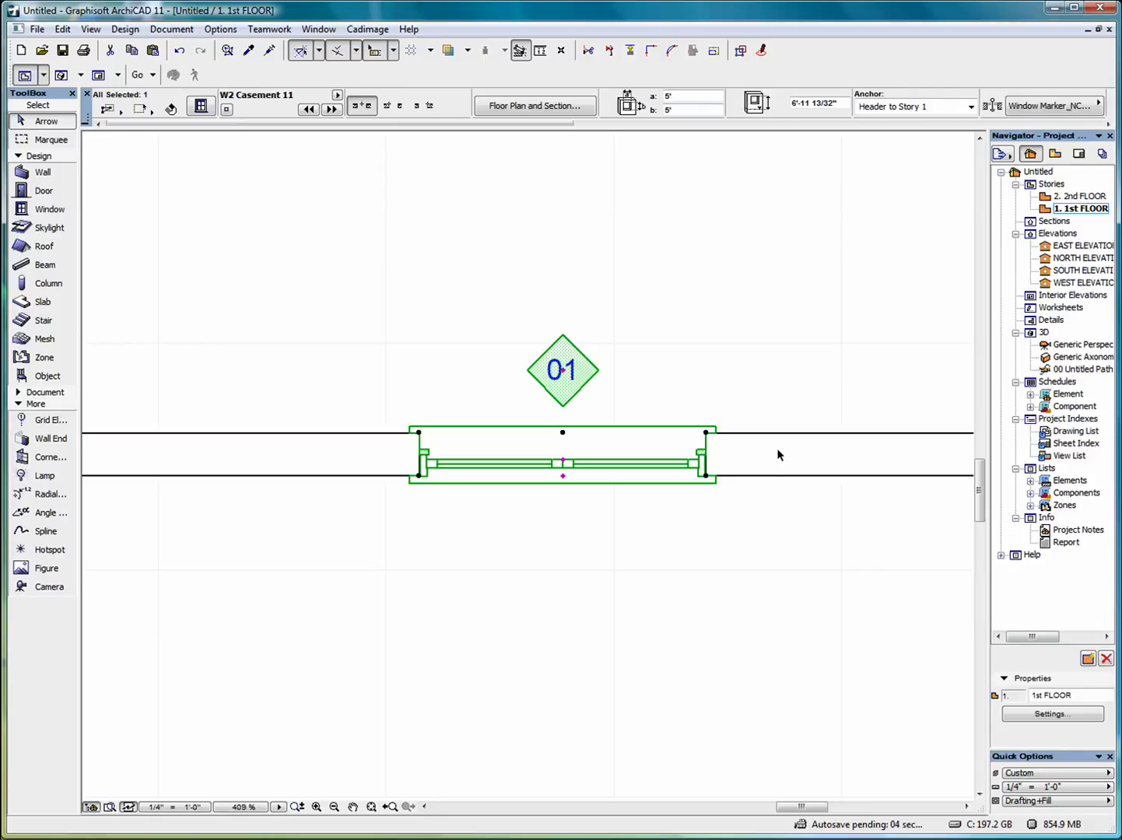
click(706, 434)
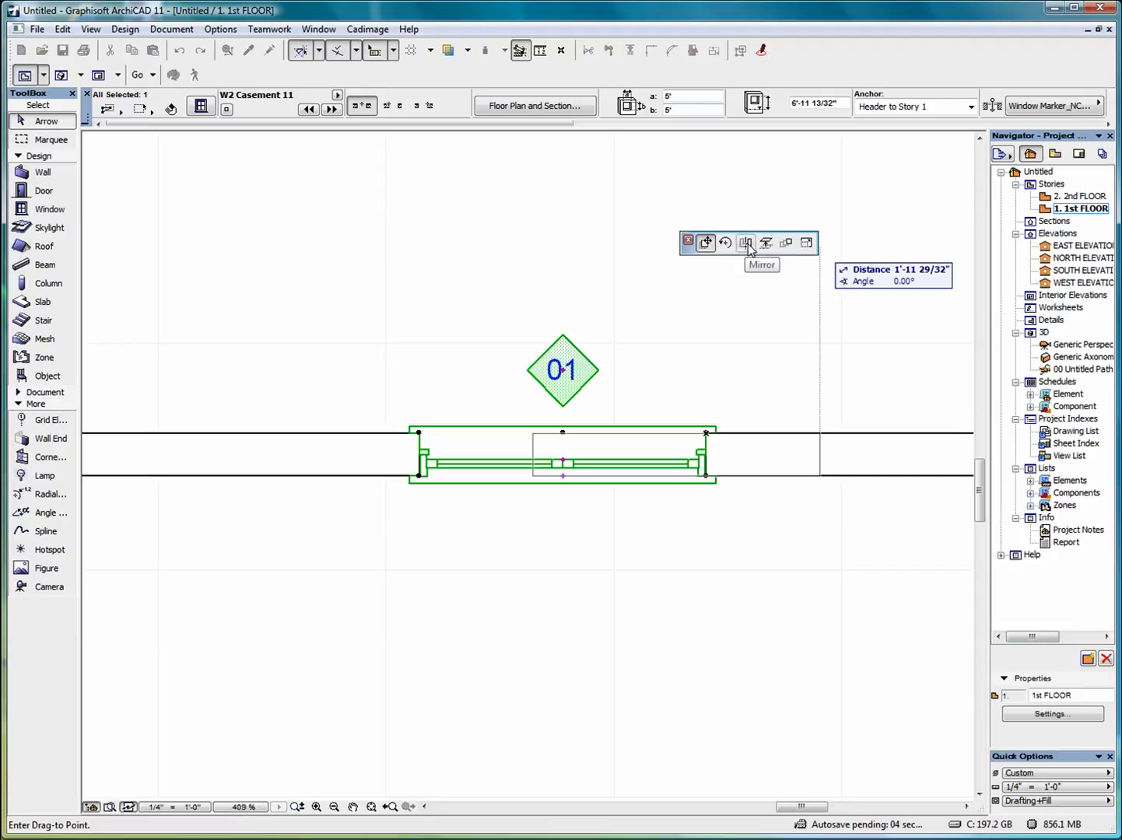
click(807, 244)
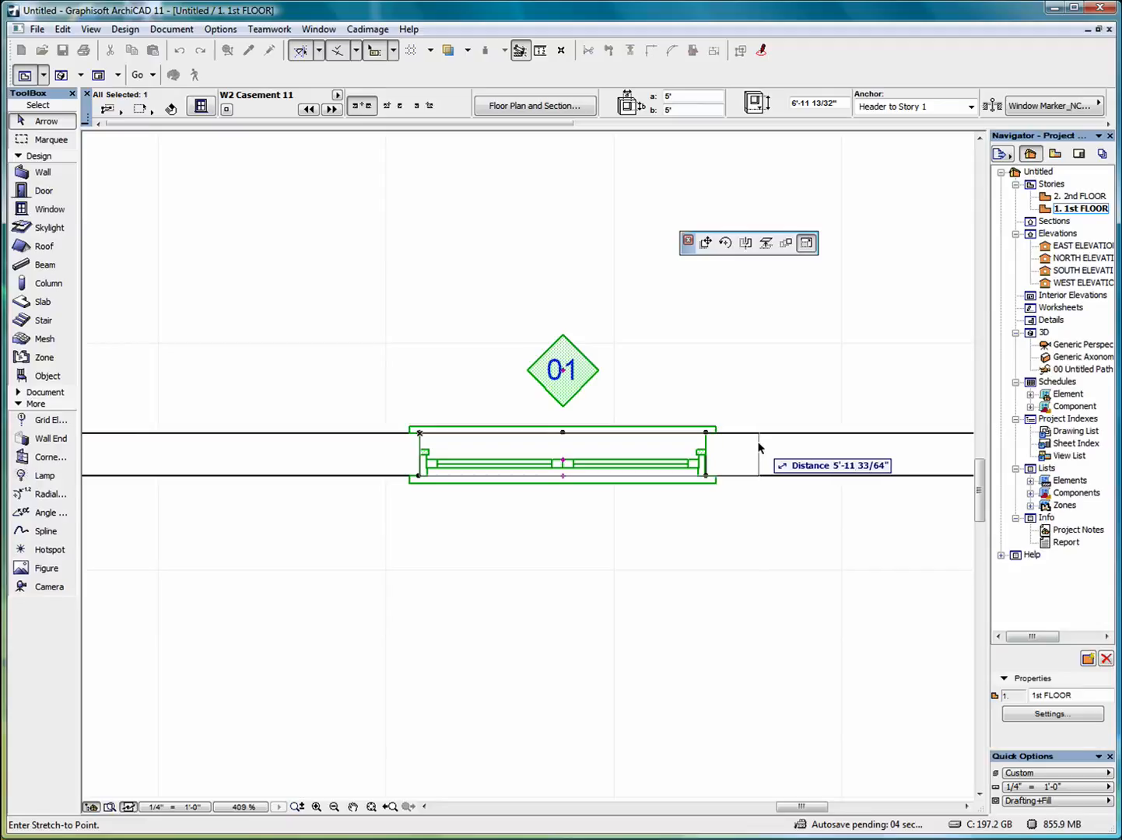
text(6)
key(Return)
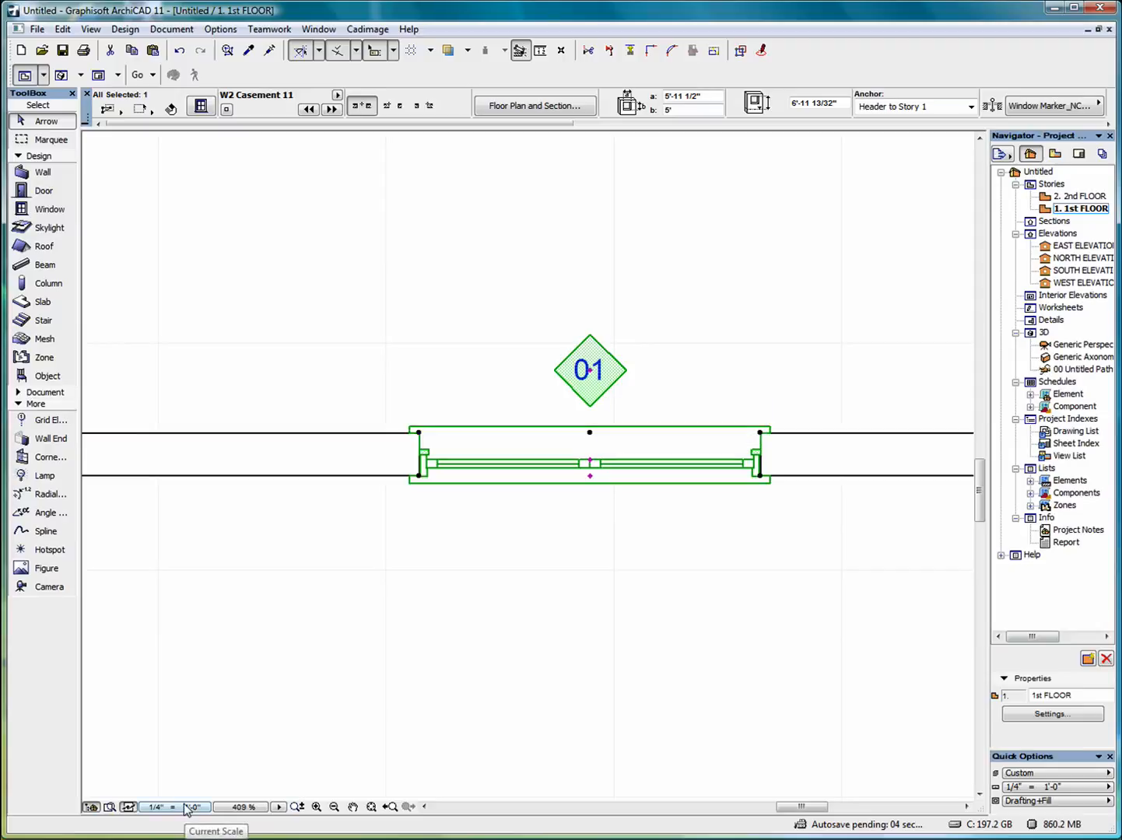
Show the whole model in 3D and orbit around to a close view of the new window from outside
click(440, 648)
right_click(528, 598)
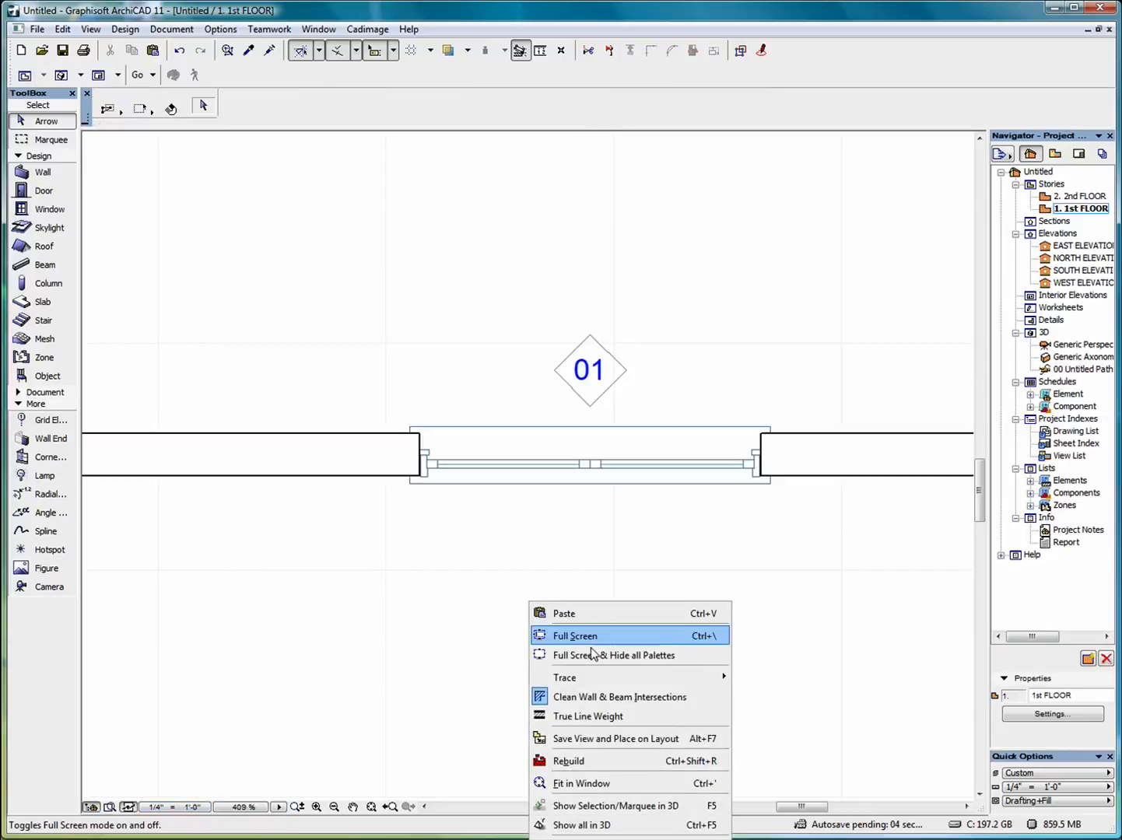
click(606, 826)
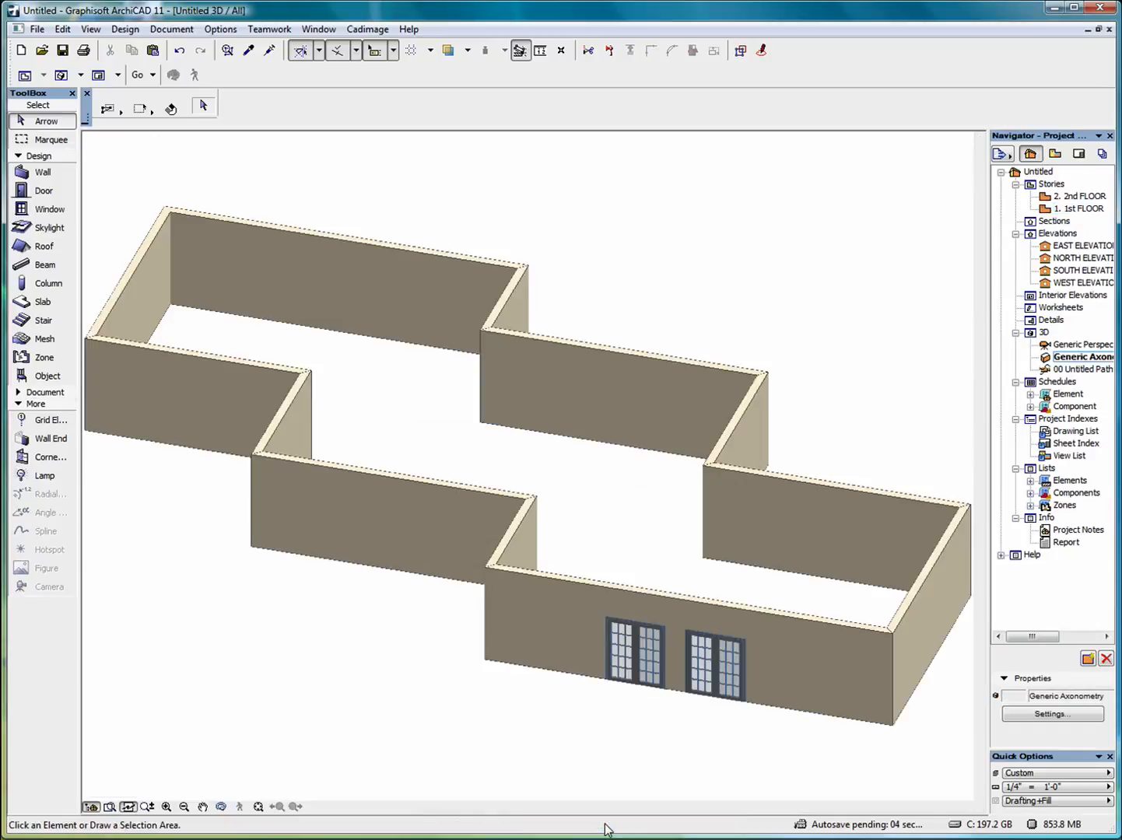
click(221, 807)
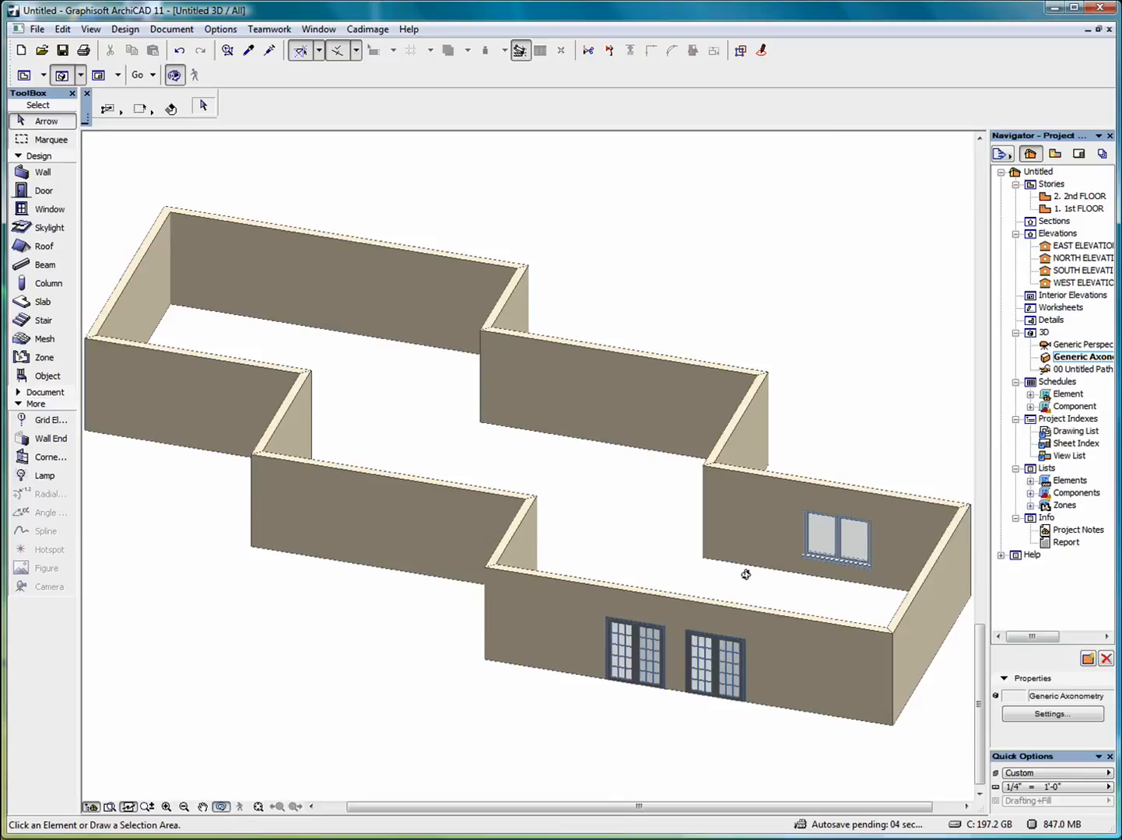
drag(870, 604, 353, 534)
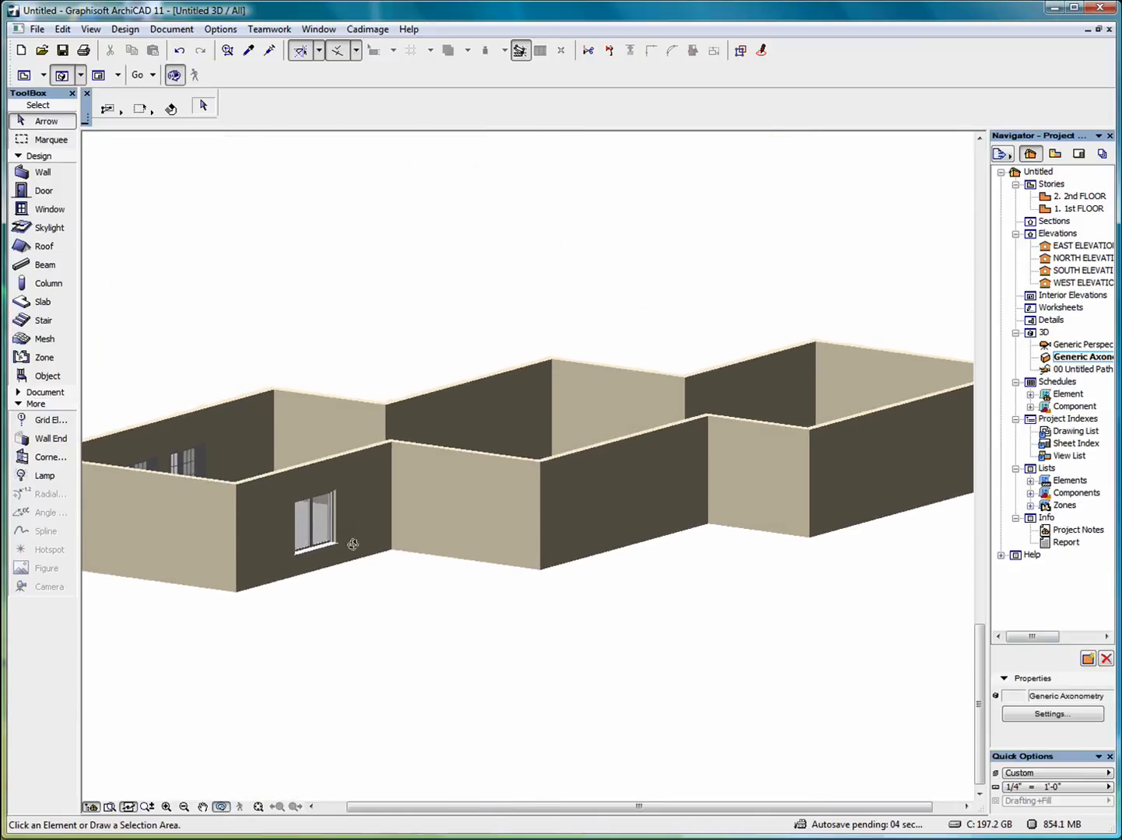
scroll(271, 564, up, 5)
scroll(313, 510, up, 3)
scroll(436, 474, up, 3)
middle_drag(503, 452, 597, 352)
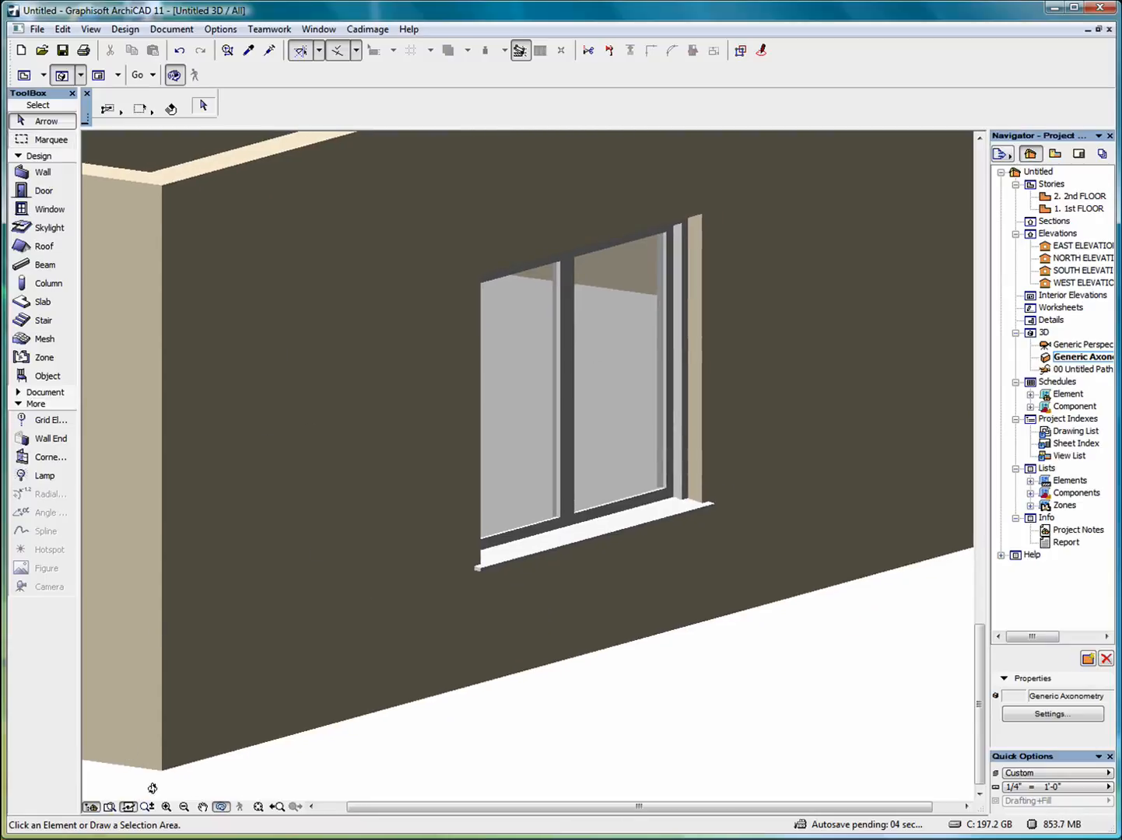
click(221, 807)
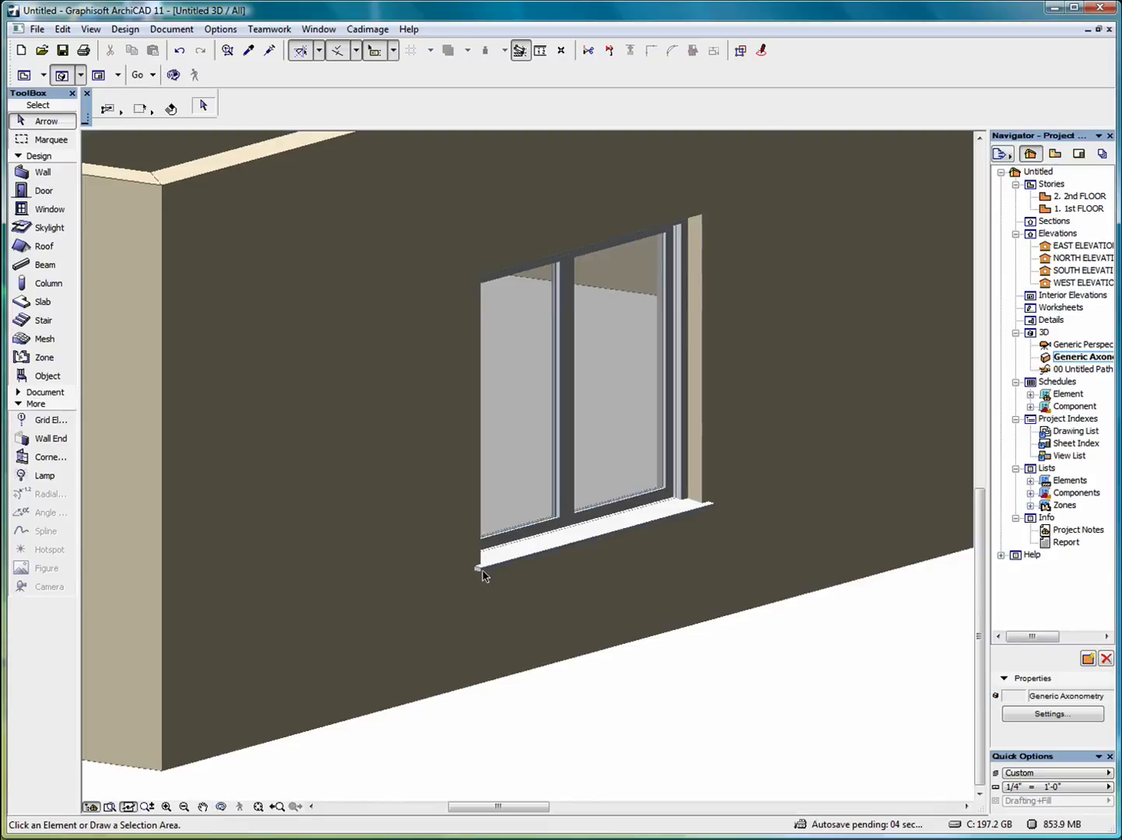
Select the casement window in 3D, stretch it horizontally to about 9'-8" wide, and undo the stretch
click(698, 221)
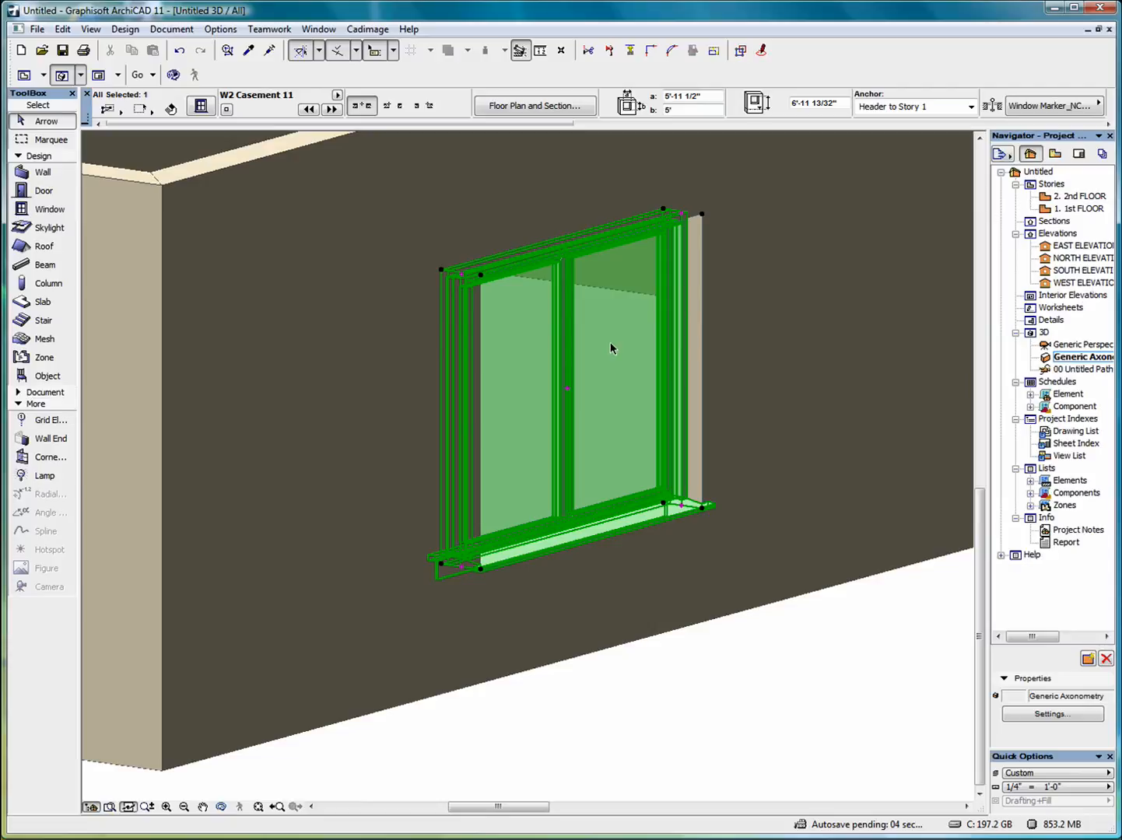
click(702, 215)
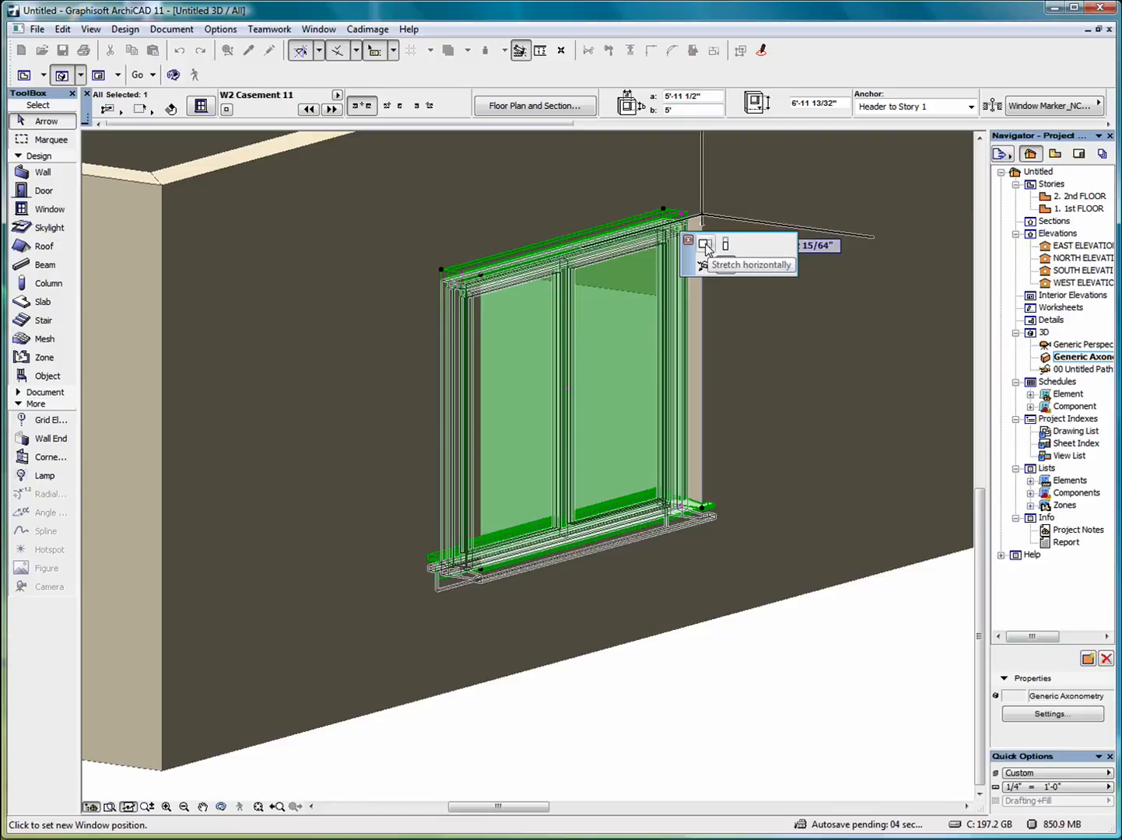
click(706, 247)
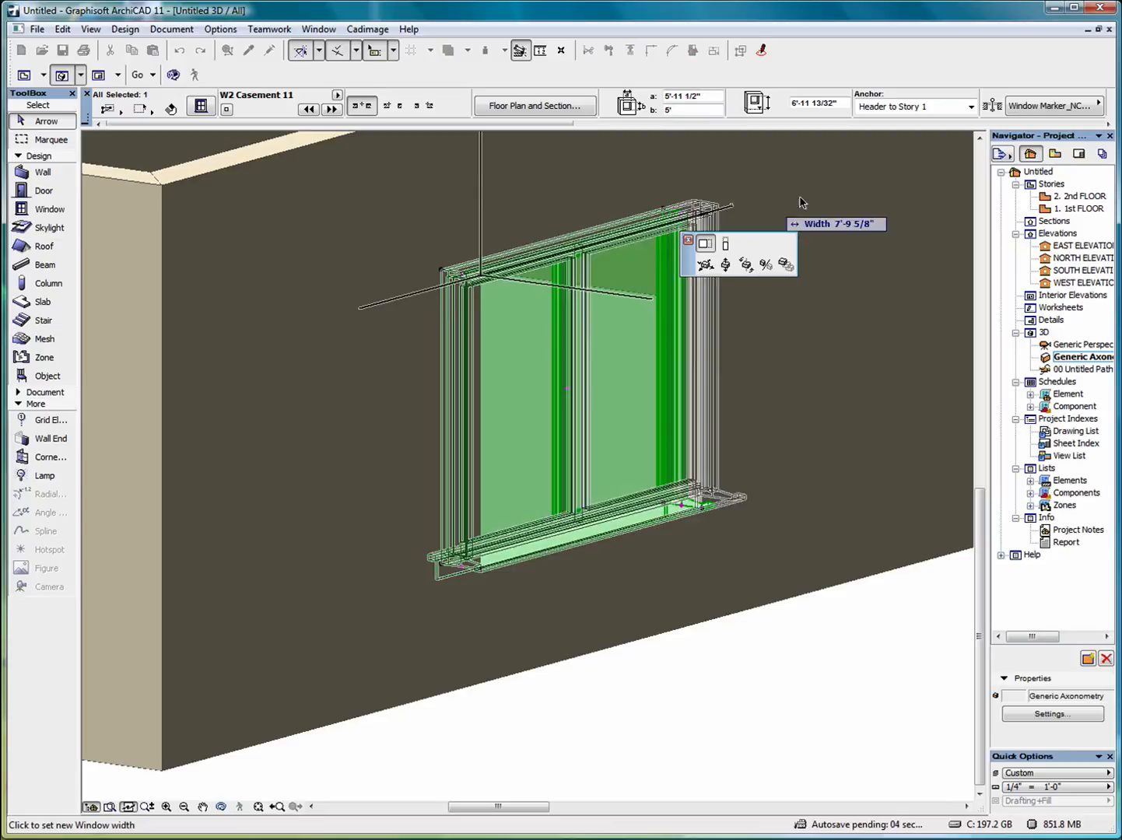
click(845, 194)
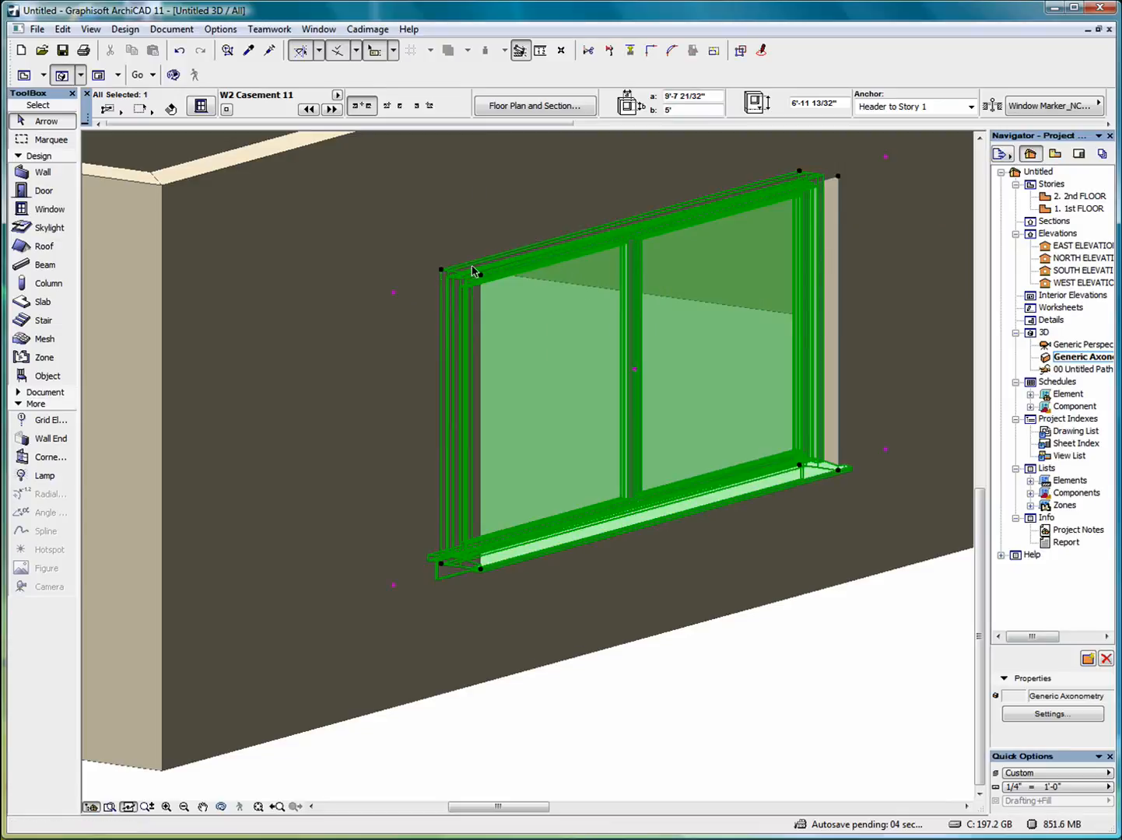
key(ctrl+z)
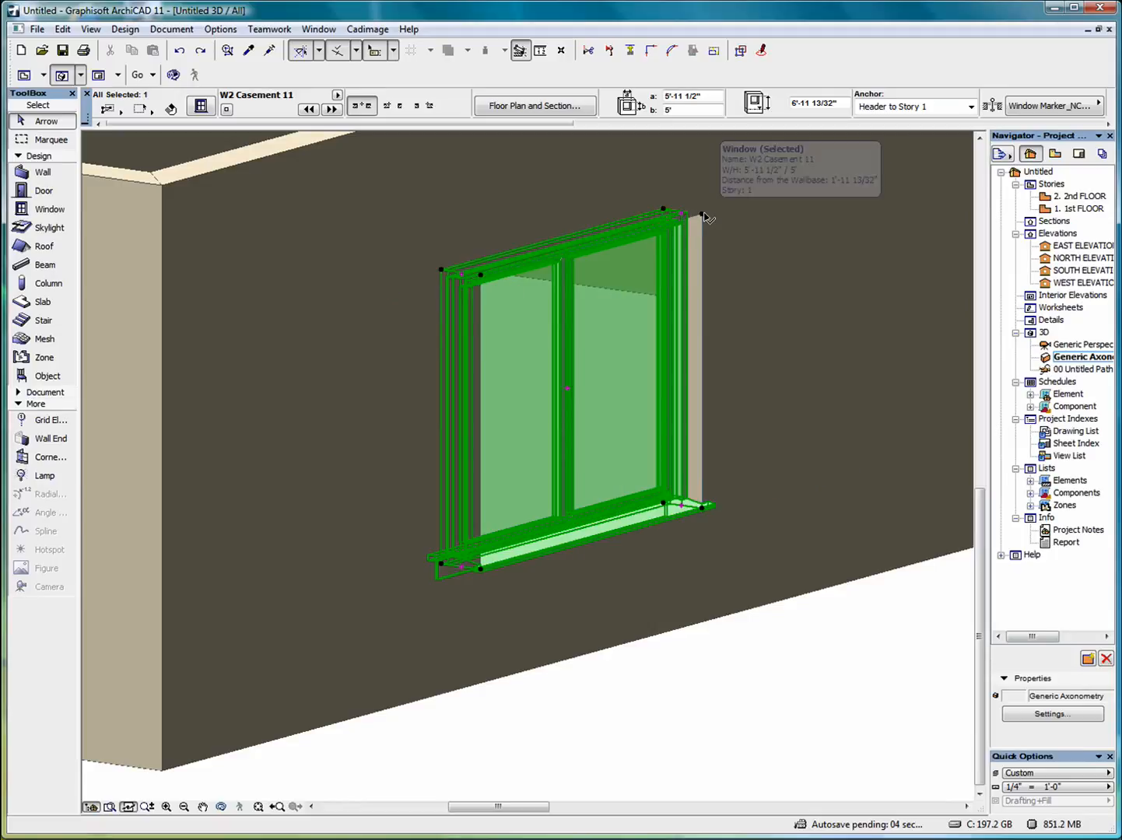
Stretch the casement window vertically from its upper corner to about 6'-1" high, deselect it, and undo the height change
click(703, 214)
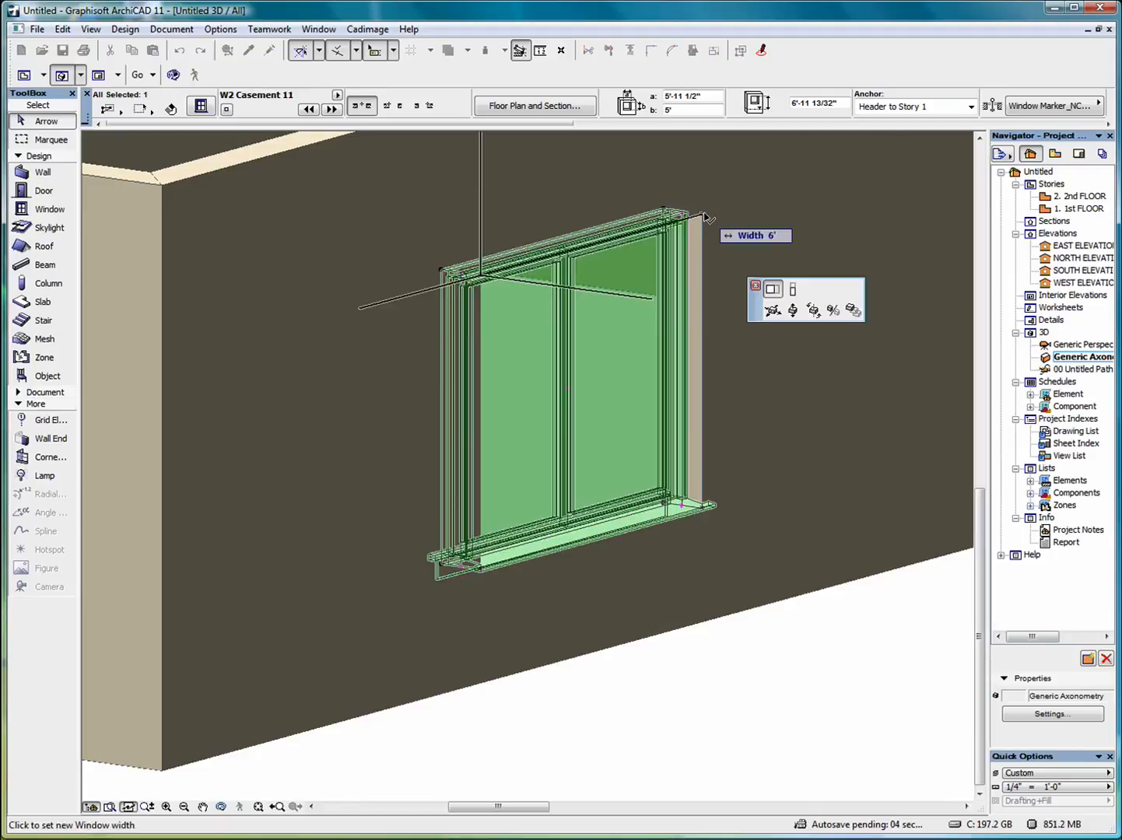
click(794, 292)
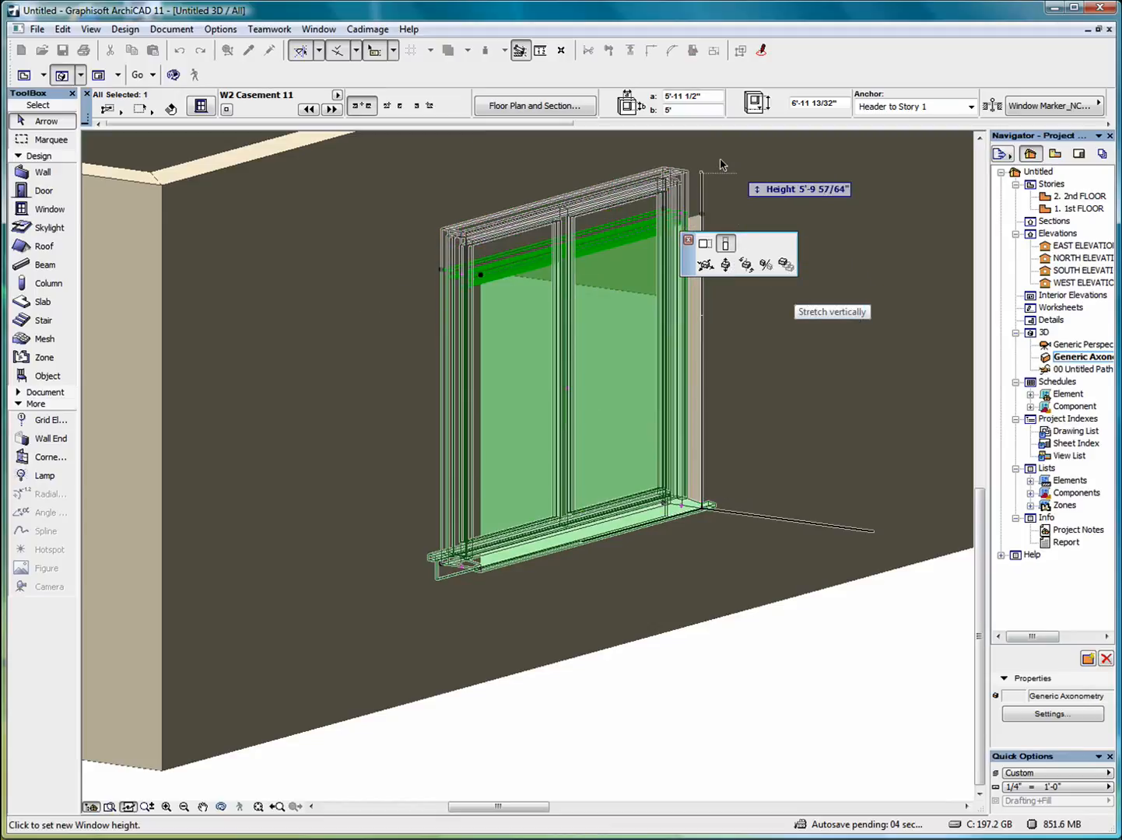
click(677, 155)
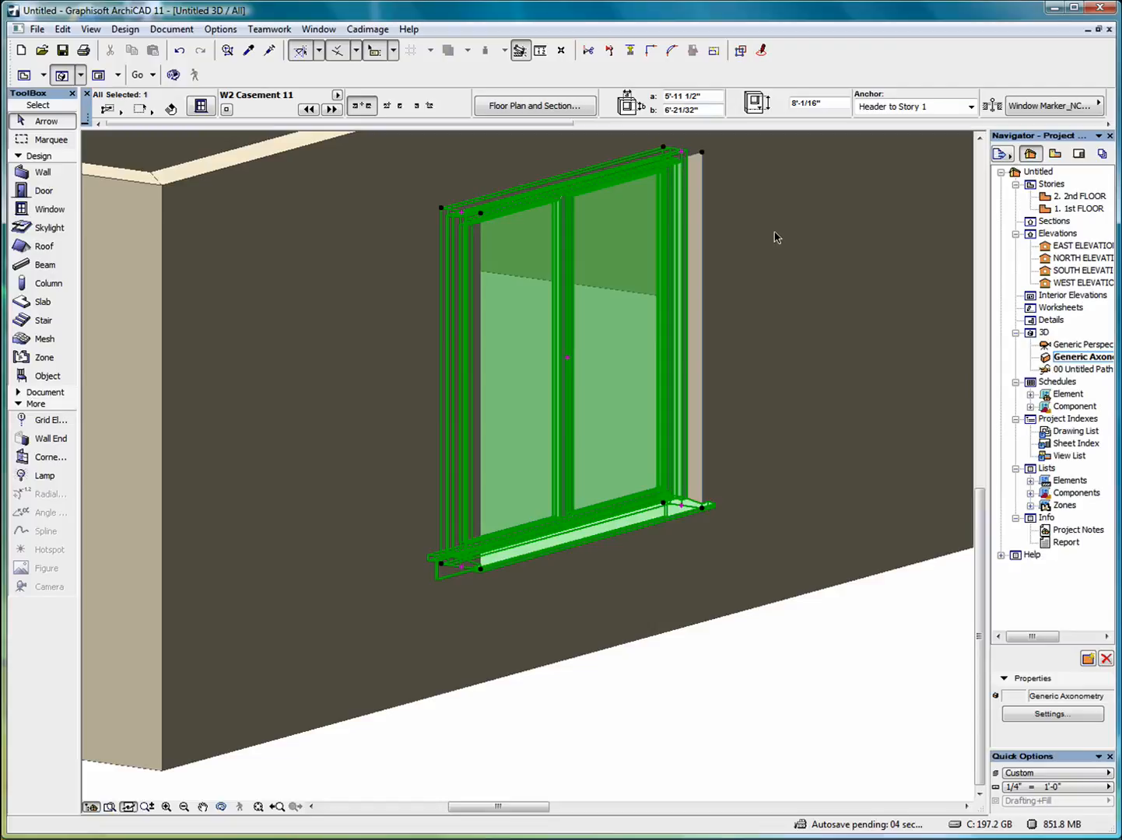
key(Escape)
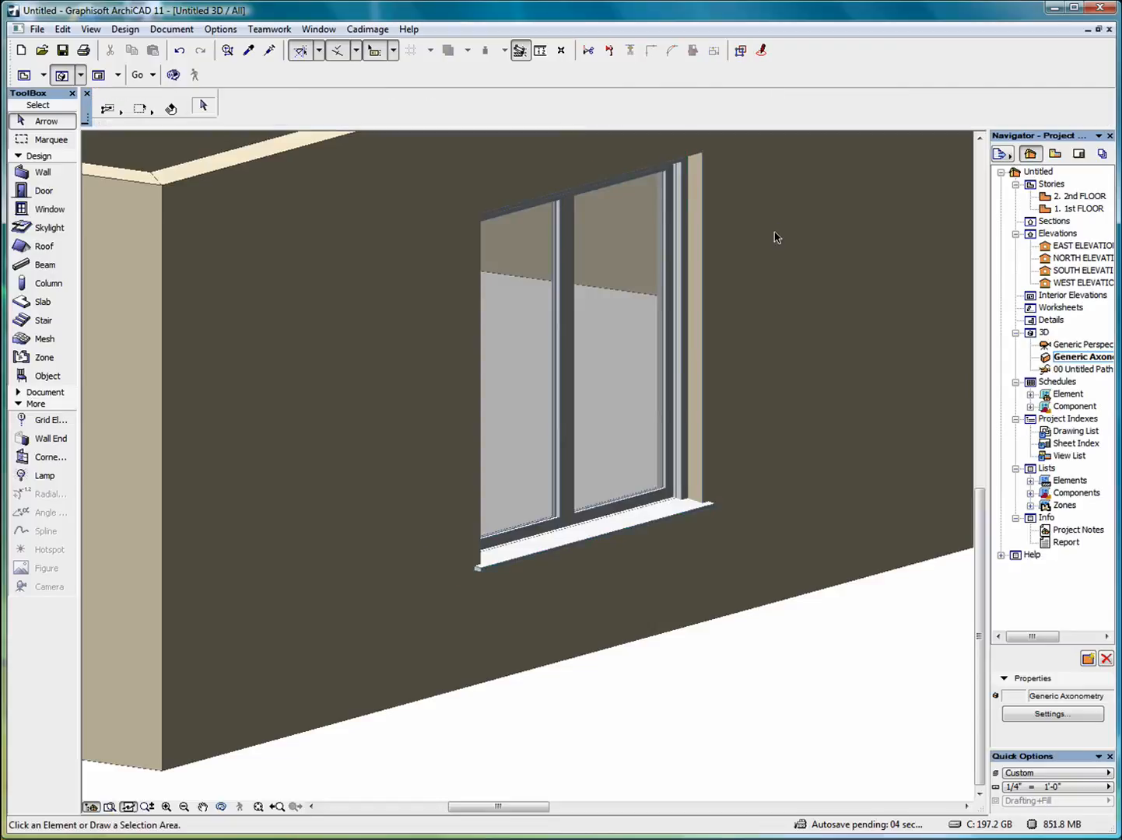
key(ctrl+a)
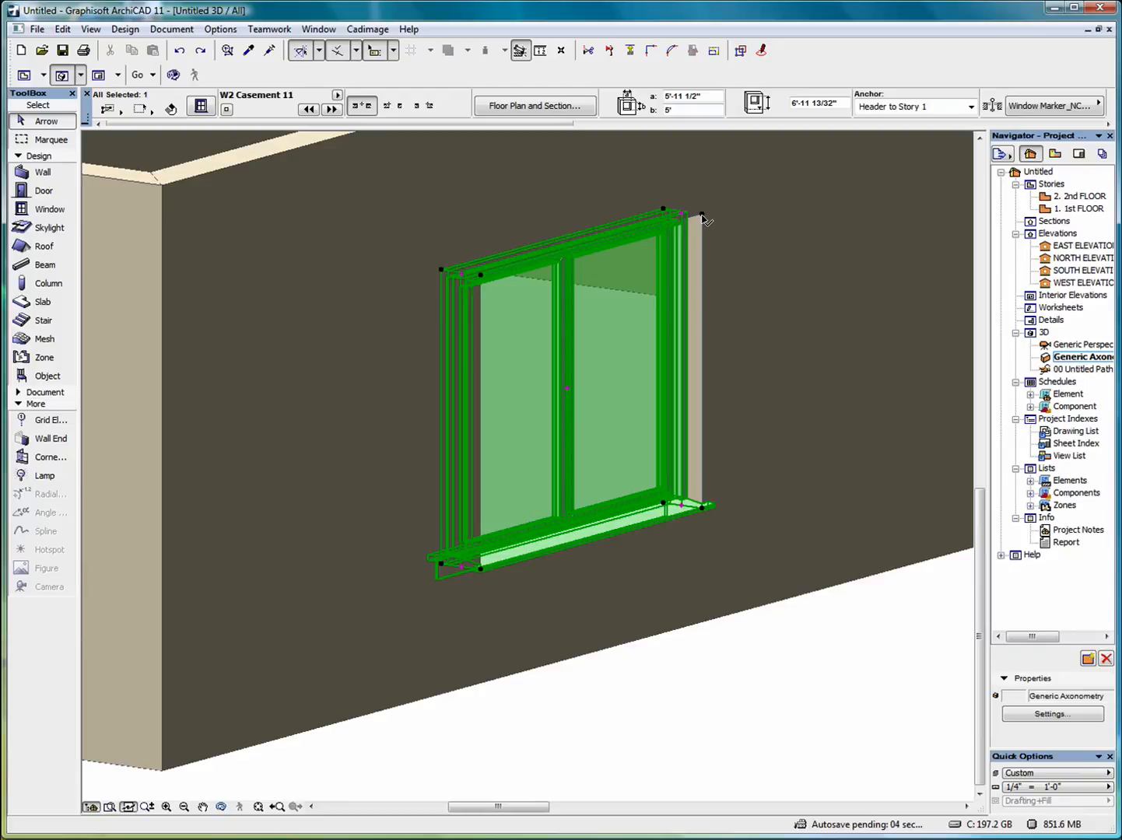
Multiply the selected casement by dragging, with 1 copy and the Distribute option, placing the copy farther along the same wall
click(702, 213)
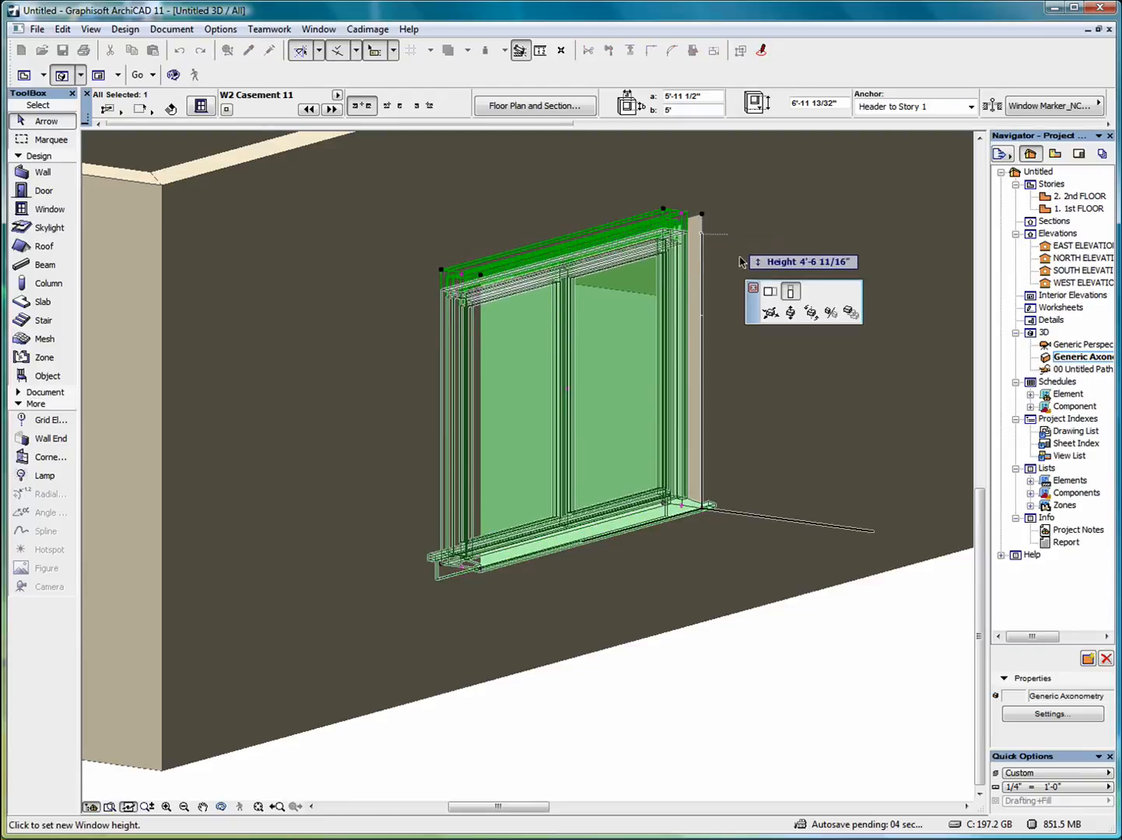
click(770, 313)
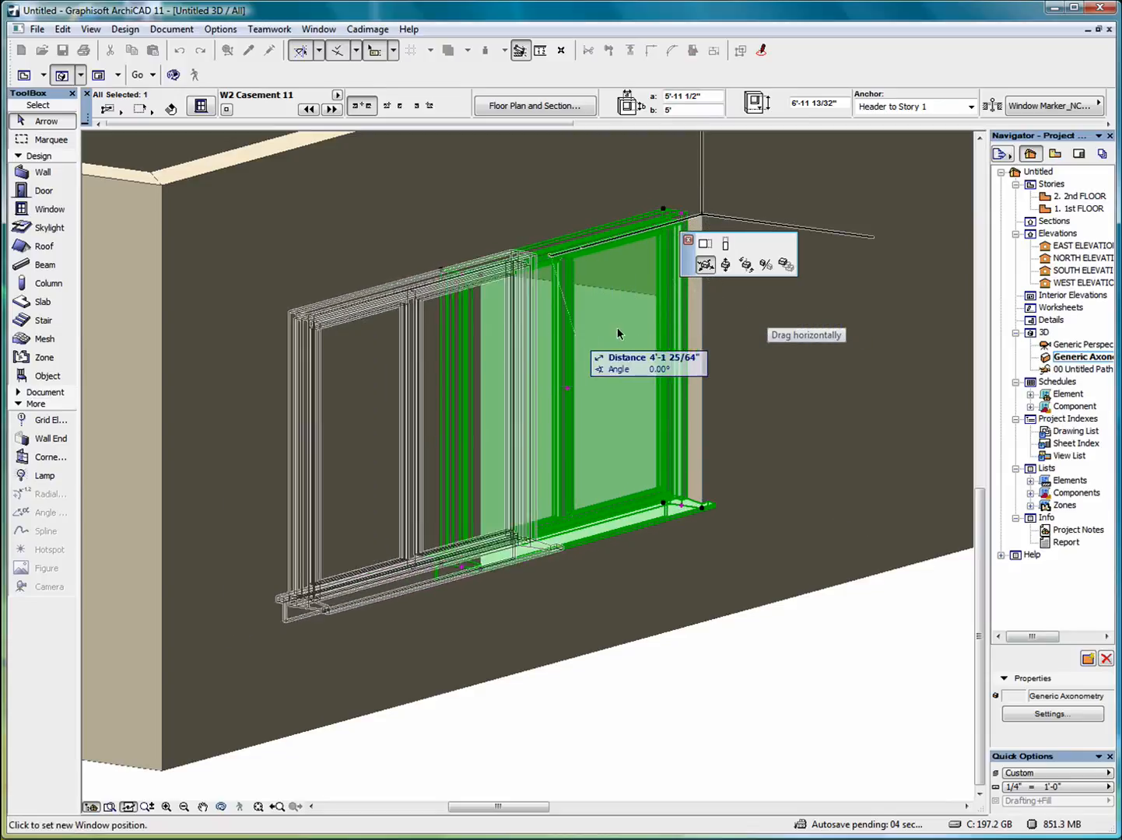
click(726, 265)
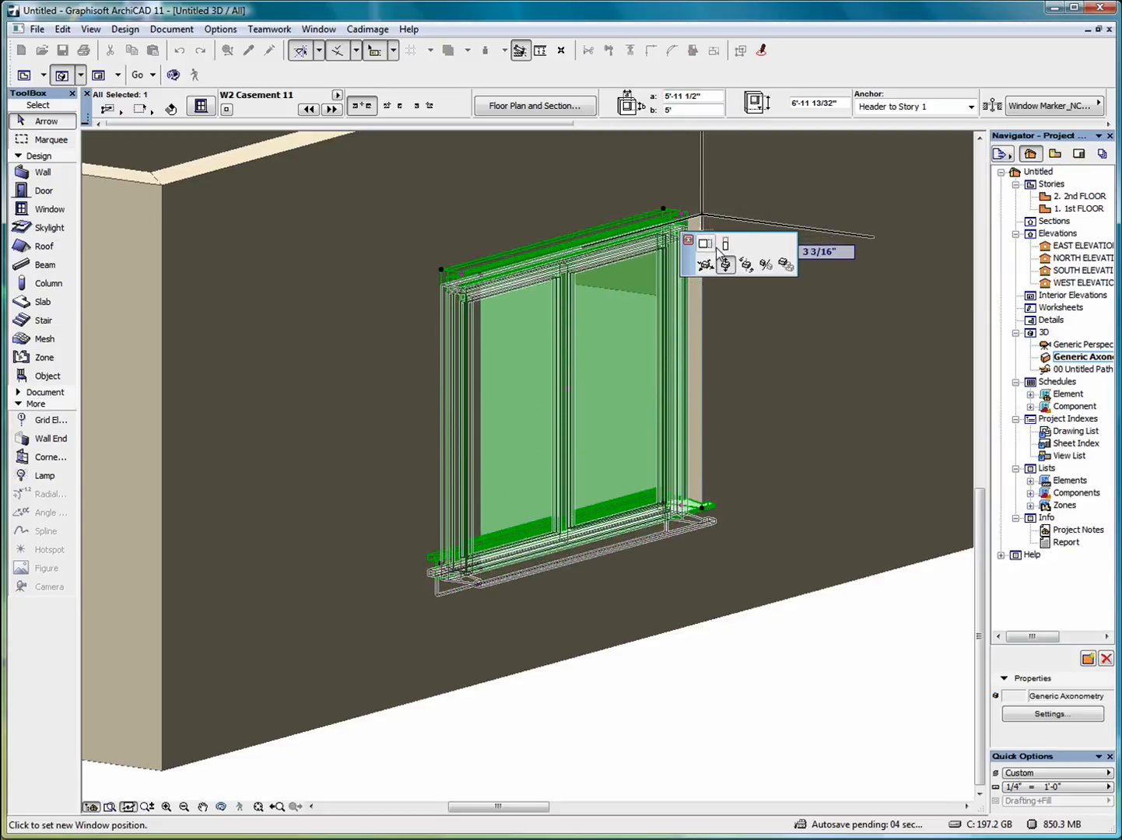
click(787, 266)
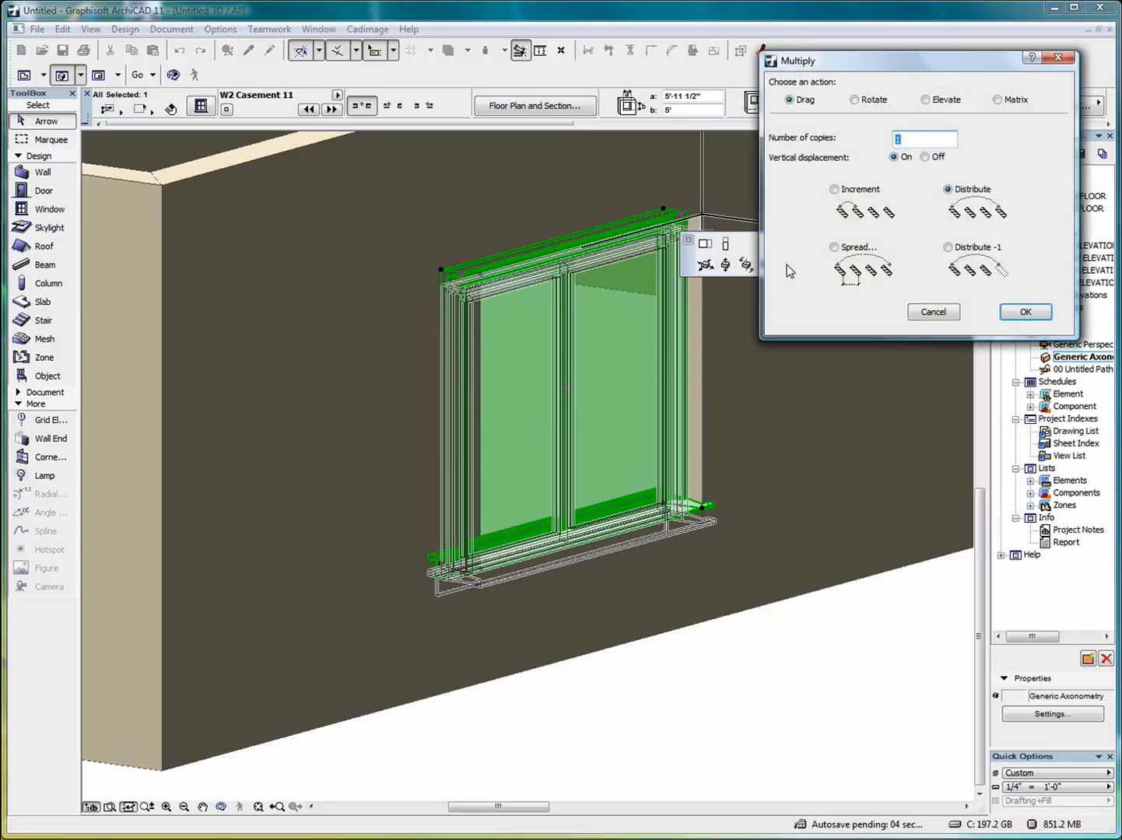
click(1025, 311)
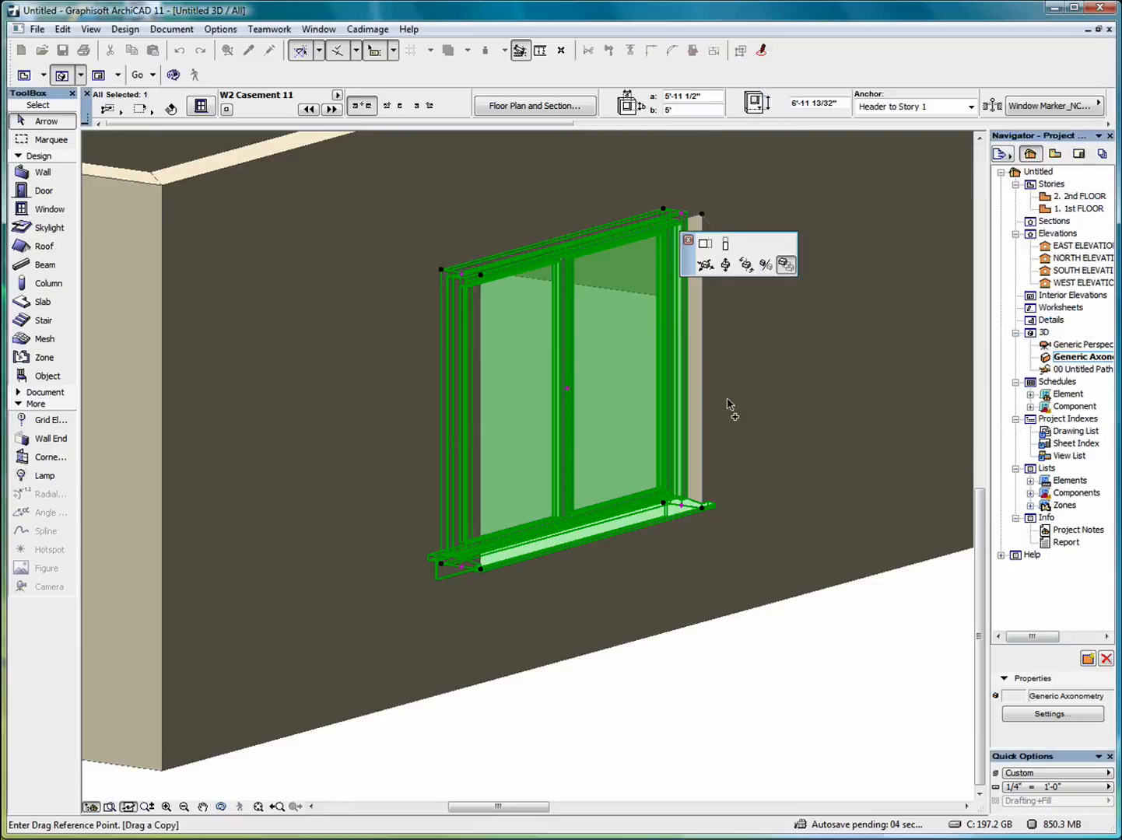
click(442, 566)
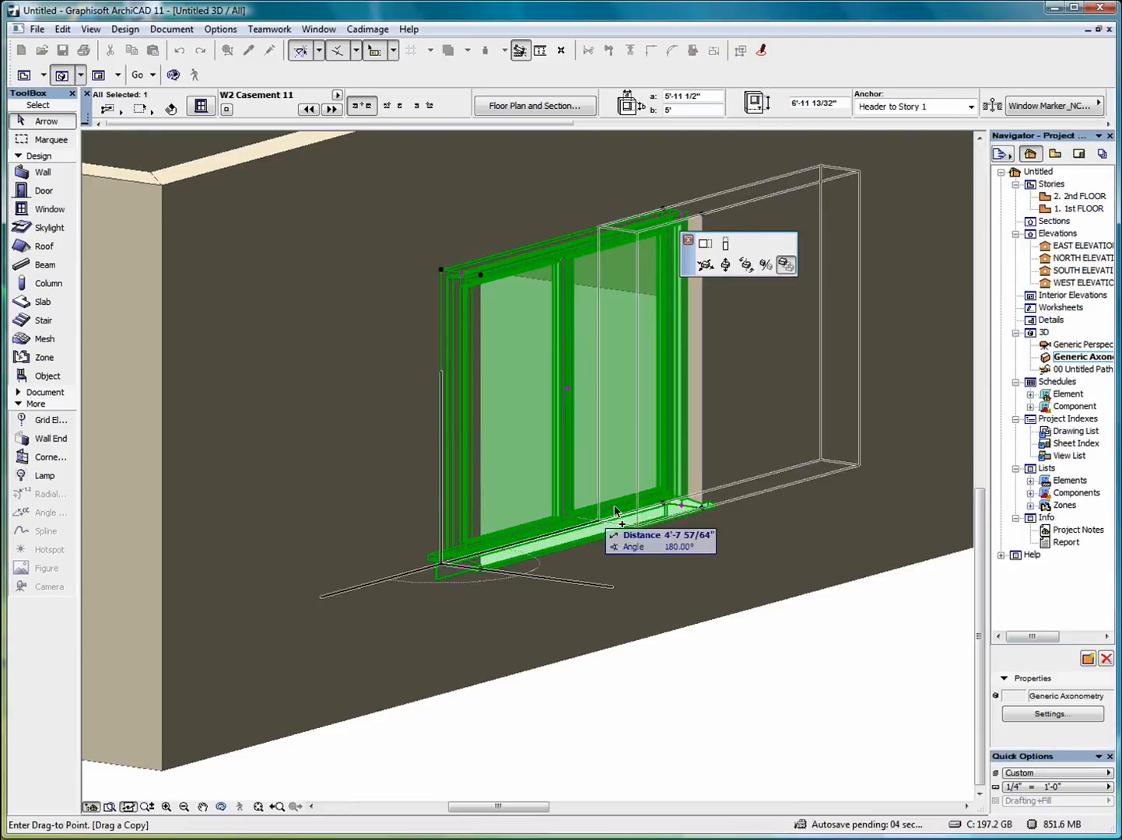
click(776, 471)
click(776, 472)
Delete the copied casement window near the inner corner of the wall
scroll(666, 477, down, 2)
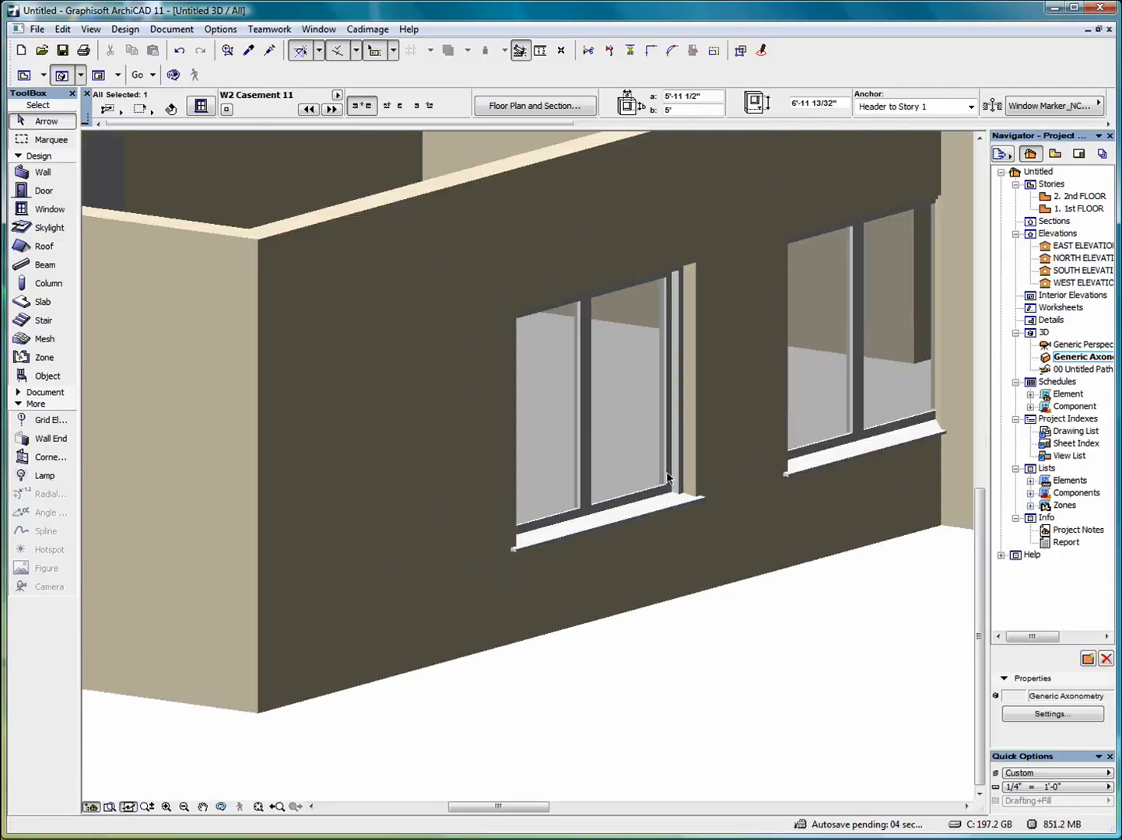
scroll(667, 477, down, 2)
click(776, 468)
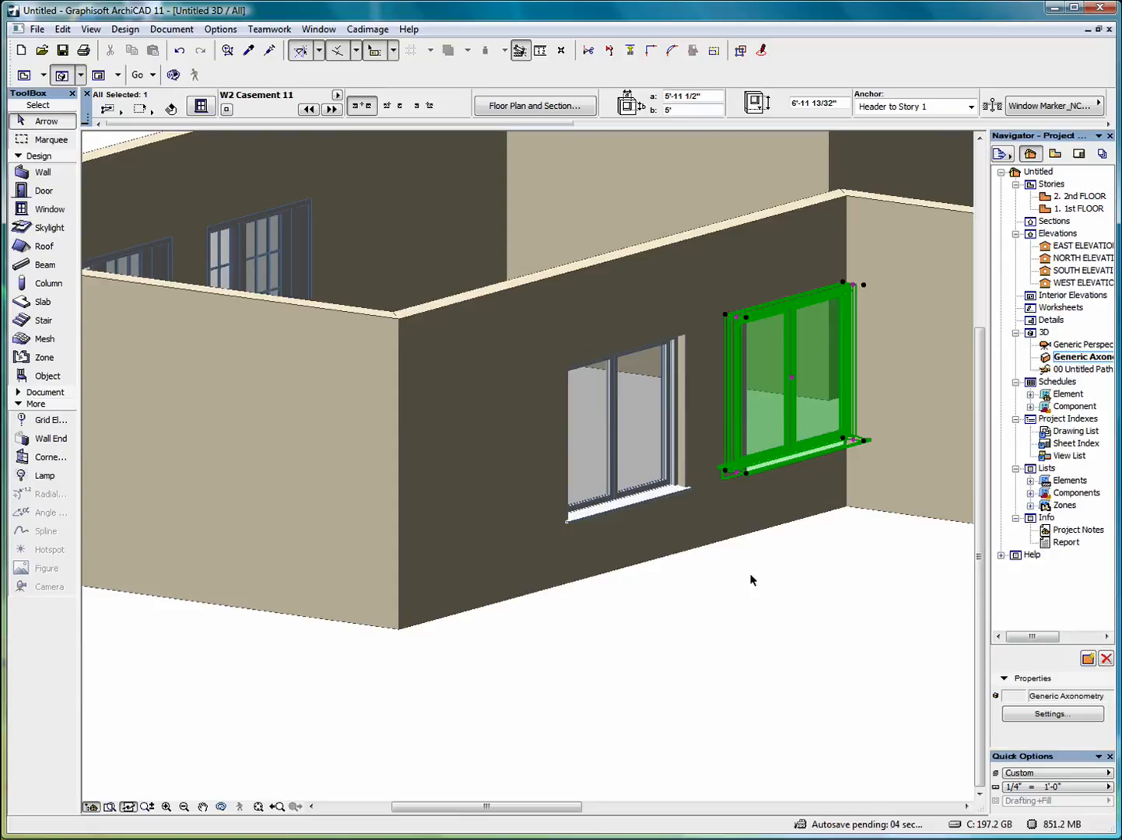
key(Delete)
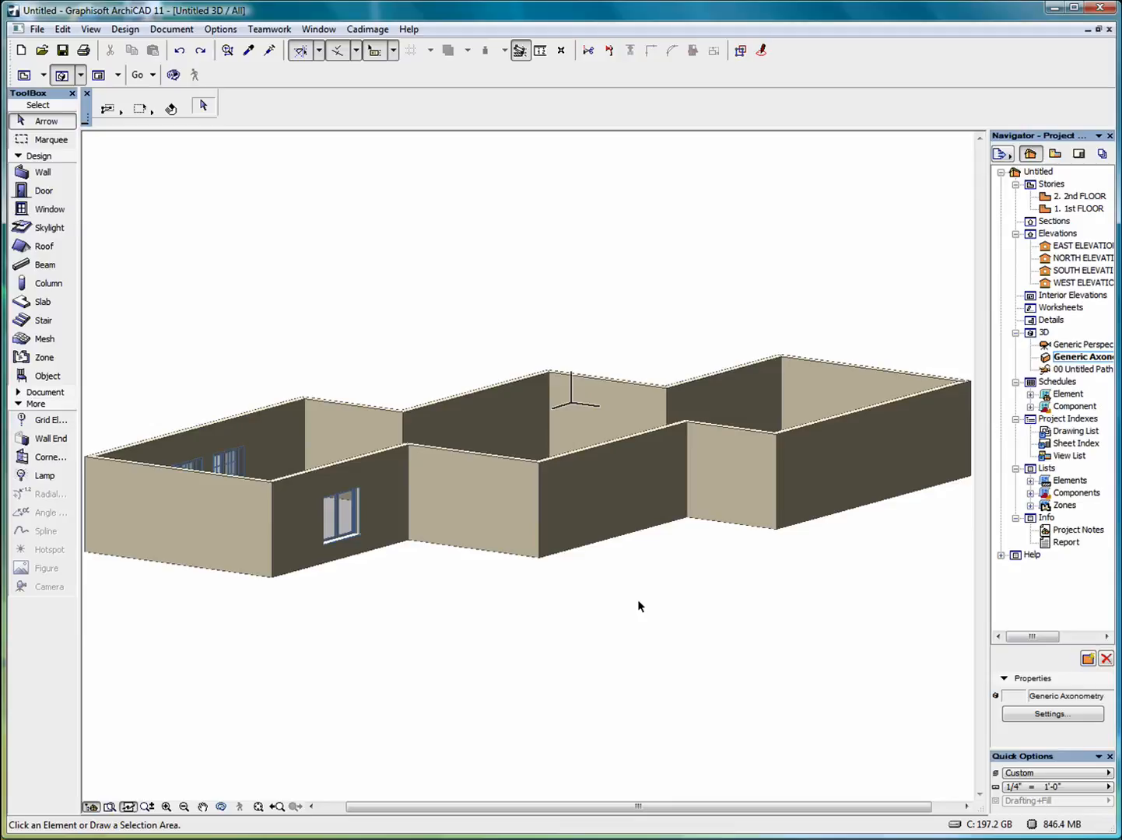
Open the 1st FLOOR plan, fit it in view, and pick up the existing W2 Casement 11 window's settings for new windows
double_click(1046, 211)
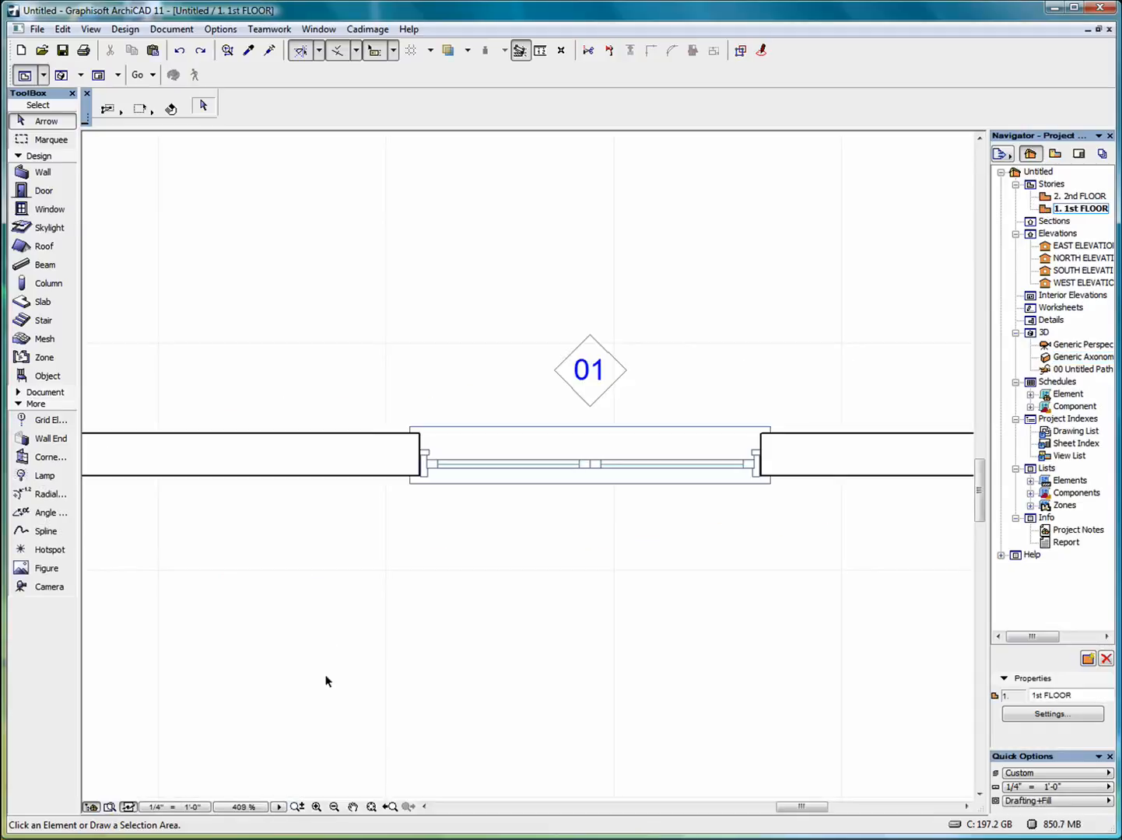
click(372, 806)
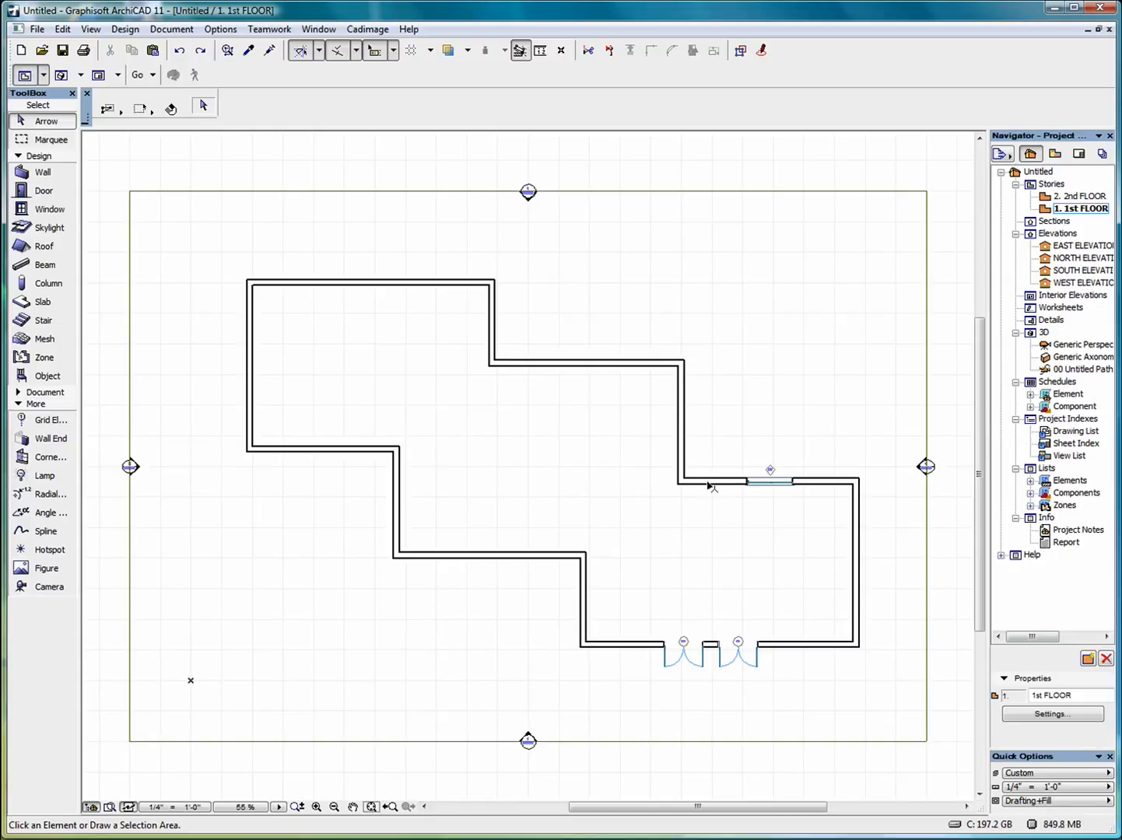
click(772, 489)
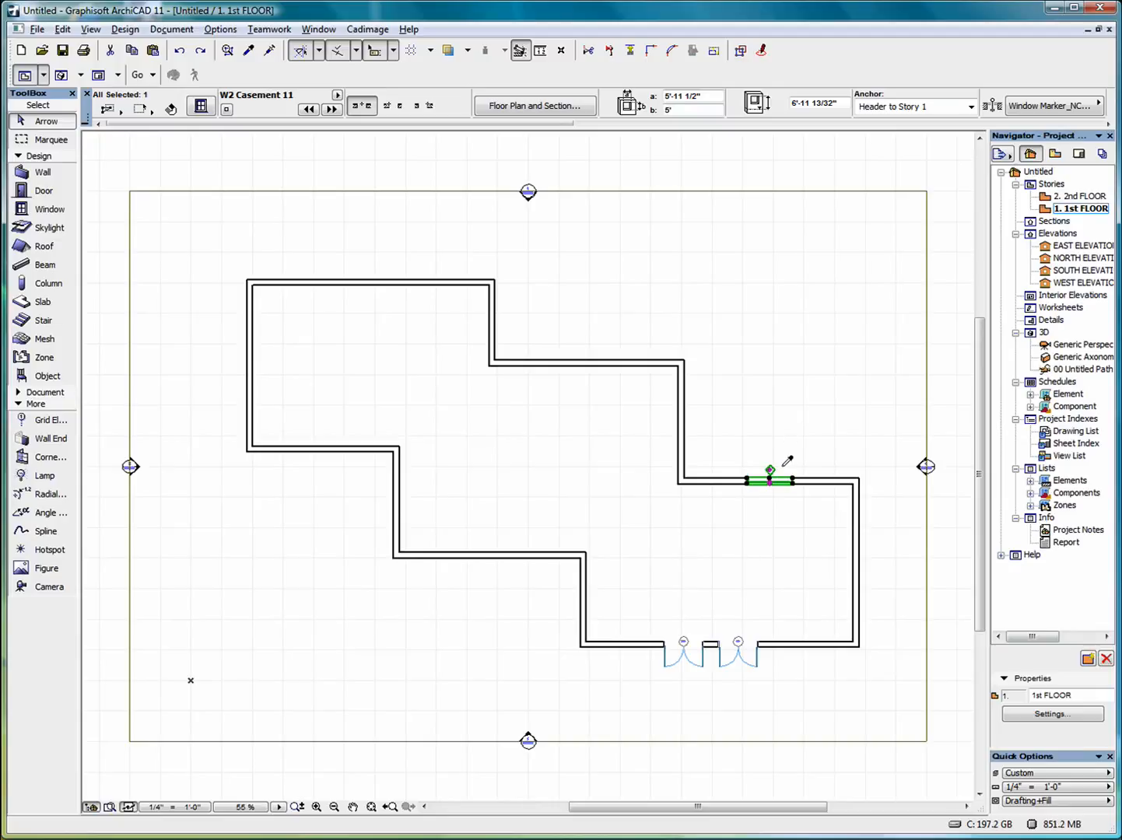
mouse_move(772, 476)
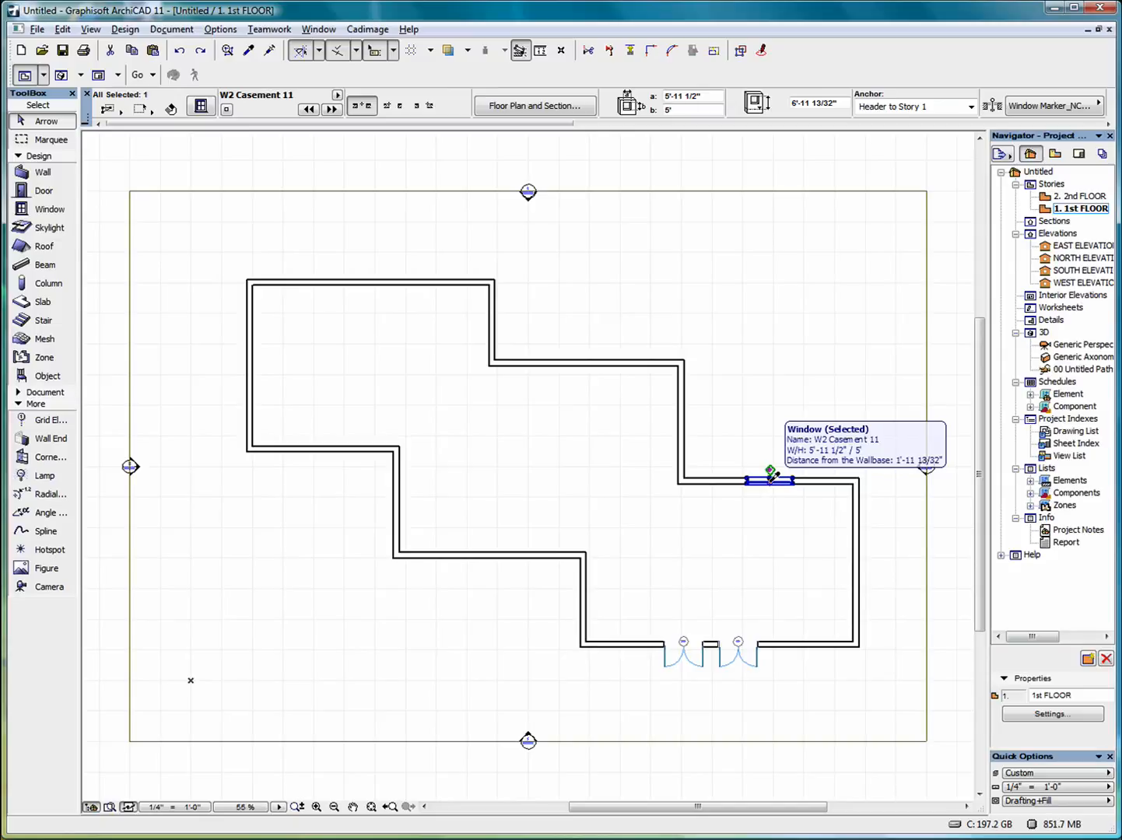
alt+click(773, 477)
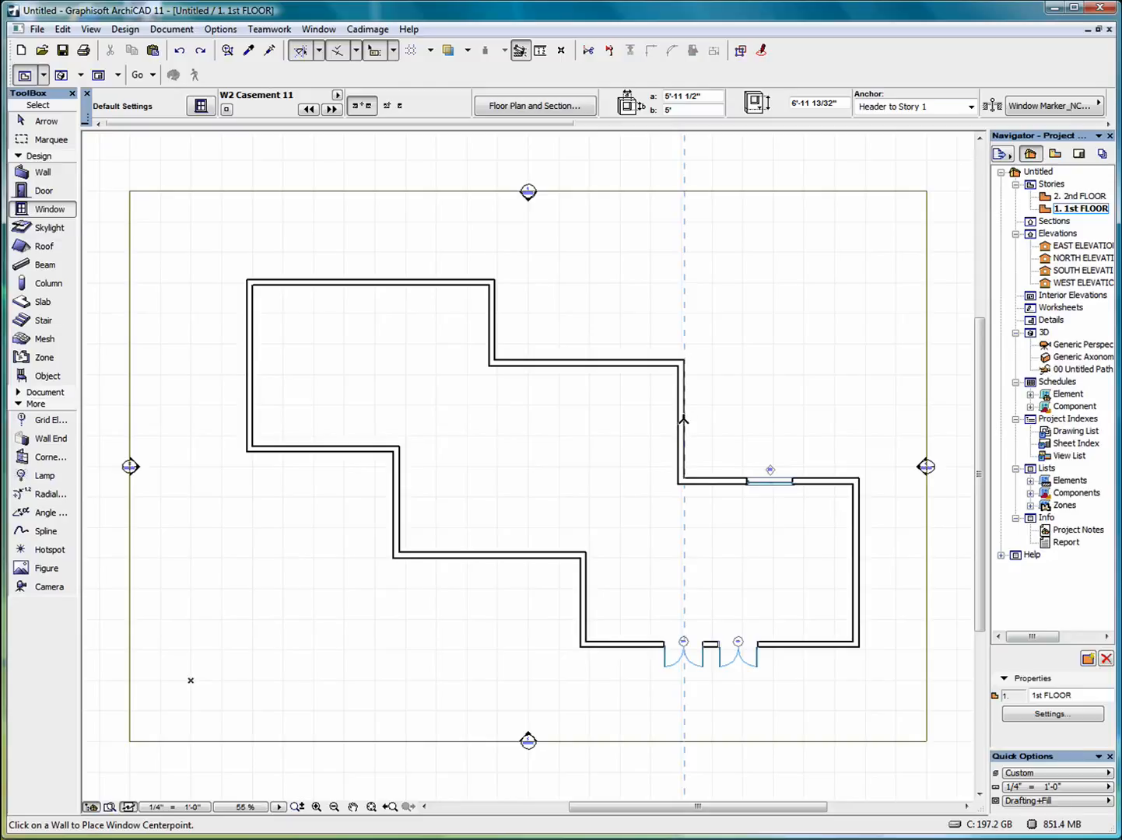
Place a matching W2 Casement 11 in the adjoining vertical wall on the plan, with its reveal facing outside
click(683, 420)
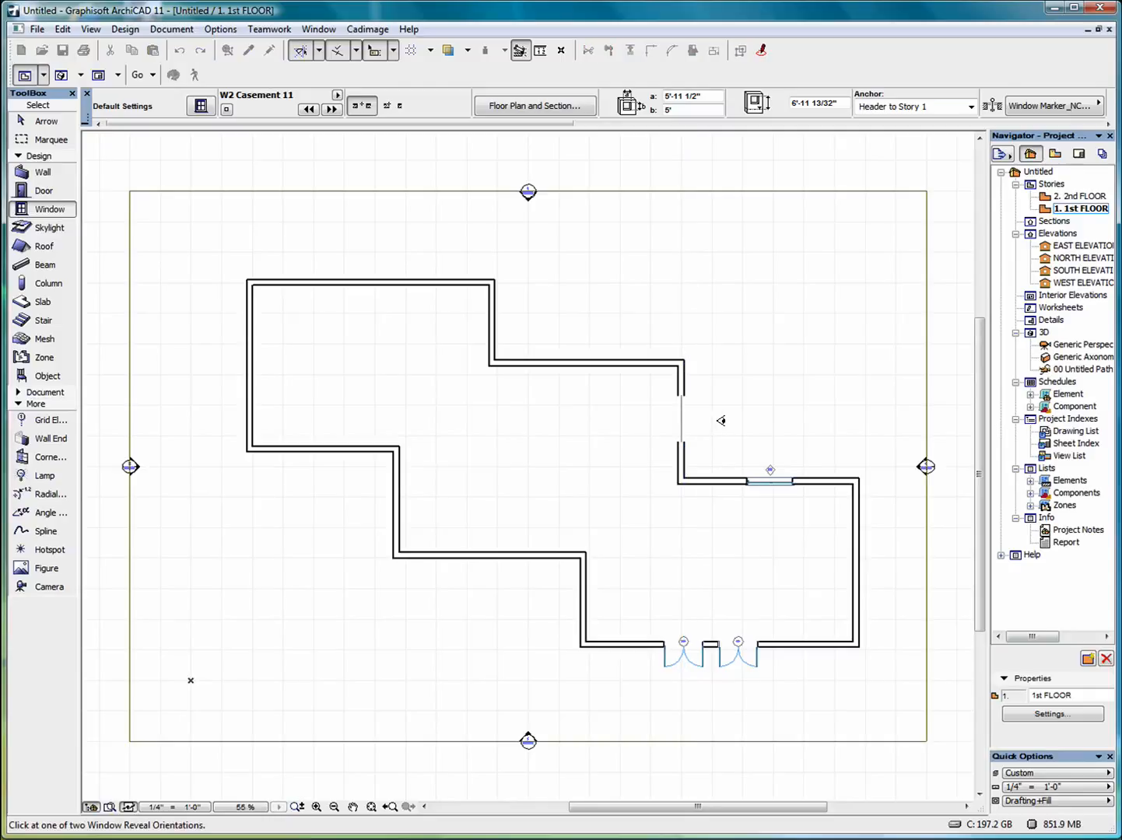
click(720, 421)
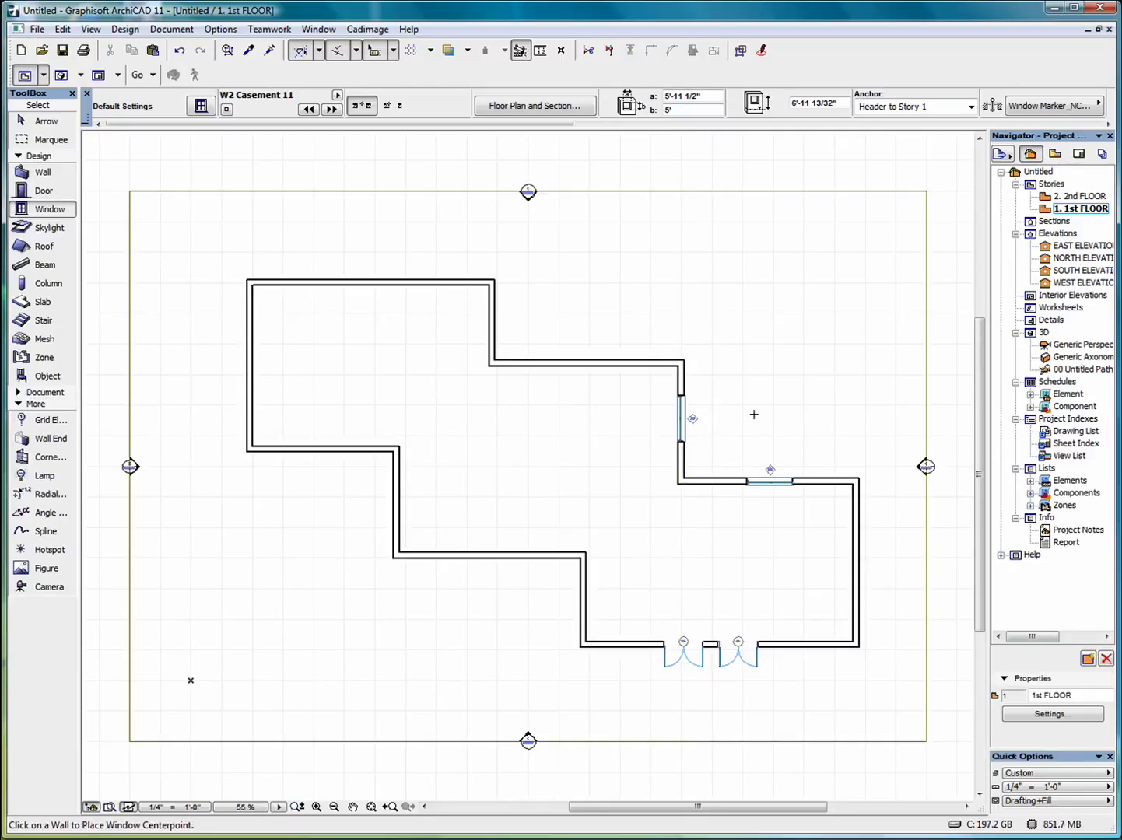
scroll(758, 414, up, 5)
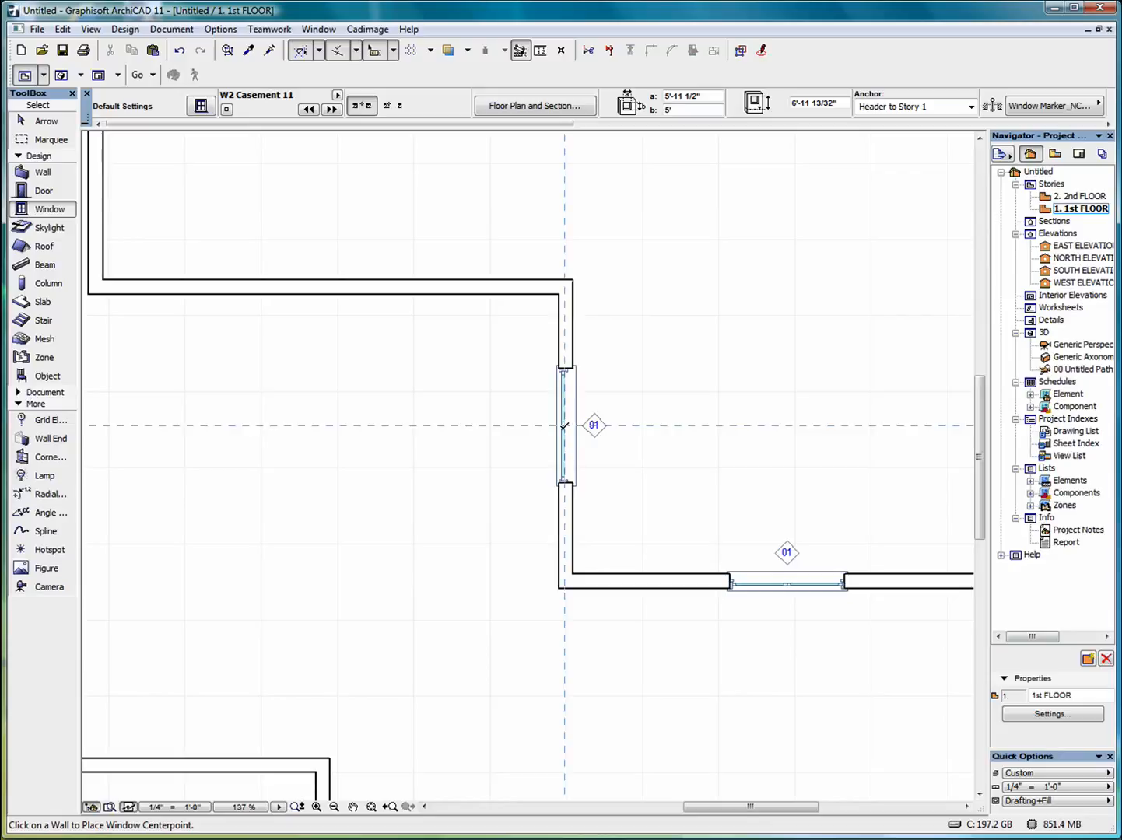
scroll(565, 426, down, 5)
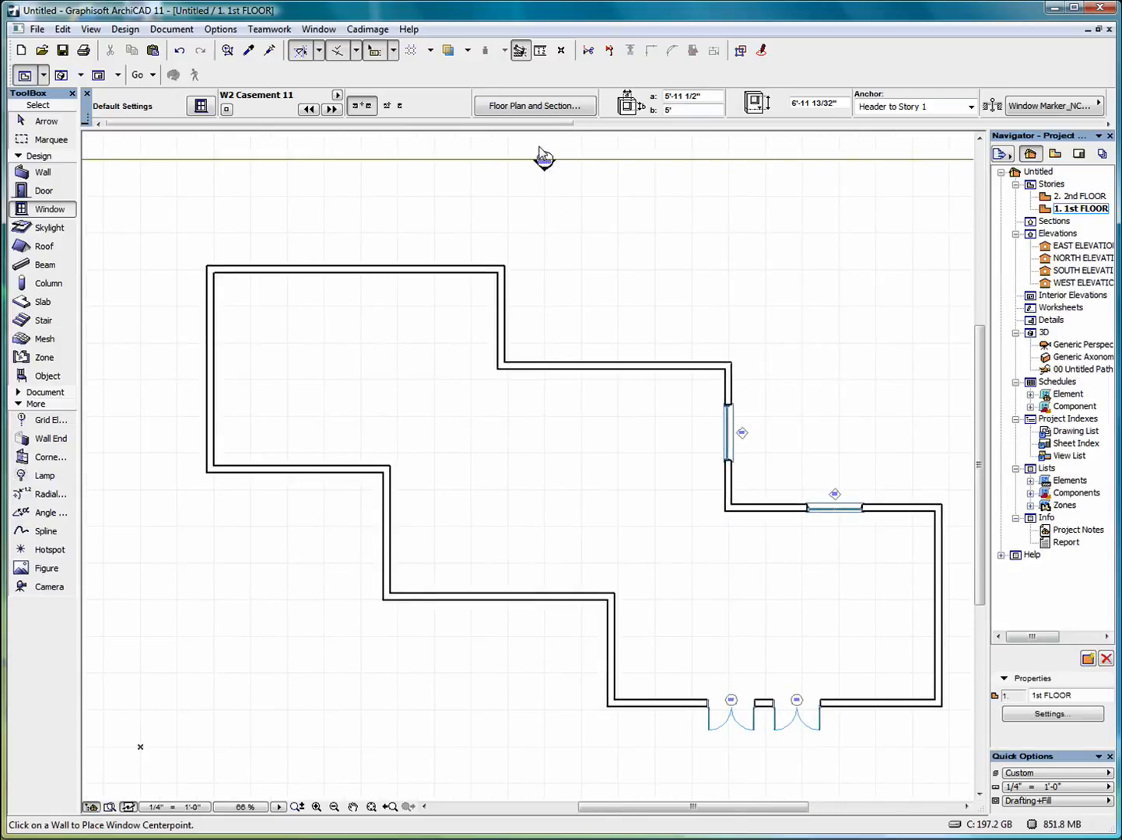
Set the special snap points to Half
click(357, 52)
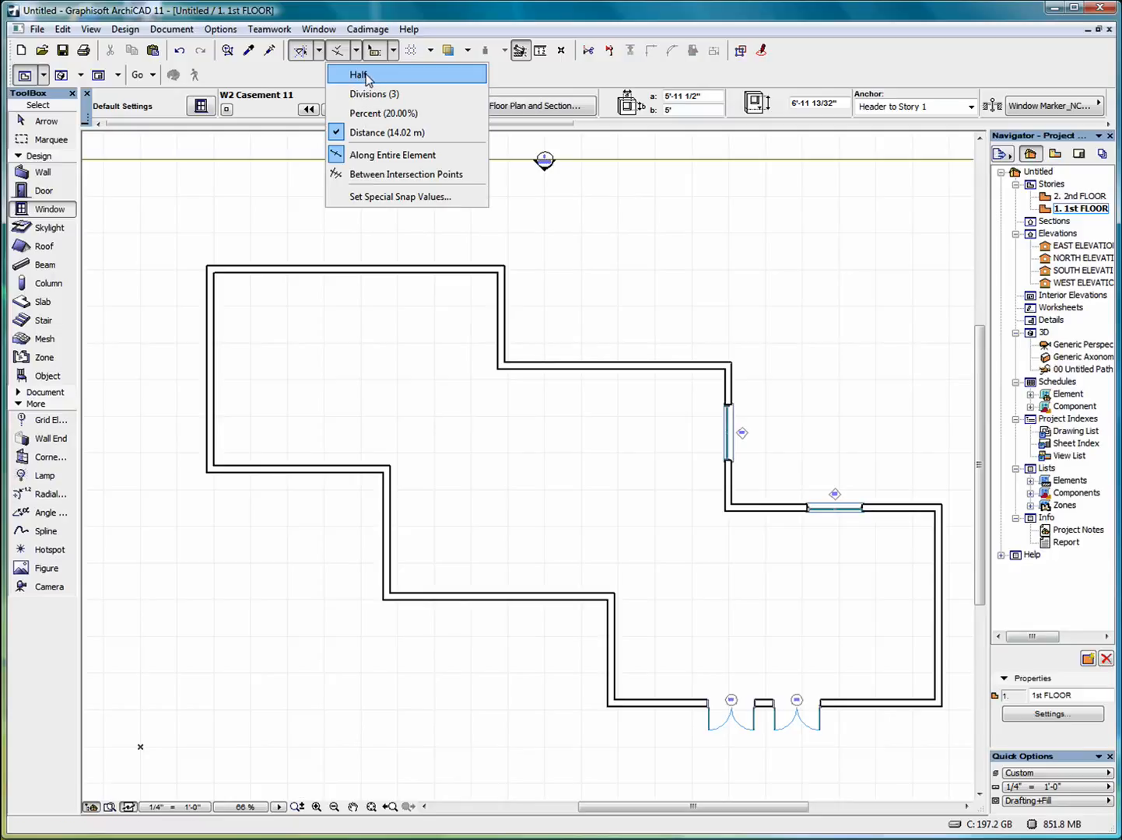
click(367, 76)
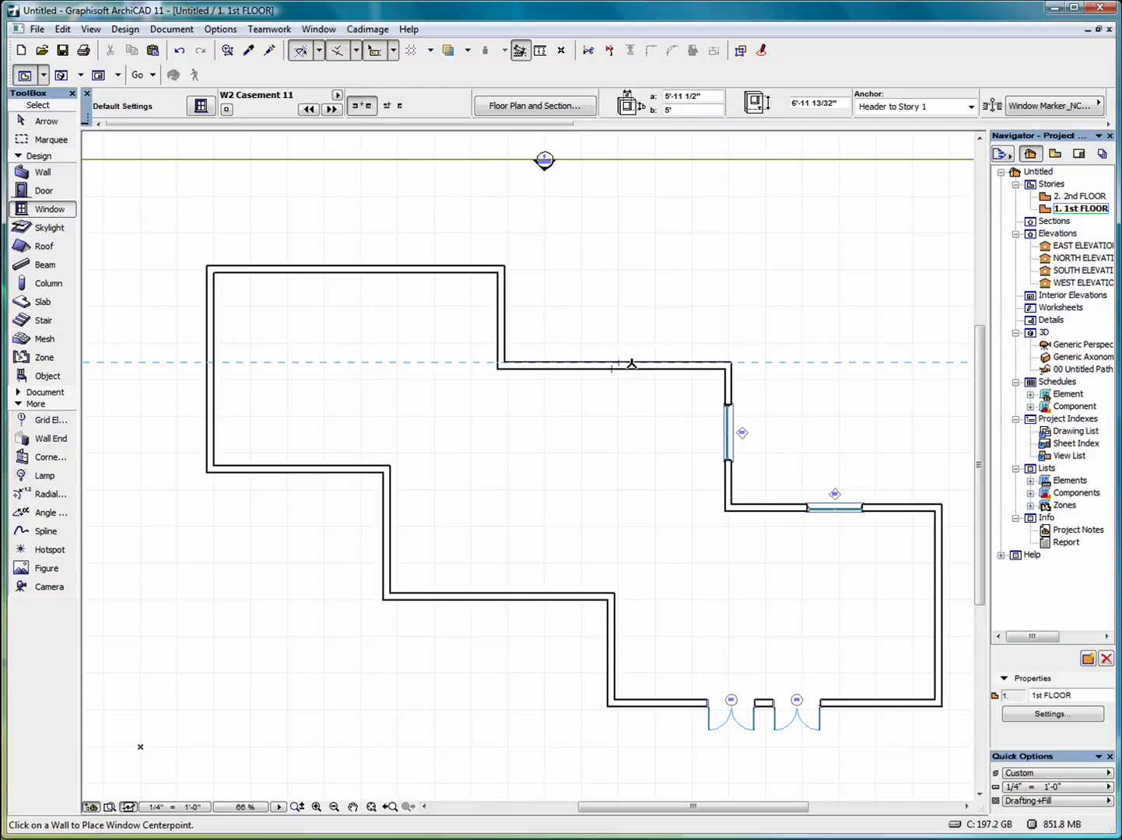
Place a casement at the midpoint of the horizontal wall above the new window, with its reveal outside, and undo the placement
scroll(634, 367, up, 2)
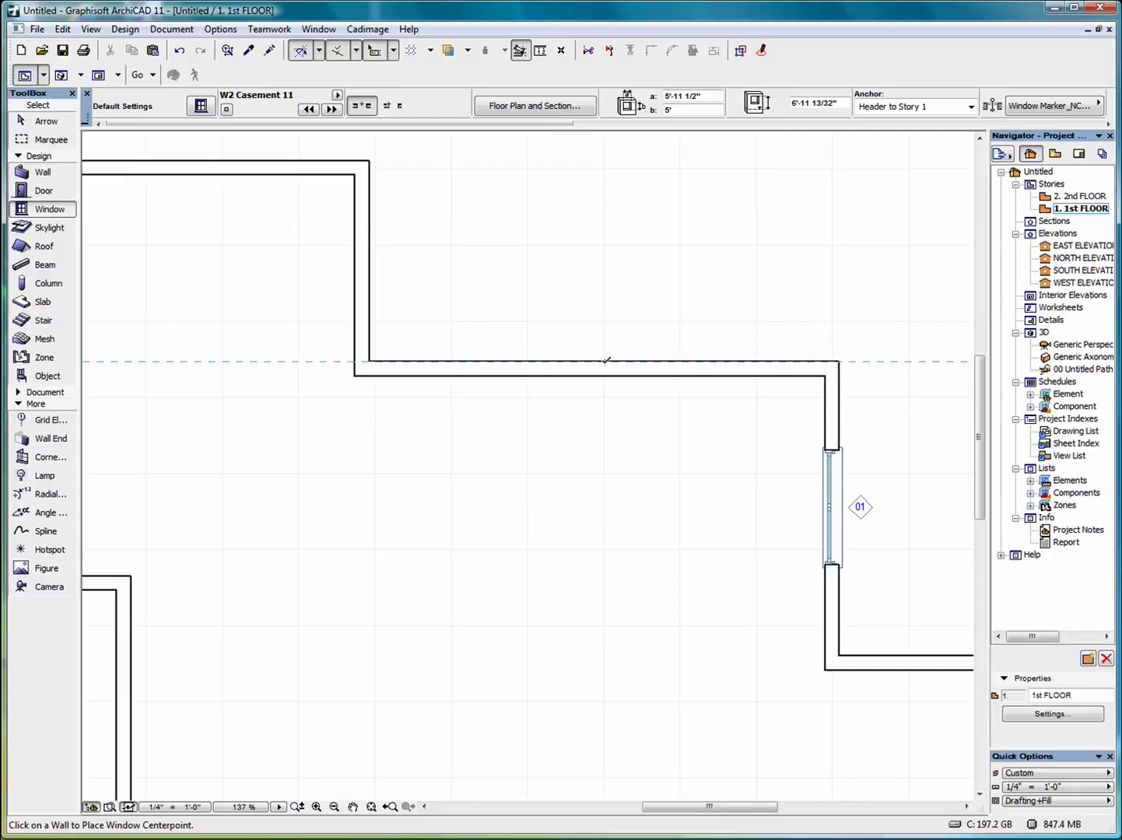
click(606, 360)
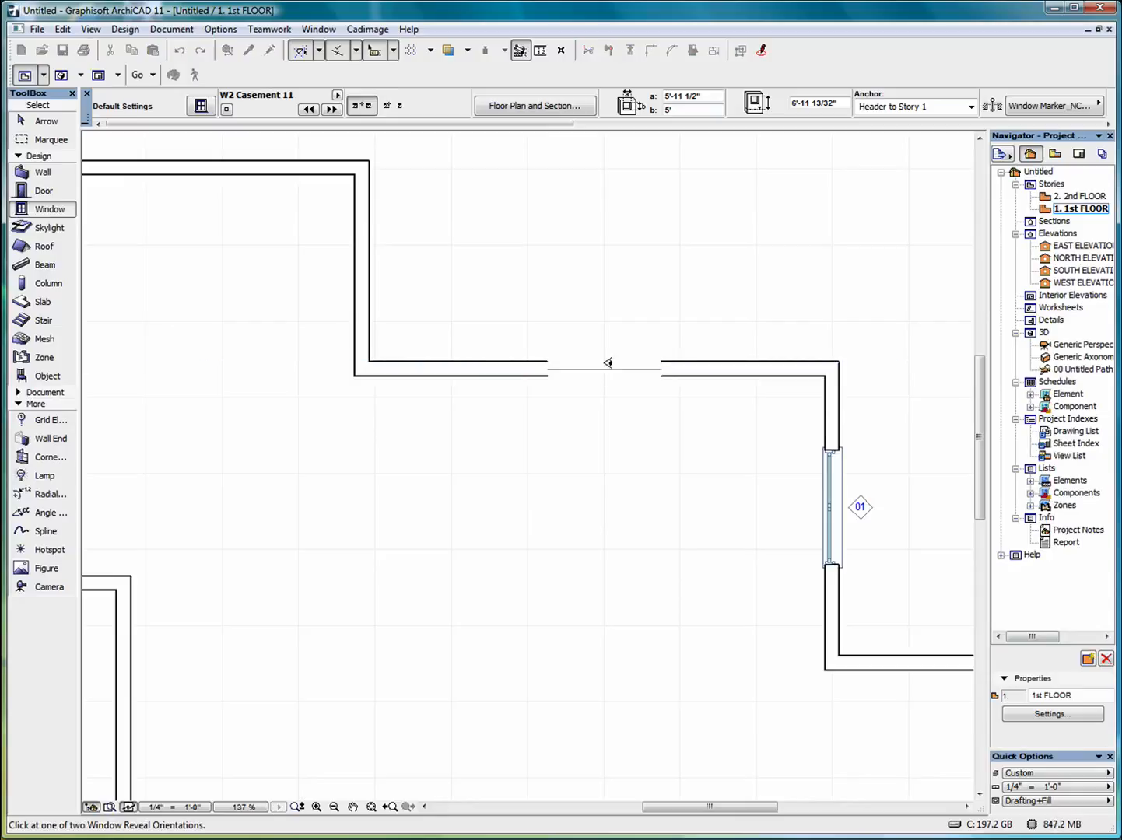
click(610, 285)
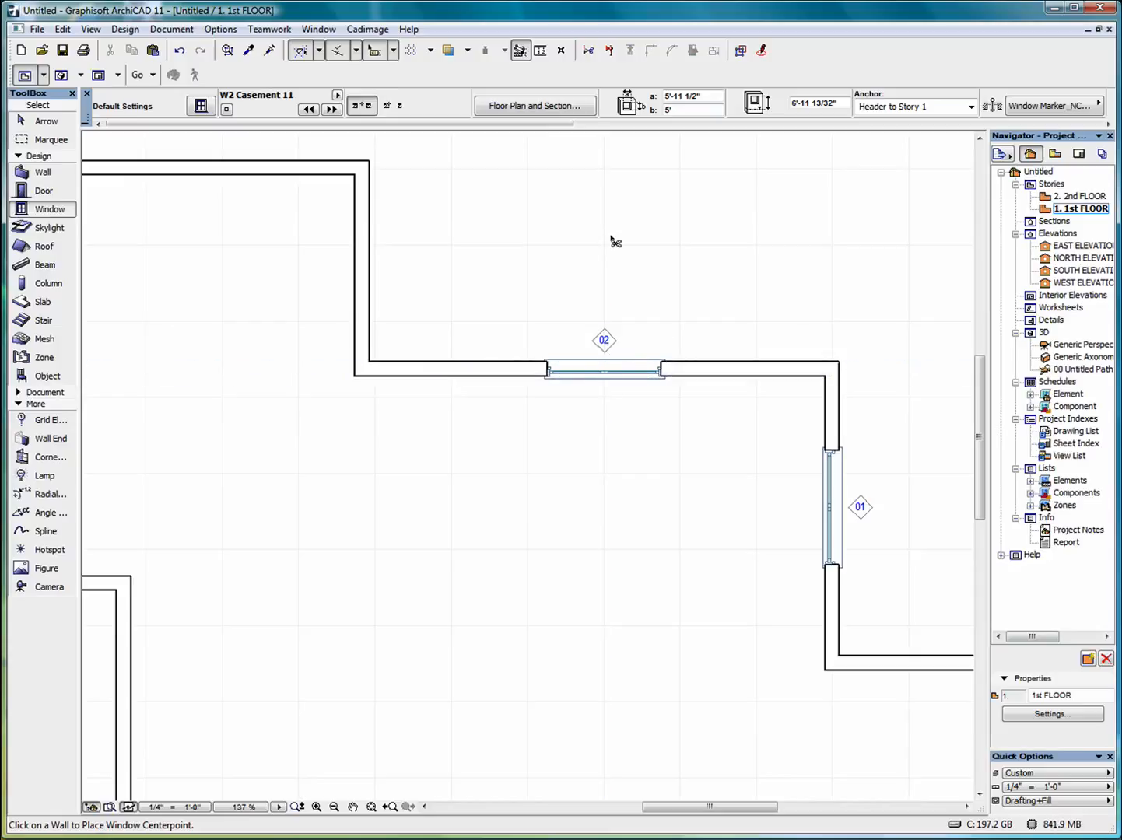
key(ctrl+z)
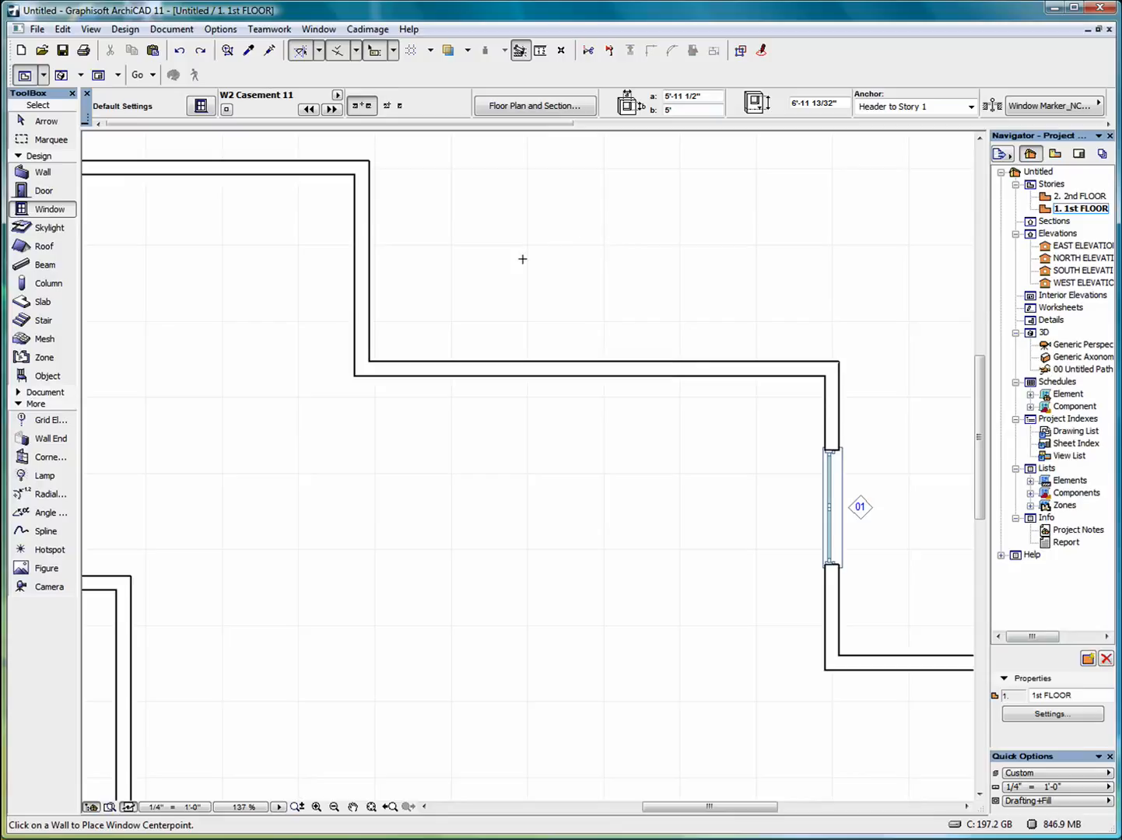
Try casements with outside reveals at both third points of the upper horizontal wall using Divisions (3) snapping, and undo both placements
click(356, 53)
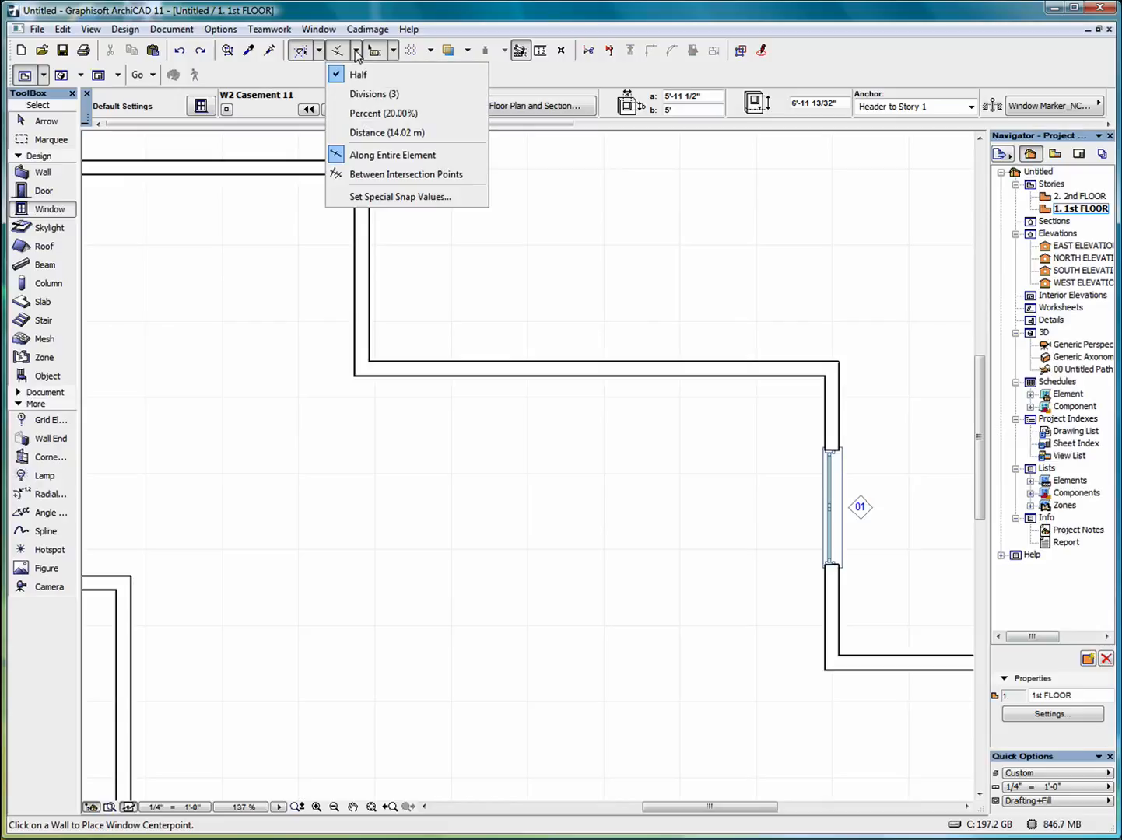
click(370, 94)
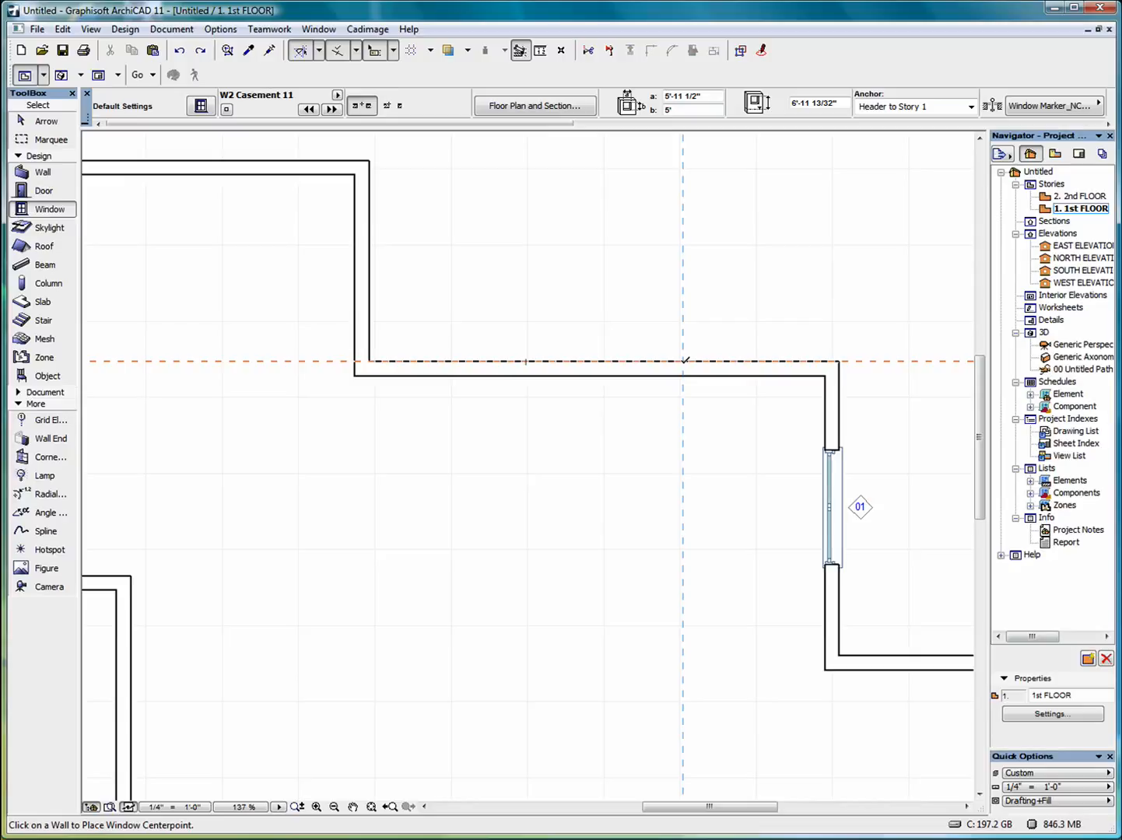
click(685, 360)
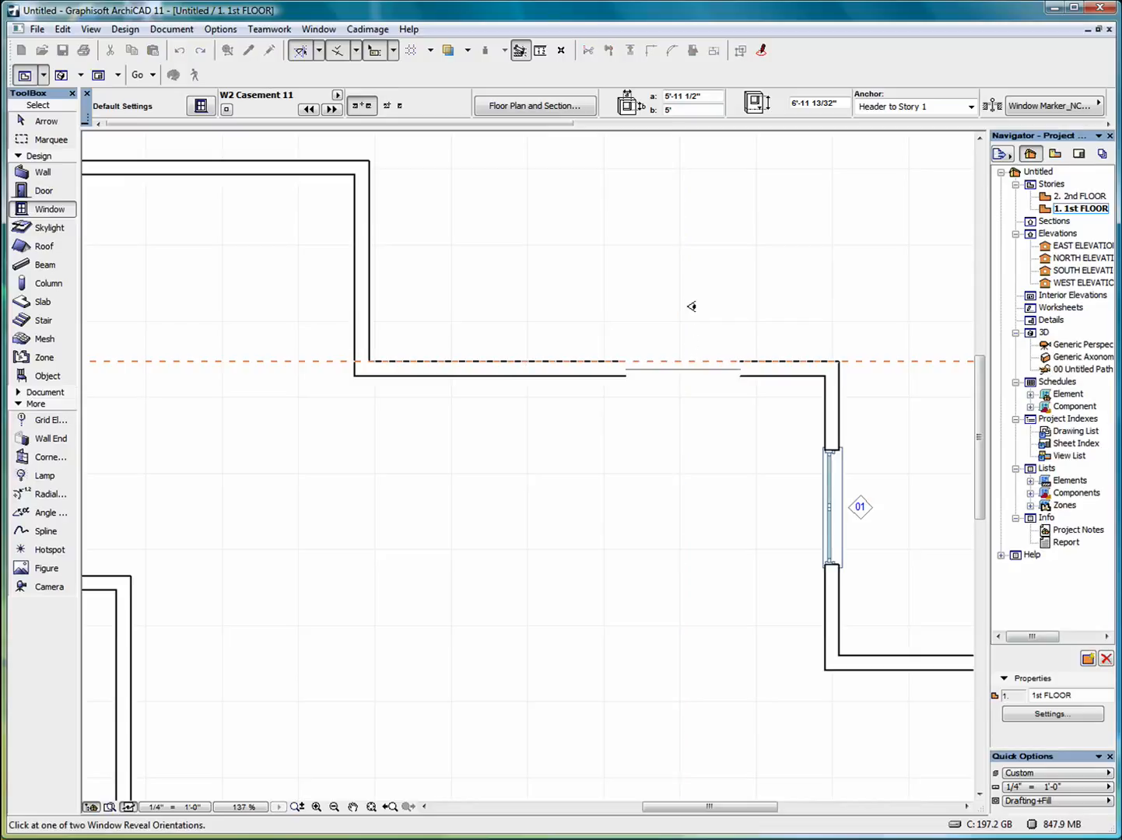
click(690, 307)
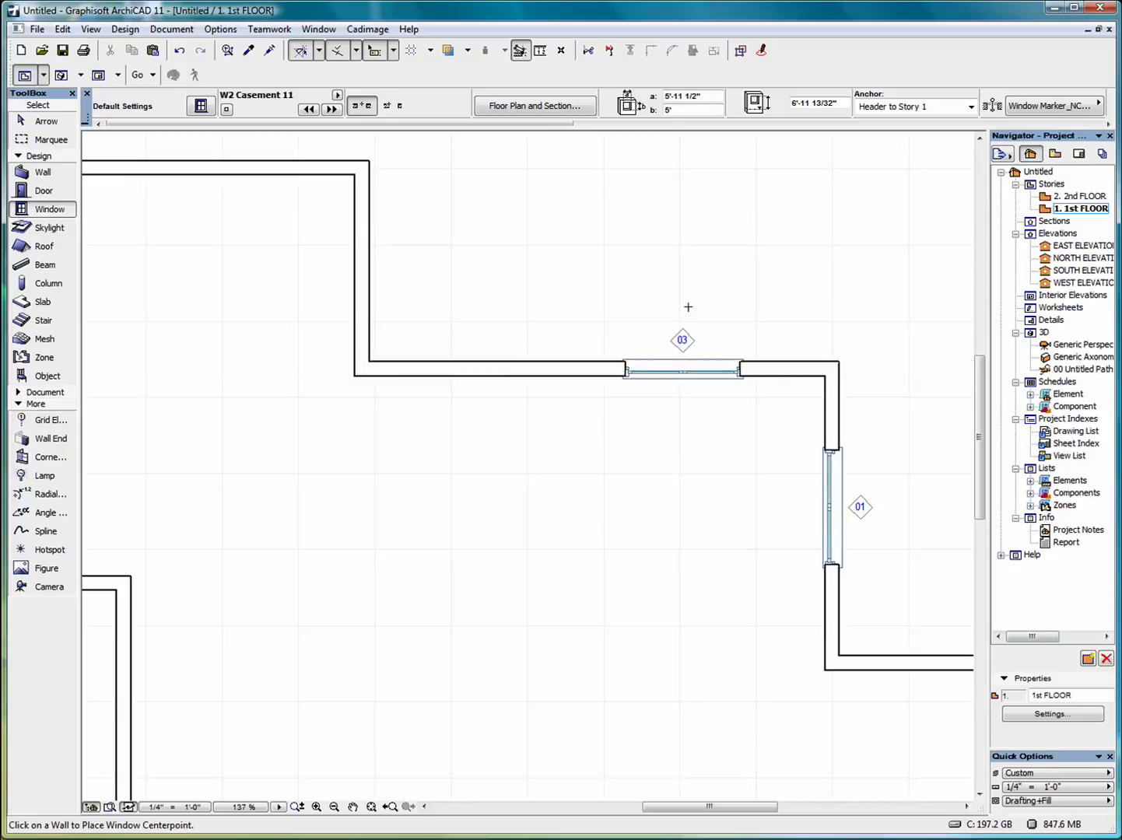
click(530, 361)
click(546, 273)
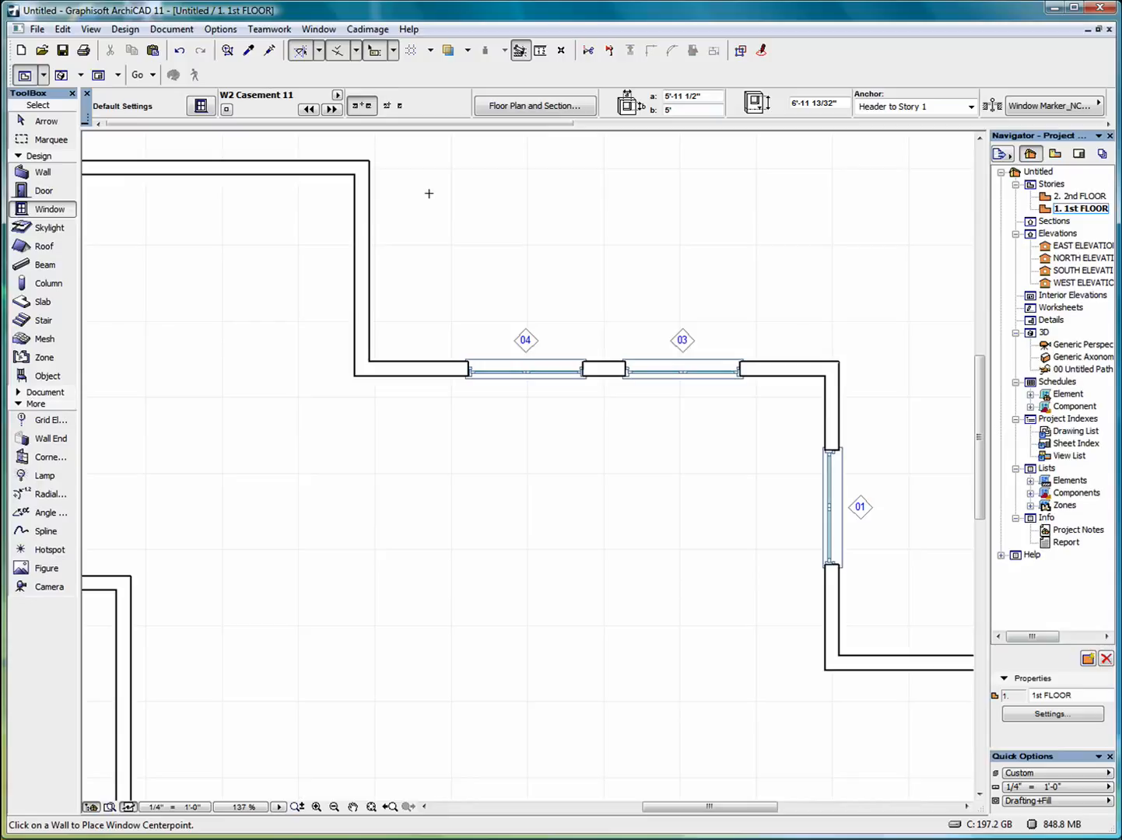
key(ctrl+z)
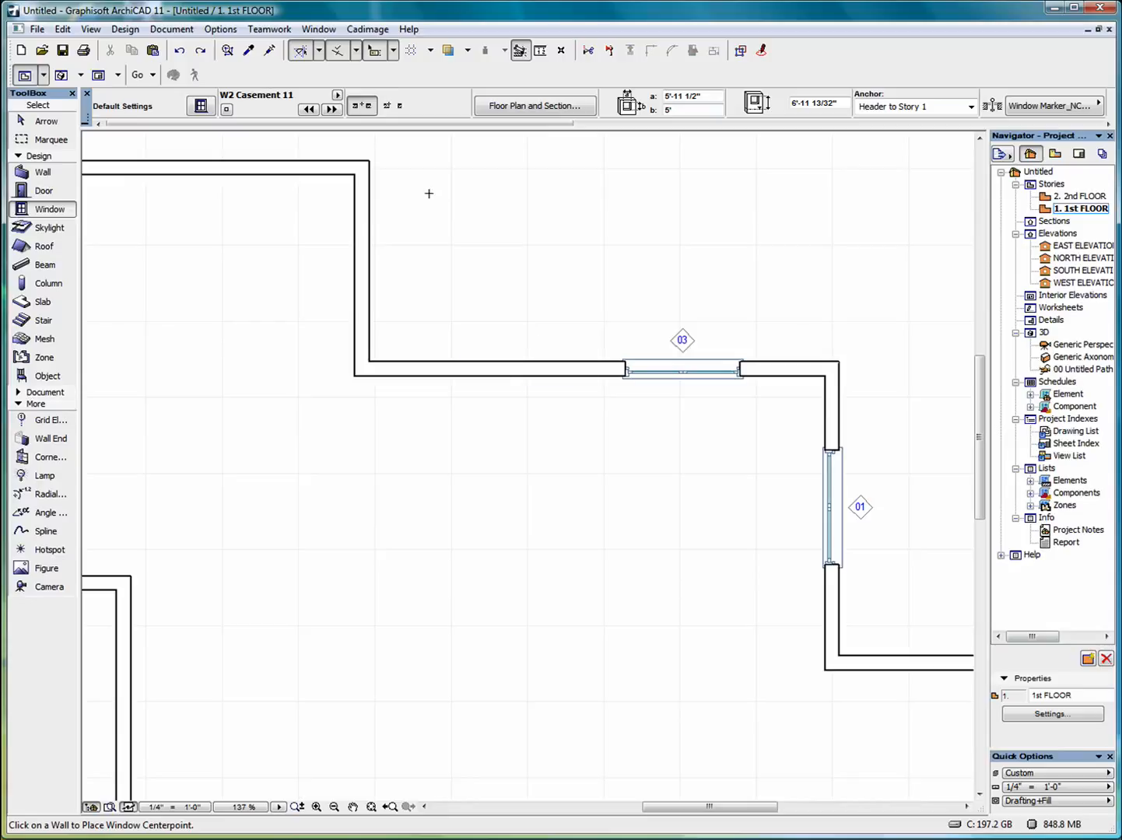
key(ctrl+z)
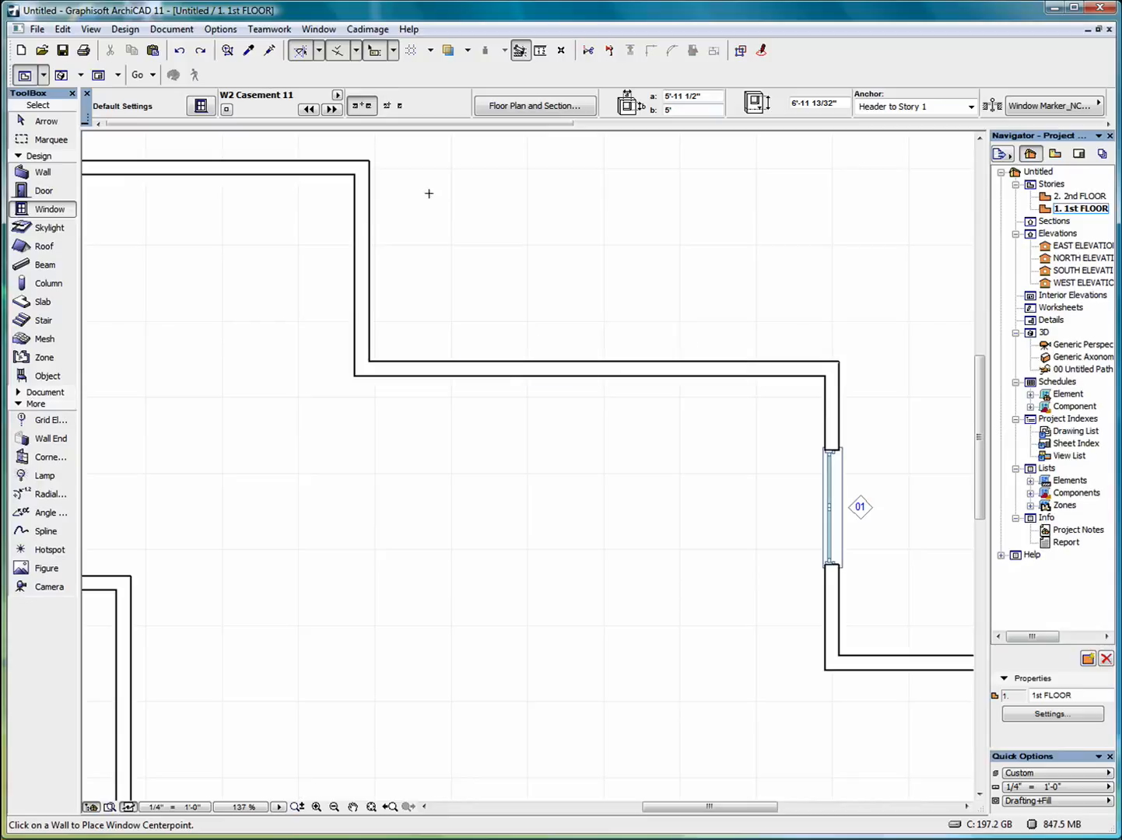
Switch the special snap points to Distance and set the snap distance to 1'-4"
click(356, 51)
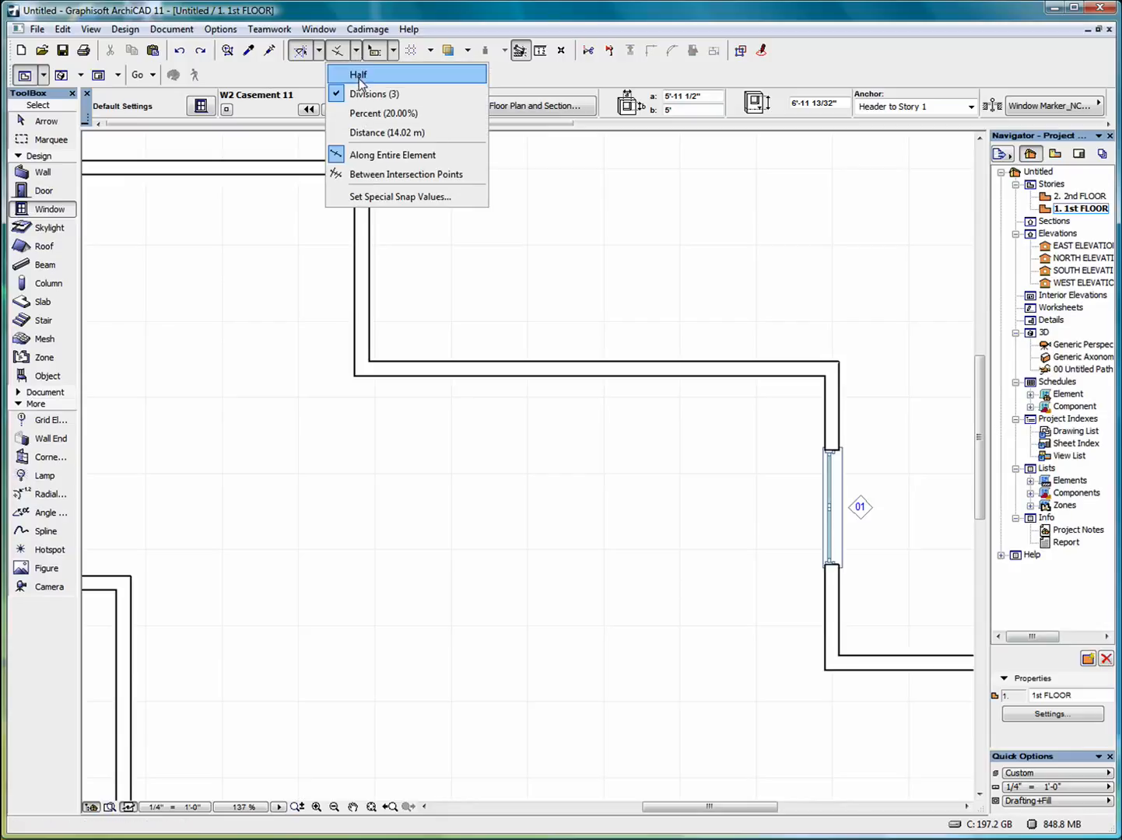
click(370, 137)
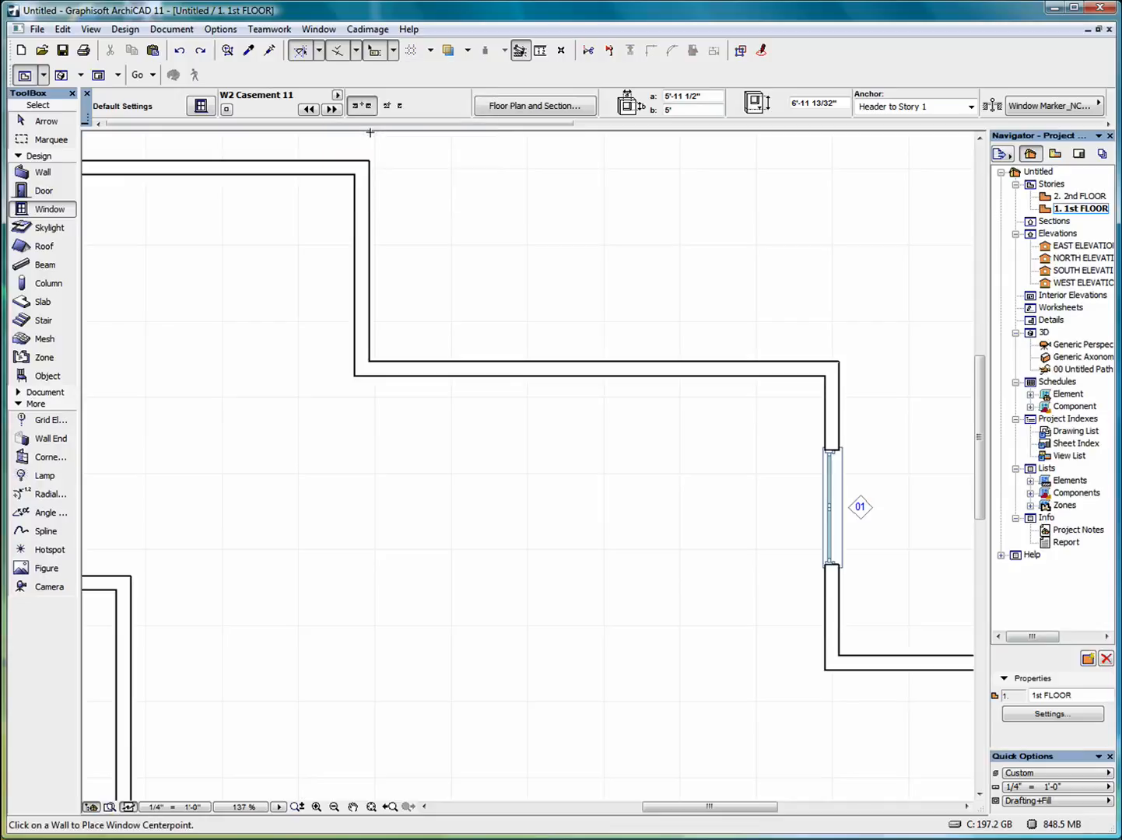
click(357, 51)
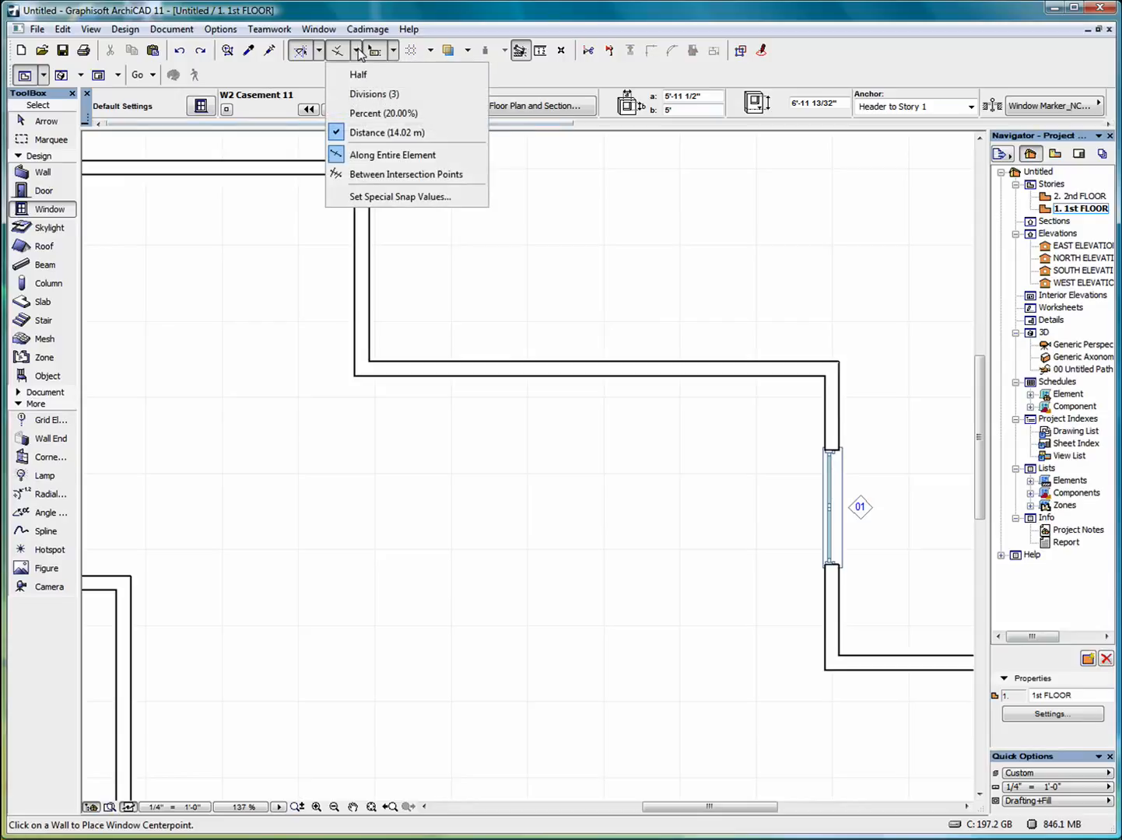
click(409, 199)
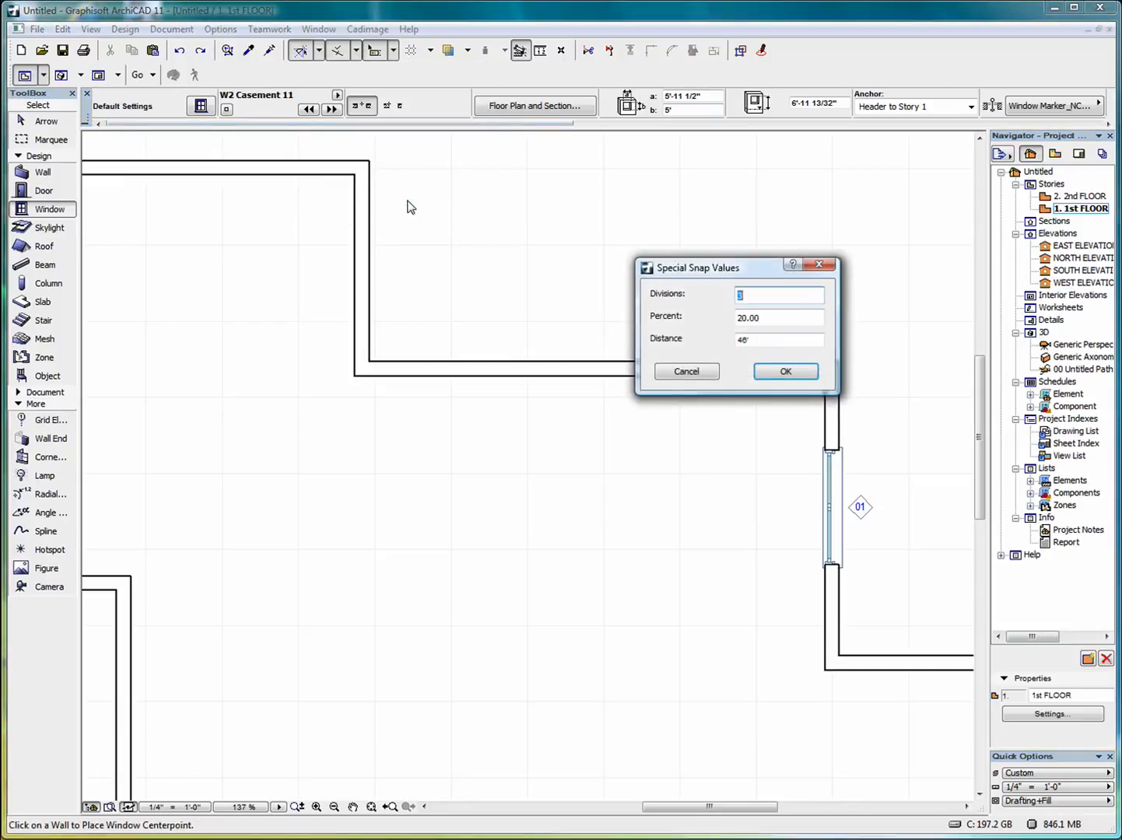
double_click(755, 340)
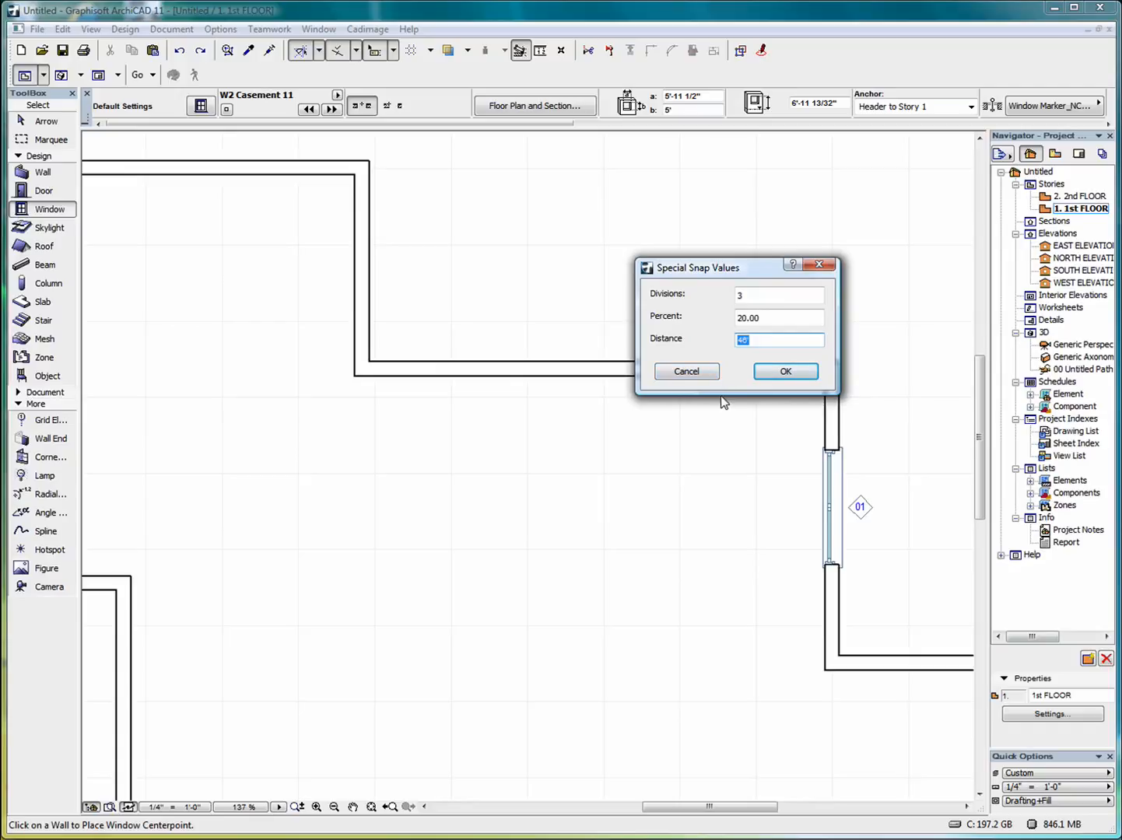
text(1-4)
click(786, 373)
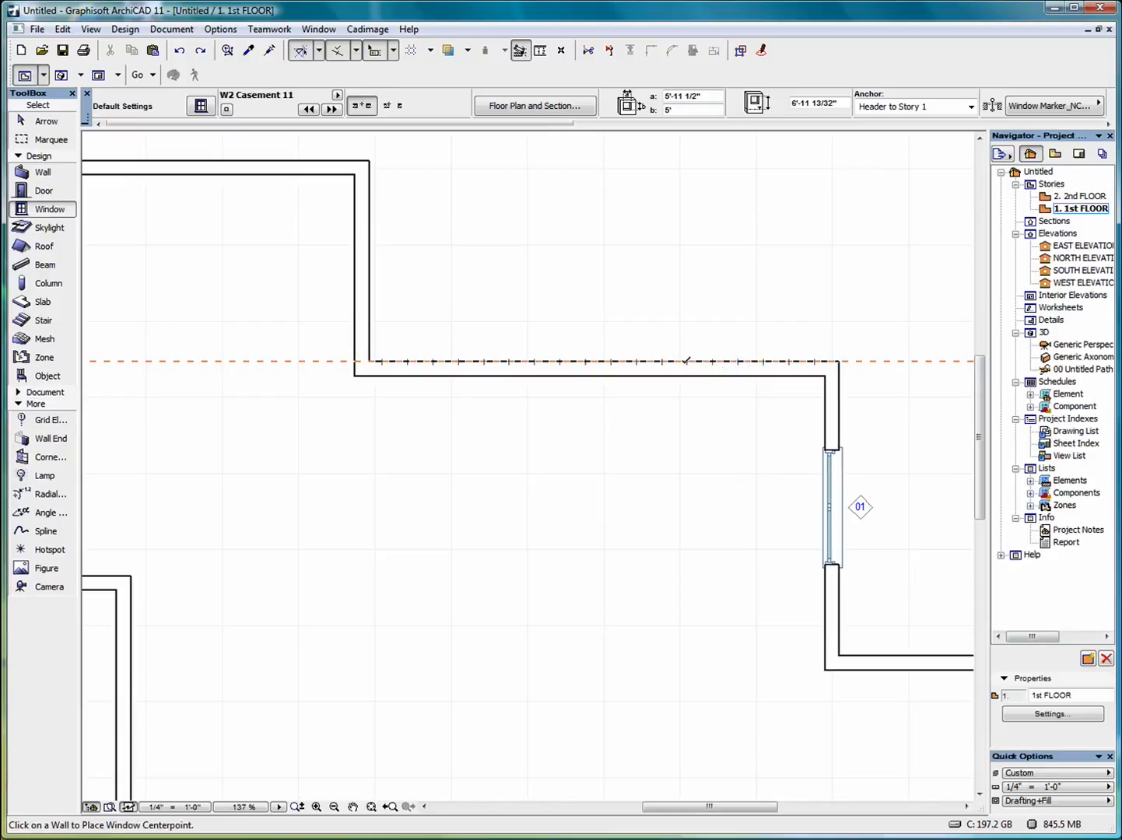
right_click(600, 509)
click(640, 523)
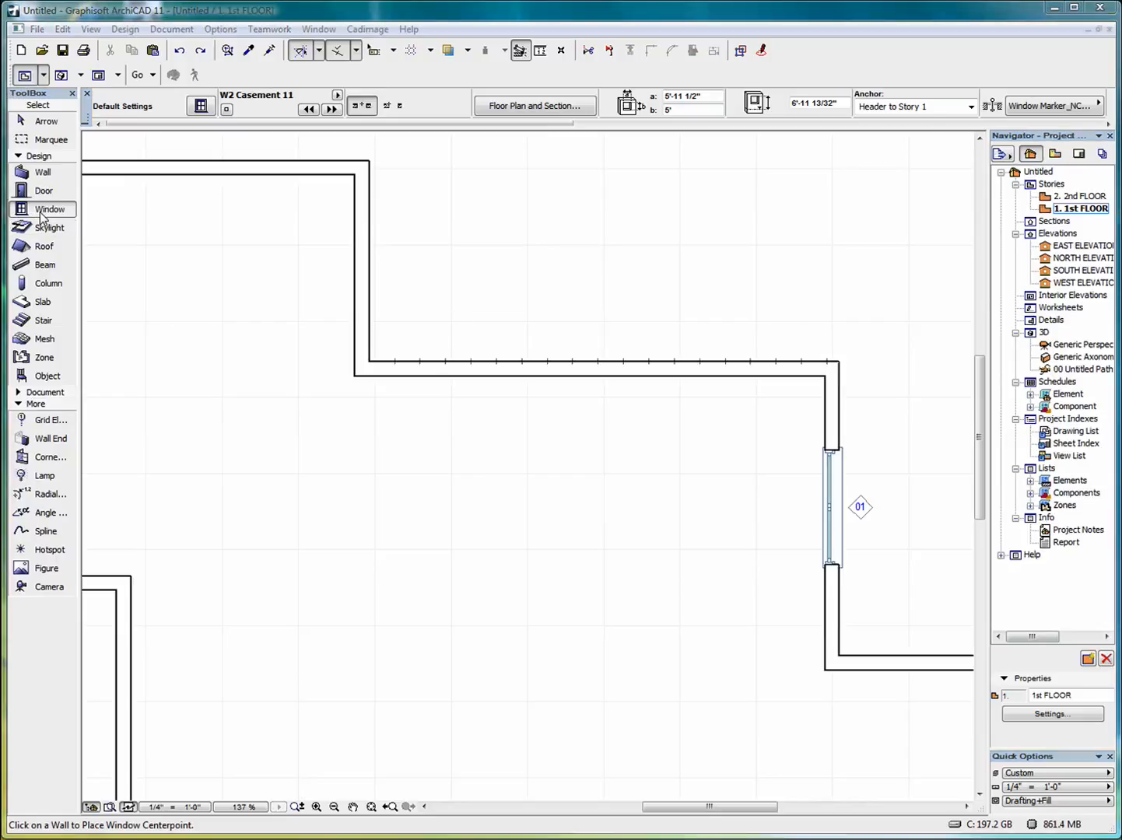
Place a W2 Casement 11 by its corner at the upper horizontal wall's first 1'-4" snap point from the inner corner, reveal outside
click(394, 110)
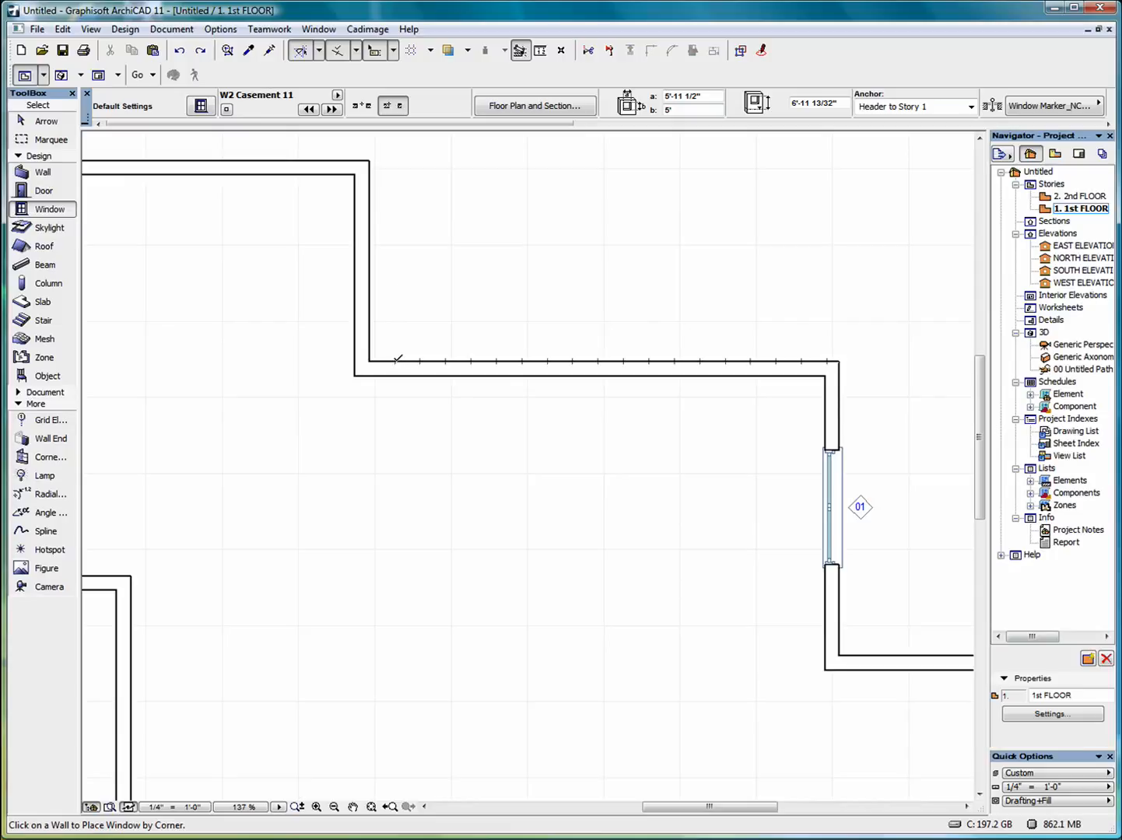
click(398, 361)
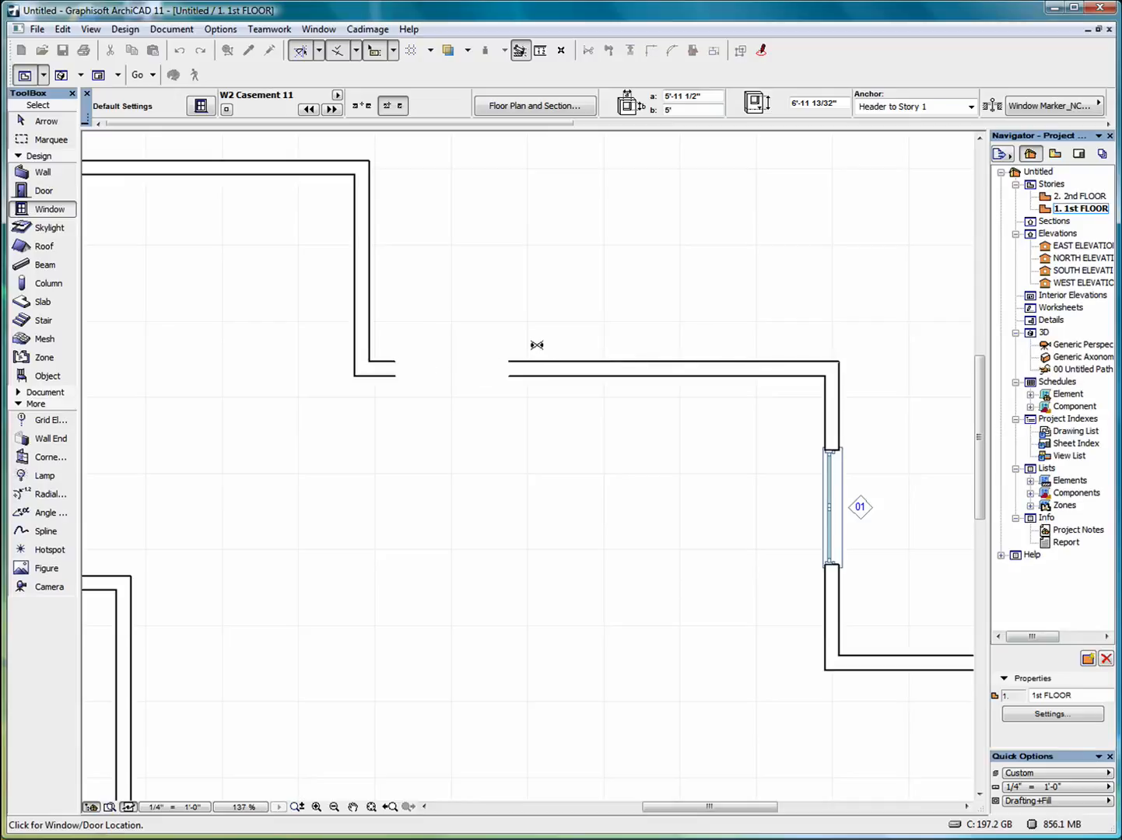
click(537, 344)
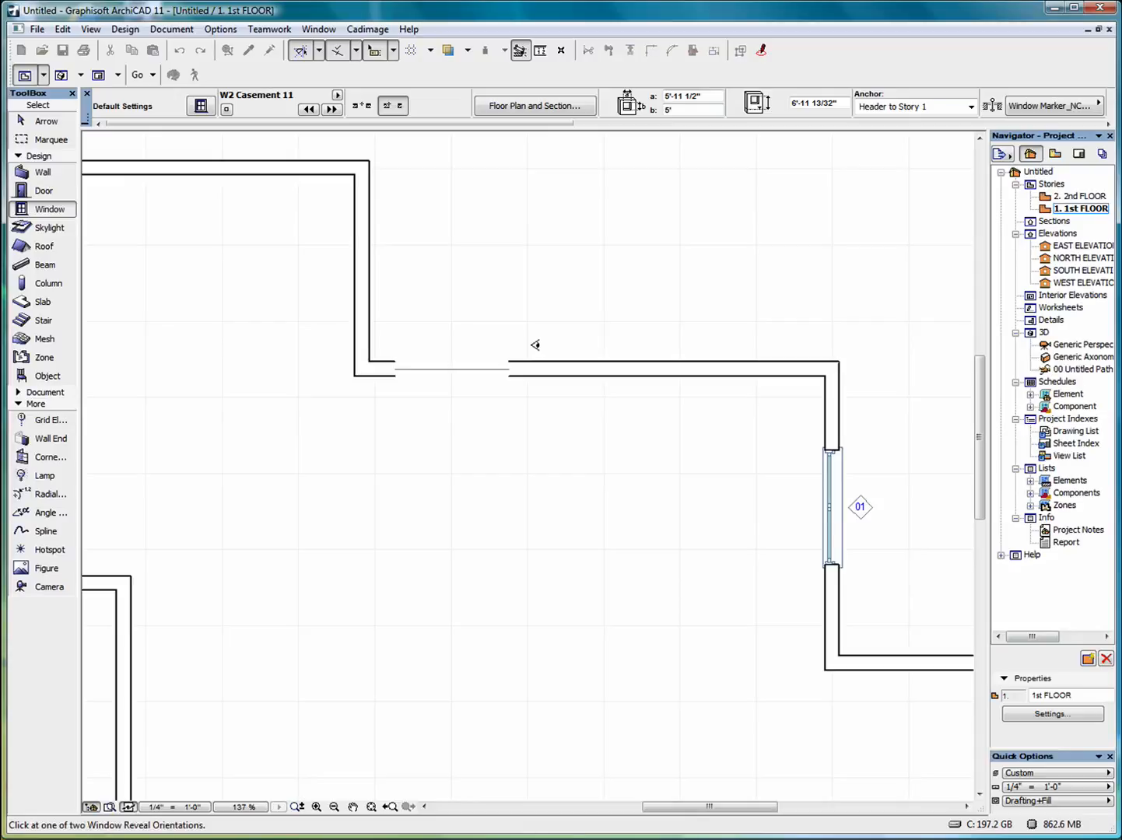
click(476, 315)
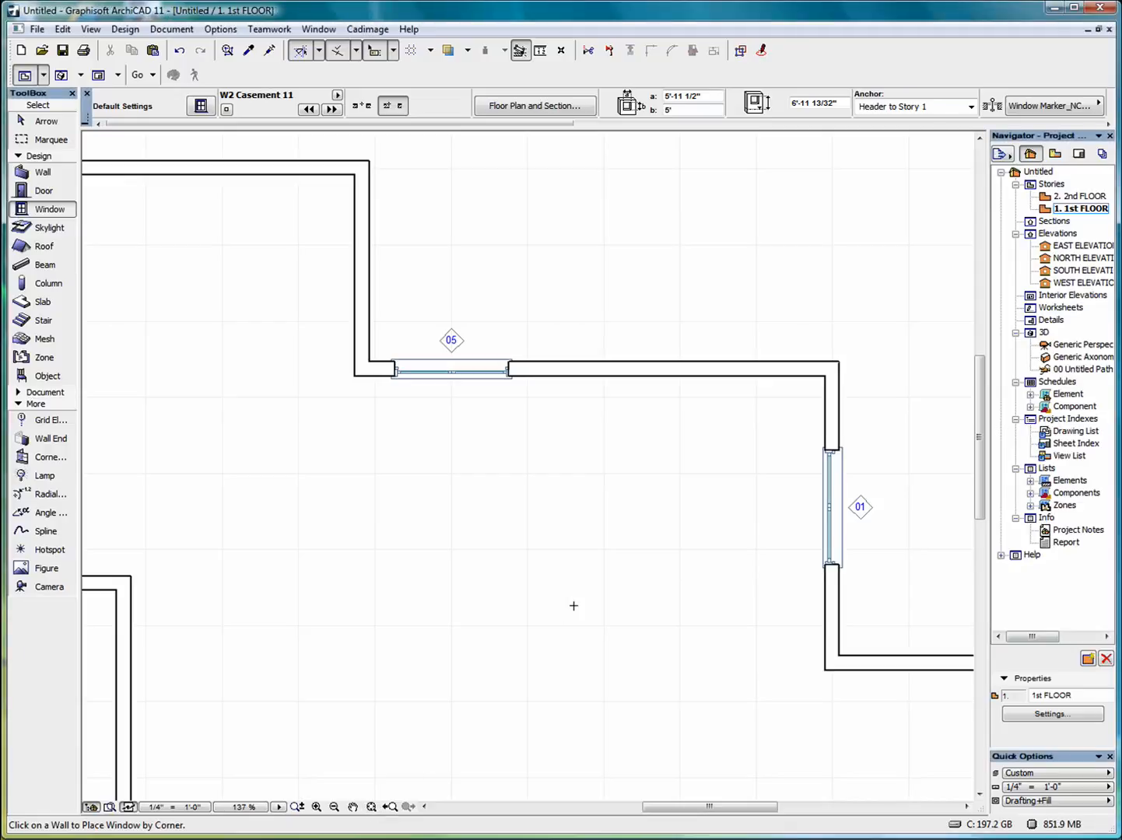
Pick up the lower exterior wall's settings and draw a perpendicular wall about 9'-5" long from it into the building
click(371, 807)
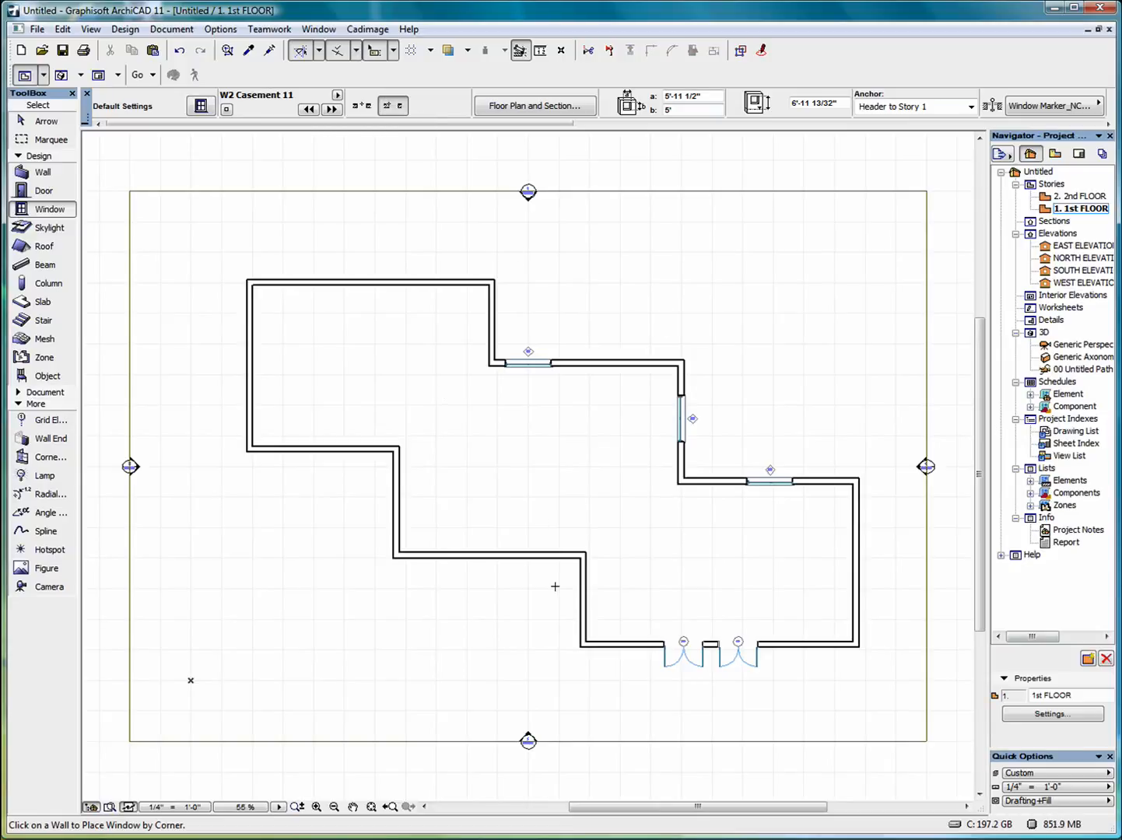
click(54, 122)
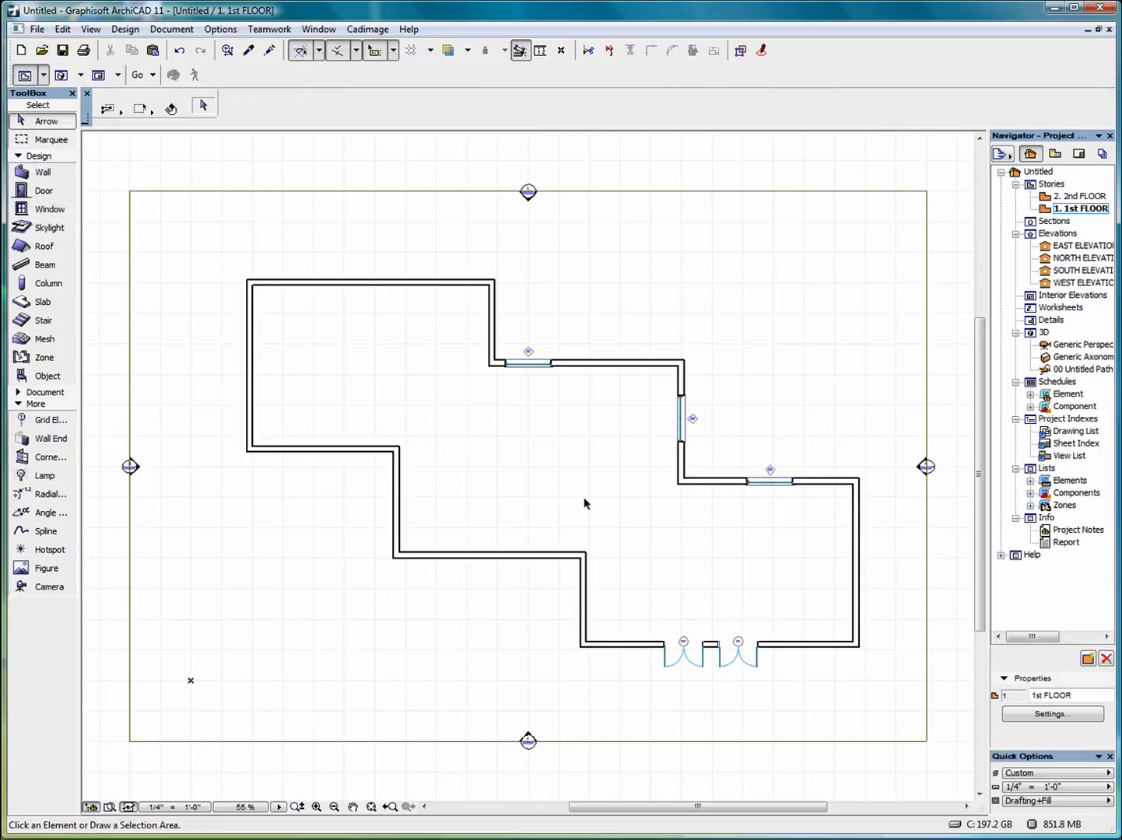
click(542, 557)
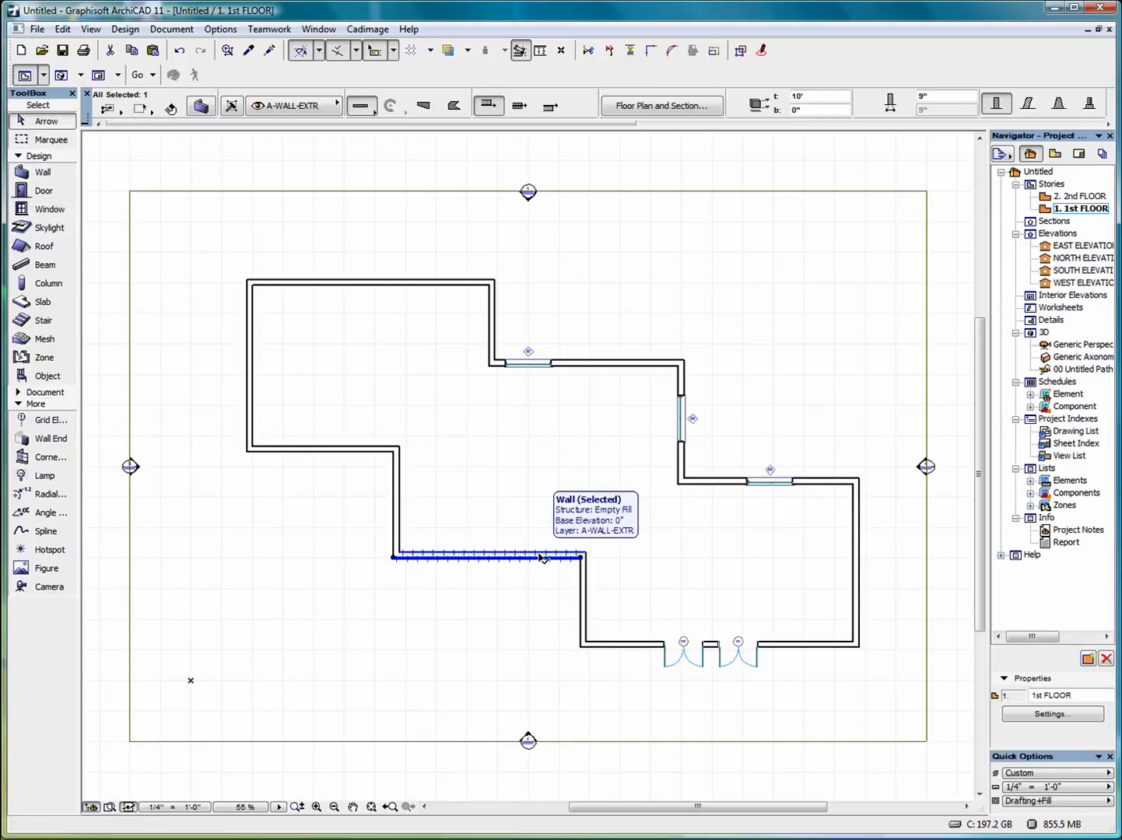
alt+click(542, 556)
key(Escape)
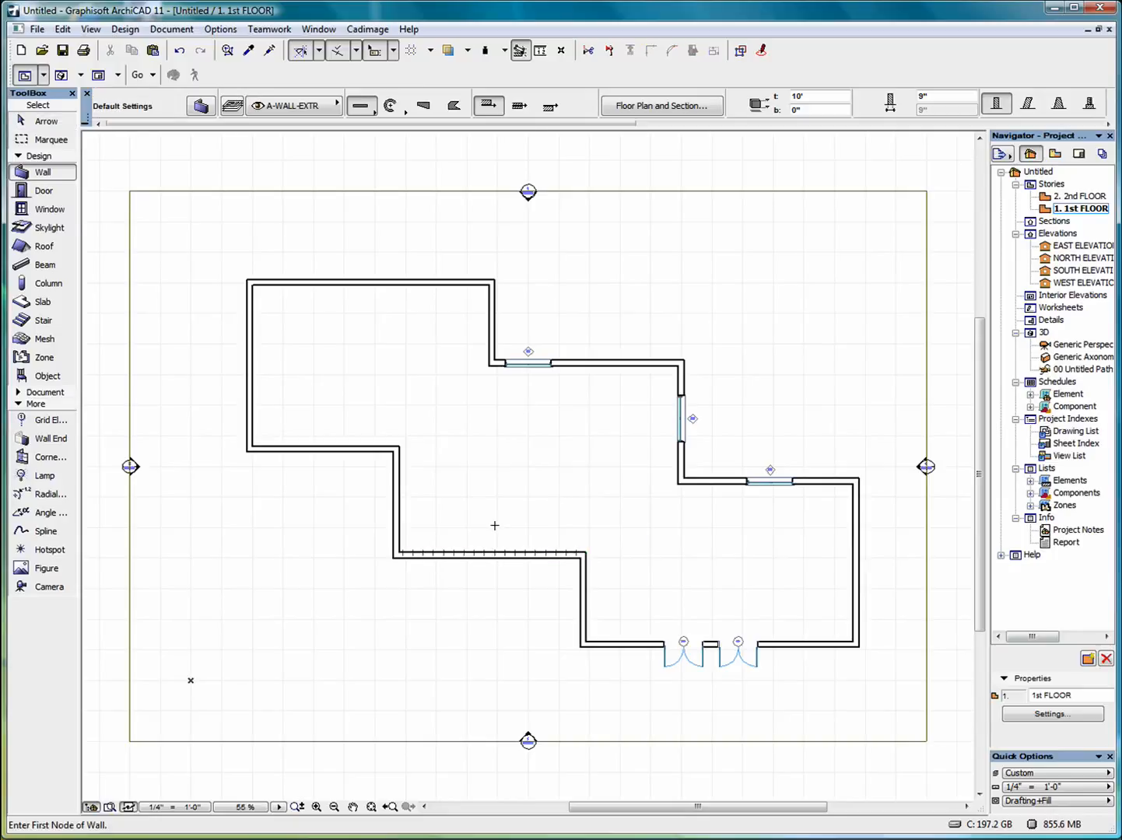
scroll(495, 531, up, 3)
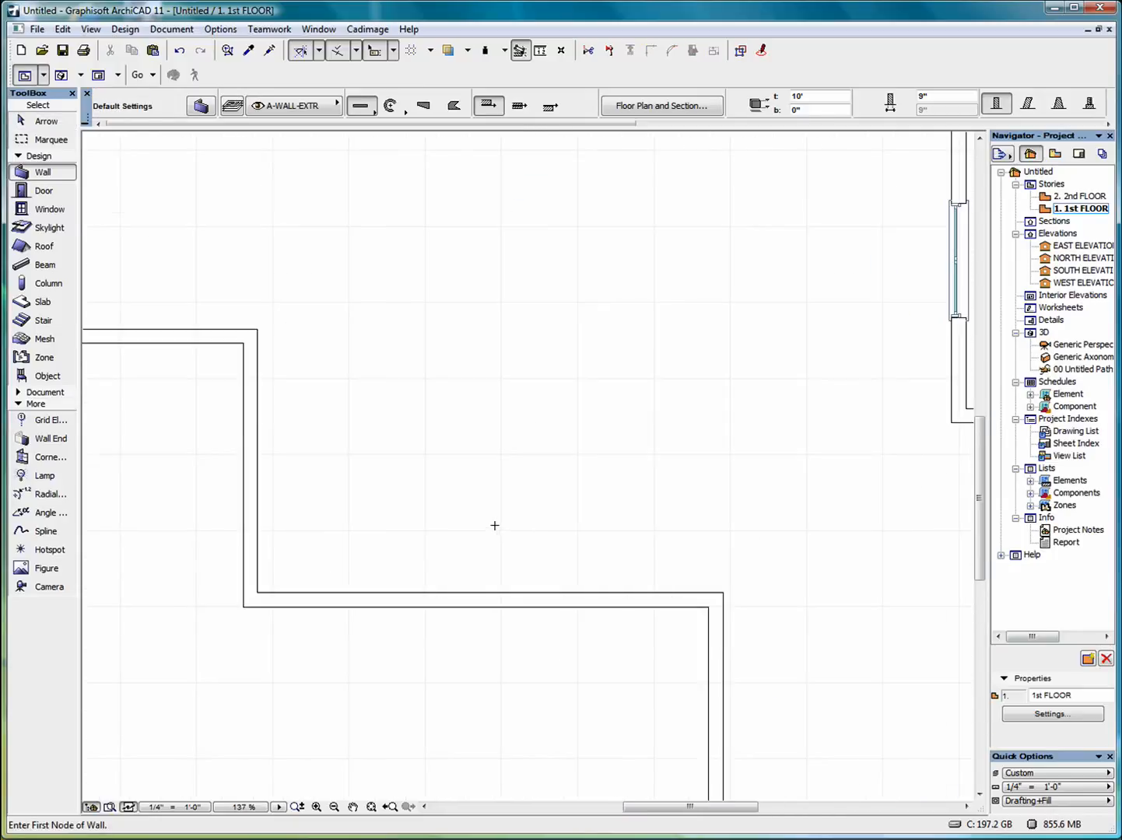
click(374, 592)
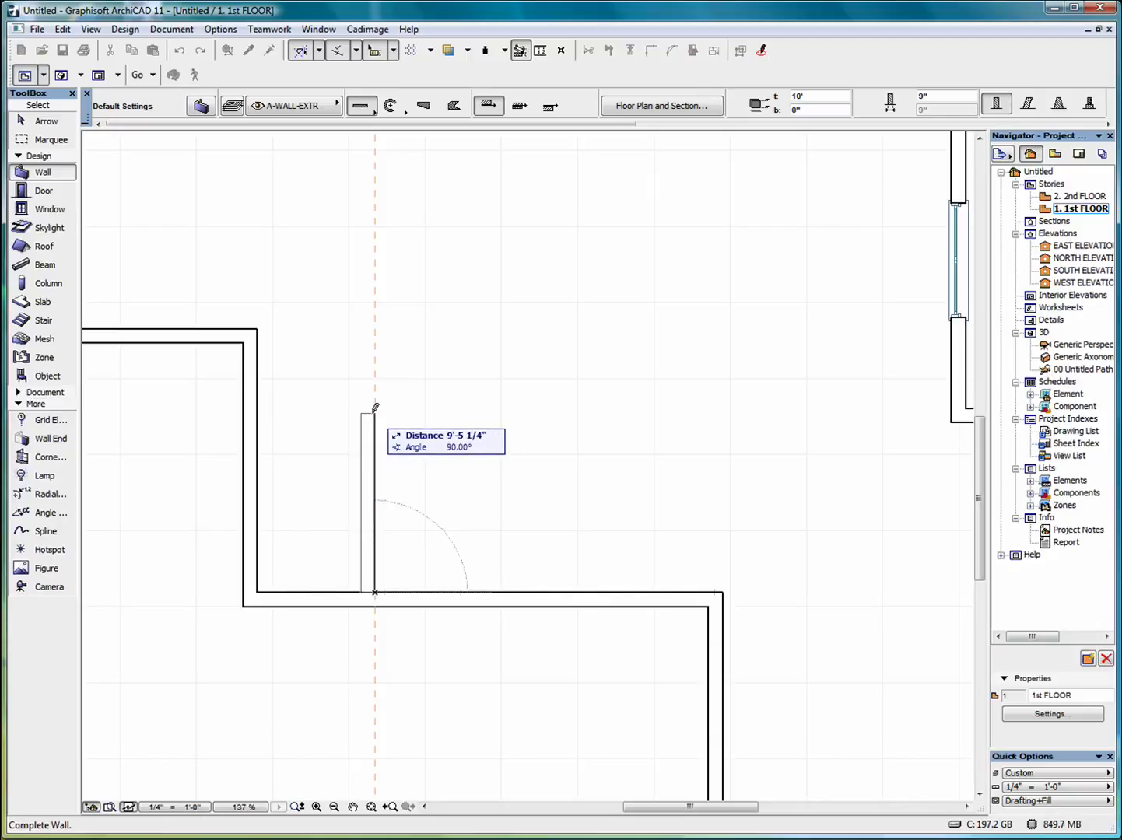
click(374, 412)
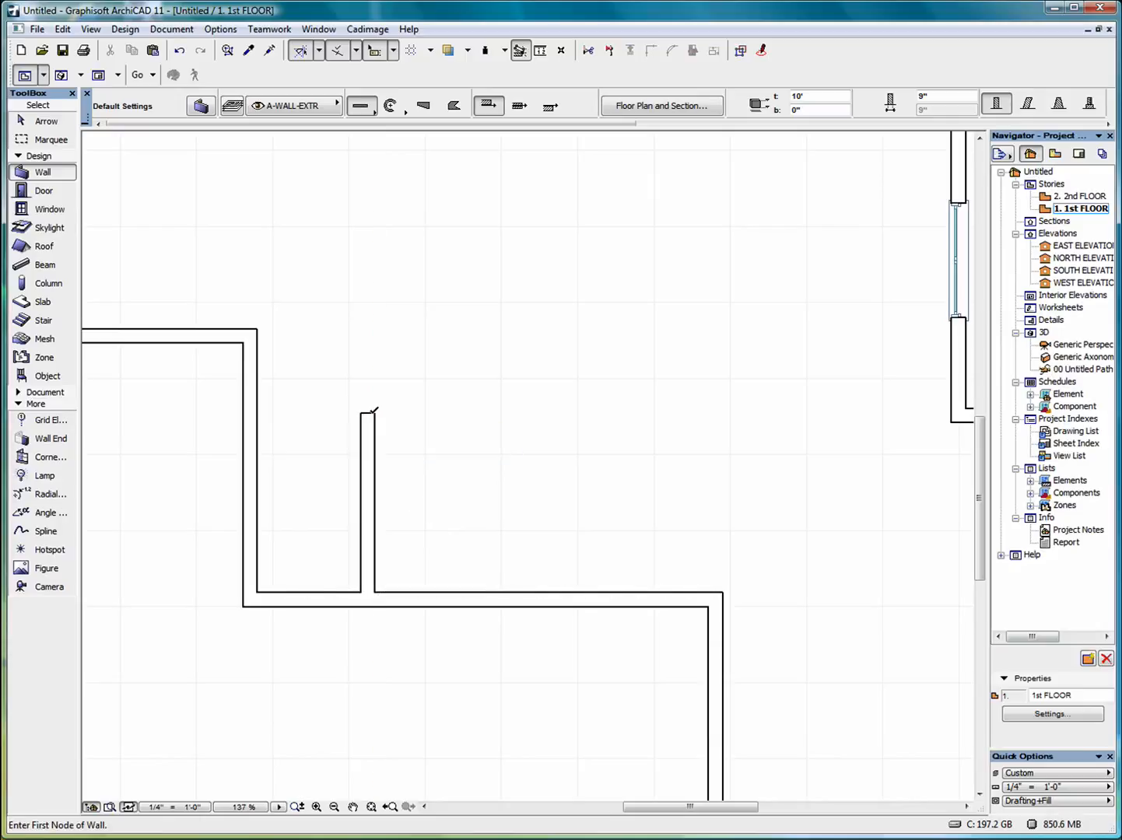
Set the special snap points to Half
click(358, 52)
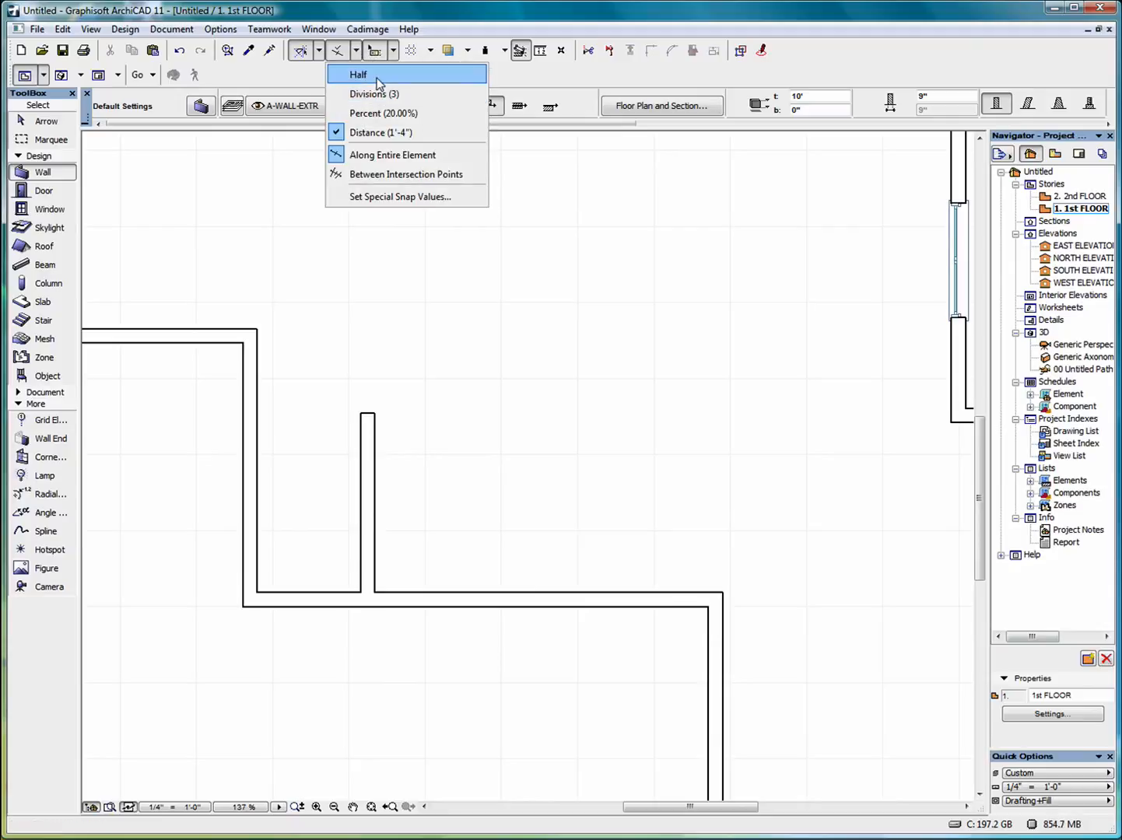
click(376, 76)
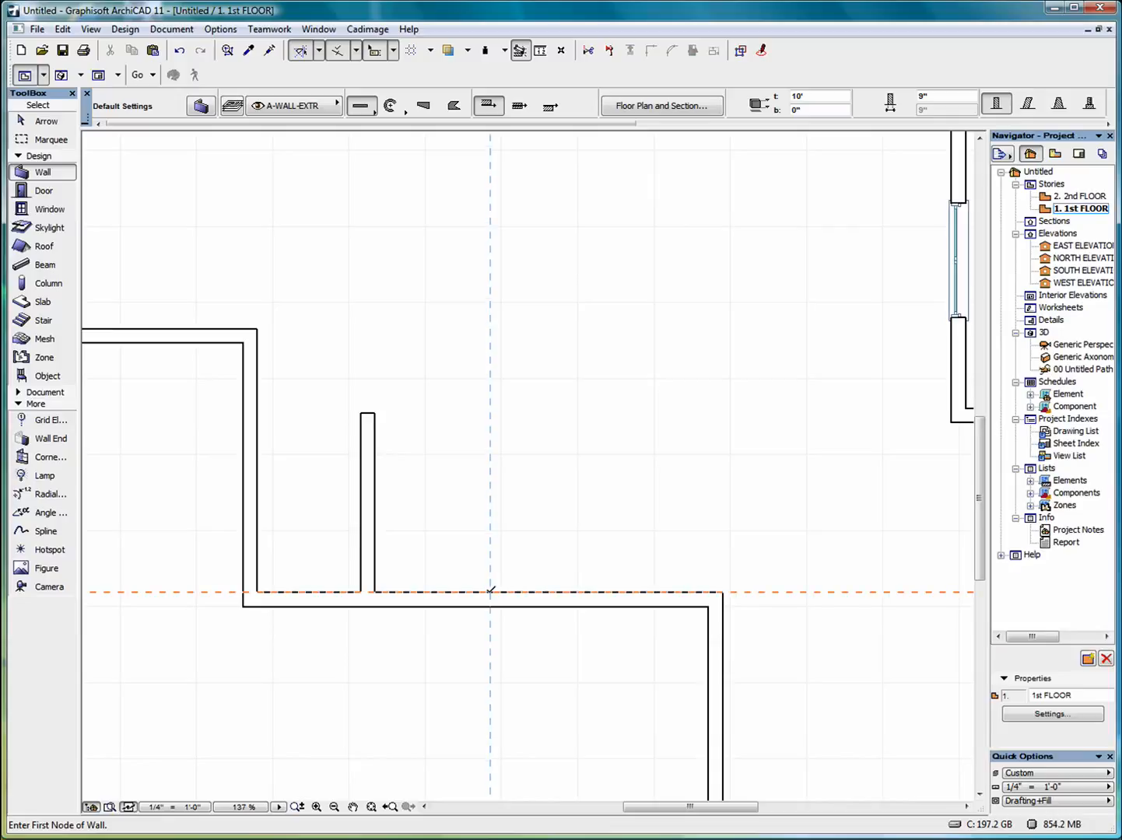
click(722, 591)
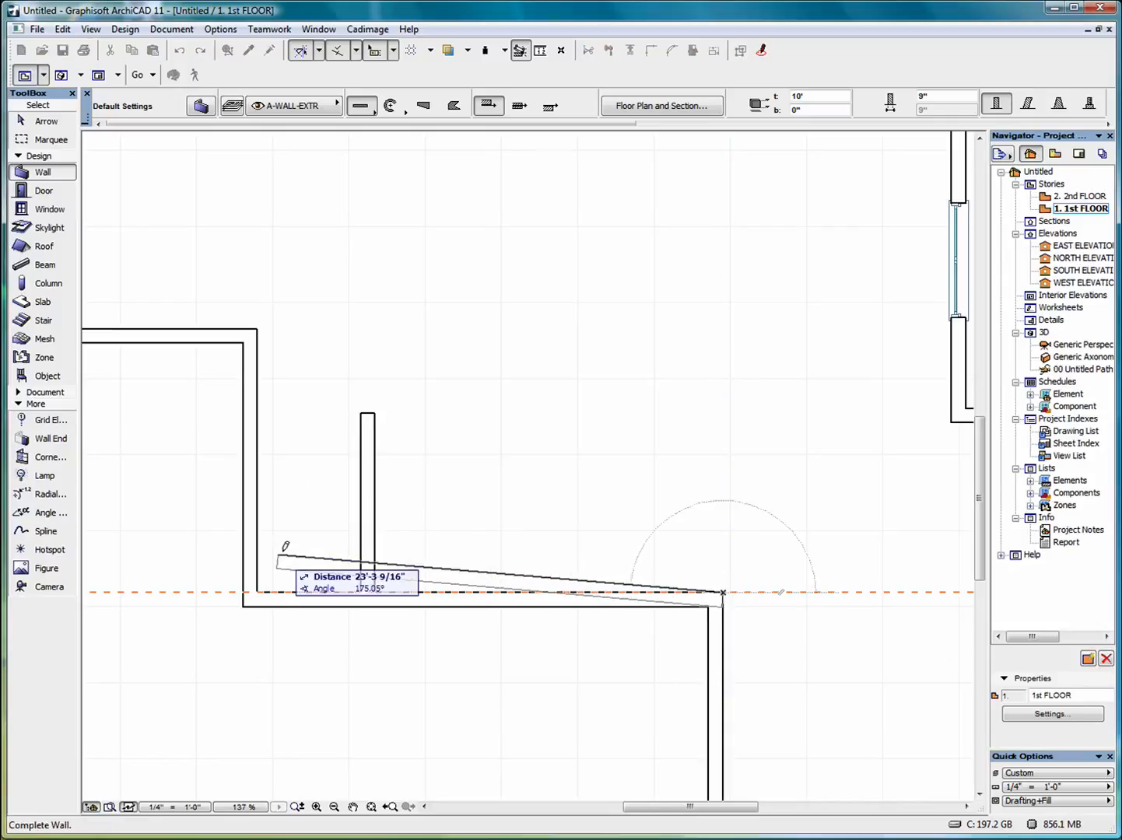
right_click(582, 520)
click(655, 691)
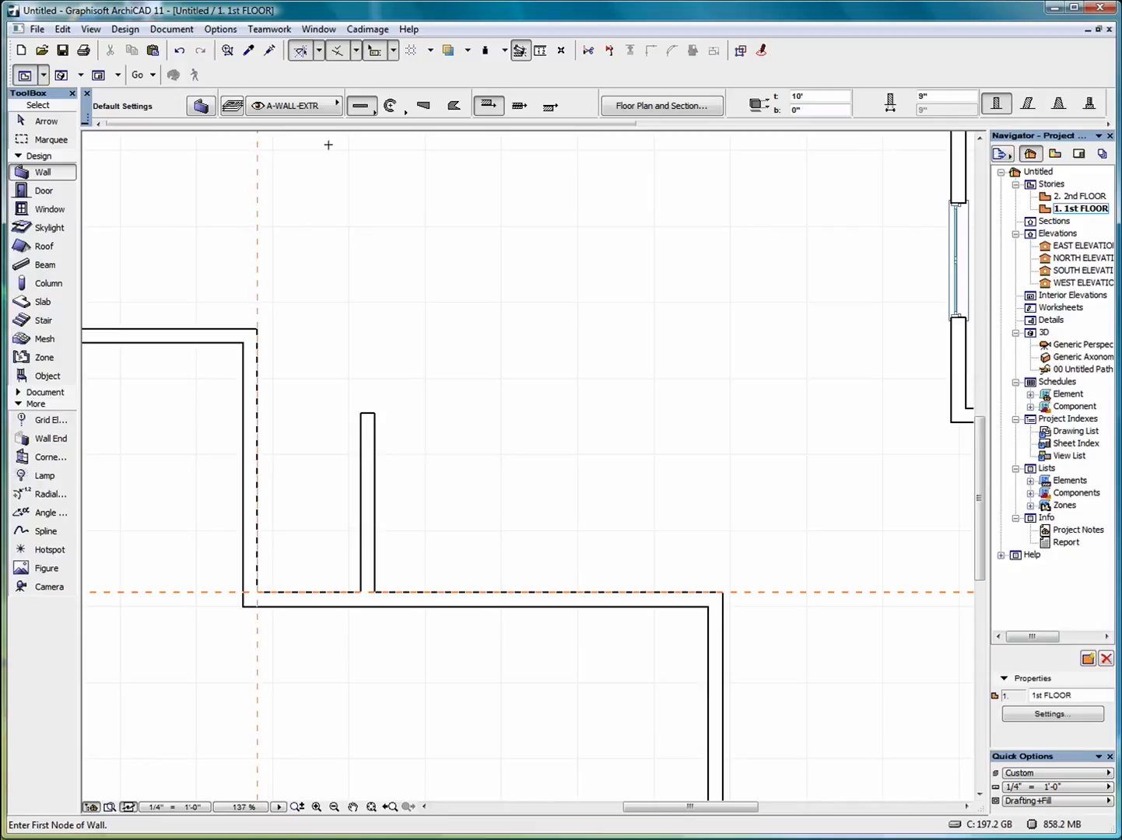
Apply the special snap points between intersection points instead of along the entire element
click(357, 53)
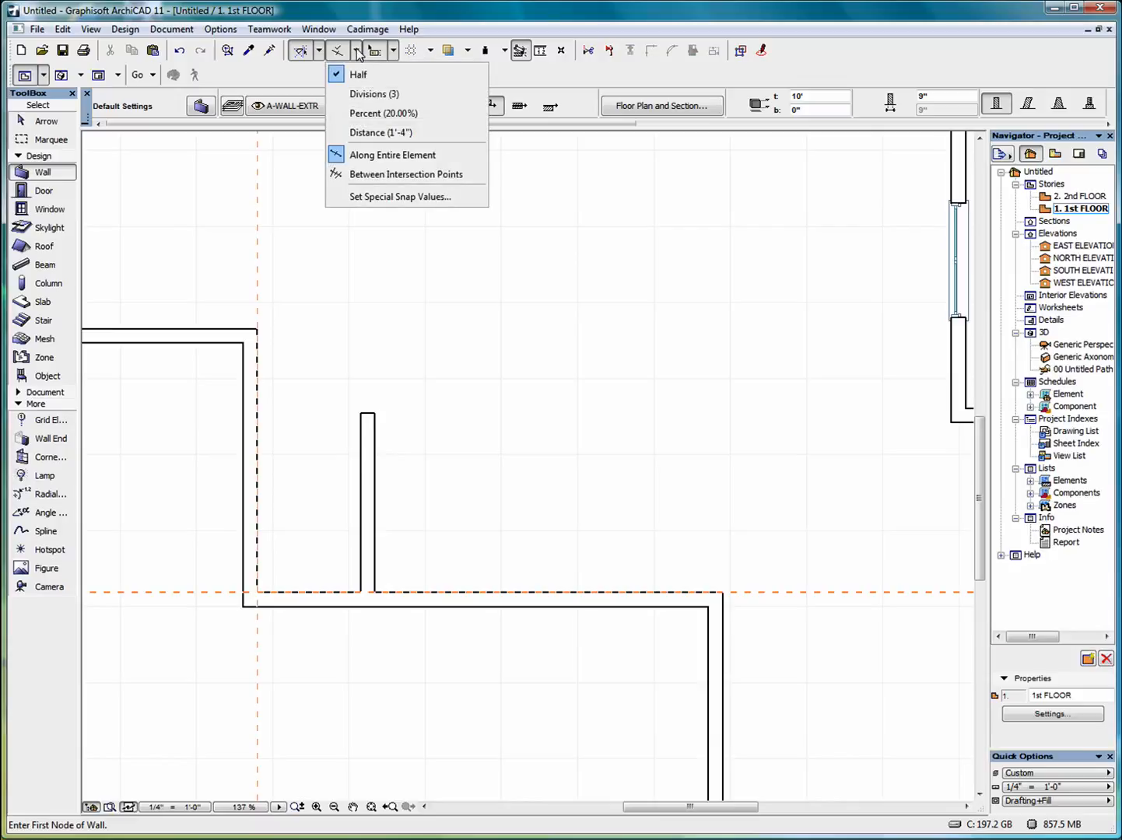
click(387, 175)
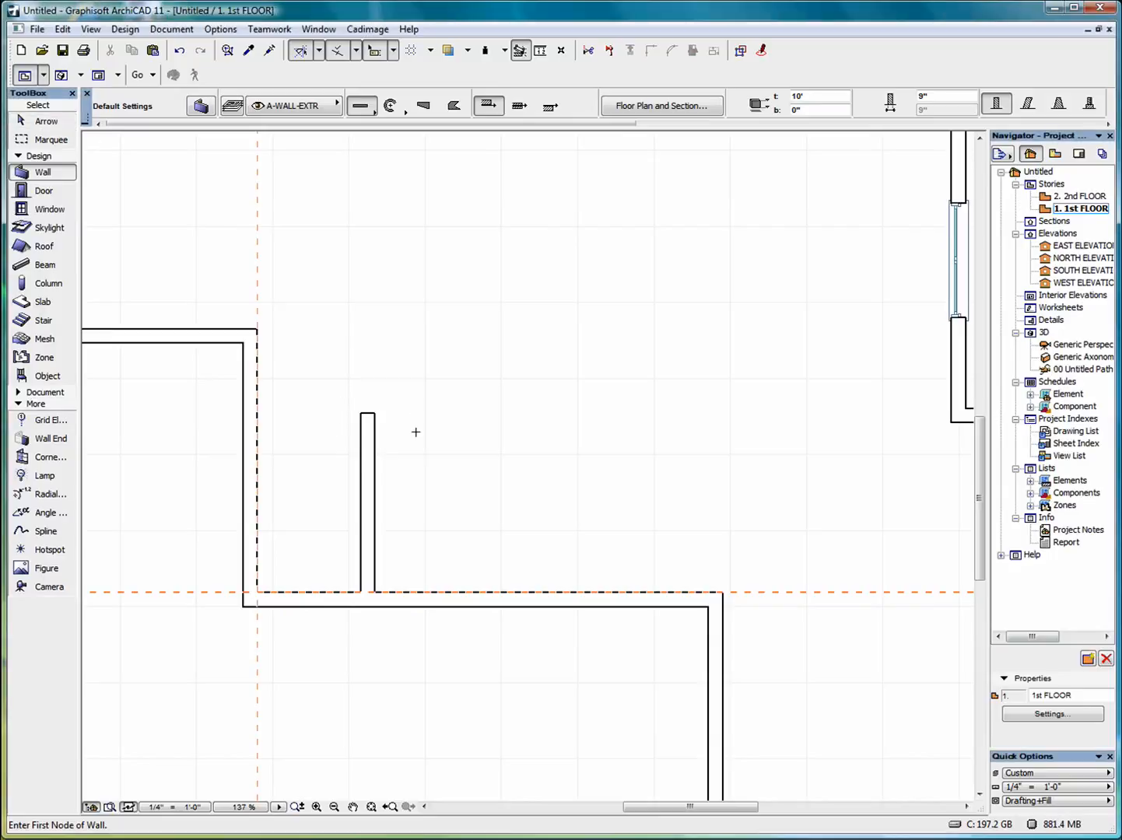
Select the vertical interior wall and stretch its upper end straight up until the wall is about 15'-9" long
click(44, 122)
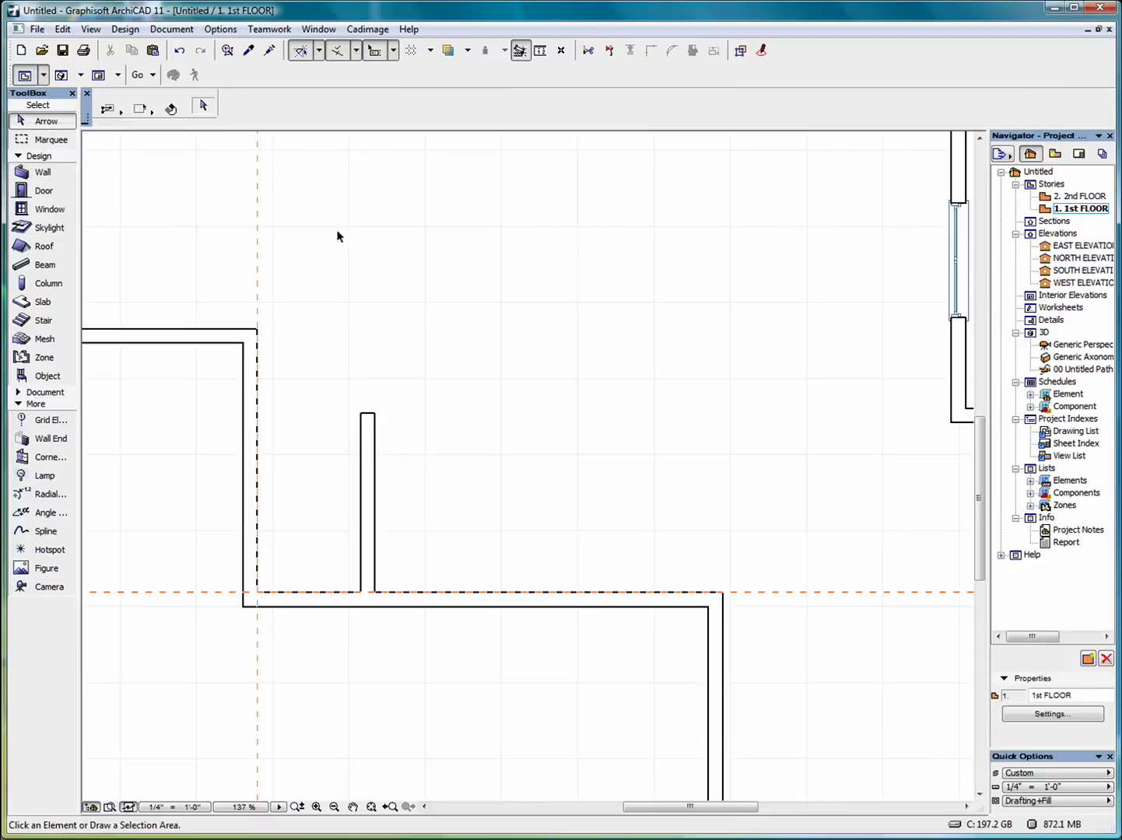
click(377, 418)
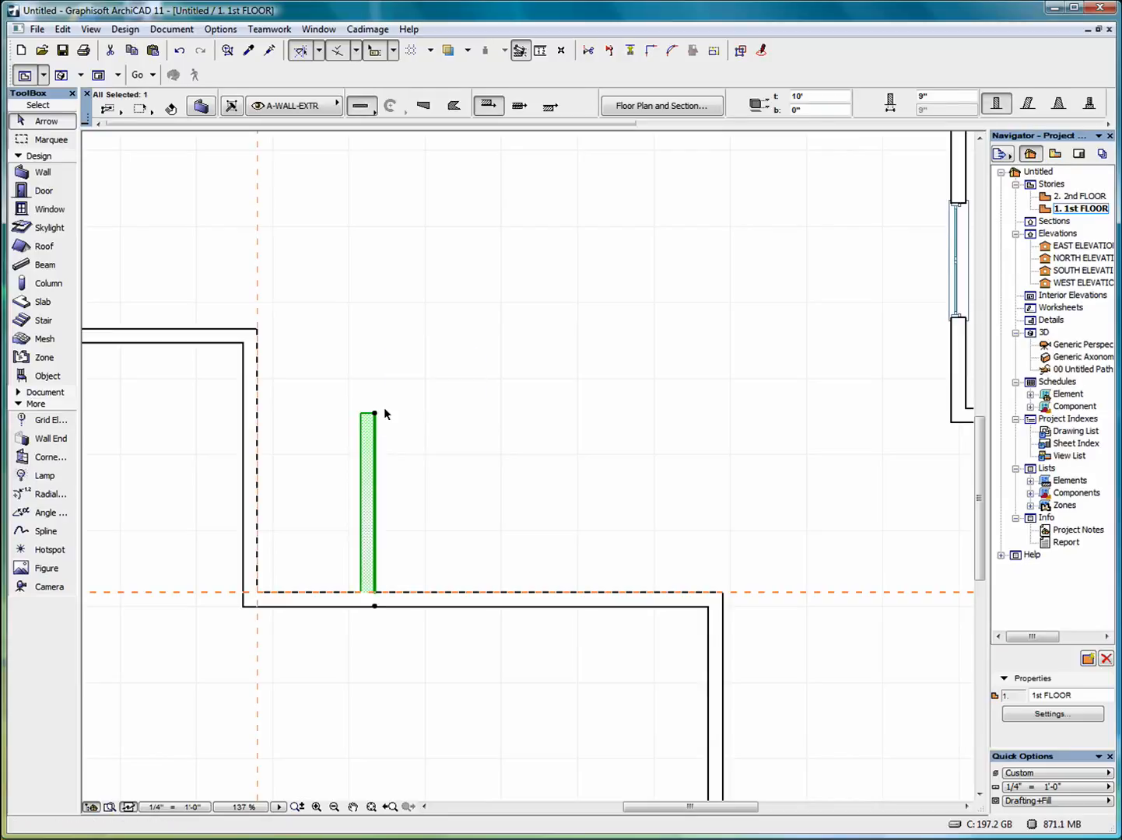
click(376, 414)
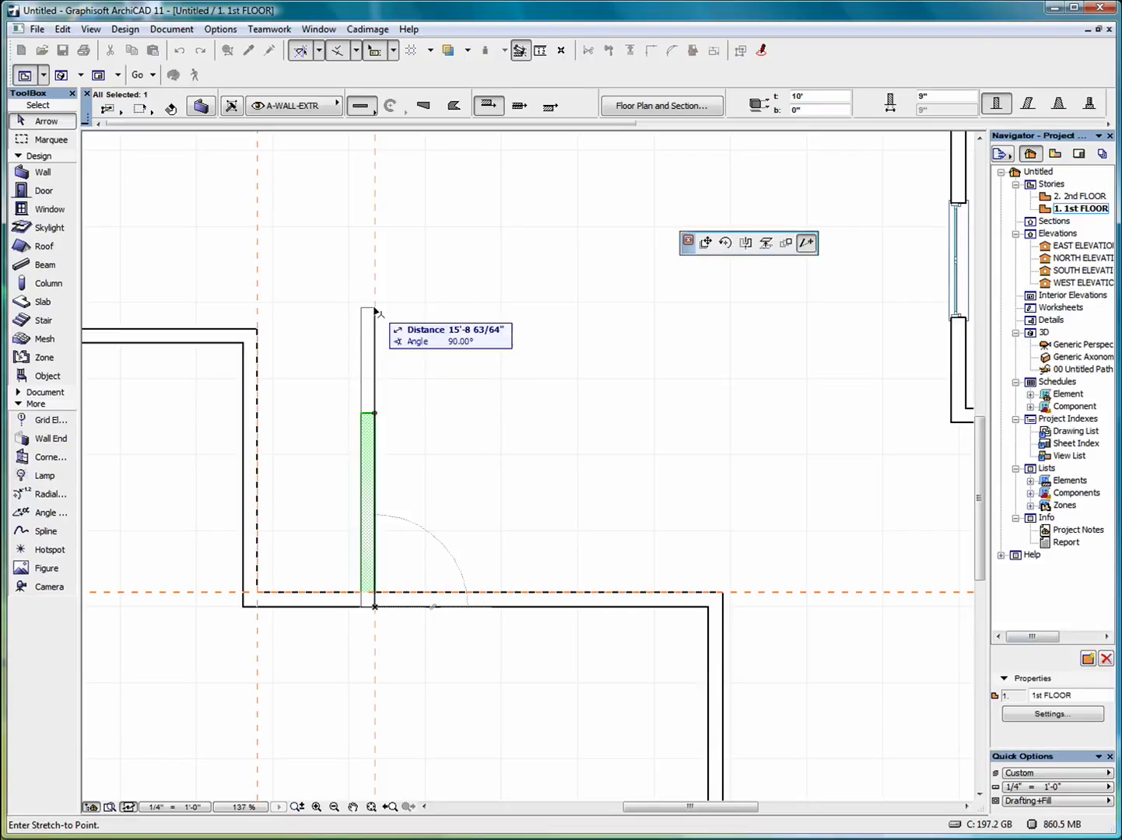
key(Tab)
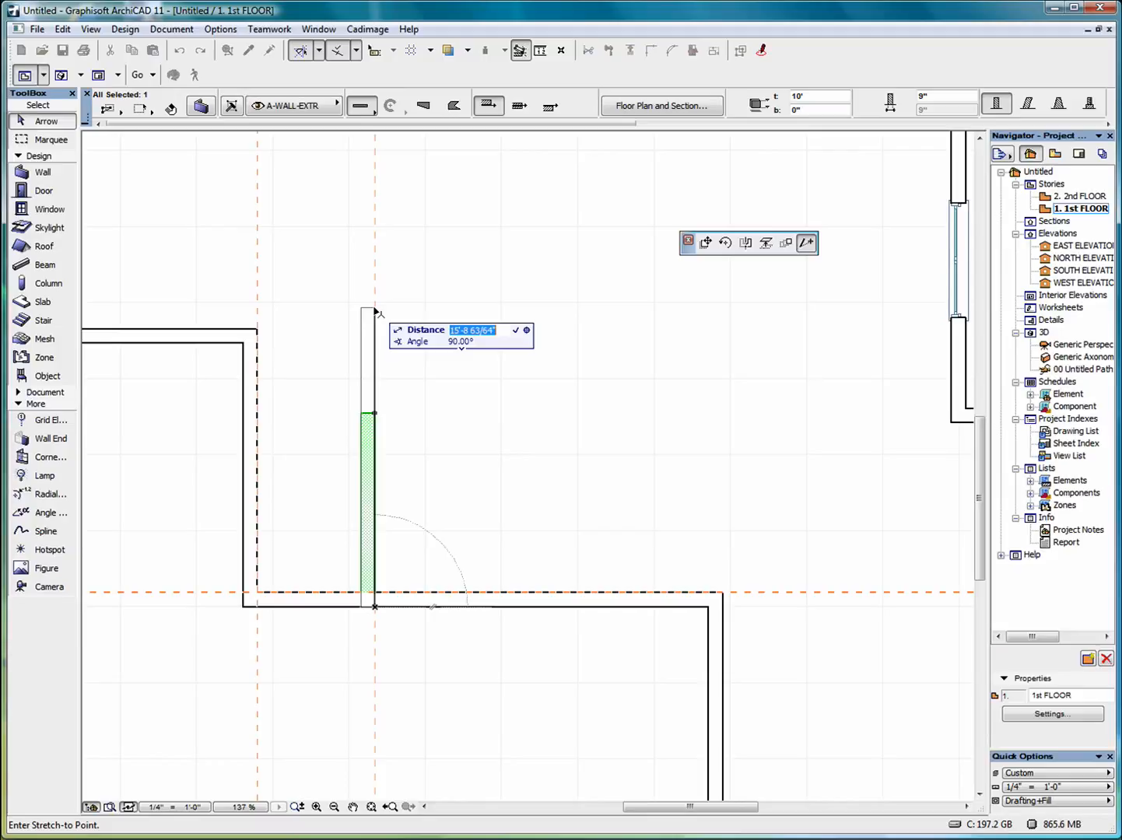
key(Tab)
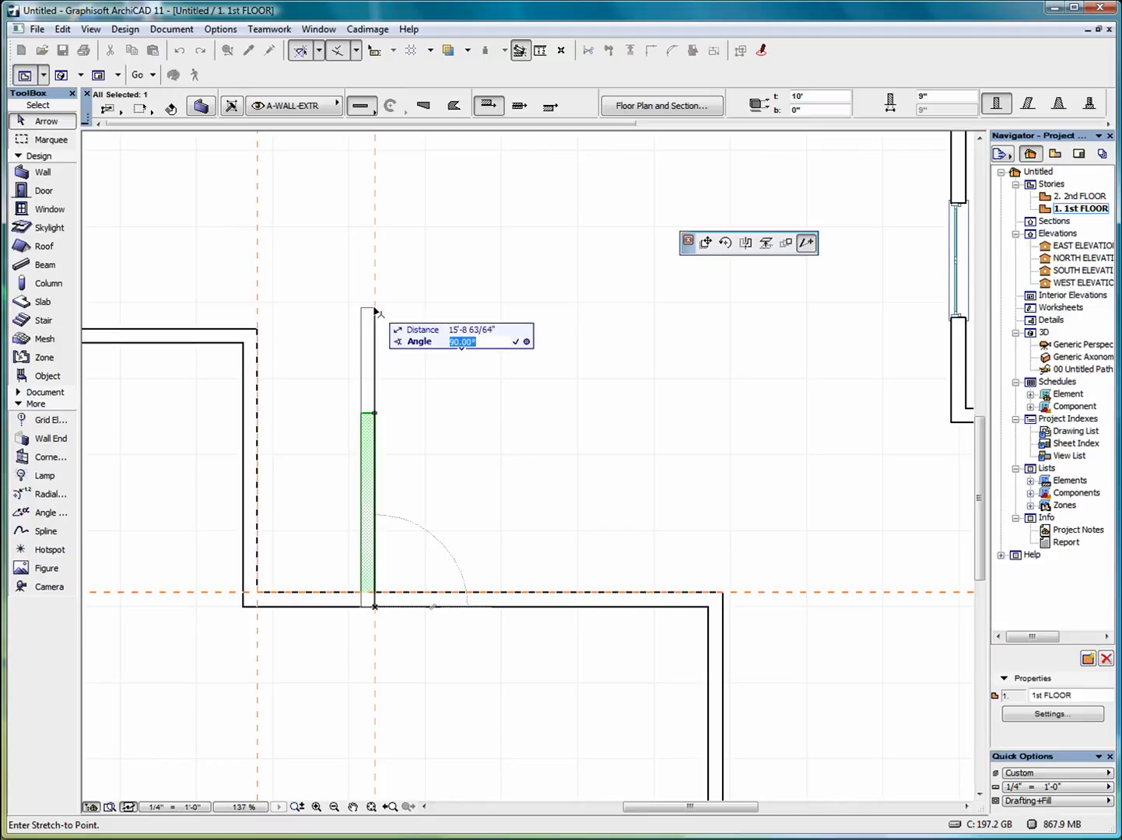
key(Tab)
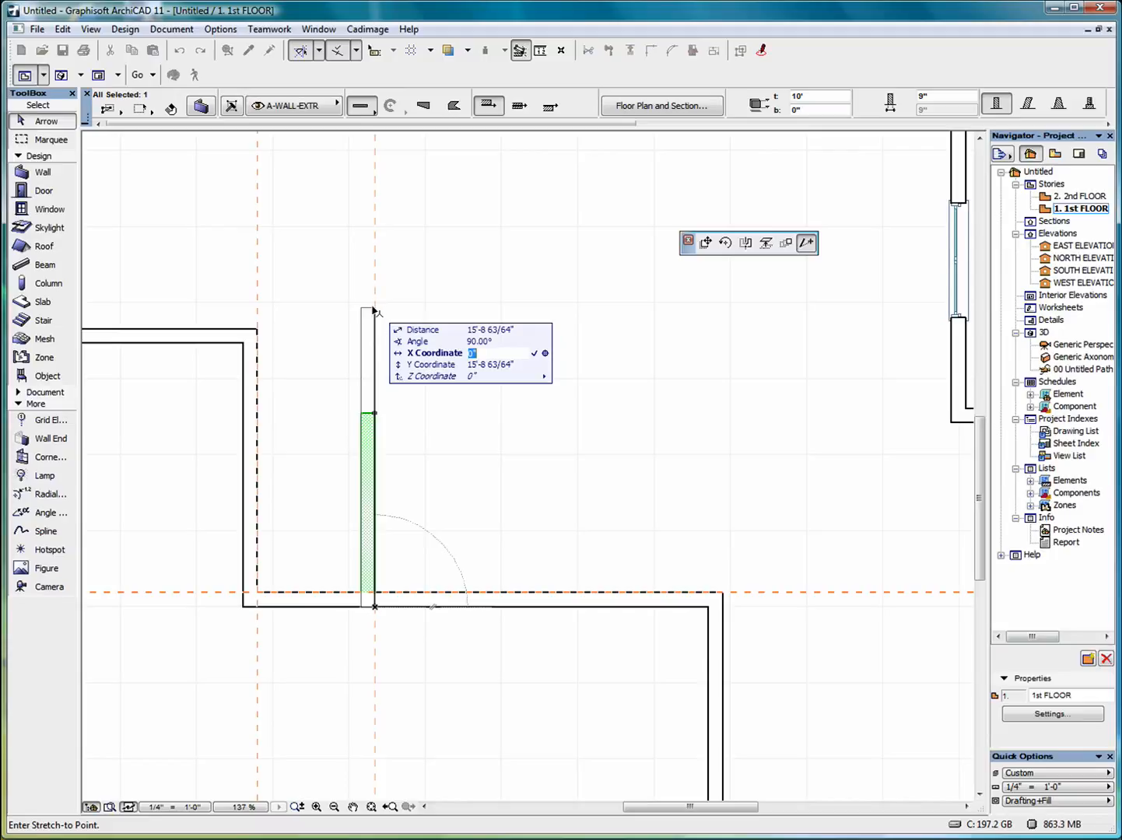
click(374, 309)
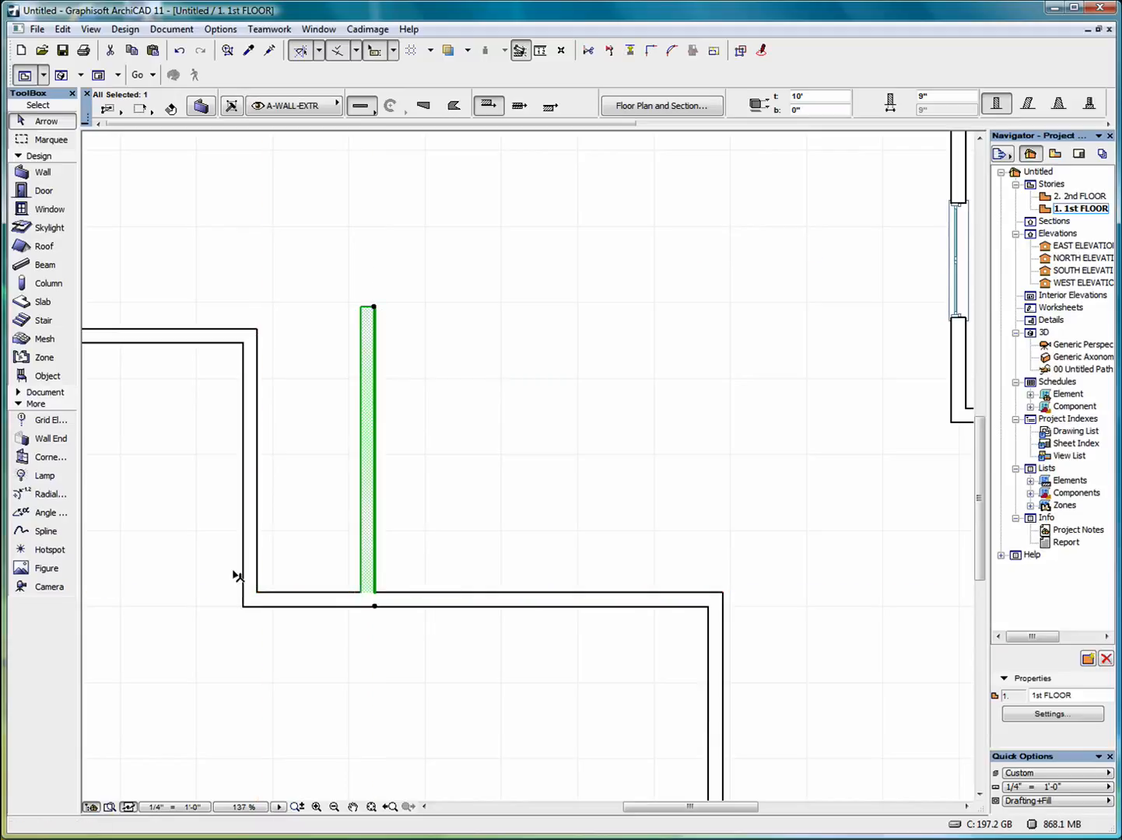
click(501, 454)
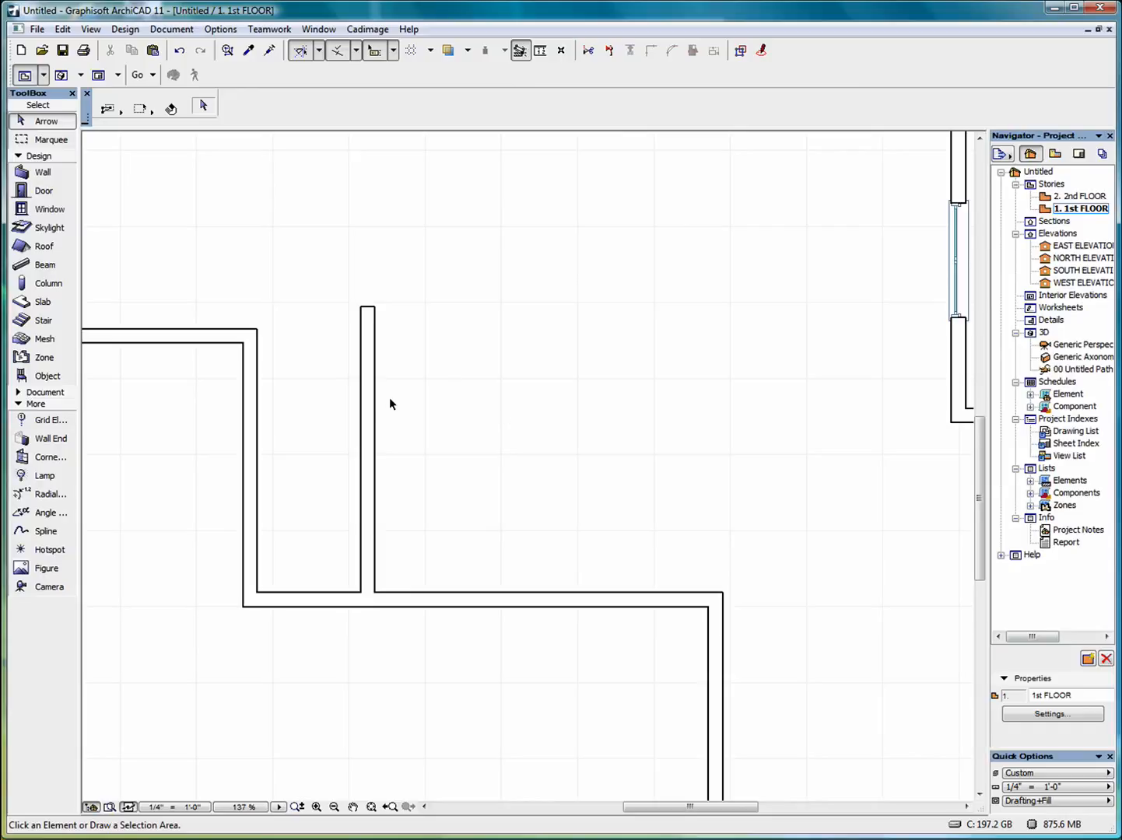
Switch the interior wall's reference line to the center and finally to the opposite face, so the wall body lies right of the line
mouse_move(382, 414)
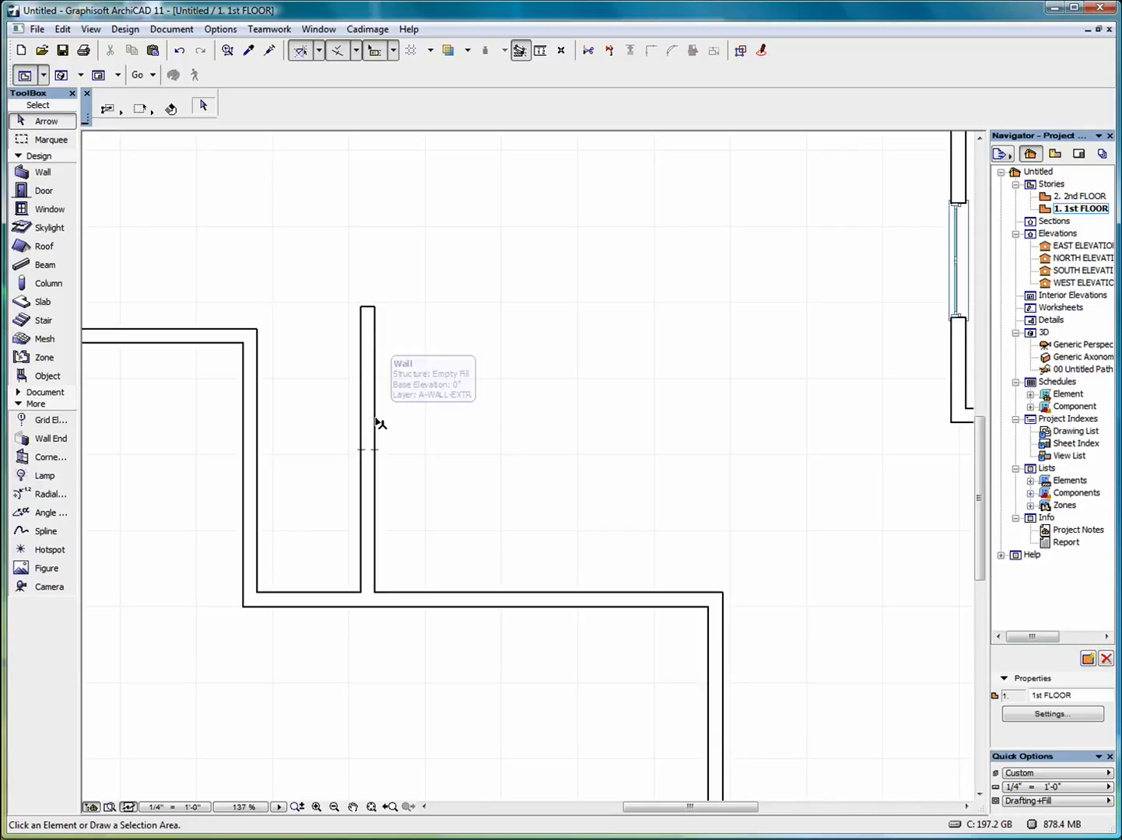
click(379, 423)
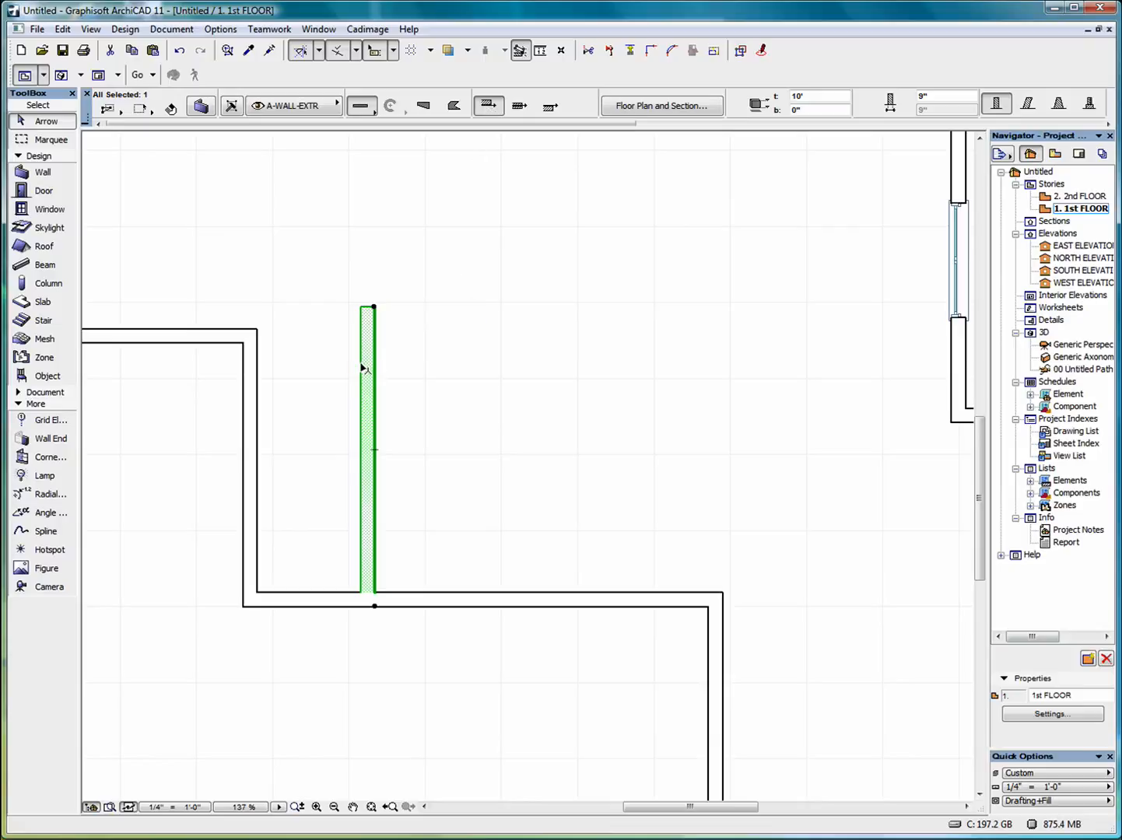
mouse_move(361, 372)
click(520, 107)
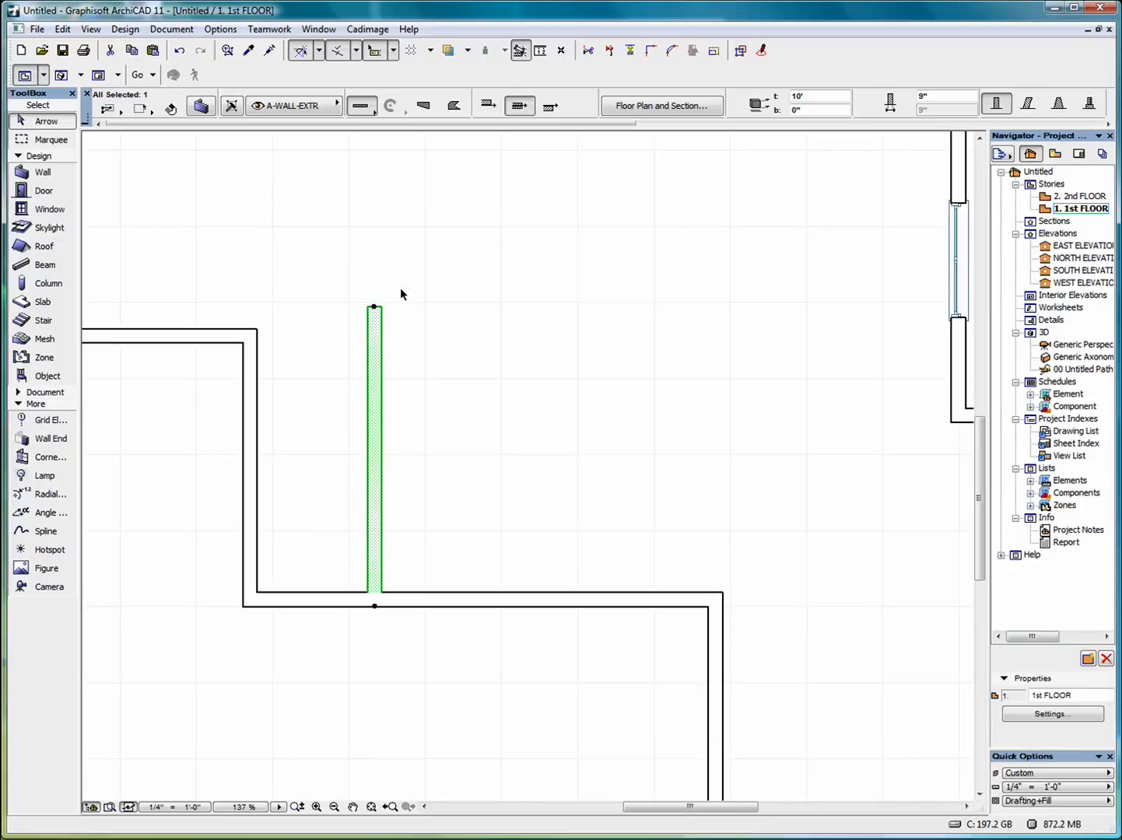
click(551, 108)
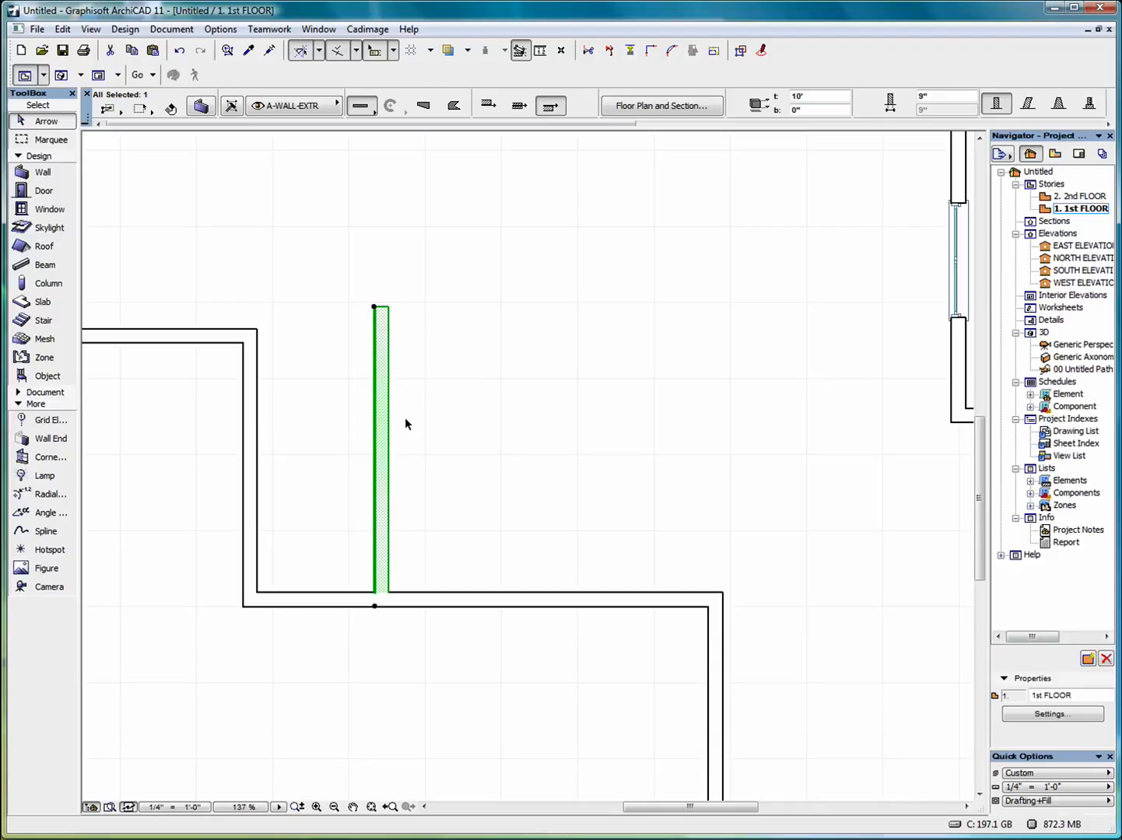
Try a horizontal wall running right from the interior wall's upper-left reference corner, and undo it
alt+click(388, 435)
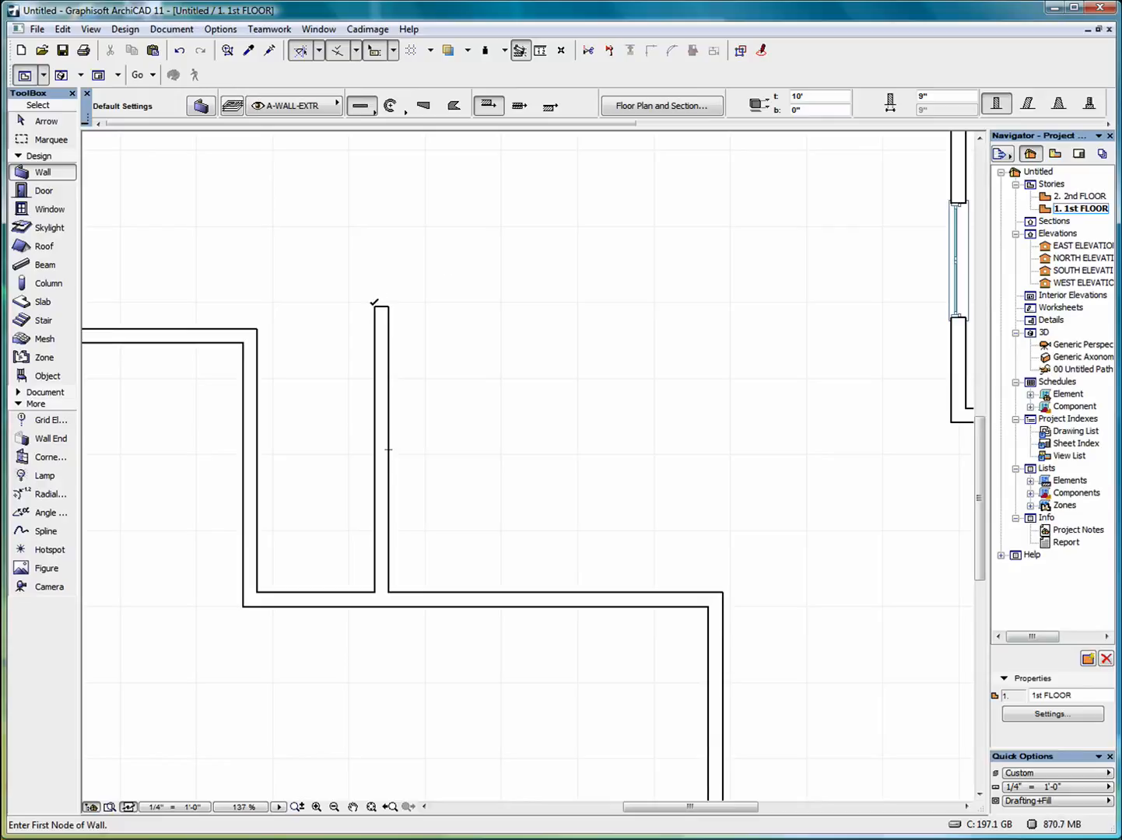
click(375, 306)
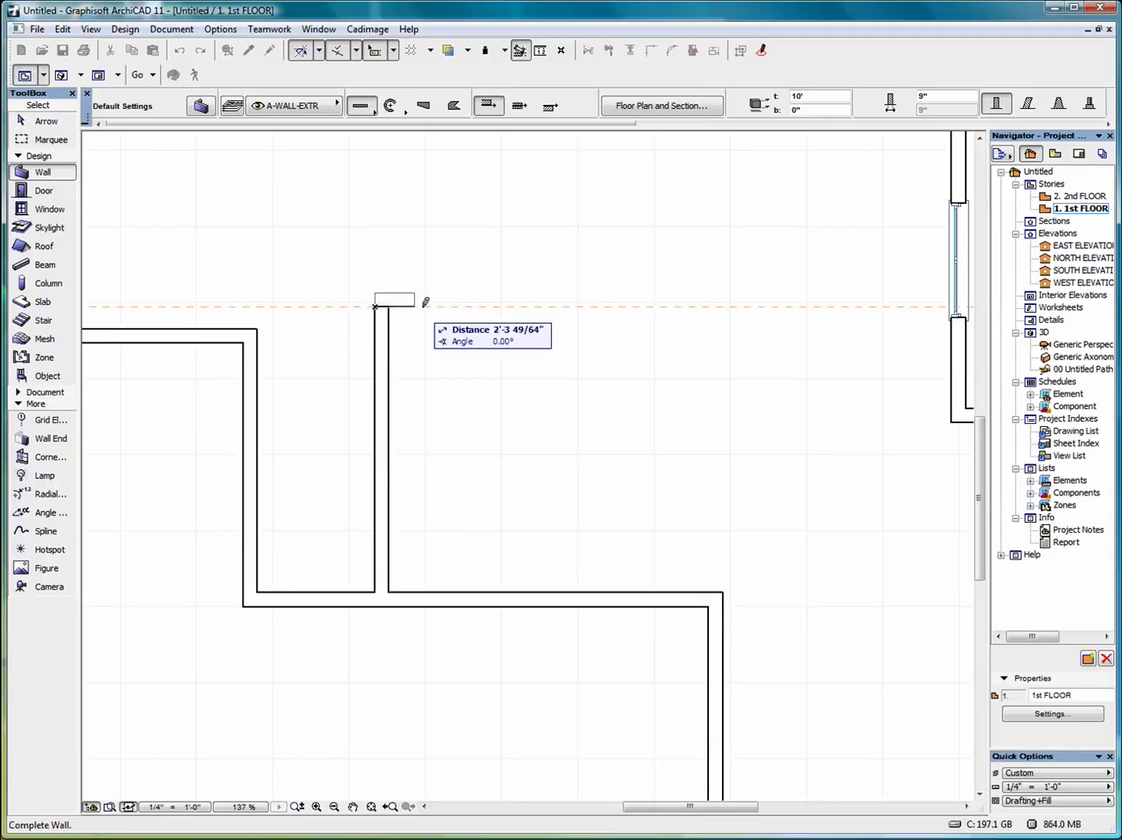
click(551, 303)
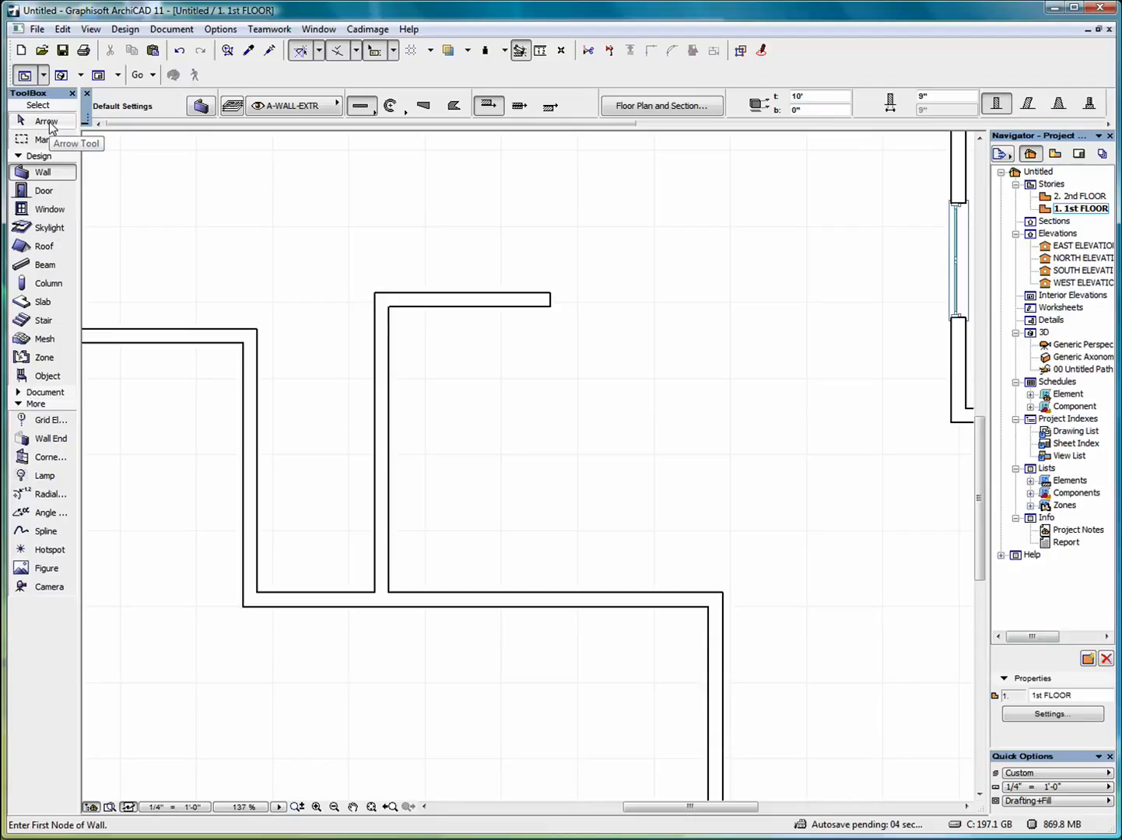
key(ctrl+z)
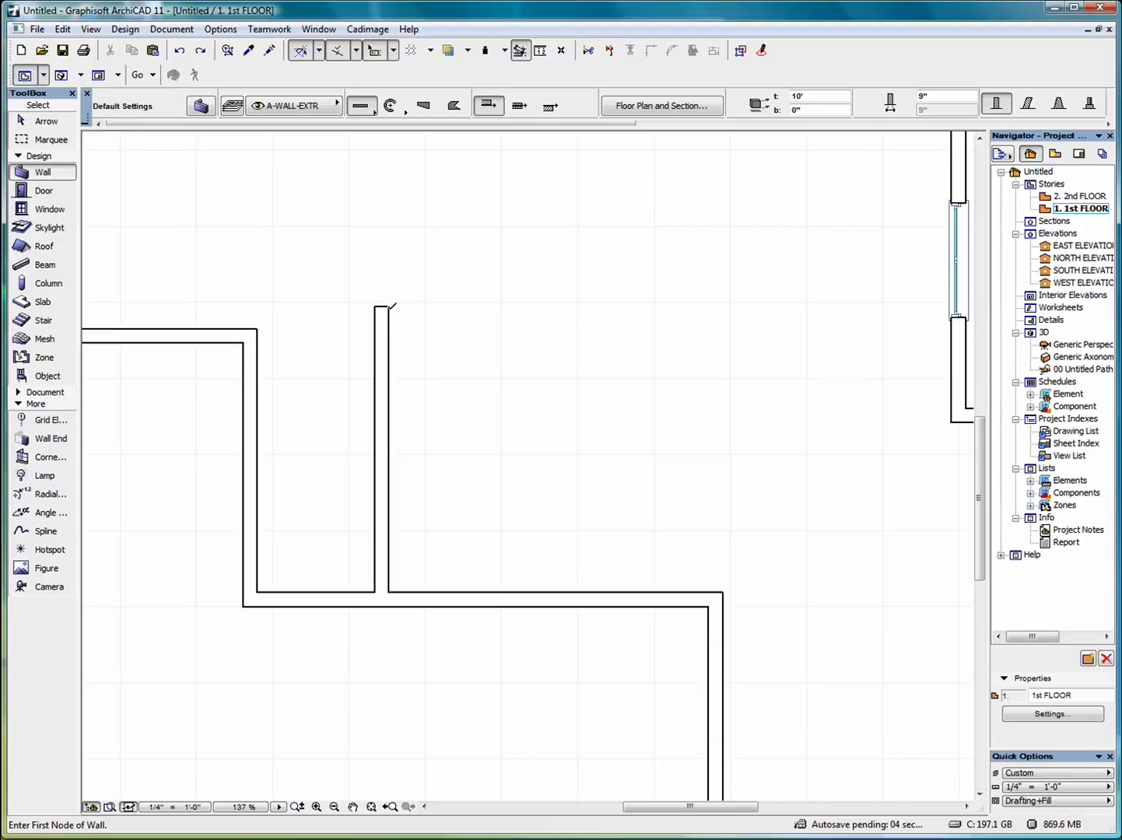
Try a horizontal wall running right from the interior wall's upper-right corner, off the reference line, and undo it
click(389, 306)
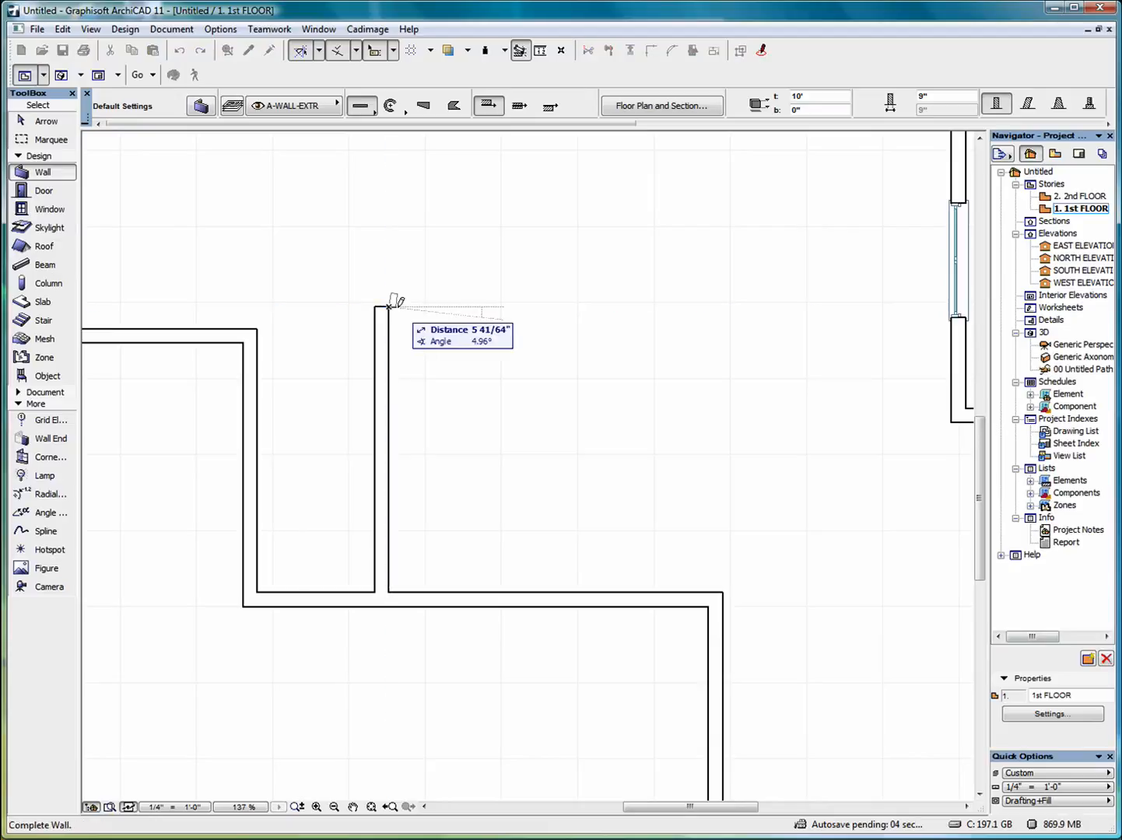
click(512, 306)
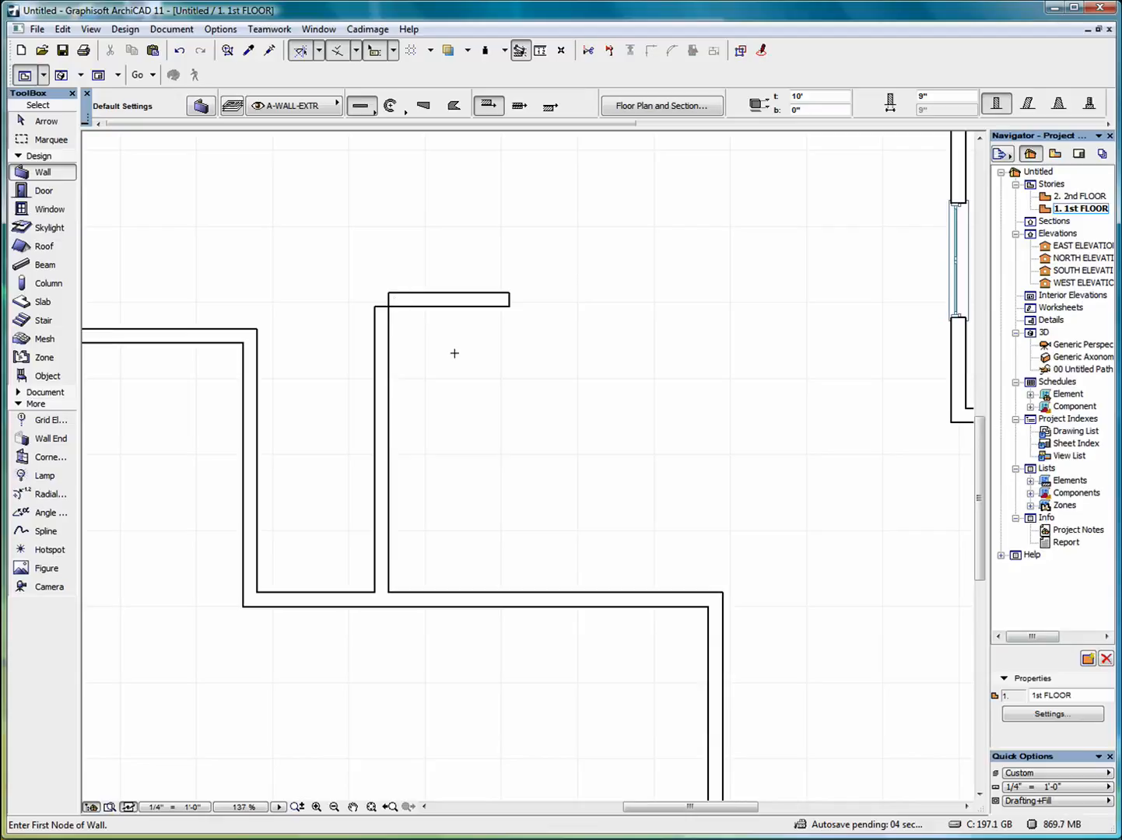
key(ctrl+z)
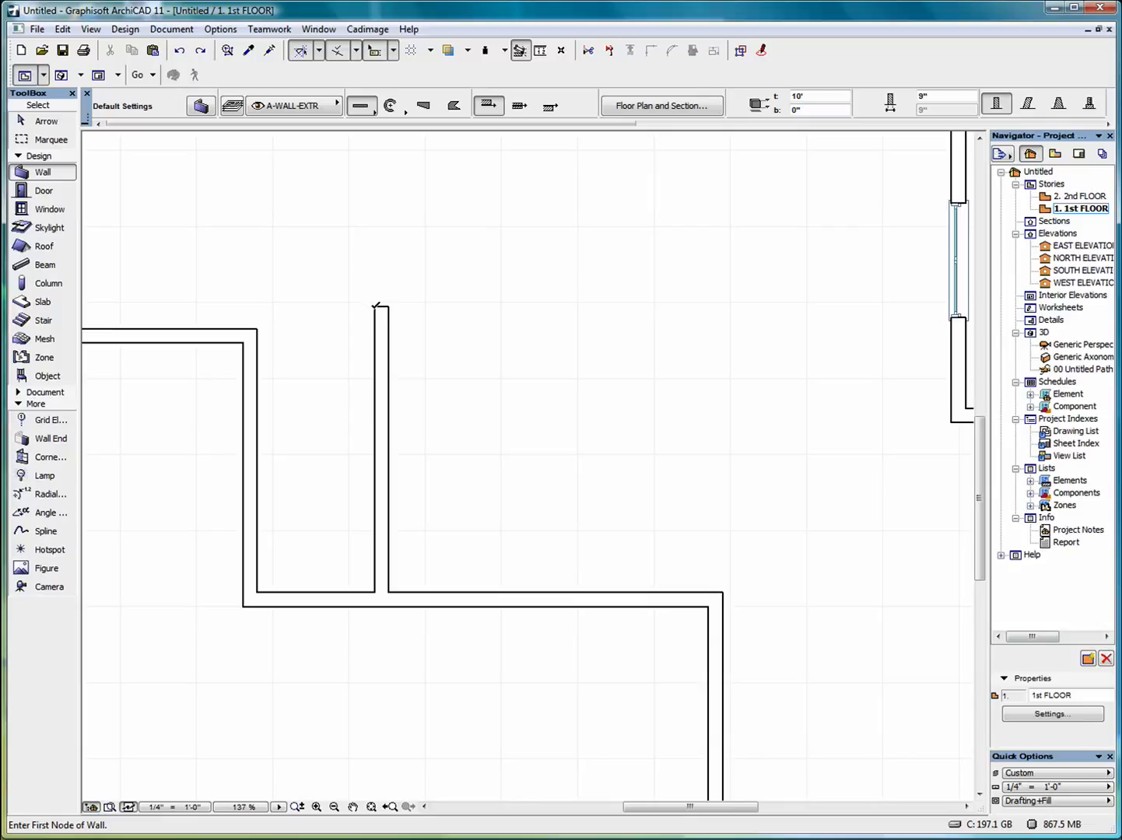
Try a slanted wall about 6' long at about 144° from the interior wall's upper-left reference corner, and undo it
click(375, 306)
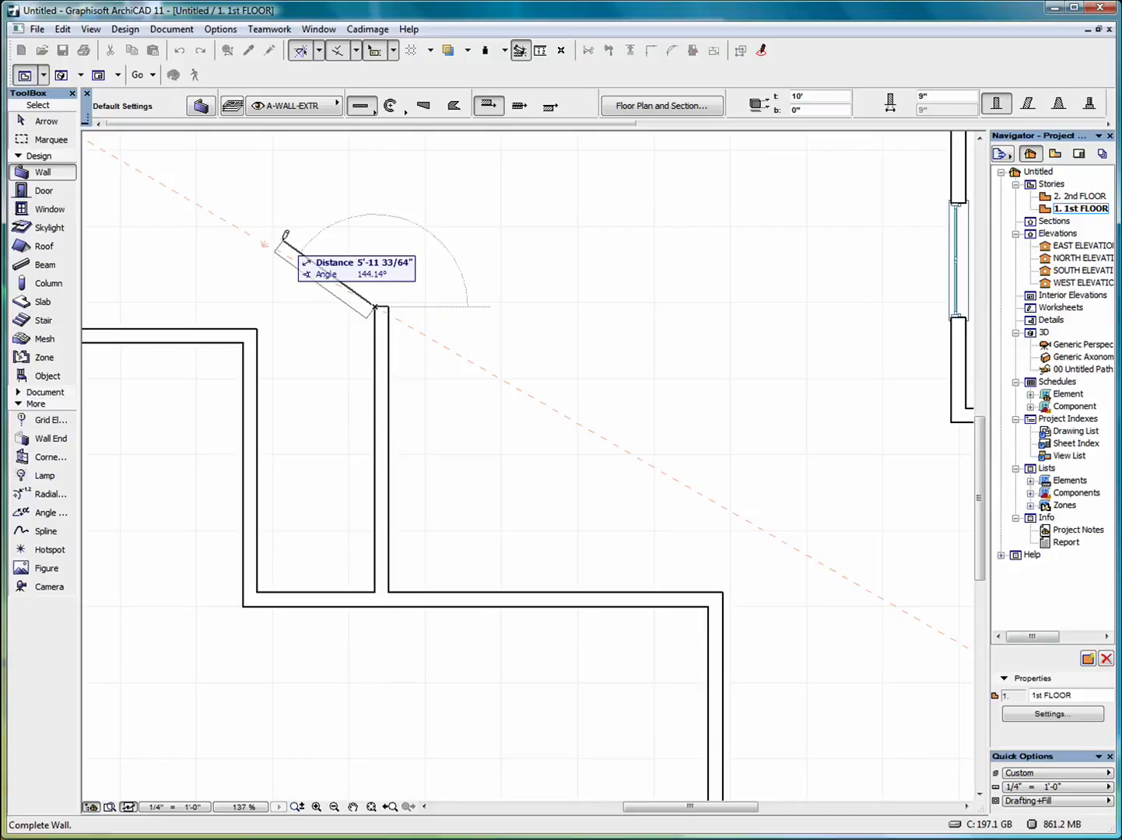
click(283, 239)
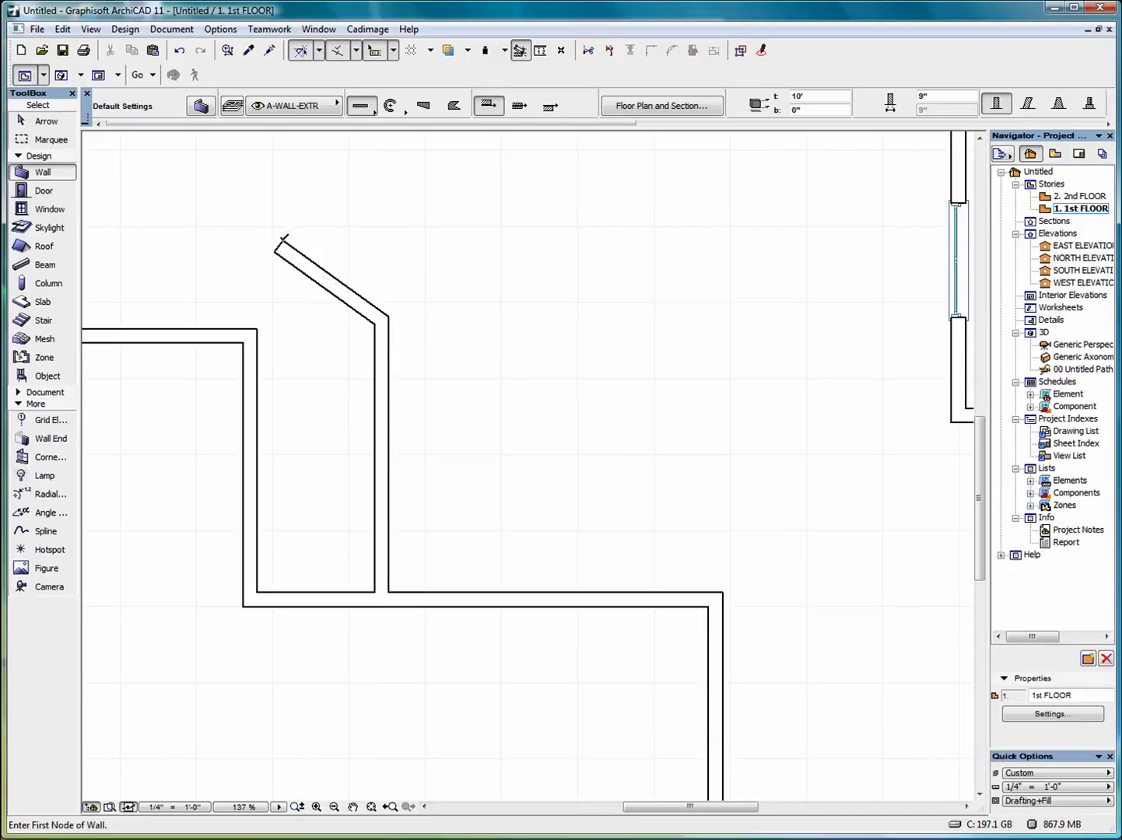
key(ctrl+z)
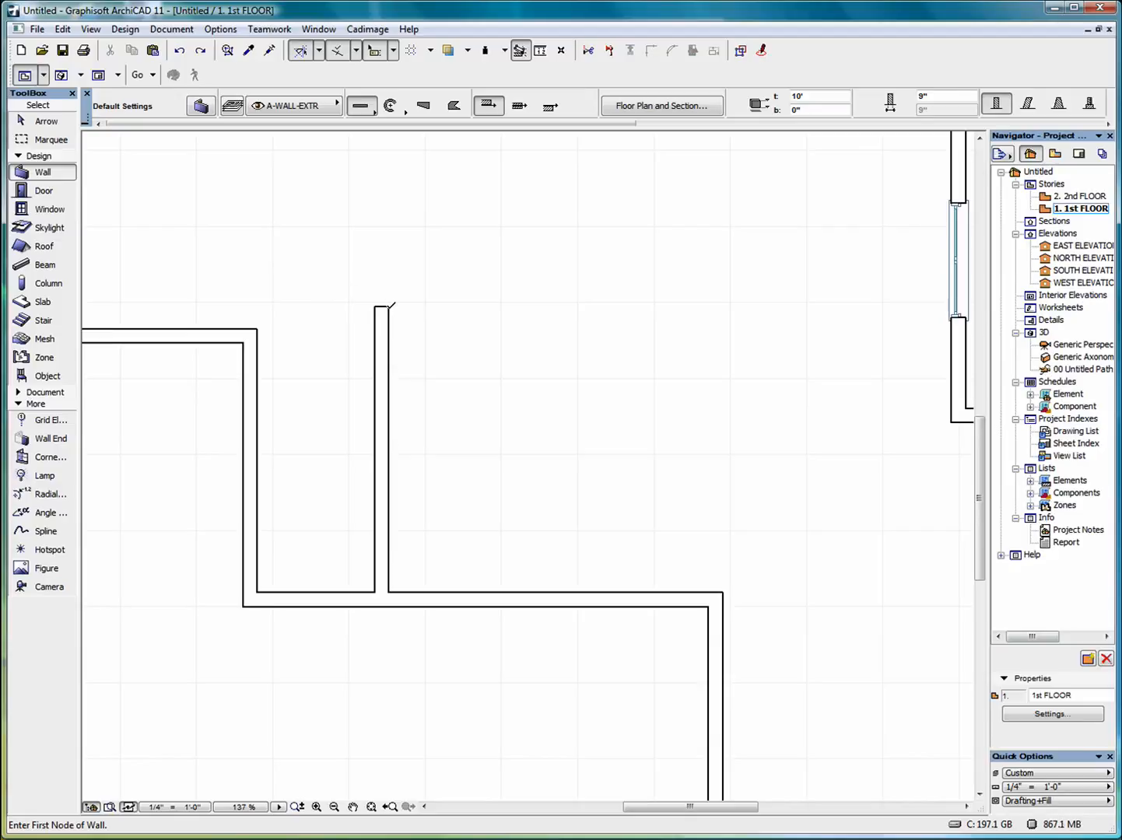
Try a wall slanting up to the right from the interior wall's upper-right corner, off the reference line, and undo it
click(389, 307)
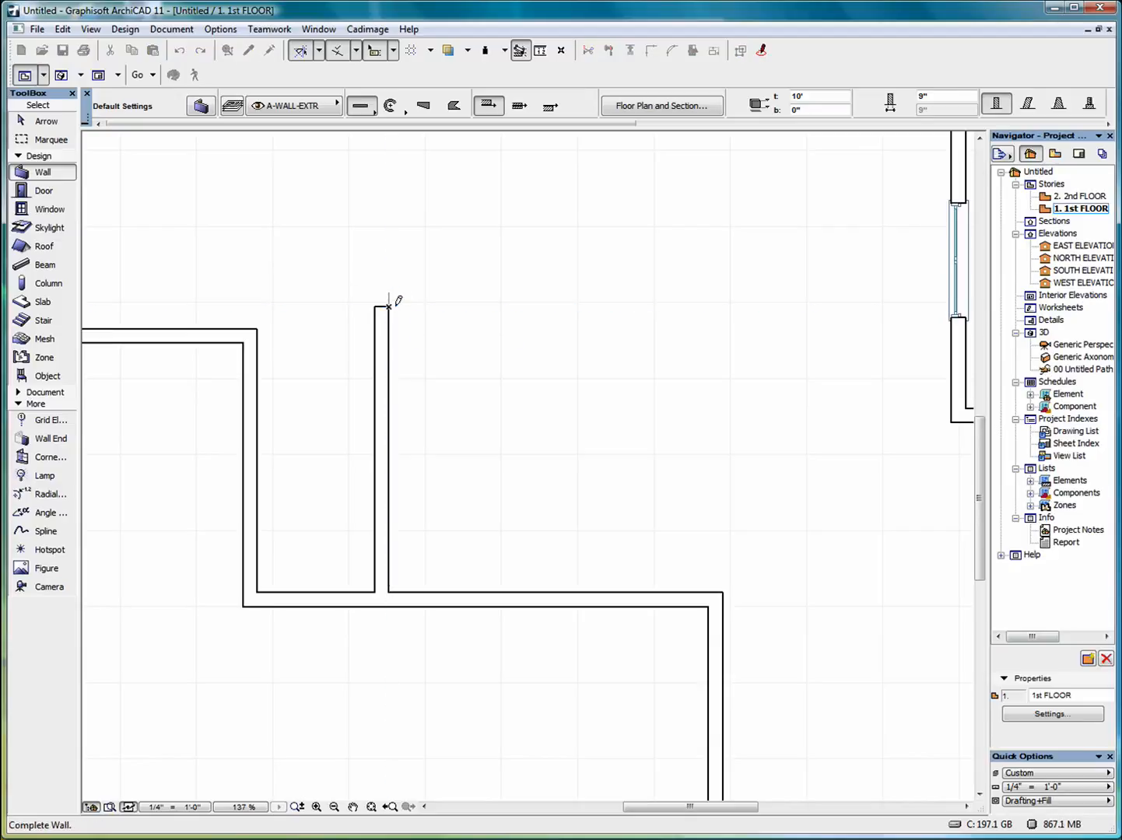
click(518, 232)
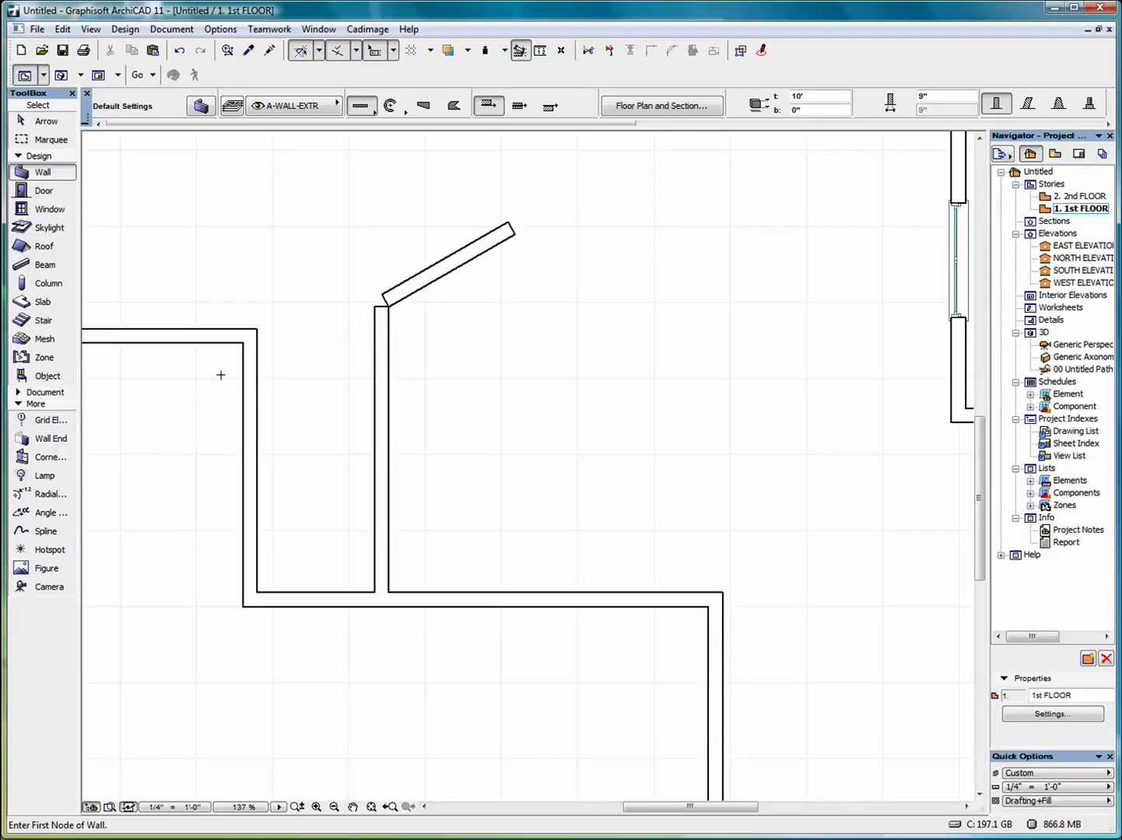
key(ctrl+z)
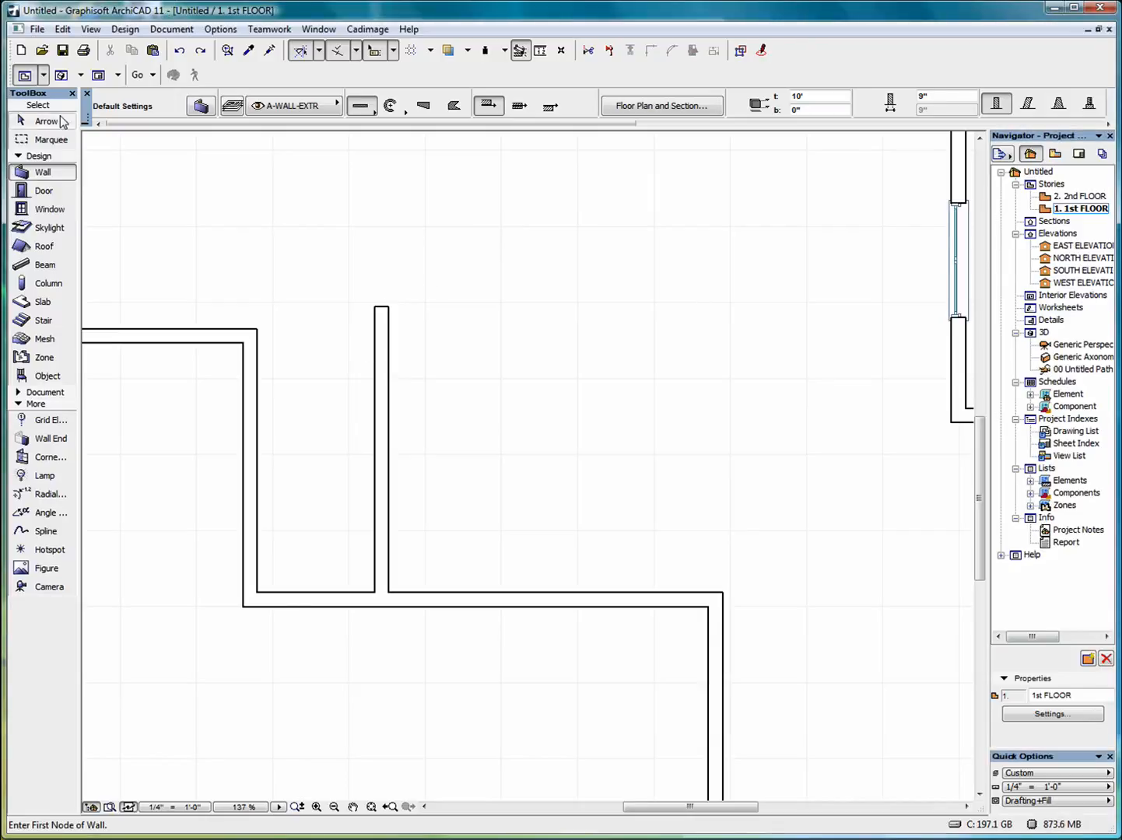
Select the interior wall to check where its reference line and end nodes lie, and clear the selection
click(27, 121)
click(388, 308)
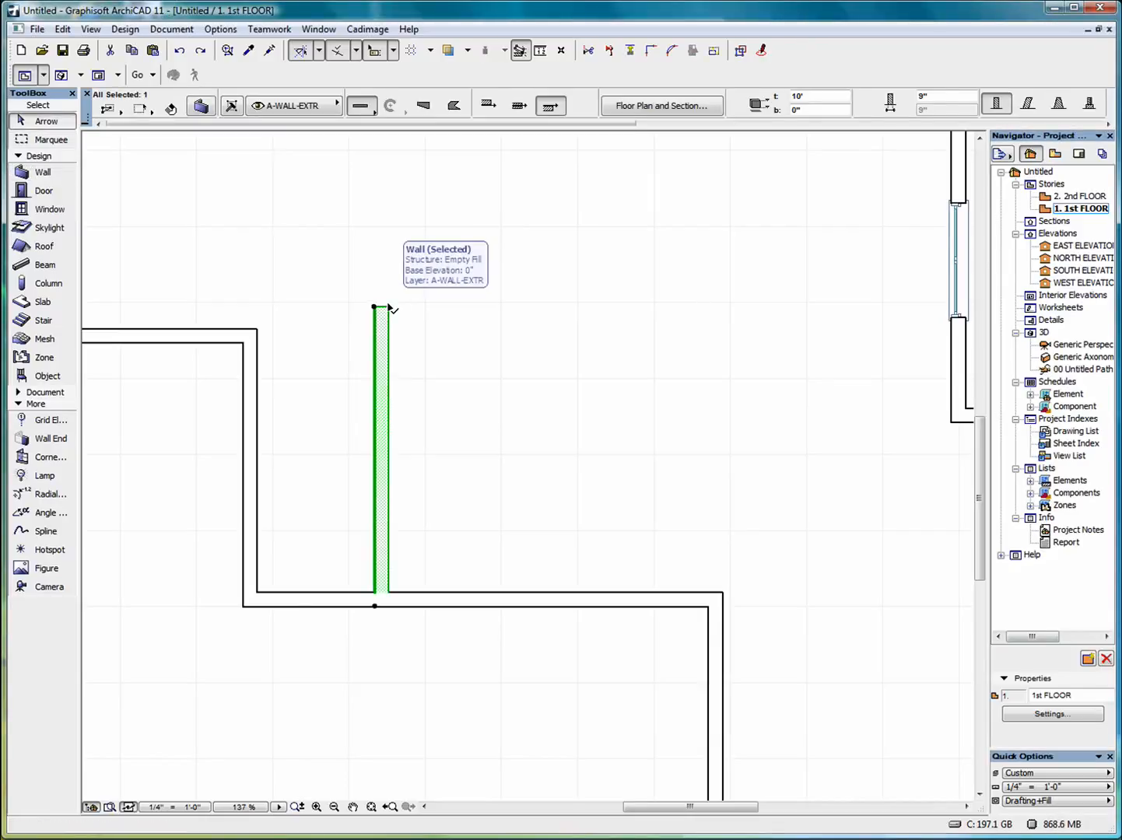
alt+click(389, 305)
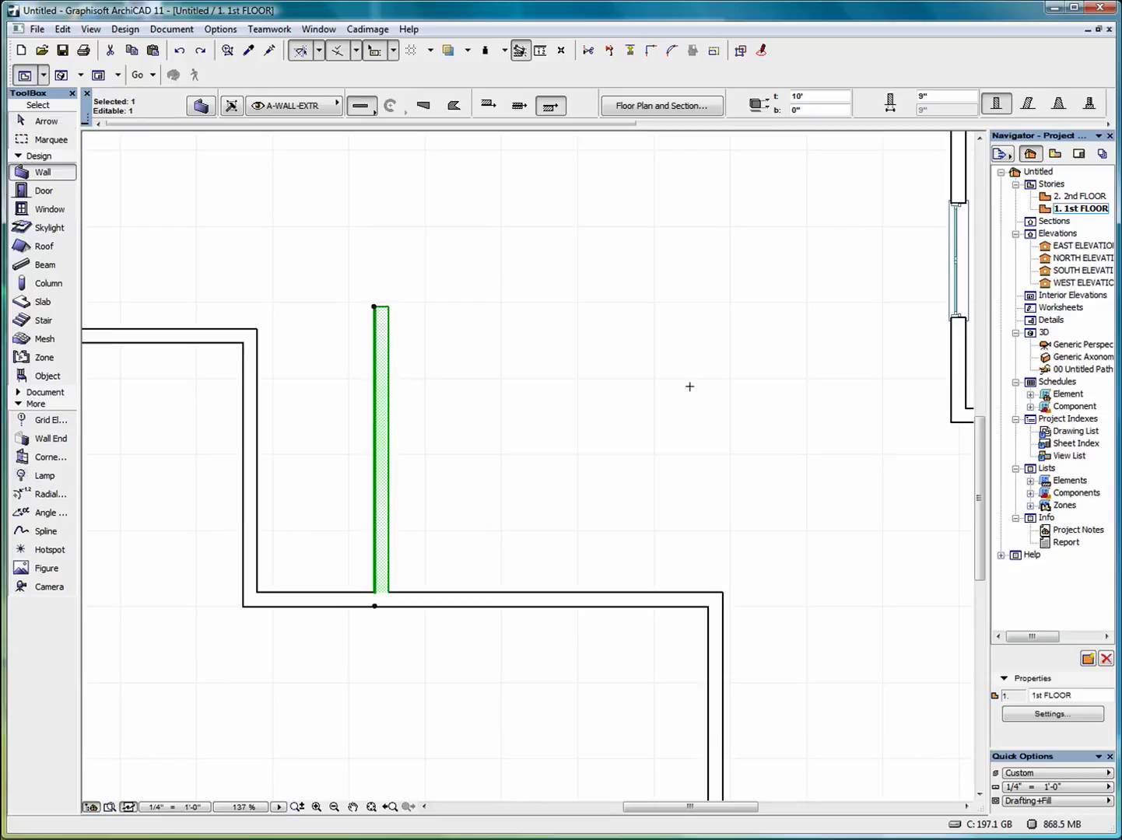
key(Escape)
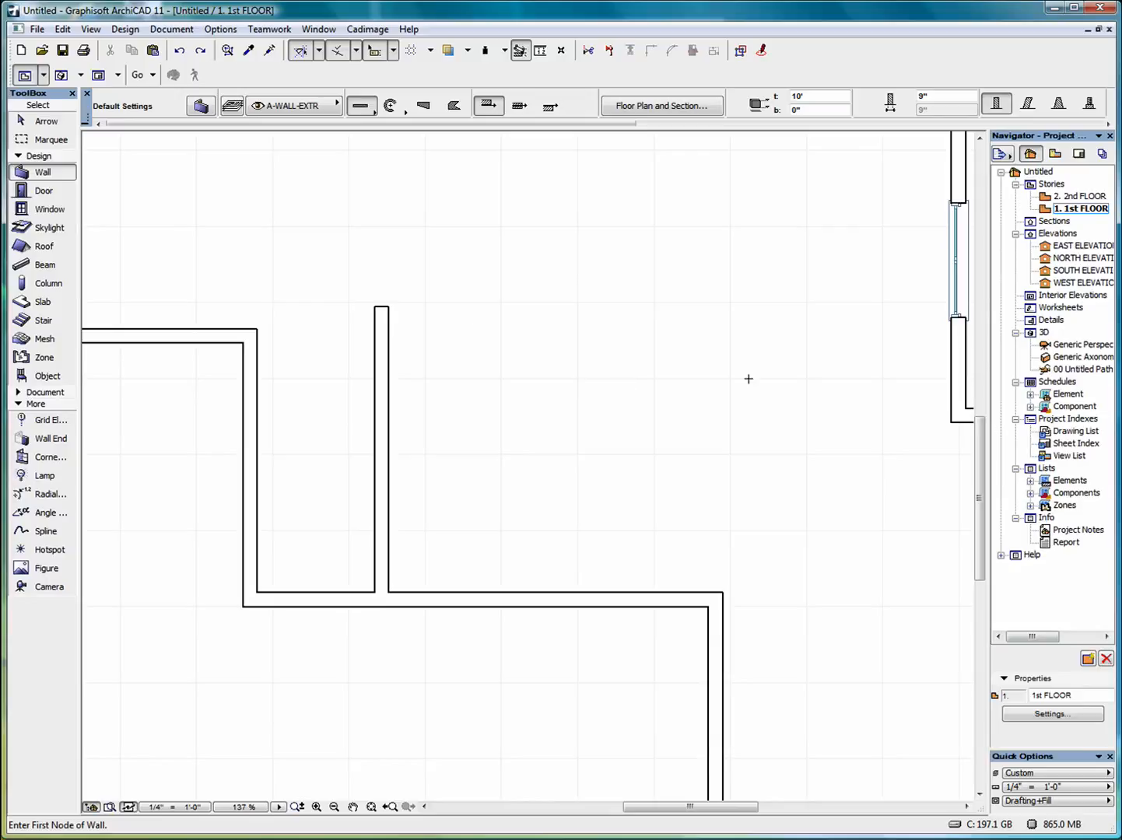
Draw a horizontal wall leftward from the open room area, ending on the right face of the interior wall
click(624, 391)
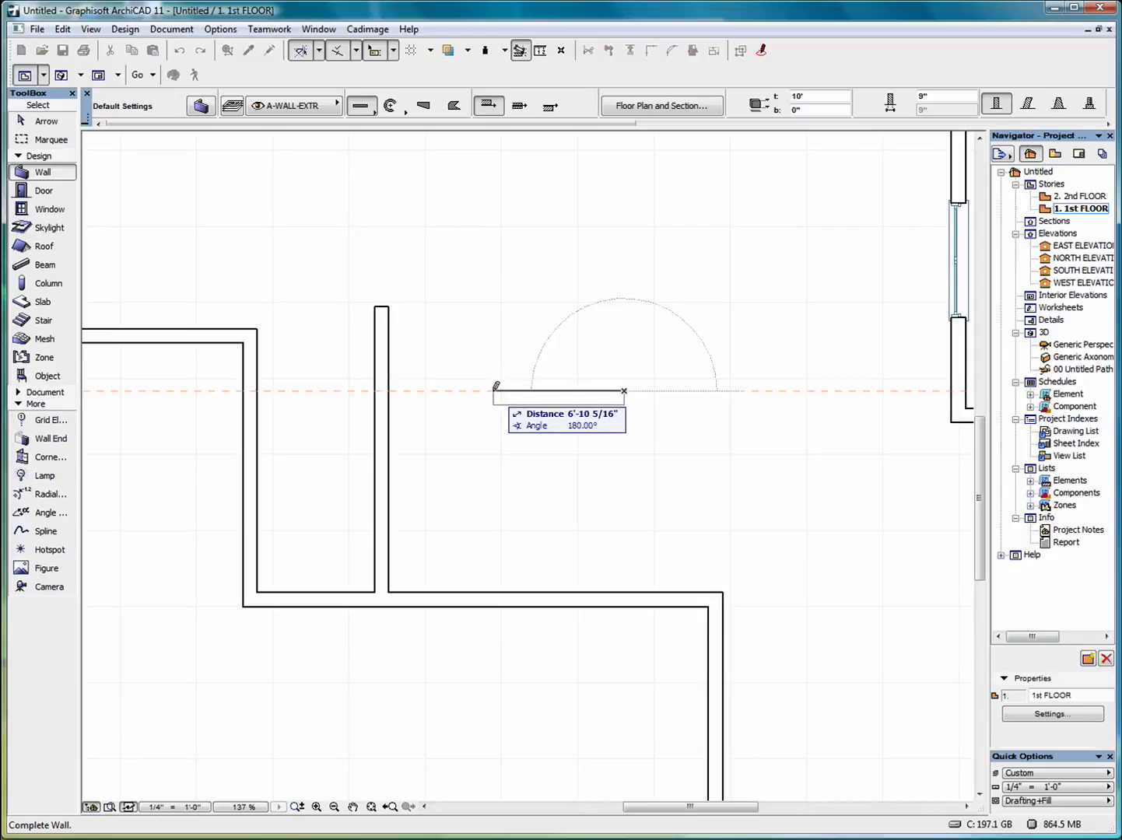
click(391, 386)
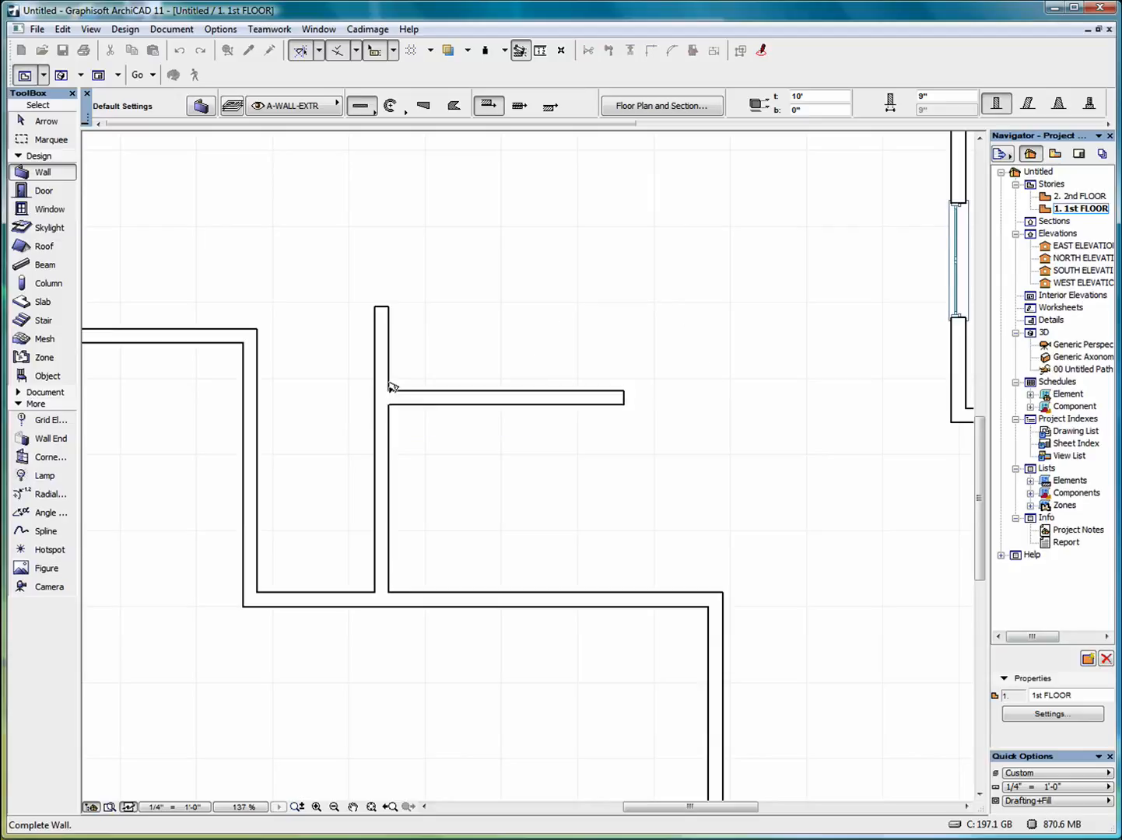
Draw a slanted wall about 10'-7" long to the interior wall's upper-left corner, undo both test walls, and fit the floor plan in view
click(571, 256)
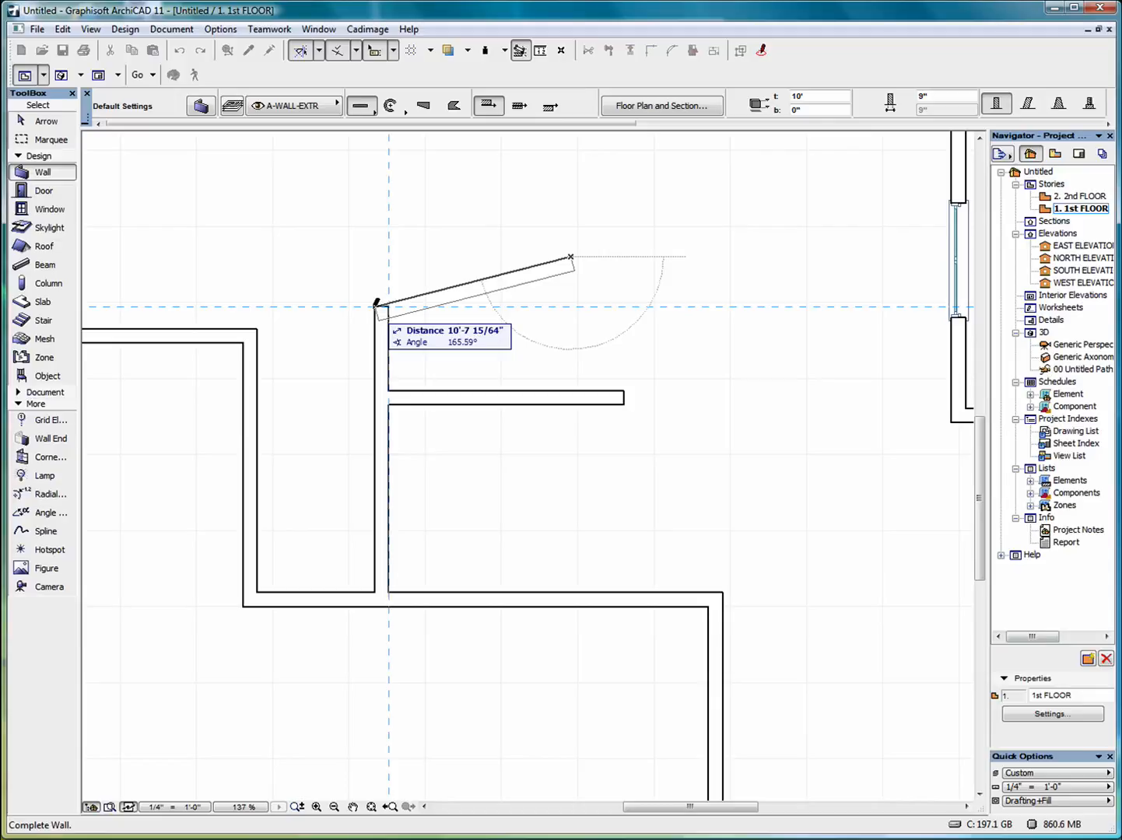
click(571, 257)
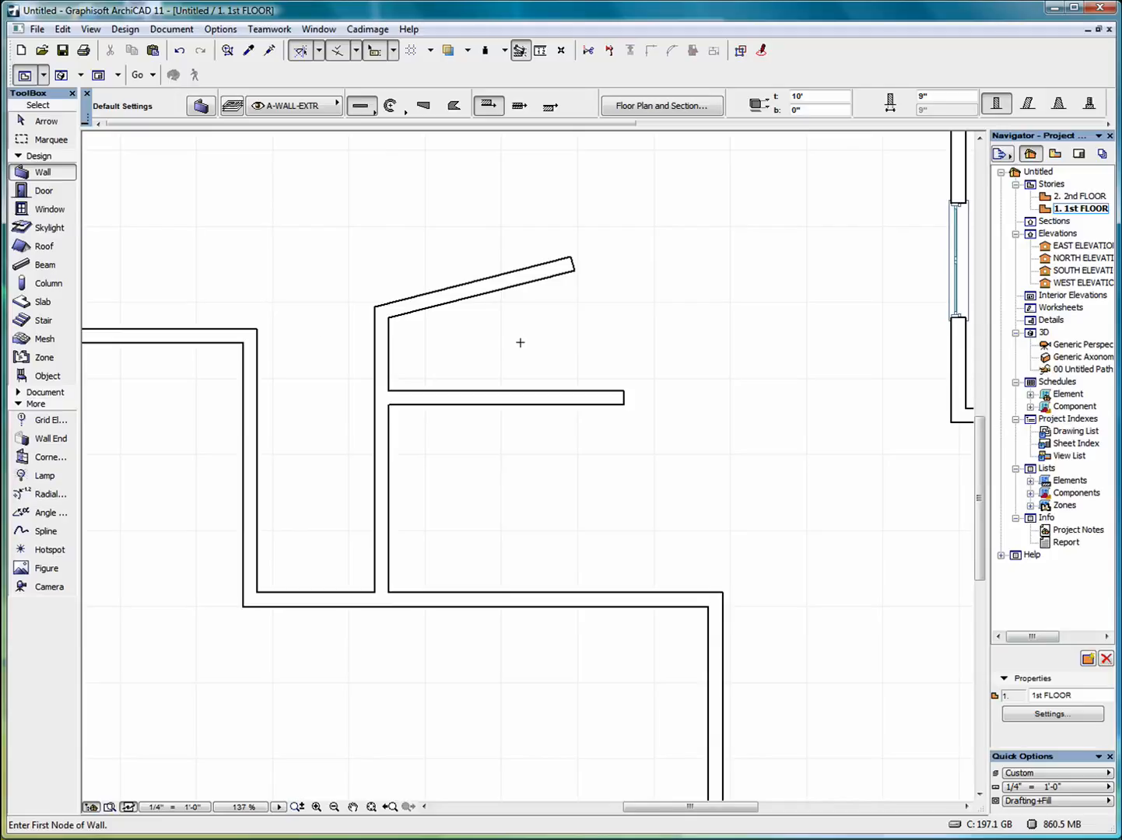
key(ctrl+z)
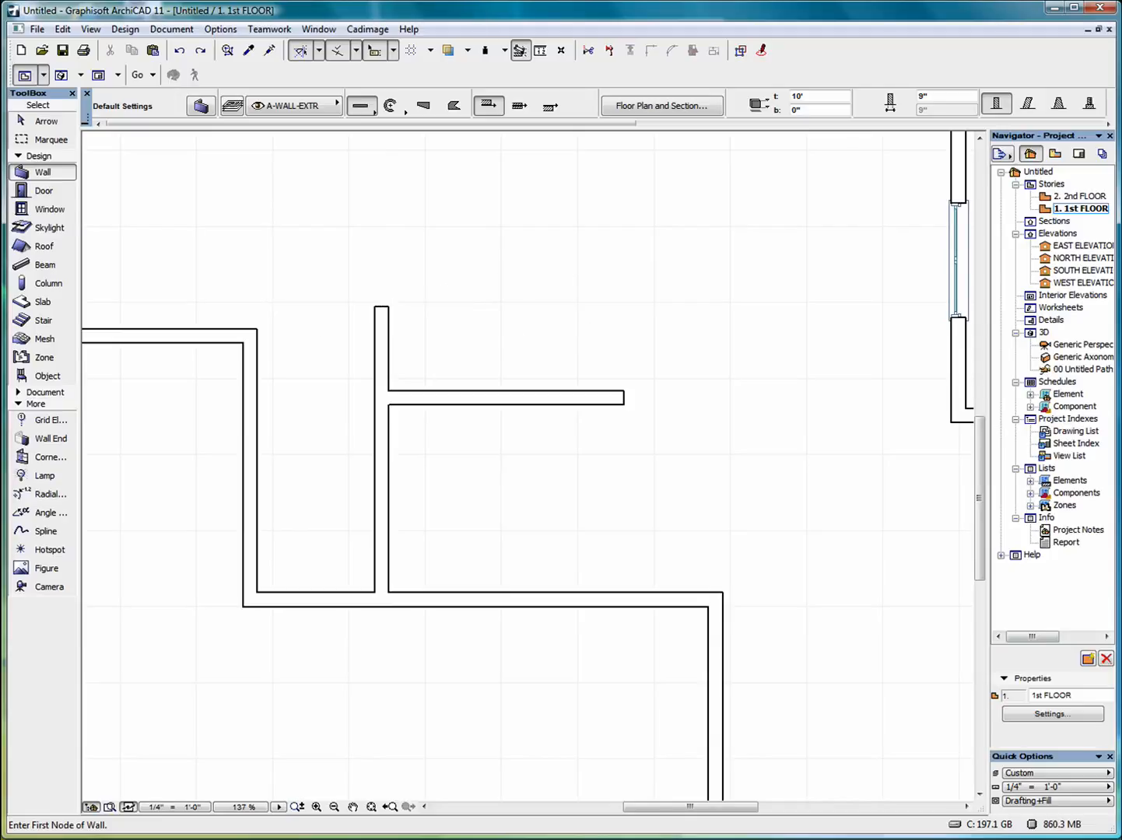
key(ctrl+z)
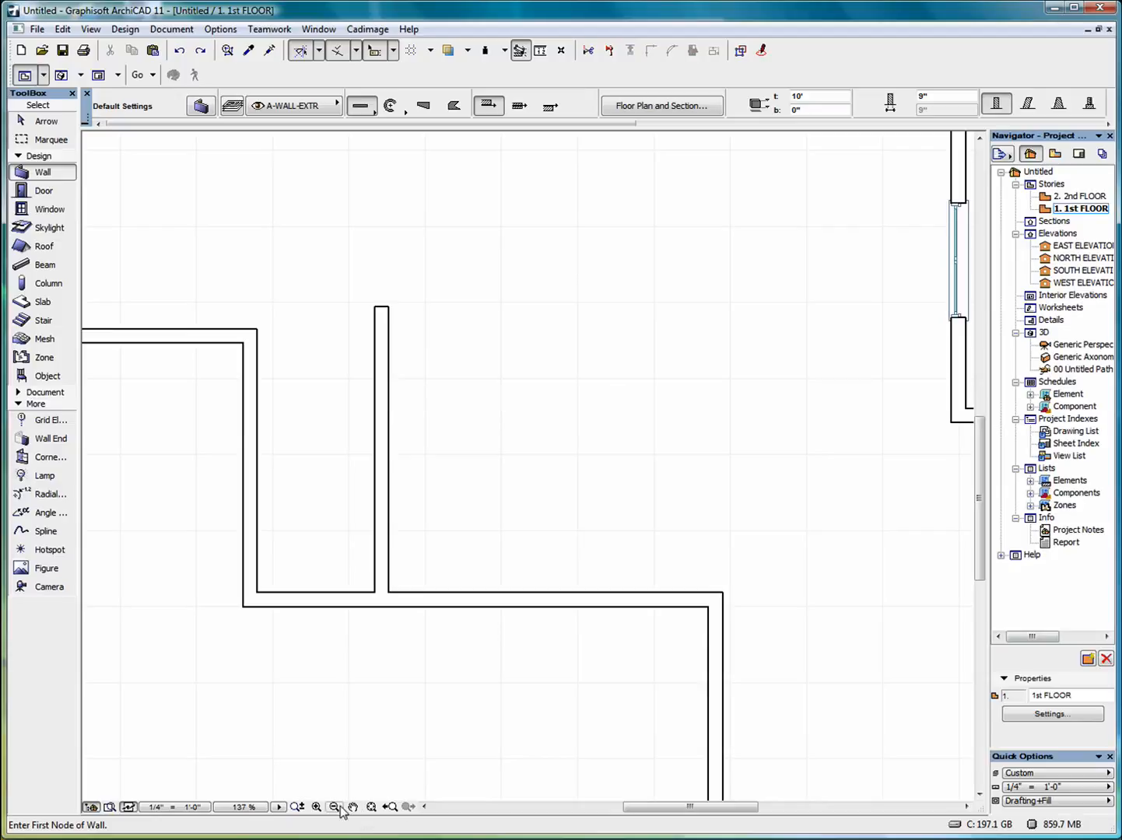
click(371, 807)
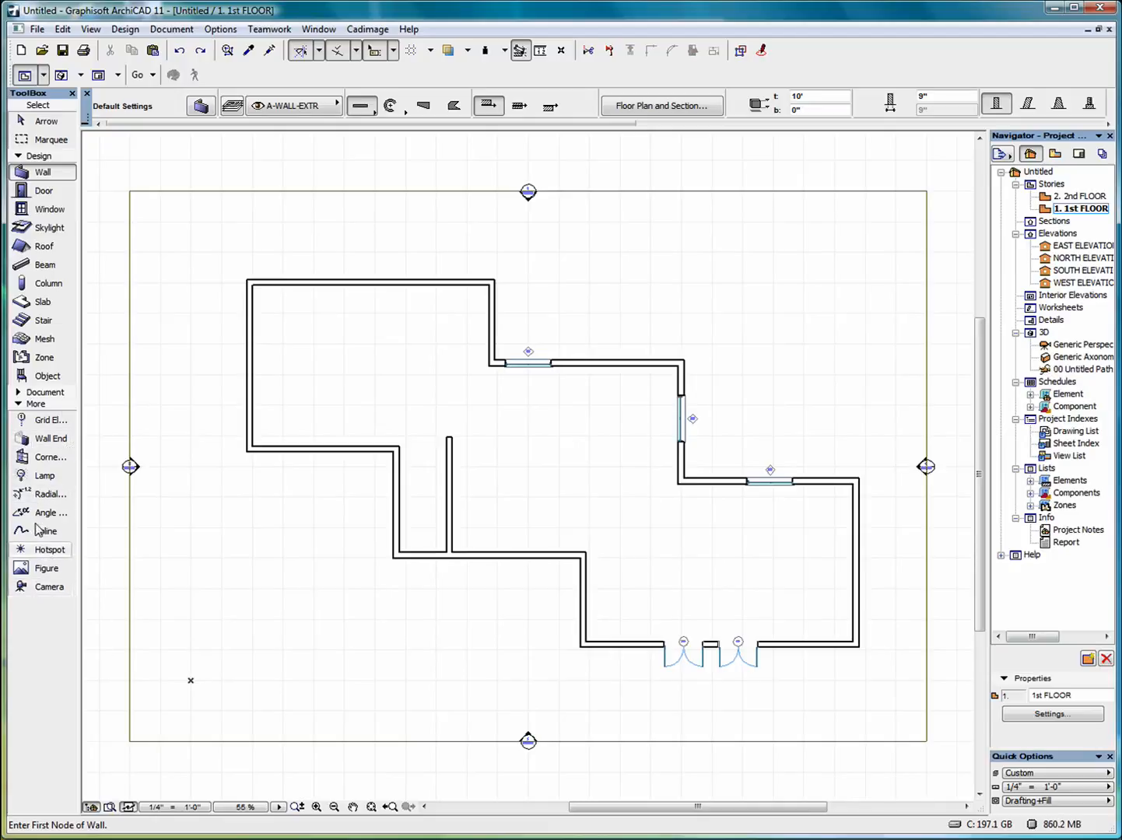
Draw a horizontal section line across the whole floor plan, facing up with a limited depth, and undo it
click(41, 393)
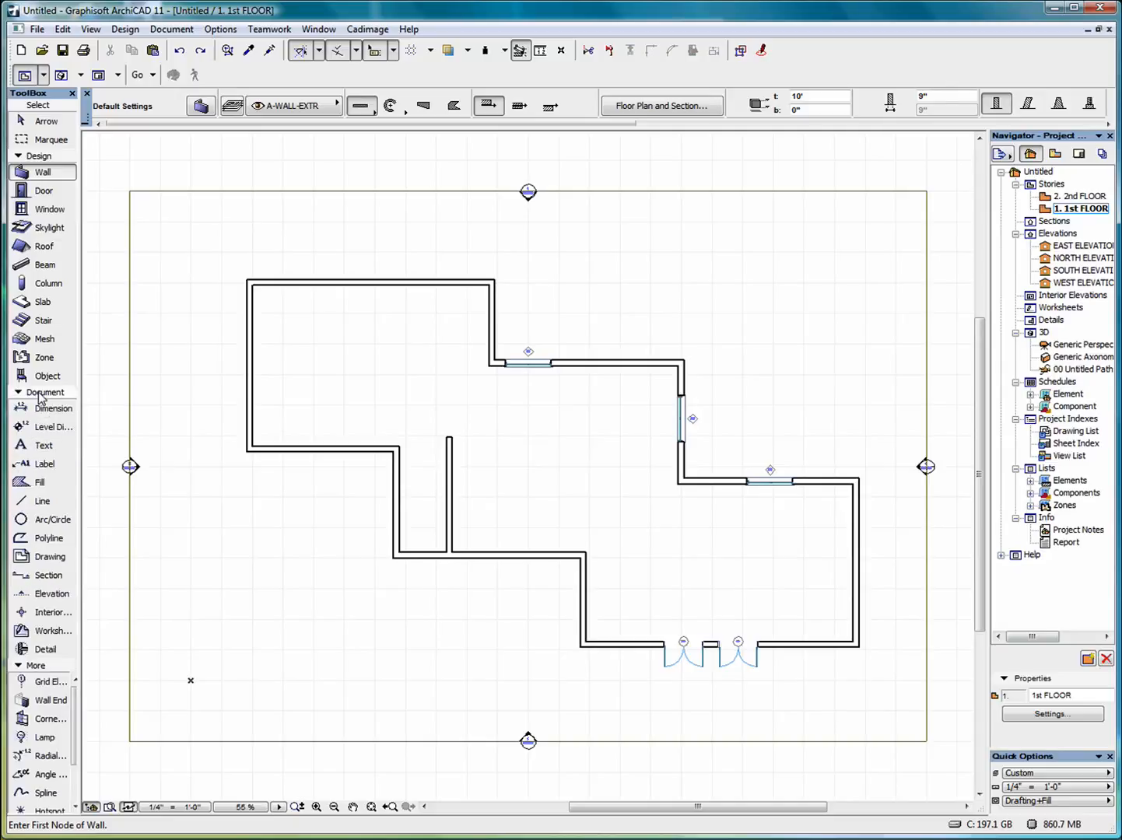
click(47, 576)
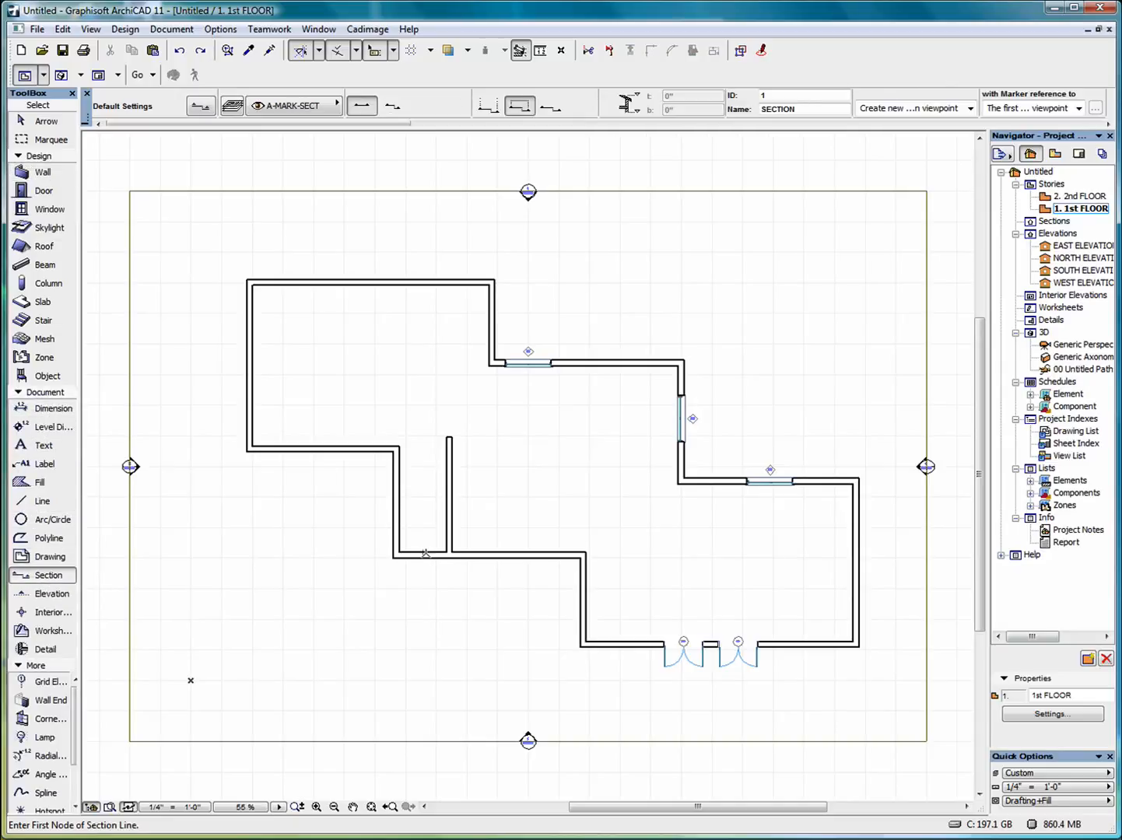
click(190, 488)
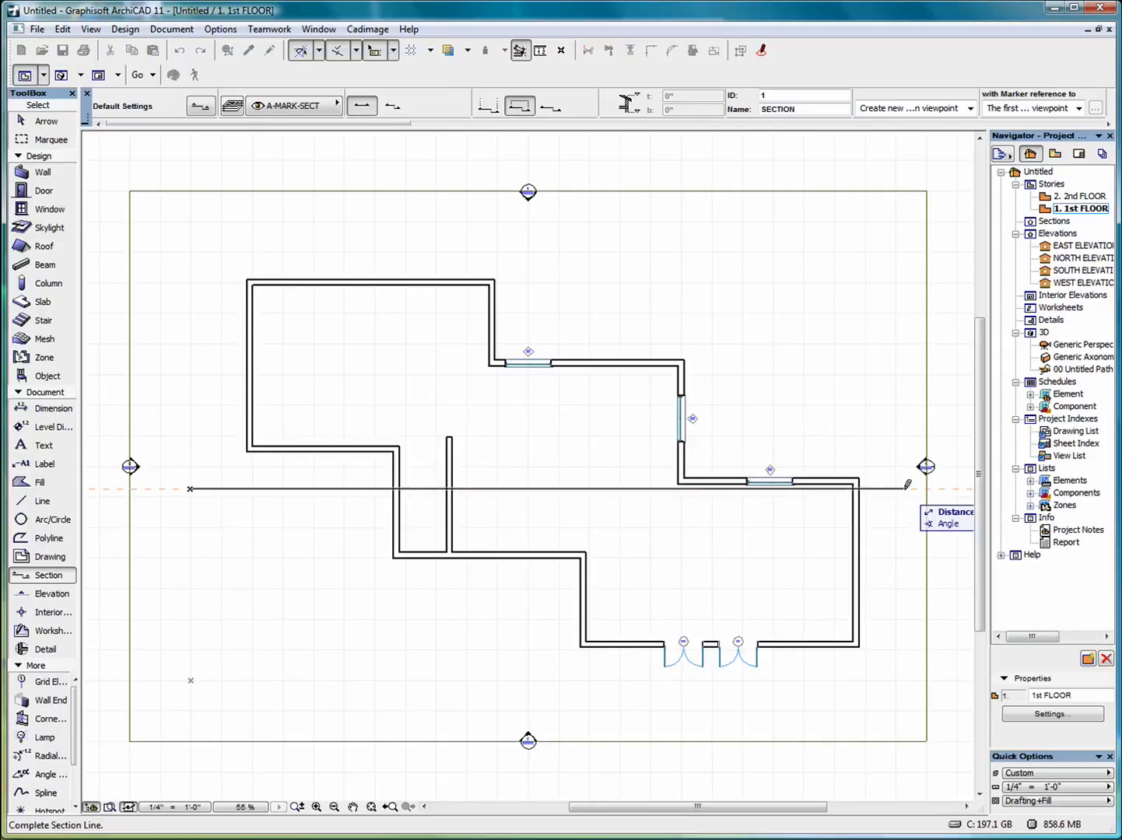
click(905, 489)
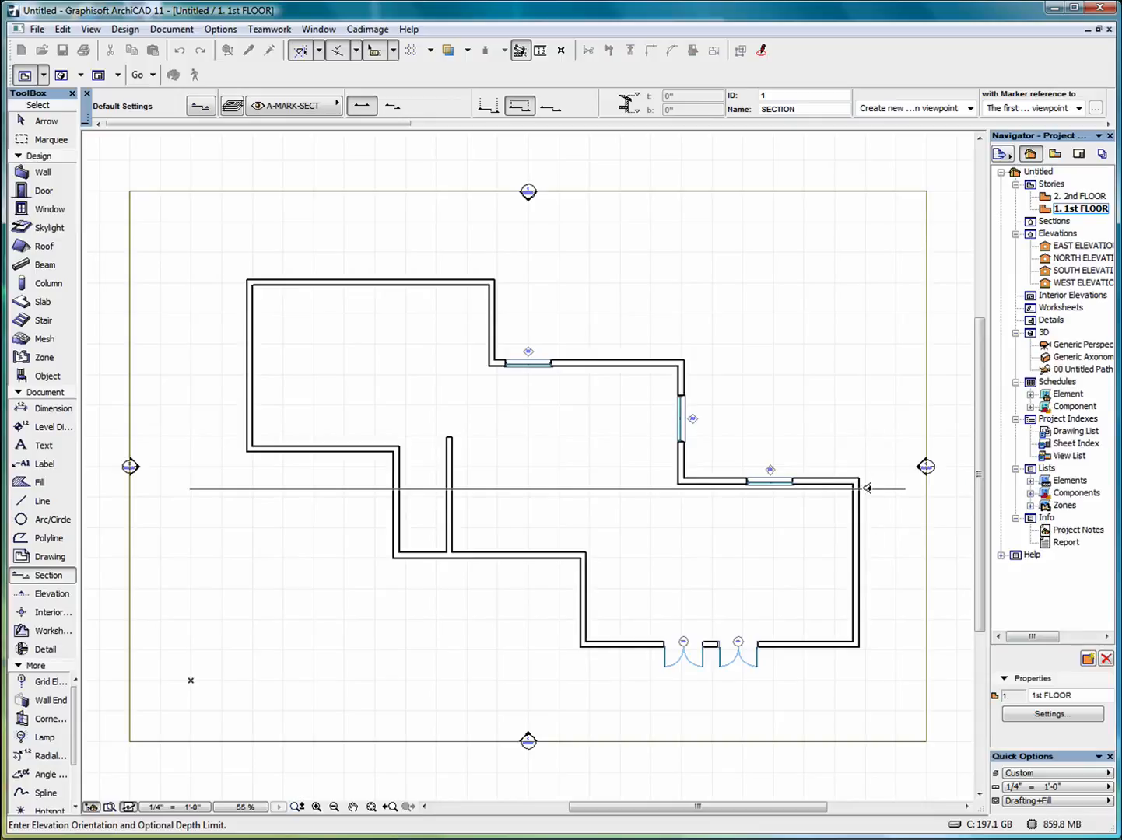
click(877, 430)
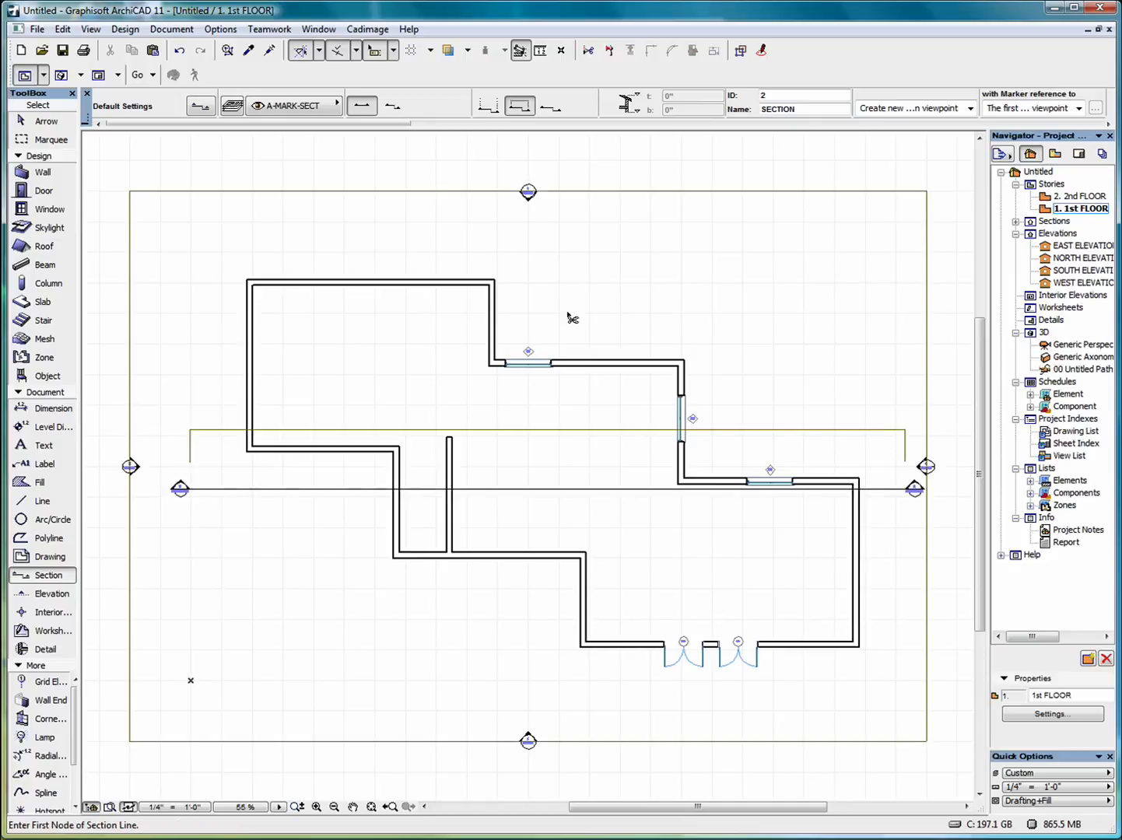
key(ctrl+z)
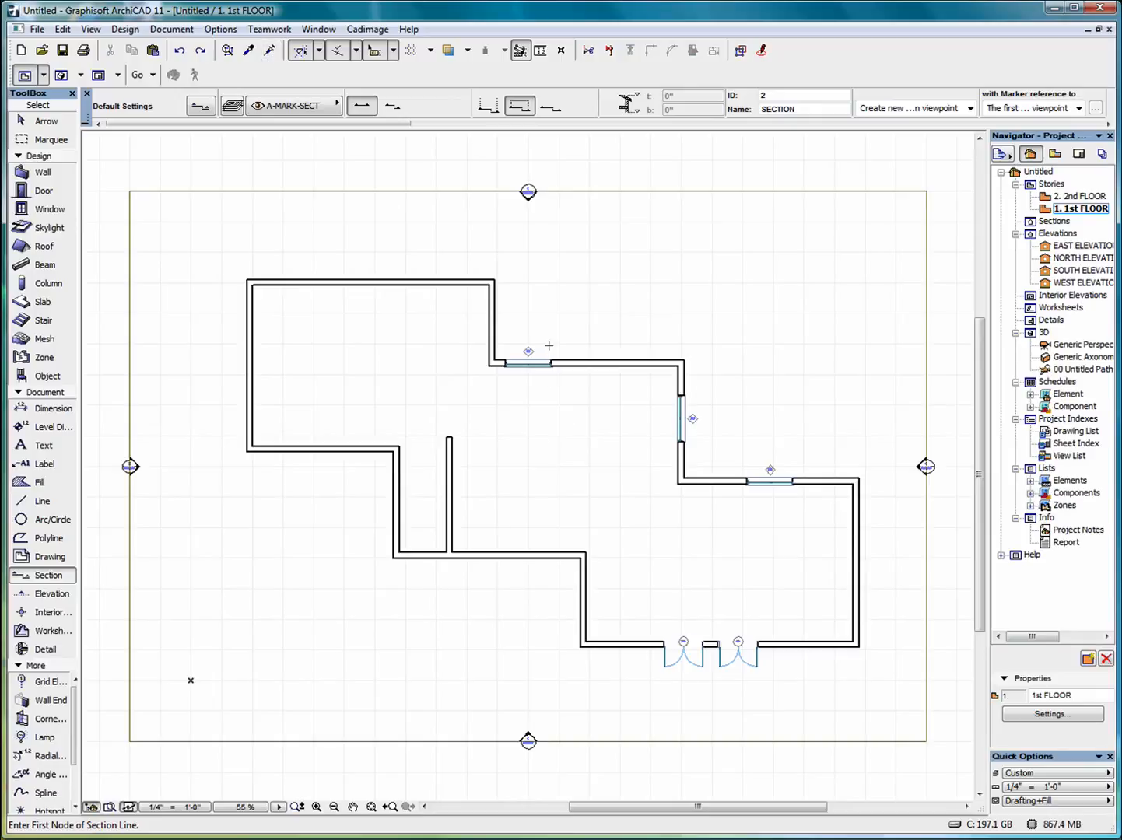
Set the width of window 05, on the wall beside the upper inside corner, to 3'
scroll(549, 345, up, 4)
scroll(548, 345, up, 4)
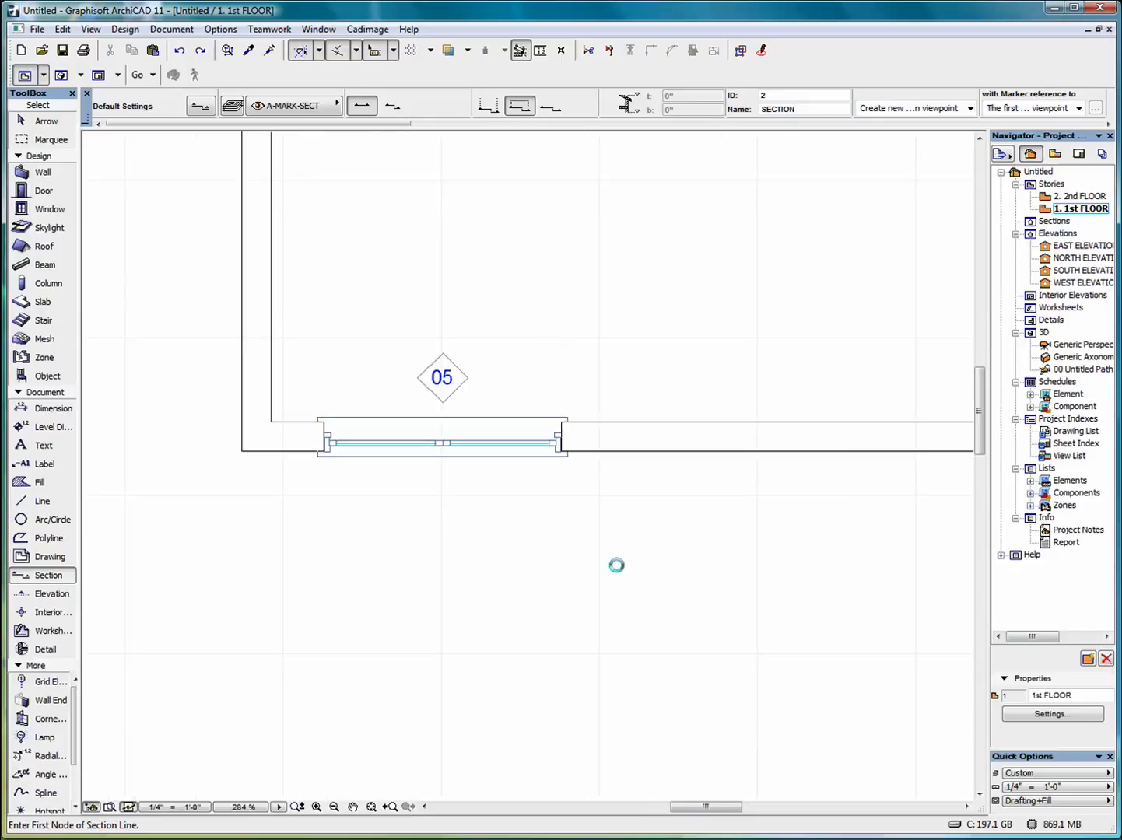
click(47, 122)
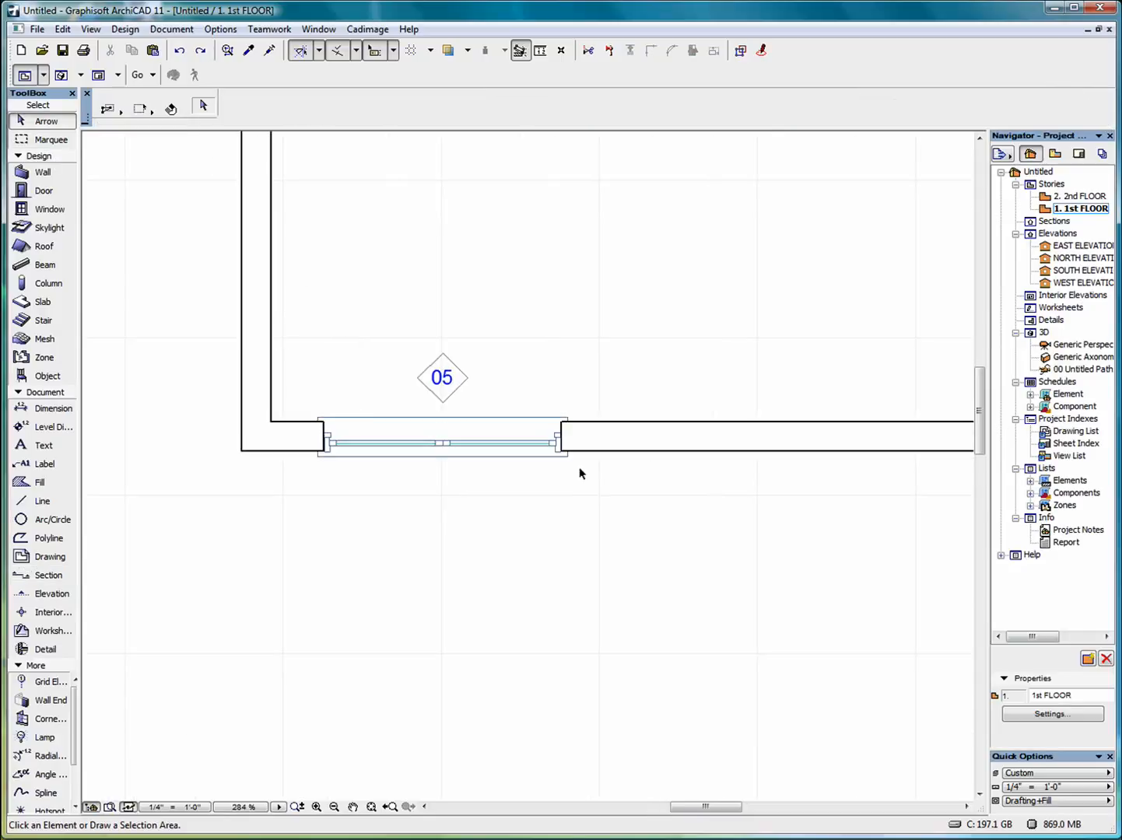
click(448, 447)
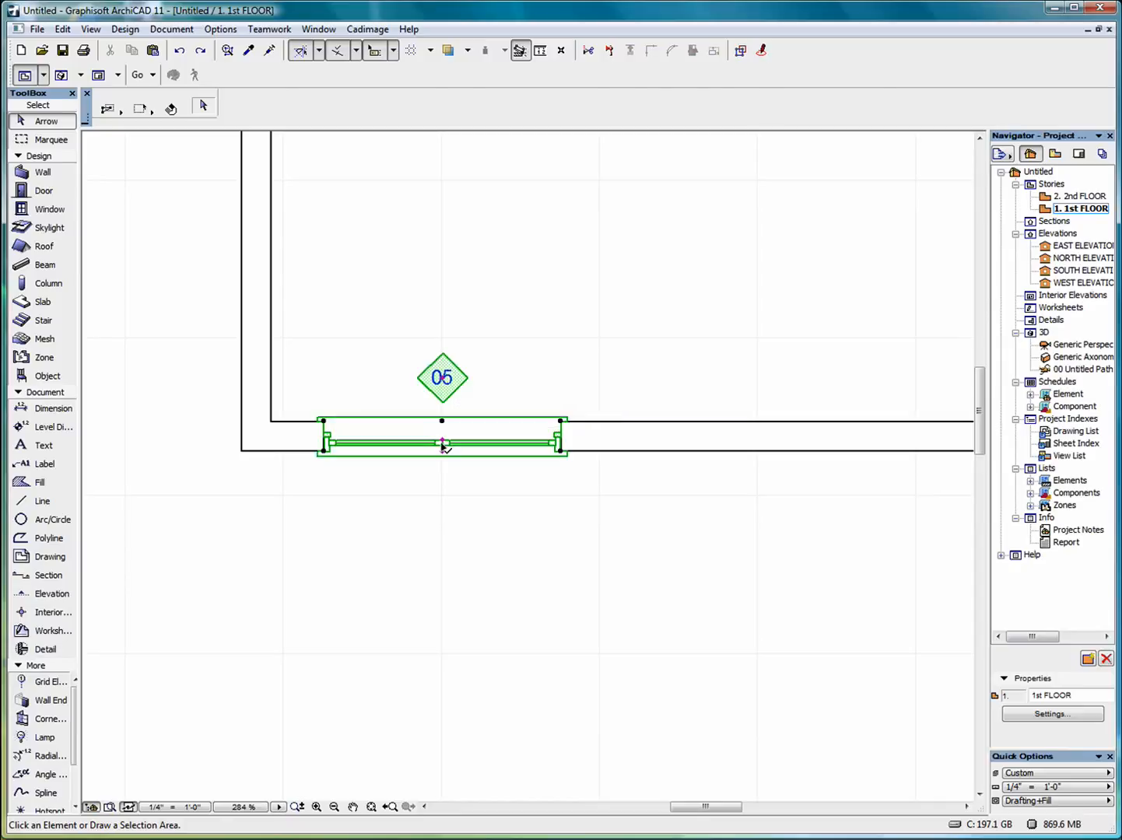
right_click(560, 304)
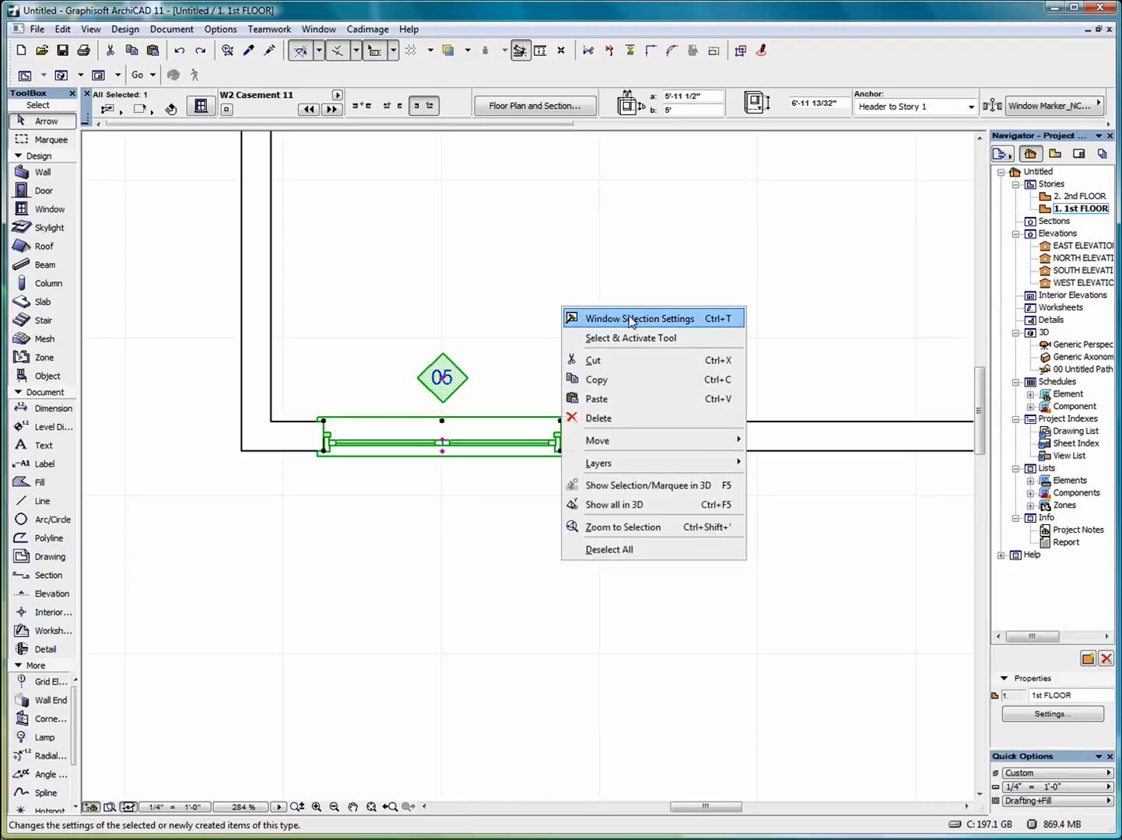
click(629, 319)
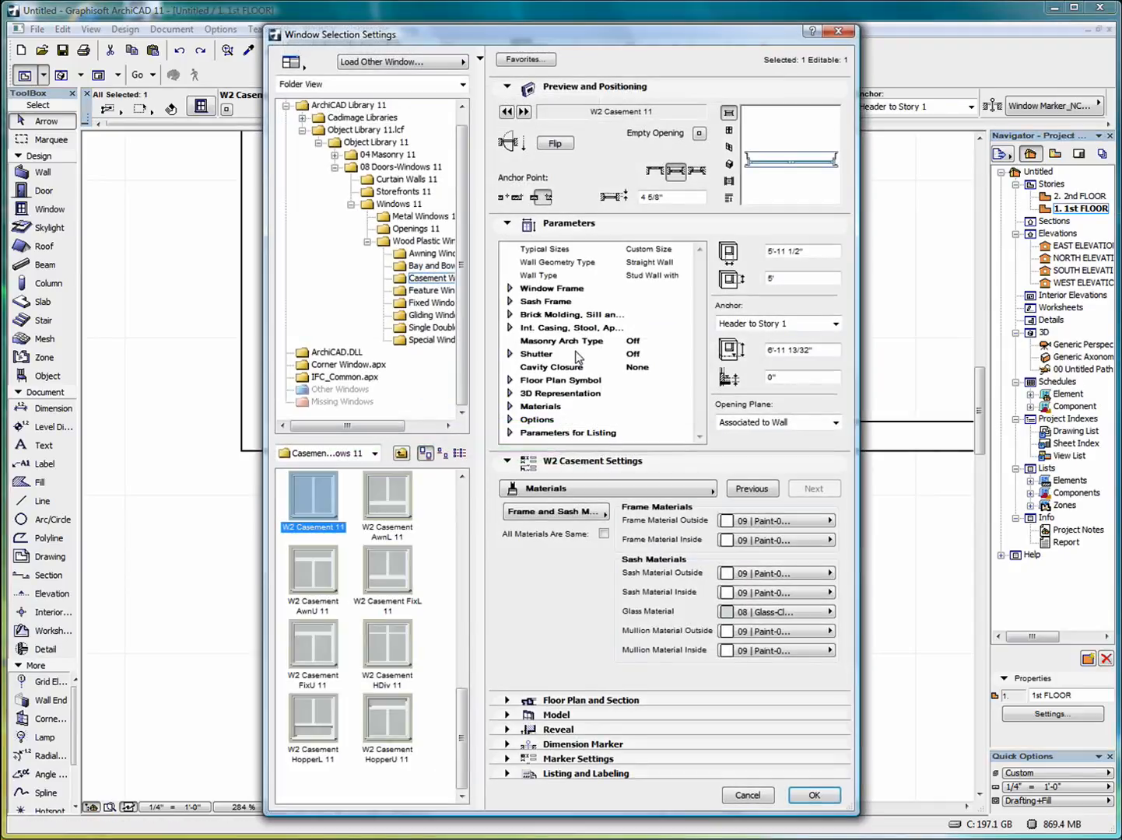
click(807, 250)
drag(807, 249, 762, 251)
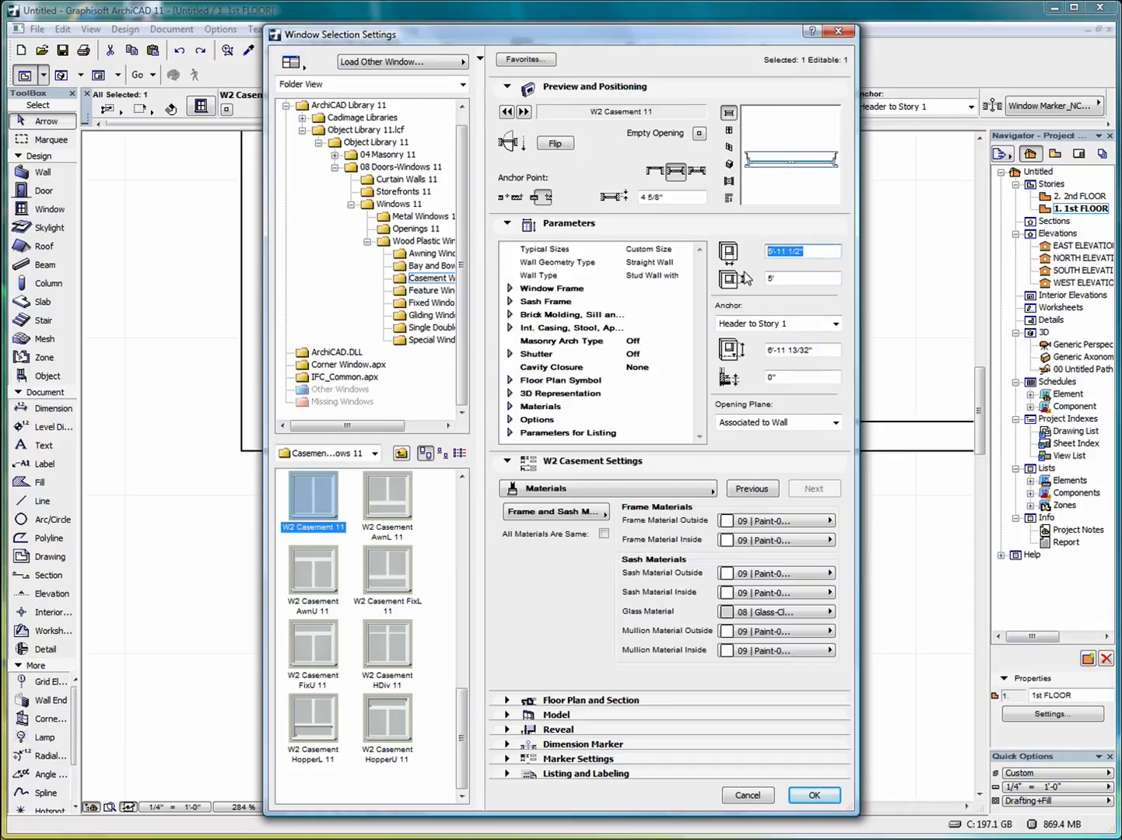
text(3')
click(810, 798)
Pick up the parameters of the 3' window and inject them into the window on the vertical wall to its right
scroll(394, 486, down, 5)
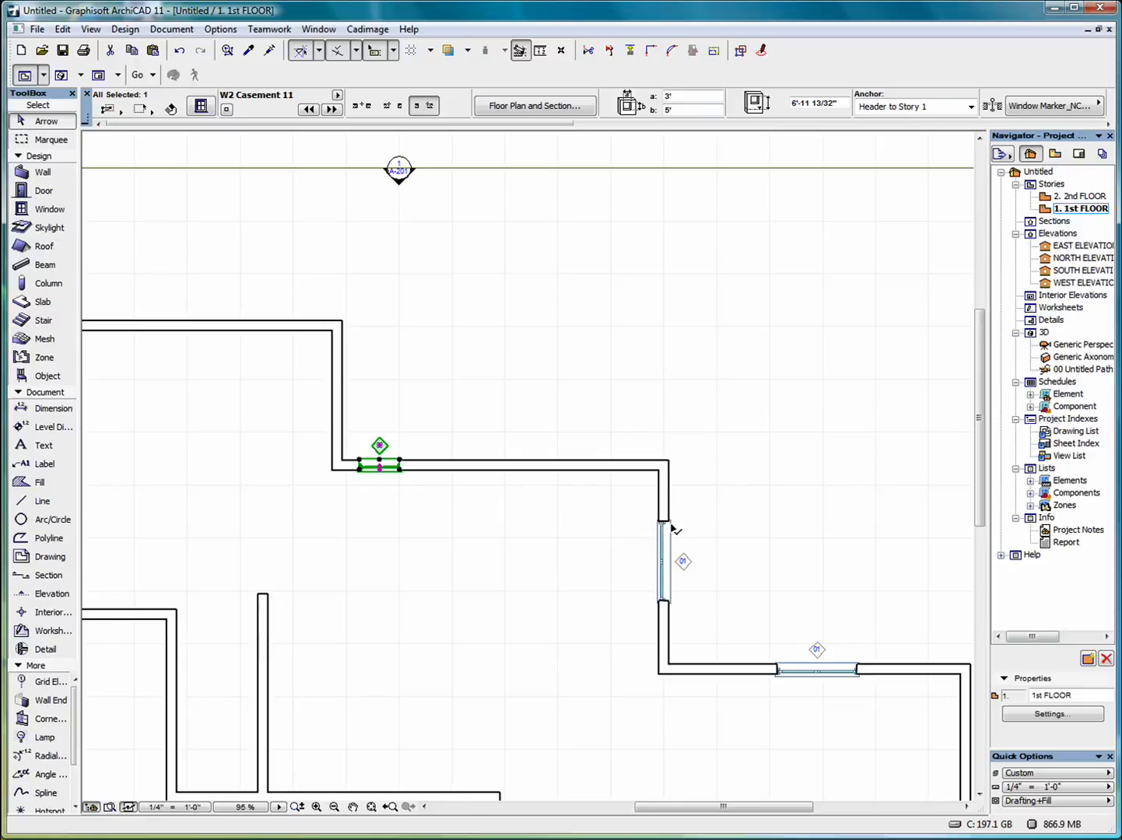
mouse_move(665, 526)
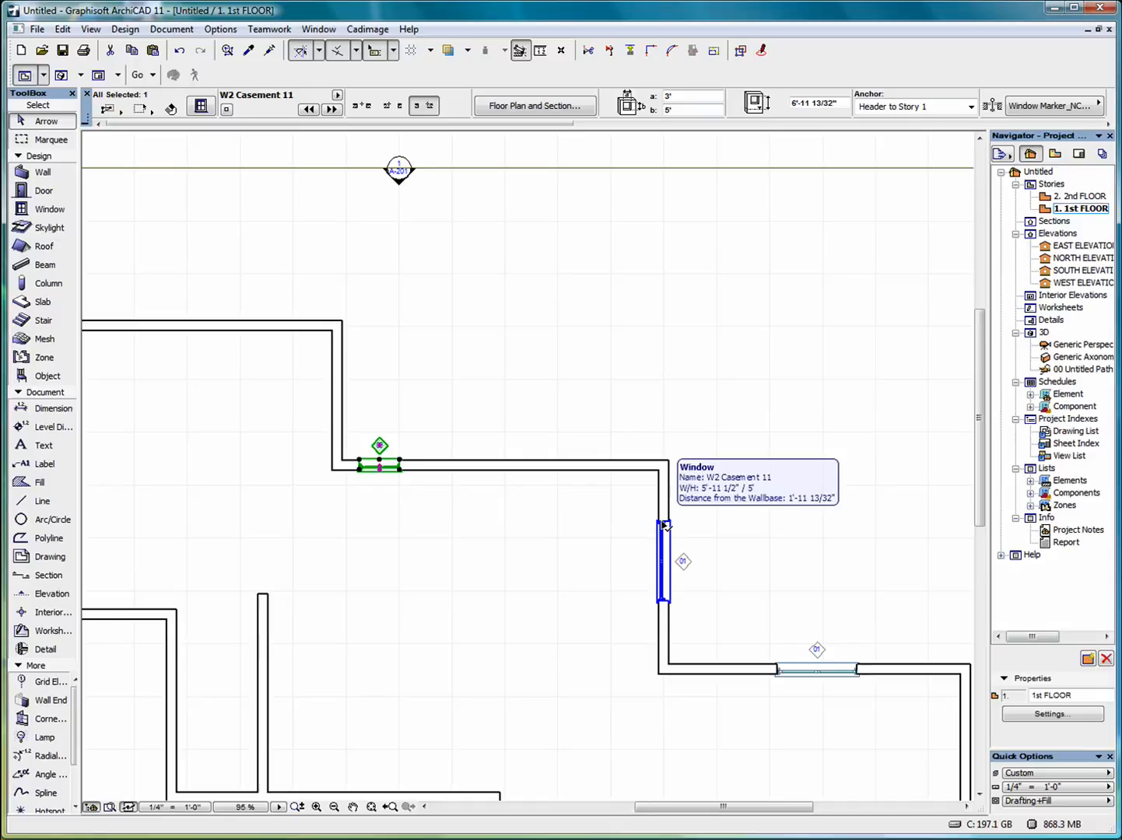
mouse_move(397, 470)
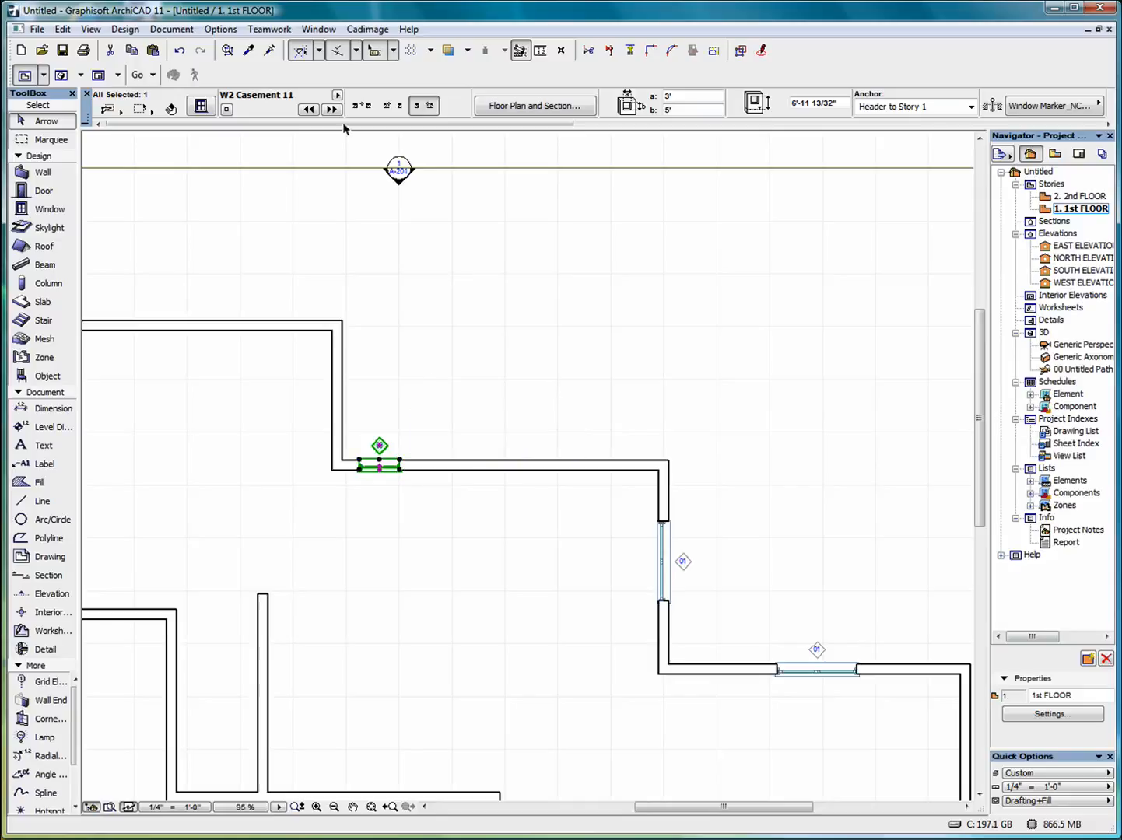
click(249, 54)
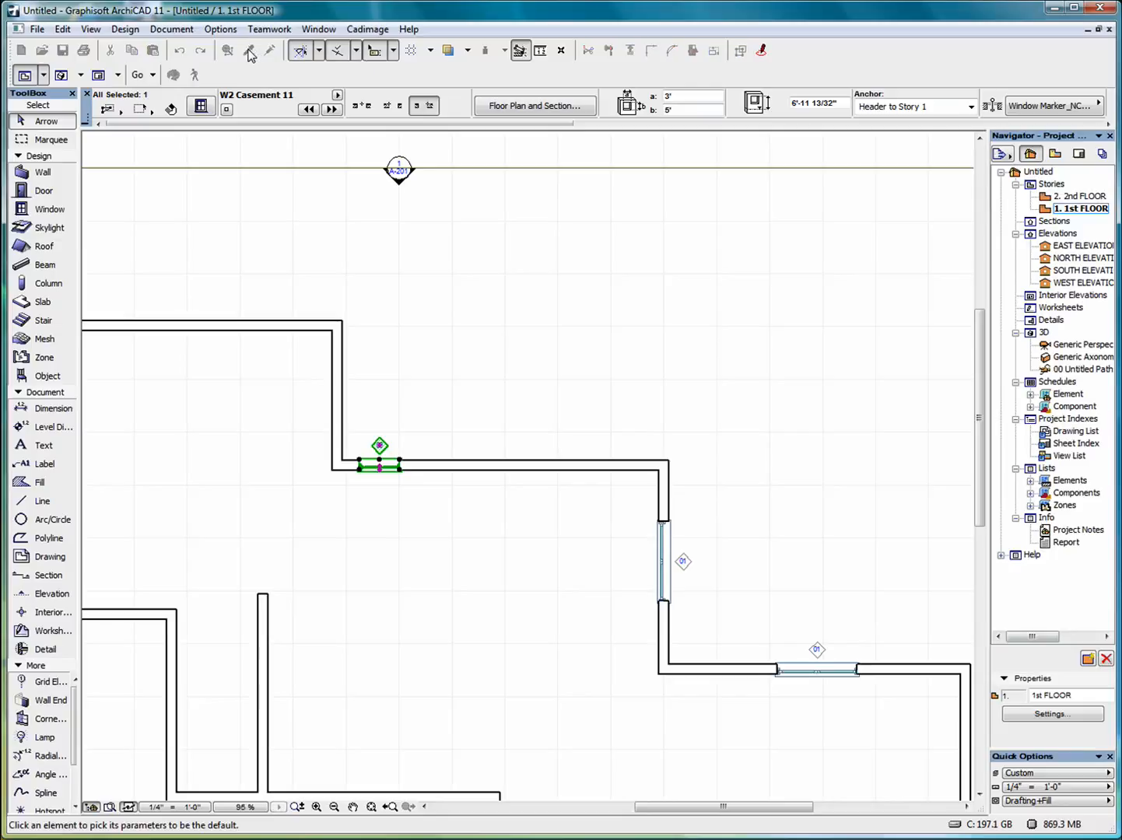
click(401, 457)
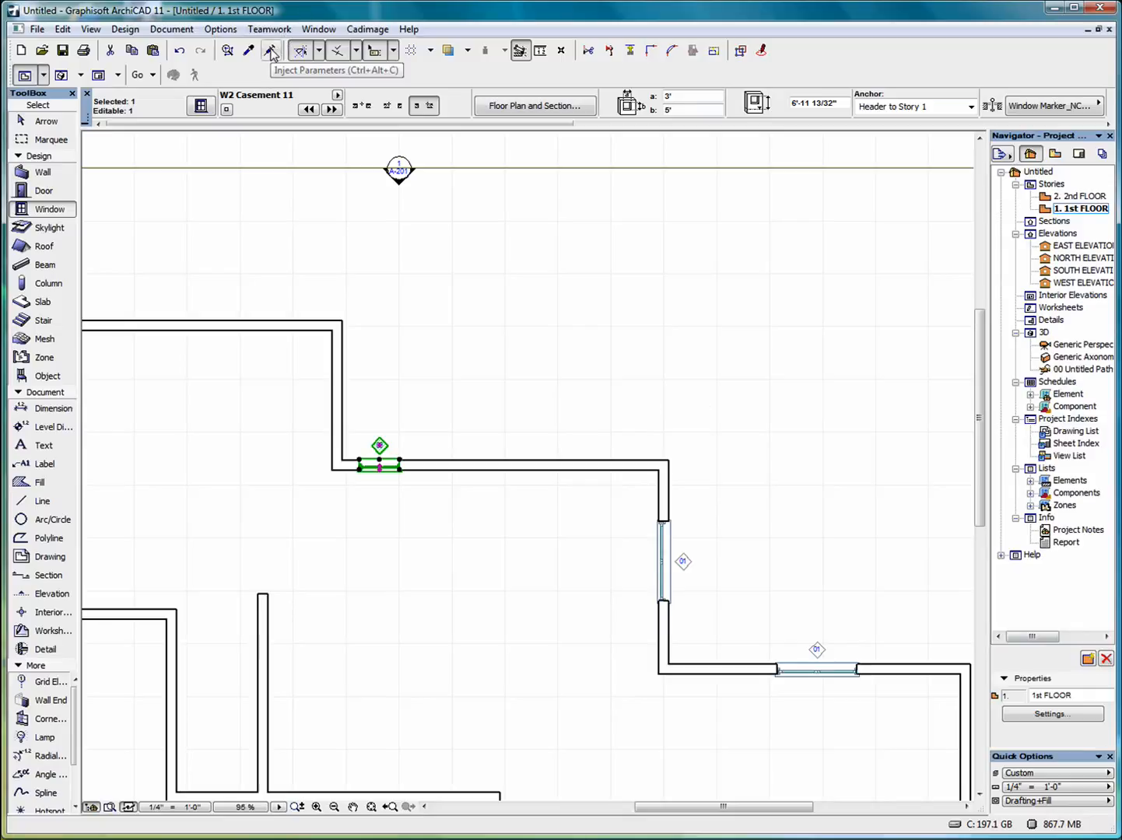
click(272, 52)
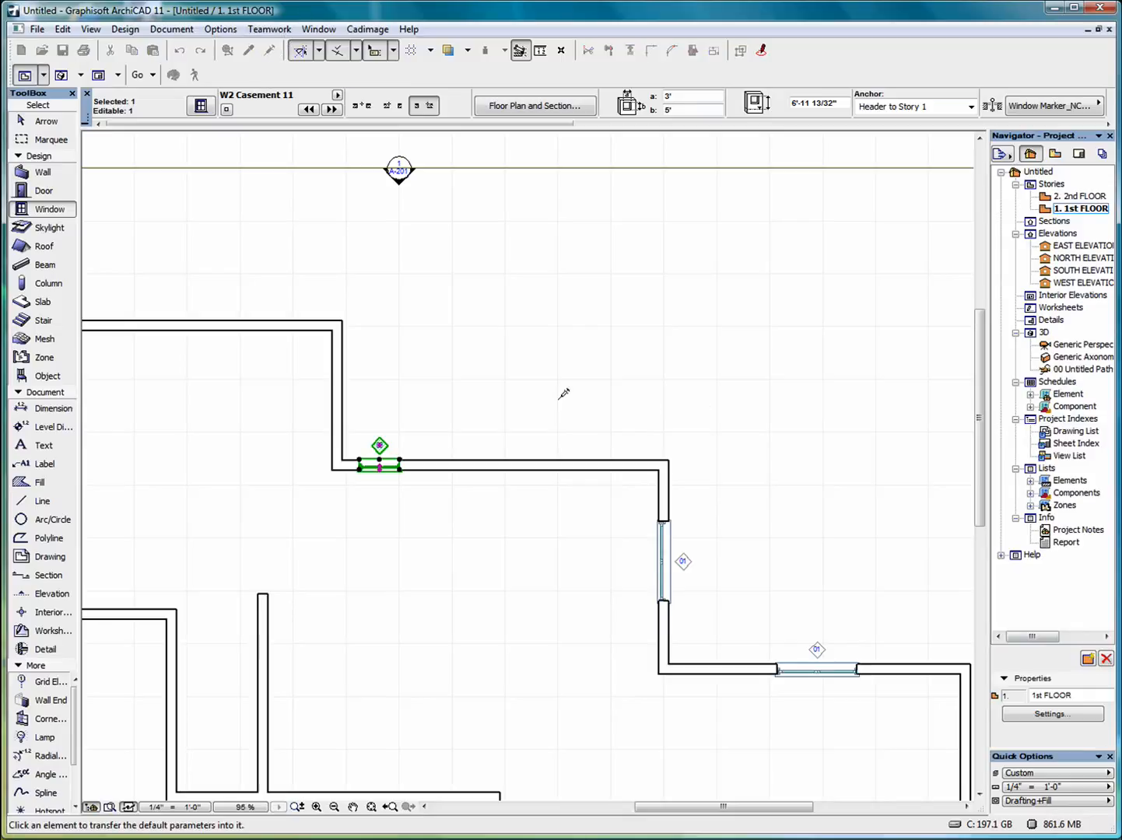
click(667, 554)
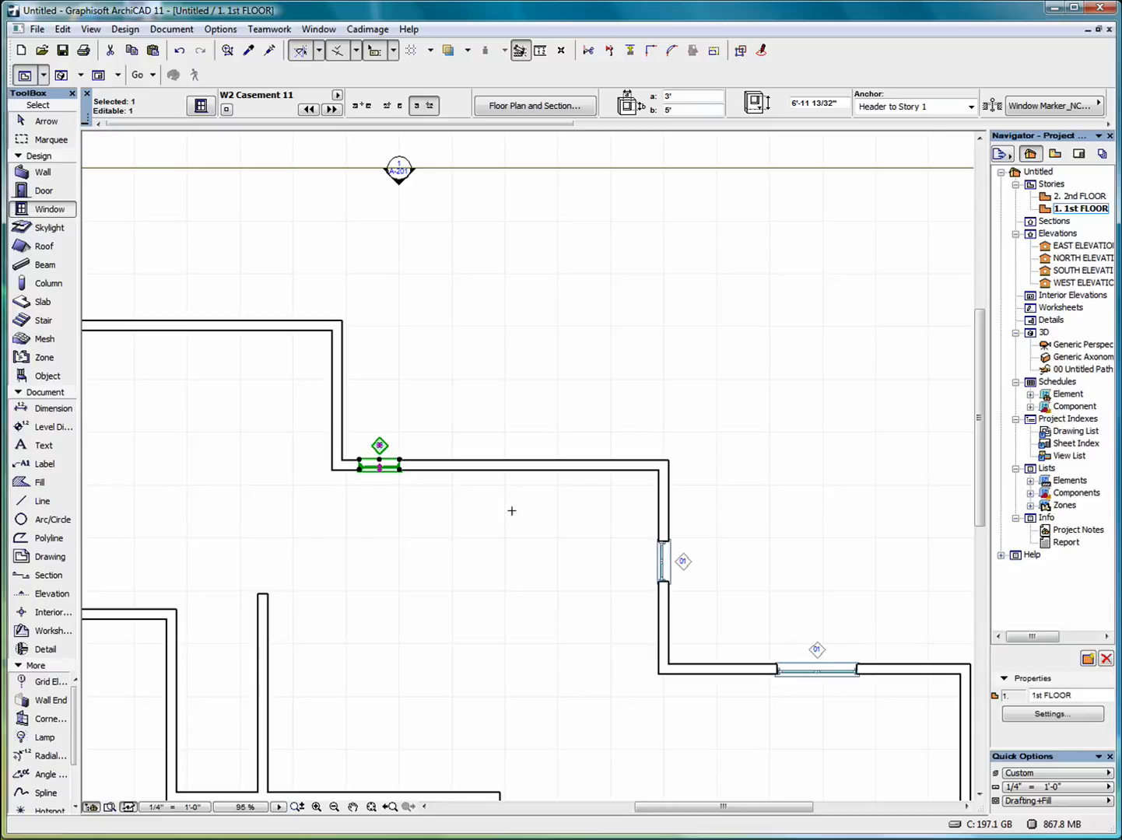
Undo the parameter transfer to the vertical wall's window and clear the window selection
scroll(328, 442, up, 2)
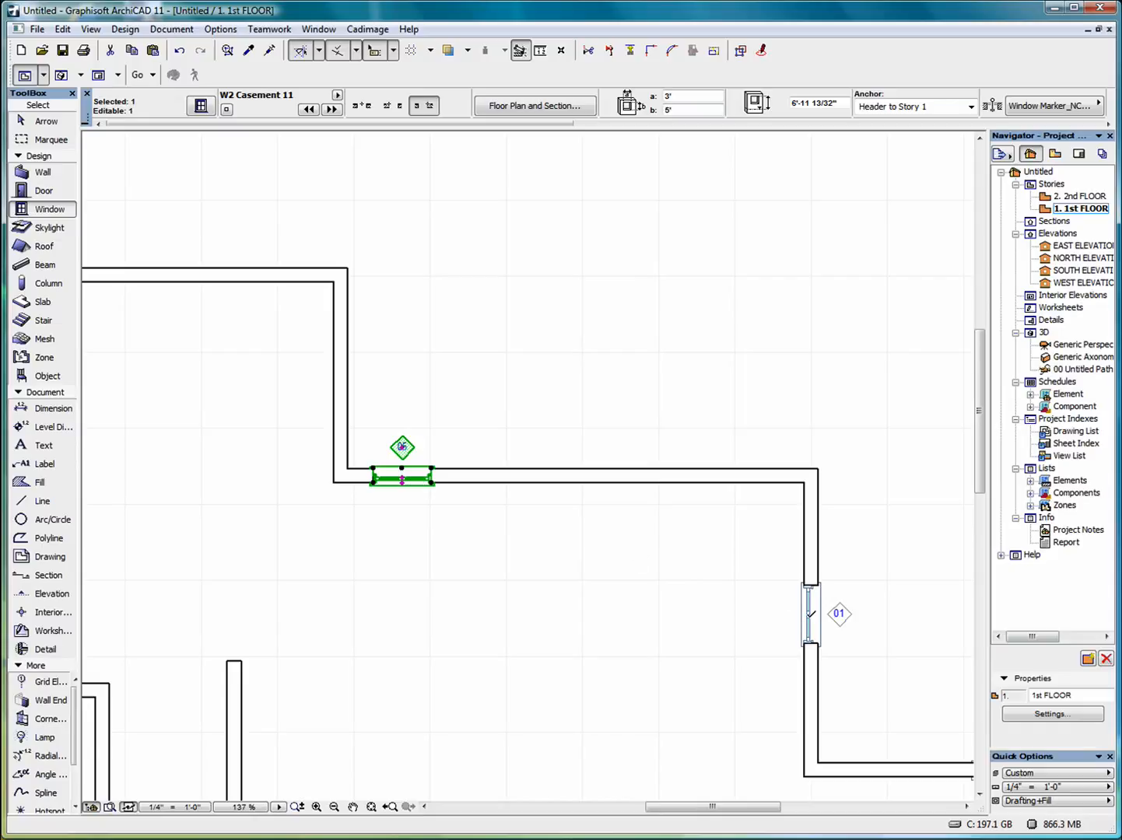
scroll(548, 388, down, 3)
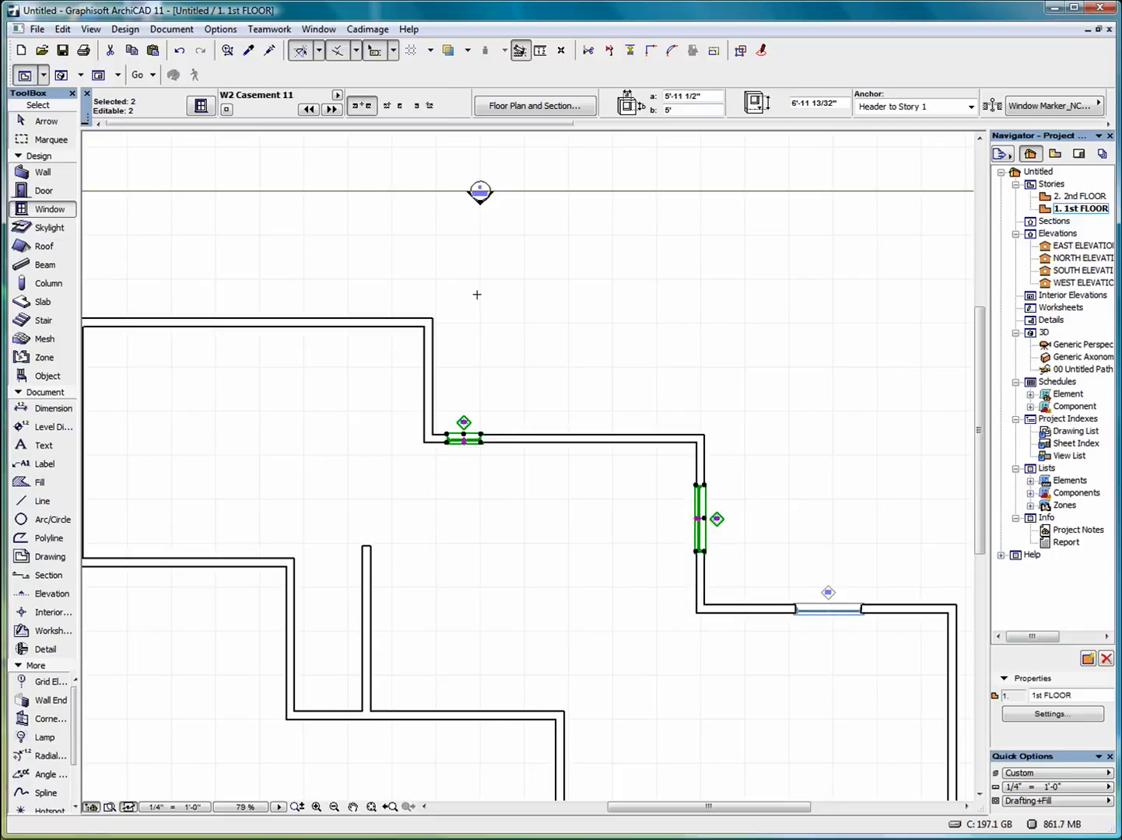
key(Escape)
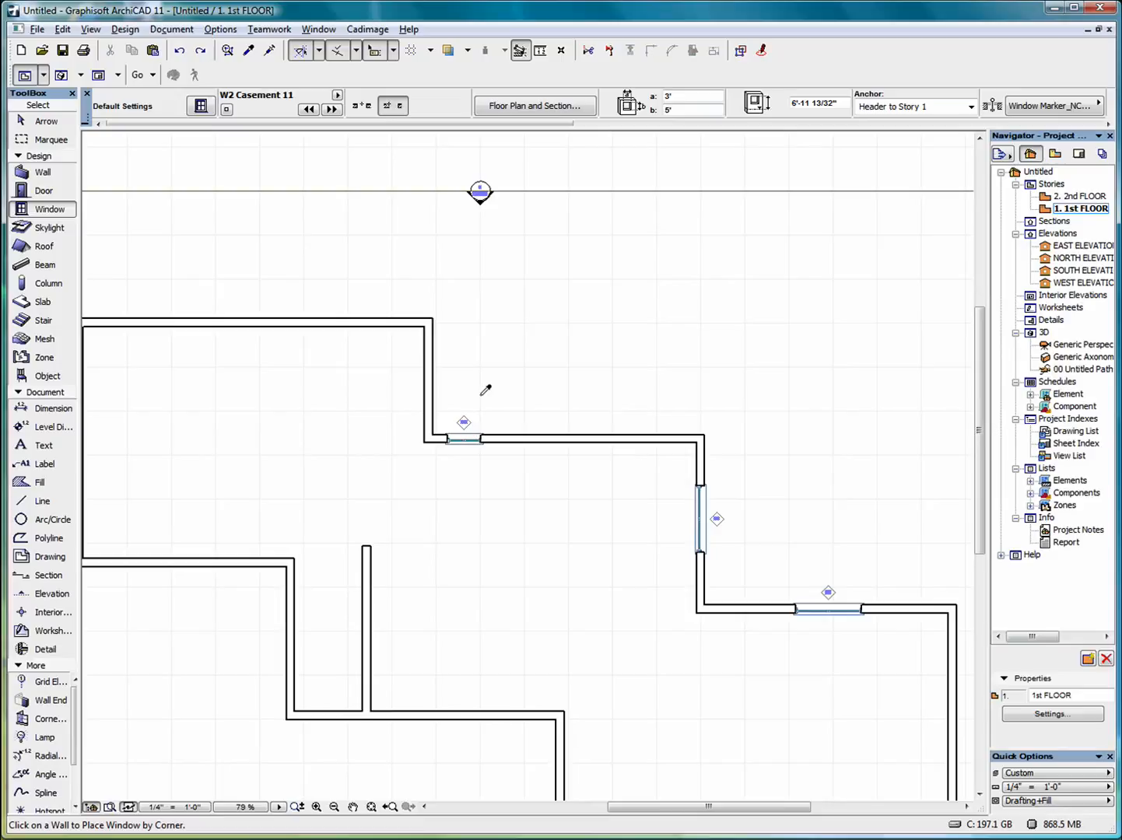
Transfer the 3' casement window's parameters directly to the window on the vertical wall
mouse_move(471, 435)
click(701, 516)
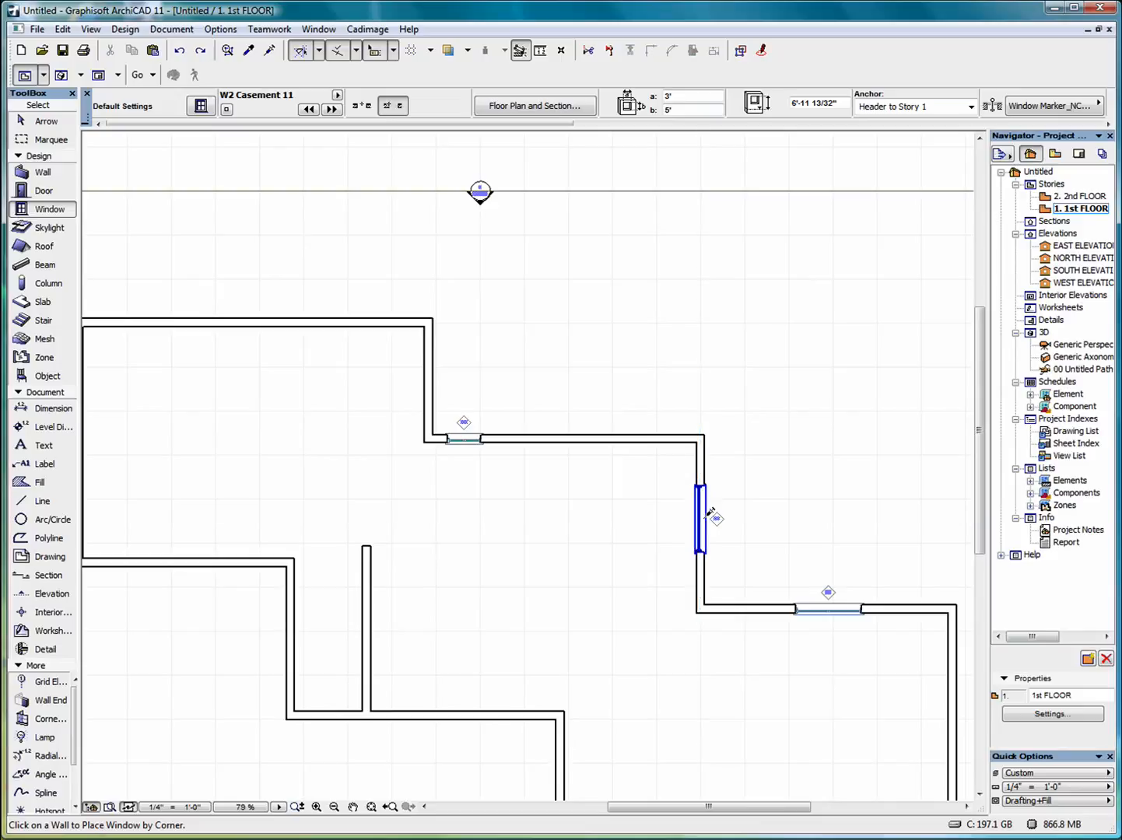
mouse_move(705, 511)
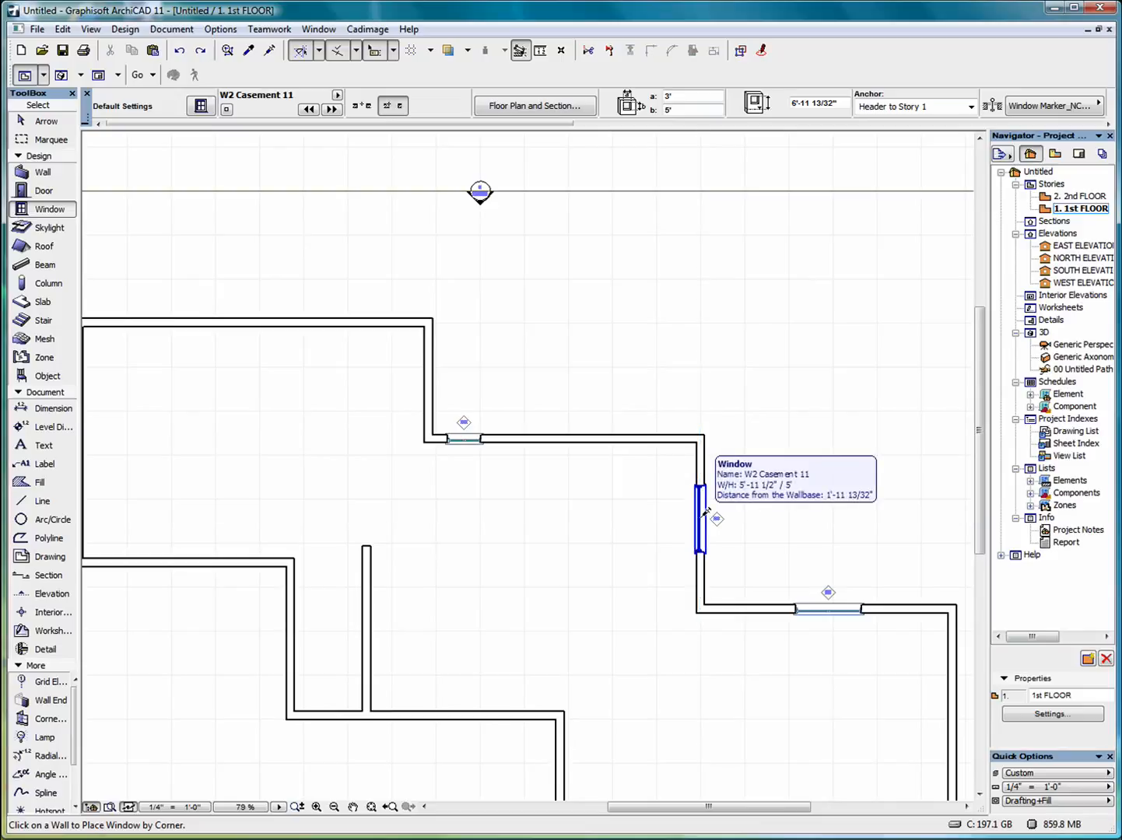
key(Escape)
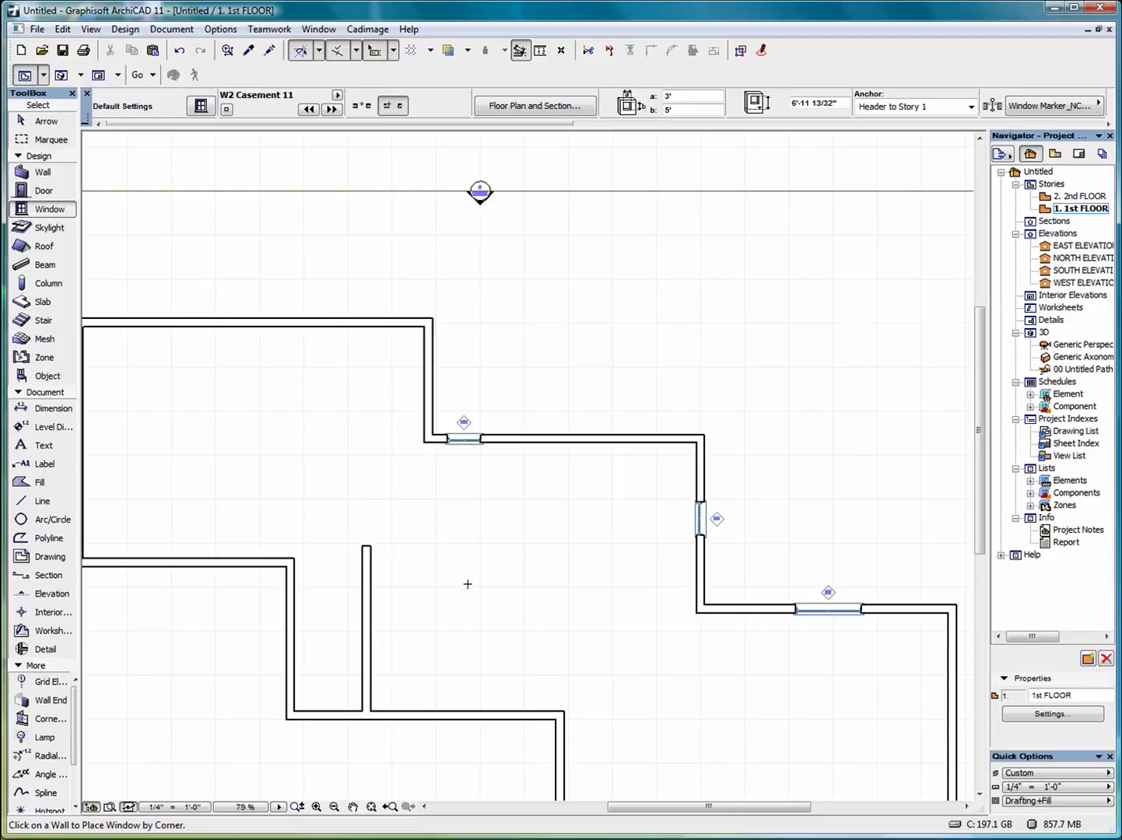
Fit the floor plan in view and pick up the 3' W2 Casement 11 window's settings as Window tool defaults
click(372, 809)
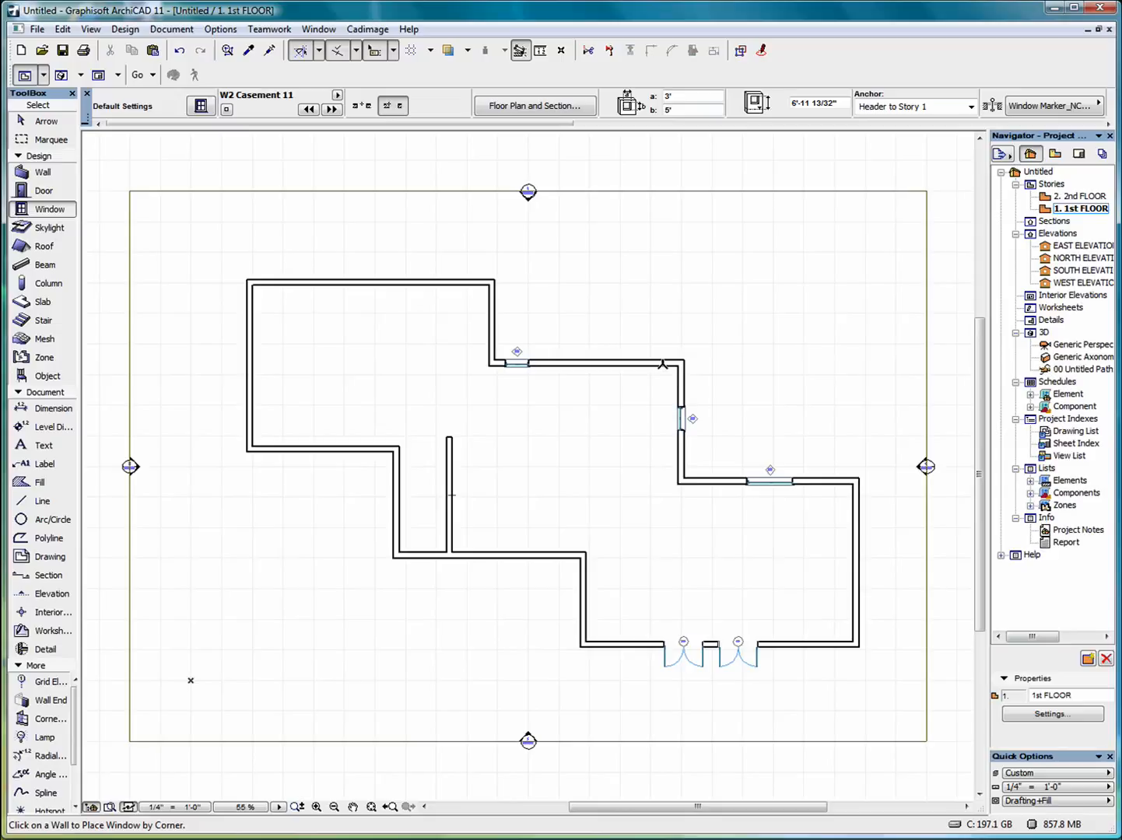
click(43, 121)
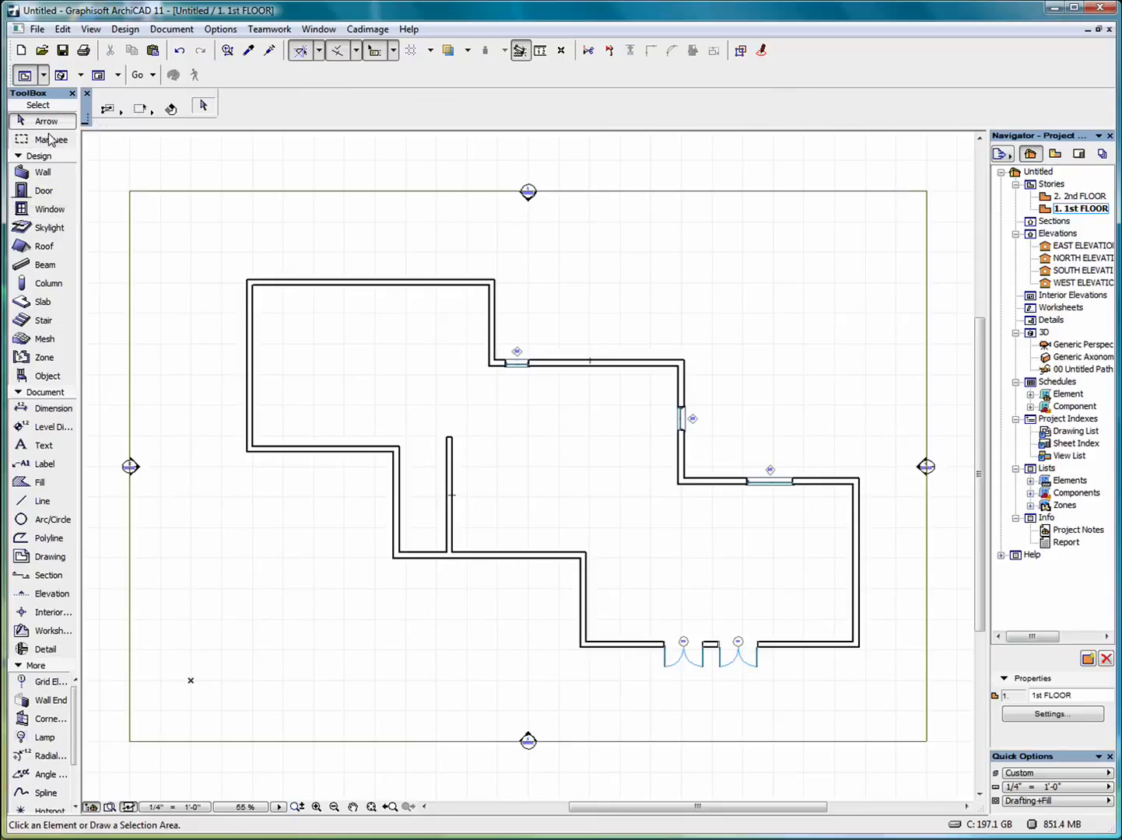
click(525, 365)
click(517, 363)
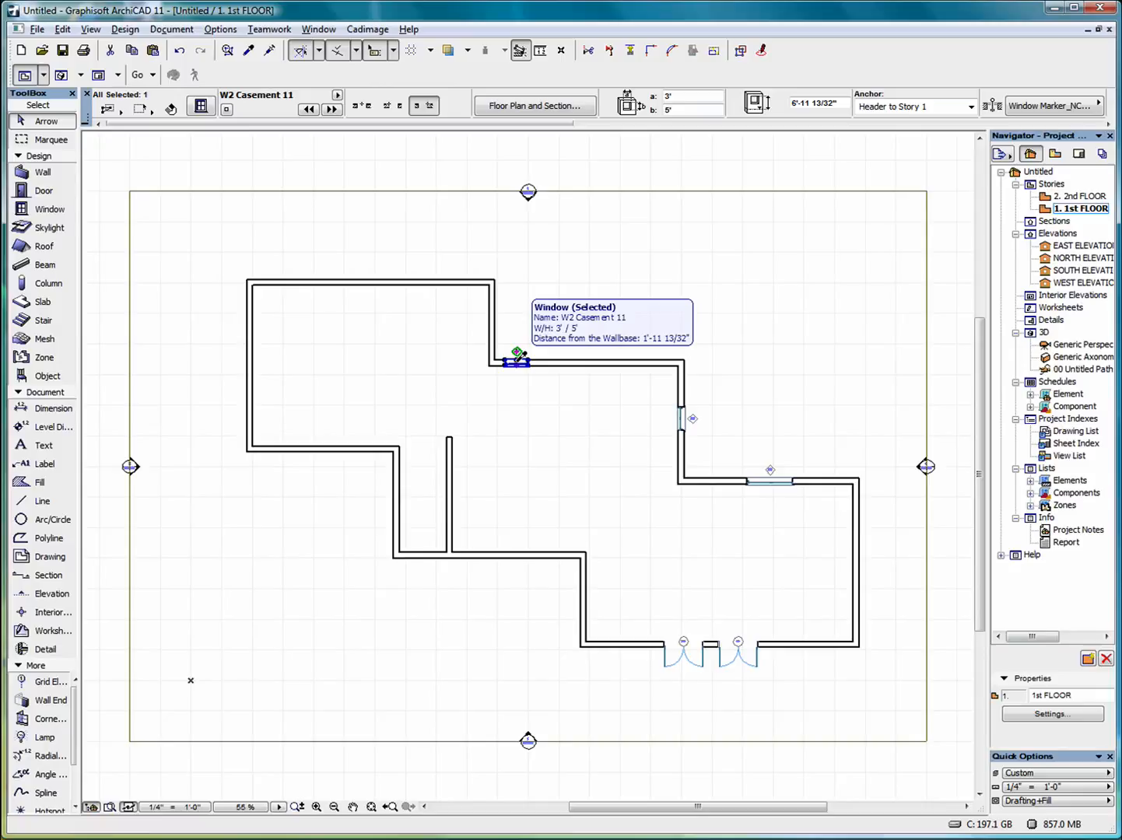
alt+click(517, 361)
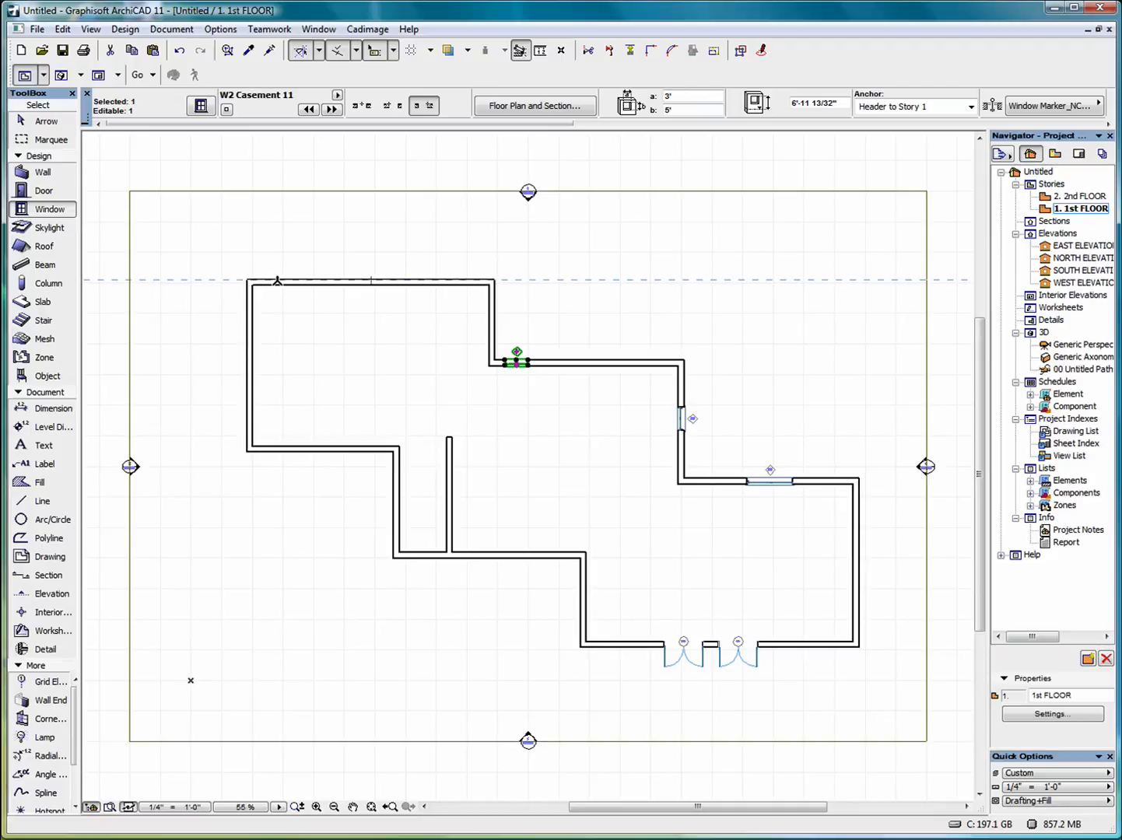
key(Escape)
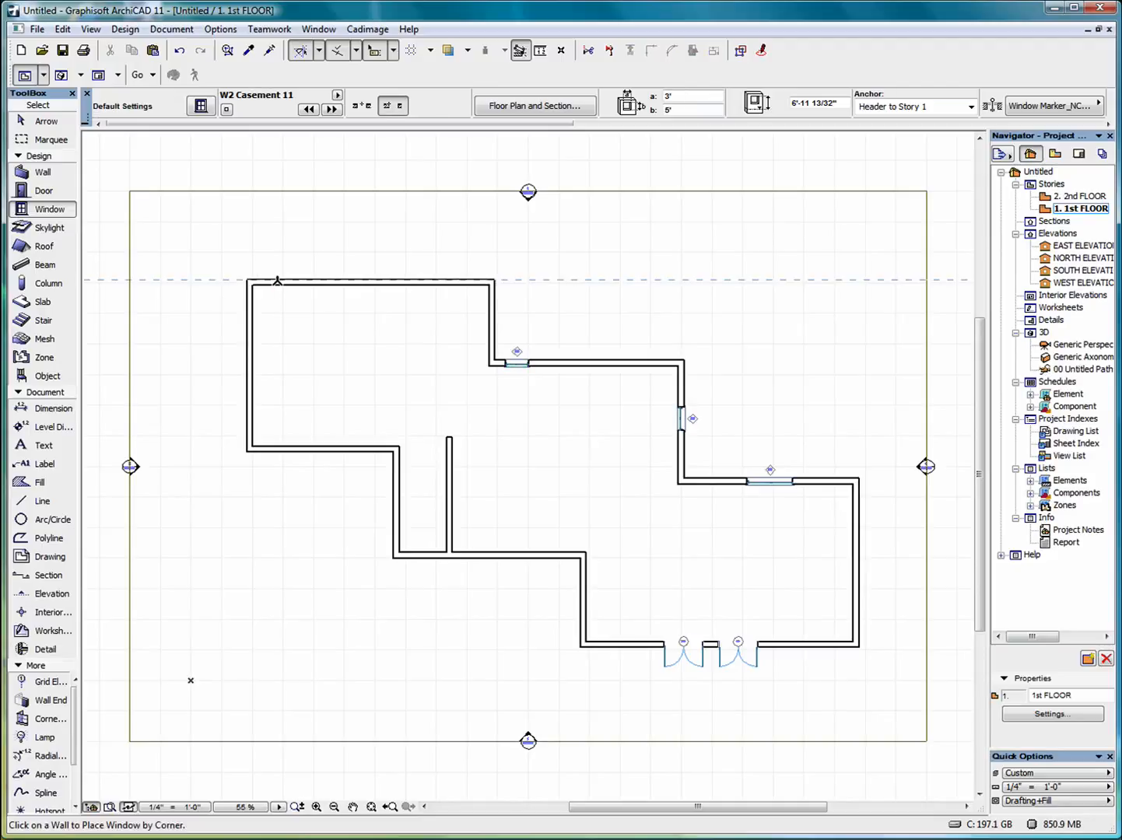
Try to place a 3' casement window by its corner near the left end of the plan's top wall
click(277, 280)
click(279, 249)
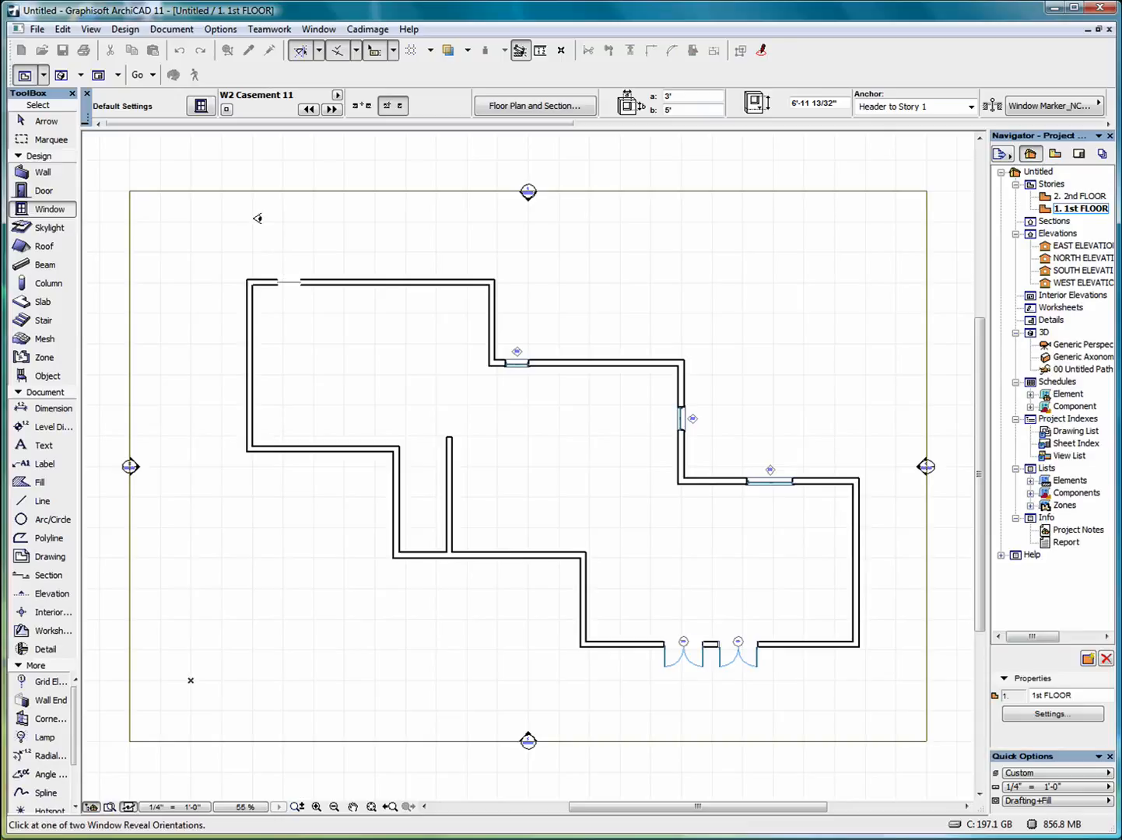
click(37, 121)
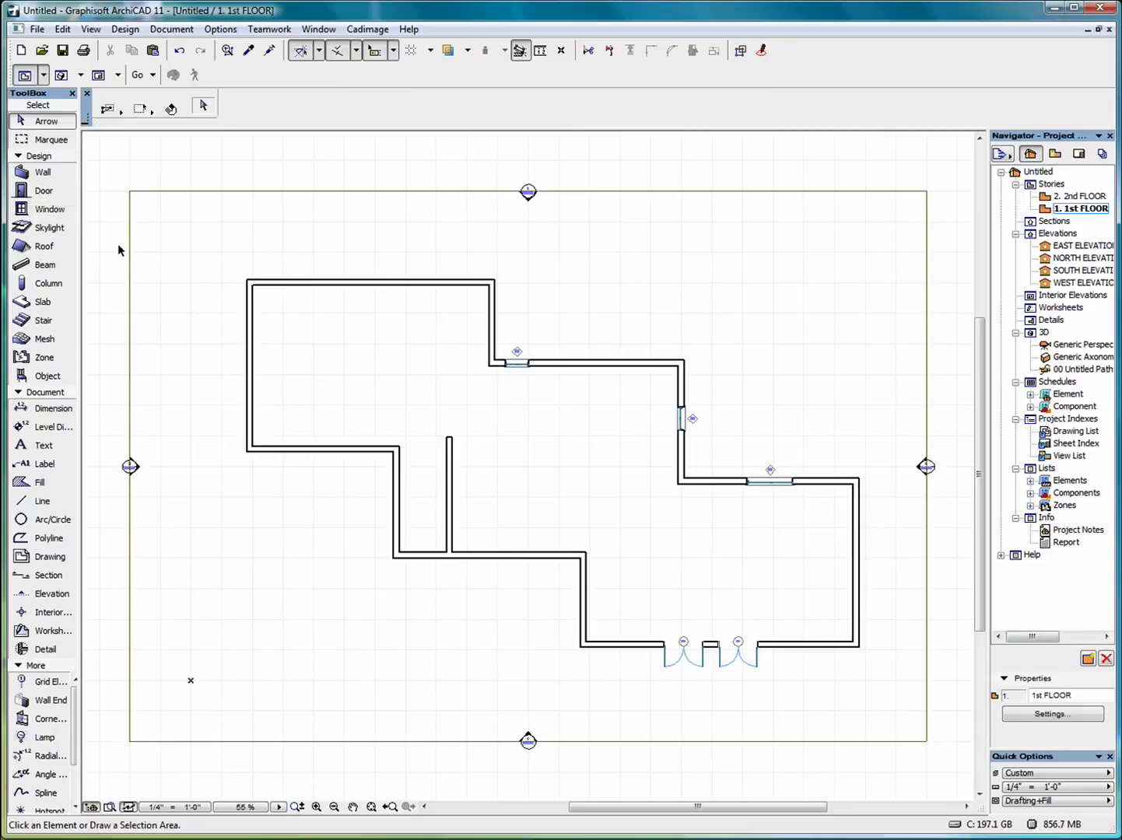
Reactivate the Window tool with the settings of the 3' casement window and clear the selection
click(286, 285)
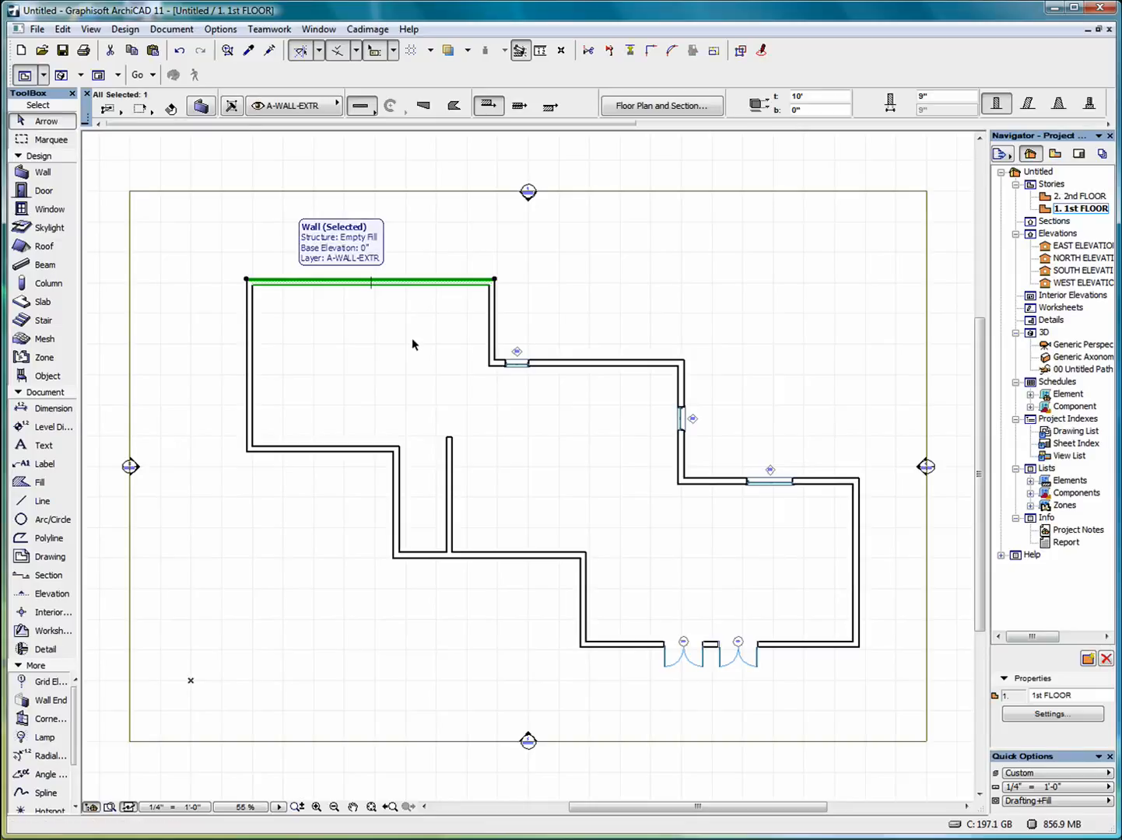
click(522, 366)
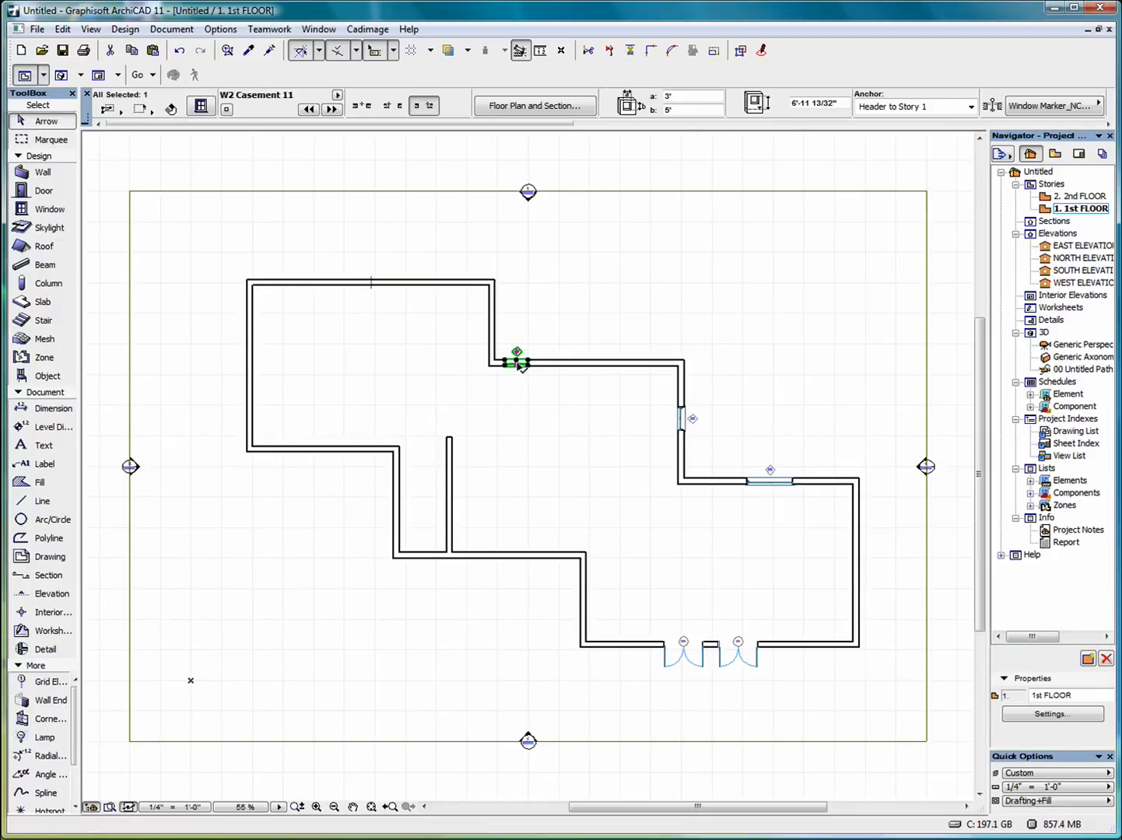
alt+click(519, 361)
key(Escape)
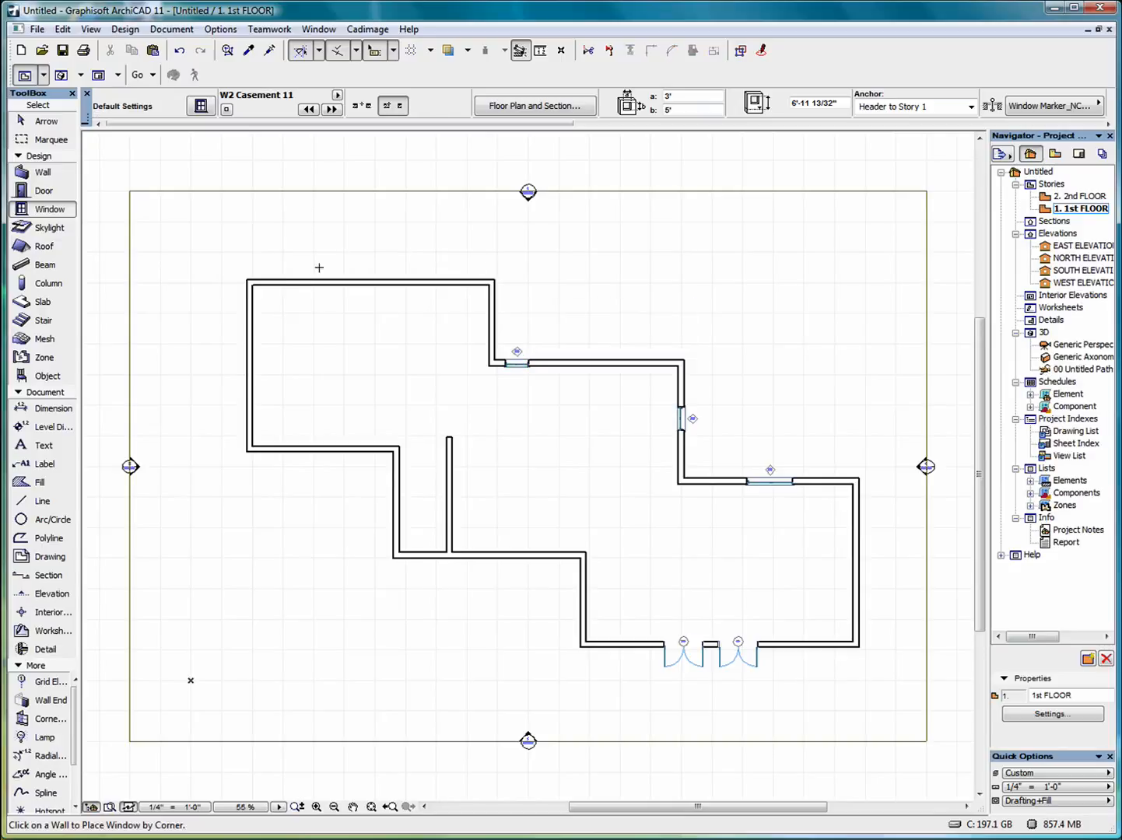
Place a 3' W2 Casement 11 window by its corner near the left end of the plan's top wall, choosing the exterior side for its reveal
click(280, 283)
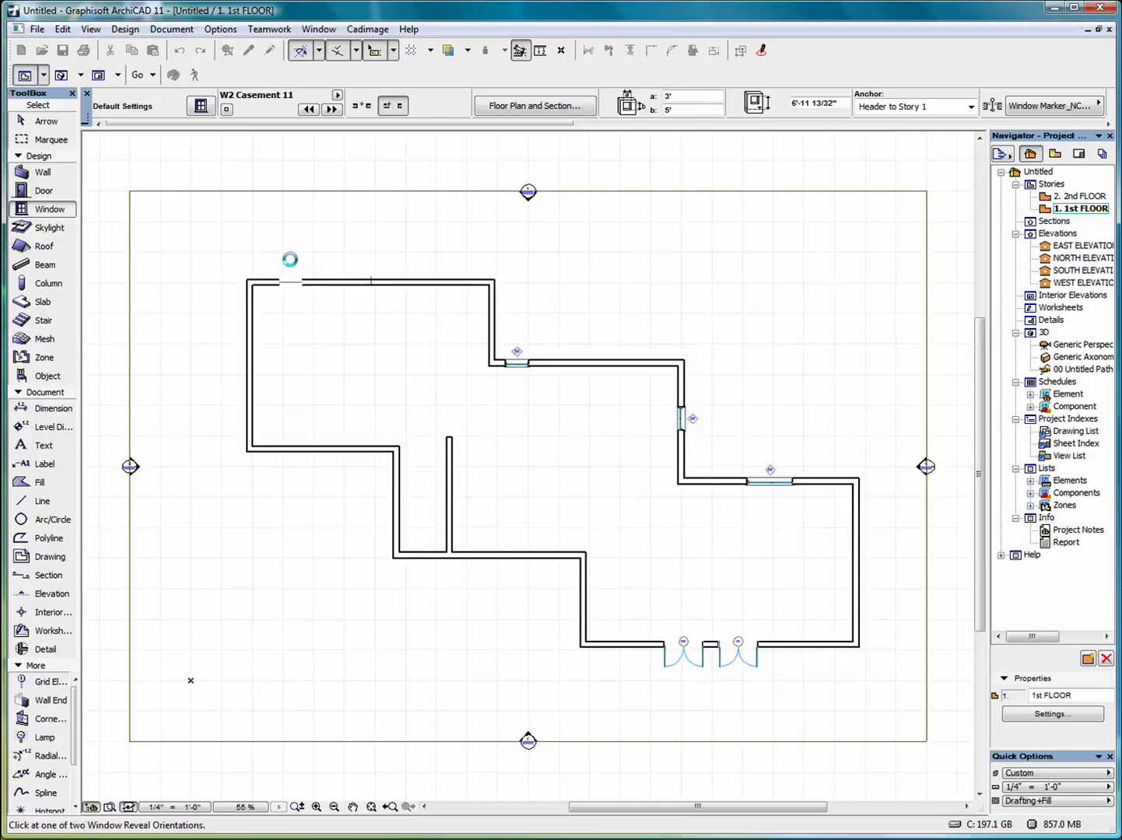
click(294, 260)
scroll(291, 269, up, 3)
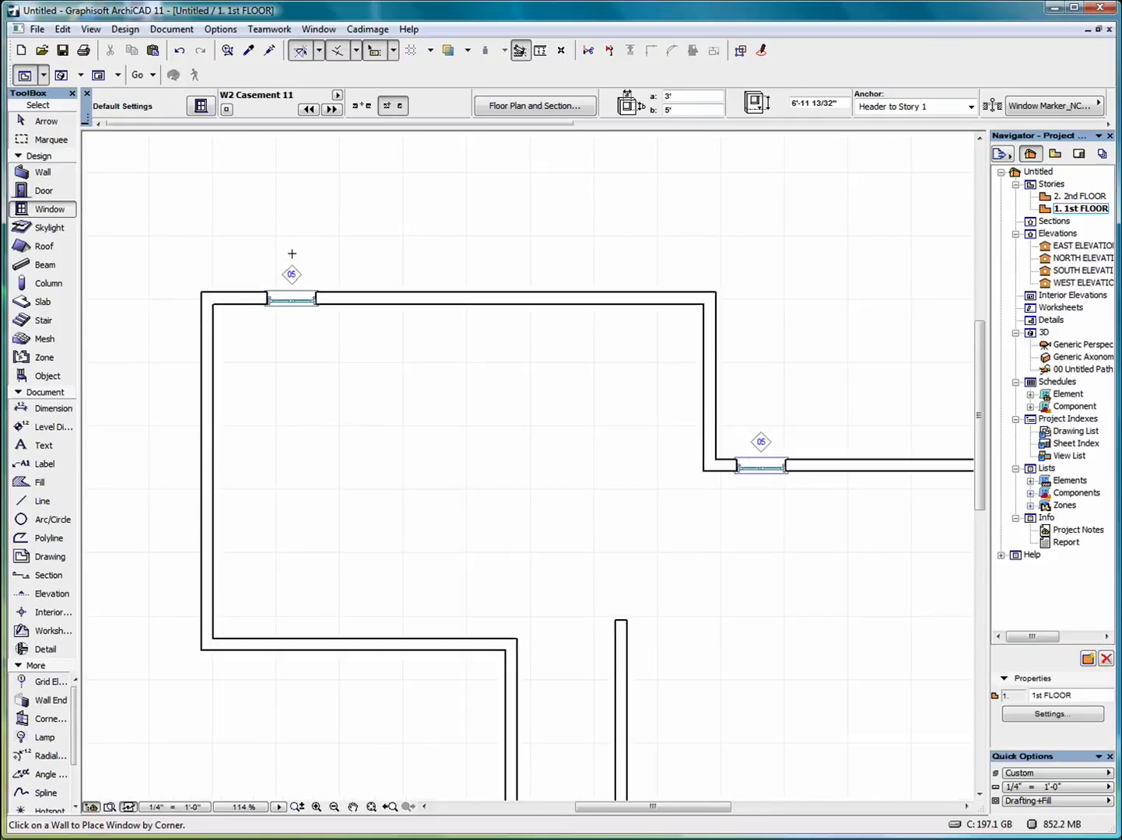
Try to multiply the top-wall window into four distributed copies along the straight wall over about 22'-2"
click(46, 121)
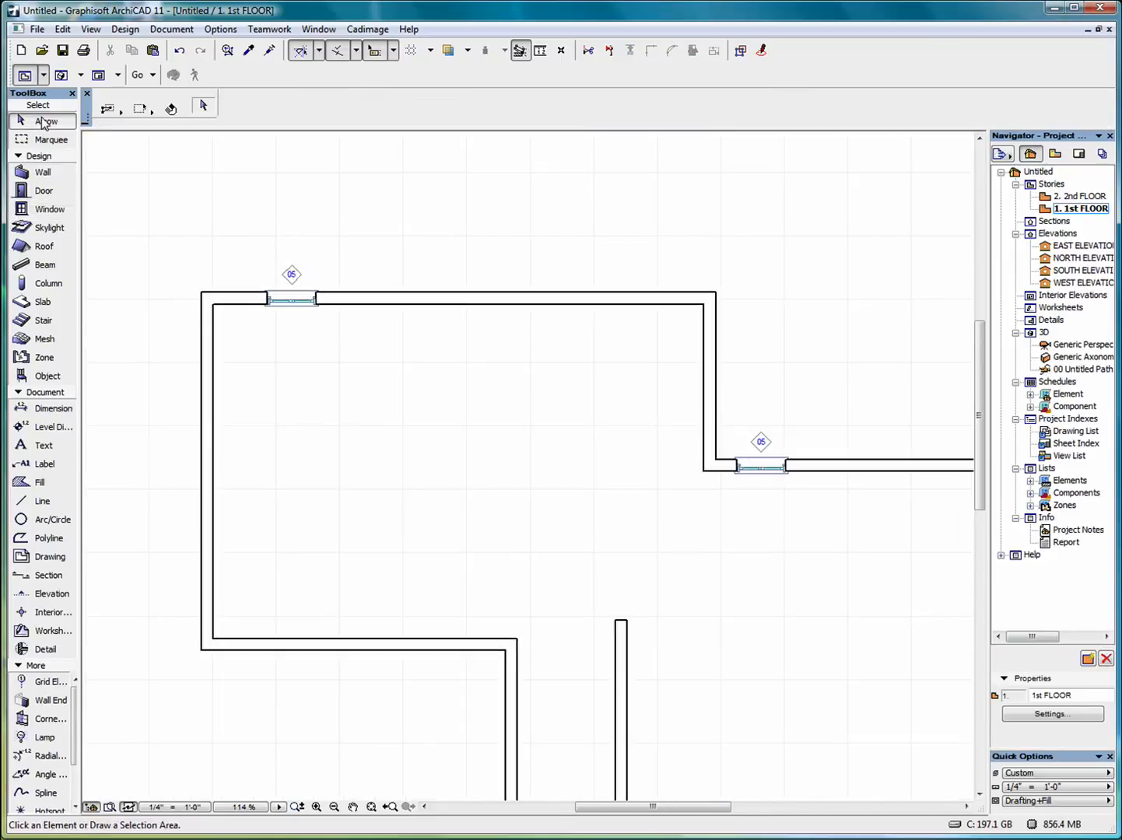
click(293, 301)
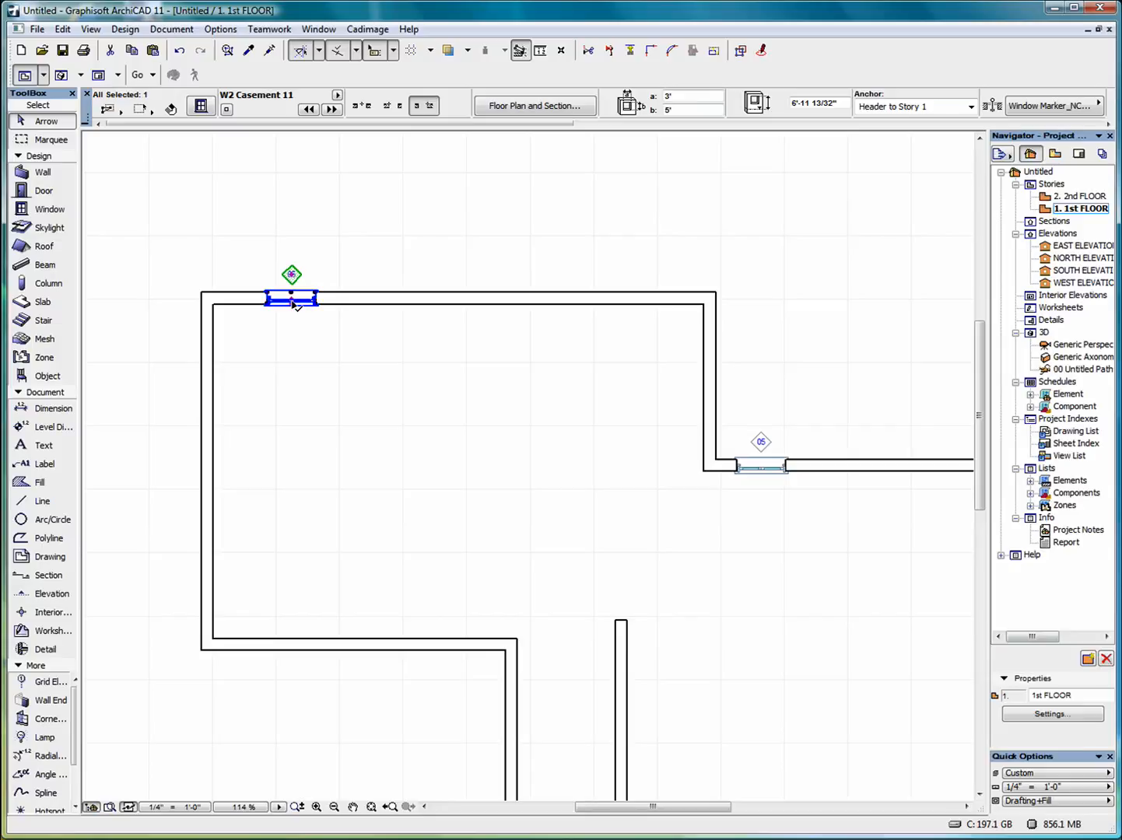
click(293, 302)
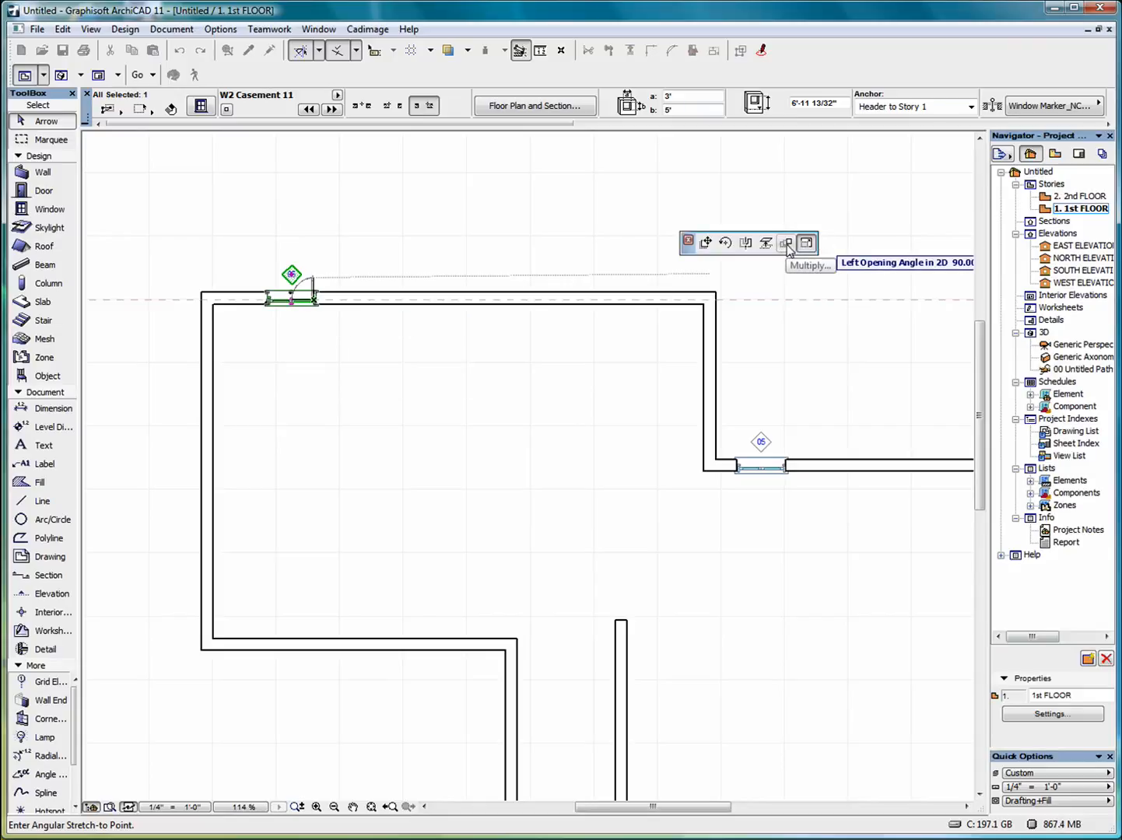
click(787, 246)
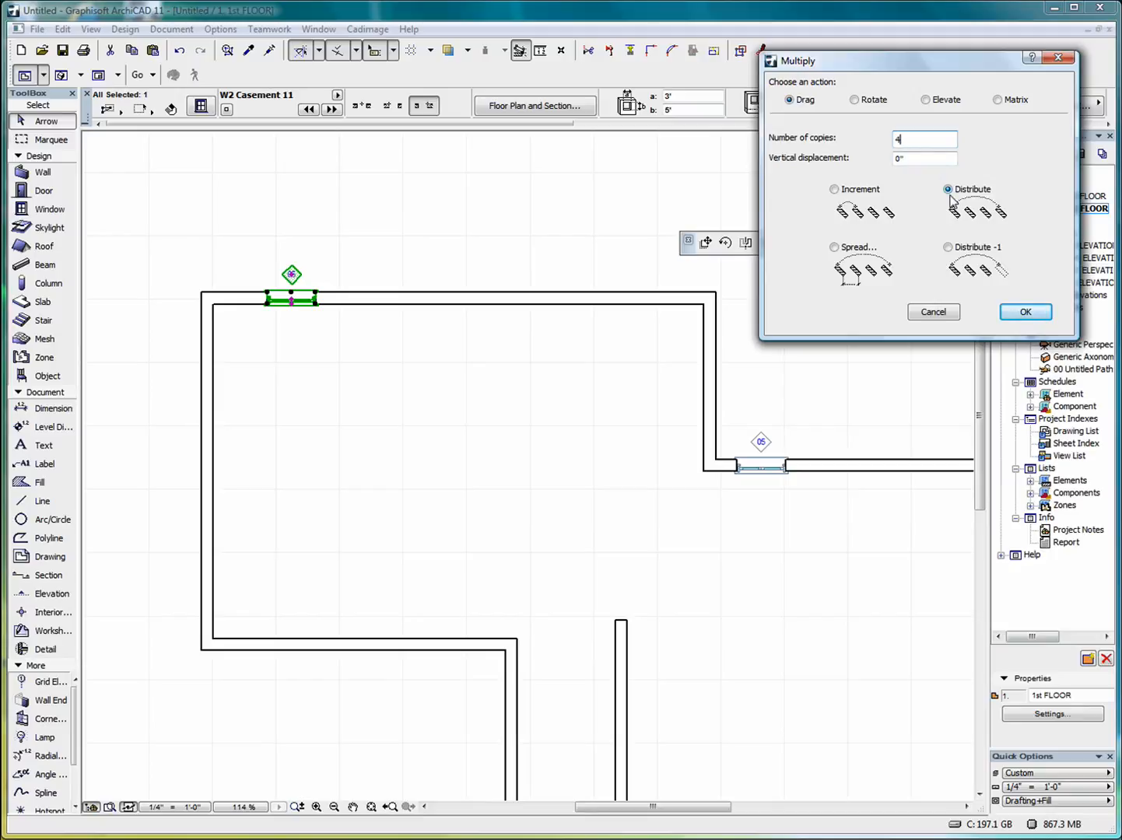
click(1025, 312)
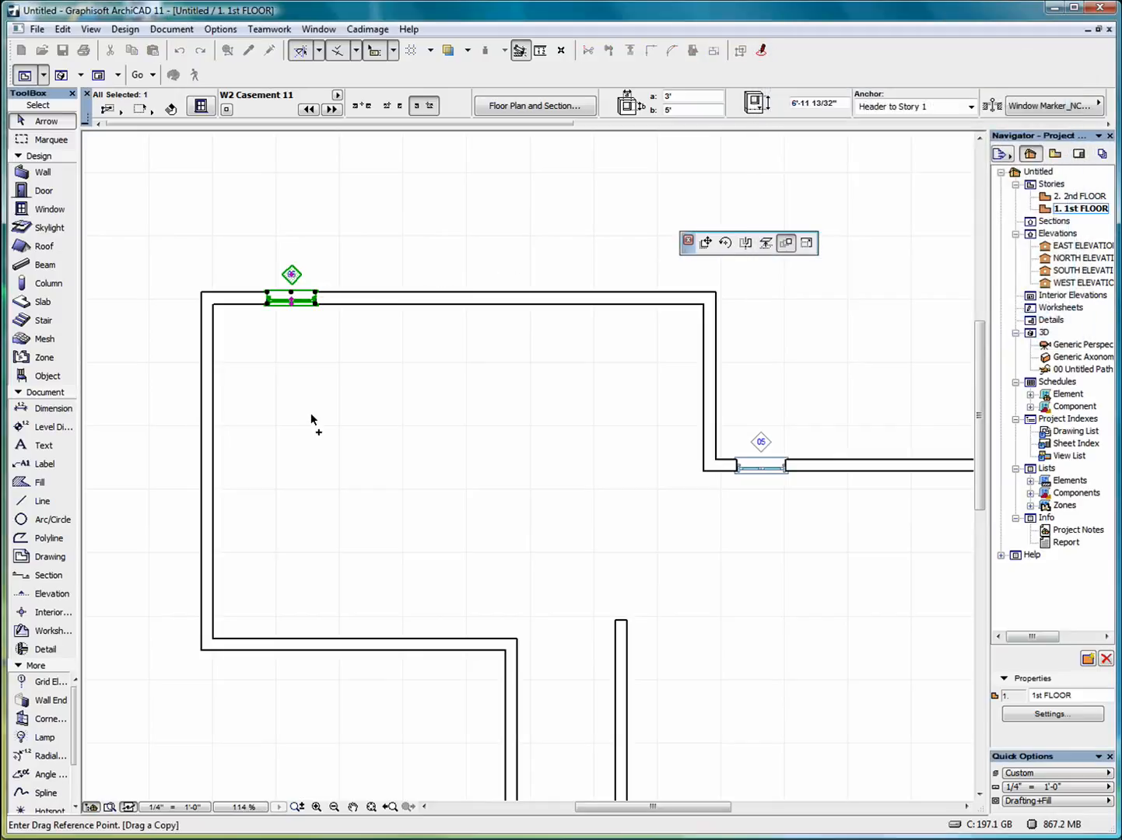
click(292, 300)
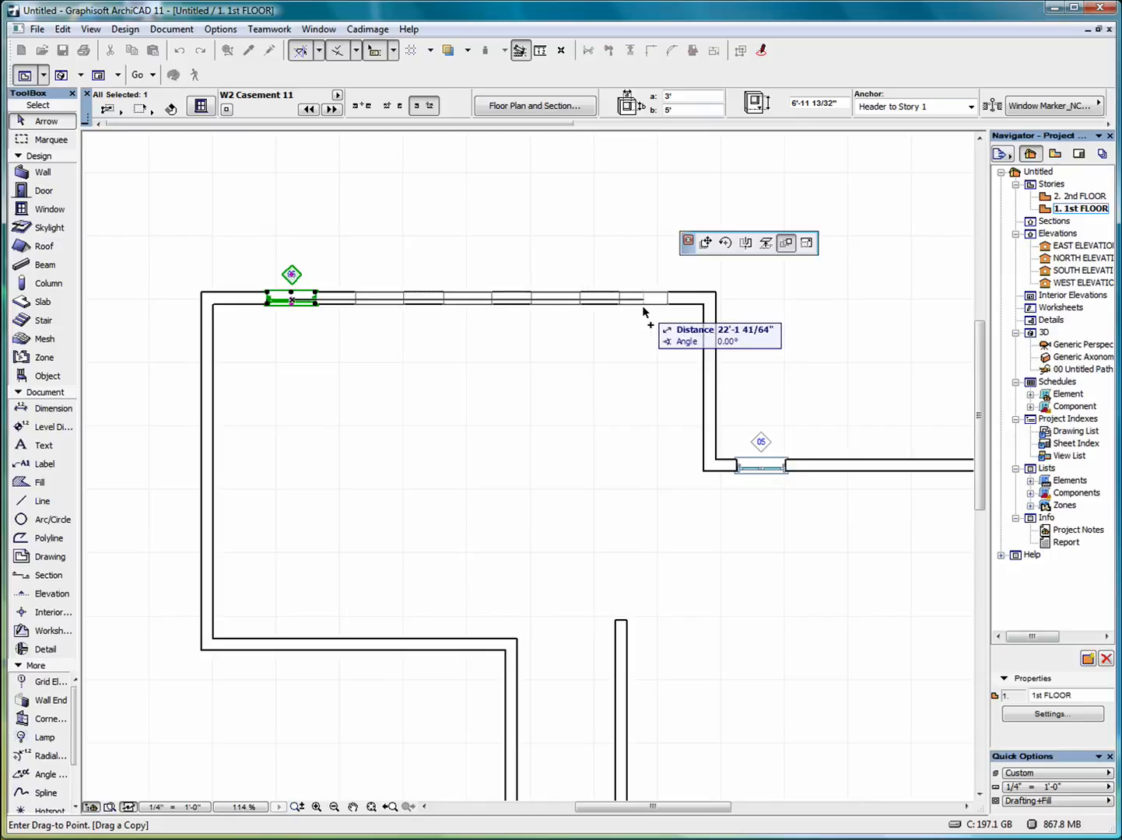
click(642, 310)
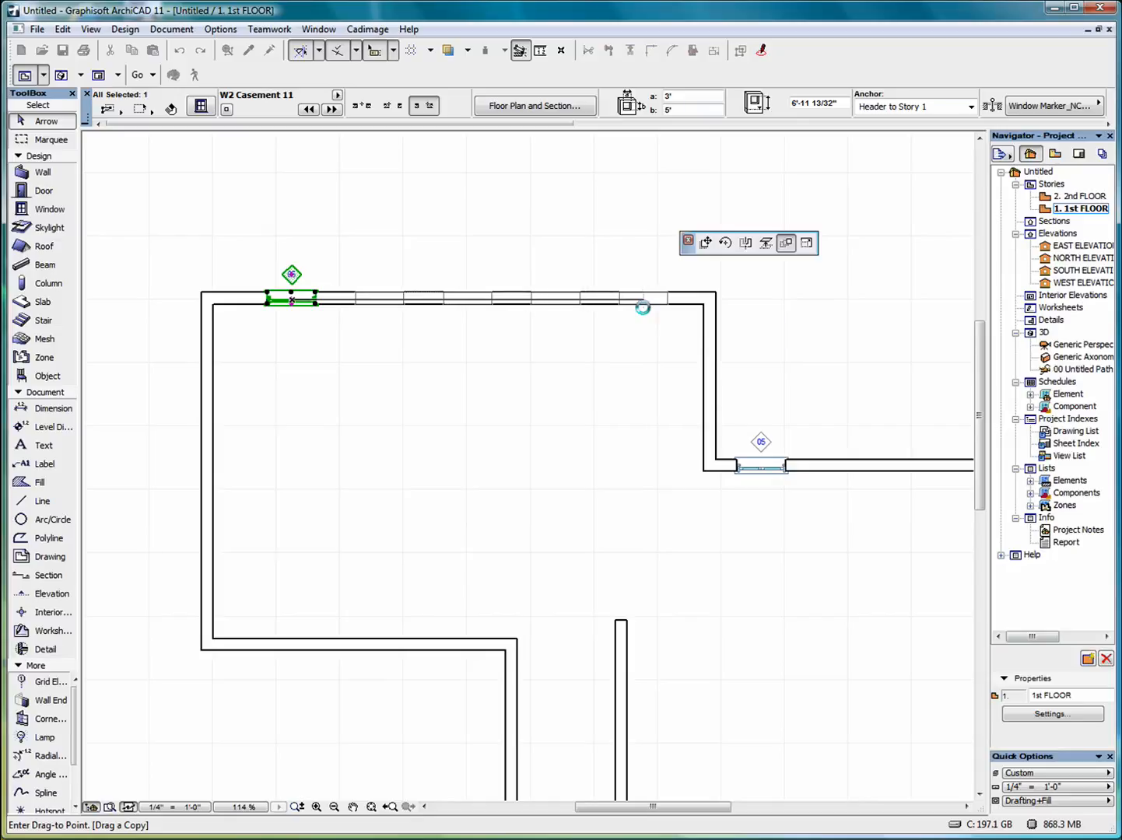
click(540, 420)
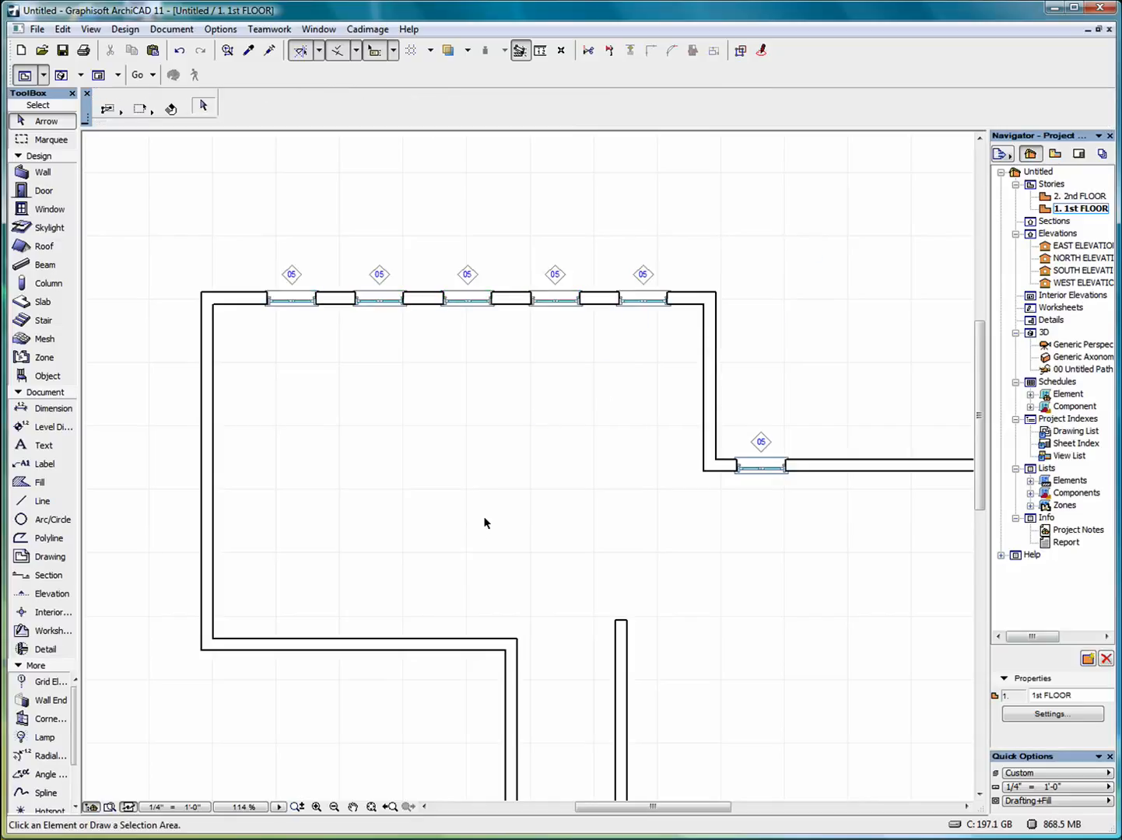
key(ctrl+z)
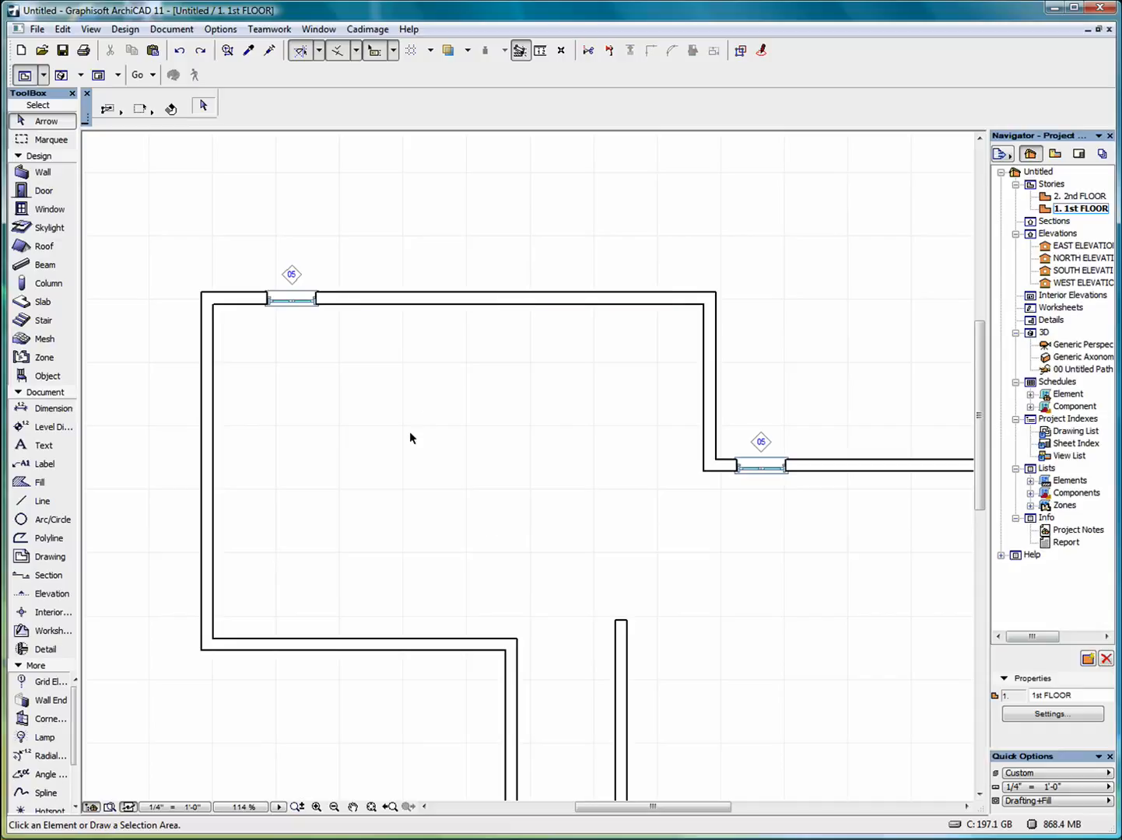
Curve the top wall outward into an arc of about 24'-4 1/2" radius, keeping the opening's distance
click(462, 295)
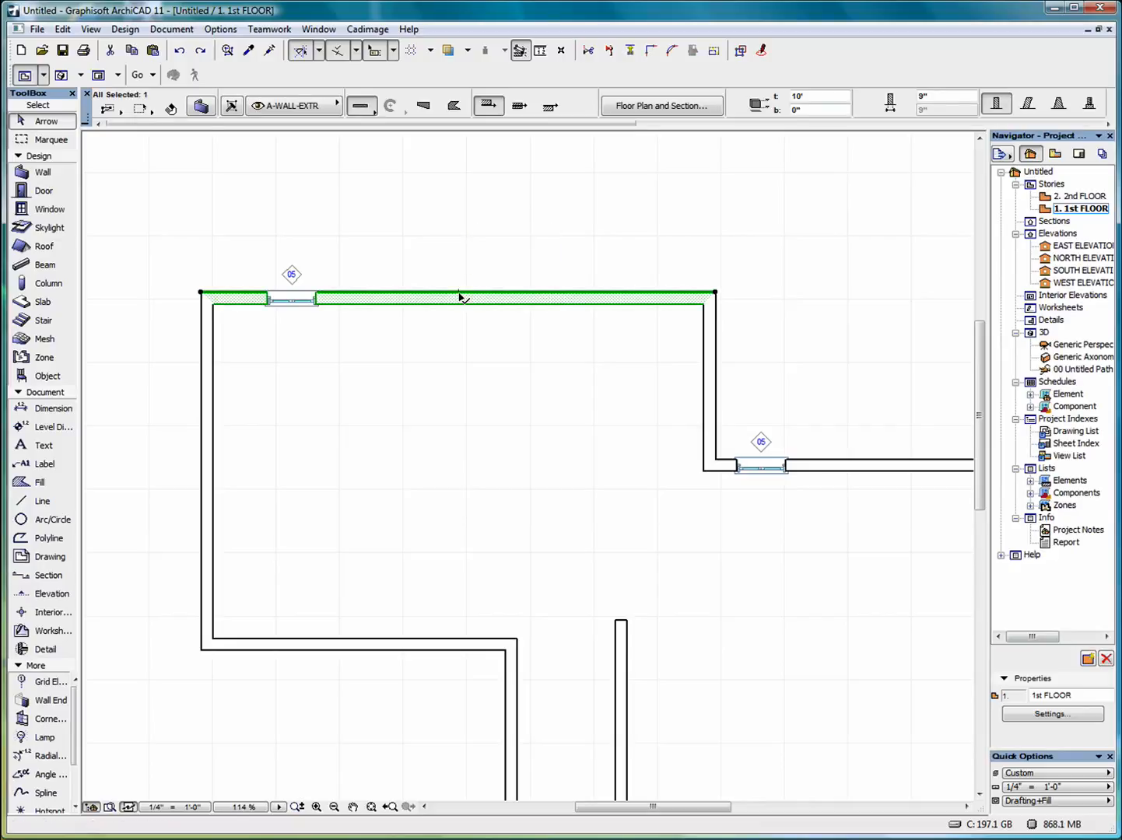
key(ctrl+u)
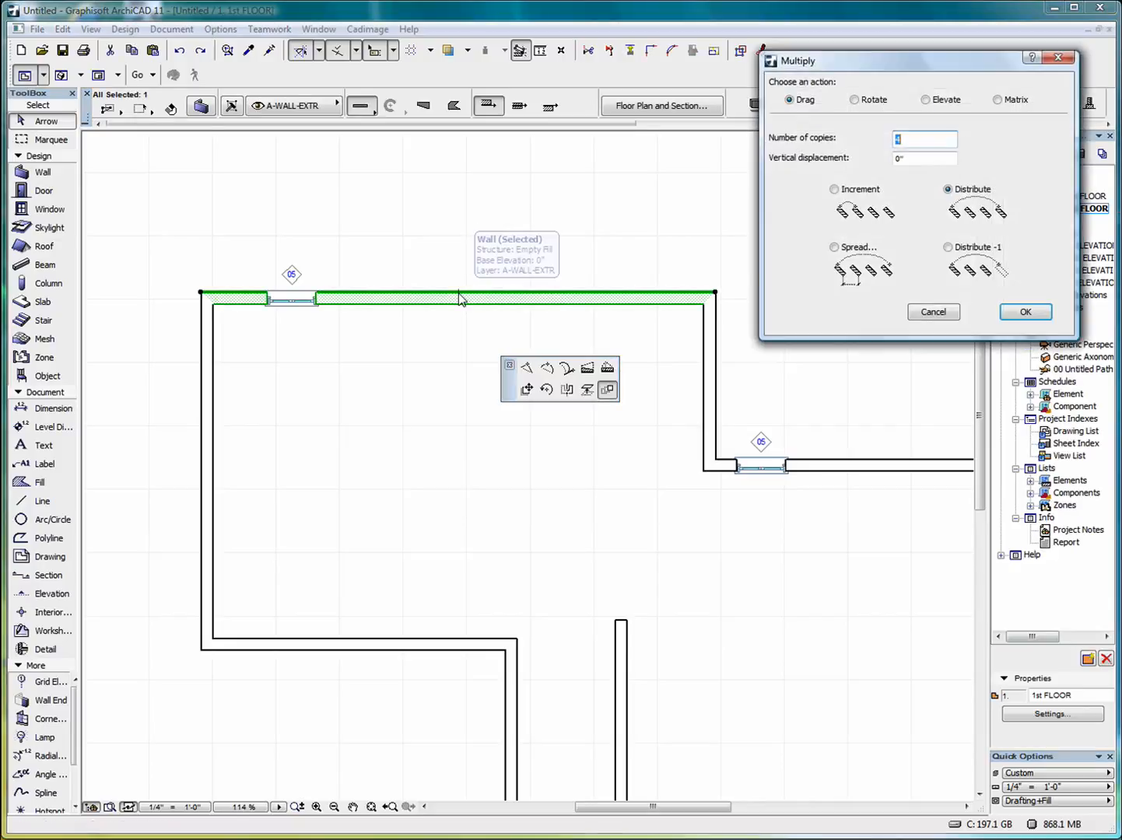
click(934, 312)
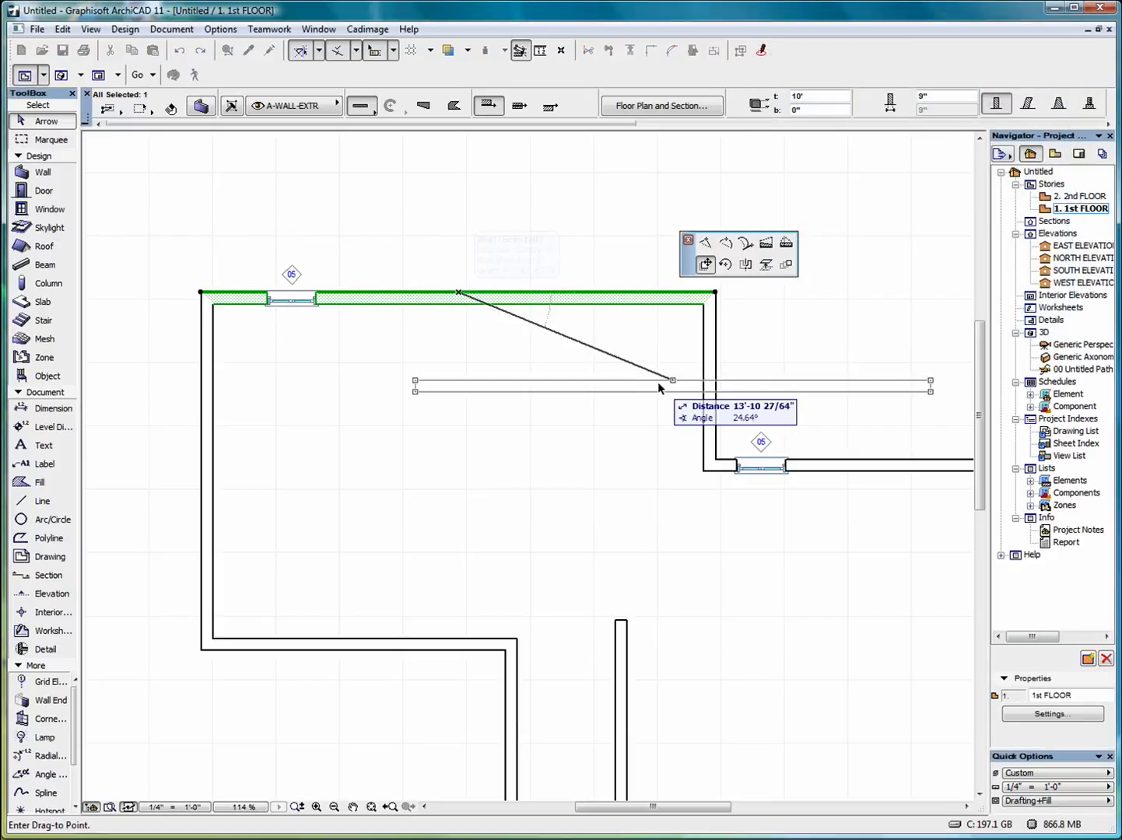
click(725, 244)
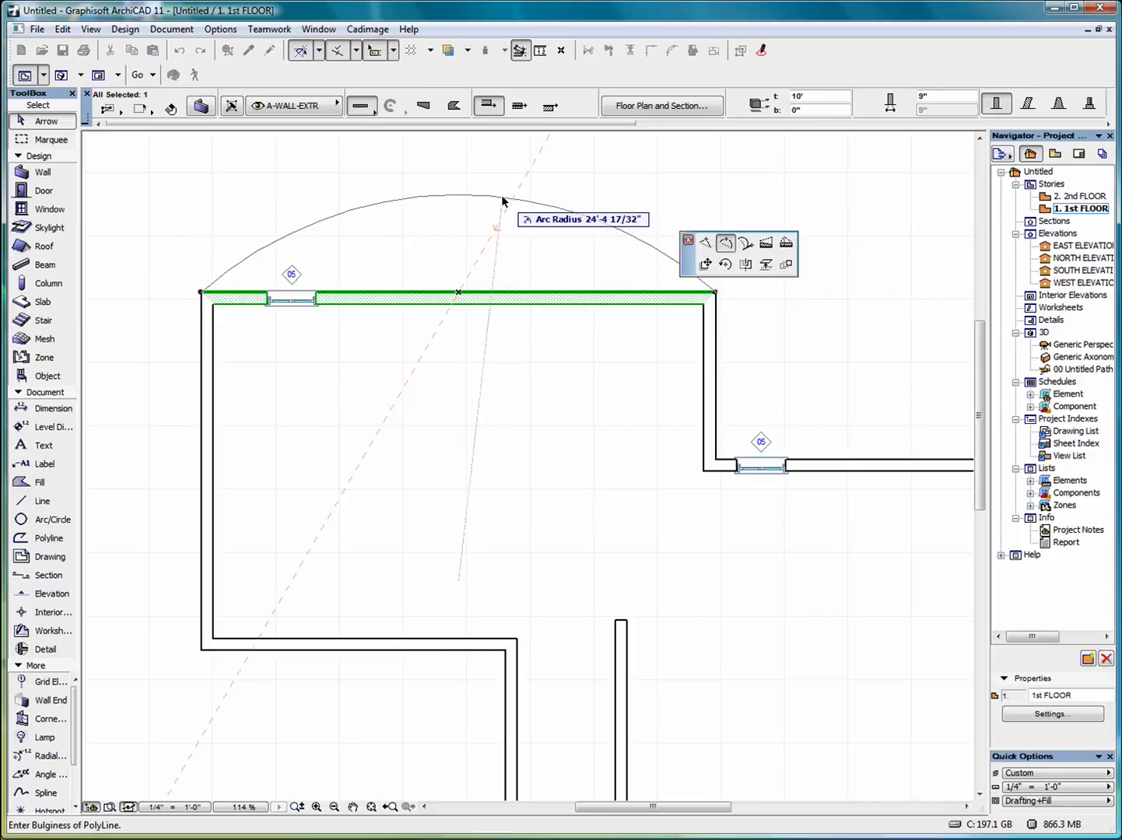
click(502, 200)
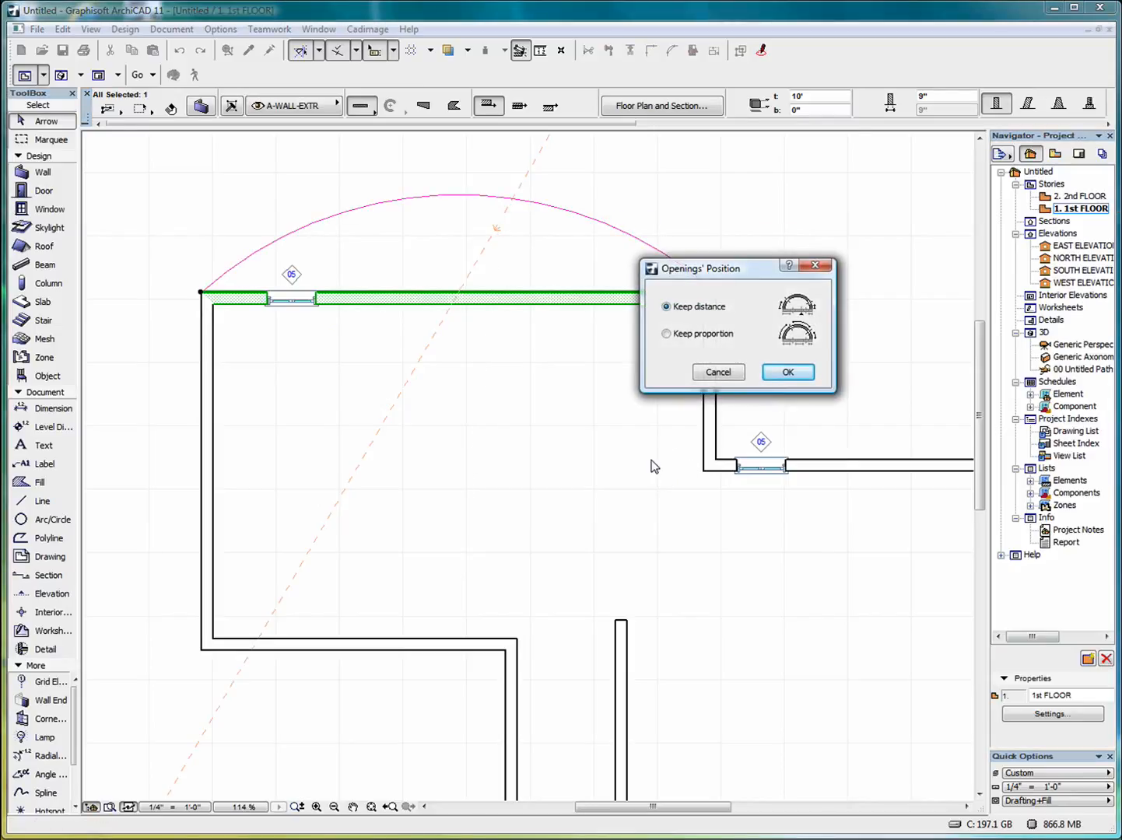
click(787, 375)
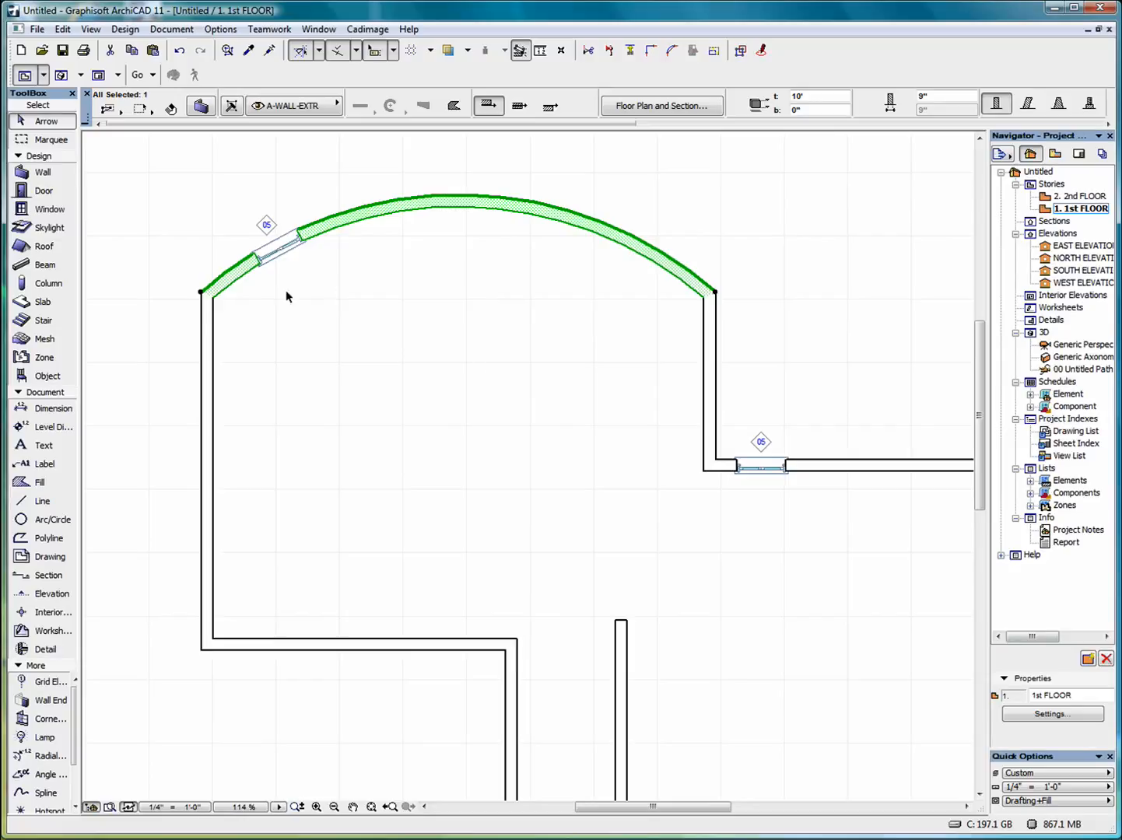
Multiply the window on the curved wall into four copies distributed along the arc toward its right end
click(301, 241)
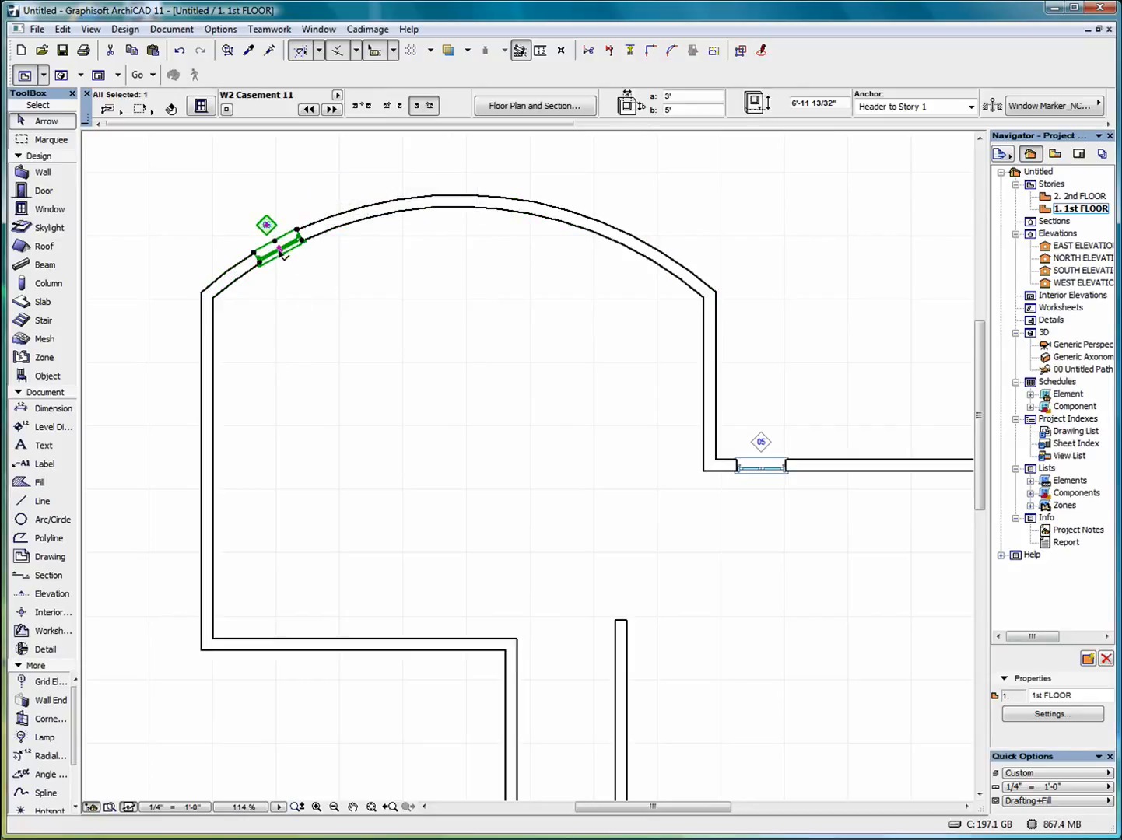
click(280, 249)
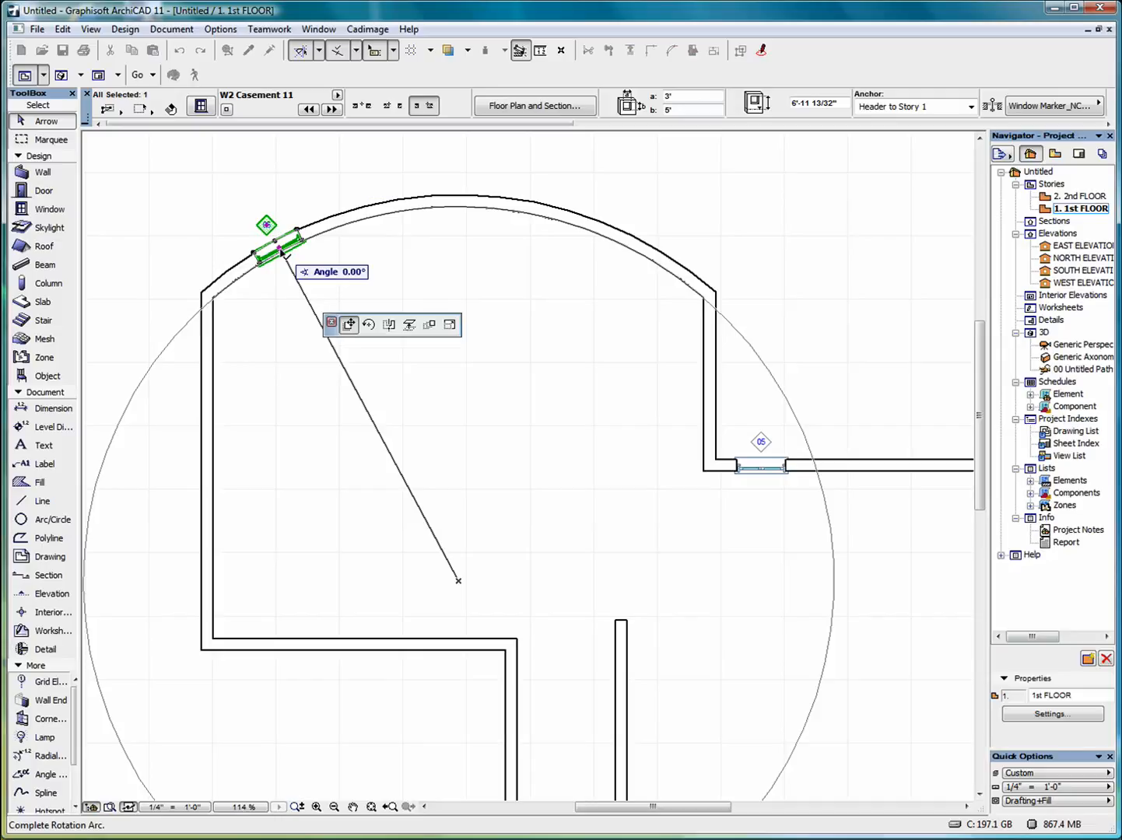
click(429, 326)
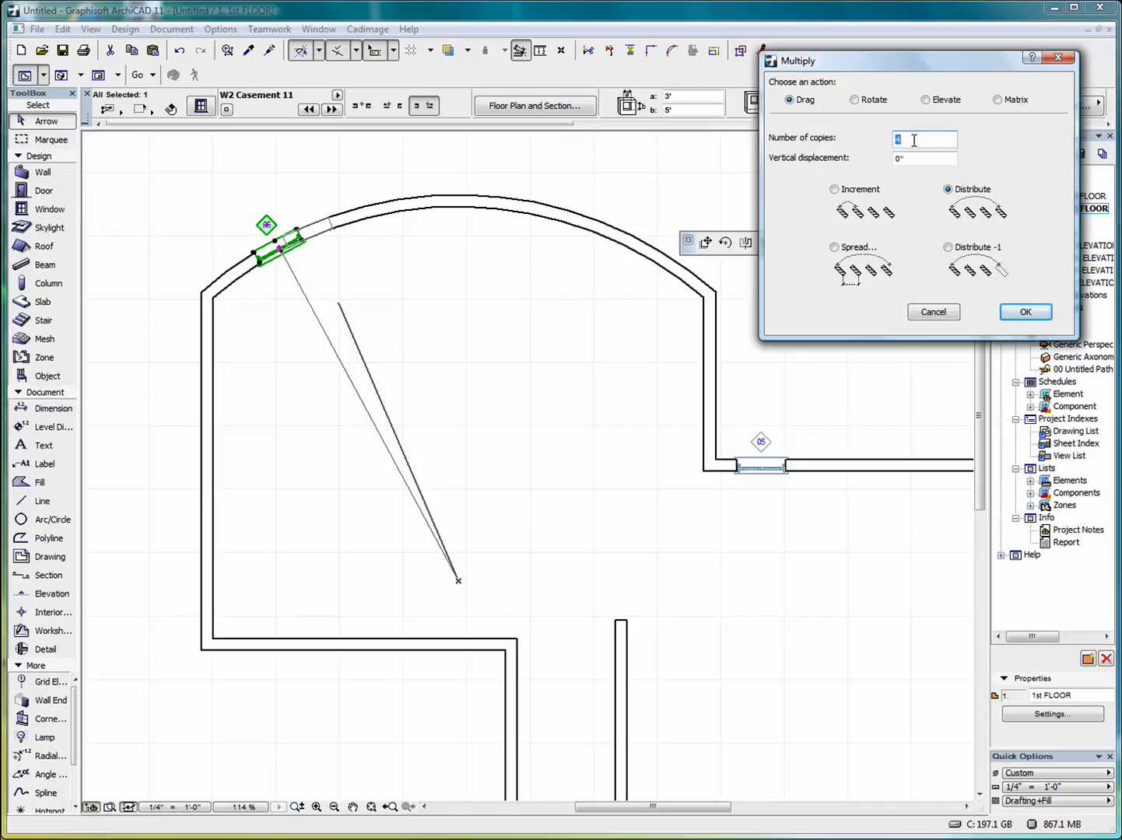
click(1025, 314)
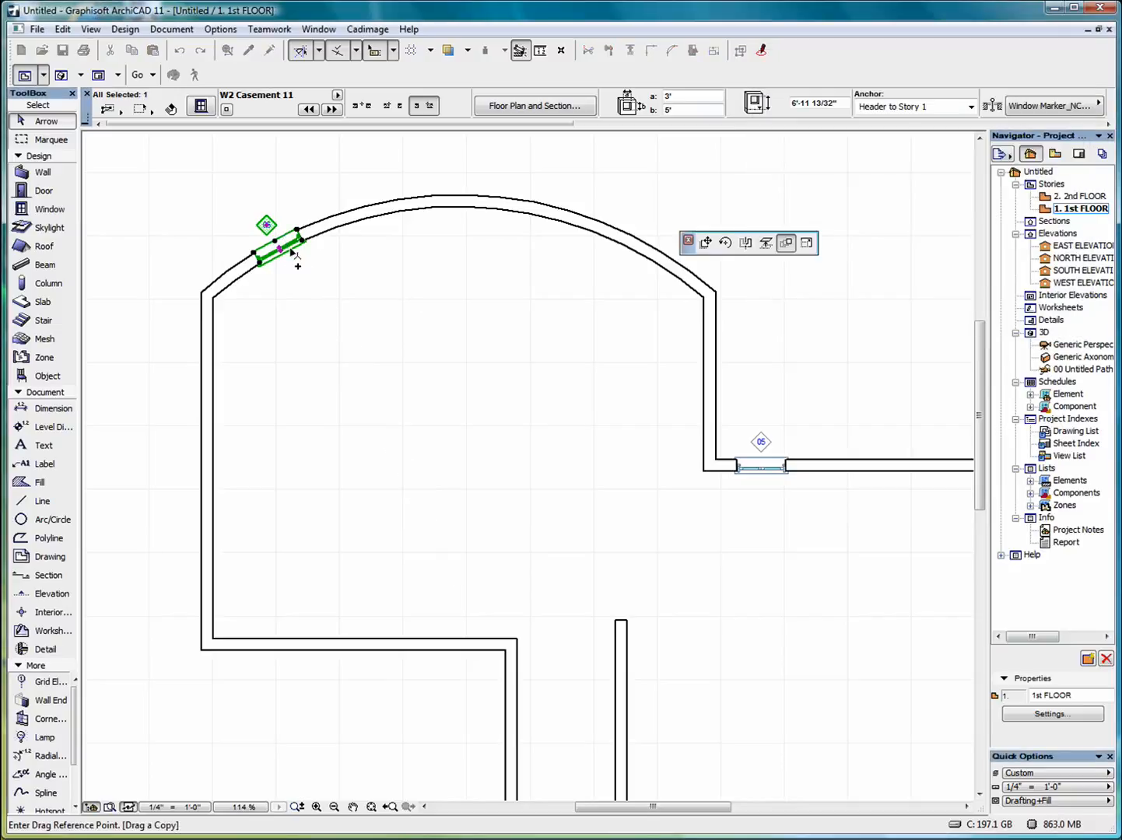
click(282, 251)
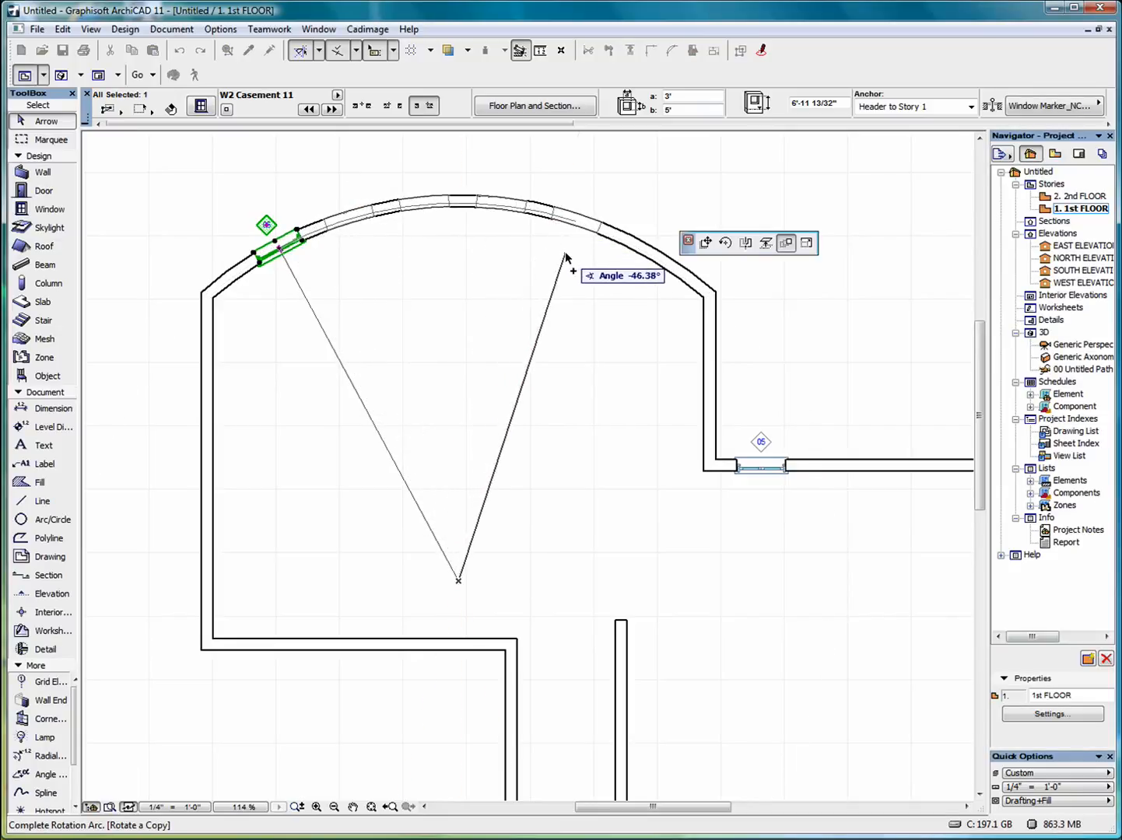
click(623, 303)
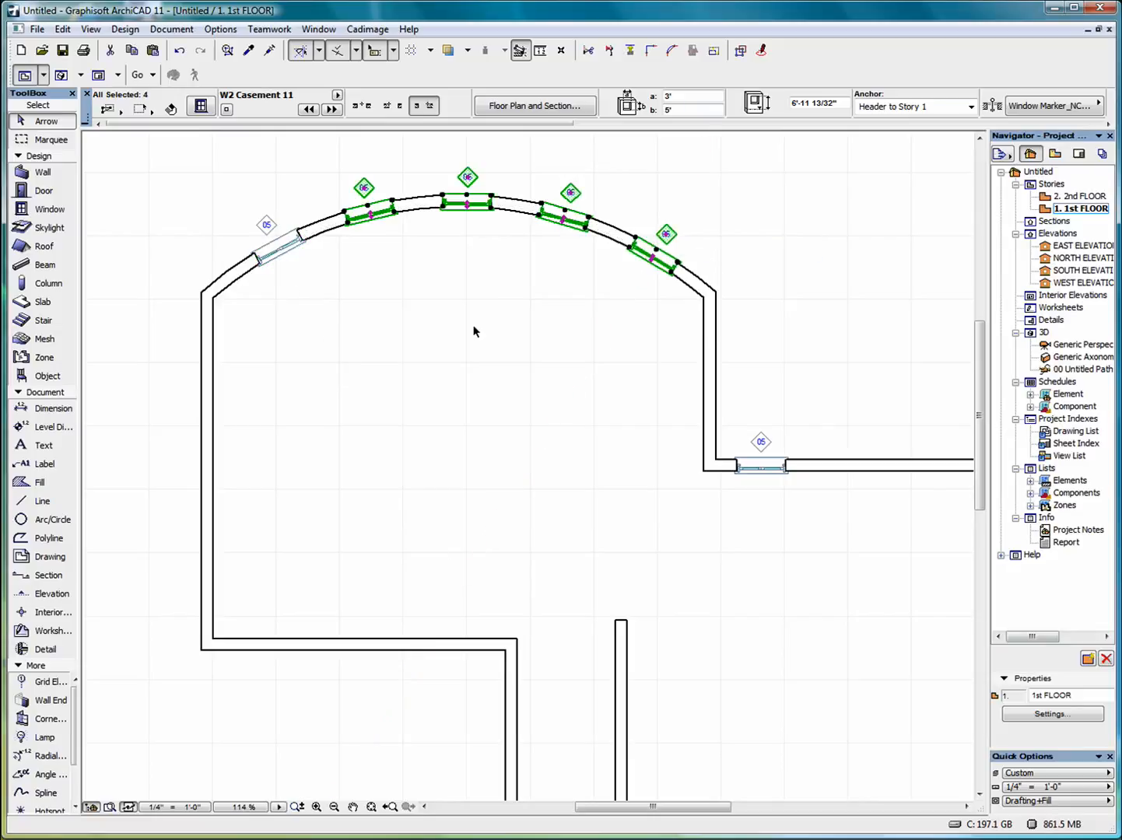
key(Escape)
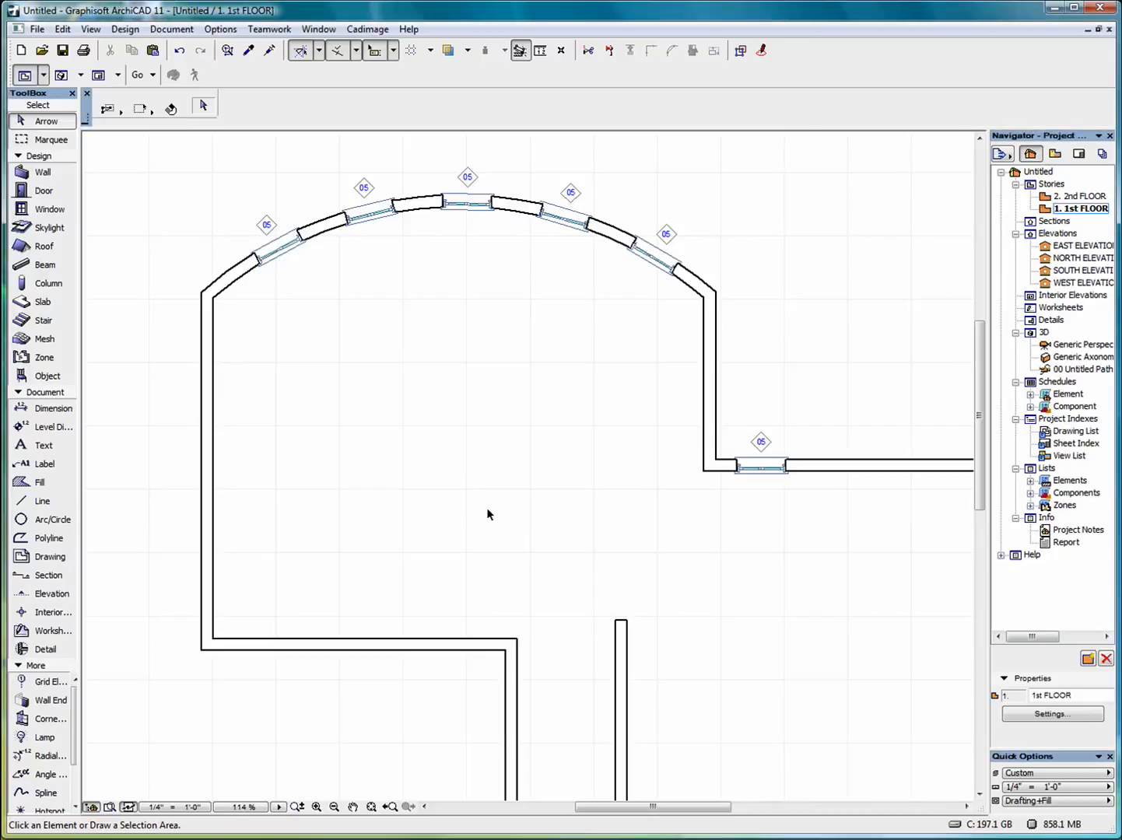
Show the whole model in 3D and orbit it to examine the windows on the curved wall
right_click(525, 534)
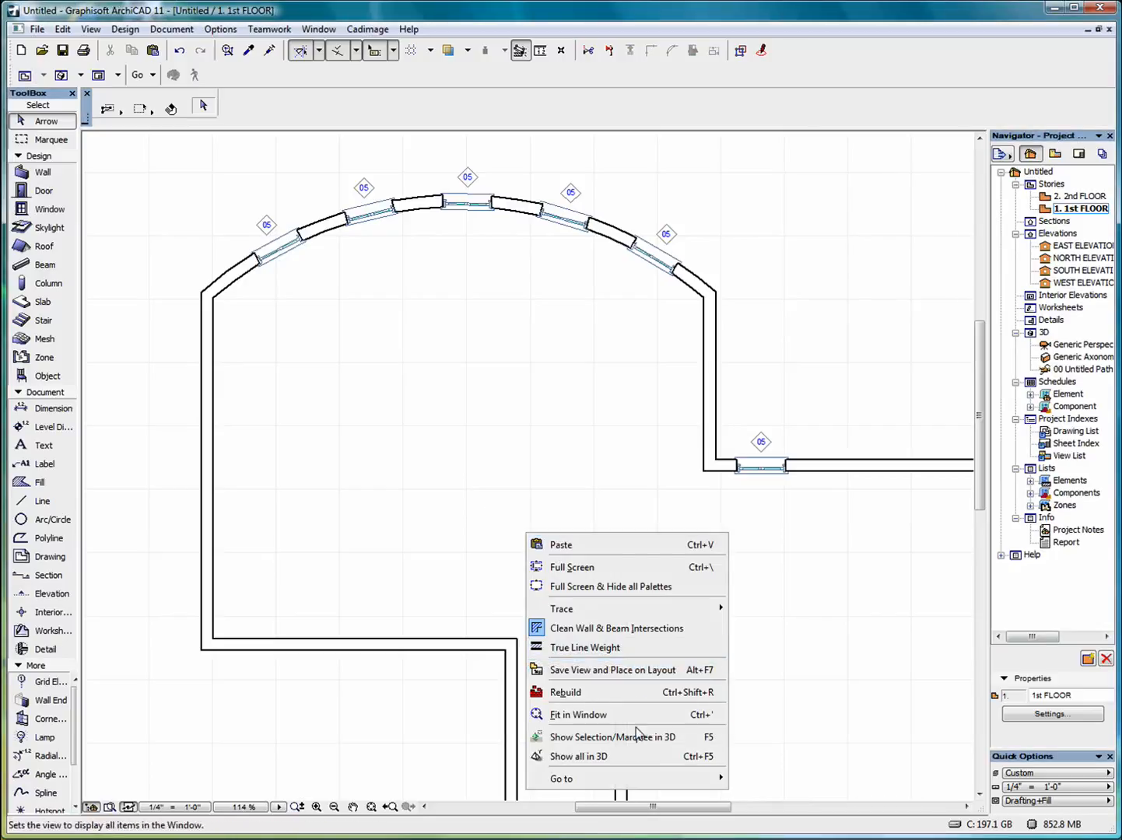
click(634, 755)
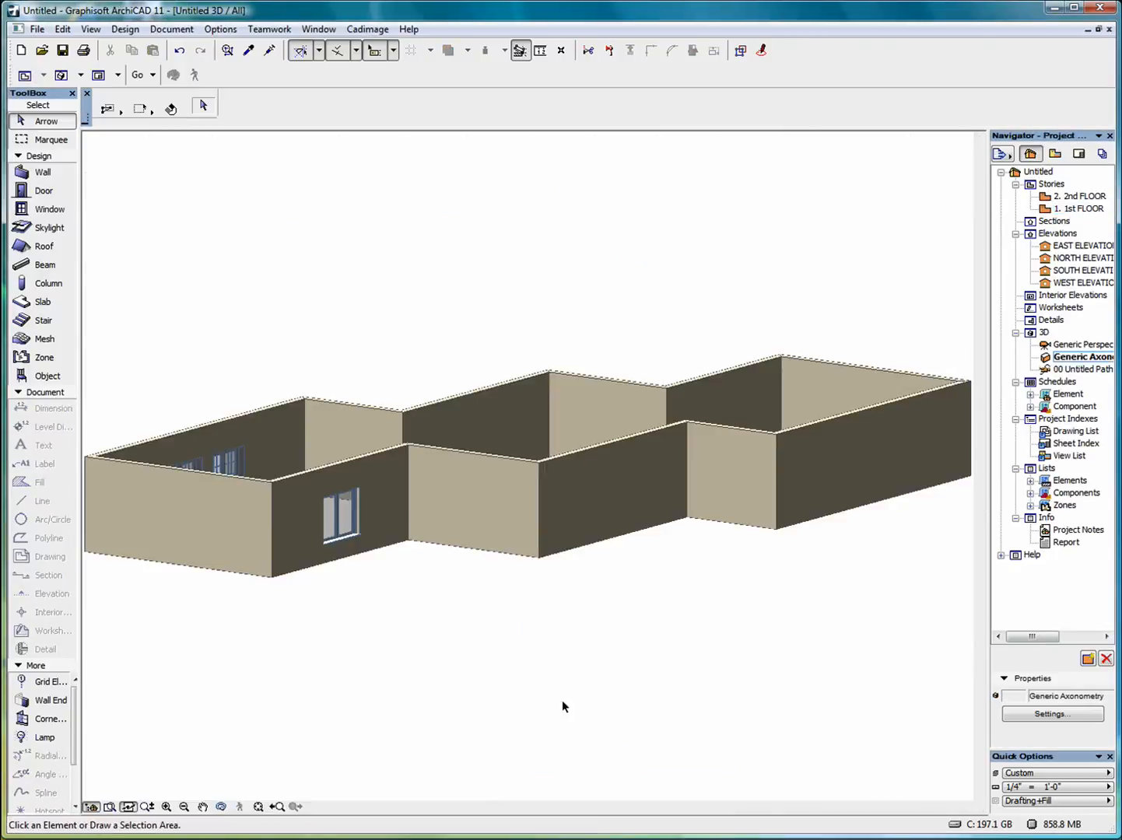
click(222, 807)
drag(685, 572, 476, 653)
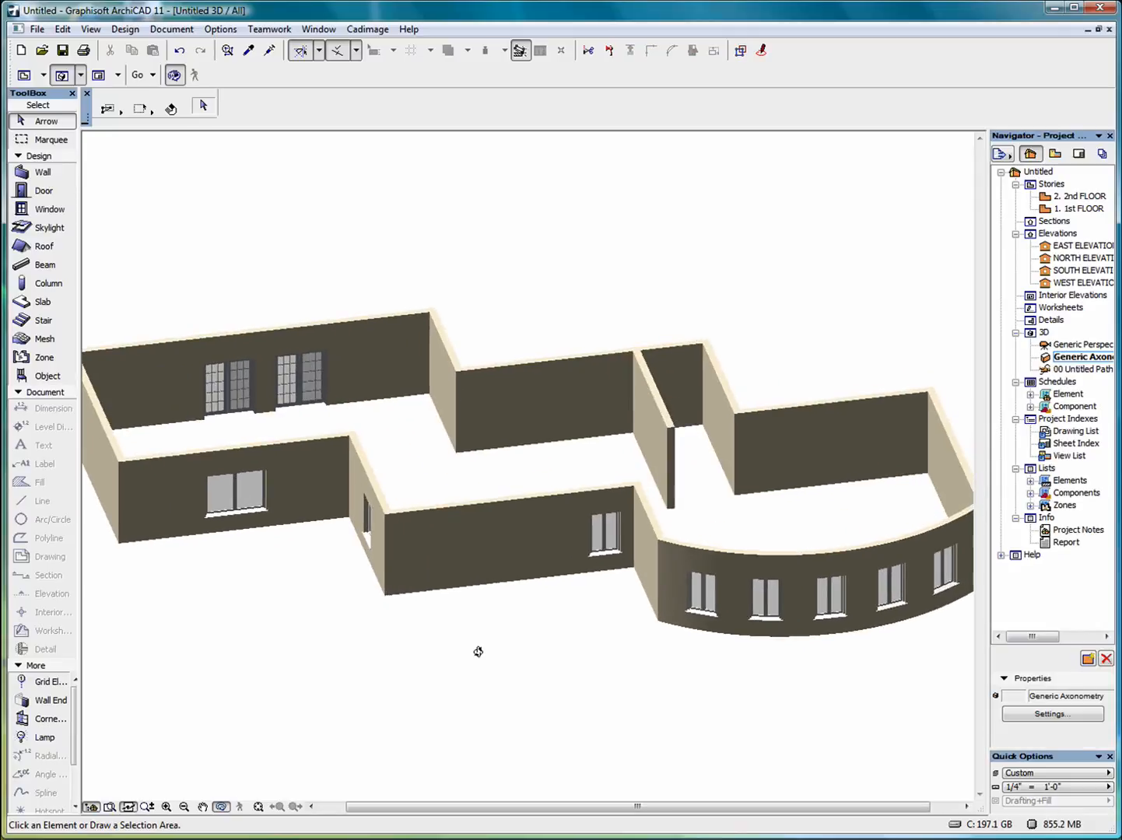